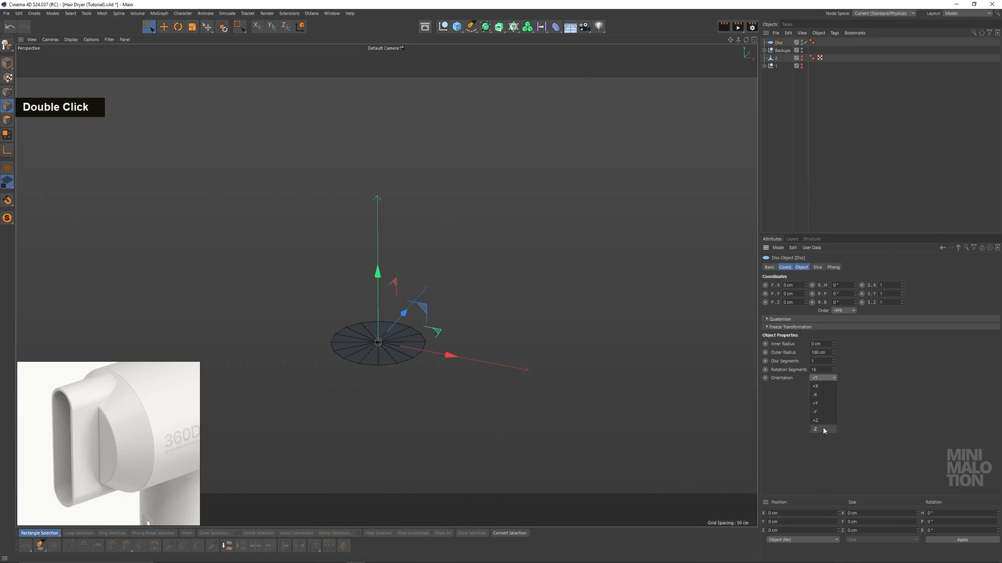
# Set the disc's orientation to -Z and its rotation segments to 12
pyautogui.click(825, 430)
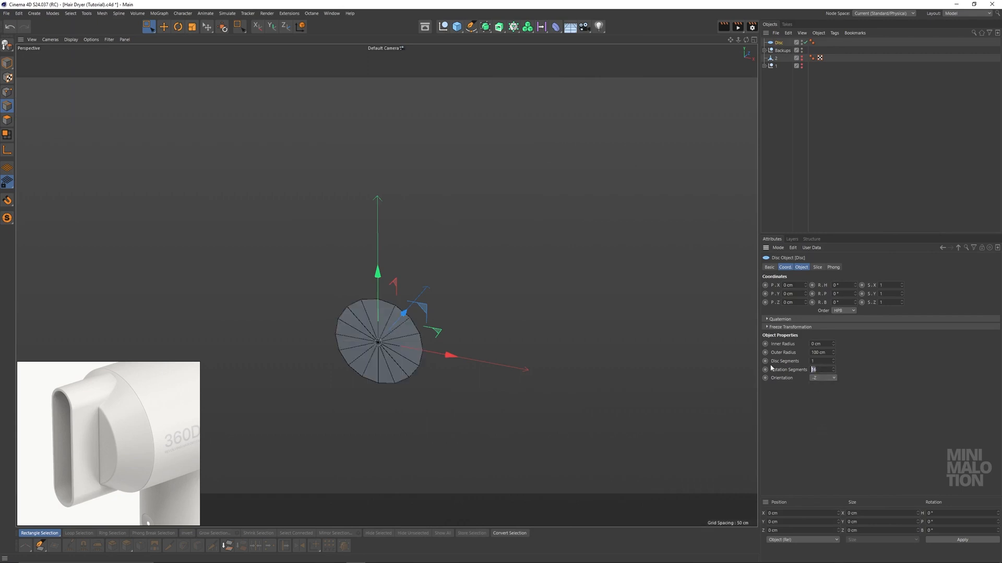
pyautogui.scroll(3, 360, 329)
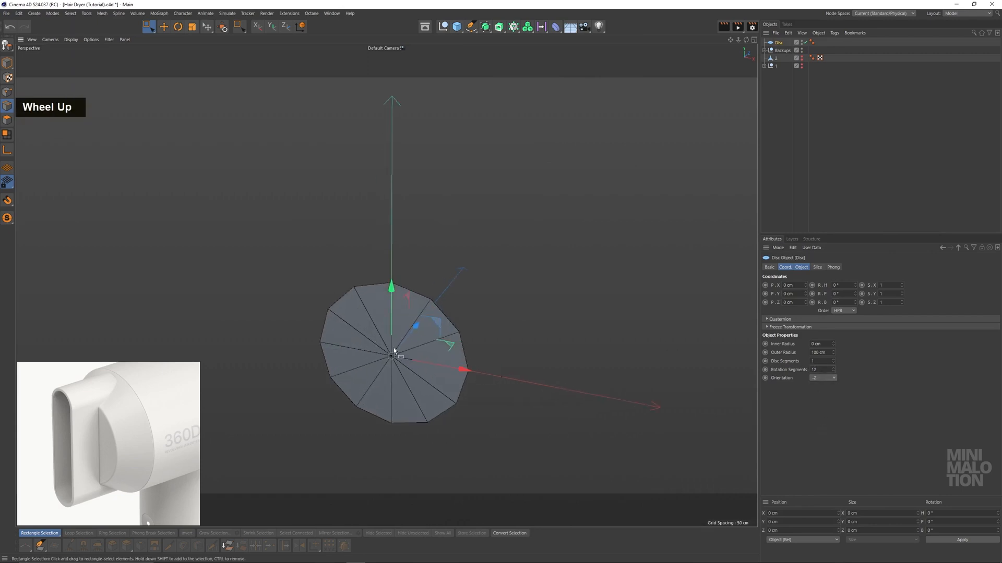
pyautogui.keyDown('alt'); pyautogui.moveTo(387, 313); pyautogui.dragTo(392, 252, button='middle'); pyautogui.keyUp('alt')
# Keep a disabled duplicate of the disc and make the original disc an editable polygon object
pyautogui.keyDown('ctrl'); pyautogui.click(777, 43); pyautogui.keyUp('ctrl')
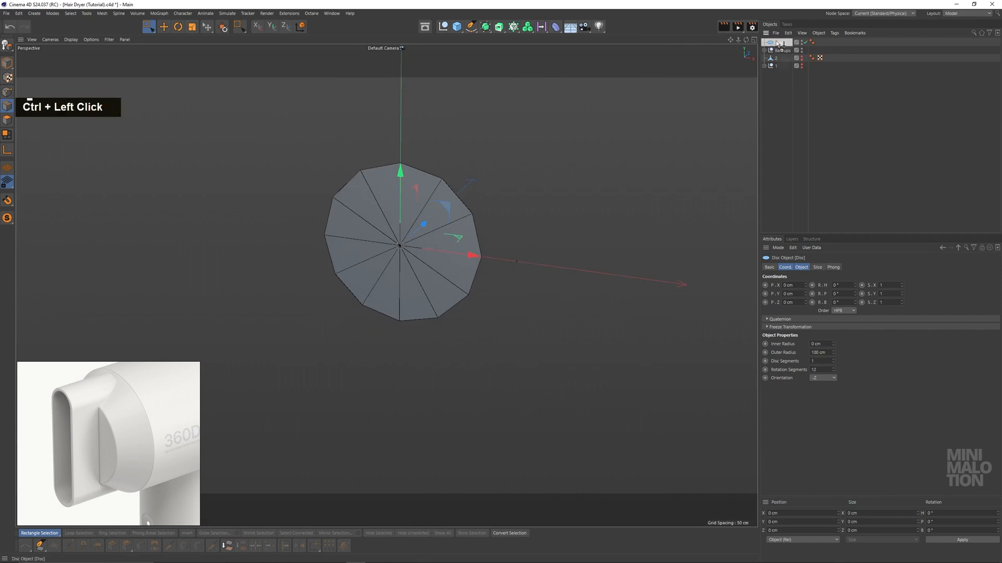
pyautogui.keyDown('ctrl'); pyautogui.moveTo(781, 43); pyautogui.dragTo(781, 41); pyautogui.keyUp('ctrl')
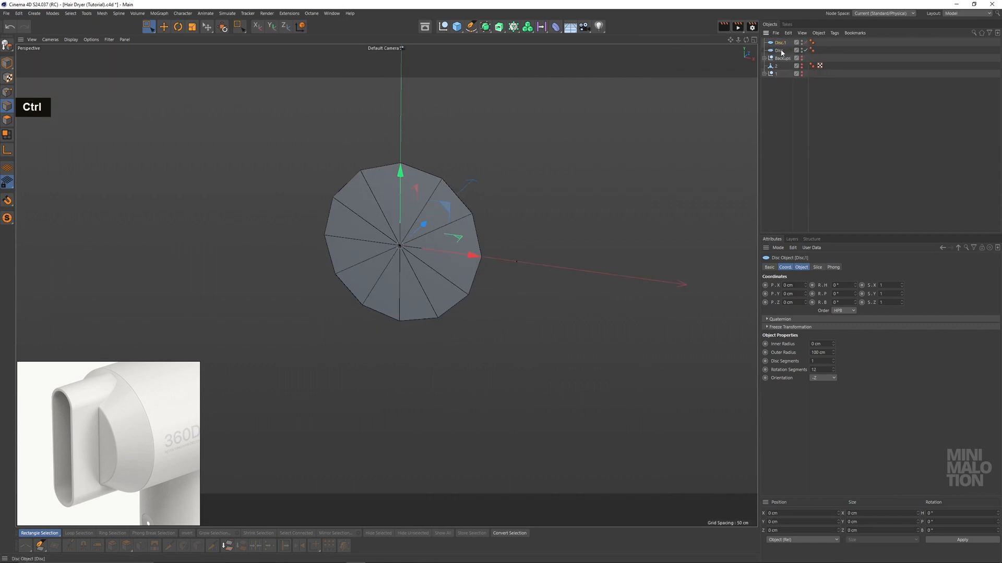
pyautogui.keyDown('alt'); pyautogui.moveTo(525, 206); pyautogui.dragTo(540, 176, button='middle'); pyautogui.keyUp('alt')
pyautogui.click(8, 121)
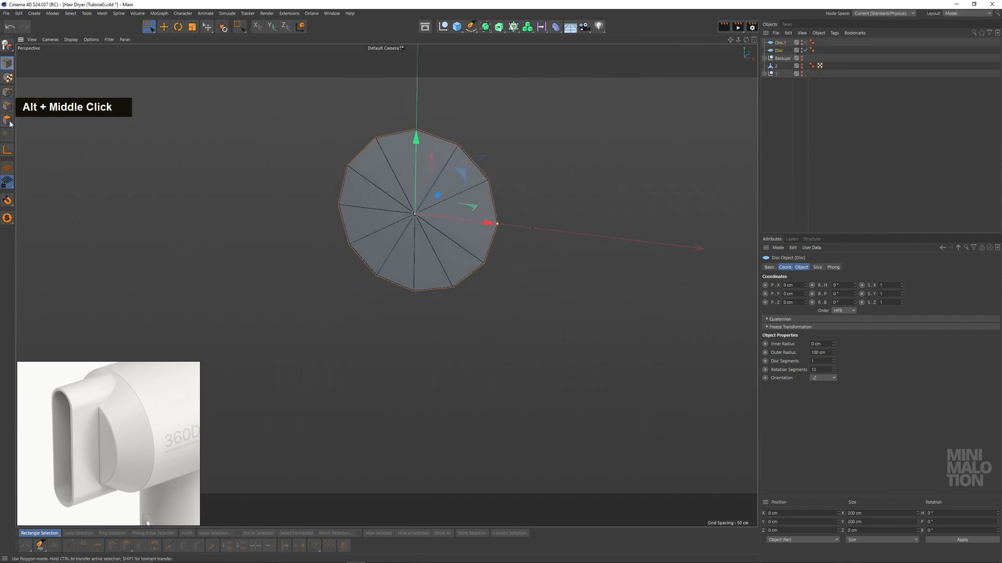
pyautogui.press('c')
pyautogui.click(6, 93)
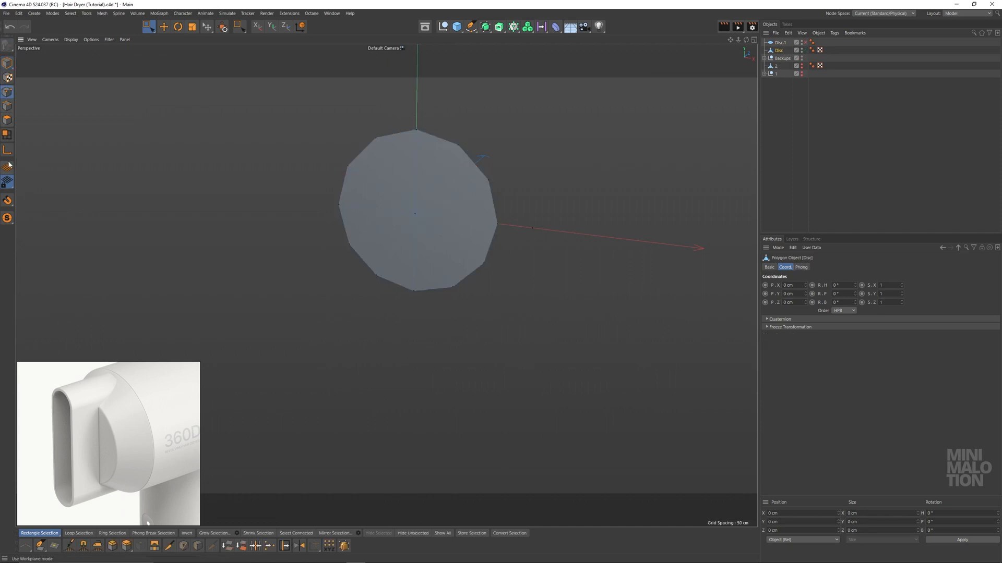
# Delete the lower half of the editable disc in the front view
pyautogui.keyDown('alt'); pyautogui.moveTo(444, 244); pyautogui.dragTo(462, 183); pyautogui.keyUp('alt')
pyautogui.middleClick(463, 183)
pyautogui.middleClick(585, 308)
pyautogui.scroll(2, 479, 301)
pyautogui.moveTo(533, 280); pyautogui.dragTo(302, 205)
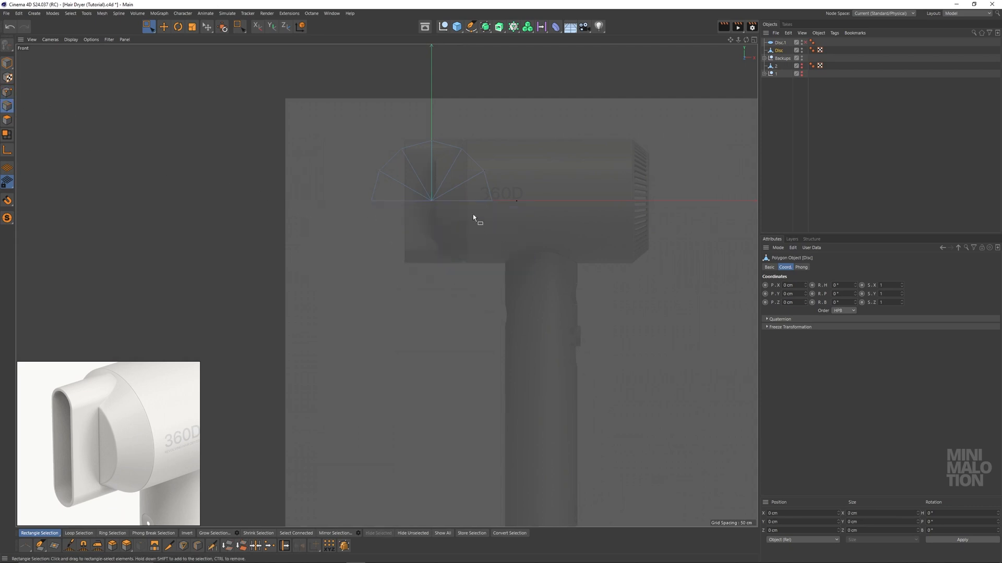
# Extrude the half disc's straight bottom edges downward to about Y -367 cm
pyautogui.scroll(-2, 456, 180)
pyautogui.keyDown('ctrl'); pyautogui.moveTo(456, 179); pyautogui.dragTo(449, 183); pyautogui.keyUp('ctrl')
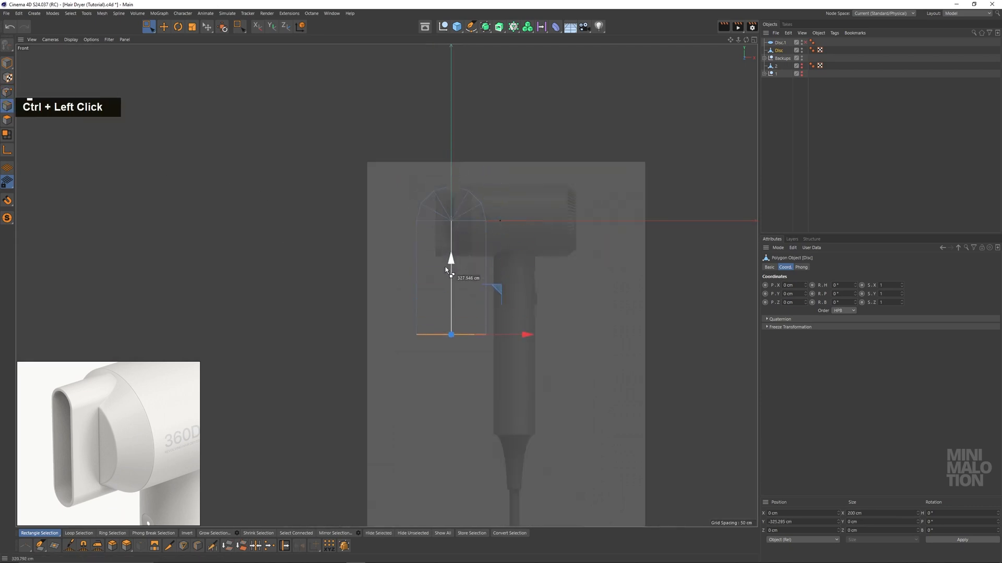
pyautogui.keyDown('ctrl'); pyautogui.moveTo(445, 267); pyautogui.dragTo(444, 274); pyautogui.keyUp('ctrl')
pyautogui.scroll(-5, 475, 292)
pyautogui.keyDown('alt'); pyautogui.moveTo(472, 281); pyautogui.dragTo(471, 249, button='middle'); pyautogui.keyUp('alt')
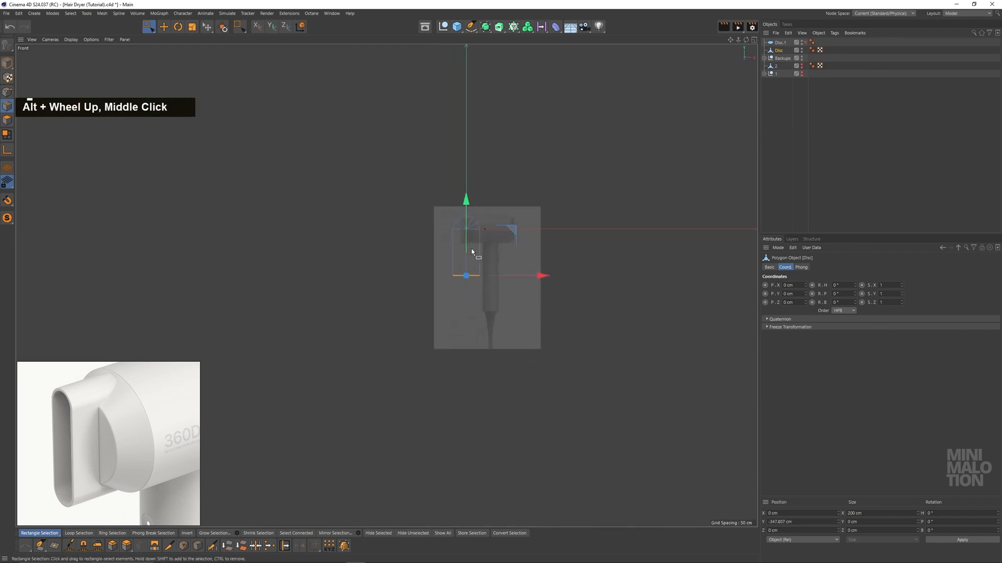
pyautogui.scroll(3, 472, 249)
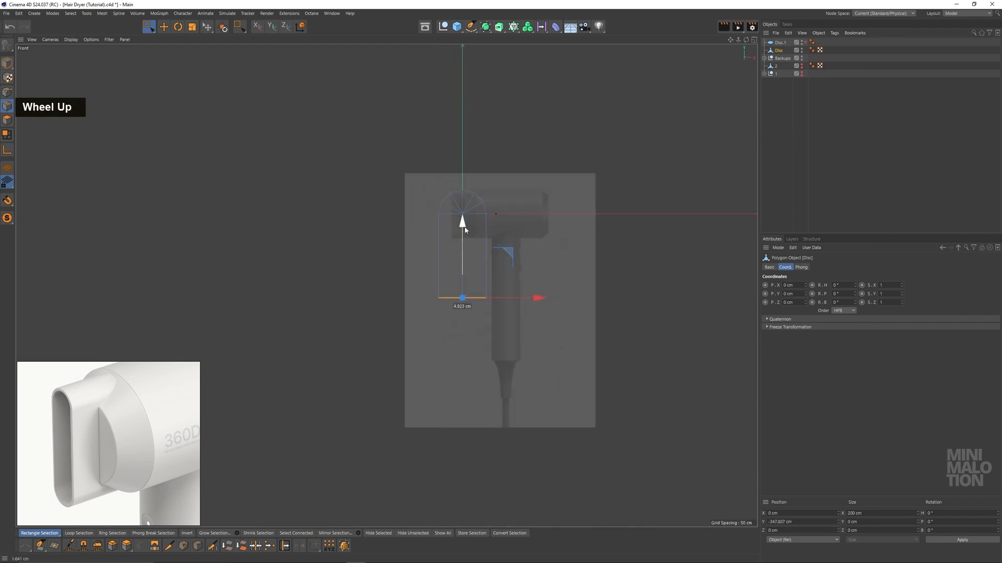
# Move the shape's axis to its bottom edge with Axis Center, using Y -100 % across all points
pyautogui.click(8, 63)
pyautogui.click(119, 13)
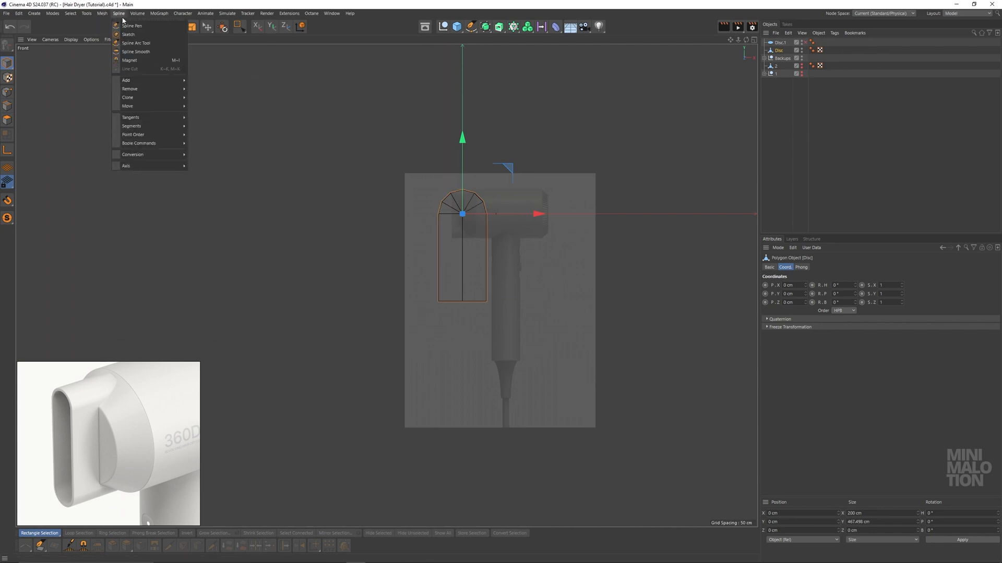
pyautogui.moveTo(102, 13)
pyautogui.moveTo(136, 173)
pyautogui.click(204, 187)
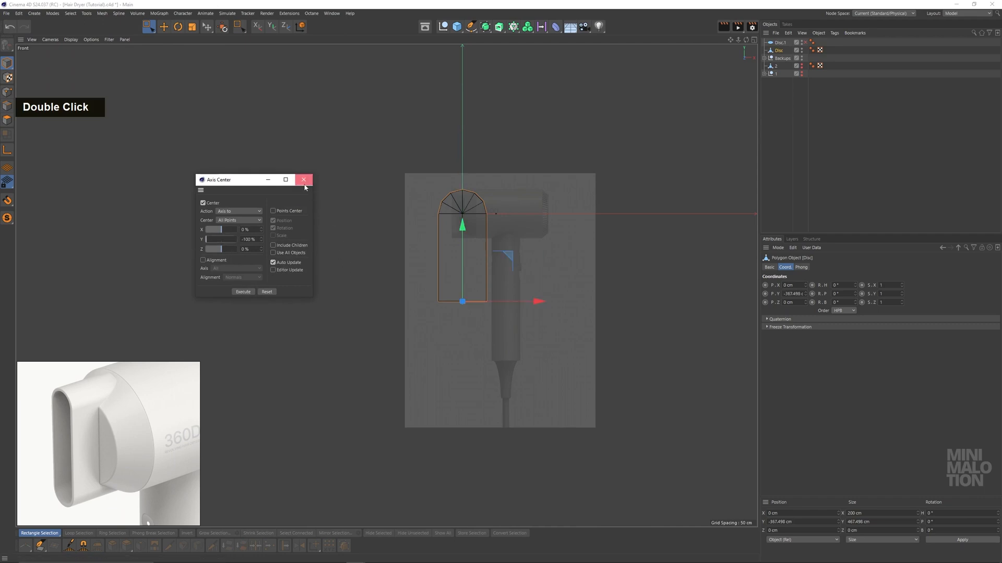
pyautogui.click(304, 184)
# Reset the arched shape's Y position to 0 cm
pyautogui.scroll(3, 502, 202)
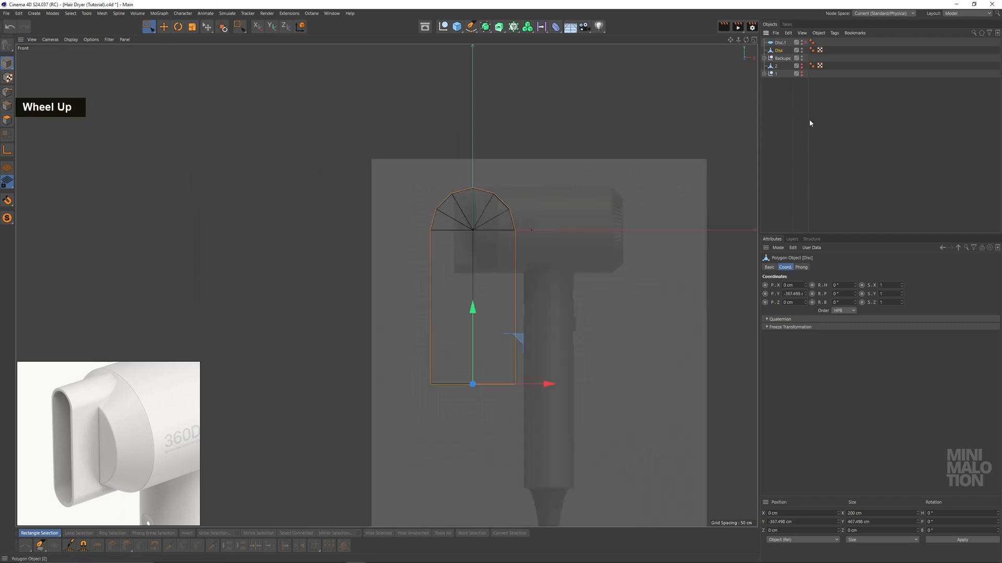
pyautogui.rightClick(804, 293)
pyautogui.keyDown('alt'); pyautogui.moveTo(388, 261); pyautogui.dragTo(367, 327, button='middle'); pyautogui.keyUp('alt')
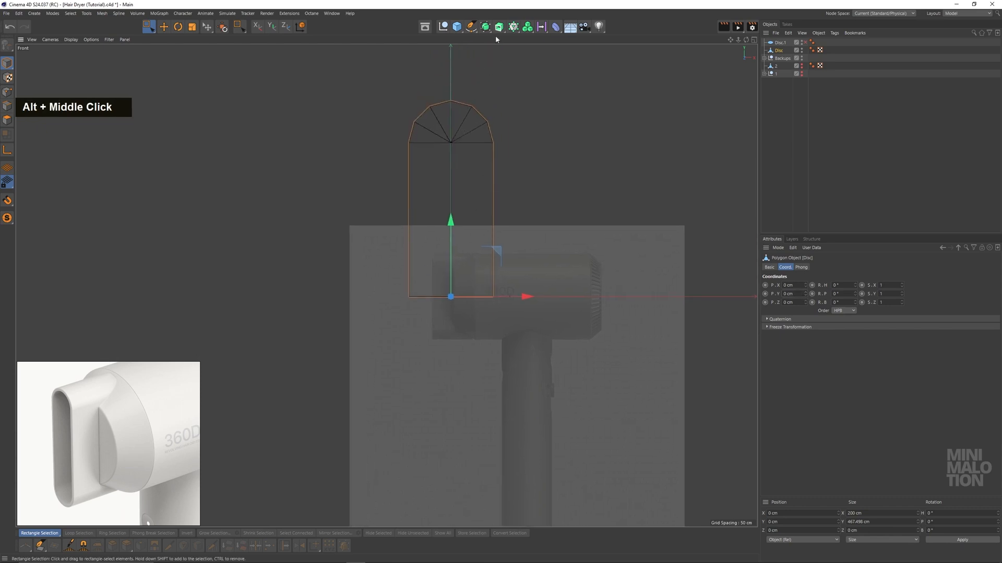
# Place the arched shape under a Symmetry object with the mirror plane set to XZ
pyautogui.keyDown('alt'); pyautogui.click(485, 26); pyautogui.keyUp('alt')
pyautogui.keyDown('alt'); pyautogui.click(599, 49); pyautogui.keyUp('alt')
pyautogui.scroll(2, 535, 250)
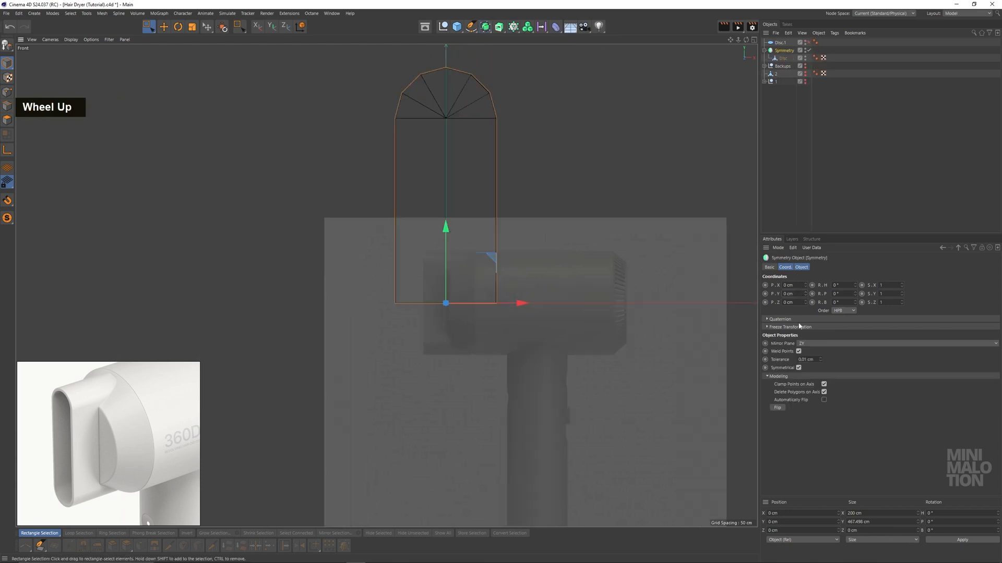
pyautogui.click(813, 369)
pyautogui.middleClick(396, 223)
pyautogui.middleClick(291, 168)
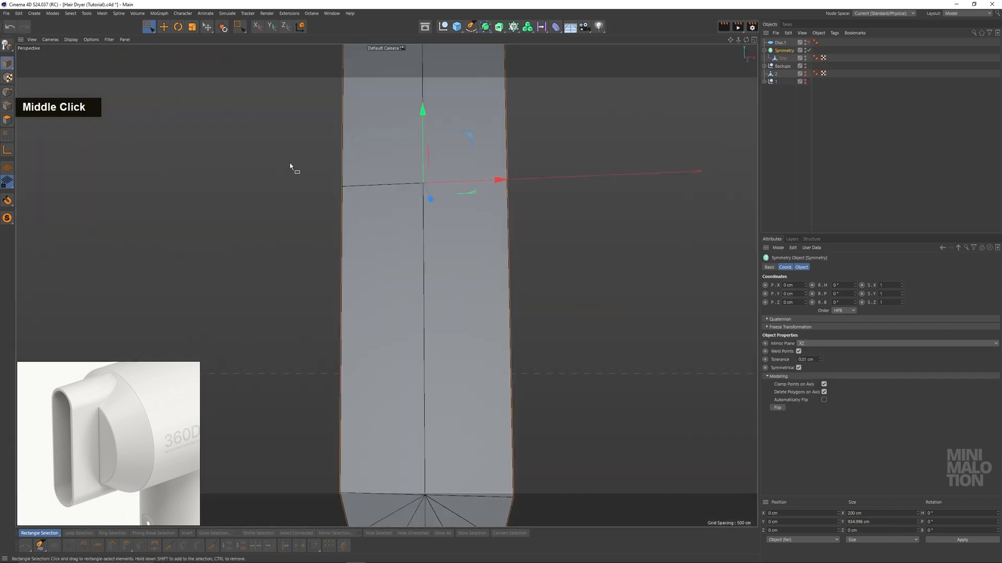
pyautogui.keyDown('alt'); pyautogui.moveTo(290, 168); pyautogui.dragTo(431, 192, button='middle'); pyautogui.keyUp('alt')
pyautogui.scroll(-1, 449, 216)
pyautogui.scroll(-3, 449, 215)
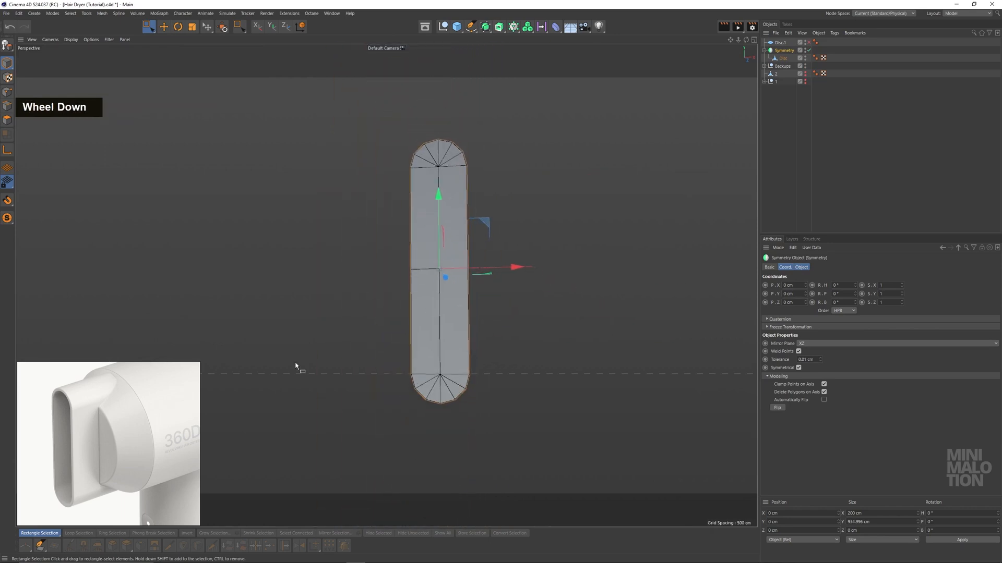
# Extrude the outer edge loop of the mirrored nozzle profile about 385 cm back along Z
pyautogui.keyDown('alt'); pyautogui.moveTo(427, 252); pyautogui.dragTo(421, 286); pyautogui.keyUp('alt')
pyautogui.scroll(-1, 381, 312)
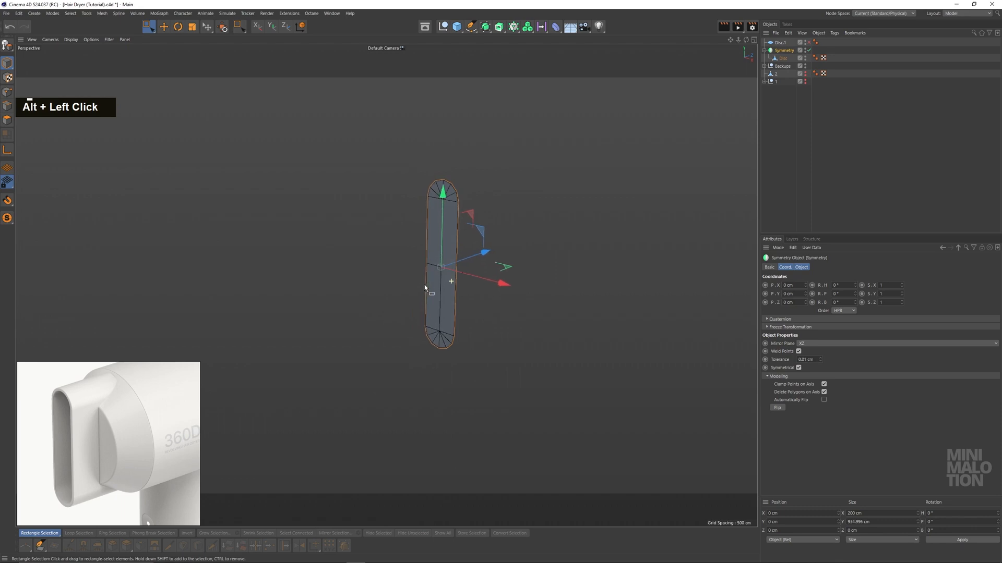
pyautogui.scroll(3, 461, 208)
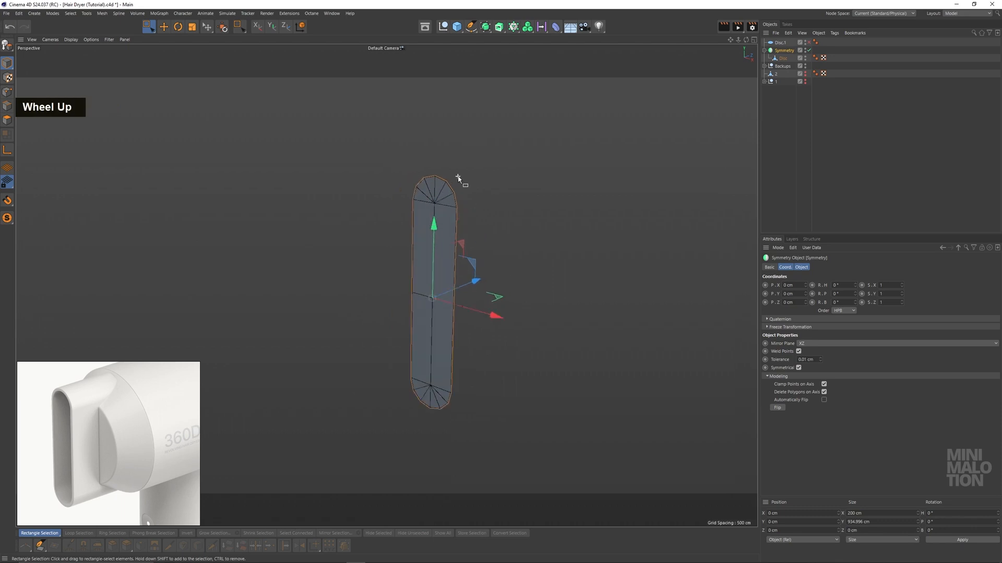
pyautogui.click(782, 58)
pyautogui.click(8, 107)
pyautogui.press('e')
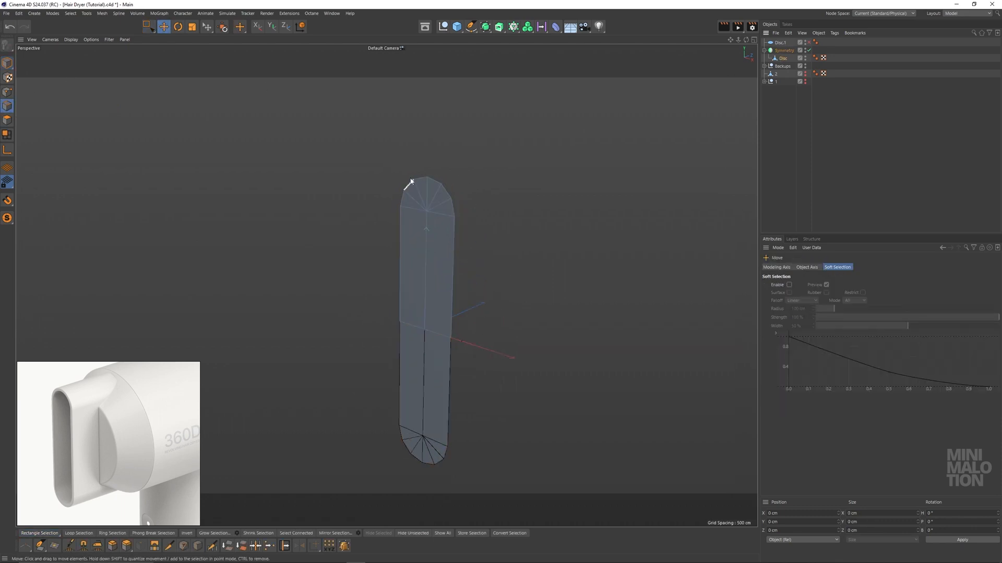
pyautogui.scroll(2, 448, 196)
pyautogui.doubleClick(455, 200)
pyautogui.keyDown('alt'); pyautogui.moveTo(456, 199); pyautogui.dragTo(437, 232); pyautogui.keyUp('alt')
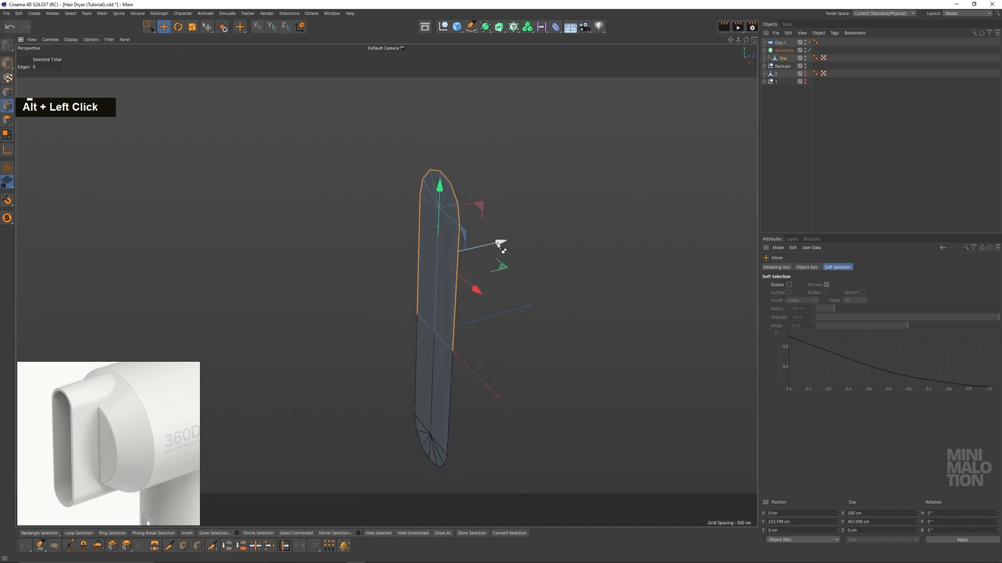
pyautogui.keyDown('ctrl'); pyautogui.moveTo(499, 245); pyautogui.dragTo(621, 236); pyautogui.keyUp('ctrl')
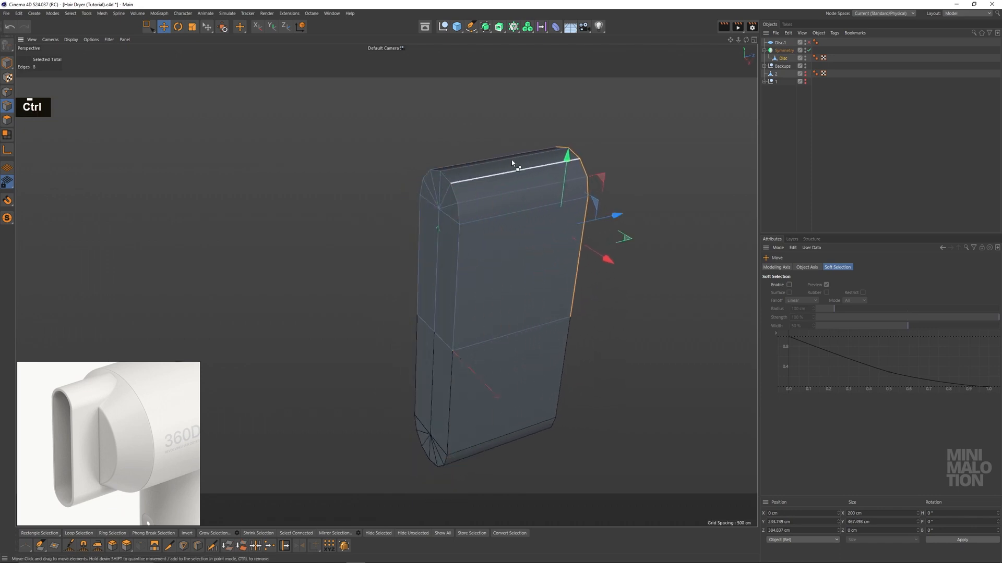
pyautogui.click(148, 27)
pyautogui.doubleClick(485, 186)
pyautogui.keyDown('alt'); pyautogui.moveTo(486, 187); pyautogui.dragTo(548, 239); pyautogui.keyUp('alt')
# Enable the duplicate disc and give it 60 rotation segments and a 414 cm outer radius
pyautogui.click(797, 44)
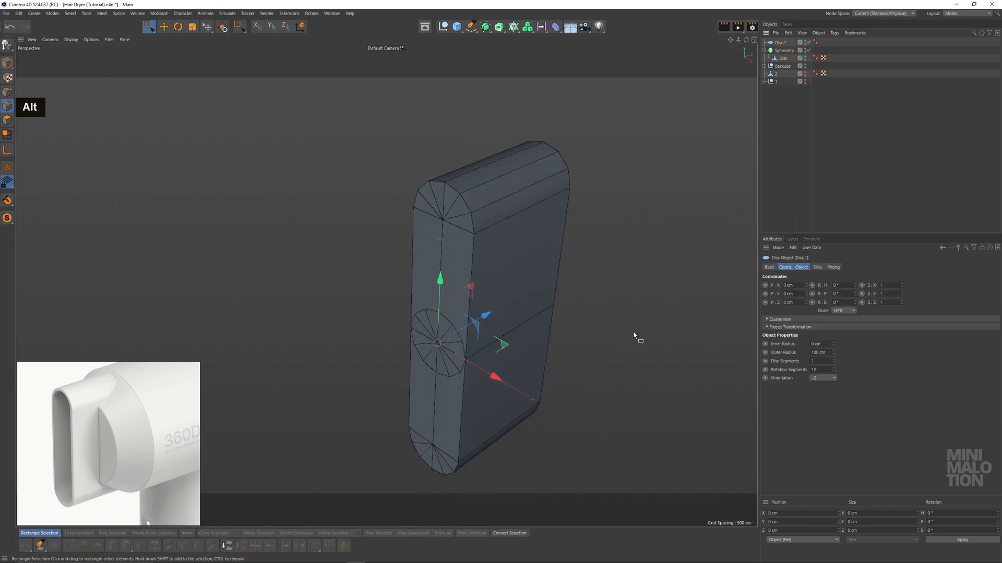
pyautogui.write('6')
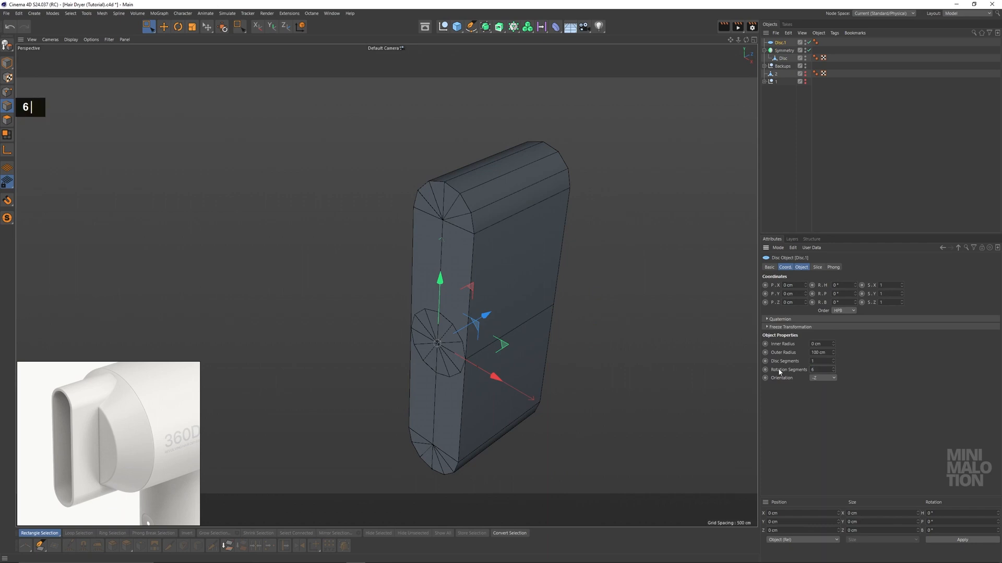
pyautogui.write('0')
pyautogui.press('Return')
pyautogui.scroll(5, 514, 317)
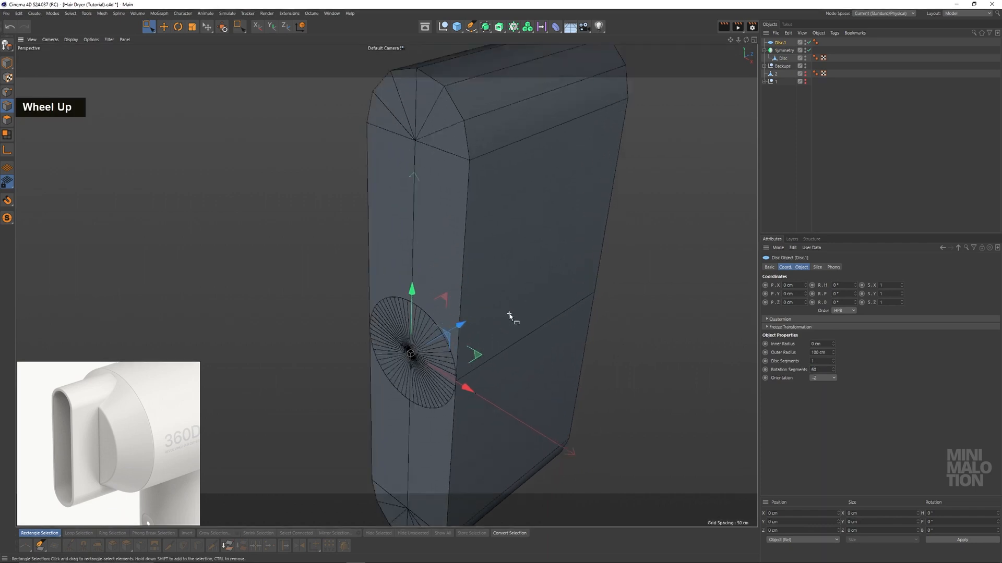
pyautogui.scroll(-5, 494, 319)
pyautogui.moveTo(835, 351); pyautogui.dragTo(834, 332)
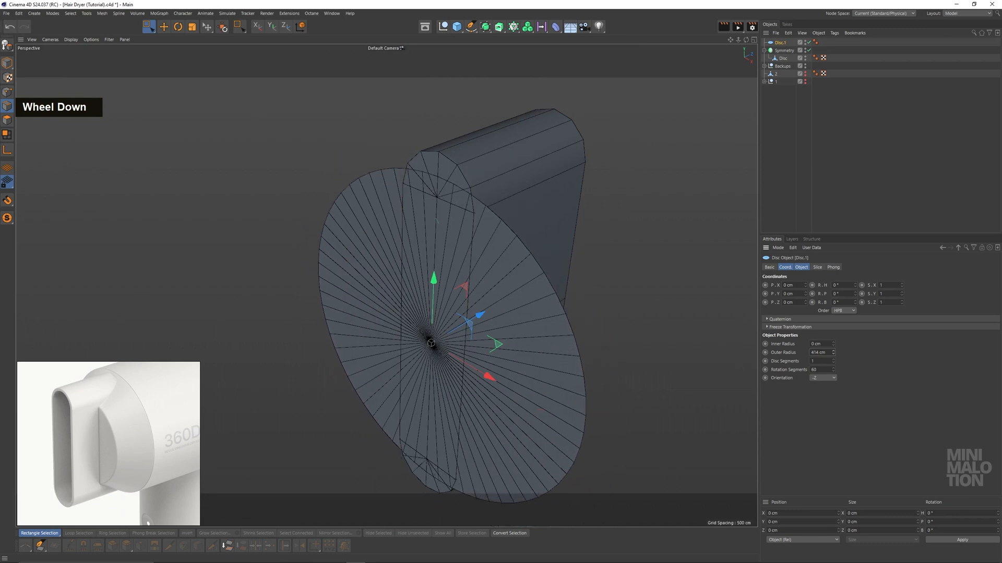
# Make the large disc editable and extrude its outer edge loop about 244 cm back along Z
pyautogui.click(7, 45)
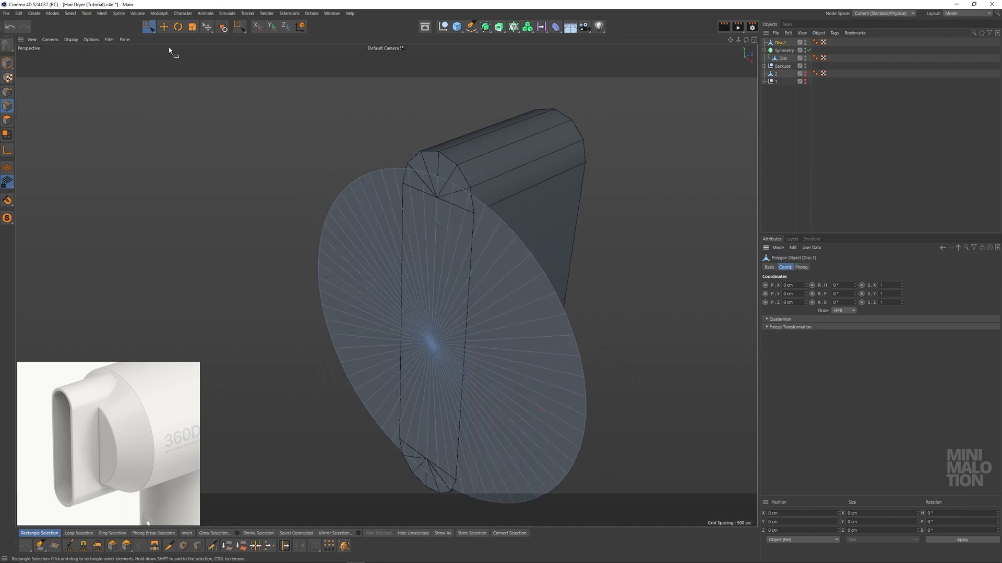
pyautogui.press('e')
pyautogui.doubleClick(492, 216)
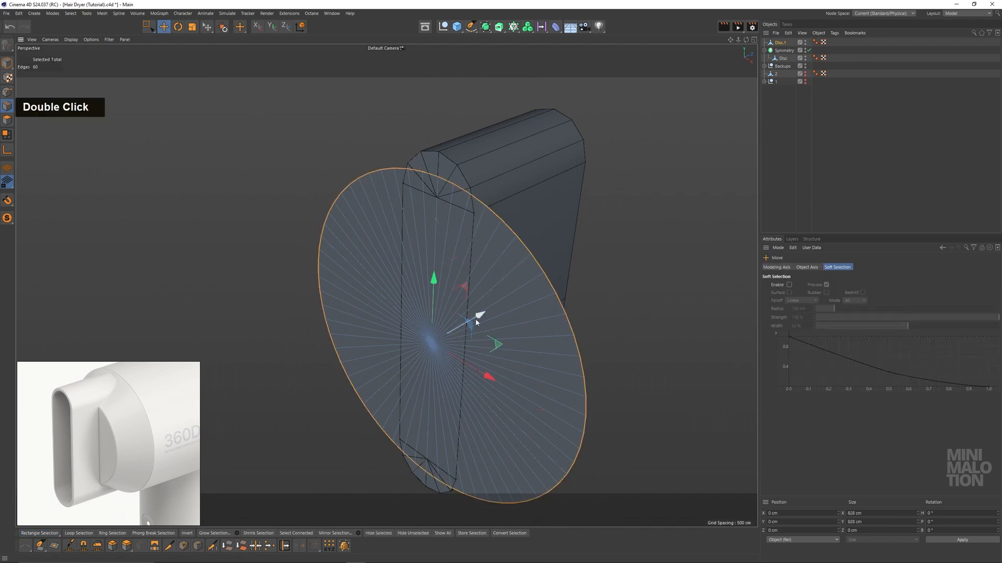
pyautogui.keyDown('ctrl'); pyautogui.moveTo(479, 315); pyautogui.dragTo(547, 284); pyautogui.keyUp('ctrl')
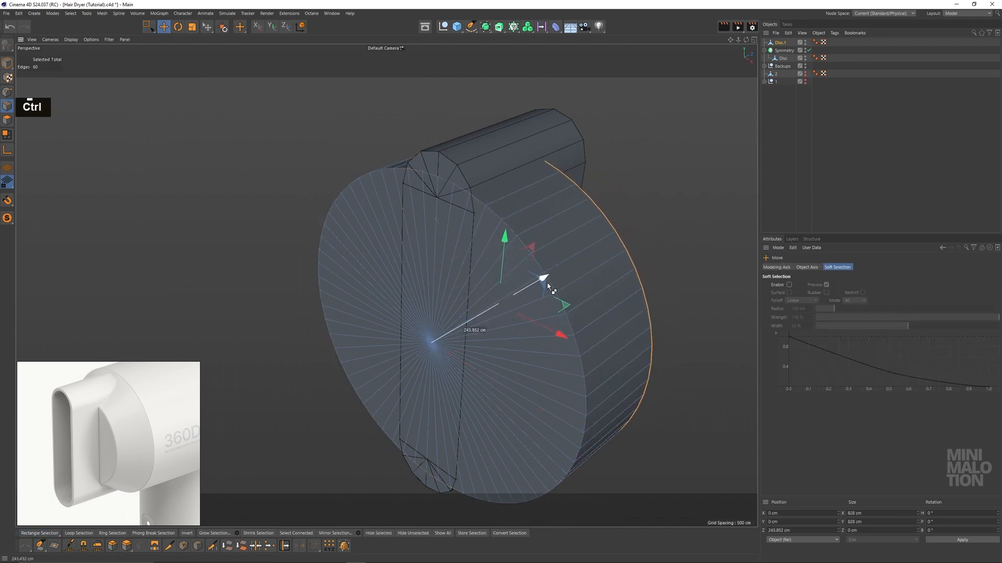
# Scale the extruded rear edge loop up to about 1116 cm across to form a cone
pyautogui.moveTo(365, 104); pyautogui.dragTo(474, 96)
pyautogui.click(148, 26)
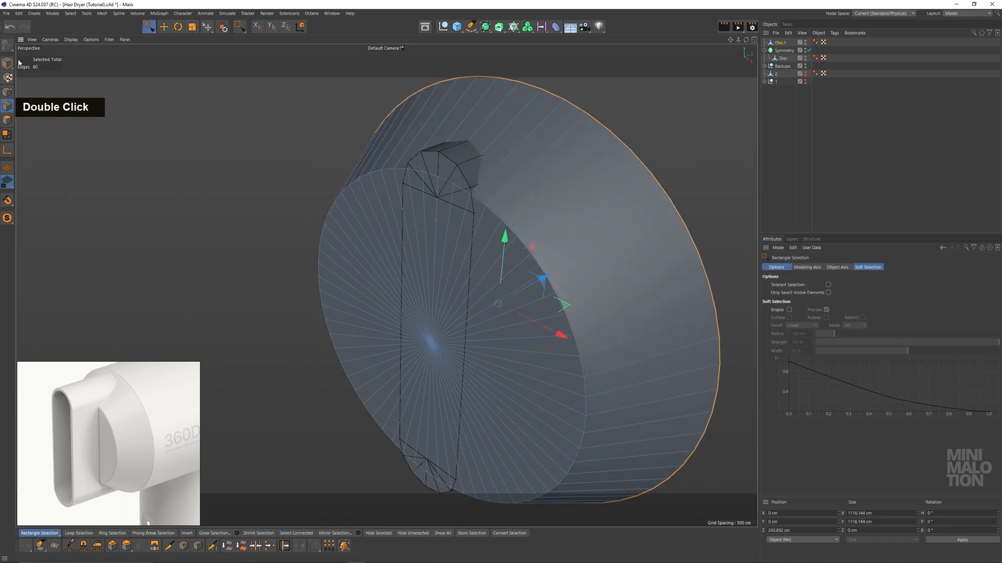
pyautogui.click(8, 63)
# Scale the whole cone object down uniformly to about 1026 cm across
pyautogui.scroll(-3, 324, 228)
pyautogui.keyDown('alt'); pyautogui.moveTo(457, 301); pyautogui.dragTo(505, 225); pyautogui.keyUp('alt')
pyautogui.scroll(3, 505, 226)
pyautogui.scroll(1, 505, 225)
pyautogui.click(192, 27)
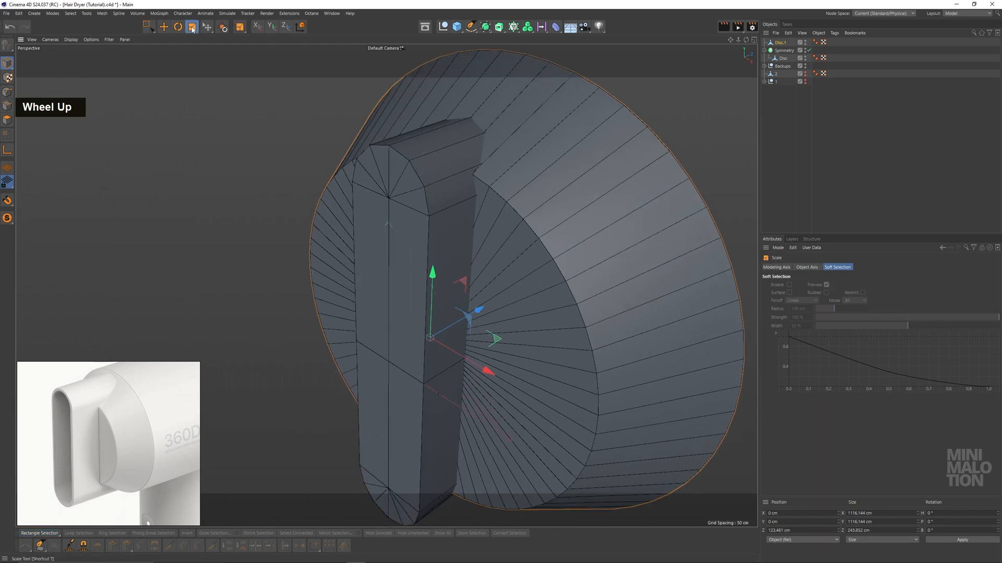
pyautogui.moveTo(294, 138); pyautogui.dragTo(267, 143)
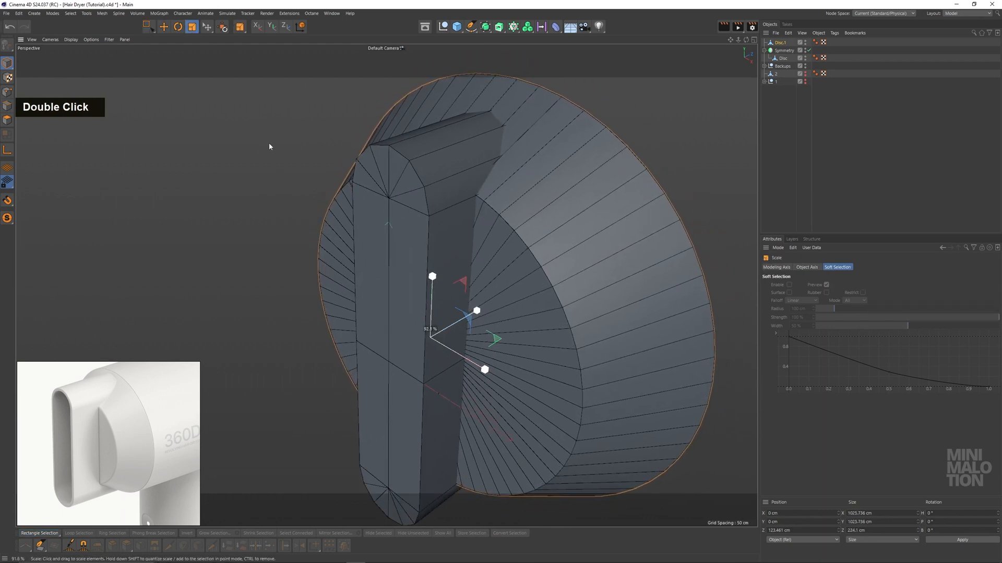
# Fine-tune the cone's uniform scale to about 1025 cm across, aligning its front rim with the nozzle's side edge
pyautogui.scroll(4, 467, 199)
pyautogui.scroll(4, 467, 201)
pyautogui.moveTo(502, 201); pyautogui.dragTo(500, 206)
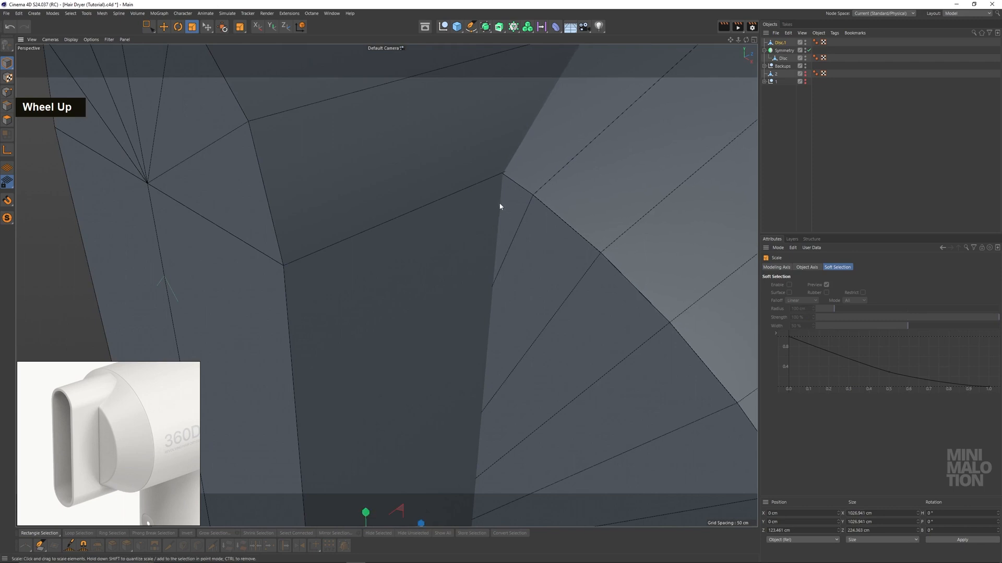
pyautogui.scroll(-6, 504, 213)
pyautogui.keyDown('alt'); pyautogui.moveTo(523, 246); pyautogui.dragTo(528, 271, button='middle'); pyautogui.keyUp('alt')
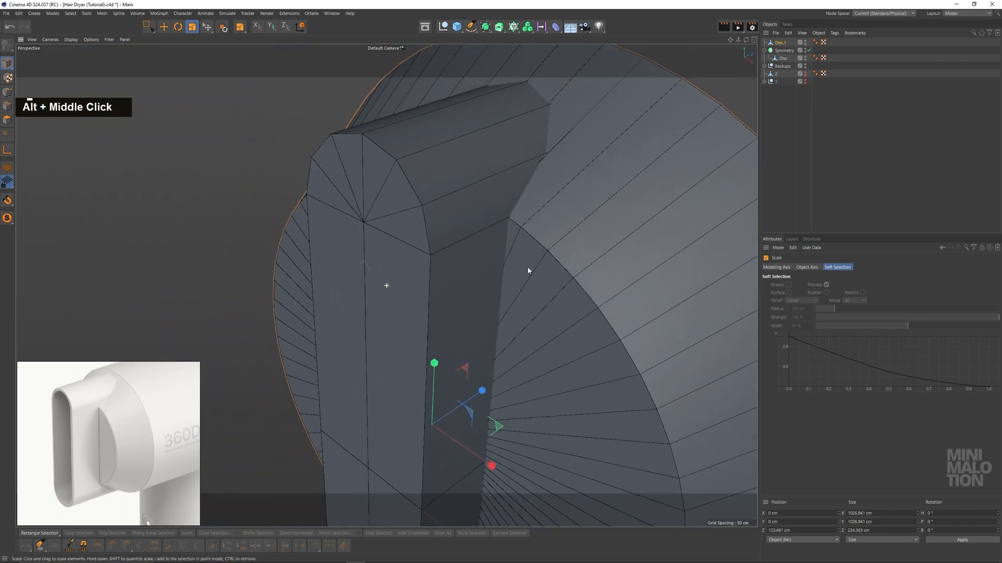
pyautogui.scroll(-2, 530, 287)
pyautogui.moveTo(531, 299)
pyautogui.mouseDown()
pyautogui.moveTo(530, 315)
pyautogui.moveTo(496, 323)
pyautogui.moveTo(546, 312)
pyautogui.mouseUp()
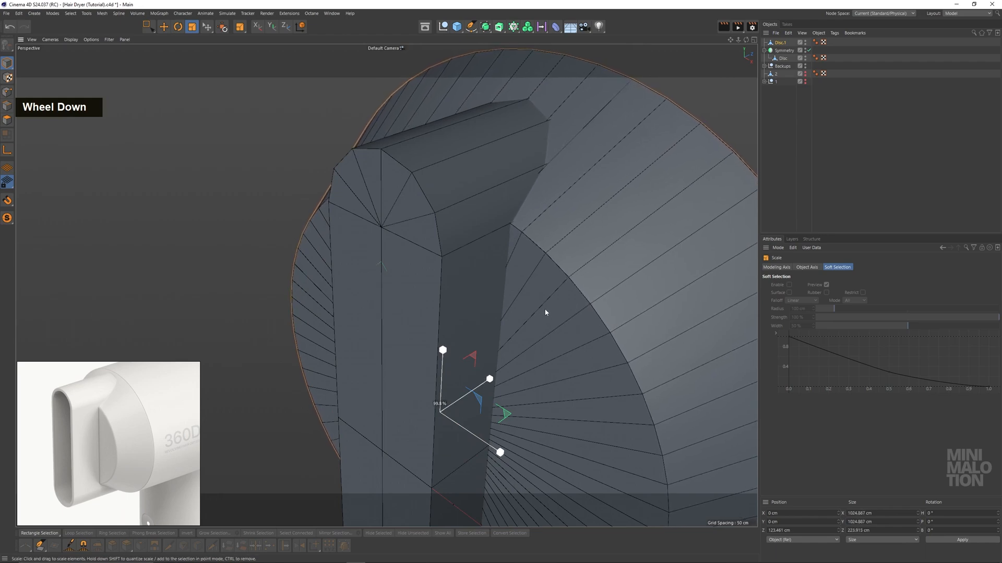
# Scale the whole cone object down uniformly to about 897 cm across
pyautogui.keyDown('alt'); pyautogui.moveTo(568, 230); pyautogui.dragTo(605, 256); pyautogui.keyUp('alt')
pyautogui.scroll(4, 504, 159)
pyautogui.moveTo(563, 202); pyautogui.dragTo(473, 209)
pyautogui.scroll(-4, 500, 232)
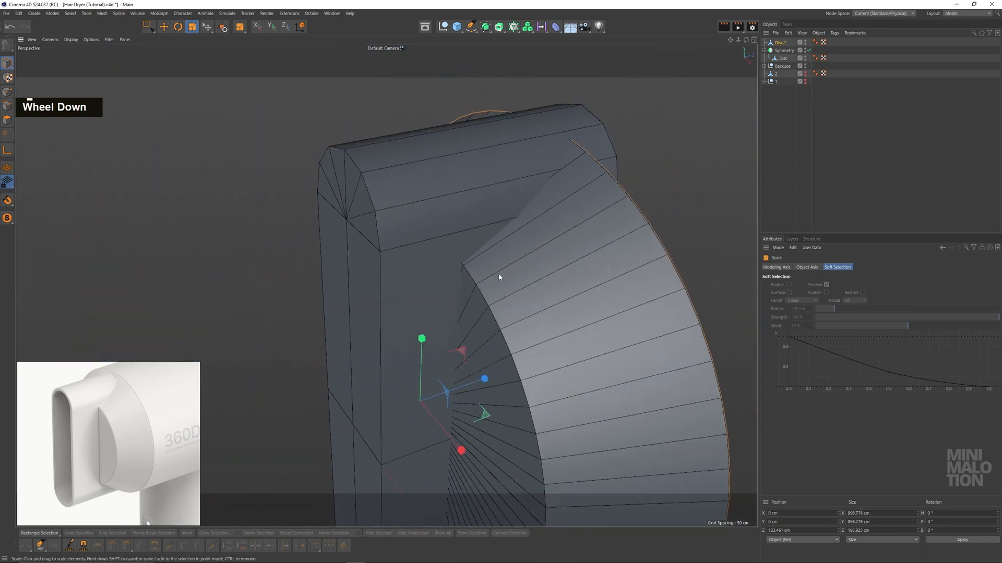
pyautogui.keyDown('alt'); pyautogui.moveTo(499, 275); pyautogui.dragTo(521, 269); pyautogui.keyUp('alt')
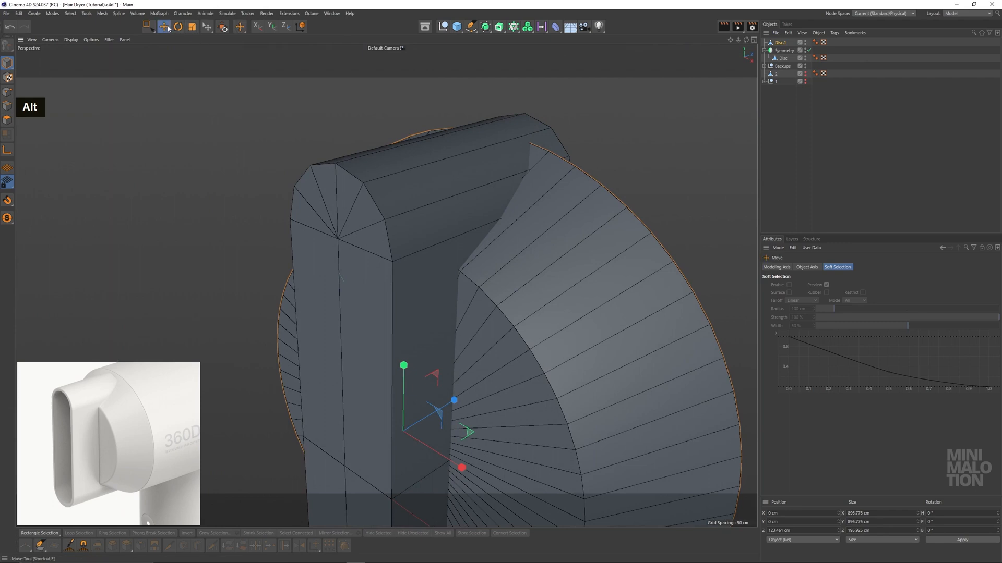
# Scale the cone's rear edge loop up to about 954 cm across and clear the edge selection
pyautogui.click(3, 108)
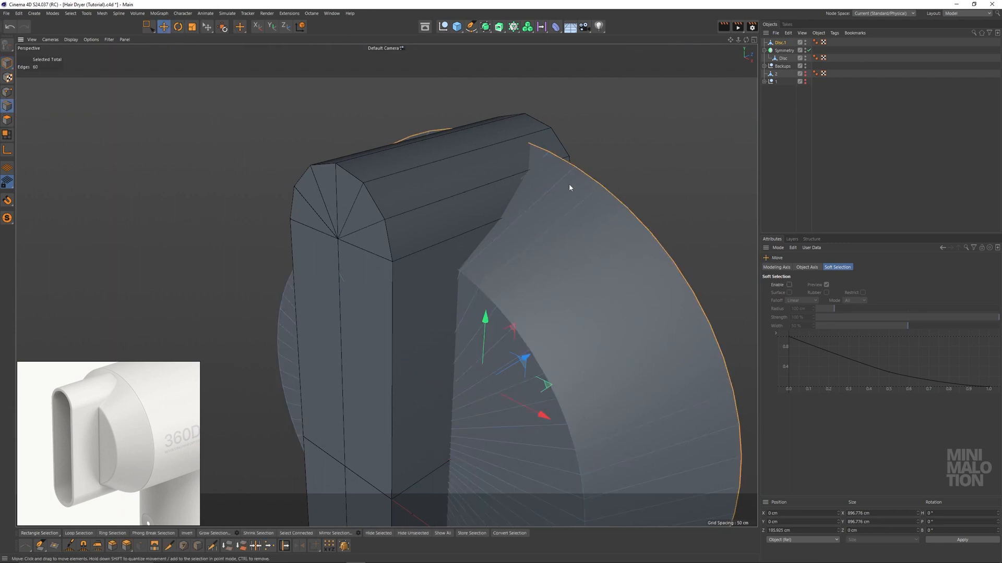
pyautogui.scroll(-2, 569, 187)
pyautogui.moveTo(247, 88); pyautogui.dragTo(271, 97)
pyautogui.scroll(-3, 379, 221)
pyautogui.keyDown('alt'); pyautogui.moveTo(400, 241); pyautogui.dragTo(498, 233); pyautogui.keyUp('alt')
pyautogui.scroll(-2, 530, 266)
pyautogui.scroll(3, 479, 262)
pyautogui.scroll(2, 479, 262)
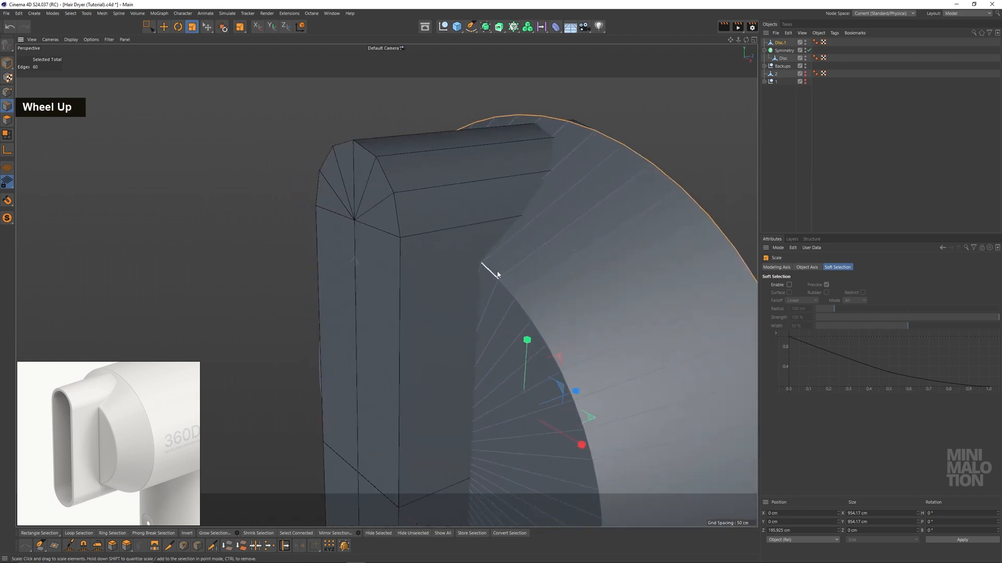
pyautogui.keyDown('alt'); pyautogui.moveTo(489, 269); pyautogui.dragTo(502, 275); pyautogui.keyUp('alt')
pyautogui.click(149, 27)
pyautogui.moveTo(158, 106); pyautogui.dragTo(189, 158)
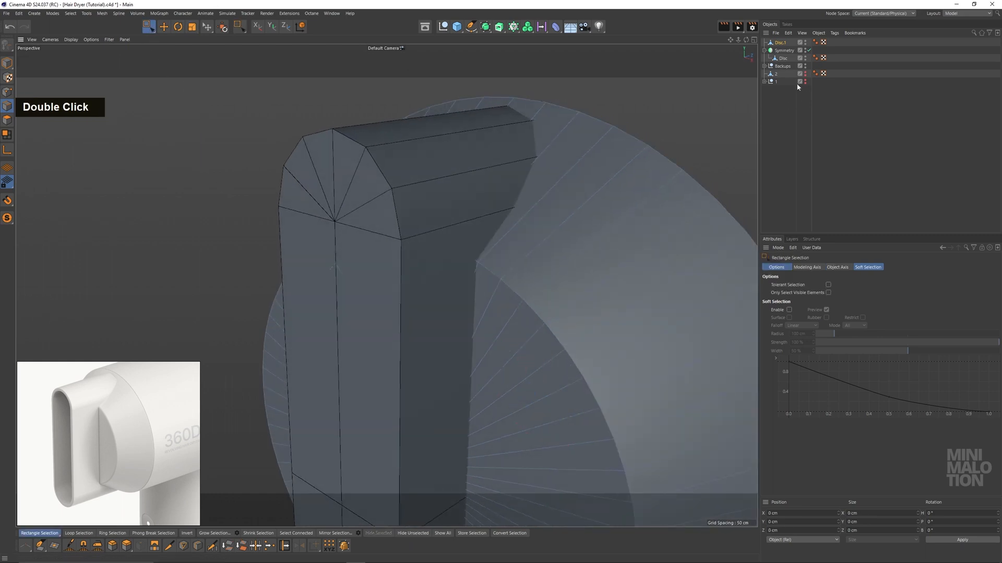
# Add a loop cut across the nozzle body's sides at the height where the cone's front rim meets it
pyautogui.doubleClick(783, 58)
pyautogui.rightClick(187, 171)
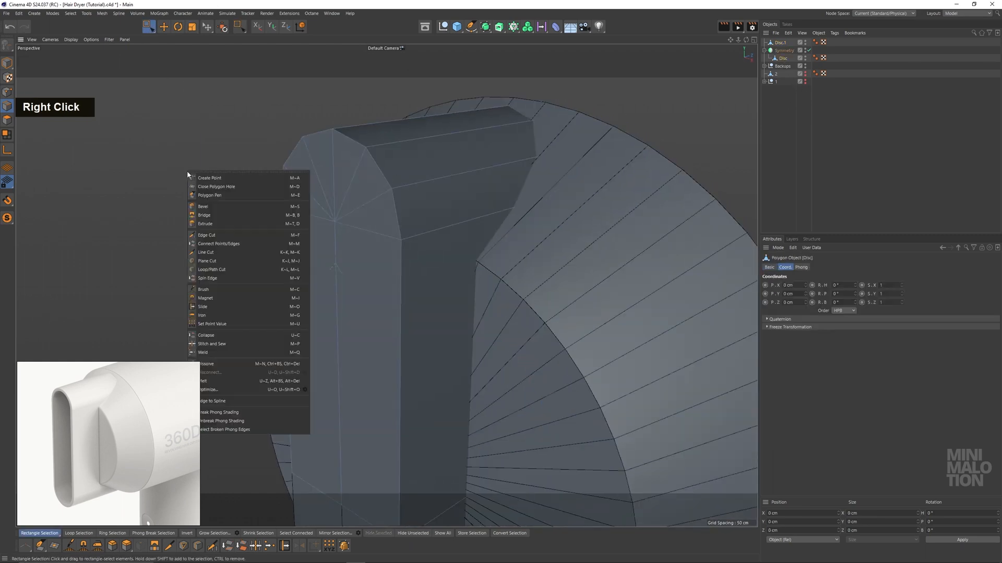
pyautogui.click(225, 270)
pyautogui.keyDown('alt'); pyautogui.moveTo(422, 275); pyautogui.dragTo(300, 139); pyautogui.keyUp('alt')
pyautogui.click(401, 292)
pyautogui.click(144, 28)
pyautogui.click(912, 188)
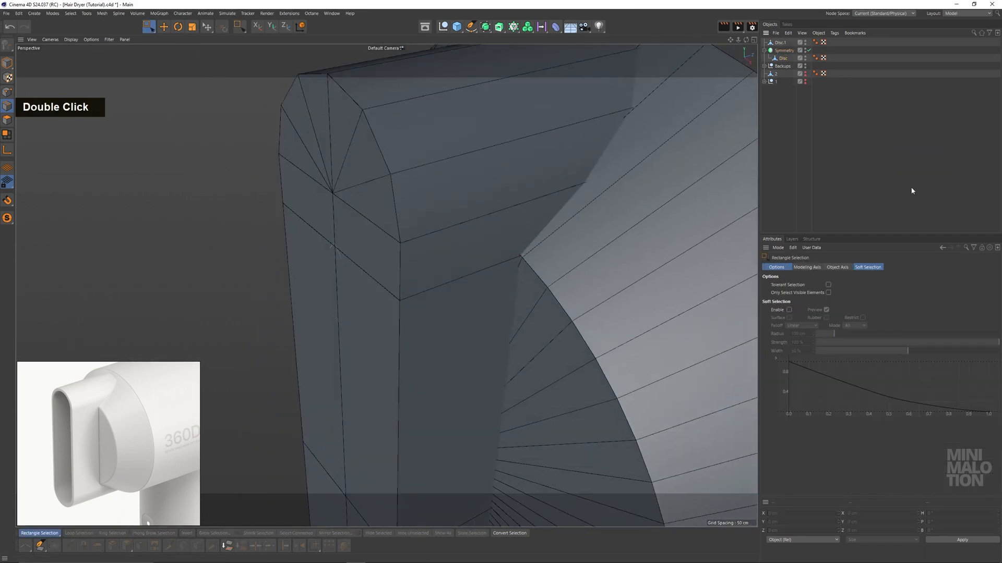
# Create a polygon copy of the nozzle's Symmetry object with Current State to Object
pyautogui.scroll(2, 541, 254)
pyautogui.keyDown('alt'); pyautogui.moveTo(542, 255); pyautogui.dragTo(544, 233); pyautogui.keyUp('alt')
pyautogui.scroll(-4, 544, 234)
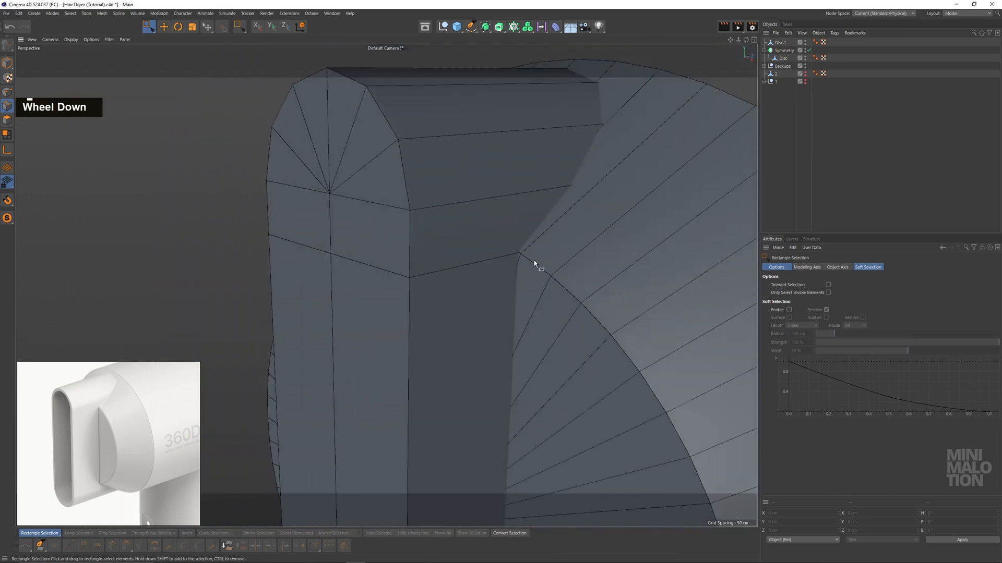
pyautogui.keyDown('alt'); pyautogui.moveTo(539, 270); pyautogui.dragTo(523, 287); pyautogui.keyUp('alt')
pyautogui.keyDown('alt'); pyautogui.scroll(-3, 592, 320); pyautogui.keyUp('alt')
pyautogui.keyDown('alt'); pyautogui.moveTo(593, 321); pyautogui.dragTo(580, 198); pyautogui.keyUp('alt')
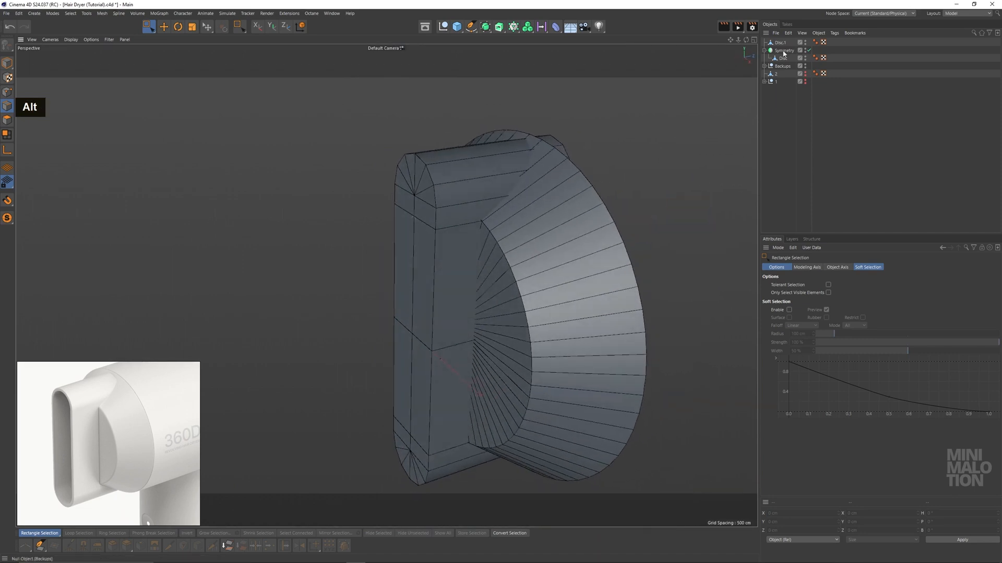
pyautogui.doubleClick(768, 51)
pyautogui.rightClick(778, 52)
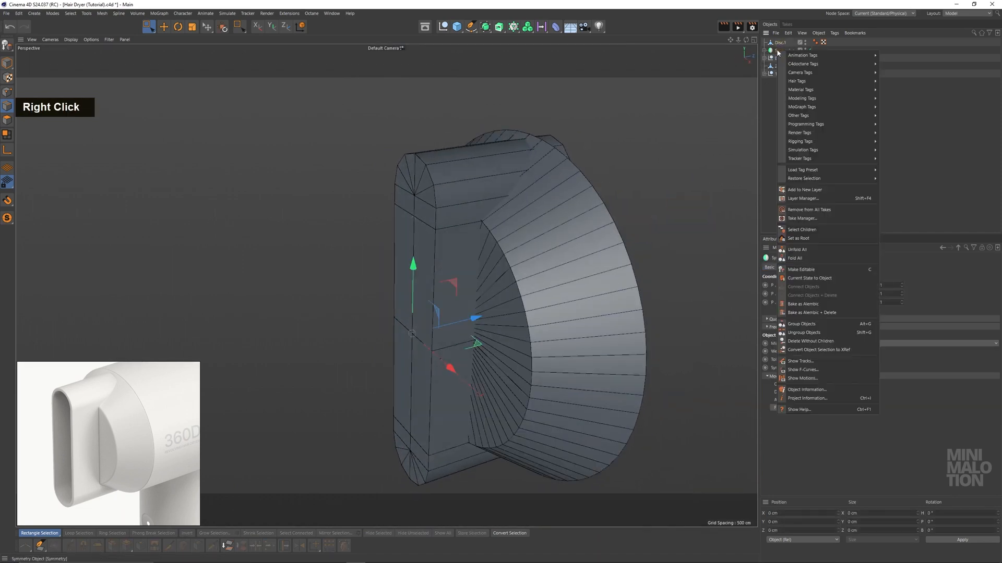
pyautogui.click(839, 279)
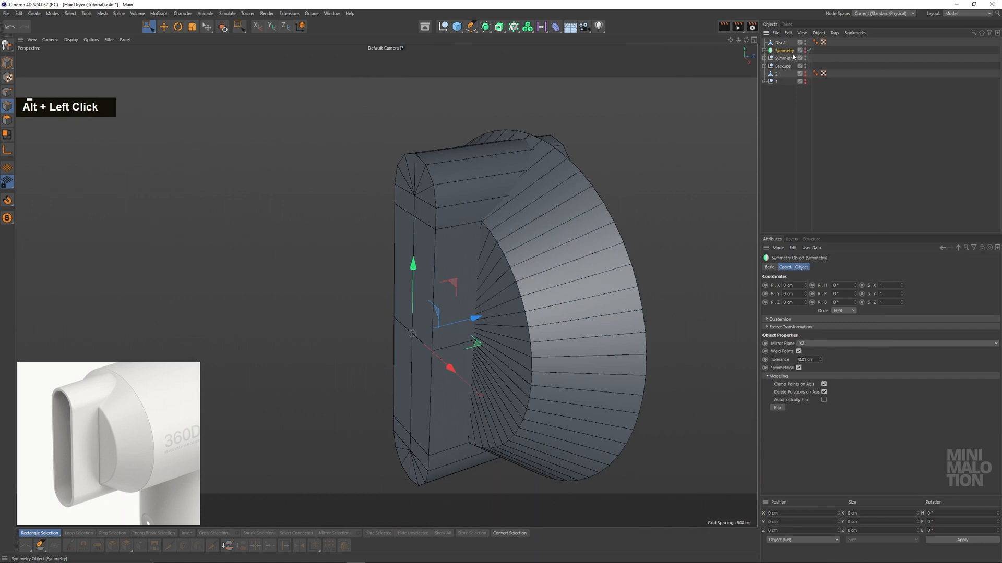
# Move the converted Disc out of its Symmetry null and delete the empty null
pyautogui.keyDown('alt'); pyautogui.click(764, 58); pyautogui.keyUp('alt')
pyautogui.doubleClick(787, 67)
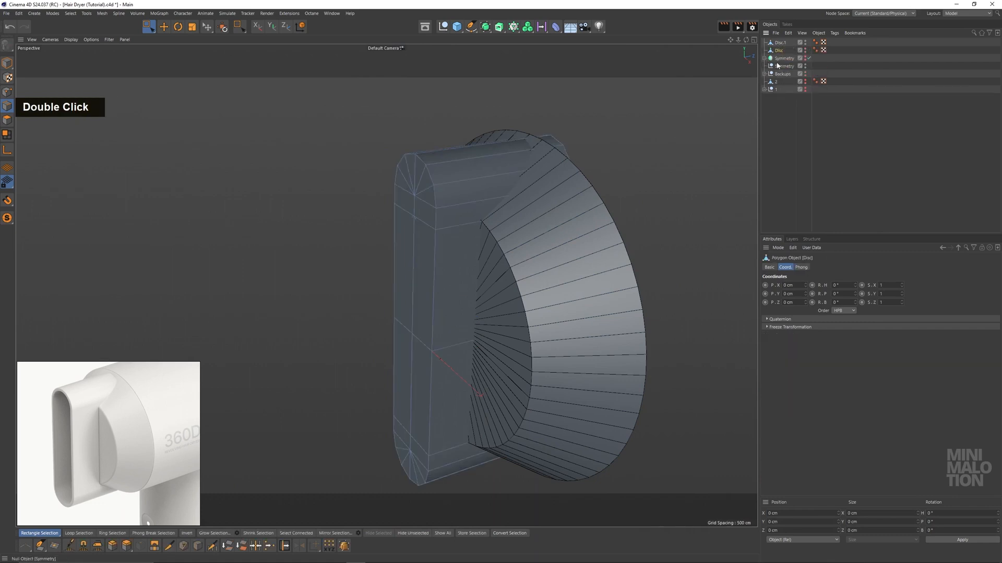
pyautogui.click(778, 65)
pyautogui.press('Delete')
pyautogui.click(779, 50)
# Delete the points along the nozzle's vertical centre line in the Front view to open its end face
pyautogui.scroll(-2, 499, 218)
pyautogui.keyDown('alt'); pyautogui.moveTo(472, 234); pyautogui.dragTo(559, 241); pyautogui.keyUp('alt')
pyautogui.middleClick(559, 242)
pyautogui.middleClick(619, 386)
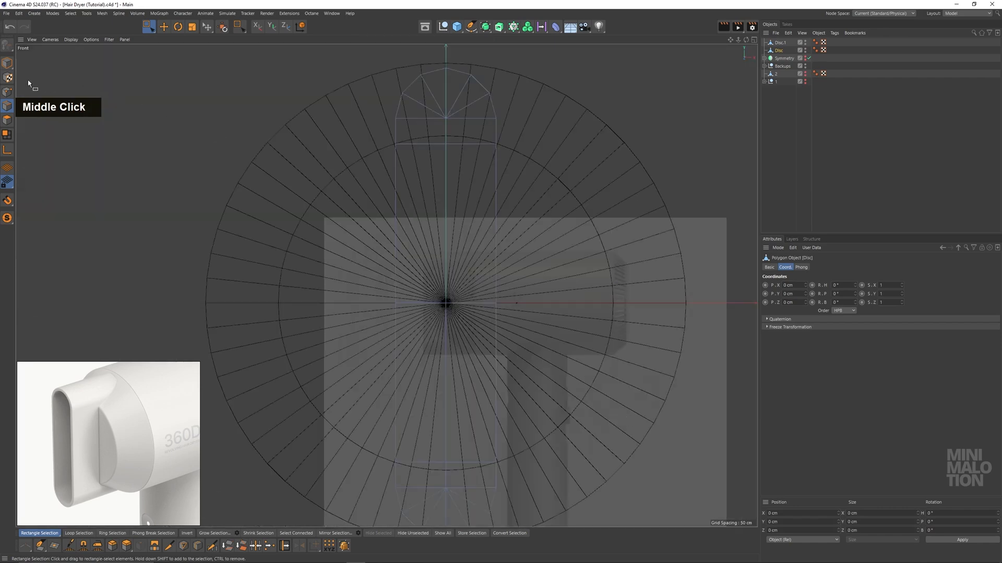
pyautogui.click(7, 92)
pyautogui.moveTo(464, 108); pyautogui.dragTo(435, 501)
pyautogui.press('BackSpace')
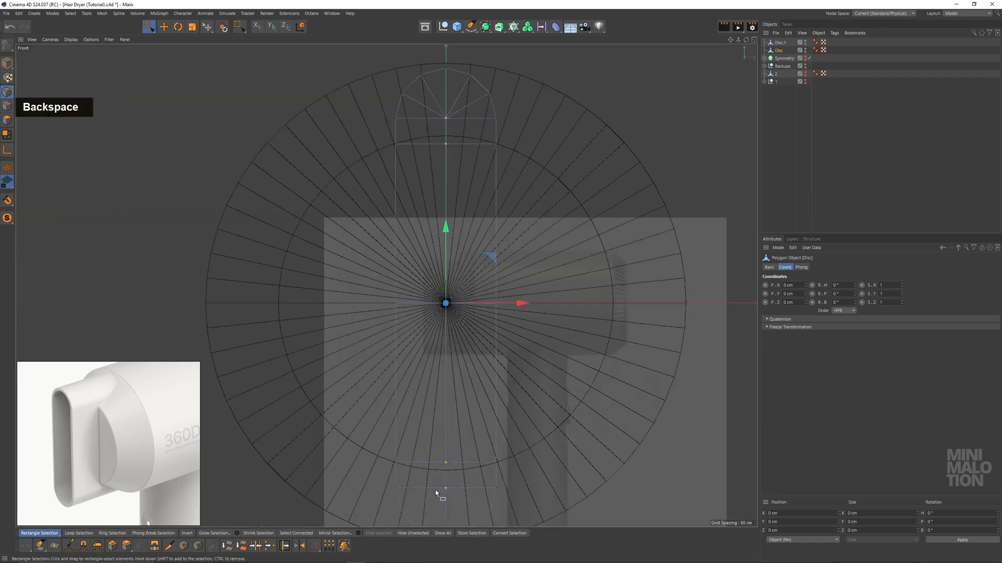
# Place Disc.1 and Disc under a new Boole and set its boolean type to A union B
pyautogui.middleClick(298, 193)
pyautogui.middleClick(291, 161)
pyautogui.keyDown('alt'); pyautogui.moveTo(291, 161); pyautogui.dragTo(403, 176); pyautogui.keyUp('alt')
pyautogui.click(8, 63)
pyautogui.click(485, 28)
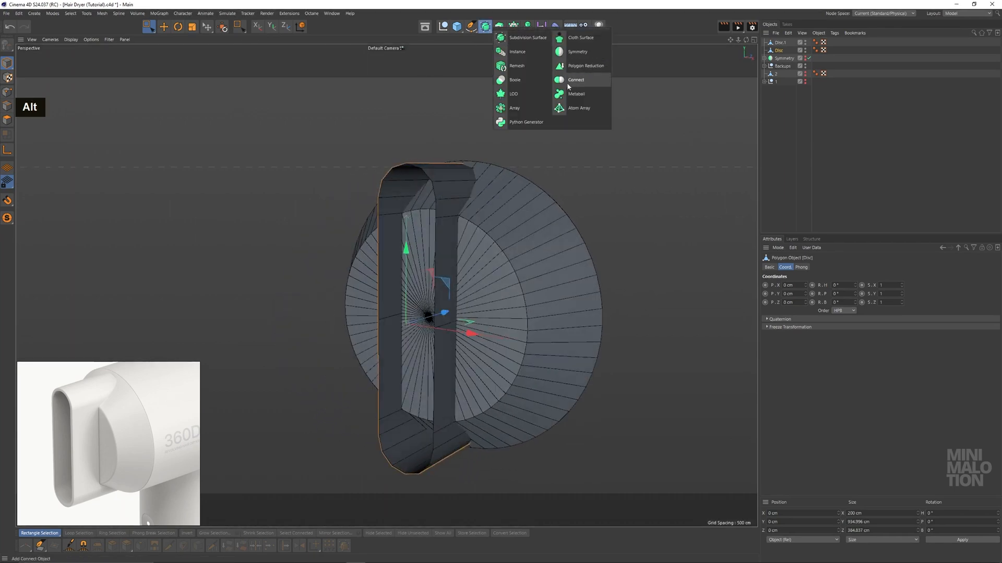
pyautogui.keyDown('alt'); pyautogui.click(515, 80); pyautogui.keyUp('alt')
pyautogui.moveTo(783, 57); pyautogui.dragTo(782, 43)
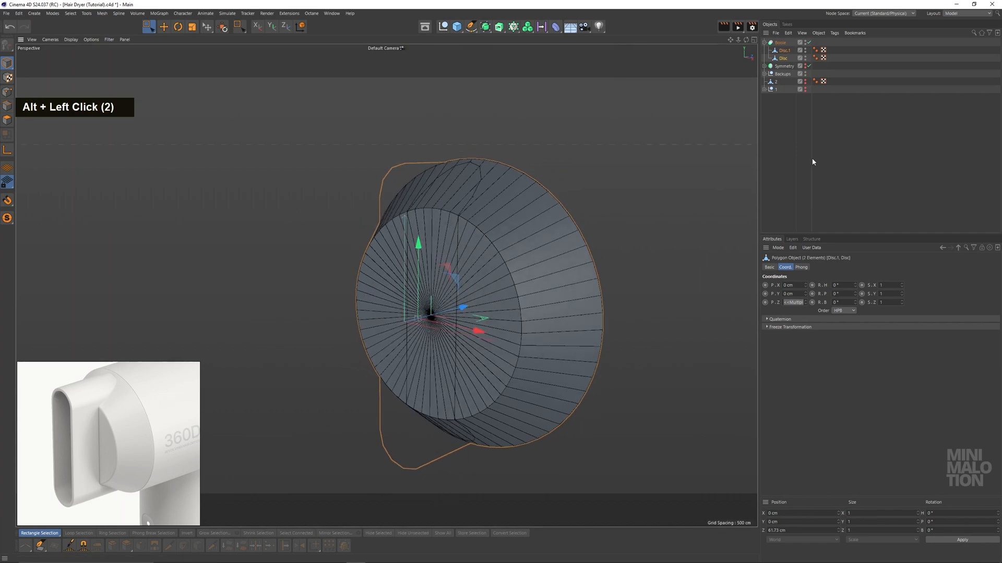
pyautogui.click(779, 42)
pyautogui.click(855, 352)
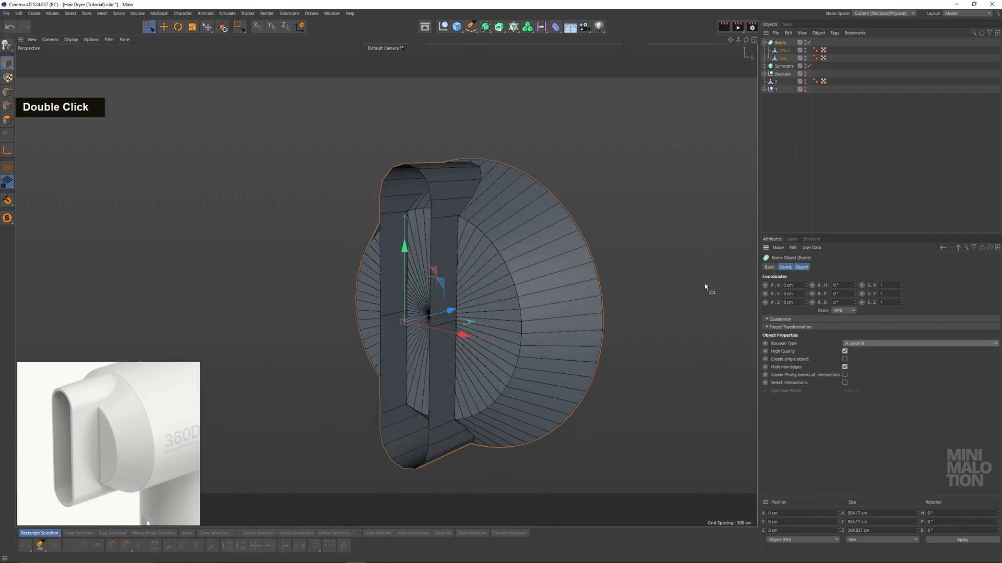
# Create a polygon copy of the Boole result with Current State to Object
pyautogui.scroll(2, 489, 223)
pyautogui.keyDown('alt'); pyautogui.moveTo(488, 223); pyautogui.dragTo(340, 247); pyautogui.keyUp('alt')
pyautogui.keyDown('alt'); pyautogui.moveTo(542, 282); pyautogui.dragTo(519, 177, button='middle'); pyautogui.keyUp('alt')
pyautogui.keyDown('alt'); pyautogui.moveTo(519, 177); pyautogui.dragTo(652, 203); pyautogui.keyUp('alt')
pyautogui.click(764, 43)
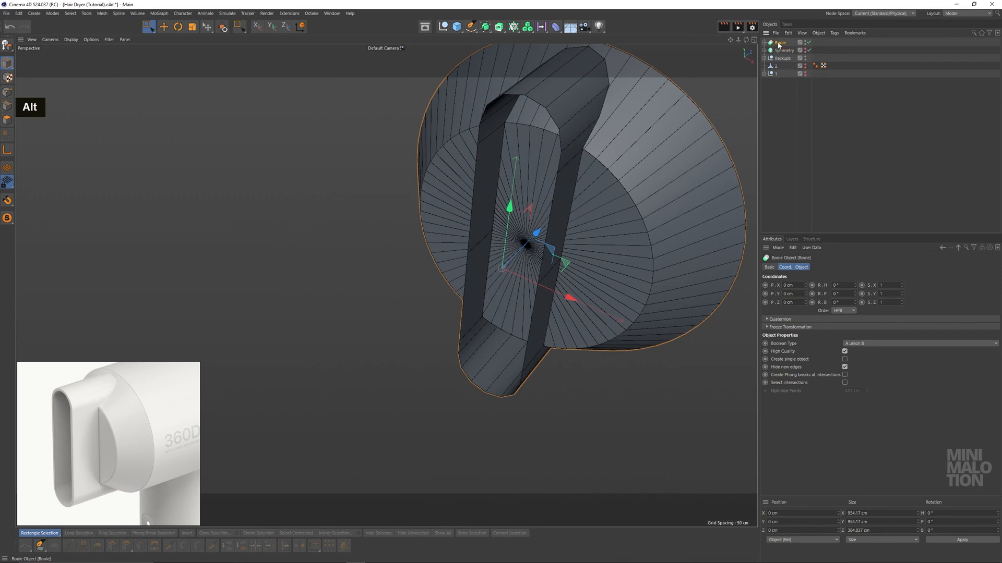
pyautogui.rightClick(777, 43)
pyautogui.click(835, 275)
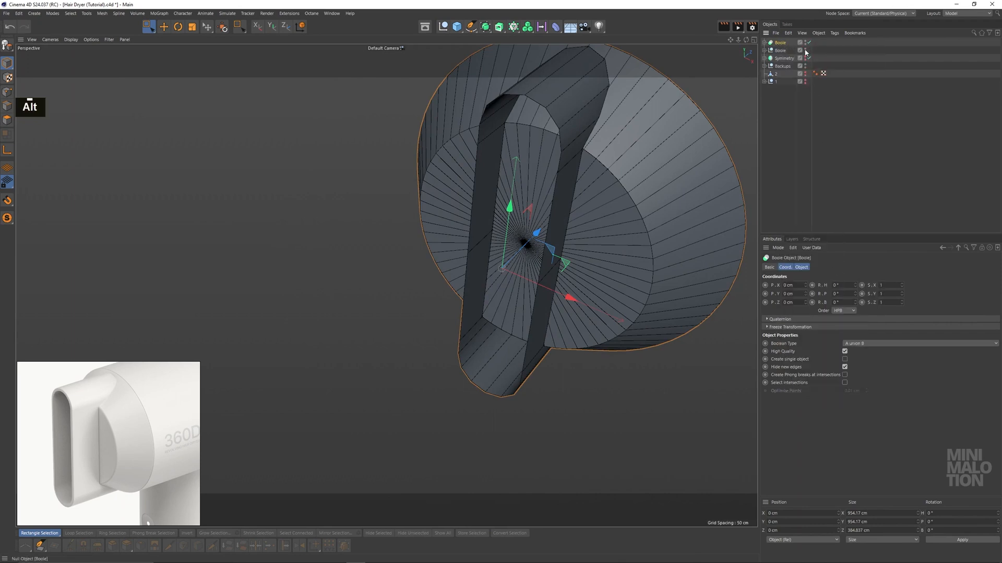
pyautogui.rightClick(782, 43)
pyautogui.click(818, 273)
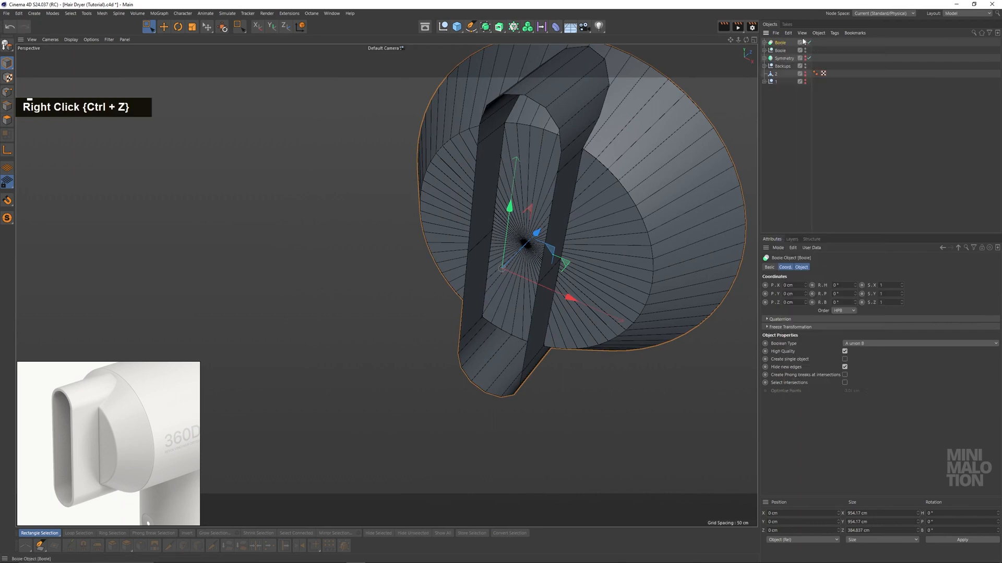
# Merge the two converted disc parts with Connect Objects + Delete and remove the leftover Boole null
pyautogui.click(764, 50)
pyautogui.click(785, 58)
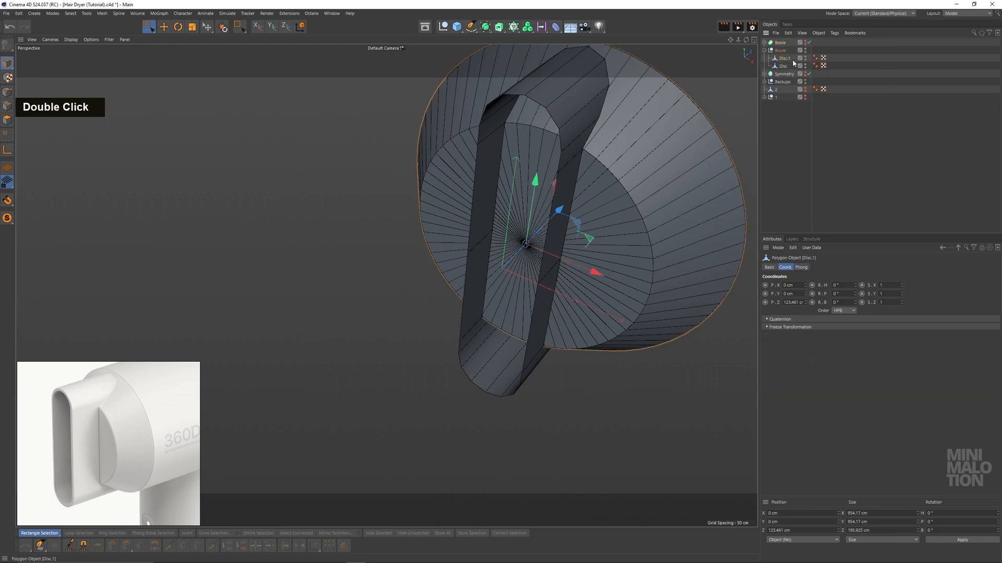
pyautogui.moveTo(795, 56); pyautogui.dragTo(784, 69)
pyautogui.rightClick(784, 69)
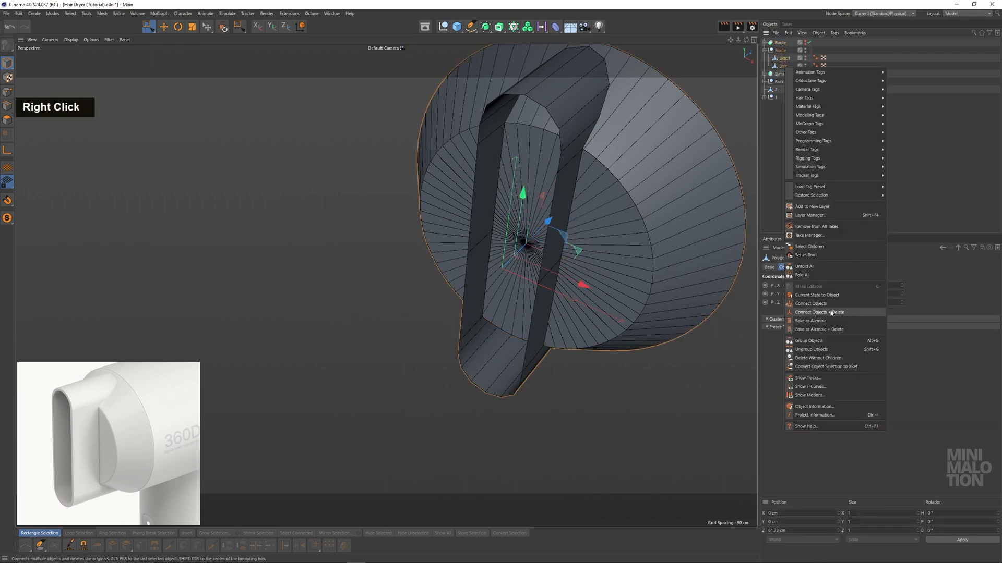
pyautogui.click(831, 312)
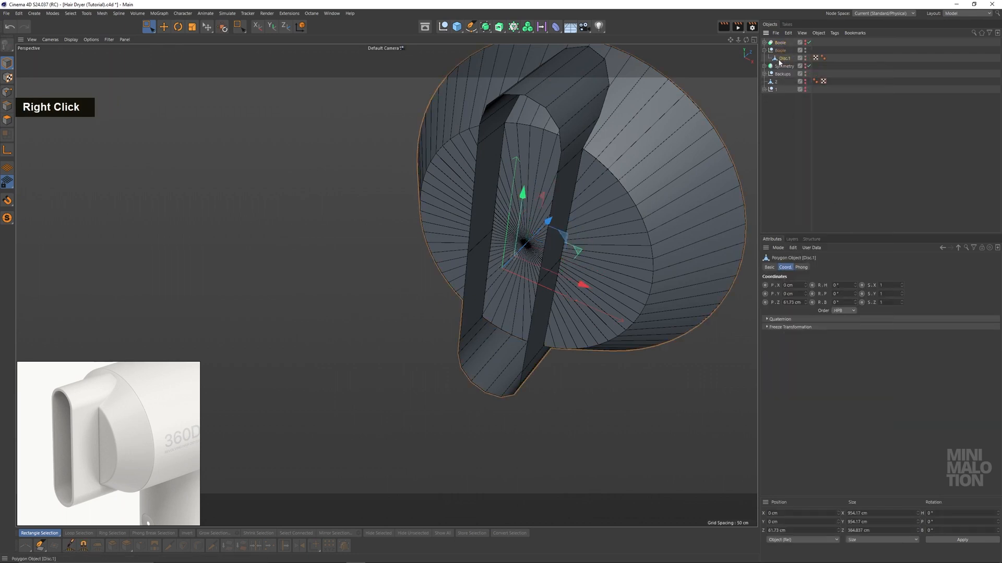
pyautogui.click(781, 59)
pyautogui.press('BackSpace')
pyautogui.click(780, 51)
# Delete all points in the lower half of the merged mesh in the Front view
pyautogui.scroll(-1, 569, 201)
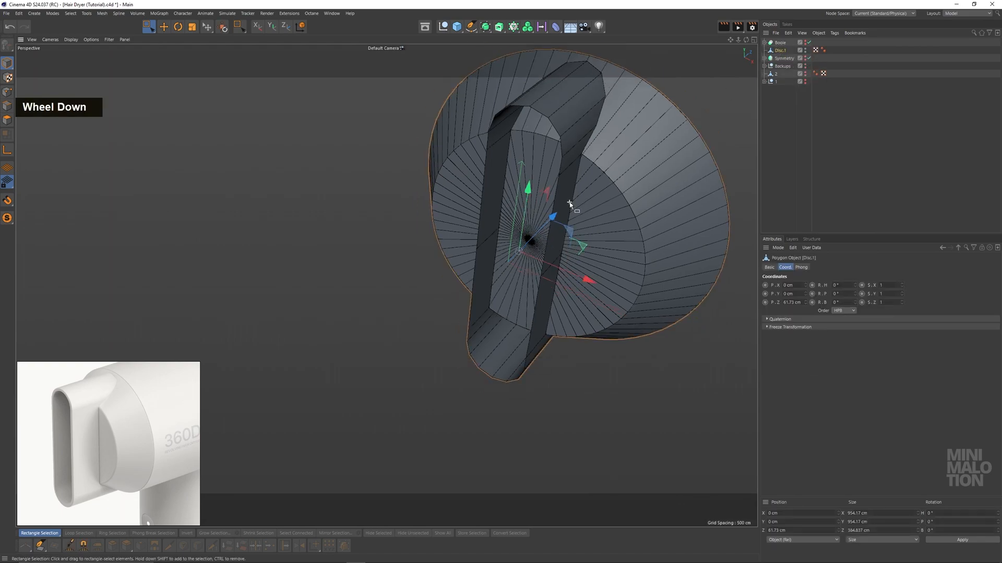
pyautogui.scroll(2, 590, 190)
pyautogui.keyDown('alt'); pyautogui.moveTo(605, 185); pyautogui.dragTo(442, 154); pyautogui.keyUp('alt')
pyautogui.keyDown('alt'); pyautogui.moveTo(441, 155); pyautogui.dragTo(434, 164, button='middle'); pyautogui.keyUp('alt')
pyautogui.keyDown('alt'); pyautogui.moveTo(434, 163); pyautogui.dragTo(715, 168); pyautogui.keyUp('alt')
pyautogui.middleClick(682, 223)
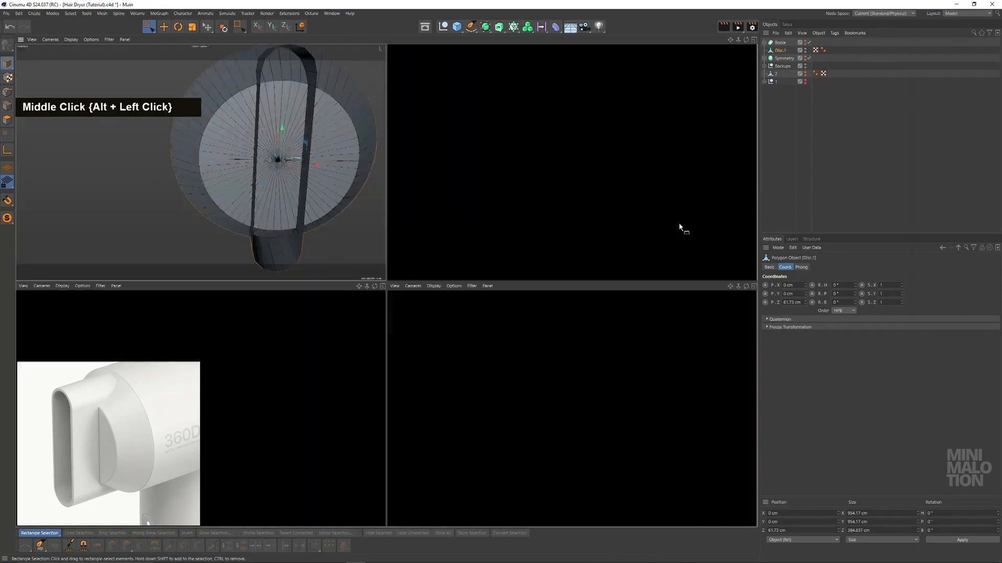
pyautogui.middleClick(609, 402)
pyautogui.scroll(3, 586, 340)
pyautogui.scroll(-2, 330, 278)
pyautogui.click(8, 92)
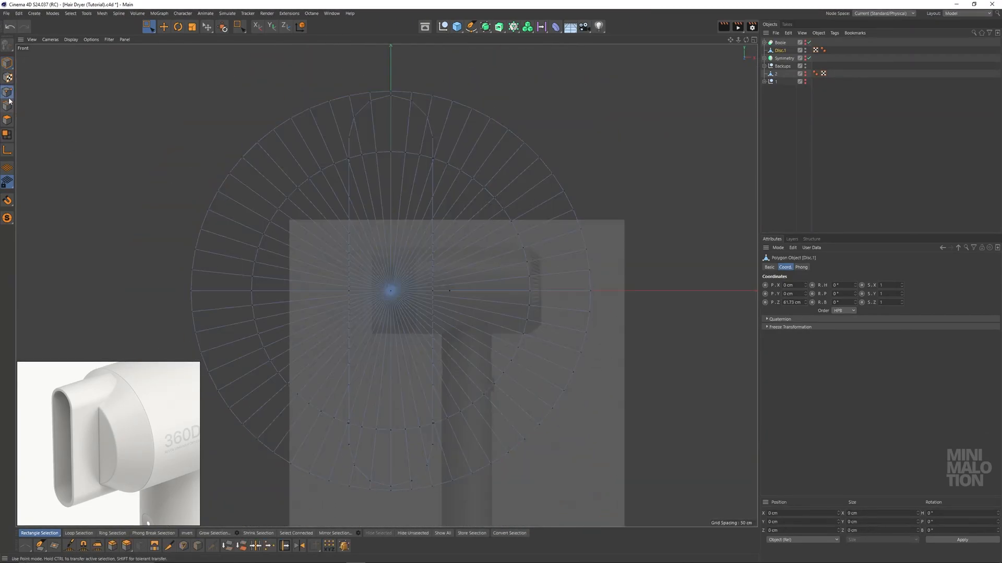
pyautogui.keyDown('alt'); pyautogui.moveTo(435, 307); pyautogui.dragTo(495, 263, button='middle'); pyautogui.keyUp('alt')
pyautogui.moveTo(706, 463); pyautogui.dragTo(150, 249)
pyautogui.press('BackSpace')
# Delete the mesh's points on the negative X side, keeping only the upper positive X quarter
pyautogui.scroll(-3, 438, 232)
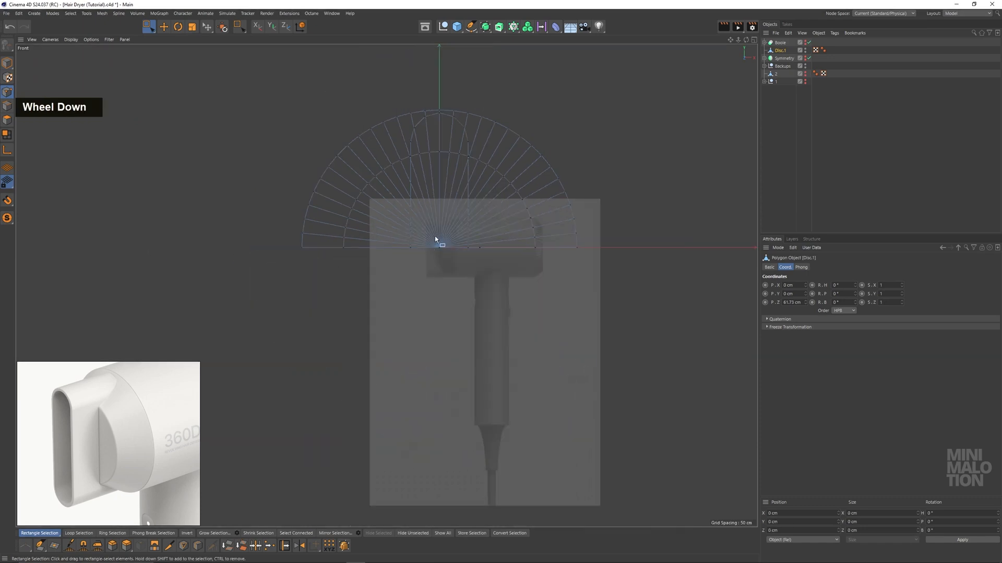
pyautogui.keyDown('alt'); pyautogui.moveTo(438, 233); pyautogui.dragTo(459, 271, button='middle'); pyautogui.keyUp('alt')
pyautogui.moveTo(266, 108); pyautogui.dragTo(462, 365)
pyautogui.press('BackSpace')
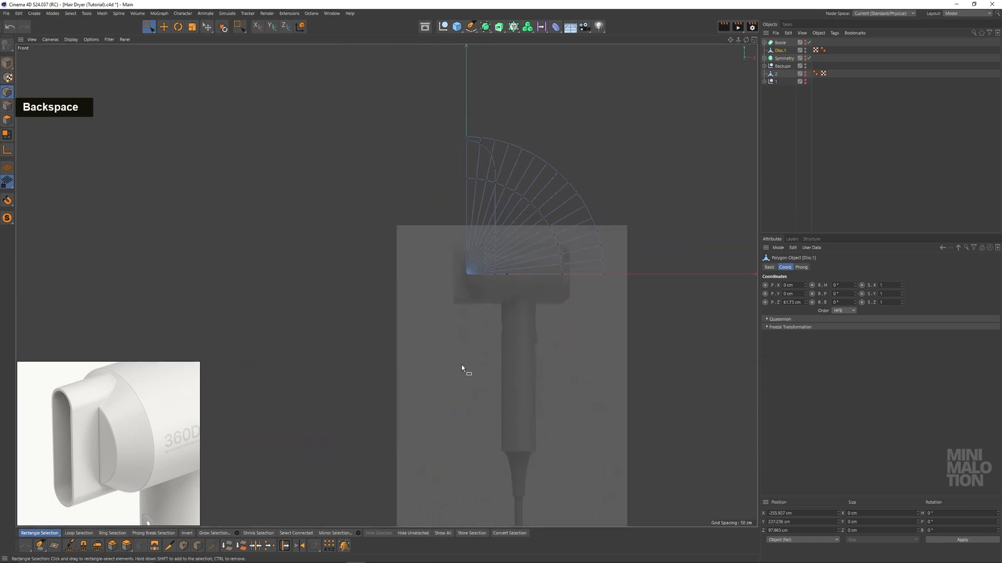
# Delete the centre point of the cone's front cap to clear its faces inside the nozzle
pyautogui.middleClick(463, 365)
pyautogui.middleClick(396, 205)
pyautogui.keyDown('alt'); pyautogui.moveTo(462, 179); pyautogui.dragTo(558, 186); pyautogui.keyUp('alt')
pyautogui.scroll(5, 543, 232)
pyautogui.scroll(4, 530, 232)
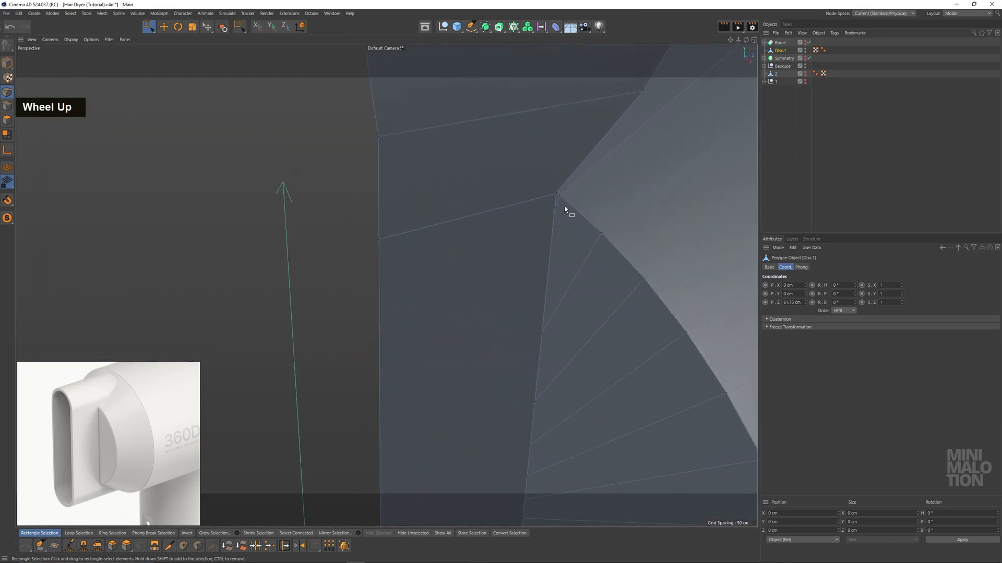
pyautogui.keyDown('alt'); pyautogui.moveTo(556, 223); pyautogui.dragTo(742, 232); pyautogui.keyUp('alt')
pyautogui.keyDown('alt'); pyautogui.moveTo(743, 232); pyautogui.dragTo(494, 258, button='middle'); pyautogui.keyUp('alt')
pyautogui.scroll(-3, 532, 296)
pyautogui.scroll(-5, 538, 300)
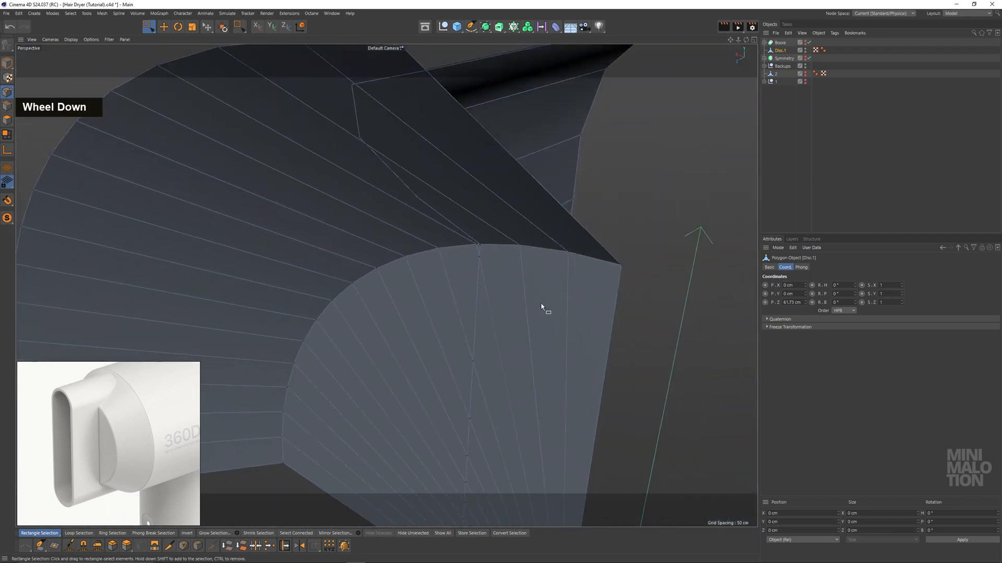
pyautogui.keyDown('alt'); pyautogui.moveTo(523, 338); pyautogui.dragTo(570, 339); pyautogui.keyUp('alt')
pyautogui.keyDown('alt'); pyautogui.moveTo(570, 339); pyautogui.dragTo(569, 233, button='middle'); pyautogui.keyUp('alt')
pyautogui.moveTo(614, 370); pyautogui.dragTo(564, 458)
pyautogui.press('BackSpace')
# Delete the remaining cone points enclosed by the nozzle body near the front rim
pyautogui.keyDown('alt'); pyautogui.moveTo(552, 250); pyautogui.dragTo(304, 183); pyautogui.keyUp('alt')
pyautogui.moveTo(409, 155); pyautogui.dragTo(666, 201)
pyautogui.press('BackSpace')
# Optimize all points of the quarter mesh to merge duplicates where the nozzle meets the cone
pyautogui.scroll(5, 496, 201)
pyautogui.scroll(5, 467, 195)
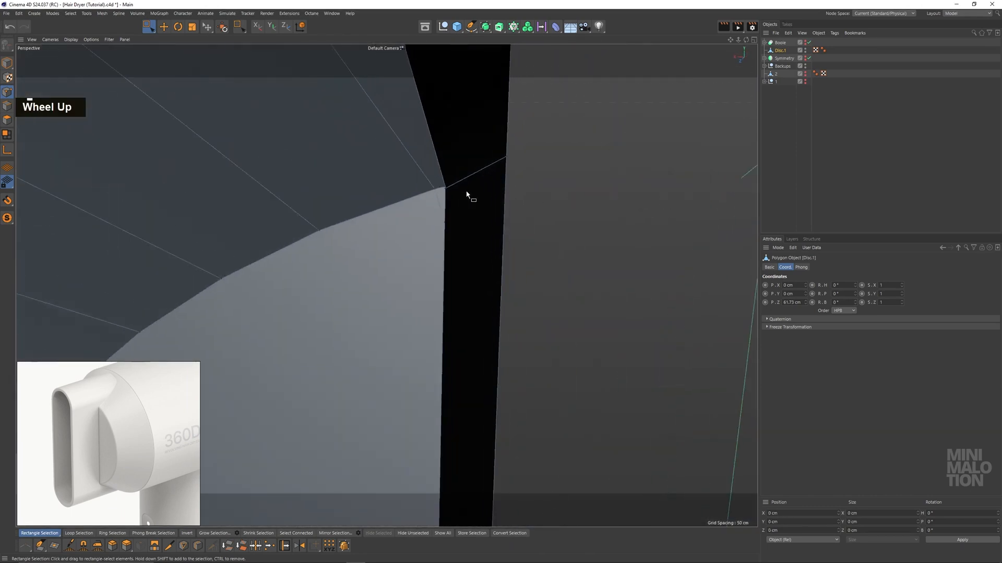
pyautogui.moveTo(452, 197)
pyautogui.keyDown('alt'); pyautogui.mouseDown()
pyautogui.moveTo(417, 165)
pyautogui.moveTo(412, 141)
pyautogui.moveTo(454, 177)
pyautogui.mouseUp(); pyautogui.keyUp('alt')
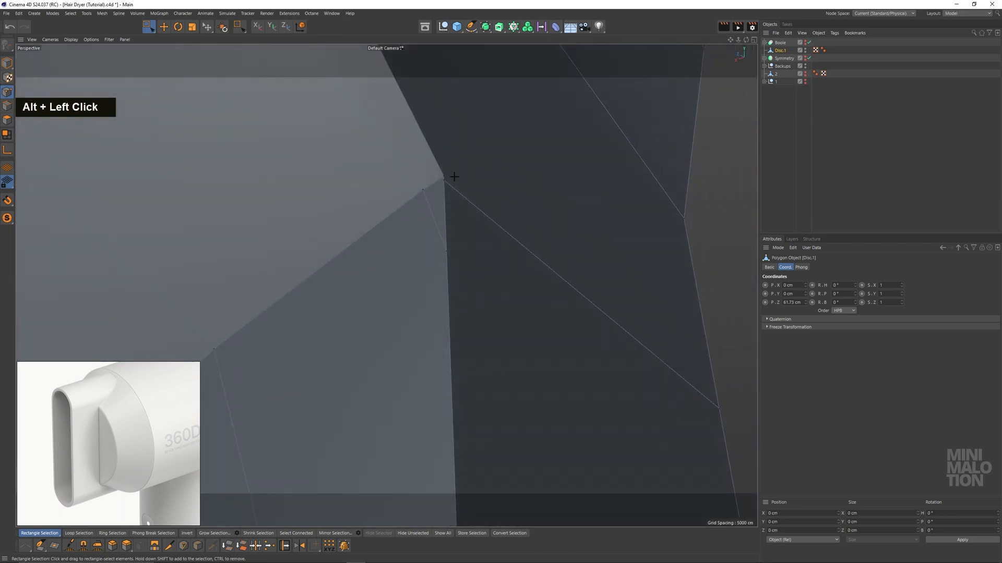
pyautogui.scroll(3, 504, 201)
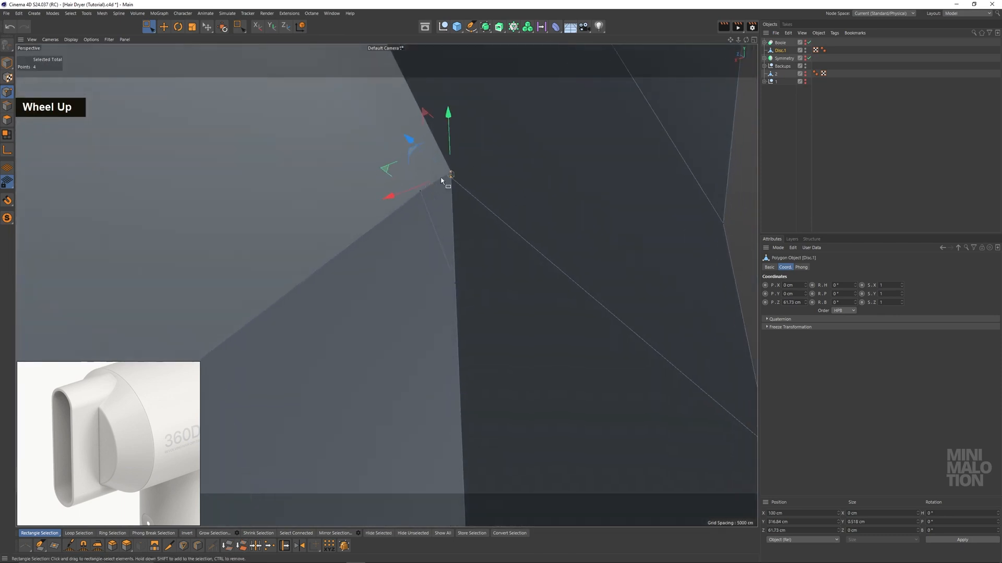
pyautogui.hotkey('ctrl', 'a')
pyautogui.rightClick(516, 208)
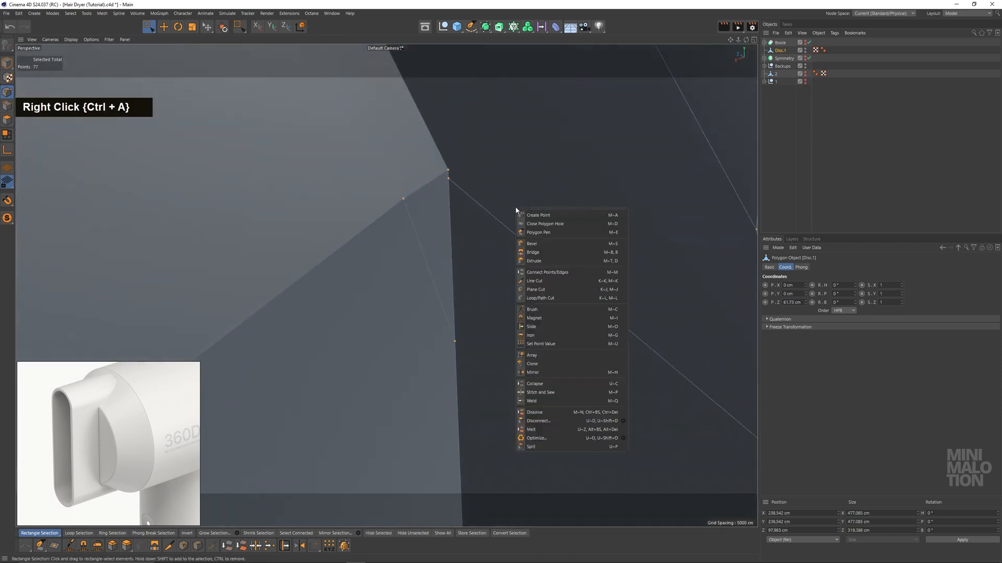
pyautogui.click(537, 438)
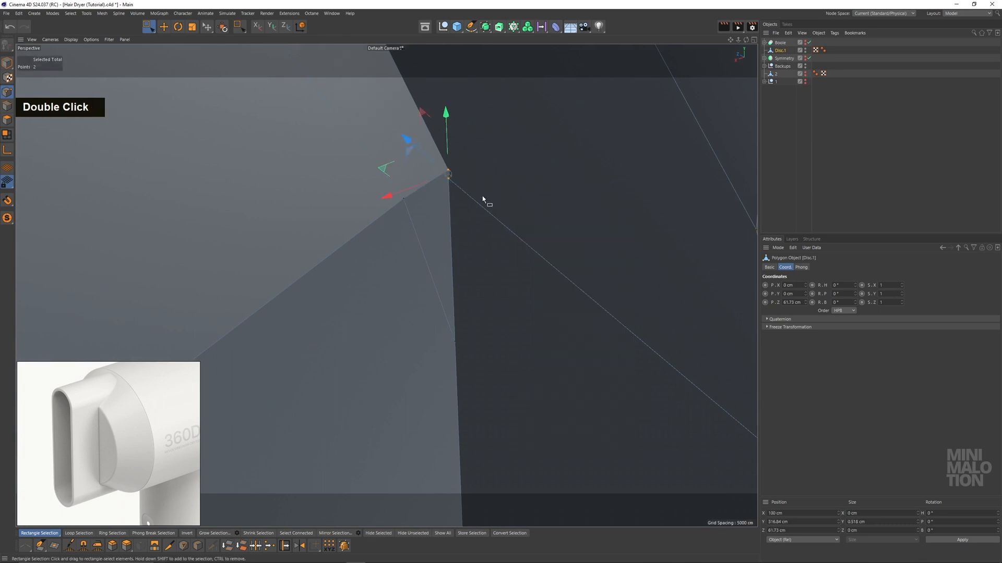
# Weld the two selected points at the corner where the nozzle meets the cone onto the upper point
pyautogui.rightClick(502, 194)
pyautogui.click(535, 388)
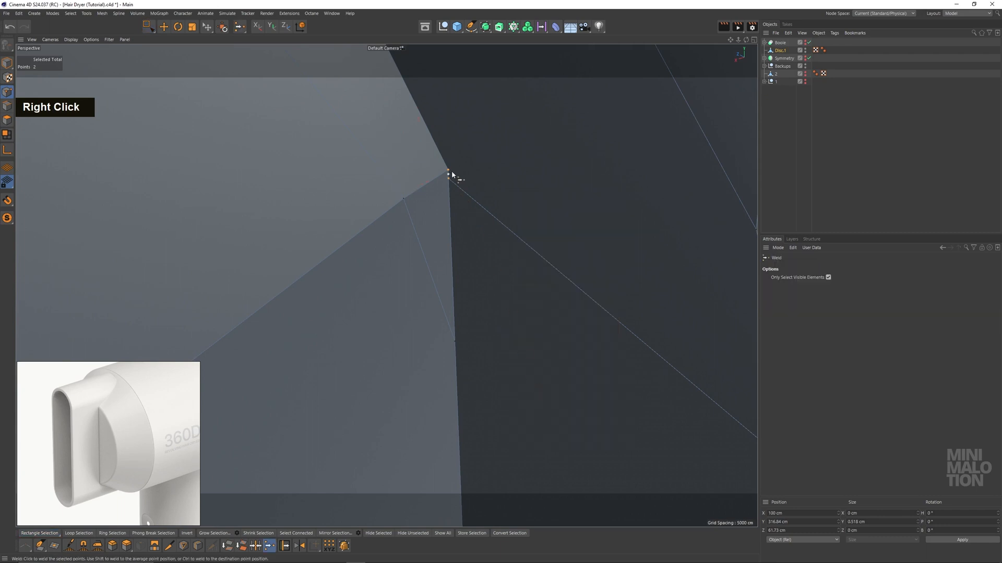
pyautogui.scroll(-1, 464, 191)
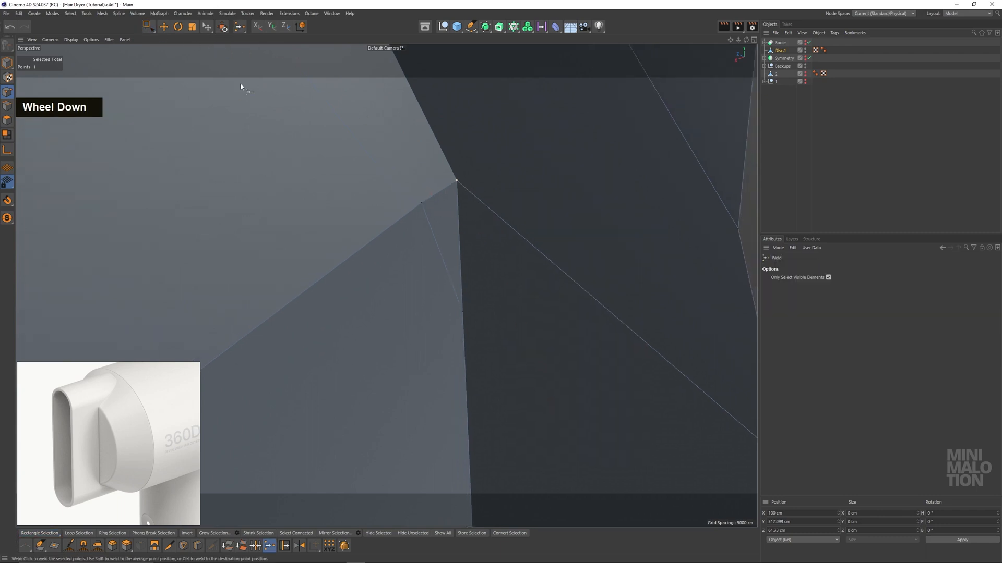
# Slide the two stray points beside the nozzle corner onto the corner point so that they weld with it
pyautogui.press('space')
pyautogui.moveTo(438, 190); pyautogui.dragTo(438, 191)
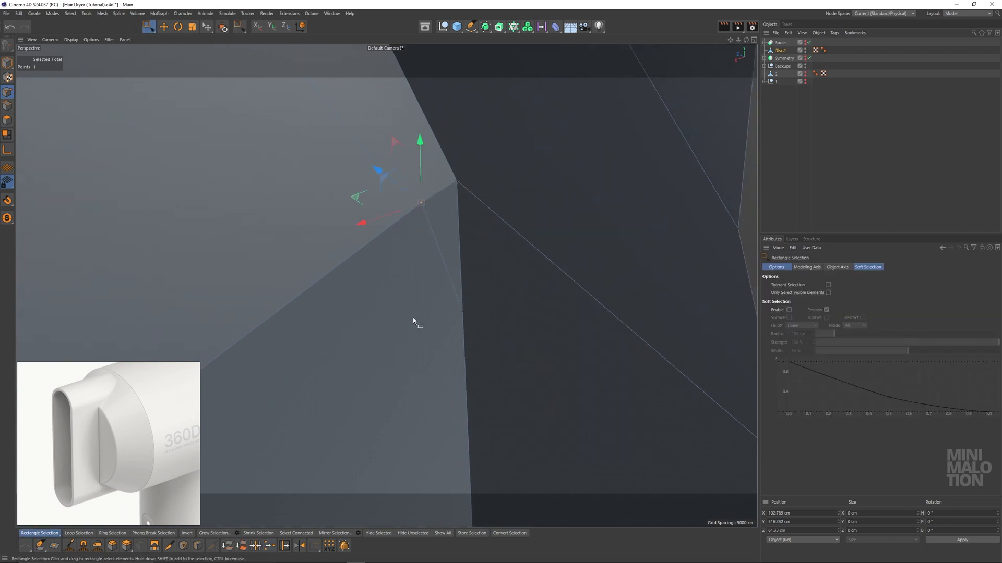
pyautogui.moveTo(453, 369); pyautogui.dragTo(519, 260)
pyautogui.moveTo(488, 149); pyautogui.dragTo(489, 373)
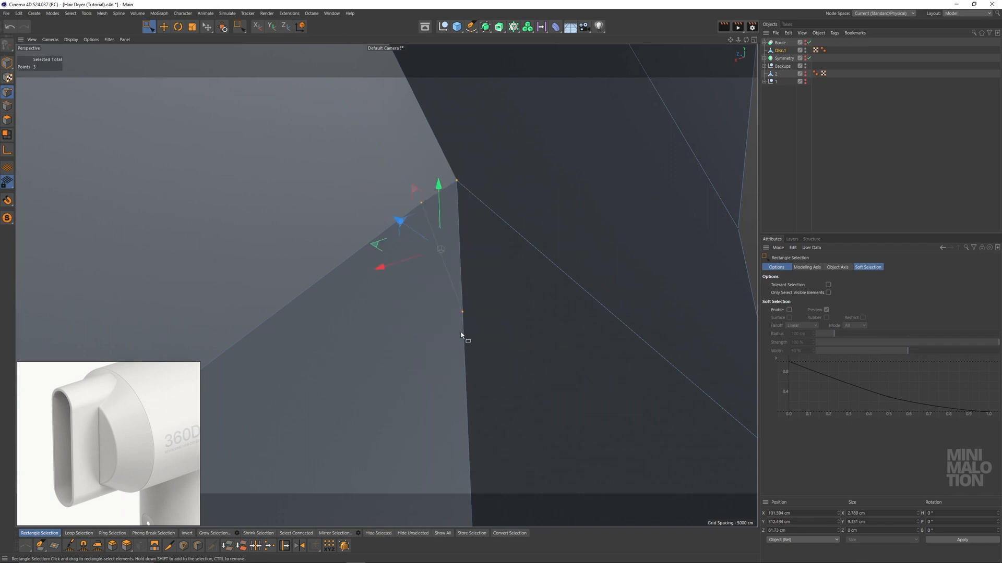
pyautogui.rightClick(442, 222)
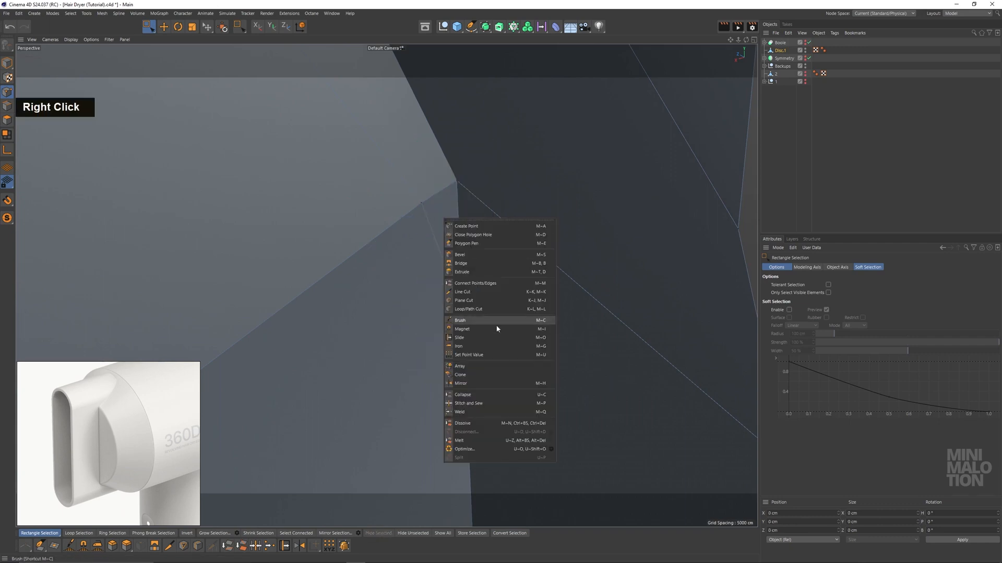
pyautogui.click(464, 338)
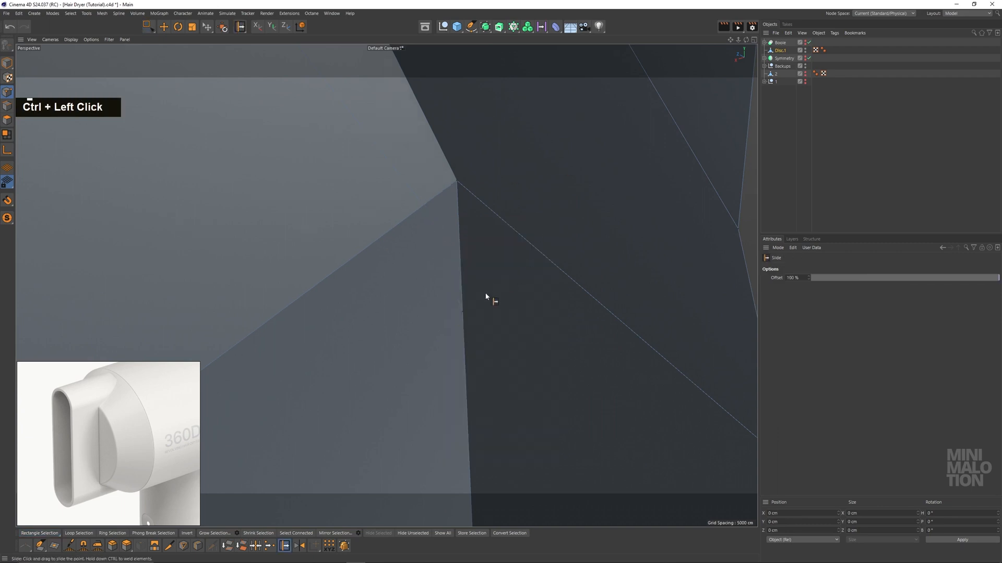
pyautogui.keyDown('ctrl'); pyautogui.click(462, 313); pyautogui.keyUp('ctrl')
# Delete the thin sliver polygon along the seam between the nozzle body and the cone
pyautogui.scroll(-2, 487, 217)
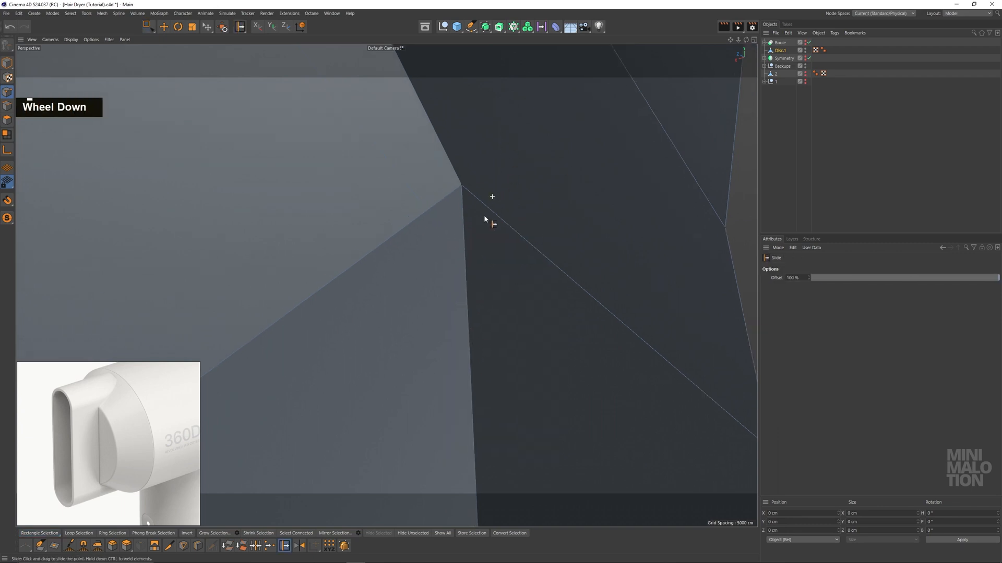
pyautogui.keyDown('alt'); pyautogui.moveTo(487, 217); pyautogui.dragTo(662, 280); pyautogui.keyUp('alt')
pyautogui.scroll(-5, 532, 241)
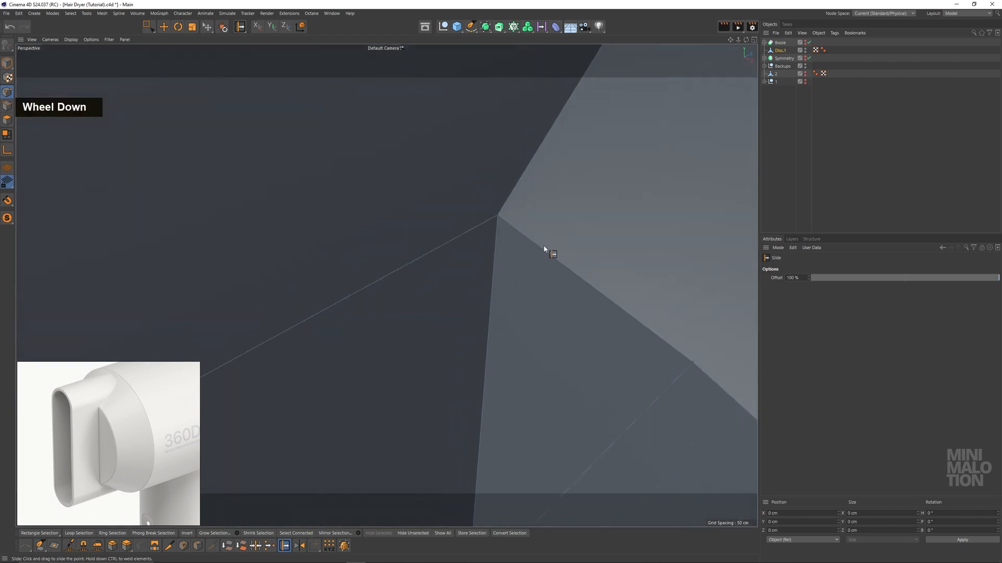
pyautogui.keyDown('alt'); pyautogui.scroll(-2, 554, 252); pyautogui.keyUp('alt')
pyautogui.scroll(2, 565, 222)
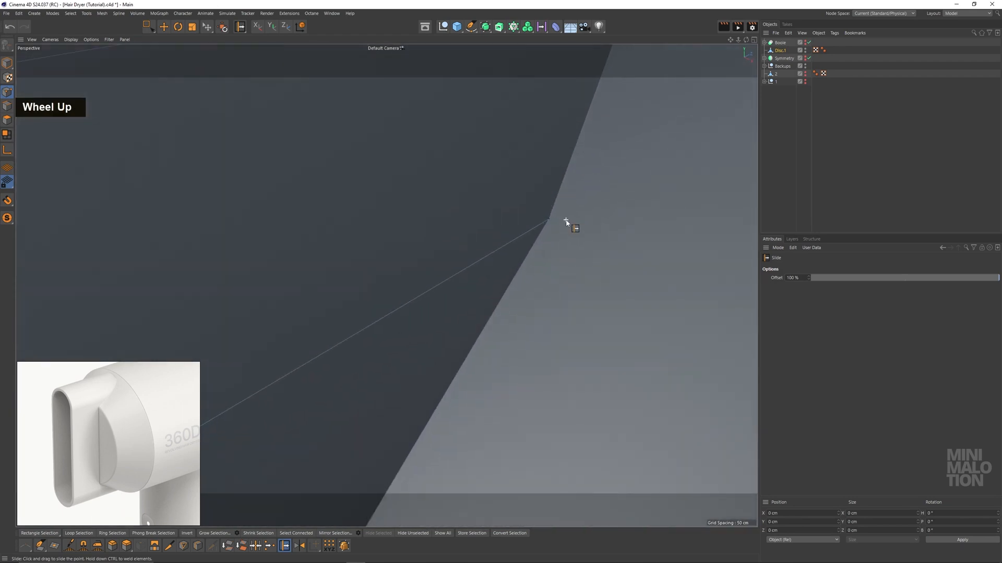
pyautogui.keyDown('alt'); pyautogui.moveTo(565, 222); pyautogui.dragTo(517, 320, button='middle'); pyautogui.keyUp('alt')
pyautogui.keyDown('alt'); pyautogui.moveTo(517, 320); pyautogui.dragTo(556, 283); pyautogui.keyUp('alt')
pyautogui.scroll(-5, 514, 336)
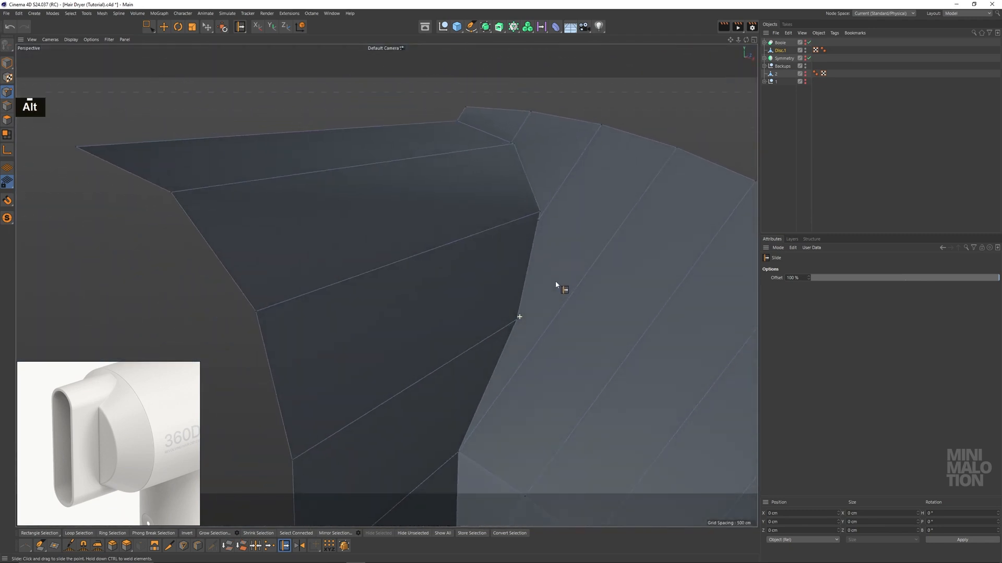
pyautogui.scroll(4, 549, 219)
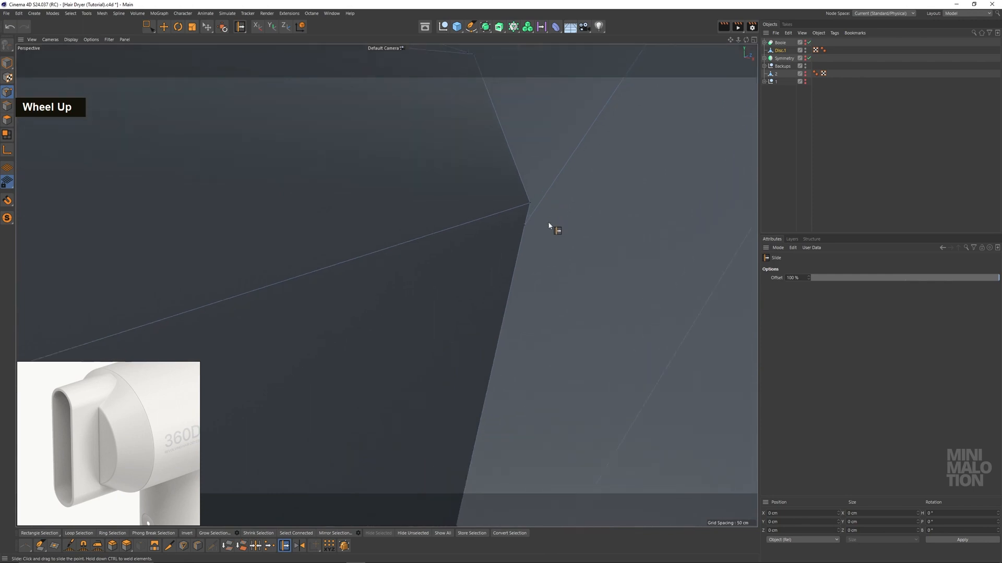
pyautogui.keyDown('alt'); pyautogui.moveTo(548, 221); pyautogui.dragTo(687, 177); pyautogui.keyUp('alt')
pyautogui.keyDown('alt'); pyautogui.moveTo(686, 177); pyautogui.dragTo(456, 302, button='middle'); pyautogui.keyUp('alt')
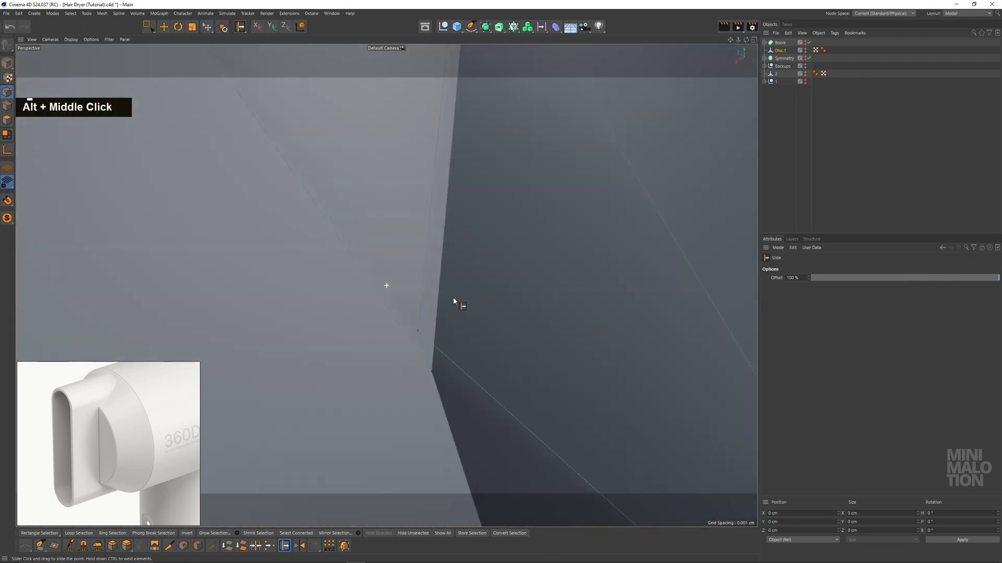
pyautogui.keyDown('alt'); pyautogui.moveTo(456, 302); pyautogui.dragTo(514, 362); pyautogui.keyUp('alt')
pyautogui.click(157, 29)
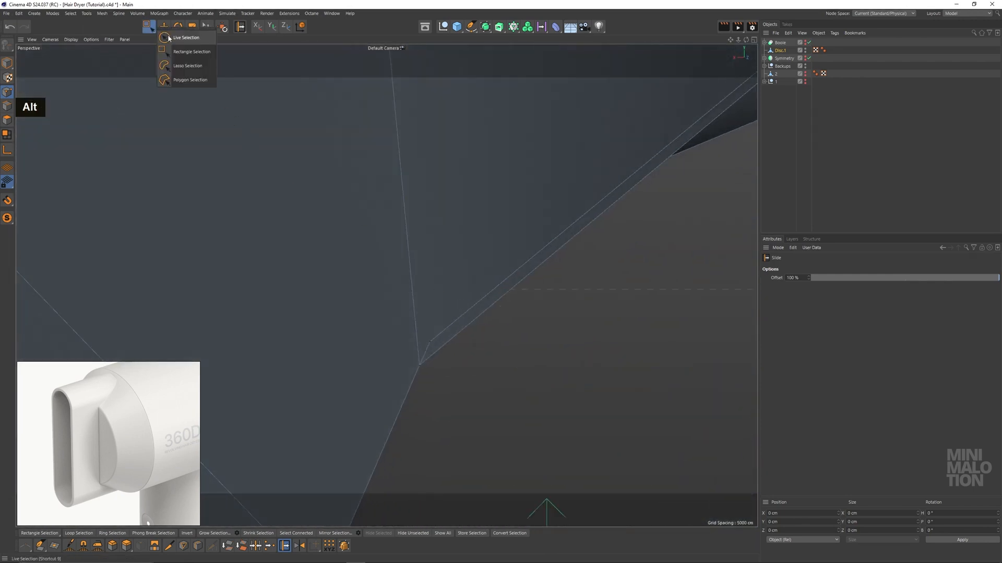
pyautogui.click(178, 38)
pyautogui.click(466, 333)
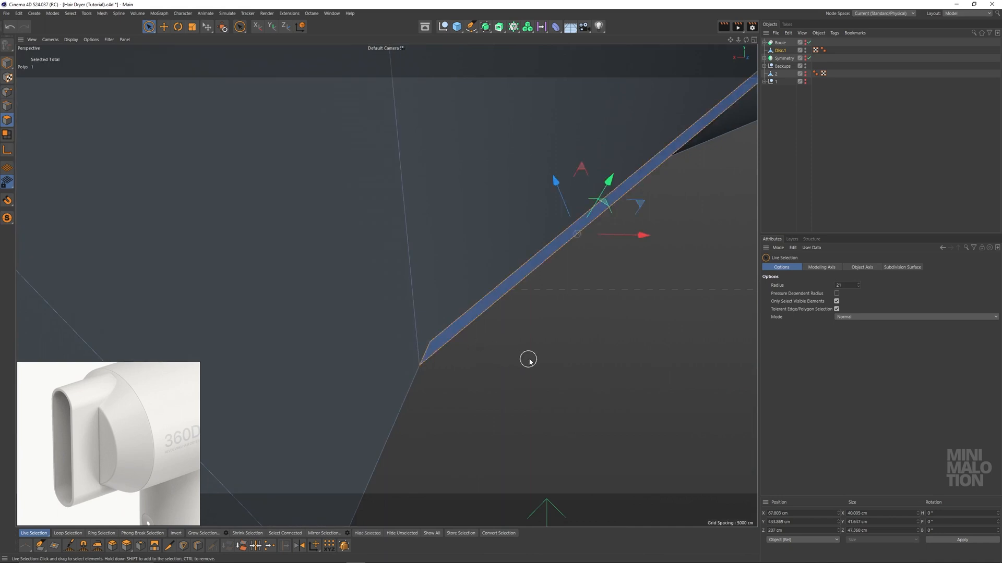
pyautogui.press('BackSpace')
pyautogui.scroll(-2, 470, 342)
# Weld the two close points on the curved part of the nozzle-to-cone seam at their midpoint
pyautogui.keyDown('alt'); pyautogui.moveTo(469, 342); pyautogui.dragTo(594, 377); pyautogui.keyUp('alt')
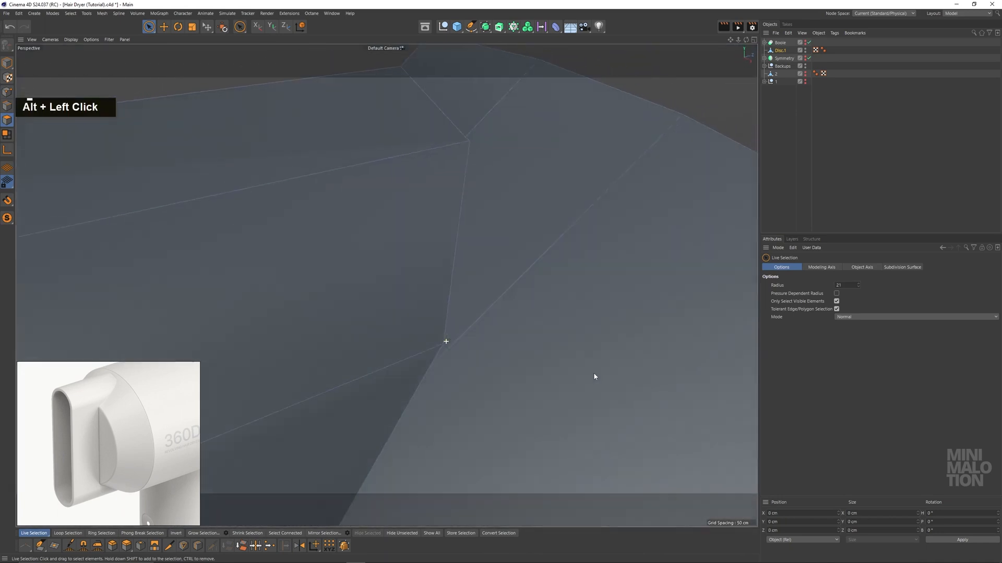
pyautogui.scroll(-3, 456, 344)
pyautogui.keyDown('alt'); pyautogui.moveTo(505, 329); pyautogui.dragTo(425, 351); pyautogui.keyUp('alt')
pyautogui.scroll(4, 476, 306)
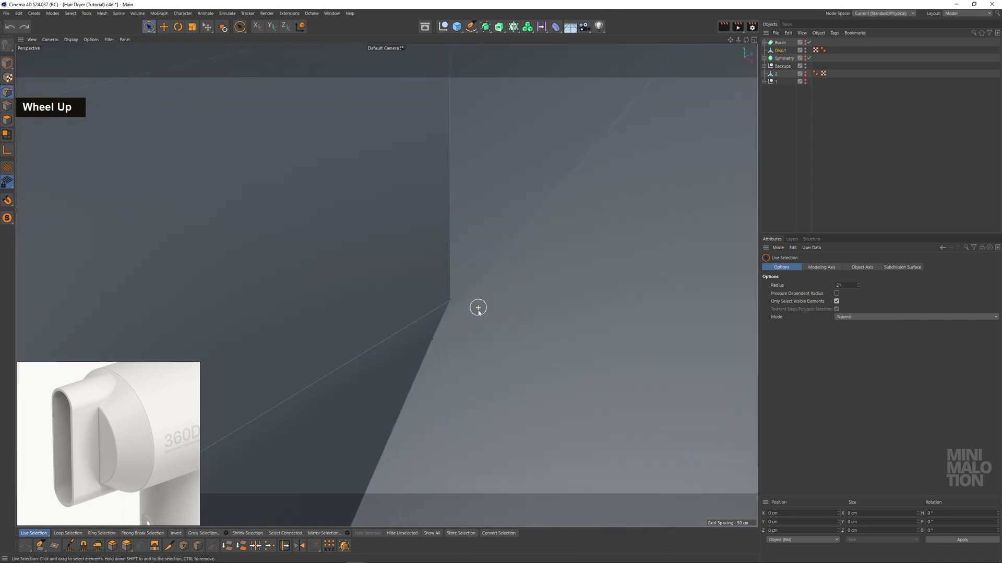
pyautogui.keyDown('alt'); pyautogui.moveTo(448, 306); pyautogui.dragTo(624, 227); pyautogui.keyUp('alt')
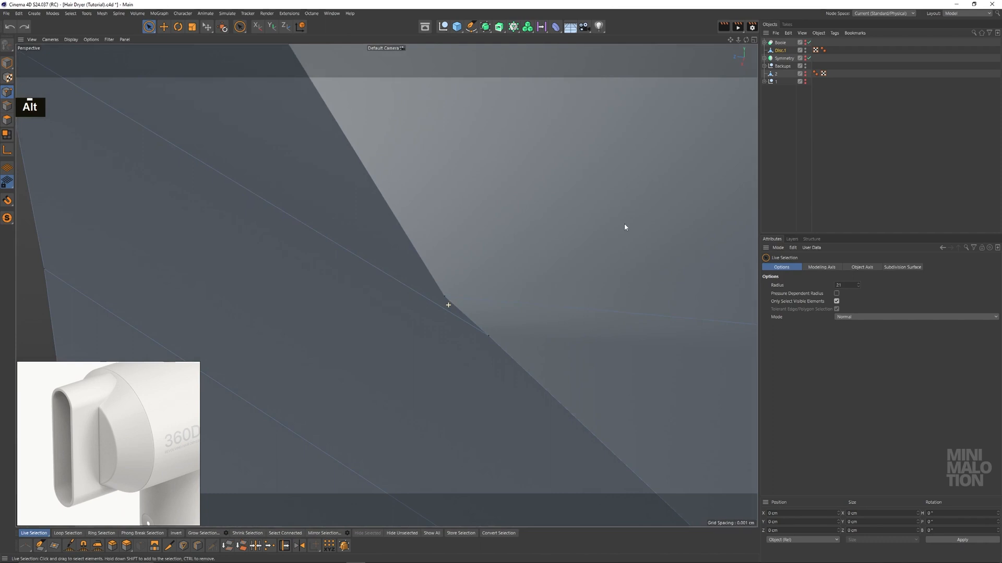
pyautogui.click(149, 26)
pyautogui.click(190, 52)
pyautogui.moveTo(505, 251); pyautogui.dragTo(446, 393)
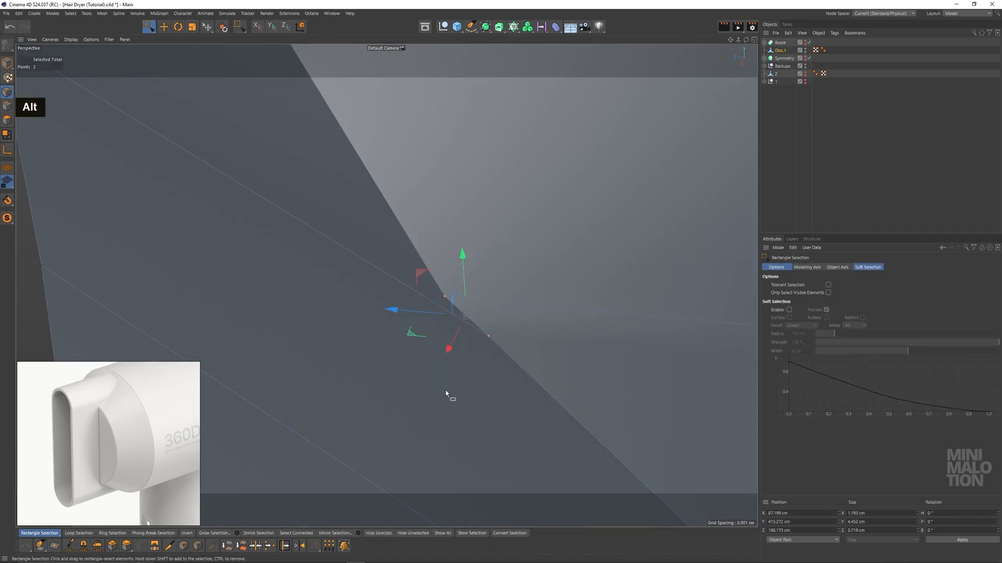
pyautogui.doubleClick(530, 345)
pyautogui.rightClick(512, 303)
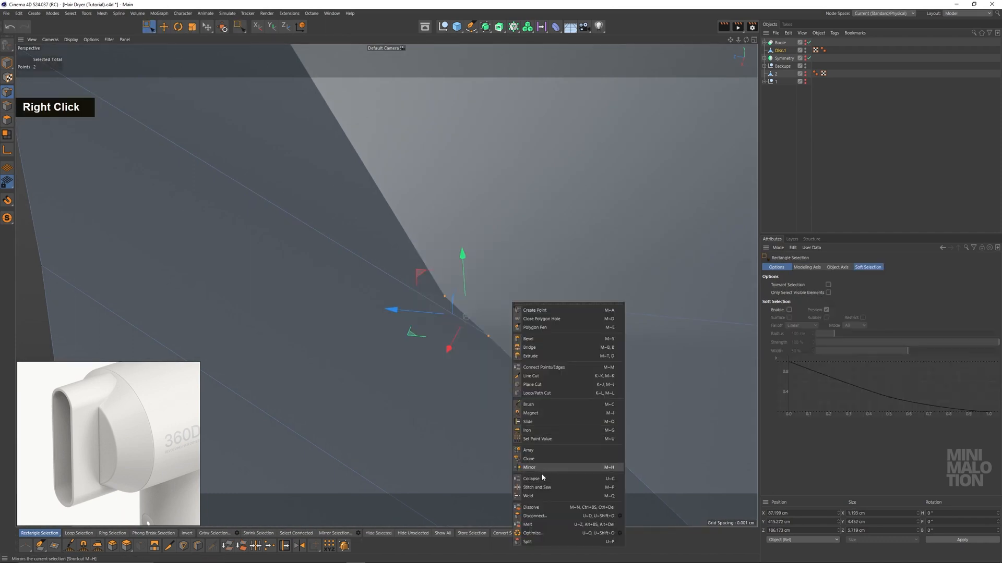
pyautogui.click(538, 496)
pyautogui.click(478, 329)
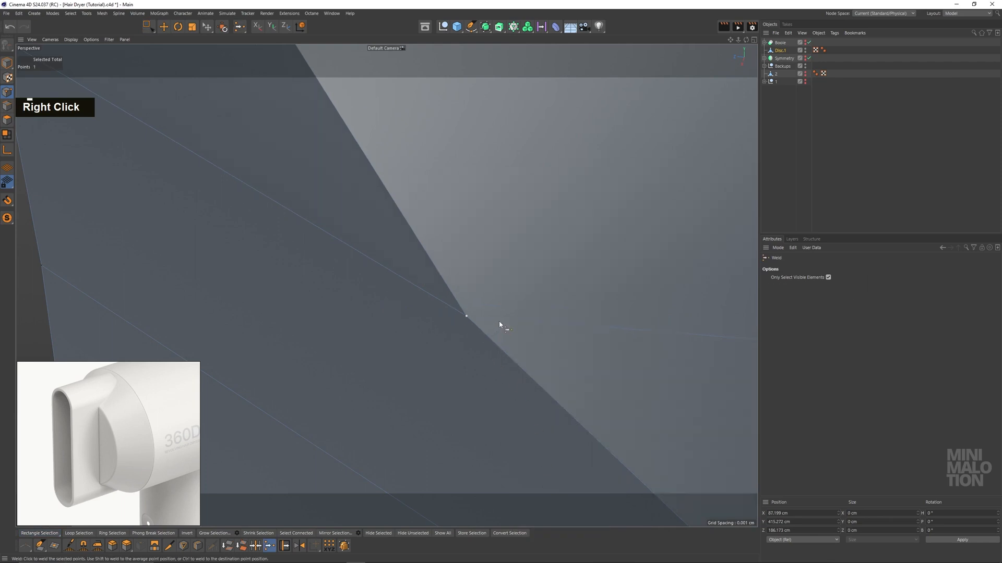
# Weld the next pair of close points near the upper end of the nozzle-to-cone seam at their midpoint
pyautogui.keyDown('alt'); pyautogui.moveTo(501, 327); pyautogui.dragTo(434, 119); pyautogui.keyUp('alt')
pyautogui.scroll(-2, 502, 306)
pyautogui.keyDown('alt'); pyautogui.moveTo(433, 119); pyautogui.dragTo(409, 241, button='middle'); pyautogui.keyUp('alt')
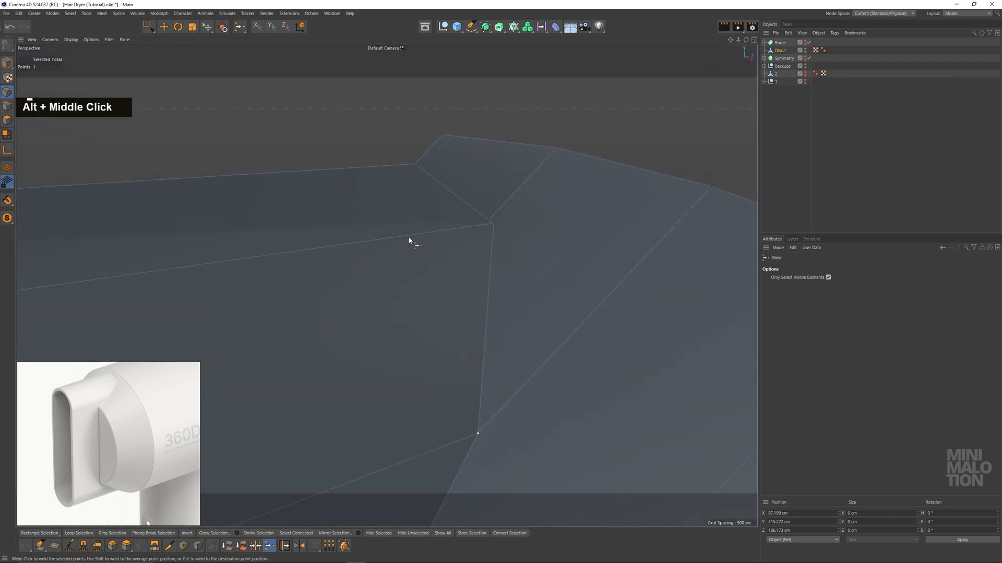
pyautogui.click(149, 30)
pyautogui.keyDown('alt'); pyautogui.moveTo(445, 213); pyautogui.dragTo(454, 261); pyautogui.keyUp('alt')
pyautogui.moveTo(479, 207); pyautogui.dragTo(504, 232)
pyautogui.scroll(2, 545, 247)
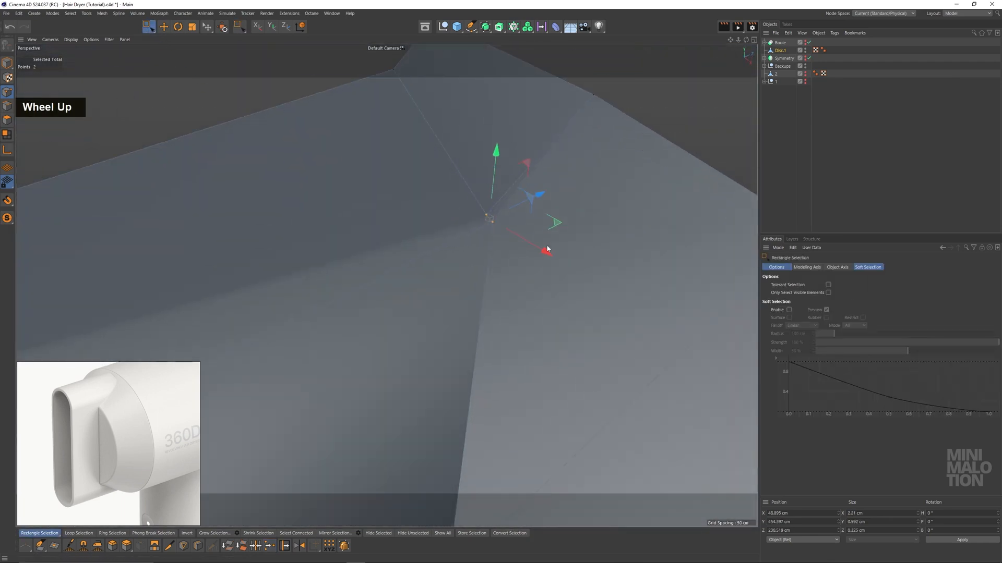
pyautogui.keyDown('alt'); pyautogui.moveTo(601, 284); pyautogui.dragTo(532, 279); pyautogui.keyUp('alt')
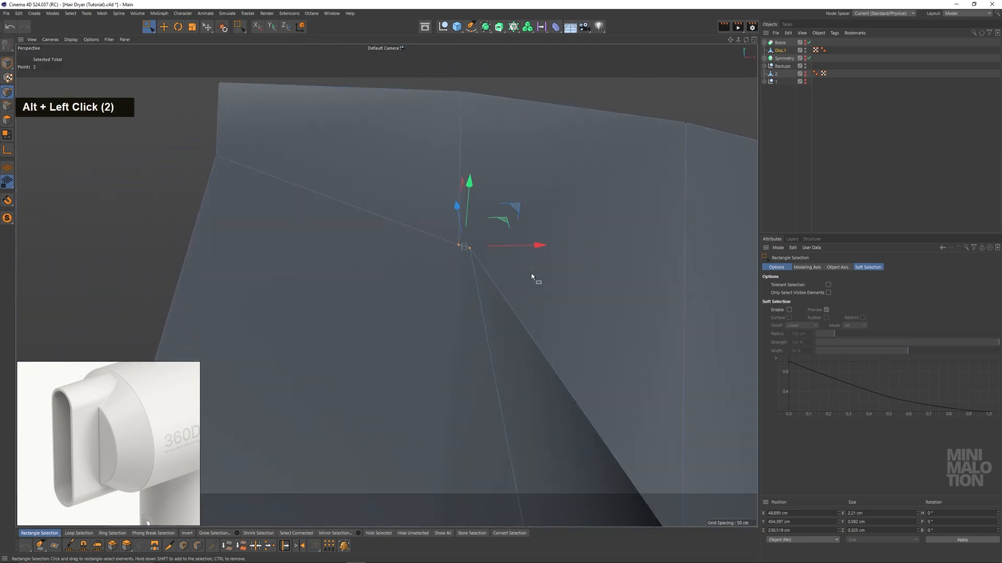
pyautogui.rightClick(549, 275)
pyautogui.click(569, 468)
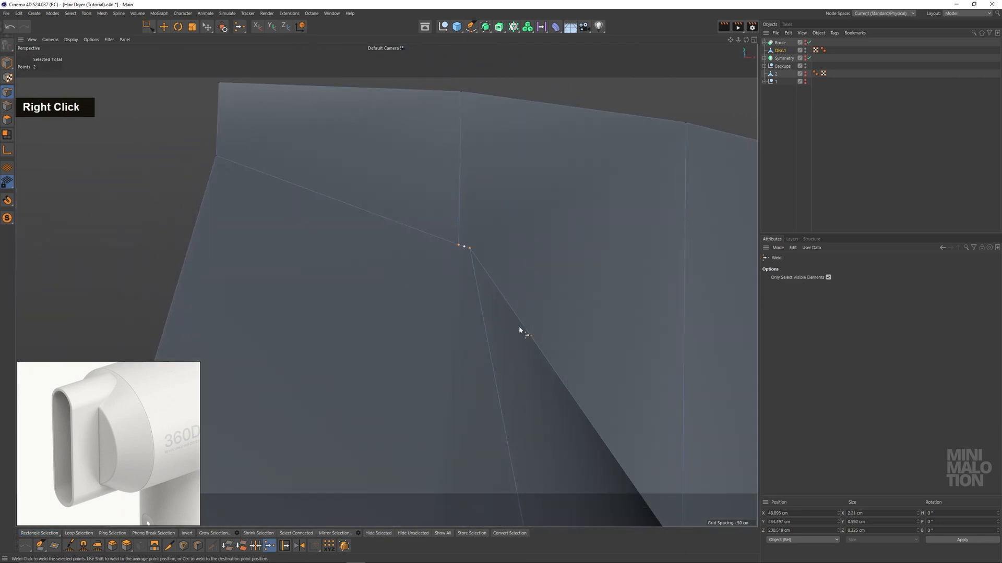
pyautogui.click(153, 26)
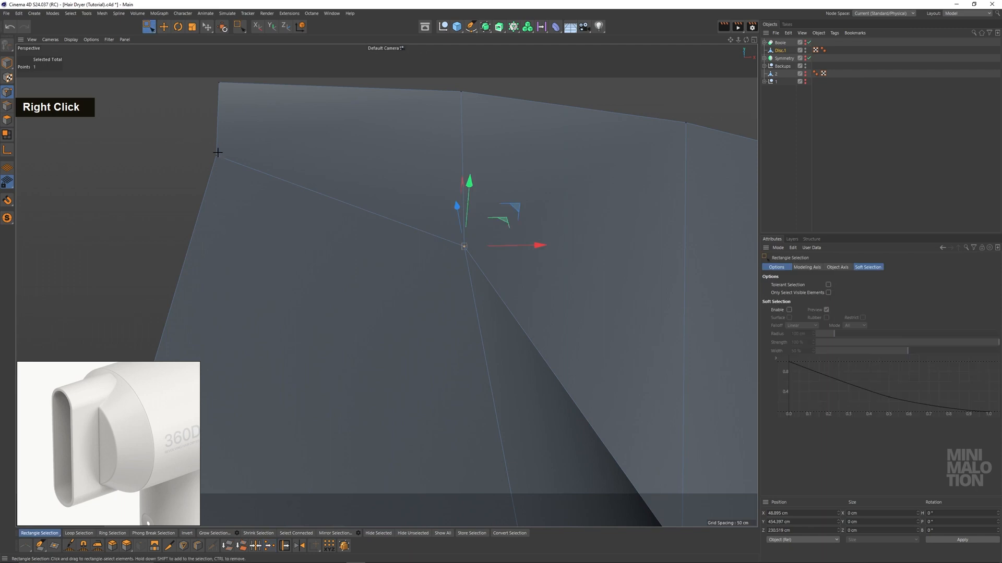
# Place the cleaned quarter mesh under a Symmetry object mirroring it across the ZY plane
pyautogui.scroll(-10, 431, 252)
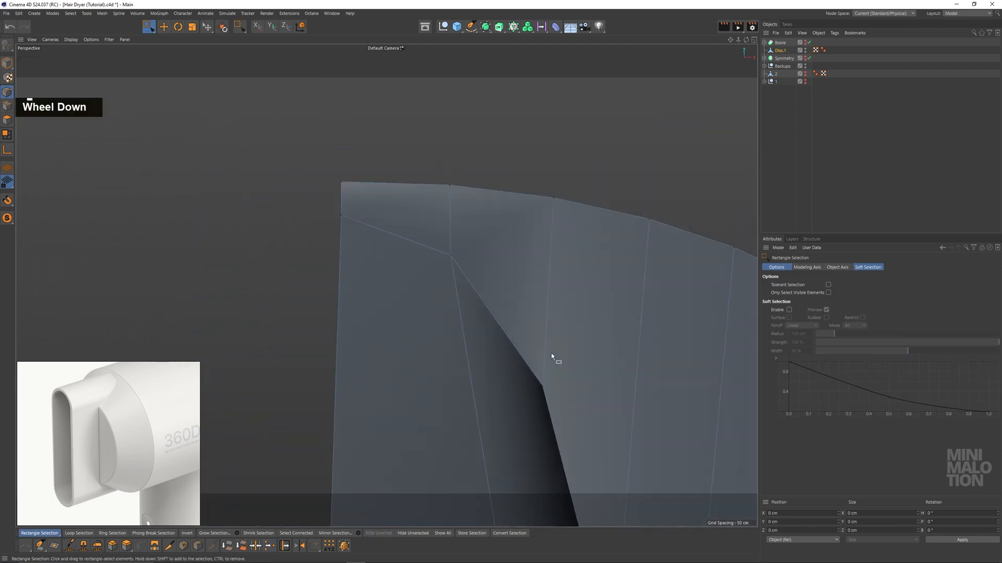
pyautogui.keyDown('alt'); pyautogui.scroll(2, 468, 221); pyautogui.keyUp('alt')
pyautogui.keyDown('alt'); pyautogui.moveTo(475, 303); pyautogui.dragTo(419, 215); pyautogui.keyUp('alt')
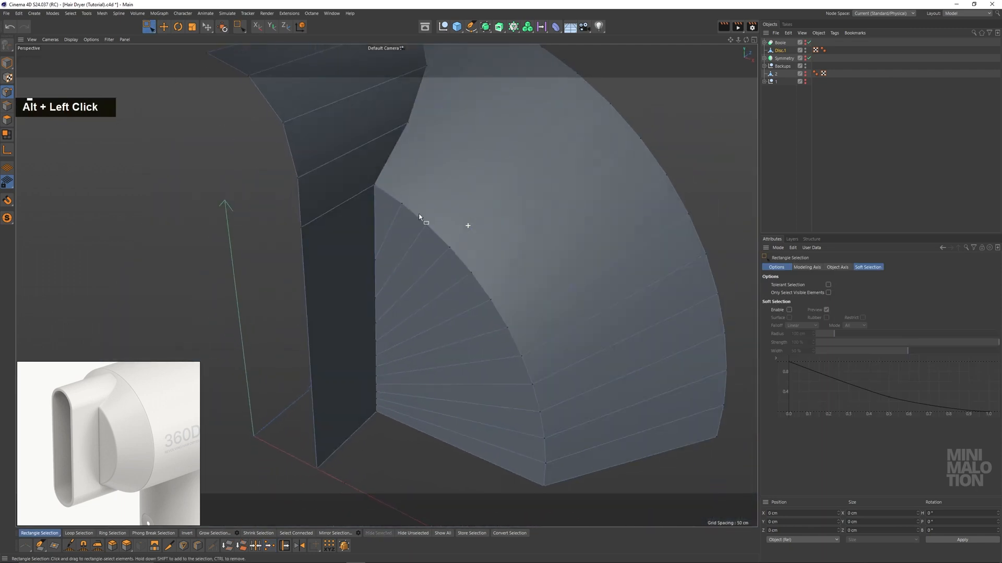
pyautogui.scroll(1, 441, 247)
pyautogui.scroll(-4, 440, 247)
pyautogui.moveTo(406, 264)
pyautogui.keyDown('alt'); pyautogui.mouseDown()
pyautogui.moveTo(377, 255)
pyautogui.moveTo(417, 265)
pyautogui.mouseUp(); pyautogui.keyUp('alt')
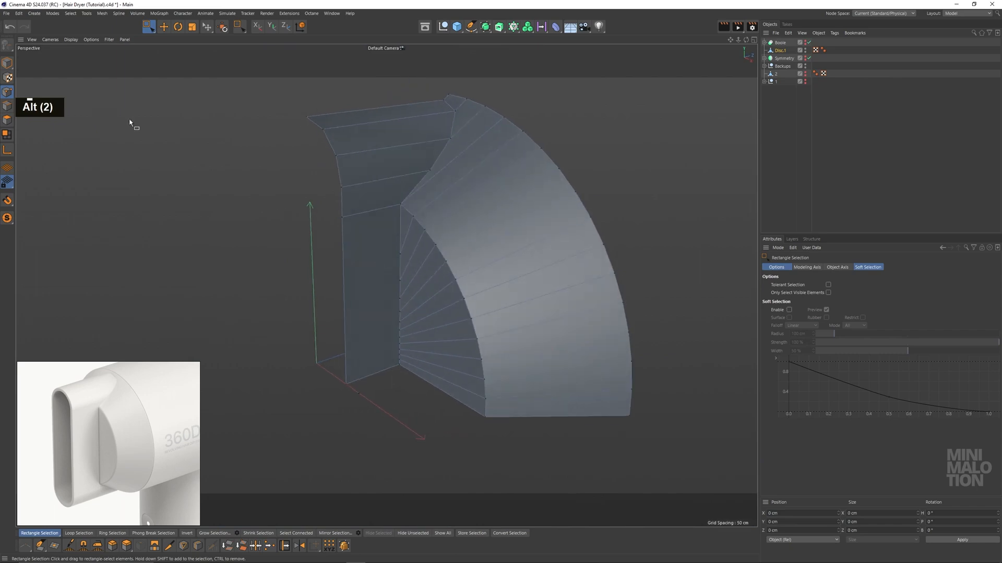
pyautogui.click(6, 63)
pyautogui.keyDown('alt'); pyautogui.moveTo(364, 180); pyautogui.dragTo(395, 203, button='middle'); pyautogui.keyUp('alt')
pyautogui.keyDown('alt'); pyautogui.moveTo(486, 27); pyautogui.dragTo(565, 53); pyautogui.keyUp('alt')
pyautogui.keyDown('alt'); pyautogui.moveTo(552, 99); pyautogui.dragTo(494, 63); pyautogui.keyUp('alt')
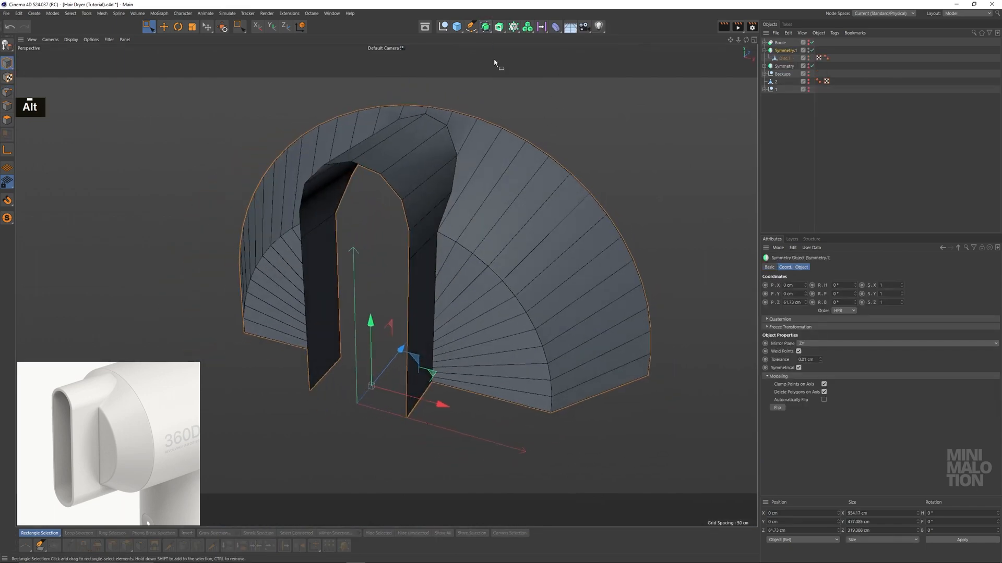
# Nest the mirrored half under a second Symmetry object with its mirror plane set to XZ
pyautogui.keyDown('alt'); pyautogui.moveTo(485, 27); pyautogui.dragTo(578, 65); pyautogui.keyUp('alt')
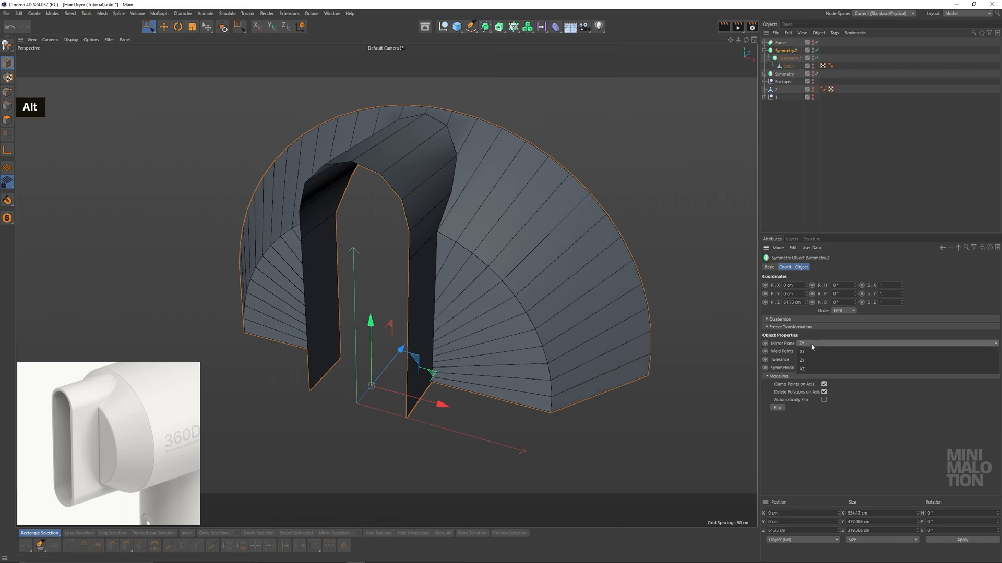
pyautogui.doubleClick(809, 366)
pyautogui.keyDown('alt'); pyautogui.moveTo(552, 293); pyautogui.dragTo(452, 312); pyautogui.keyUp('alt')
# Select the quarter nozzle mesh under the nested Symmetry objects and start a Line Cut on its points in the front view
pyautogui.click(789, 66)
pyautogui.scroll(5, 510, 172)
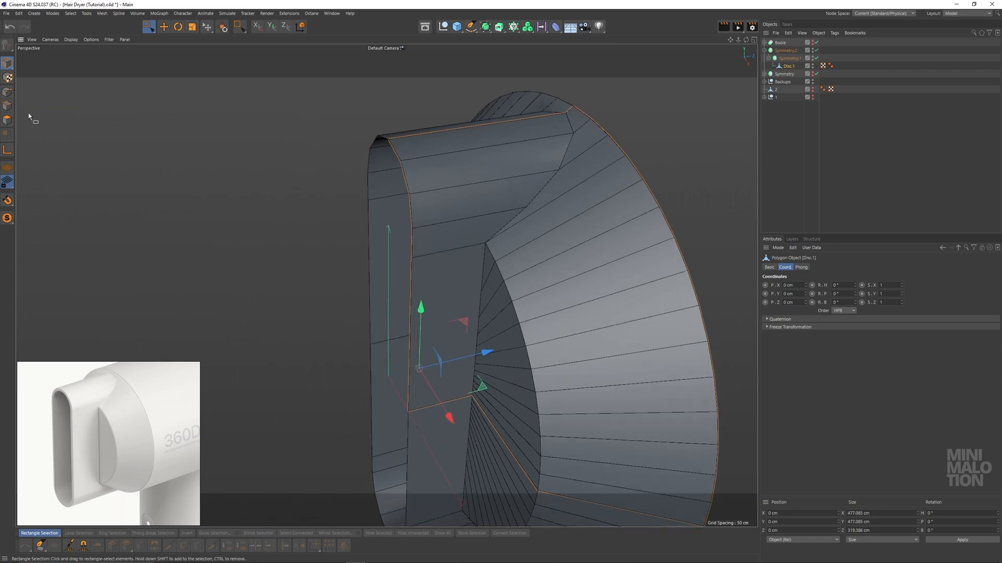
pyautogui.click(6, 106)
pyautogui.keyDown('alt'); pyautogui.moveTo(488, 144); pyautogui.dragTo(503, 214); pyautogui.keyUp('alt')
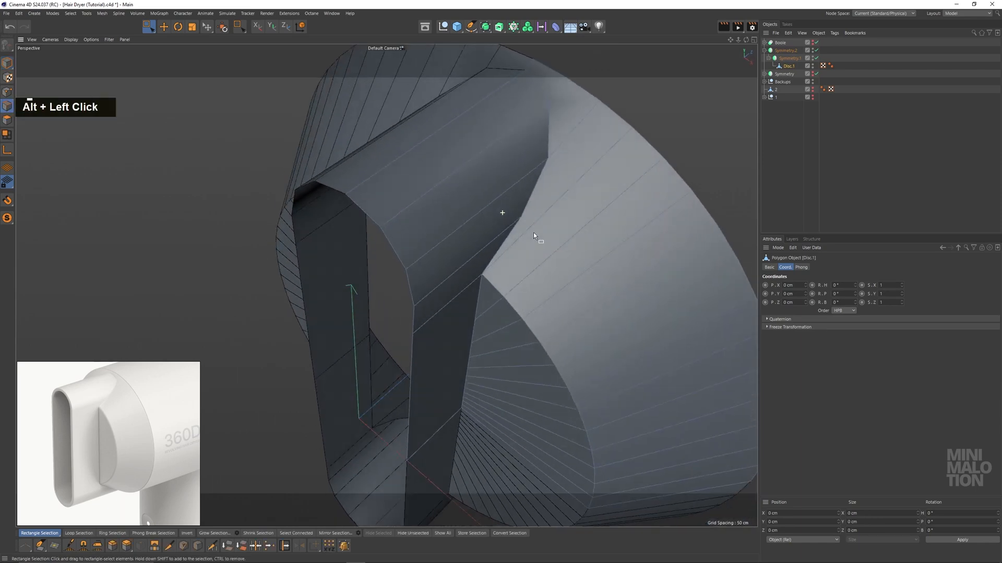
pyautogui.scroll(3, 501, 324)
pyautogui.keyDown('alt'); pyautogui.moveTo(501, 324); pyautogui.dragTo(490, 313); pyautogui.keyUp('alt')
pyautogui.middleClick(490, 311)
pyautogui.middleClick(640, 408)
pyautogui.scroll(5, 488, 225)
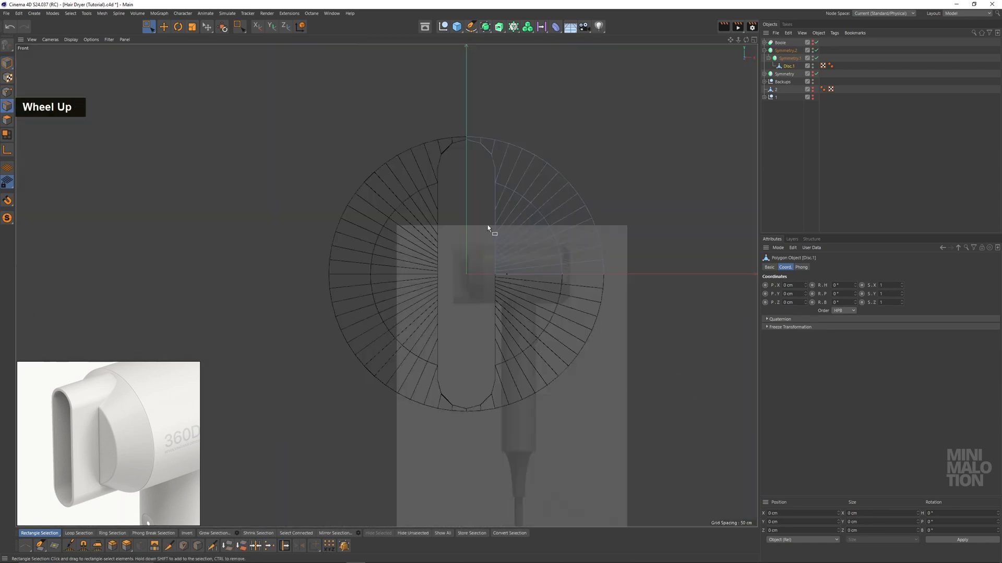
pyautogui.scroll(4, 510, 179)
pyautogui.keyDown('alt'); pyautogui.moveTo(509, 179); pyautogui.dragTo(505, 264, button='middle'); pyautogui.keyUp('alt')
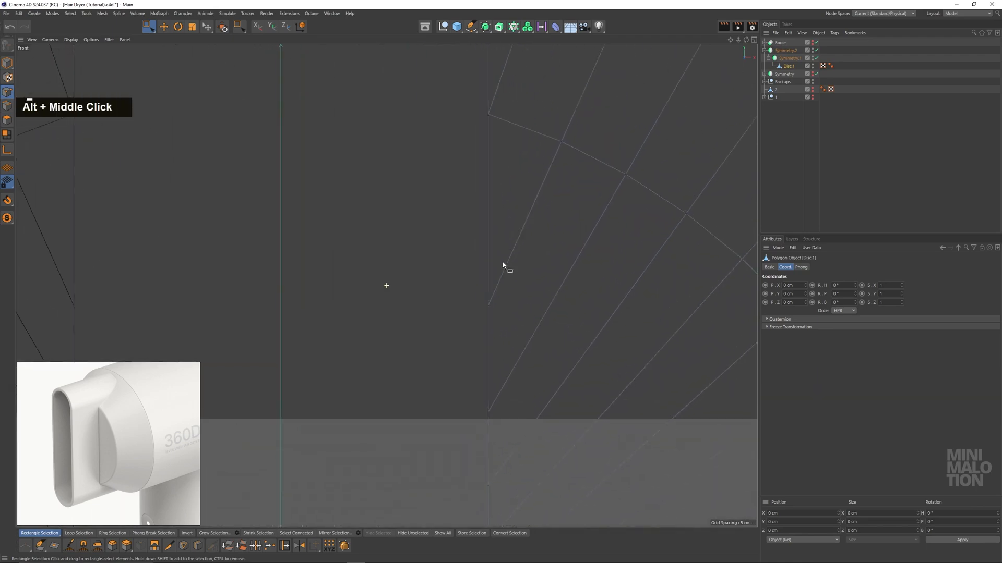
pyautogui.scroll(-2, 447, 230)
pyautogui.rightClick(447, 230)
pyautogui.click(476, 299)
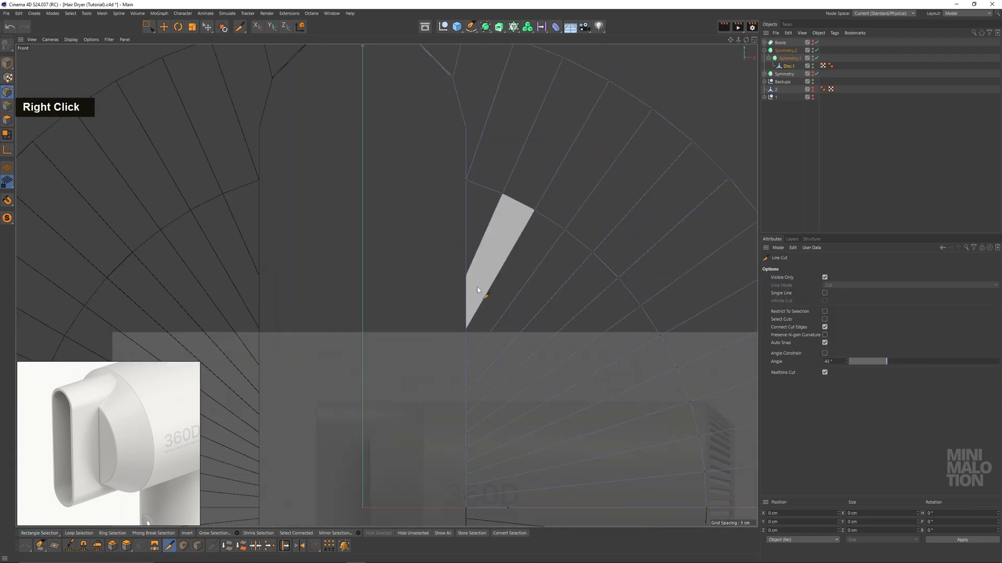
pyautogui.click(466, 276)
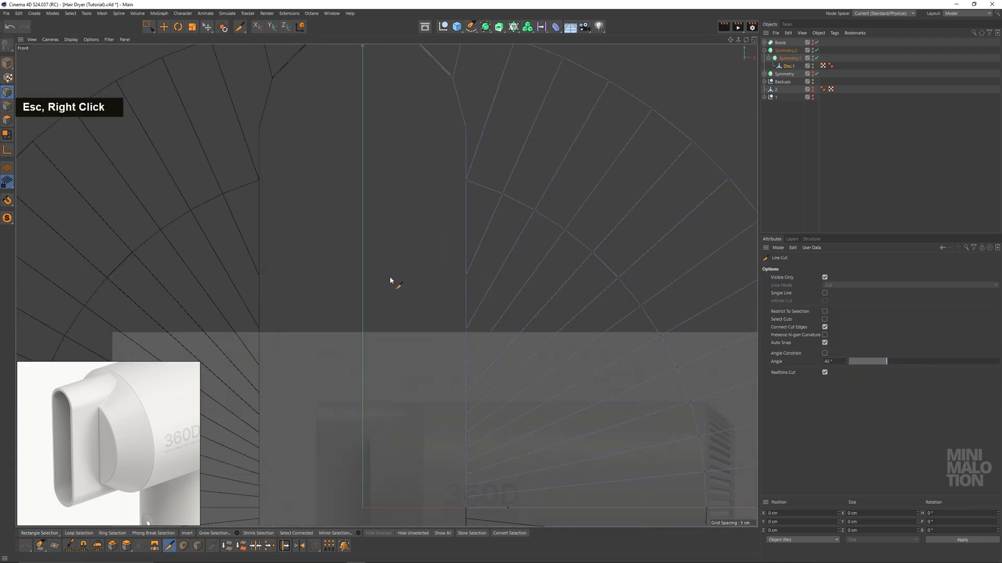
pyautogui.middleClick(391, 280)
pyautogui.press('Escape')
pyautogui.middleClick(308, 179)
# Line-cut two edges across the nozzle's flat side, starting from the first two unconnected cone-edge points on the seam
pyautogui.keyDown('alt'); pyautogui.moveTo(387, 268); pyautogui.dragTo(368, 276); pyautogui.keyUp('alt')
pyautogui.scroll(3, 499, 363)
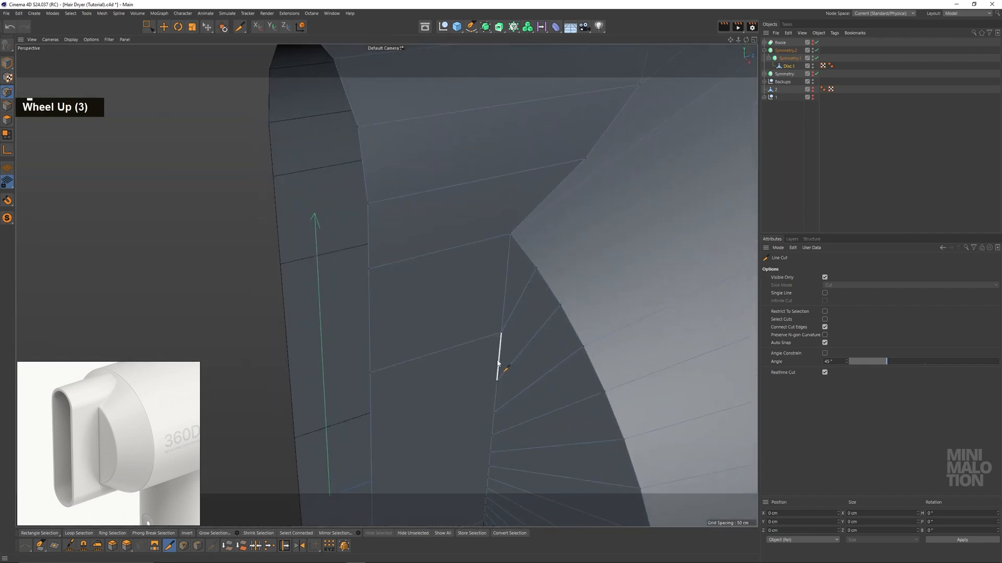
pyautogui.keyDown('alt'); pyautogui.moveTo(498, 364); pyautogui.dragTo(483, 217, button='middle'); pyautogui.keyUp('alt')
pyautogui.keyDown('alt'); pyautogui.moveTo(483, 217); pyautogui.dragTo(447, 275); pyautogui.keyUp('alt')
pyautogui.scroll(2, 488, 219)
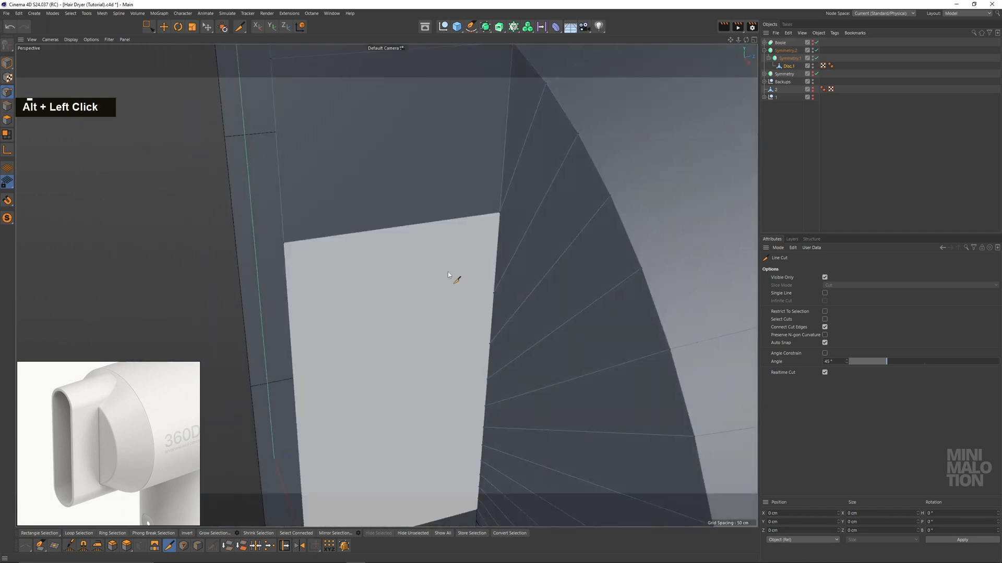
pyautogui.keyDown('alt'); pyautogui.moveTo(448, 275); pyautogui.dragTo(544, 219, button='middle'); pyautogui.keyUp('alt')
pyautogui.click(535, 187)
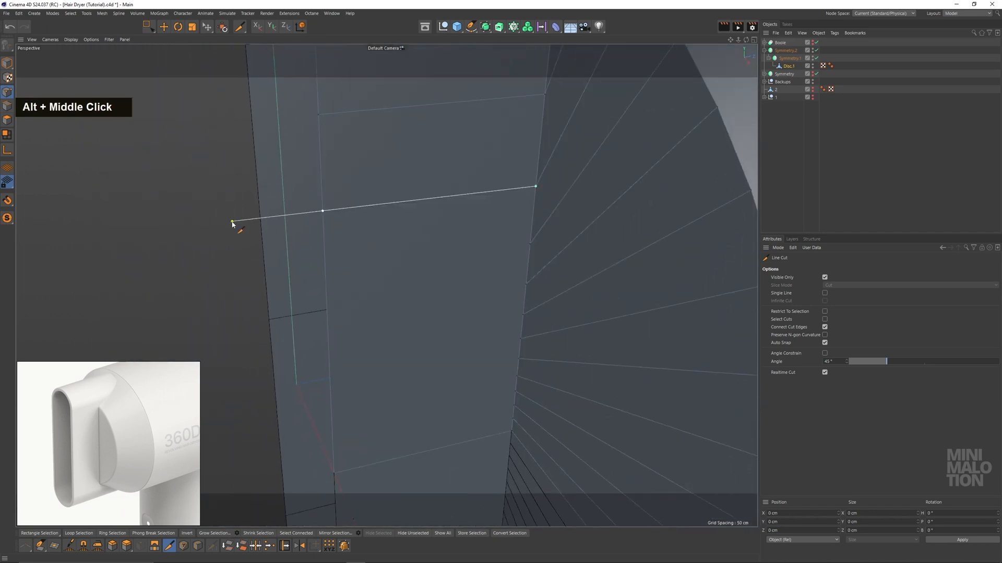
pyautogui.click(234, 223)
pyautogui.press('Escape')
pyautogui.click(531, 243)
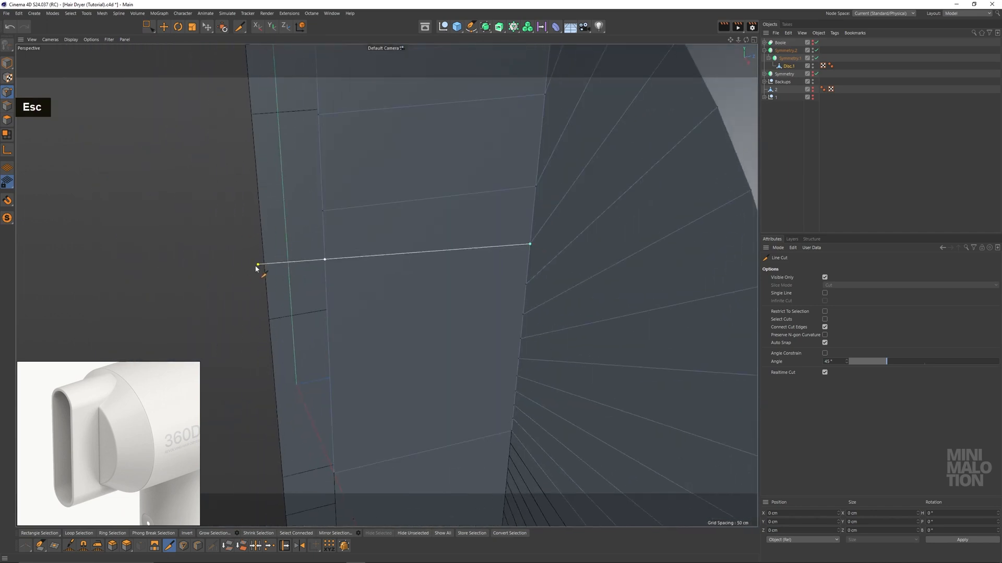
pyautogui.click(223, 281)
# Try to line-cut the next edge across the nozzle's flat side, undoing the cut that skips a seam point
pyautogui.click(528, 285)
pyautogui.click(273, 318)
pyautogui.press('Escape')
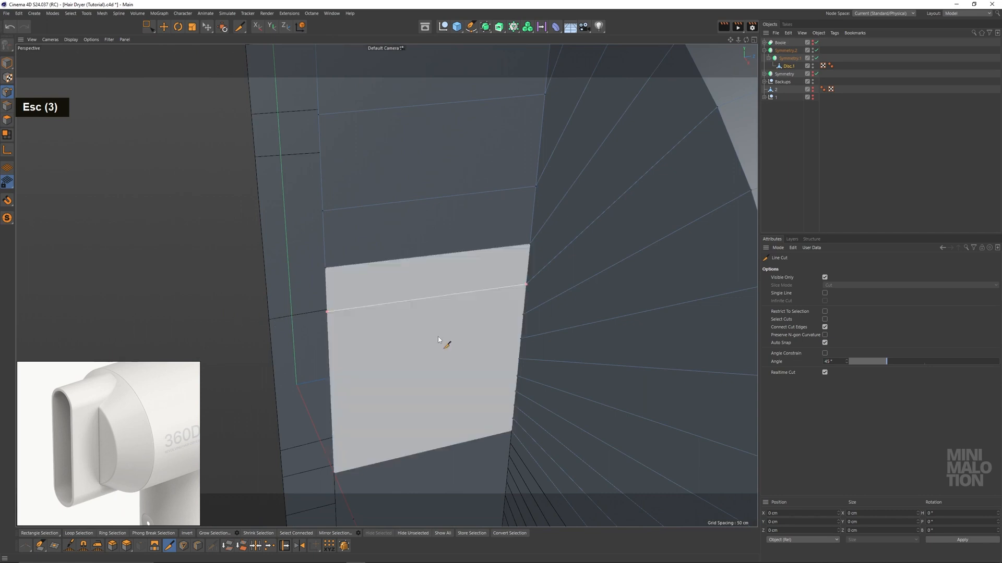
pyautogui.click(523, 315)
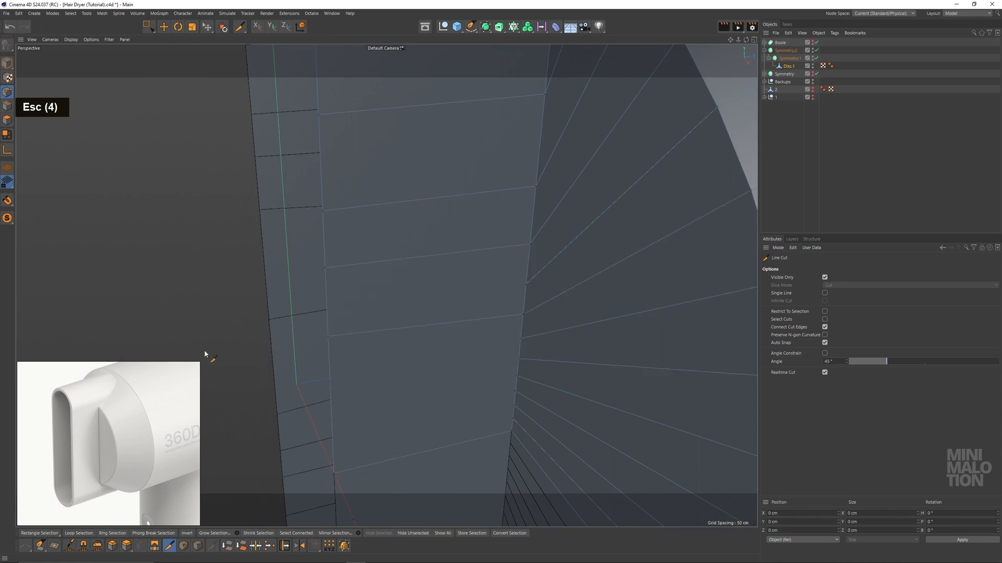
pyautogui.hotkey('ctrl', 'z')
pyautogui.click(526, 285)
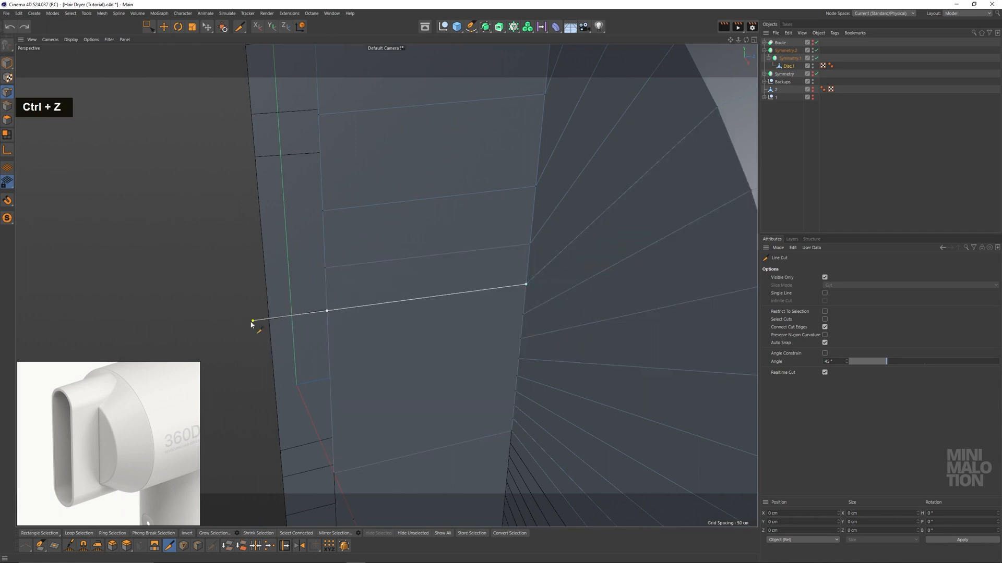
# Inspect the next unconnected seam point and the surrounding cone edges from both sides of the nozzle wall
pyautogui.keyDown('alt'); pyautogui.moveTo(508, 332); pyautogui.dragTo(577, 282); pyautogui.keyUp('alt')
pyautogui.scroll(2, 522, 319)
pyautogui.press('0')
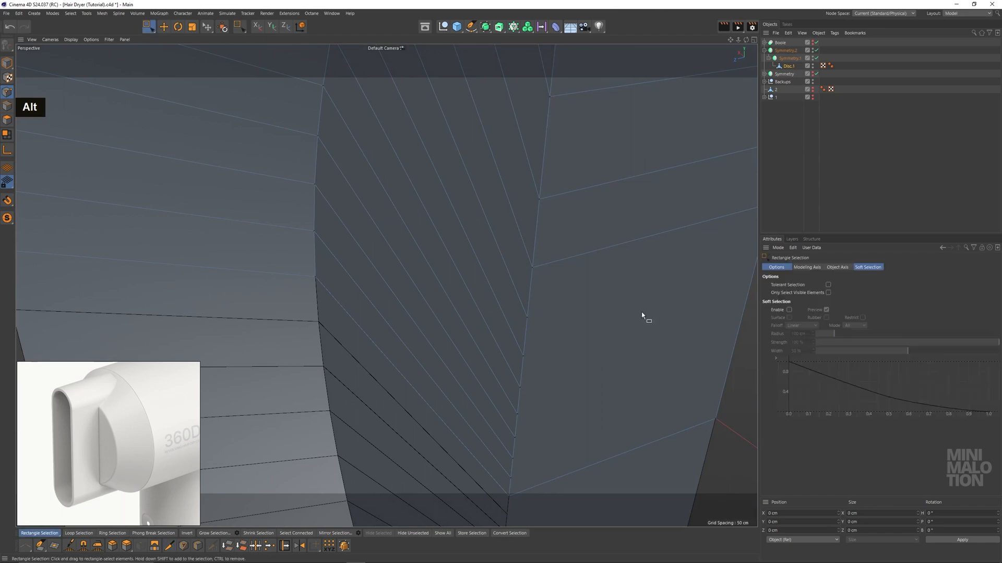
pyautogui.scroll(3, 521, 315)
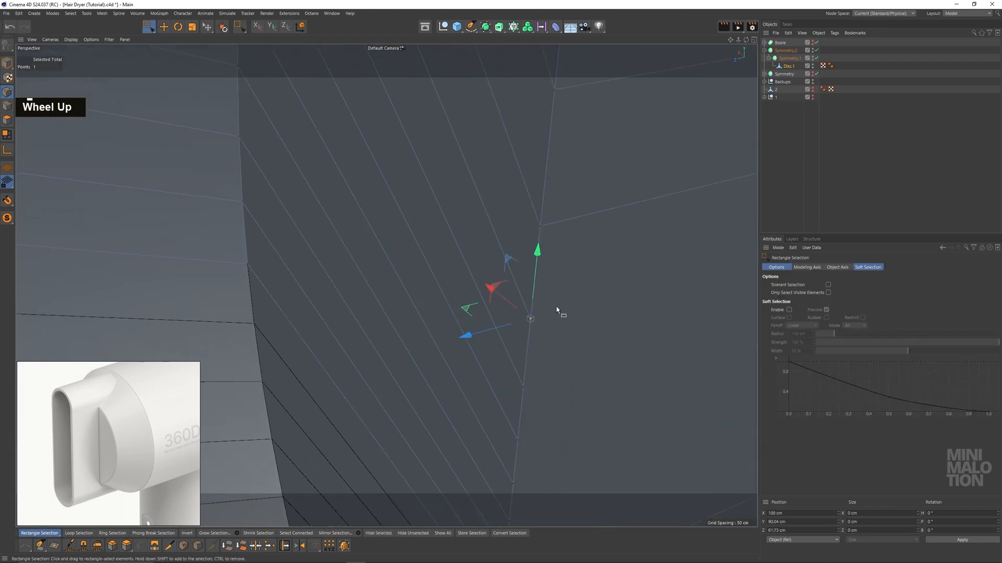
pyautogui.keyDown('alt'); pyautogui.moveTo(557, 308); pyautogui.dragTo(541, 326); pyautogui.keyUp('alt')
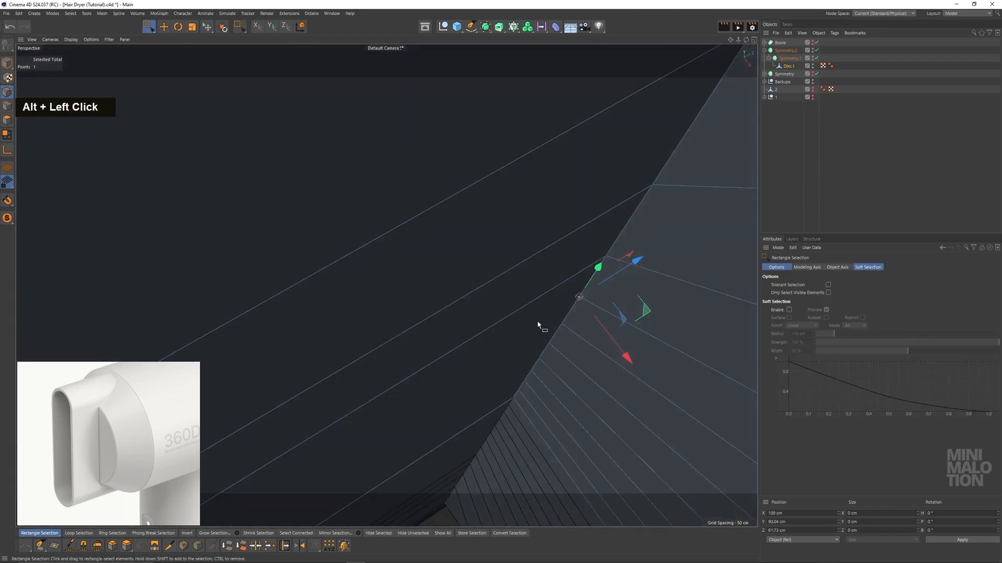
pyautogui.keyDown('alt'); pyautogui.moveTo(541, 327); pyautogui.dragTo(561, 215, button='middle'); pyautogui.keyUp('alt')
pyautogui.scroll(-2, 537, 276)
pyautogui.keyDown('alt'); pyautogui.moveTo(521, 295); pyautogui.dragTo(502, 244); pyautogui.keyUp('alt')
pyautogui.scroll(-2, 464, 297)
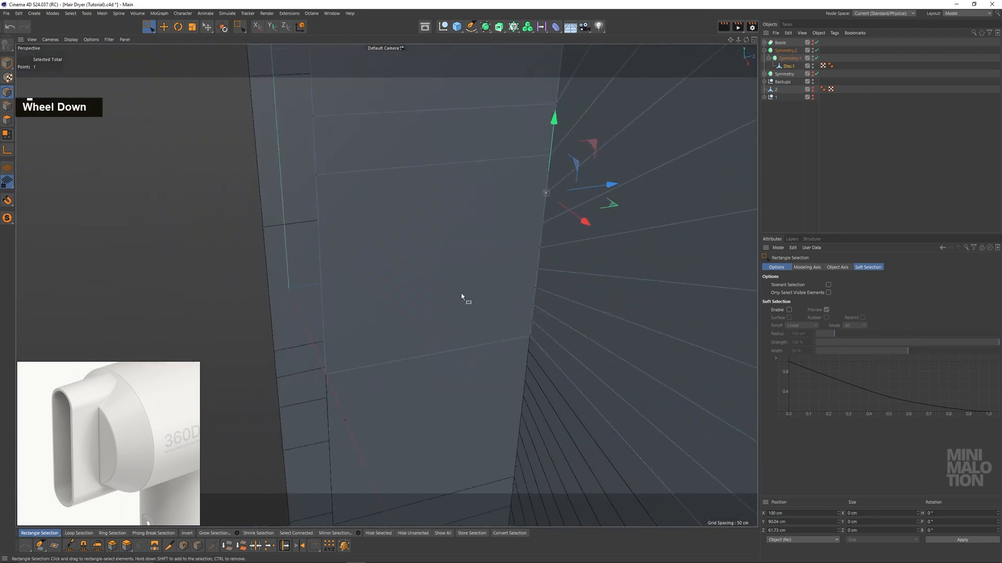
pyautogui.keyDown('alt'); pyautogui.moveTo(461, 287); pyautogui.dragTo(452, 267); pyautogui.keyUp('alt')
pyautogui.keyDown('alt'); pyautogui.moveTo(401, 304); pyautogui.dragTo(402, 303); pyautogui.keyUp('alt')
# Line-cut further edges across the nozzle's flat side from each successive seam point below the existing cuts
pyautogui.rightClick(421, 298)
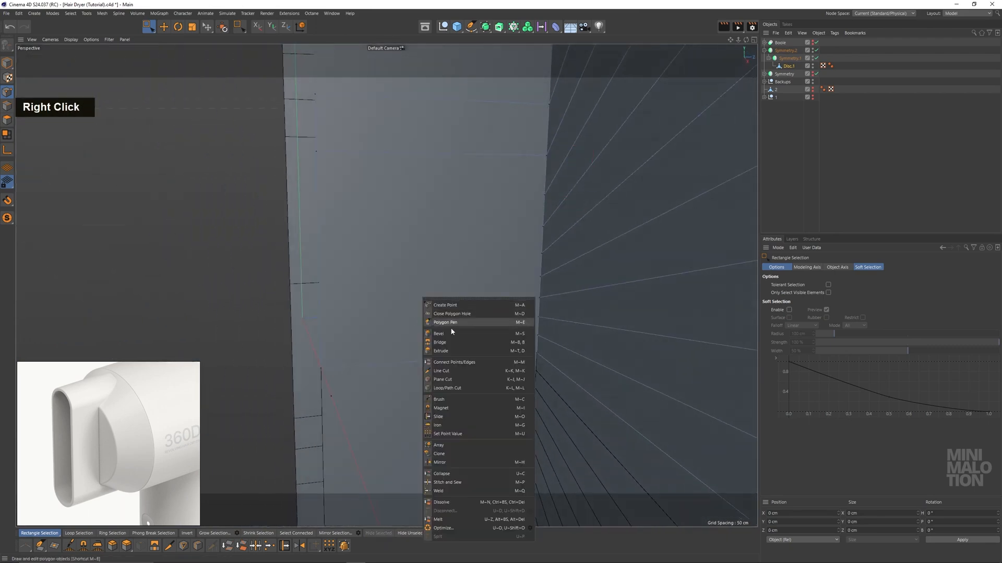
pyautogui.click(448, 374)
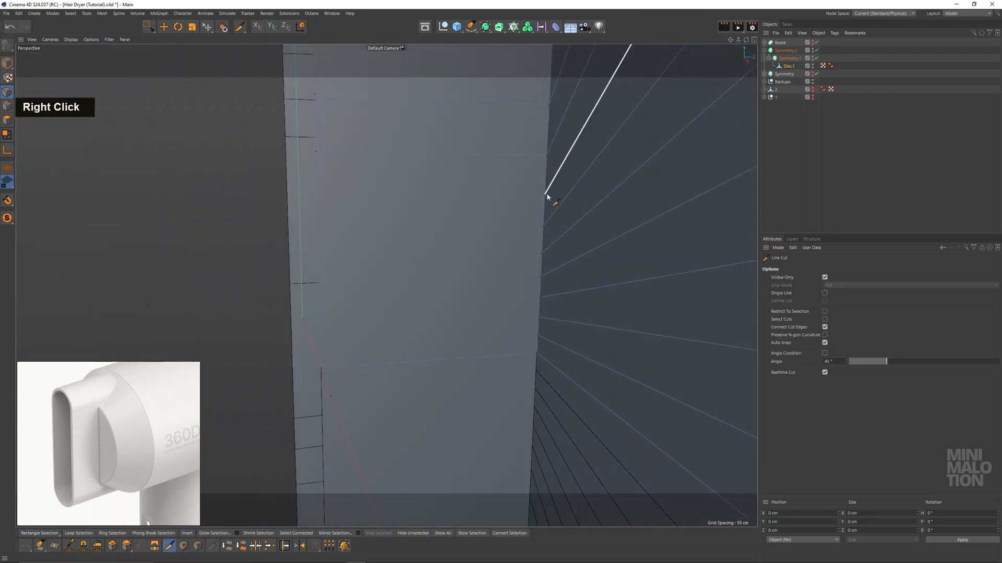
pyautogui.click(544, 196)
pyautogui.press('Escape')
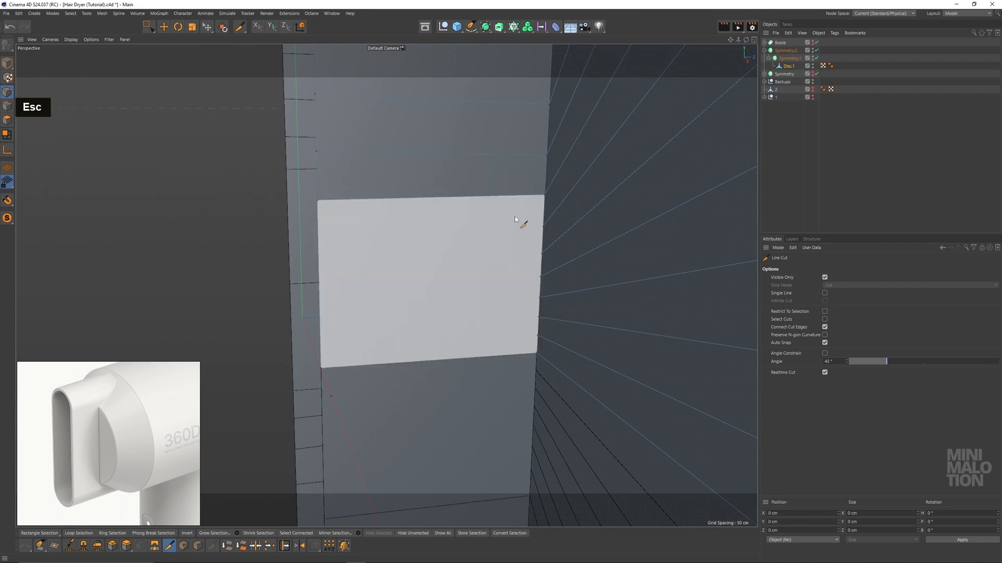
pyautogui.keyDown('alt'); pyautogui.moveTo(527, 224); pyautogui.dragTo(568, 215); pyautogui.keyUp('alt')
pyautogui.click(541, 226)
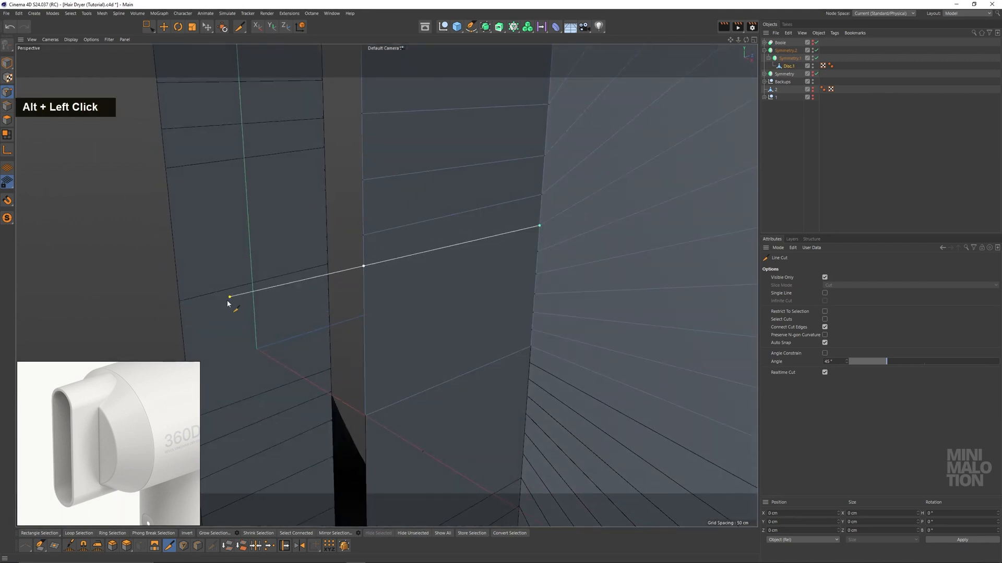
pyautogui.press('Escape')
pyautogui.click(538, 253)
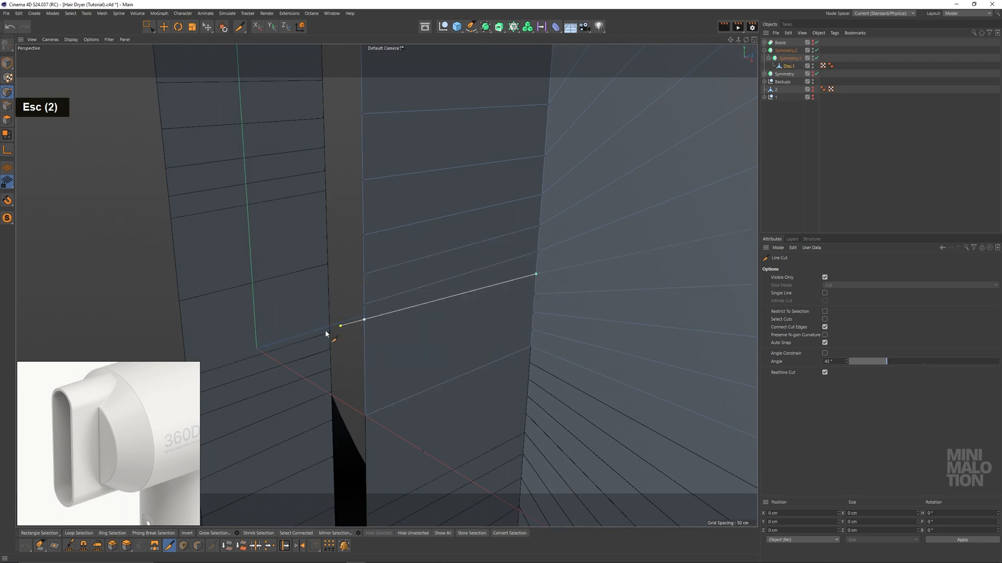
pyautogui.press('Escape')
pyautogui.press('Escape')
pyautogui.click(534, 313)
pyautogui.click(365, 363)
pyautogui.press('Escape')
# Line-cut the last two edges across the flat side from the lowest unconnected seam points of the quarter
pyautogui.click(533, 313)
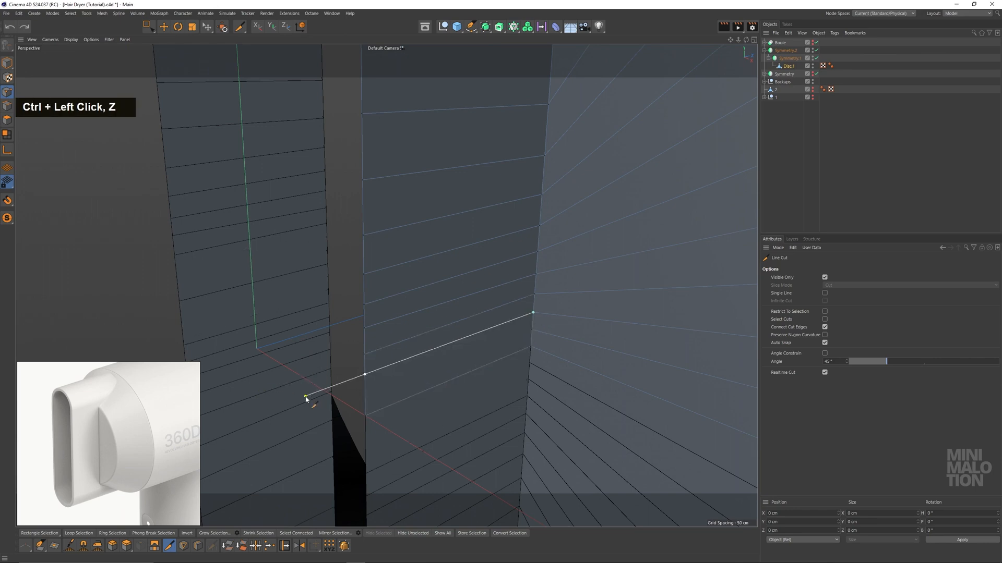
pyautogui.click(306, 398)
pyautogui.press('Escape')
pyautogui.click(532, 331)
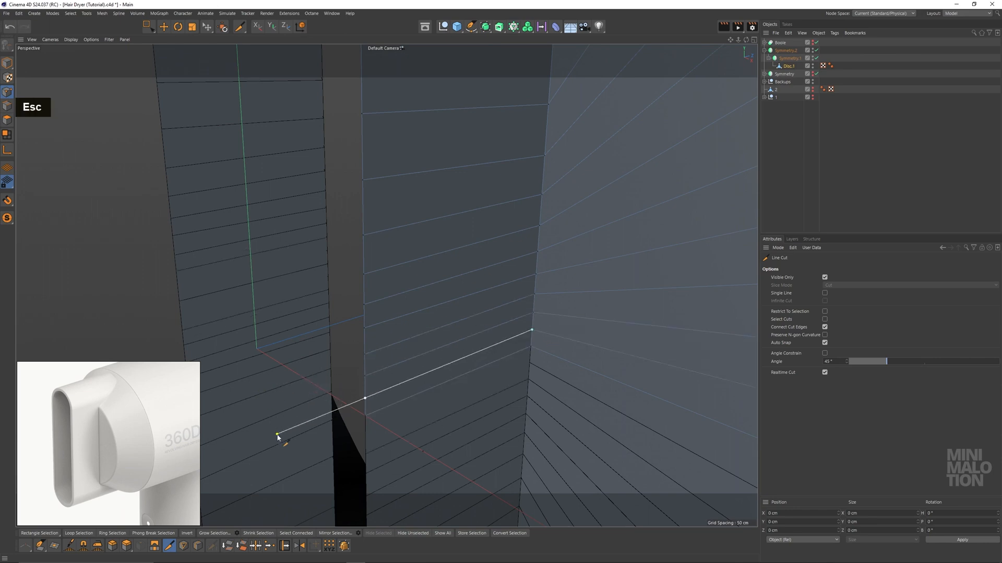
# Select the two overlapping points at an upper vertex of the straight seam and weld them into one
pyautogui.scroll(3, 533, 262)
pyautogui.keyDown('alt'); pyautogui.moveTo(533, 264); pyautogui.dragTo(470, 199, button='middle'); pyautogui.keyUp('alt')
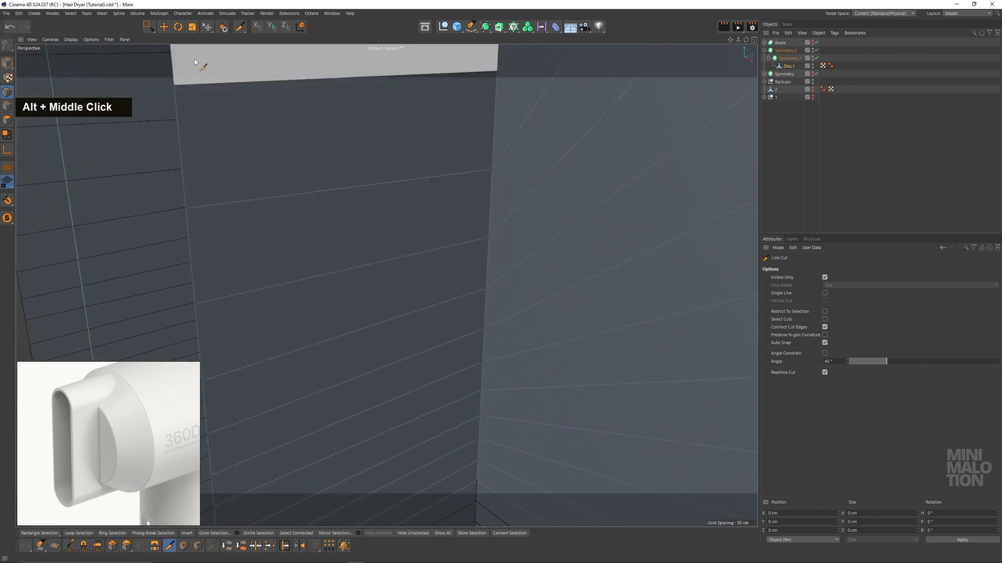
pyautogui.click(152, 31)
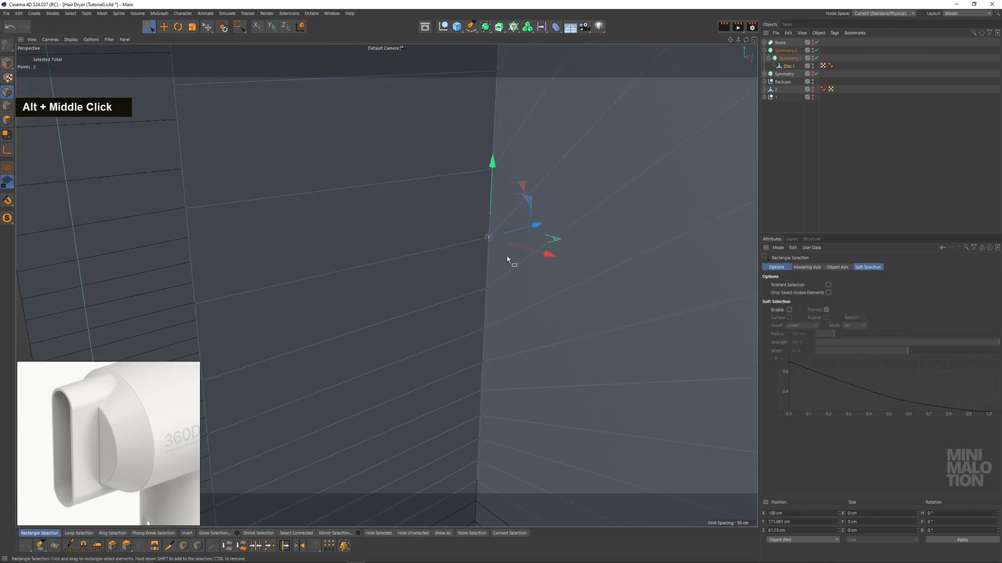
pyautogui.rightClick(500, 271)
pyautogui.click(527, 460)
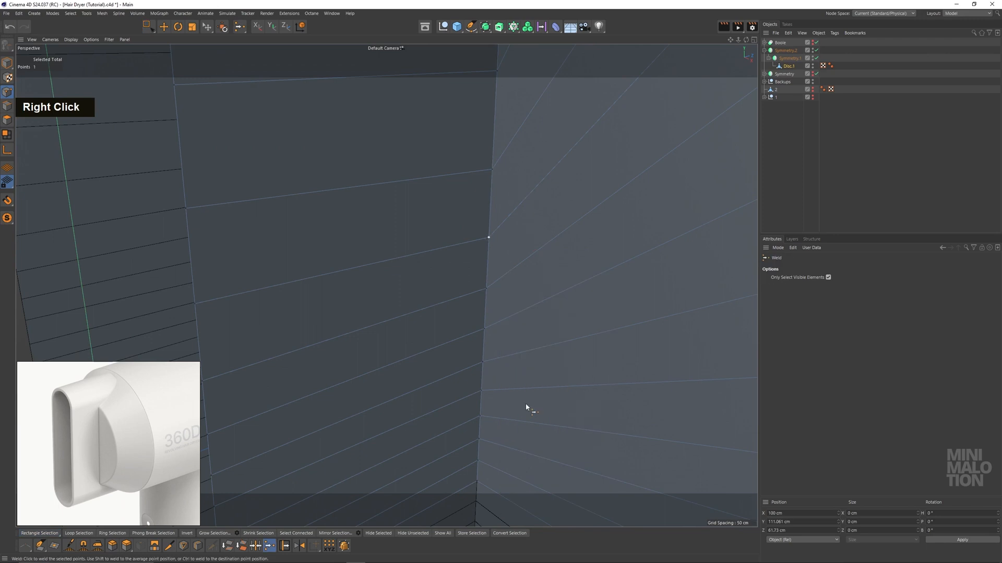
# Check the neighbouring seam vertices for duplicates and weld the three overlapping points at the next lower vertex
pyautogui.click(149, 29)
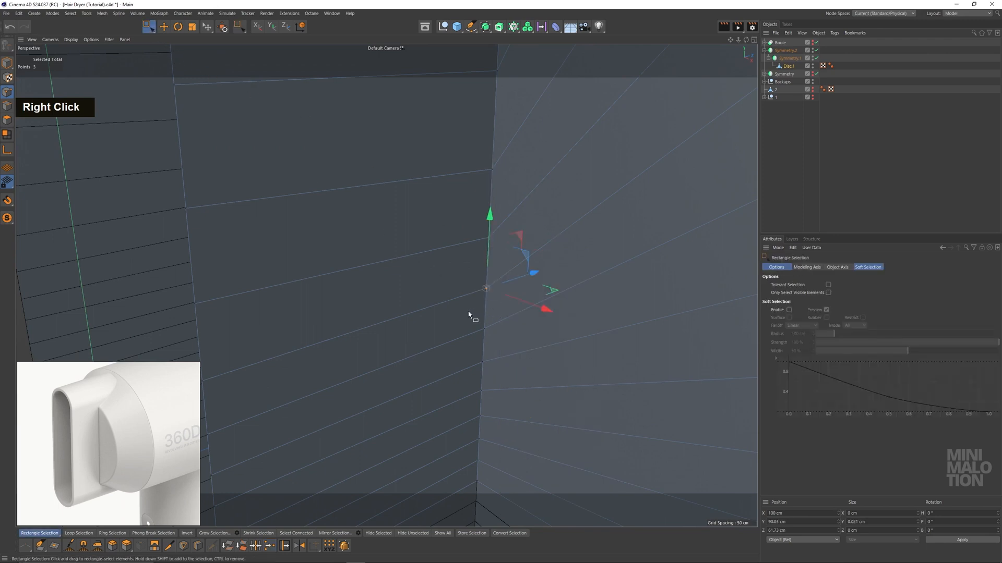
pyautogui.moveTo(499, 300); pyautogui.dragTo(413, 287)
pyautogui.scroll(-5, 483, 277)
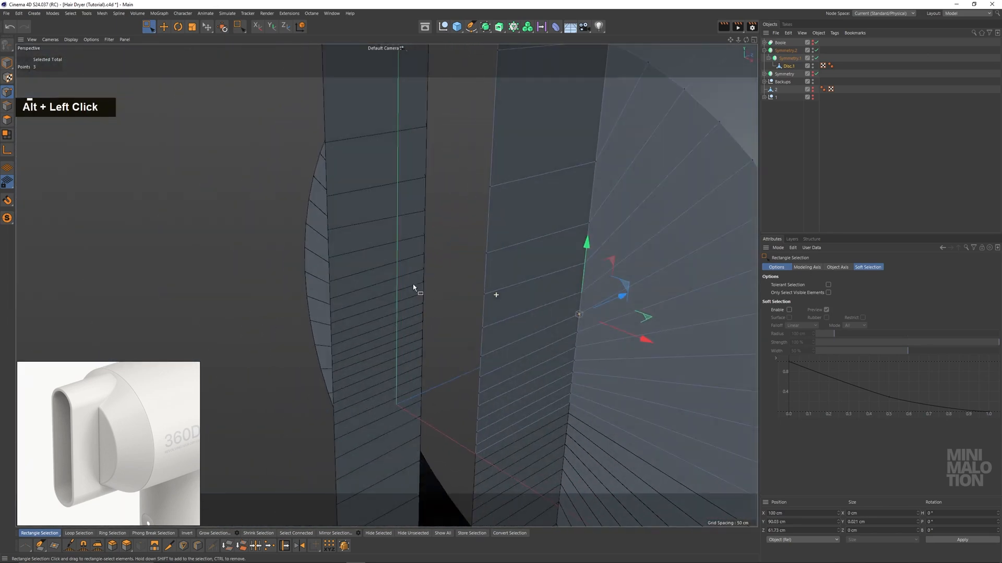
pyautogui.keyDown('alt'); pyautogui.moveTo(601, 187); pyautogui.dragTo(540, 181, button='middle'); pyautogui.keyUp('alt')
pyautogui.keyDown('alt'); pyautogui.scroll(2, 528, 174); pyautogui.keyUp('alt')
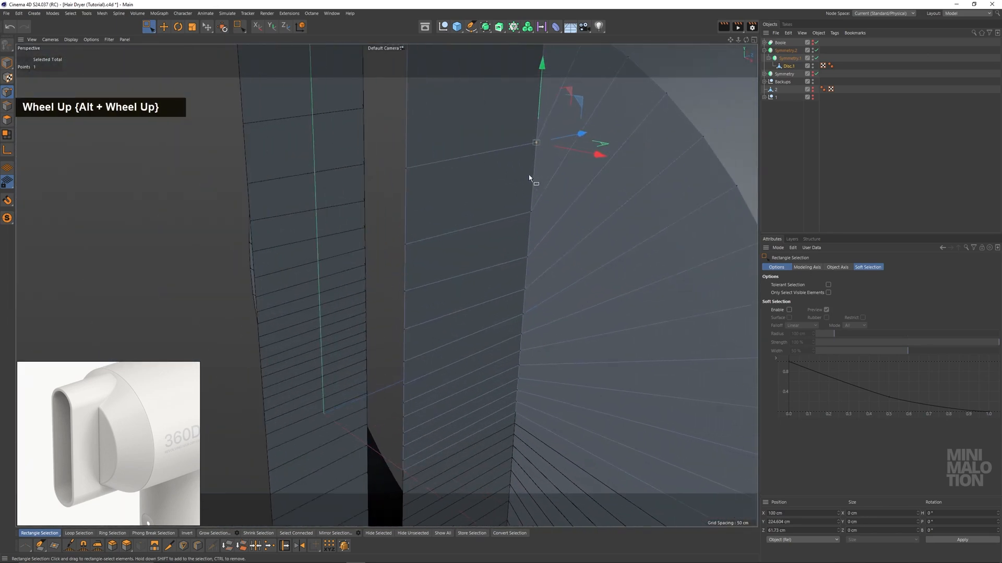
pyautogui.scroll(1, 544, 280)
pyautogui.moveTo(515, 277); pyautogui.dragTo(528, 299)
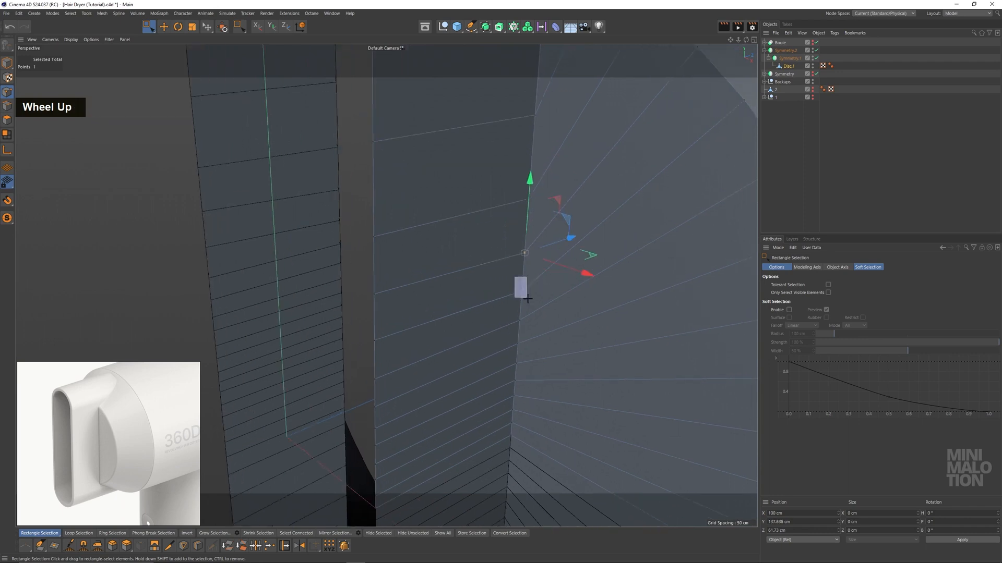
pyautogui.scroll(2, 526, 333)
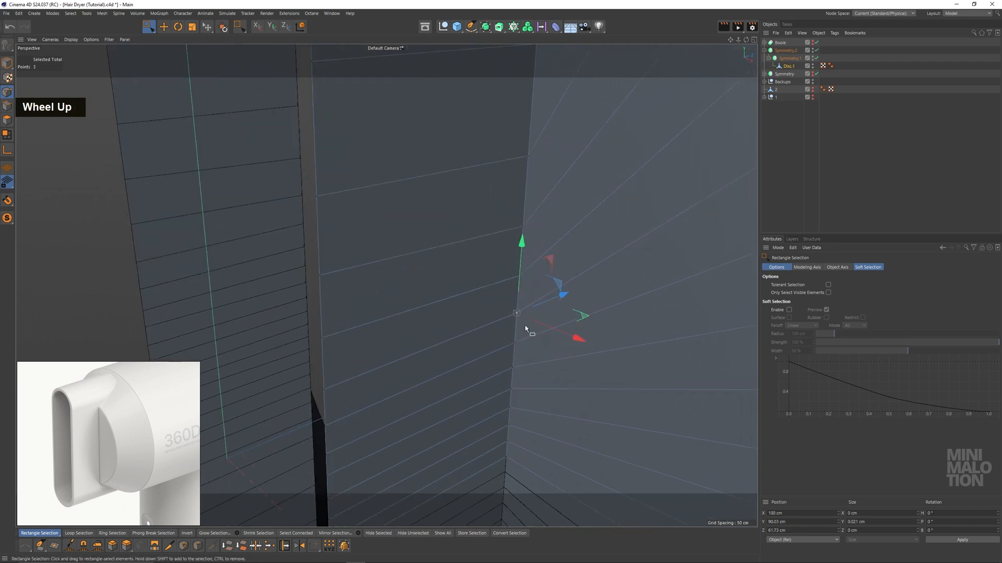
pyautogui.keyDown('alt'); pyautogui.moveTo(507, 305); pyautogui.dragTo(457, 301); pyautogui.keyUp('alt')
pyautogui.rightClick(458, 301)
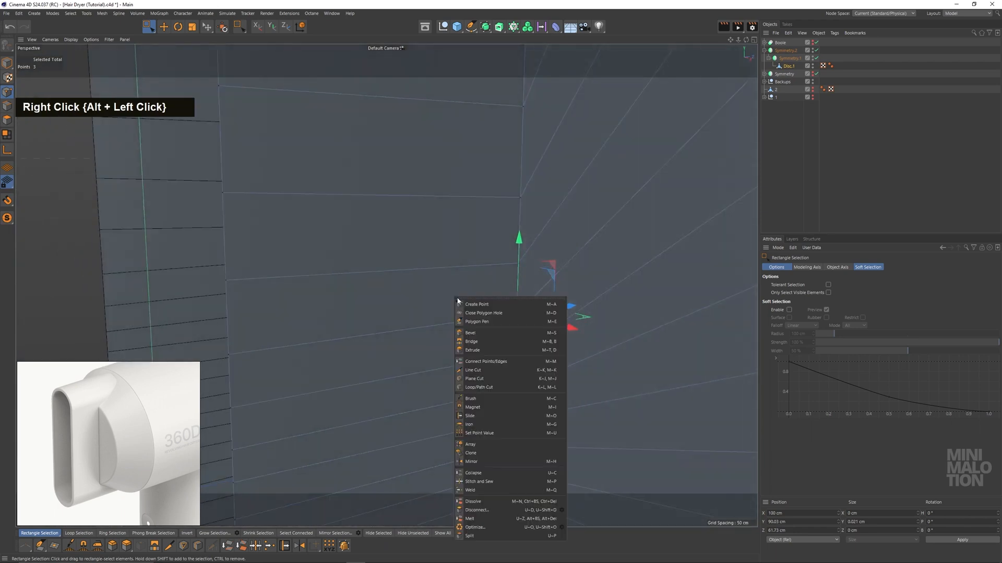
pyautogui.click(483, 491)
pyautogui.click(514, 431)
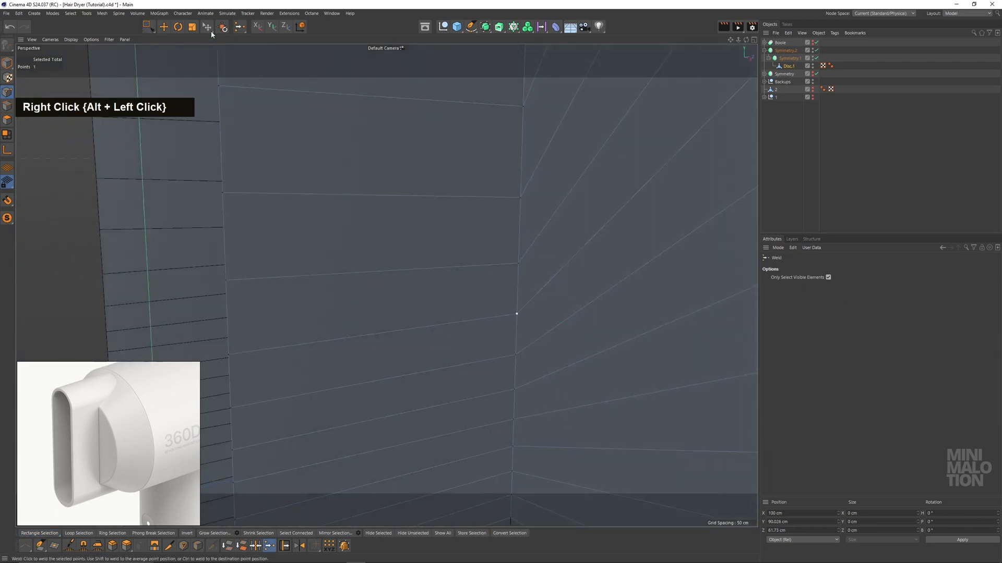
# Select the two overlapping points at the next lower vertex of the straight seam and weld them into one
pyautogui.click(149, 27)
pyautogui.keyDown('alt'); pyautogui.moveTo(518, 366); pyautogui.dragTo(523, 241, button='middle'); pyautogui.keyUp('alt')
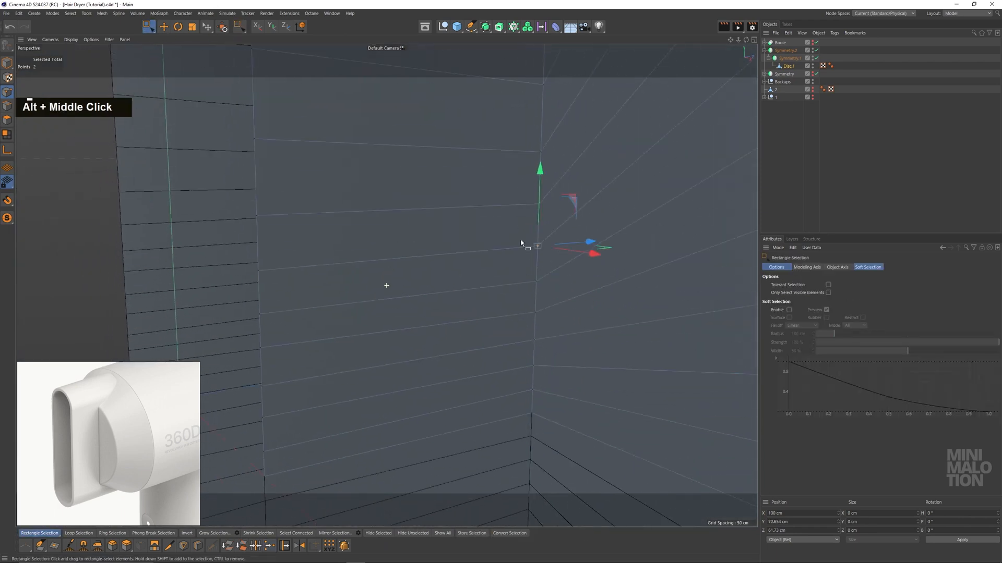
pyautogui.rightClick(521, 245)
pyautogui.click(543, 438)
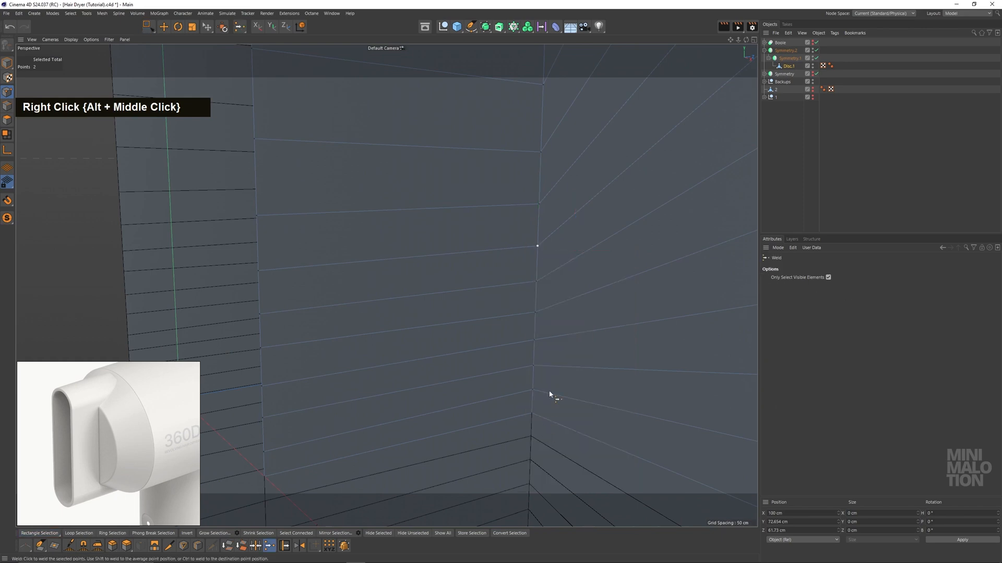
# Select all points of the mesh, merge the remaining duplicates with Optimize and check the lower seam vertices
pyautogui.hotkey('ctrl', 'a')
pyautogui.rightClick(423, 166)
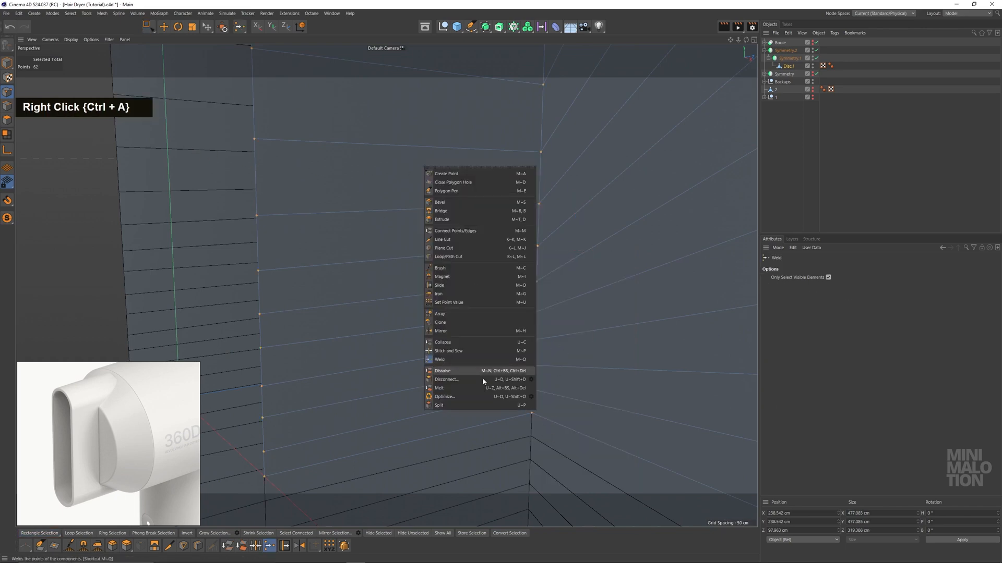
pyautogui.click(452, 397)
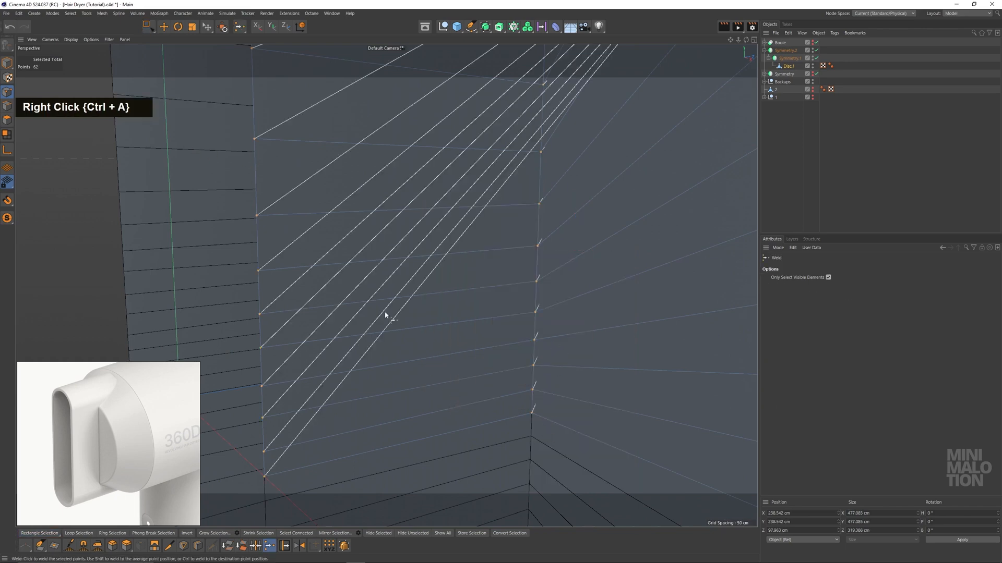
pyautogui.click(149, 29)
pyautogui.scroll(3, 542, 248)
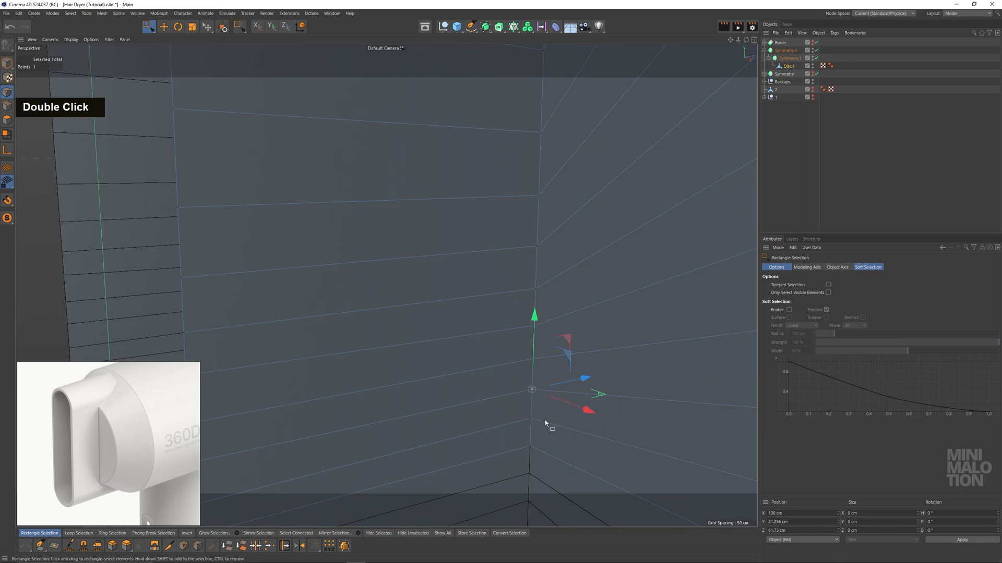
pyautogui.doubleClick(546, 435)
pyautogui.scroll(3, 455, 341)
pyautogui.scroll(-6, 506, 363)
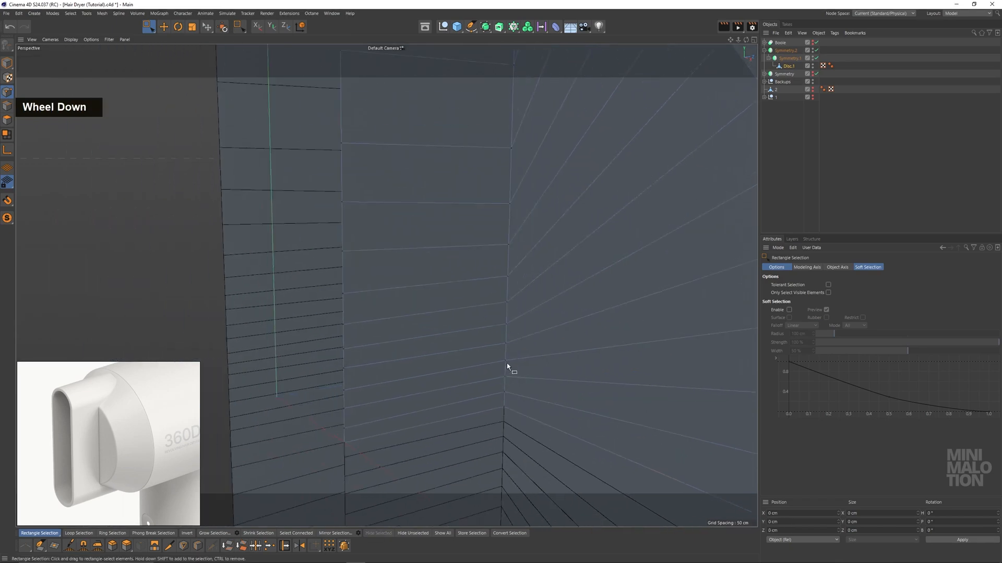
pyautogui.keyDown('alt'); pyautogui.moveTo(511, 322); pyautogui.dragTo(496, 329, button='middle'); pyautogui.keyUp('alt')
pyautogui.moveTo(496, 329)
pyautogui.keyDown('alt'); pyautogui.mouseDown()
pyautogui.moveTo(539, 291)
pyautogui.moveTo(507, 242)
pyautogui.moveTo(497, 326)
pyautogui.moveTo(533, 327)
pyautogui.moveTo(487, 319)
pyautogui.mouseUp(); pyautogui.keyUp('alt')
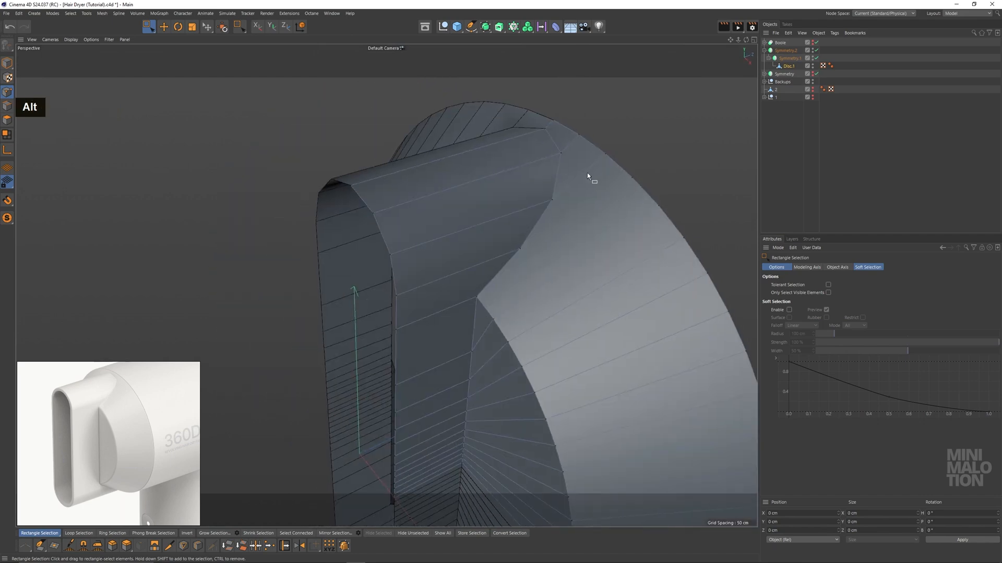
# Select the edge loop around the nozzle's front opening and extrude it inward by about 12 cm to form the rim's wall
pyautogui.keyDown('alt'); pyautogui.moveTo(466, 239); pyautogui.dragTo(212, 71, button='middle'); pyautogui.keyUp('alt')
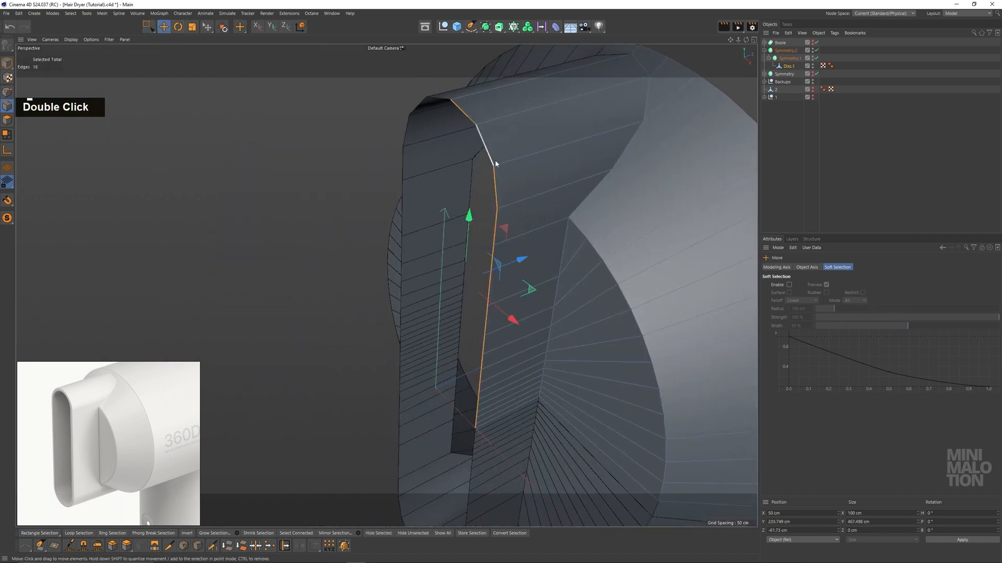
pyautogui.keyDown('alt'); pyautogui.moveTo(495, 162); pyautogui.dragTo(517, 199); pyautogui.keyUp('alt')
pyautogui.press('d')
pyautogui.scroll(3, 484, 141)
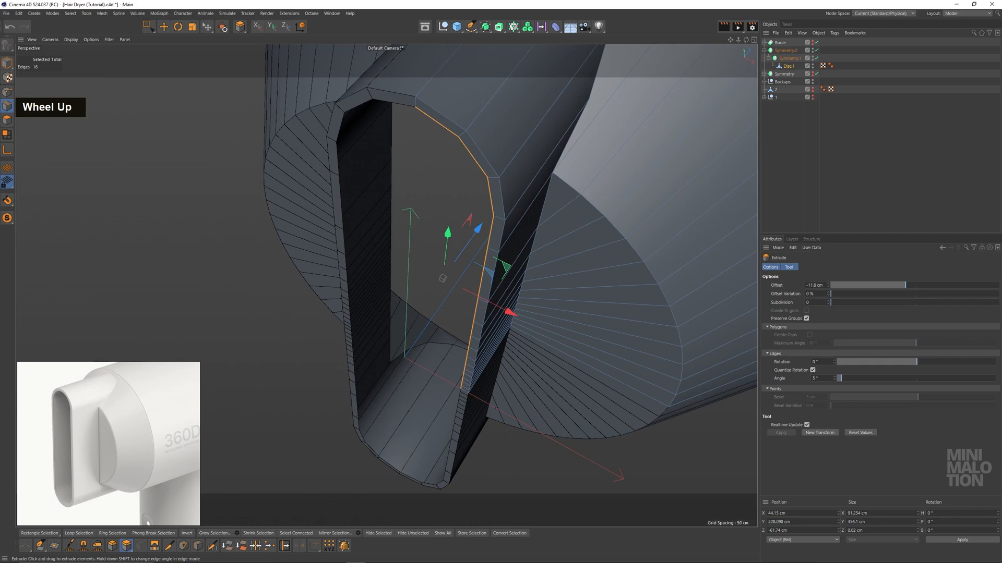
pyautogui.scroll(-3, 379, 286)
pyautogui.keyDown('alt'); pyautogui.moveTo(379, 287); pyautogui.dragTo(388, 255); pyautogui.keyUp('alt')
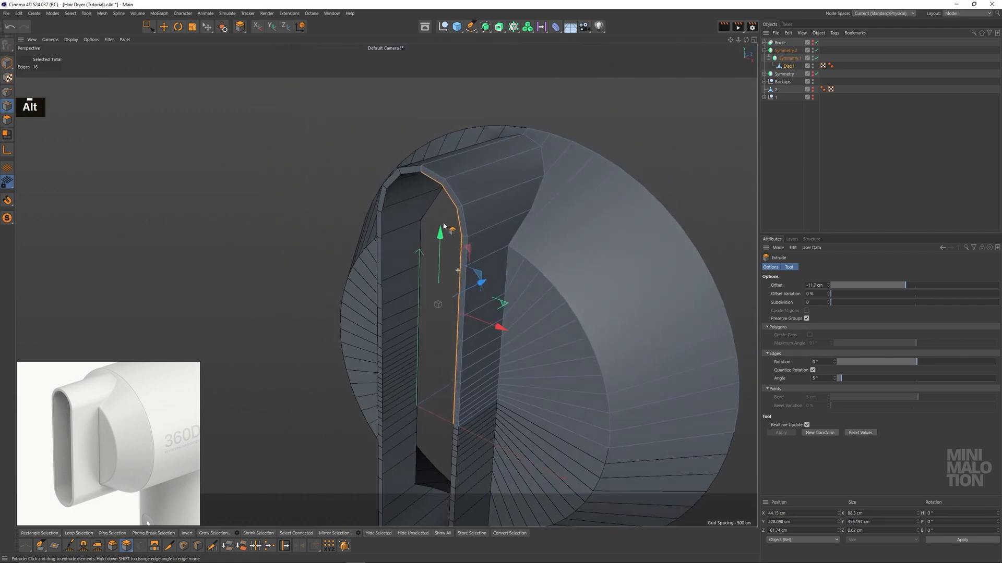
pyautogui.keyDown('alt'); pyautogui.moveTo(388, 255); pyautogui.dragTo(413, 233, button='middle'); pyautogui.keyUp('alt')
pyautogui.scroll(-5, 426, 257)
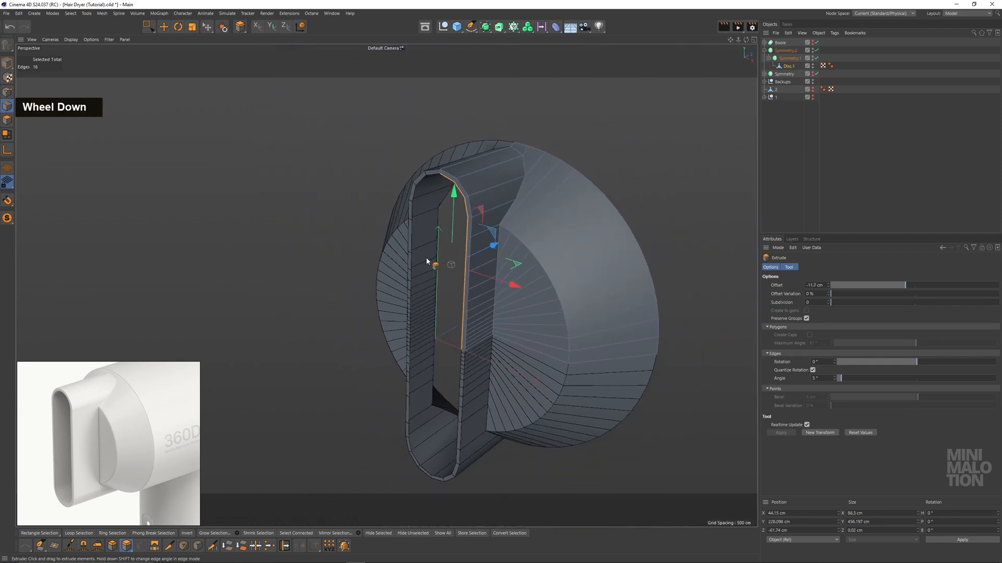
pyautogui.keyDown('alt'); pyautogui.moveTo(421, 258); pyautogui.dragTo(419, 275); pyautogui.keyUp('alt')
pyautogui.scroll(2, 477, 210)
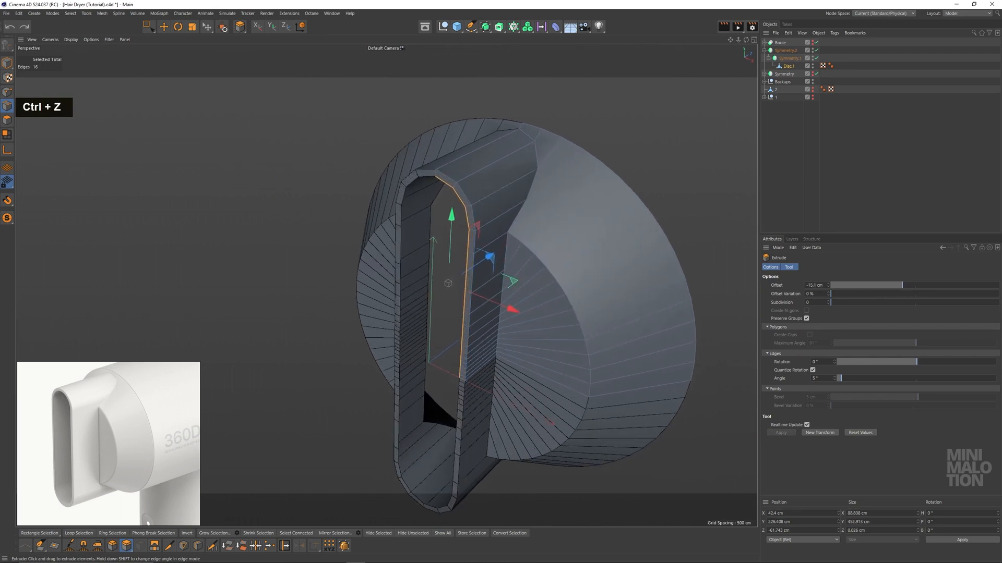
pyautogui.click(151, 25)
# Select the edges where the tube meets the collar, including the straight seam and the curved border of the flat side
pyautogui.keyDown('alt'); pyautogui.moveTo(409, 163); pyautogui.dragTo(637, 212); pyautogui.keyUp('alt')
pyautogui.scroll(3, 568, 228)
pyautogui.keyDown('alt'); pyautogui.moveTo(568, 228); pyautogui.dragTo(464, 188); pyautogui.keyUp('alt')
pyautogui.scroll(4, 454, 145)
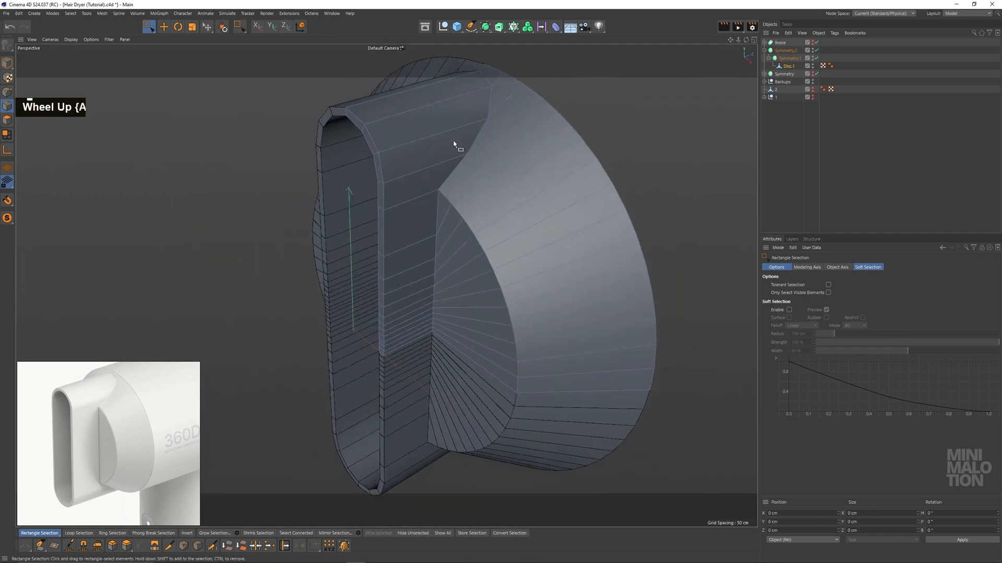
pyautogui.scroll(2, 510, 123)
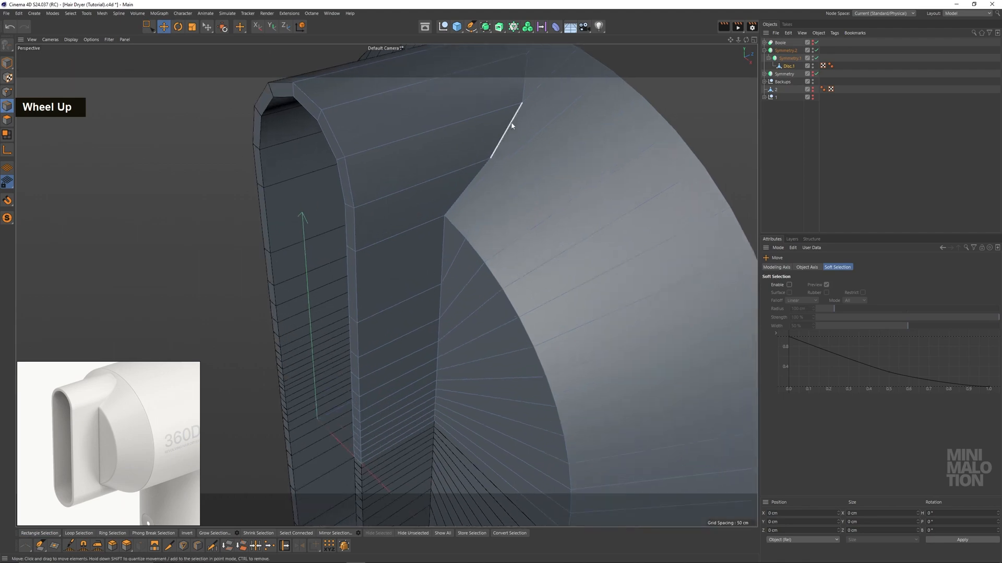
pyautogui.click(497, 142)
pyautogui.keyDown('alt'); pyautogui.moveTo(497, 142); pyautogui.dragTo(475, 184); pyautogui.keyUp('alt')
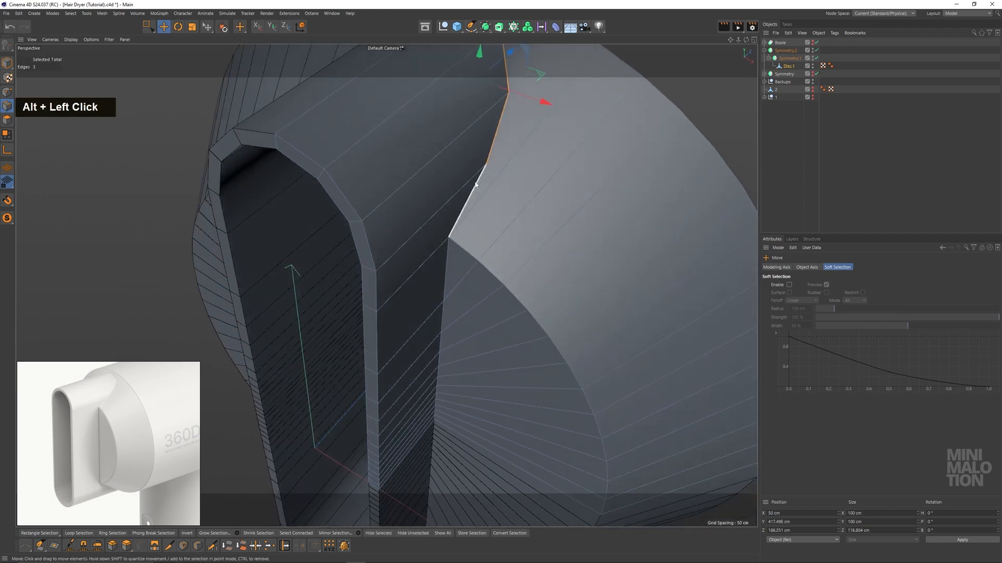
pyautogui.keyDown('shift'); pyautogui.doubleClick(452, 261); pyautogui.keyUp('shift')
pyautogui.keyDown('shift'); pyautogui.scroll(-1, 483, 265); pyautogui.keyUp('shift')
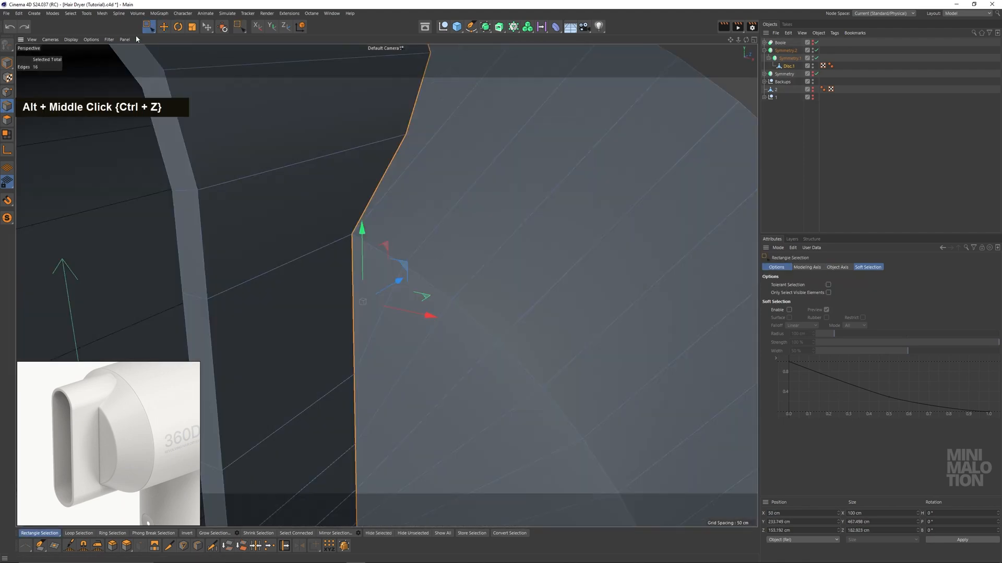
pyautogui.scroll(-3, 518, 351)
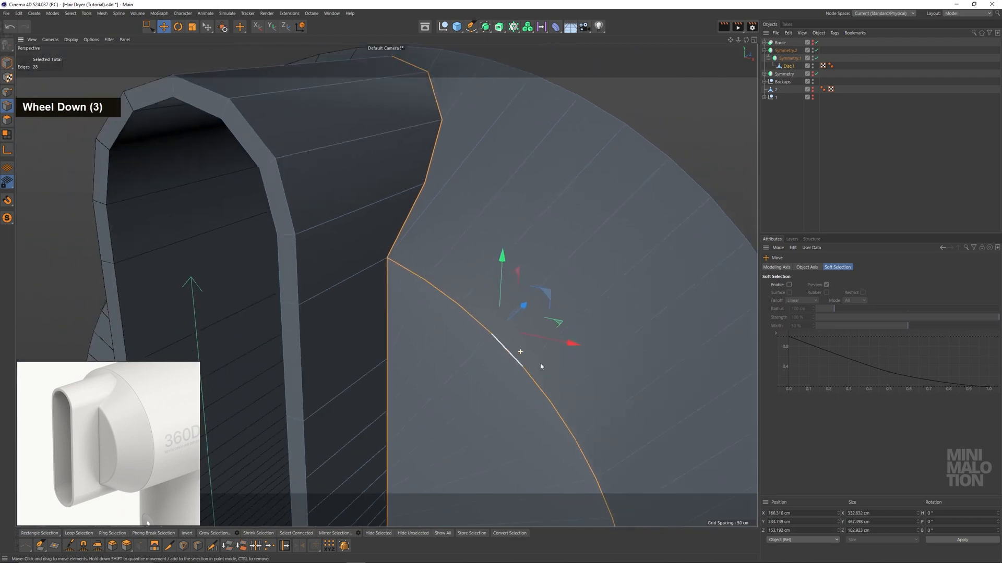
pyautogui.keyDown('alt'); pyautogui.moveTo(518, 351); pyautogui.dragTo(536, 374, button='middle'); pyautogui.keyUp('alt')
pyautogui.scroll(4, 366, 213)
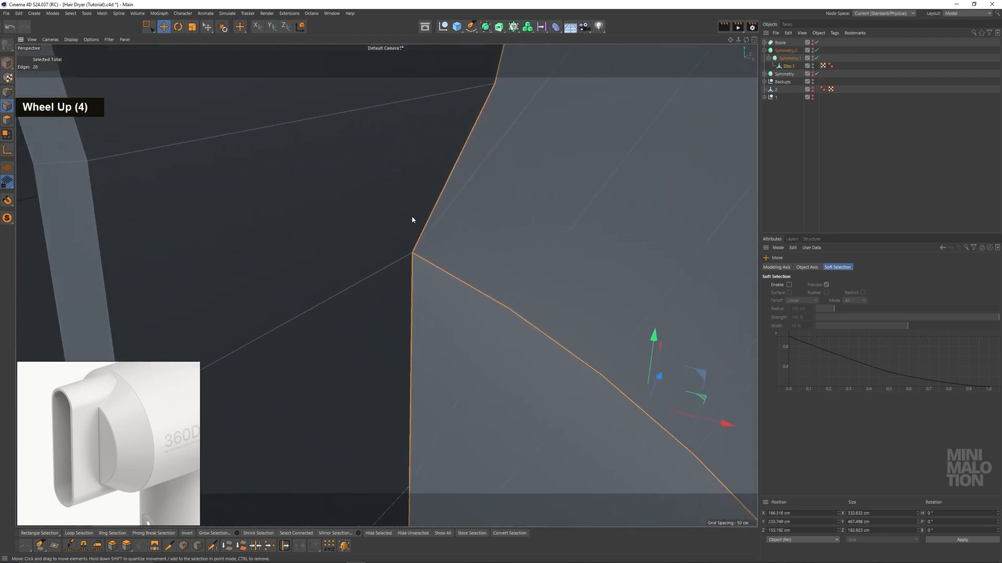
# Bevel the selected seam edges in Chamfer mode with an offset of about 1.7 cm and 1 subdivision, undoing the last trial adjustment
pyautogui.rightClick(504, 223)
pyautogui.click(518, 258)
pyautogui.scroll(2, 509, 257)
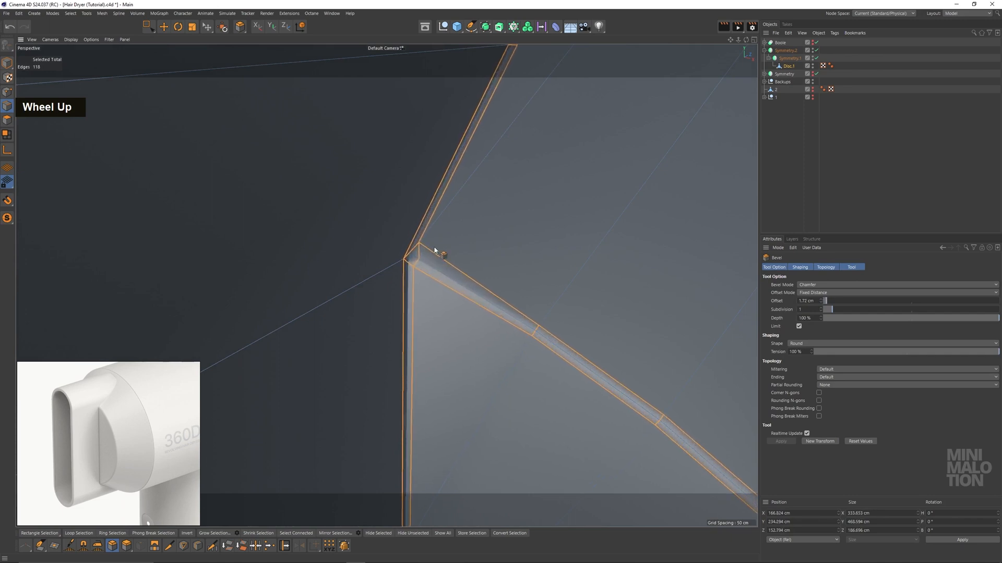
pyautogui.keyDown('alt'); pyautogui.moveTo(435, 251); pyautogui.dragTo(384, 240); pyautogui.keyUp('alt')
pyautogui.scroll(-5, 480, 300)
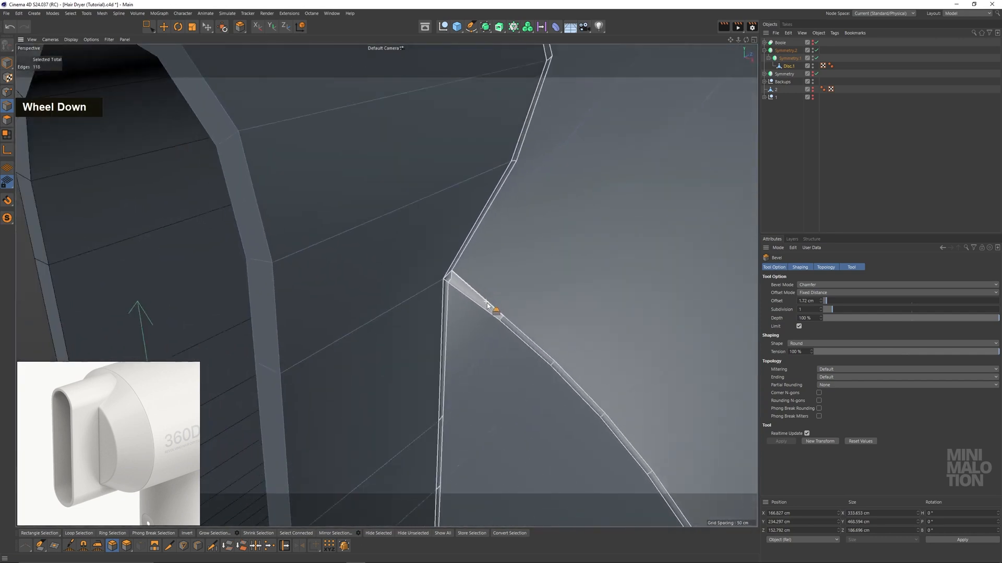
pyautogui.scroll(-3, 487, 305)
pyautogui.scroll(4, 469, 286)
pyautogui.keyDown('alt'); pyautogui.moveTo(469, 286); pyautogui.dragTo(411, 232); pyautogui.keyUp('alt')
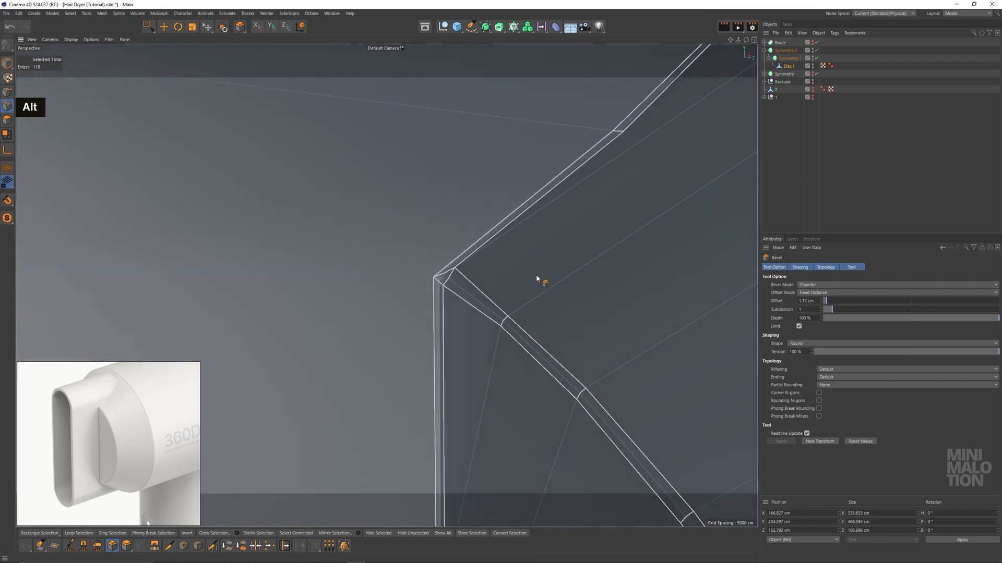
pyautogui.hotkey('ctrl', 'z')
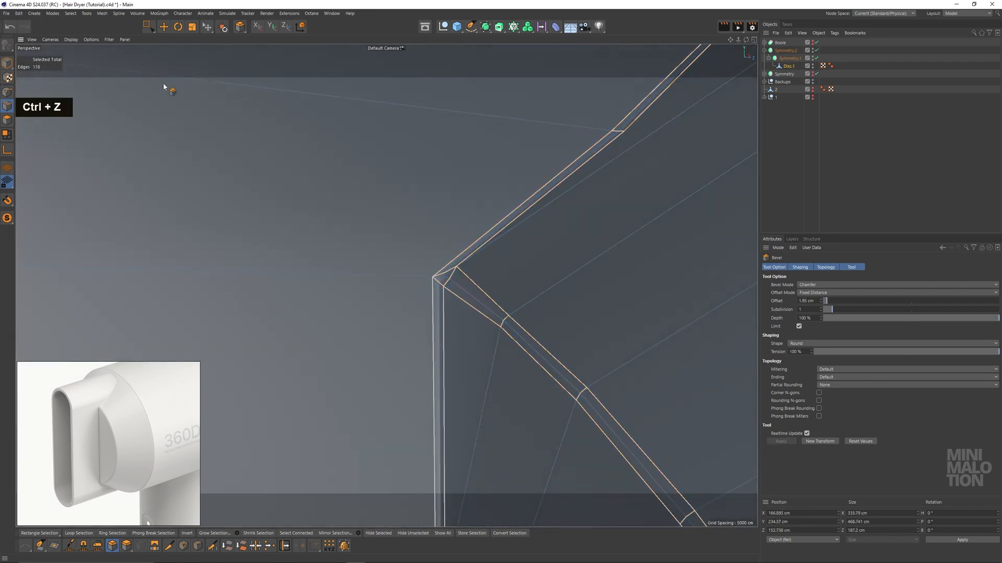
# Place the outer symmetry object, Symmetry.2, inside a new Subdivision Surface
pyautogui.press('0')
pyautogui.scroll(-3, 369, 245)
pyautogui.keyDown('alt'); pyautogui.moveTo(368, 246); pyautogui.dragTo(262, 211, button='middle'); pyautogui.keyUp('alt')
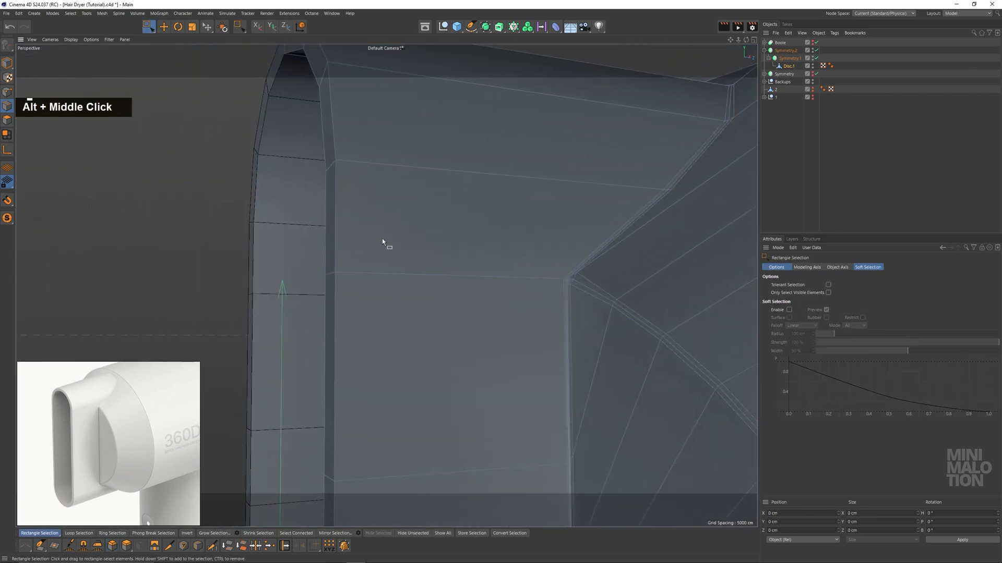
pyautogui.keyDown('alt'); pyautogui.moveTo(382, 239); pyautogui.dragTo(457, 263); pyautogui.keyUp('alt')
pyautogui.click(785, 52)
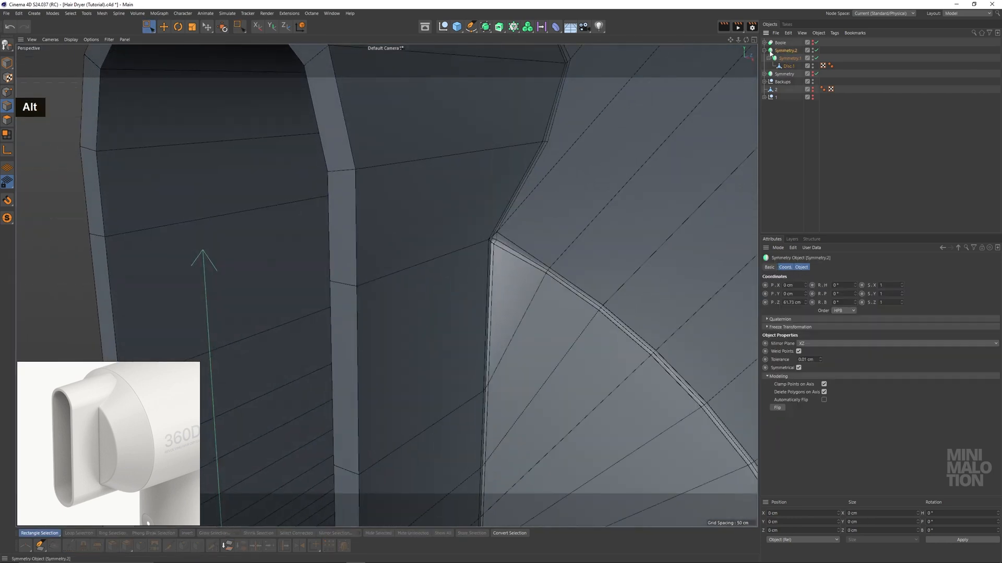
pyautogui.keyDown('alt'); pyautogui.click(485, 26); pyautogui.keyUp('alt')
# Examine the smoothed nozzle's beveled seam, flat side and front opening from several angles
pyautogui.scroll(-3, 469, 202)
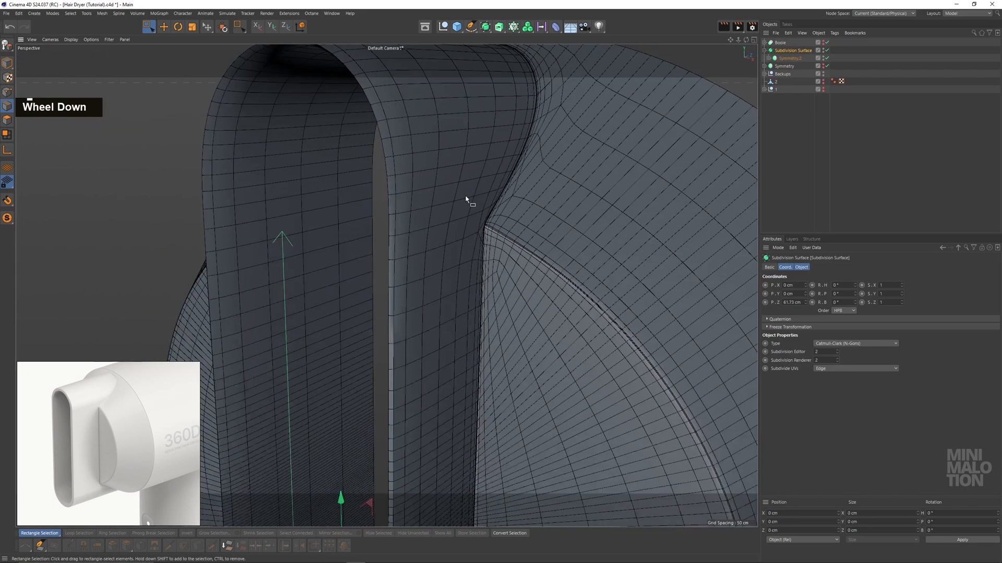
pyautogui.keyDown('alt'); pyautogui.moveTo(469, 202); pyautogui.dragTo(546, 274); pyautogui.keyUp('alt')
pyautogui.keyDown('alt'); pyautogui.moveTo(546, 273); pyautogui.dragTo(522, 249, button='middle'); pyautogui.keyUp('alt')
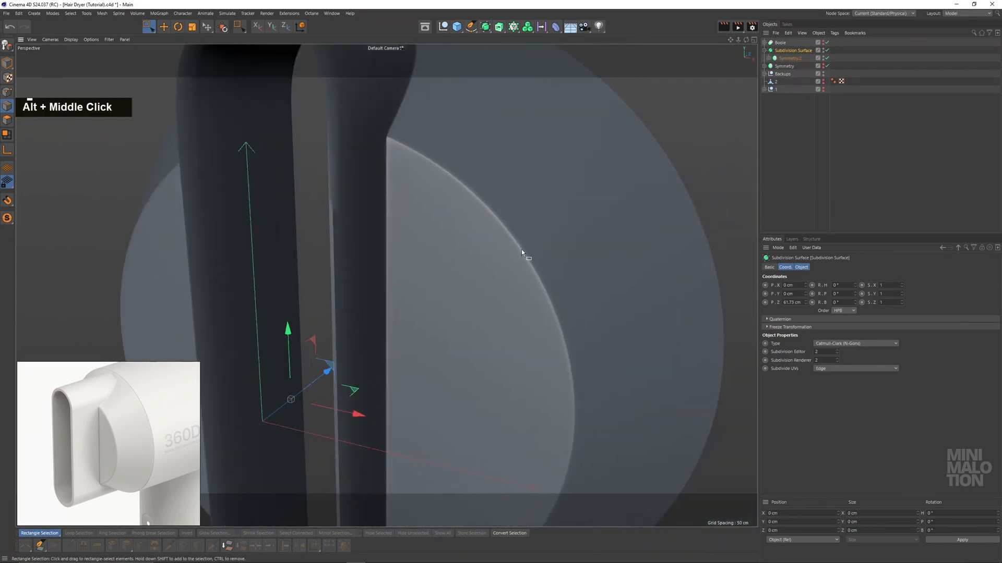
pyautogui.scroll(5, 549, 271)
pyautogui.scroll(5, 537, 273)
pyautogui.keyDown('alt'); pyautogui.moveTo(538, 273); pyautogui.dragTo(398, 214); pyautogui.keyUp('alt')
pyautogui.scroll(-5, 430, 203)
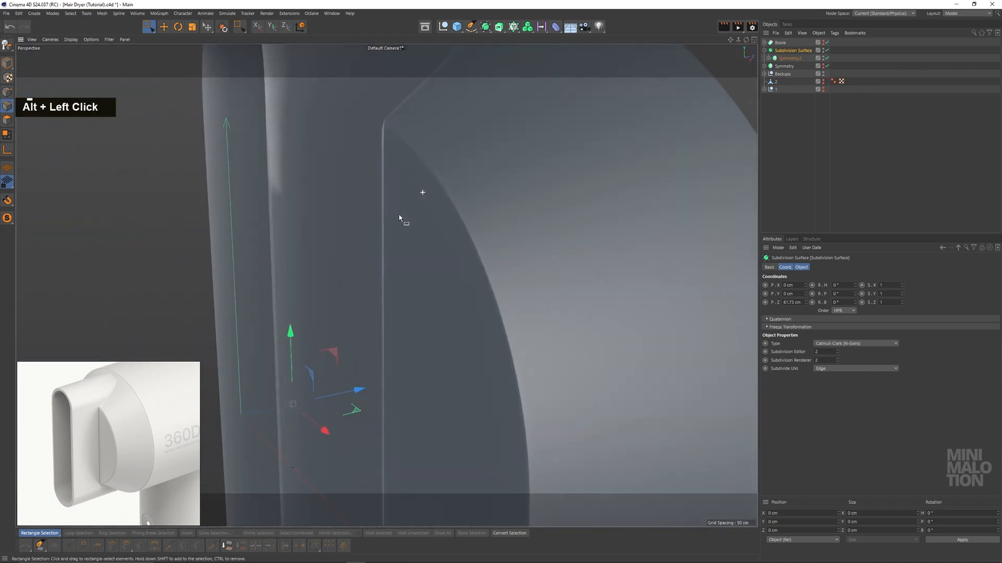
pyautogui.keyDown('alt'); pyautogui.moveTo(398, 215); pyautogui.dragTo(496, 277, button='middle'); pyautogui.keyUp('alt')
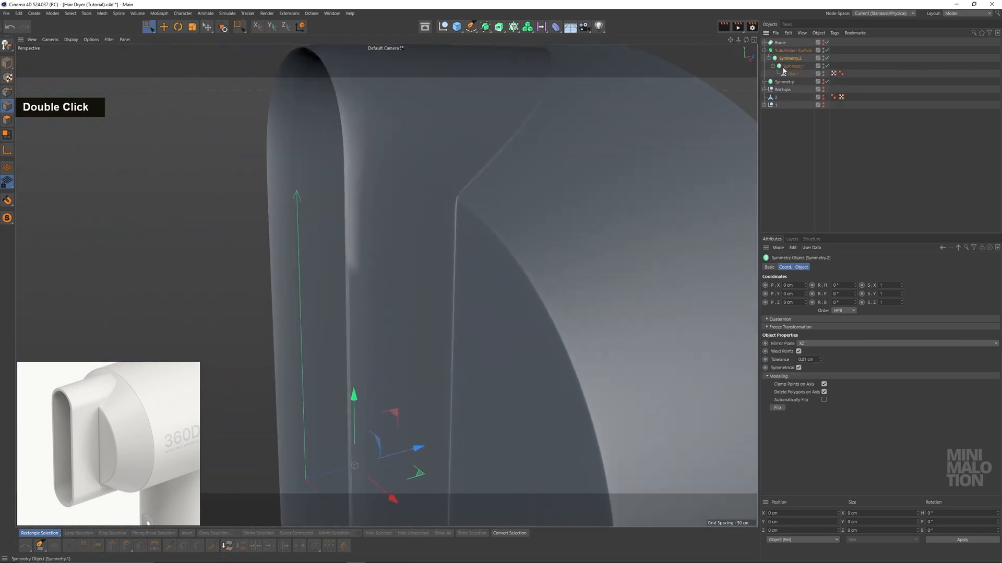
# Select the Disc.1 mesh inside the nested symmetries and loop-cut the opening's rim face at an offset of about 28%
pyautogui.keyDown('alt'); pyautogui.moveTo(572, 140); pyautogui.dragTo(414, 139); pyautogui.keyUp('alt')
pyautogui.keyDown('alt'); pyautogui.moveTo(414, 139); pyautogui.dragTo(368, 214, button='middle'); pyautogui.keyUp('alt')
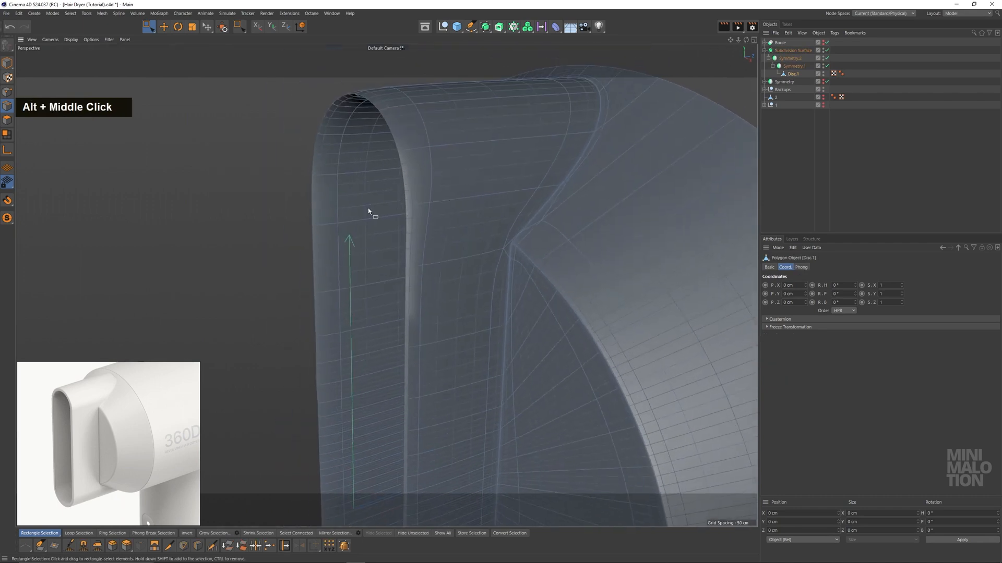
pyautogui.scroll(3, 442, 180)
pyautogui.rightClick(449, 184)
pyautogui.click(476, 285)
pyautogui.scroll(5, 398, 217)
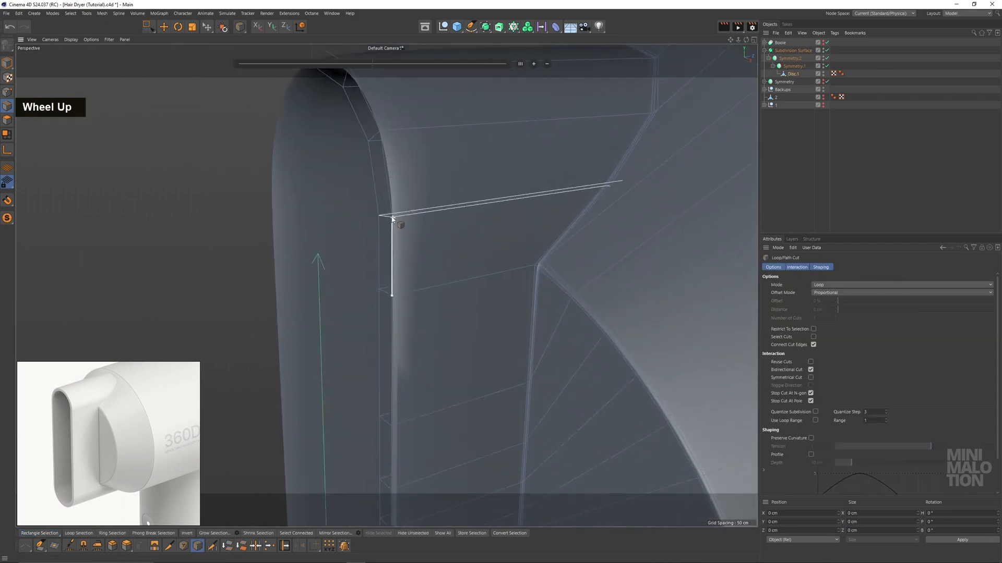
pyautogui.keyDown('alt'); pyautogui.moveTo(398, 213); pyautogui.dragTo(398, 259); pyautogui.keyUp('alt')
pyautogui.scroll(3, 379, 313)
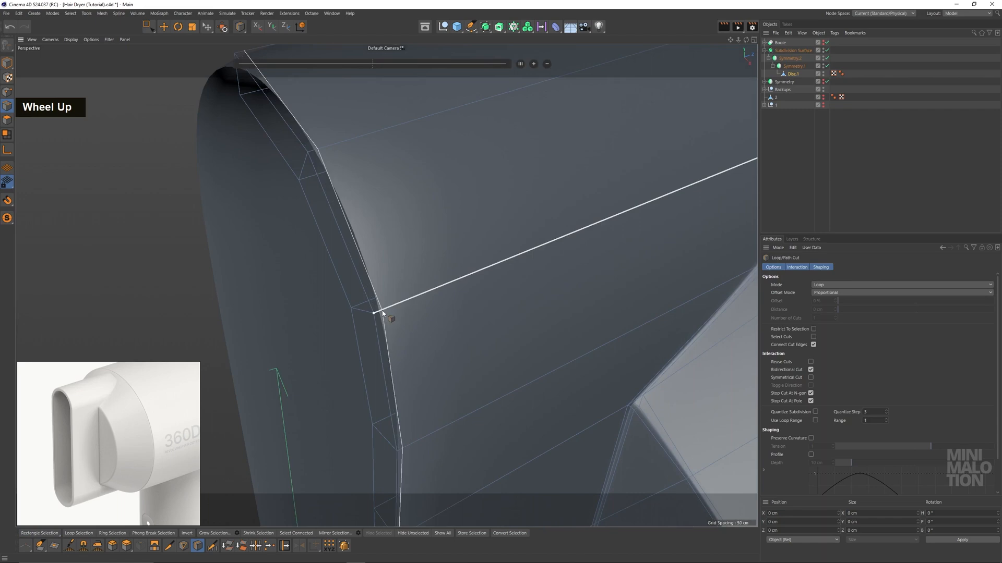
pyautogui.click(383, 313)
# Add supporting loop cuts on the inner wall at about 98.6% offset and on the outer wall close to the rim
pyautogui.keyDown('alt'); pyautogui.moveTo(383, 313); pyautogui.dragTo(349, 337); pyautogui.keyUp('alt')
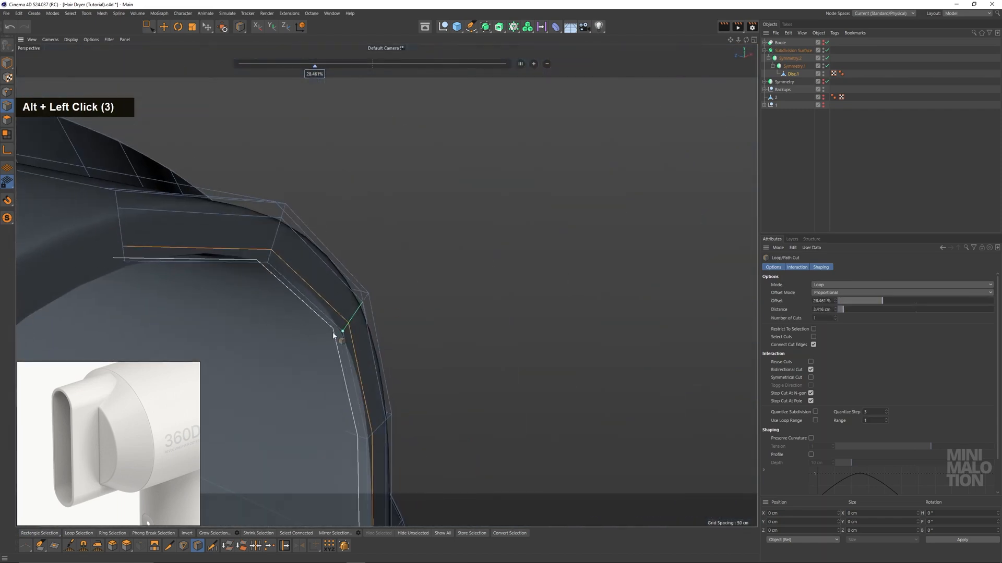
pyautogui.keyDown('alt'); pyautogui.moveTo(335, 335); pyautogui.dragTo(401, 238, button='middle'); pyautogui.keyUp('alt')
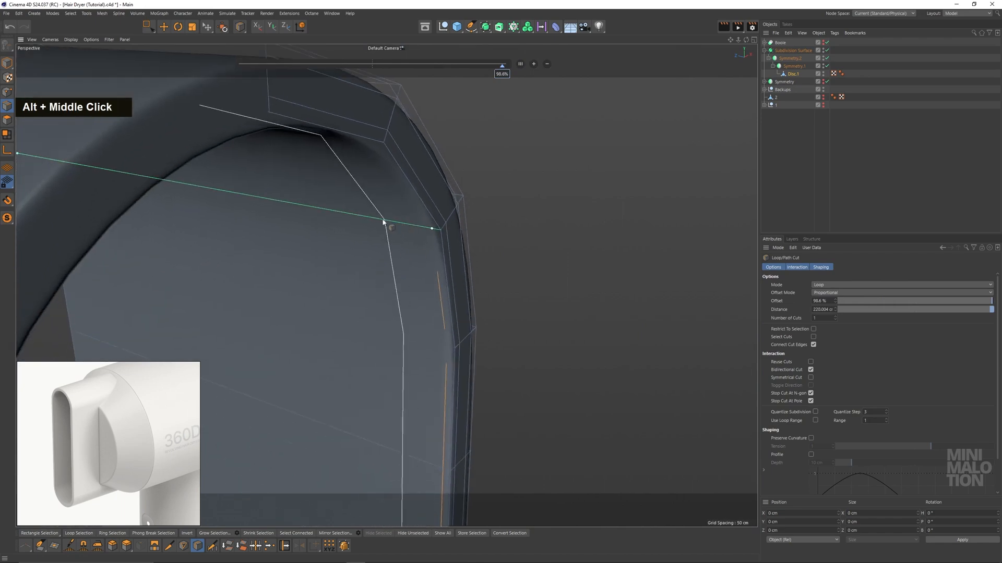
pyautogui.keyDown('alt'); pyautogui.moveTo(414, 226); pyautogui.dragTo(449, 239); pyautogui.keyUp('alt')
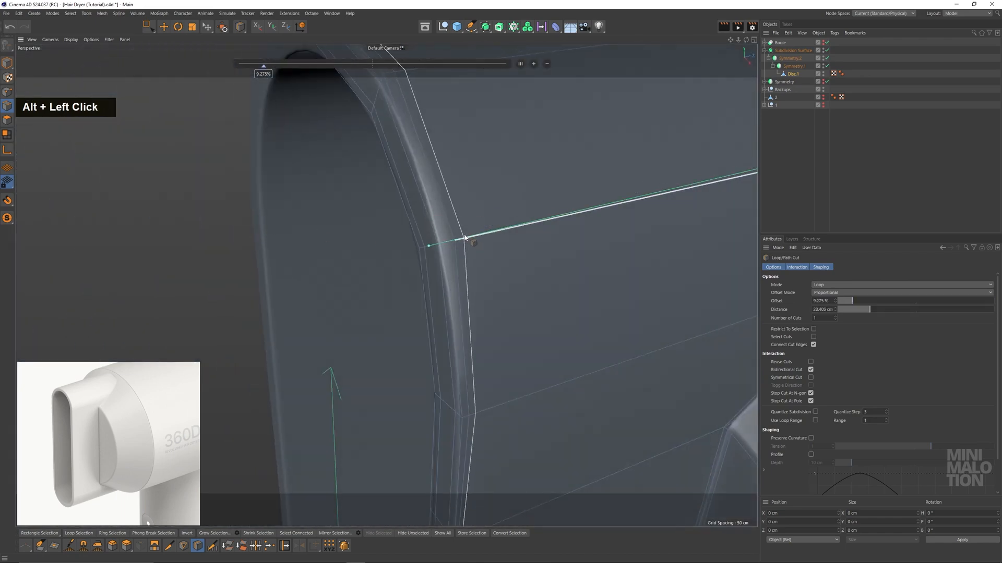
pyautogui.scroll(-6, 380, 240)
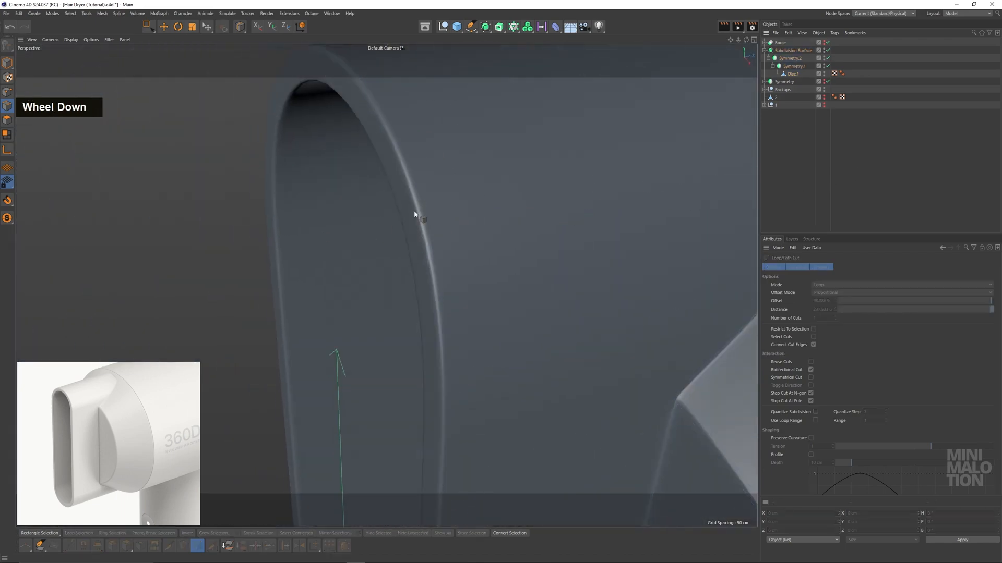
# Examine the smoothed opening rim and the corner where the nozzle's seam meets the flat side
pyautogui.keyDown('alt'); pyautogui.moveTo(458, 259); pyautogui.dragTo(511, 155, button='middle'); pyautogui.keyUp('alt')
pyautogui.scroll(-2, 507, 197)
pyautogui.keyDown('alt'); pyautogui.moveTo(507, 196); pyautogui.dragTo(487, 146); pyautogui.keyUp('alt')
pyautogui.scroll(3, 510, 188)
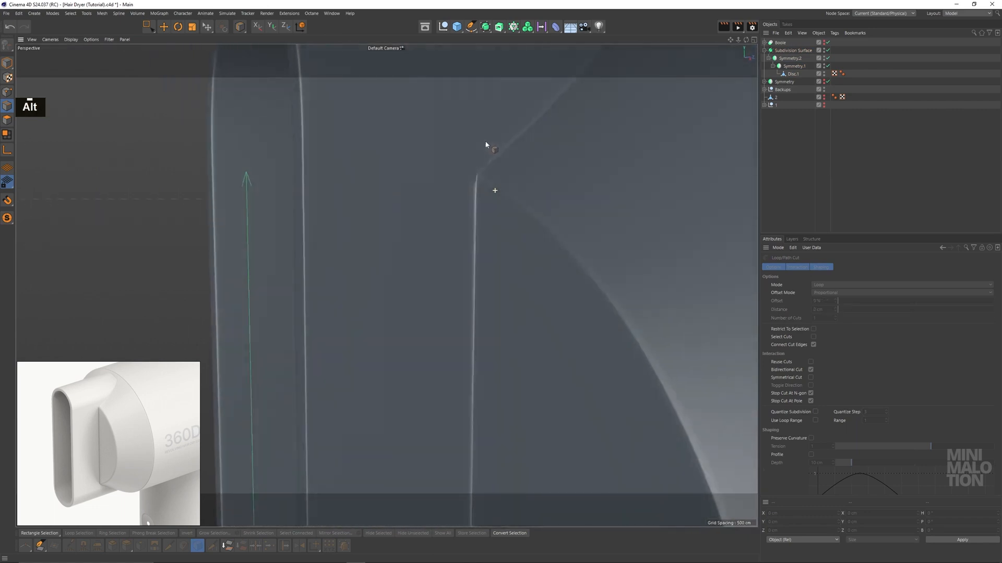
pyautogui.scroll(3, 477, 177)
pyautogui.keyDown('alt'); pyautogui.moveTo(464, 183); pyautogui.dragTo(527, 209); pyautogui.keyUp('alt')
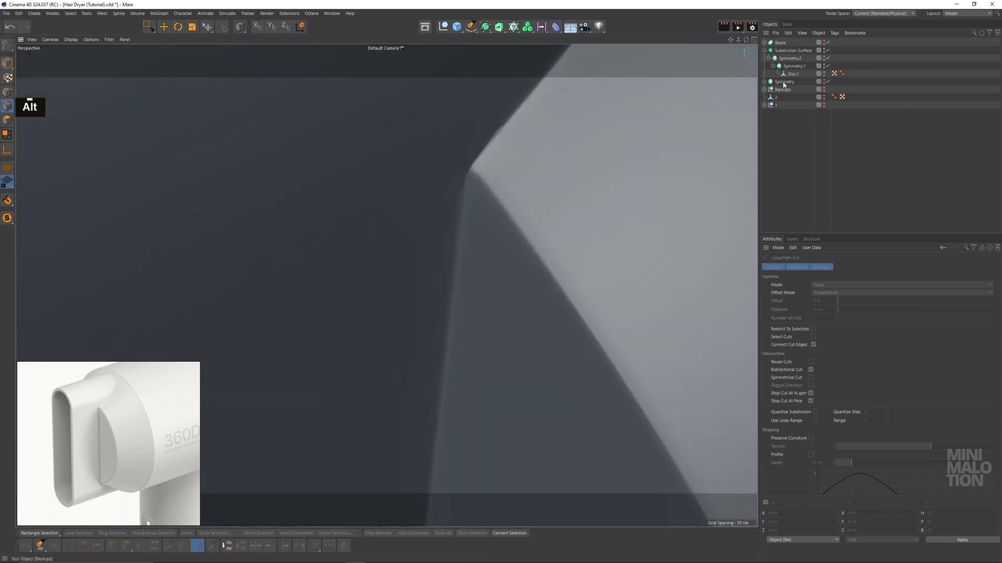
# Turn off the Subdivision Surface and select Disc.1 to inspect the base mesh around the seam corner
pyautogui.click(827, 50)
pyautogui.click(827, 51)
pyautogui.click(827, 51)
pyautogui.click(794, 74)
pyautogui.keyDown('alt'); pyautogui.moveTo(512, 181); pyautogui.dragTo(492, 167); pyautogui.keyUp('alt')
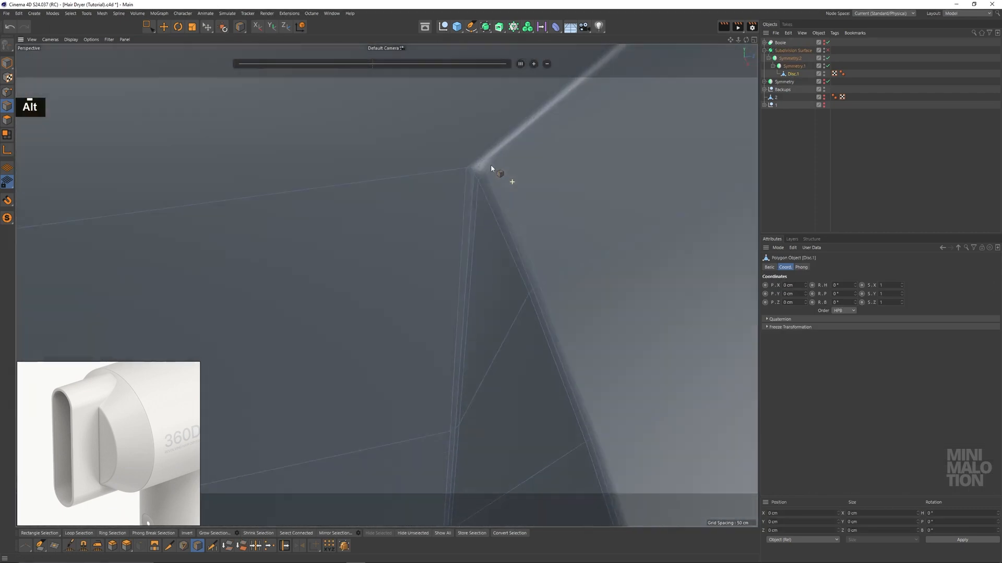
pyautogui.keyDown('alt'); pyautogui.scroll(3, 473, 341); pyautogui.keyUp('alt')
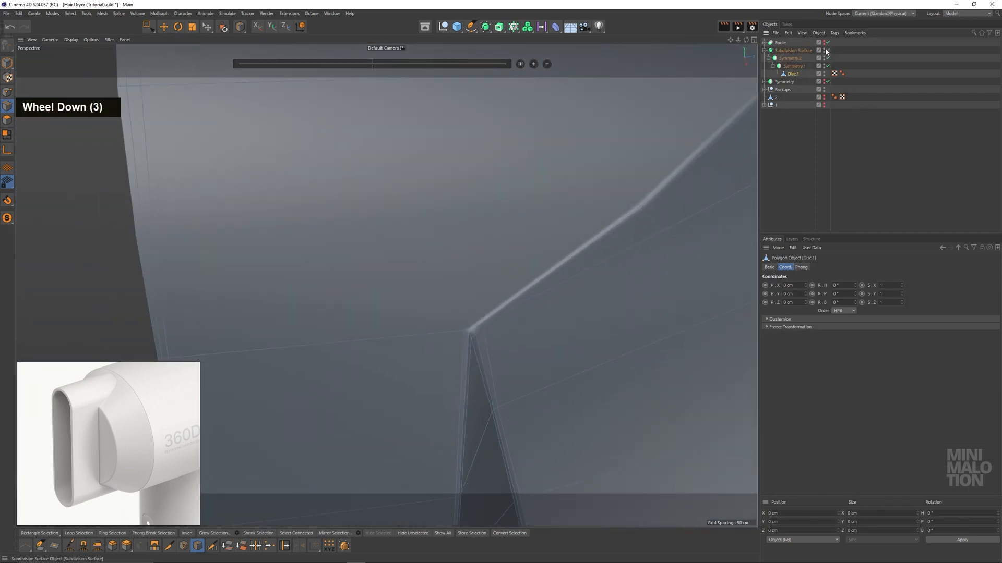
# Re-enable the Subdivision Surface and examine the nozzle's rim, collar seam and flat side from several angles
pyautogui.click(827, 50)
pyautogui.click(812, 151)
pyautogui.scroll(-2, 484, 308)
pyautogui.keyDown('alt'); pyautogui.moveTo(484, 310); pyautogui.dragTo(545, 330); pyautogui.keyUp('alt')
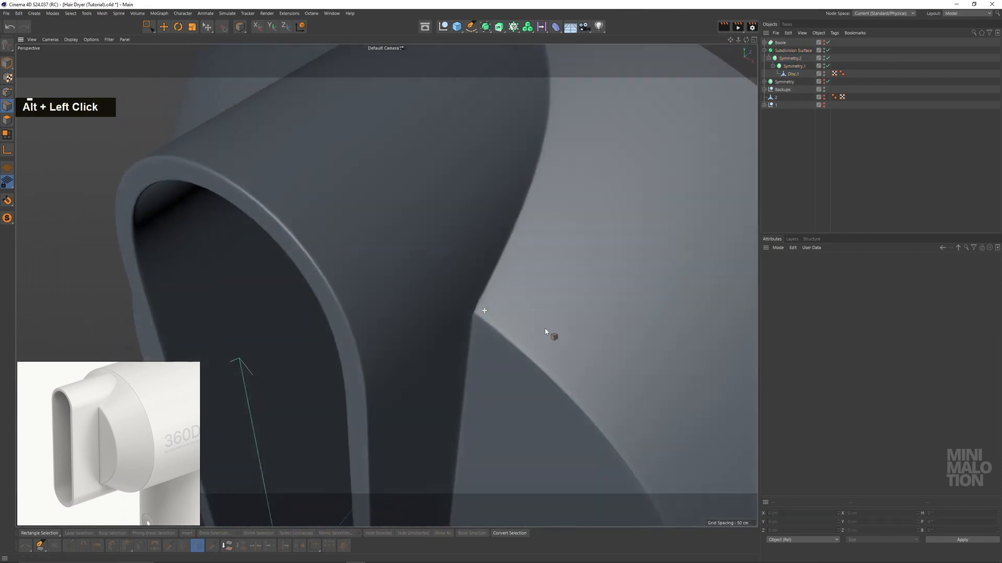
pyautogui.keyDown('alt'); pyautogui.scroll(3, 474, 152); pyautogui.keyUp('alt')
pyautogui.scroll(-3, 533, 284)
pyautogui.keyDown('alt'); pyautogui.moveTo(532, 284); pyautogui.dragTo(588, 288); pyautogui.keyUp('alt')
pyautogui.keyDown('alt'); pyautogui.moveTo(588, 288); pyautogui.dragTo(551, 172, button='middle'); pyautogui.keyUp('alt')
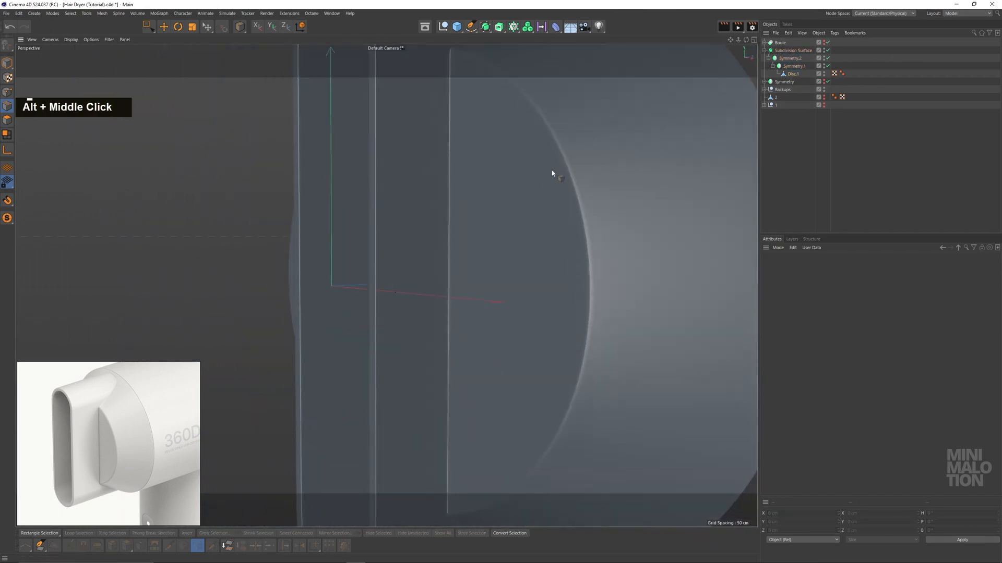
pyautogui.keyDown('alt'); pyautogui.moveTo(552, 172); pyautogui.dragTo(603, 296); pyautogui.keyUp('alt')
pyautogui.scroll(2, 603, 296)
pyautogui.scroll(-2, 561, 254)
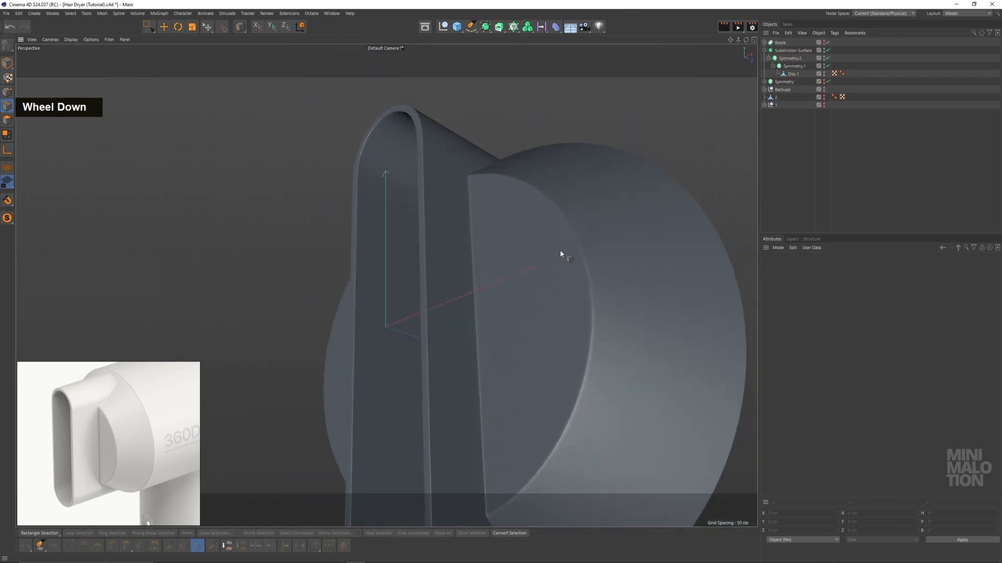
pyautogui.keyDown('alt'); pyautogui.moveTo(560, 254); pyautogui.dragTo(546, 277); pyautogui.keyUp('alt')
pyautogui.keyDown('alt'); pyautogui.moveTo(546, 277); pyautogui.dragTo(563, 264, button='middle'); pyautogui.keyUp('alt')
pyautogui.keyDown('alt'); pyautogui.moveTo(563, 264); pyautogui.dragTo(551, 356); pyautogui.keyUp('alt')
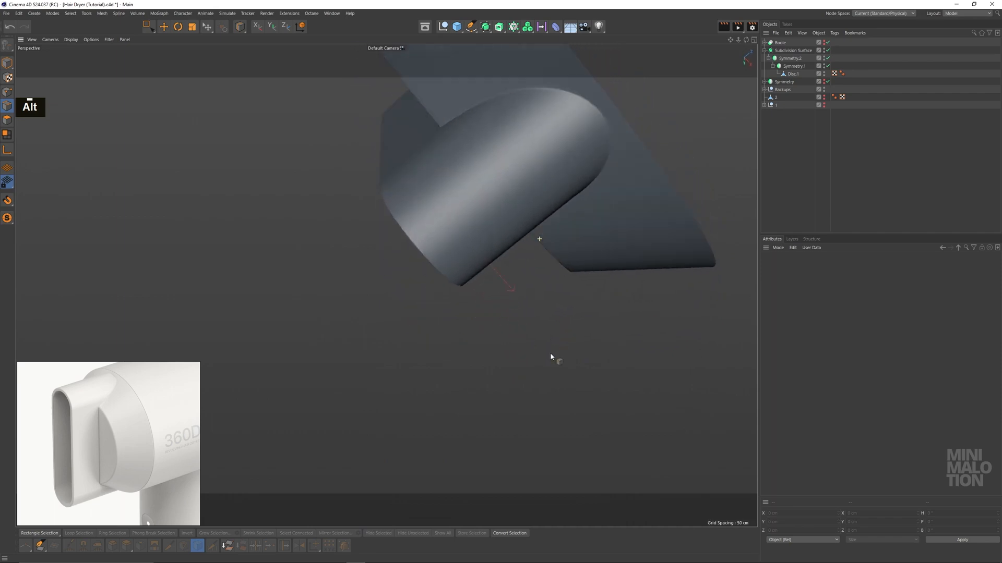
pyautogui.keyDown('alt'); pyautogui.scroll(5, 577, 105); pyautogui.keyUp('alt')
pyautogui.keyDown('alt'); pyautogui.moveTo(574, 189); pyautogui.dragTo(569, 103); pyautogui.keyUp('alt')
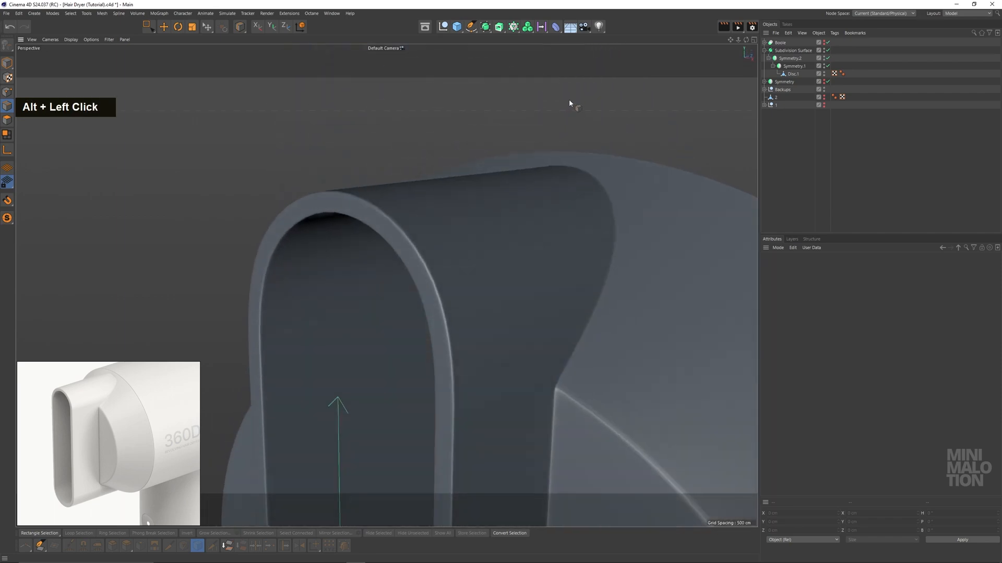
pyautogui.keyDown('alt'); pyautogui.scroll(5, 546, 349); pyautogui.keyUp('alt')
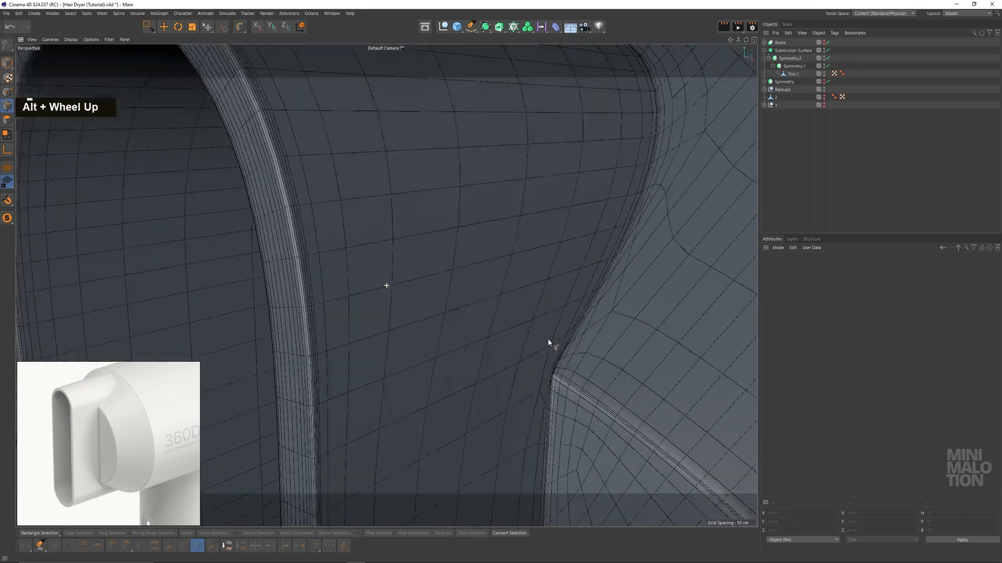
pyautogui.keyDown('alt'); pyautogui.scroll(5, 548, 342); pyautogui.keyUp('alt')
pyautogui.hotkey('ctrl', 'z')
pyautogui.keyDown('alt'); pyautogui.moveTo(557, 301); pyautogui.dragTo(658, 122); pyautogui.keyUp('alt')
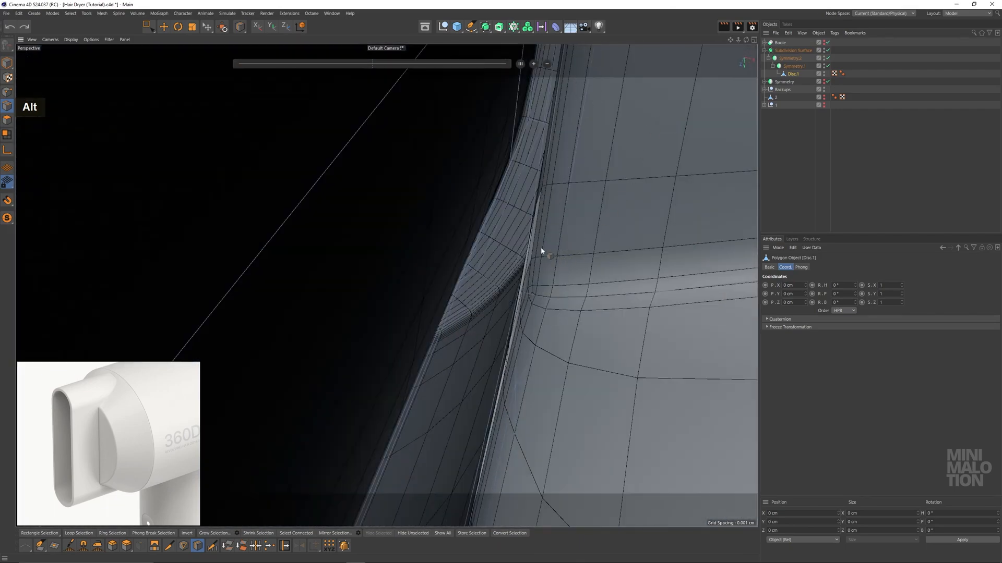
pyautogui.keyDown('alt'); pyautogui.moveTo(559, 241); pyautogui.dragTo(360, 170); pyautogui.keyUp('alt')
pyautogui.hotkey('ctrl', 'z')
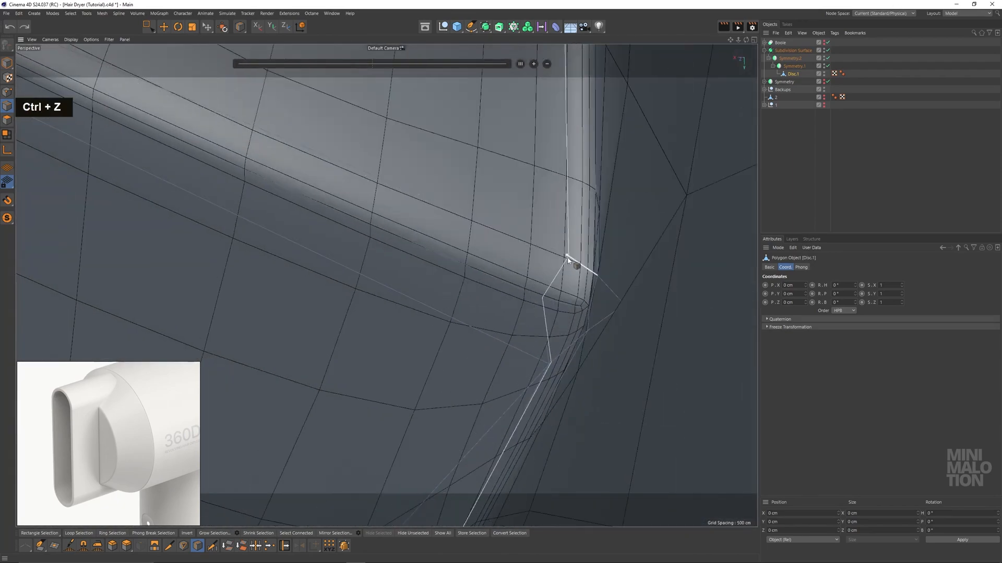
pyautogui.scroll(-3, 565, 273)
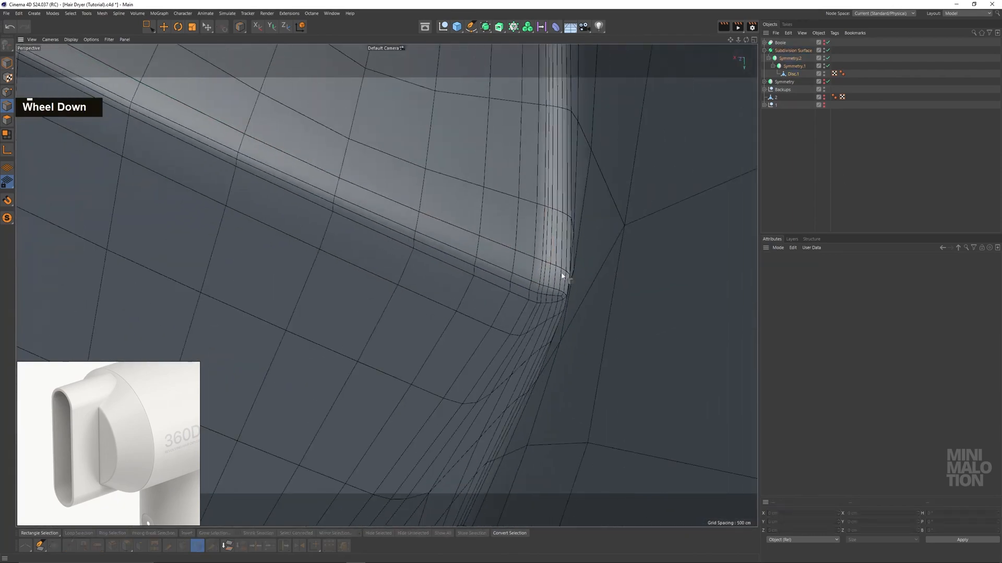
# Add a supporting loop cut to Disc.1 beside the seam corner and return the viewport to shading without mesh lines
pyautogui.keyDown('alt'); pyautogui.moveTo(565, 273); pyautogui.dragTo(232, 315); pyautogui.keyUp('alt')
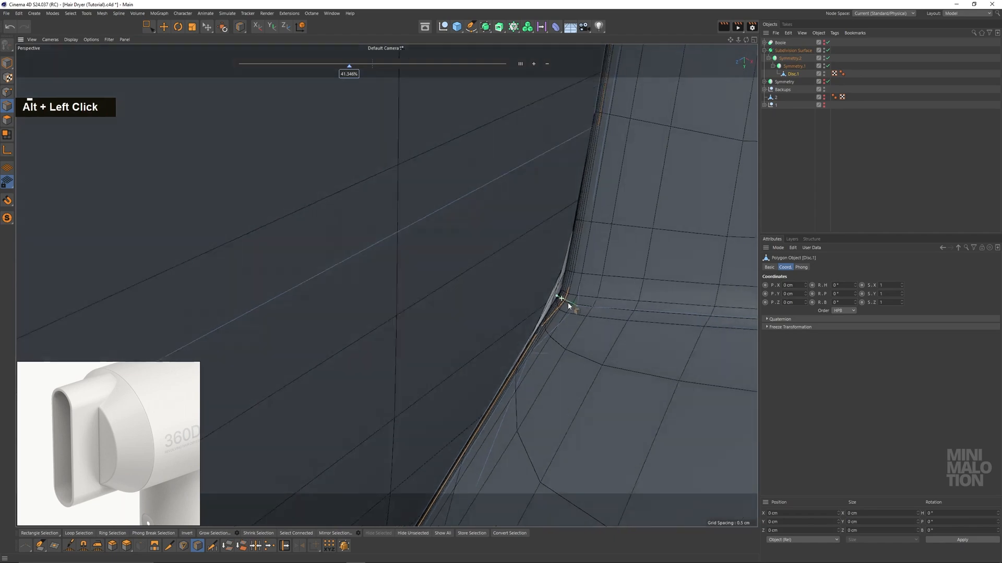
pyautogui.keyDown('alt'); pyautogui.moveTo(569, 306); pyautogui.dragTo(583, 356); pyautogui.keyUp('alt')
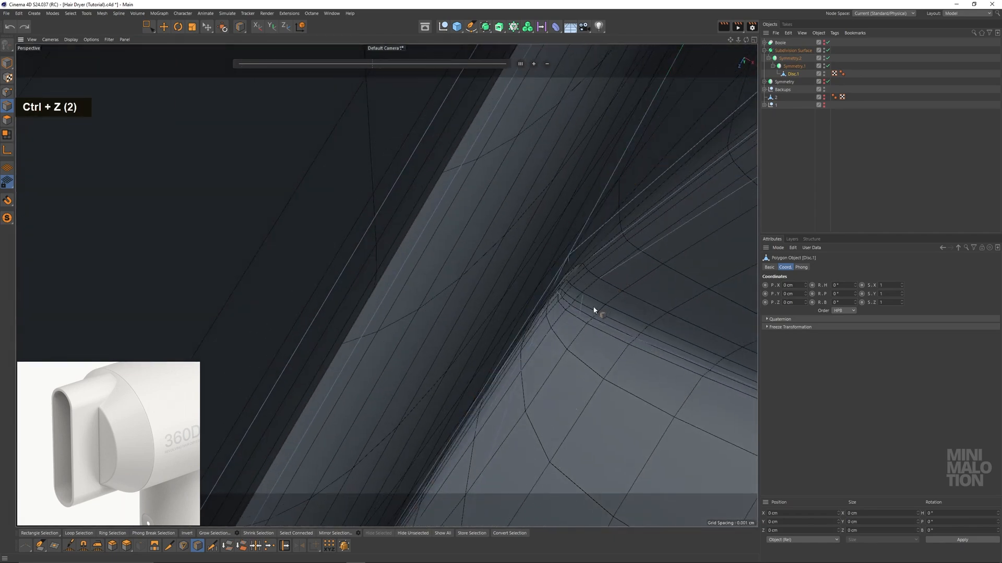
pyautogui.keyDown('alt'); pyautogui.moveTo(593, 320); pyautogui.dragTo(675, 231); pyautogui.keyUp('alt')
pyautogui.scroll(-10, 541, 327)
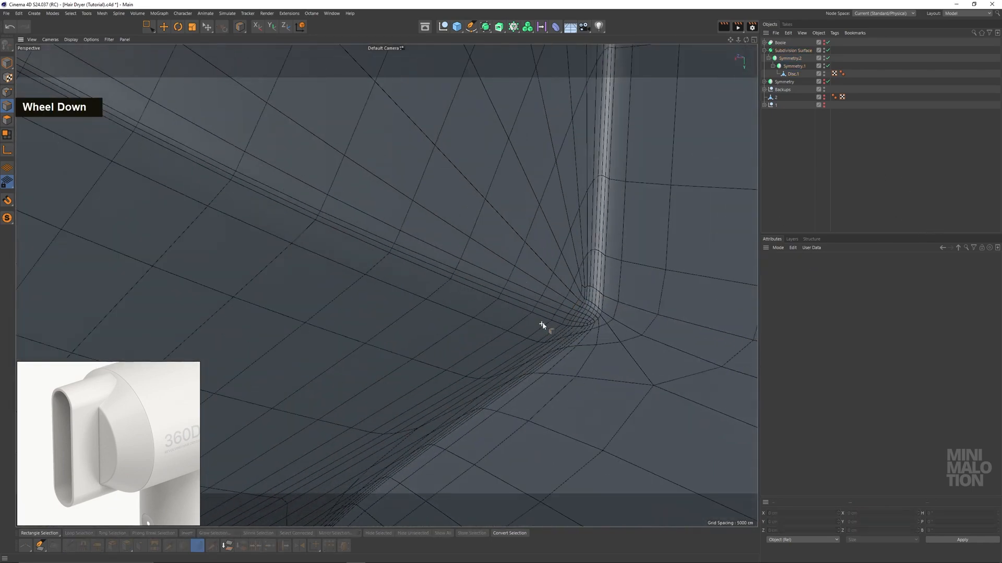
pyautogui.moveTo(554, 340)
pyautogui.keyDown('alt'); pyautogui.mouseDown()
pyautogui.moveTo(543, 308)
pyautogui.moveTo(651, 287)
pyautogui.moveTo(644, 295)
pyautogui.mouseUp(); pyautogui.keyUp('alt')
pyautogui.press('a')
pyautogui.keyDown('alt'); pyautogui.moveTo(643, 296); pyautogui.dragTo(556, 277, button='middle'); pyautogui.keyUp('alt')
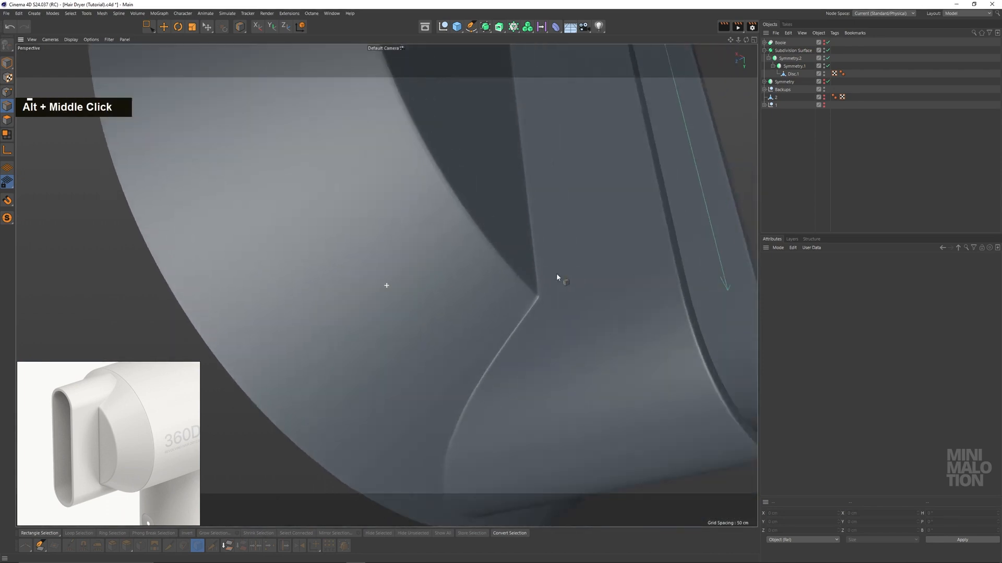
# Inspect the smoothed seam and Disc.1's edge flow from the seam corner across the collar
pyautogui.moveTo(557, 277)
pyautogui.keyDown('alt'); pyautogui.mouseDown()
pyautogui.moveTo(436, 242)
pyautogui.moveTo(374, 280)
pyautogui.moveTo(422, 270)
pyautogui.moveTo(462, 239)
pyautogui.moveTo(439, 238)
pyautogui.mouseUp(); pyautogui.keyUp('alt')
pyautogui.keyDown('alt'); pyautogui.scroll(2, 441, 240); pyautogui.keyUp('alt')
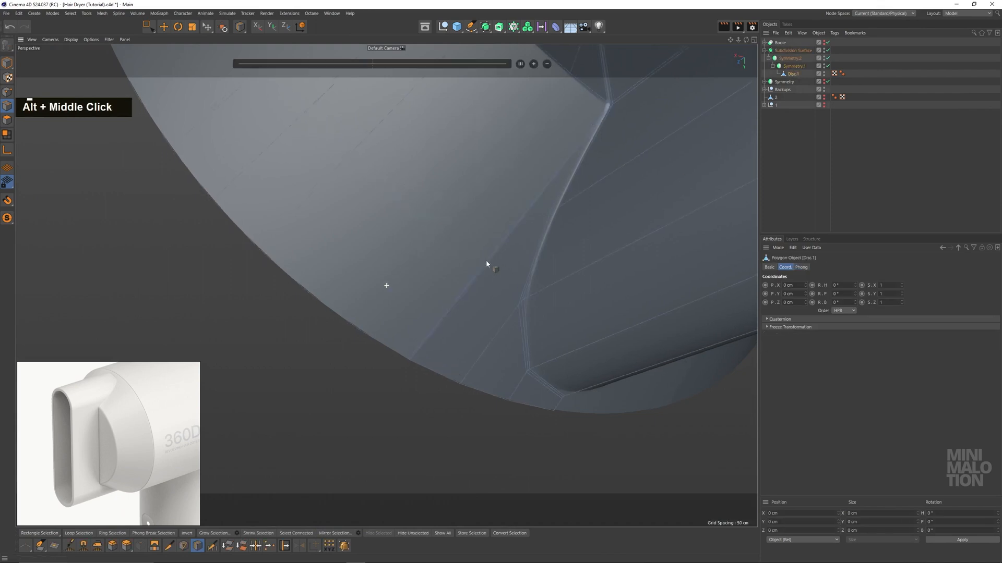
pyautogui.keyDown('alt'); pyautogui.moveTo(487, 260); pyautogui.dragTo(547, 230, button='middle'); pyautogui.keyUp('alt')
pyautogui.keyDown('alt'); pyautogui.moveTo(633, 129); pyautogui.dragTo(573, 173, button='middle'); pyautogui.keyUp('alt')
pyautogui.scroll(3, 629, 81)
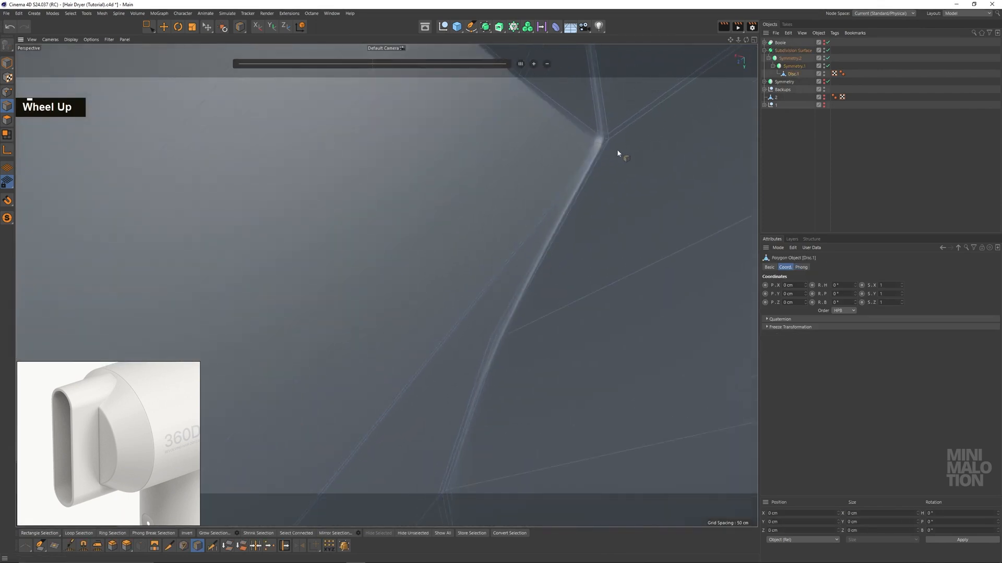
pyautogui.keyDown('alt'); pyautogui.moveTo(617, 153); pyautogui.dragTo(600, 195); pyautogui.keyUp('alt')
pyautogui.keyDown('alt'); pyautogui.moveTo(600, 194); pyautogui.dragTo(470, 258, button='middle'); pyautogui.keyUp('alt')
pyautogui.keyDown('alt'); pyautogui.moveTo(469, 257); pyautogui.dragTo(495, 235); pyautogui.keyUp('alt')
pyautogui.keyDown('alt'); pyautogui.moveTo(386, 286); pyautogui.dragTo(597, 170, button='middle'); pyautogui.keyUp('alt')
# Turn off the Subdivision Surface and, in point mode, use Slide to weld the new loop's end point on the collar's outer edge
pyautogui.click(144, 29)
pyautogui.keyDown('alt'); pyautogui.moveTo(401, 229); pyautogui.dragTo(459, 259); pyautogui.keyUp('alt')
pyautogui.keyDown('alt'); pyautogui.moveTo(458, 259); pyautogui.dragTo(455, 200, button='middle'); pyautogui.keyUp('alt')
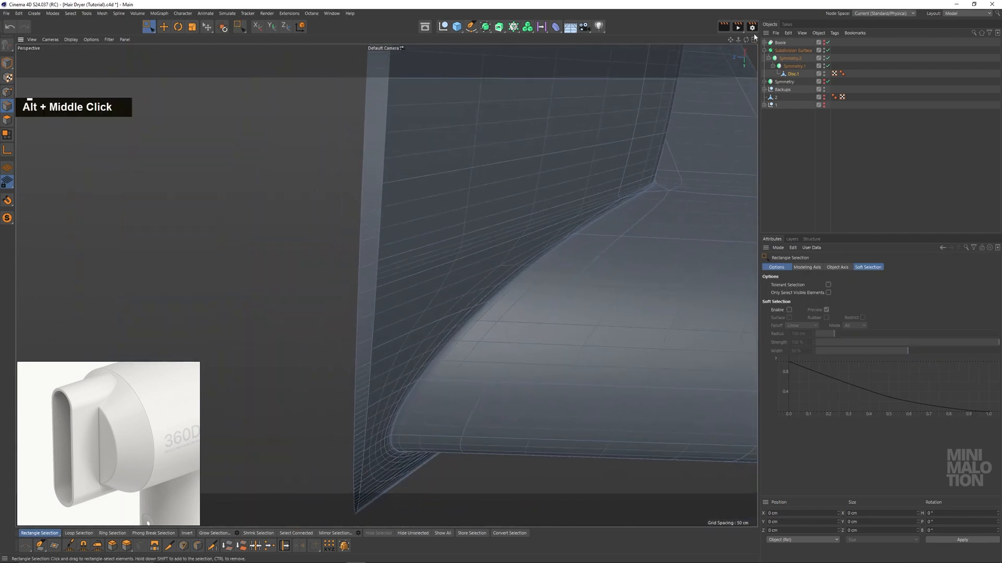
pyautogui.click(828, 50)
pyautogui.keyDown('alt'); pyautogui.moveTo(659, 183); pyautogui.dragTo(391, 306); pyautogui.keyUp('alt')
pyautogui.scroll(4, 342, 283)
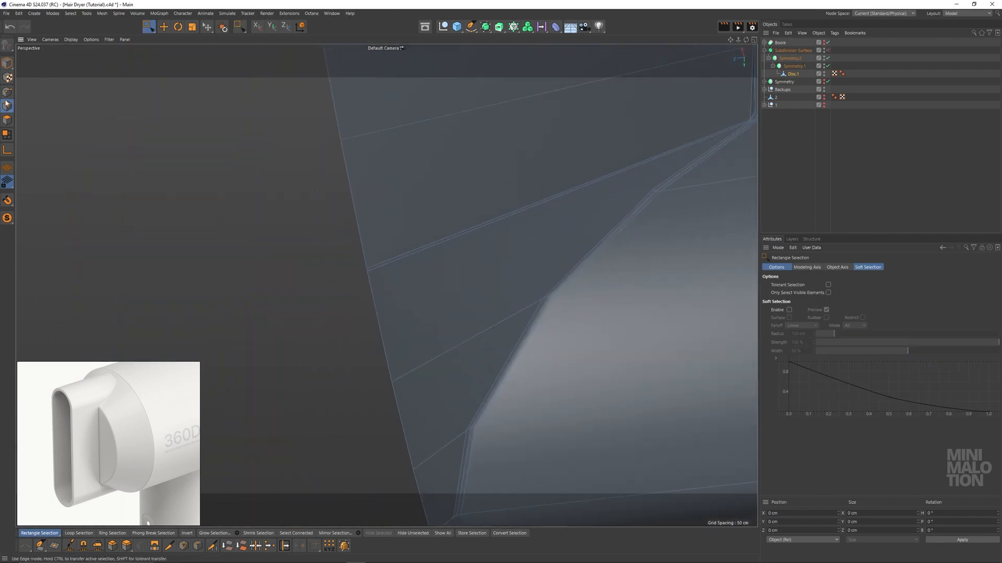
pyautogui.scroll(4, 366, 272)
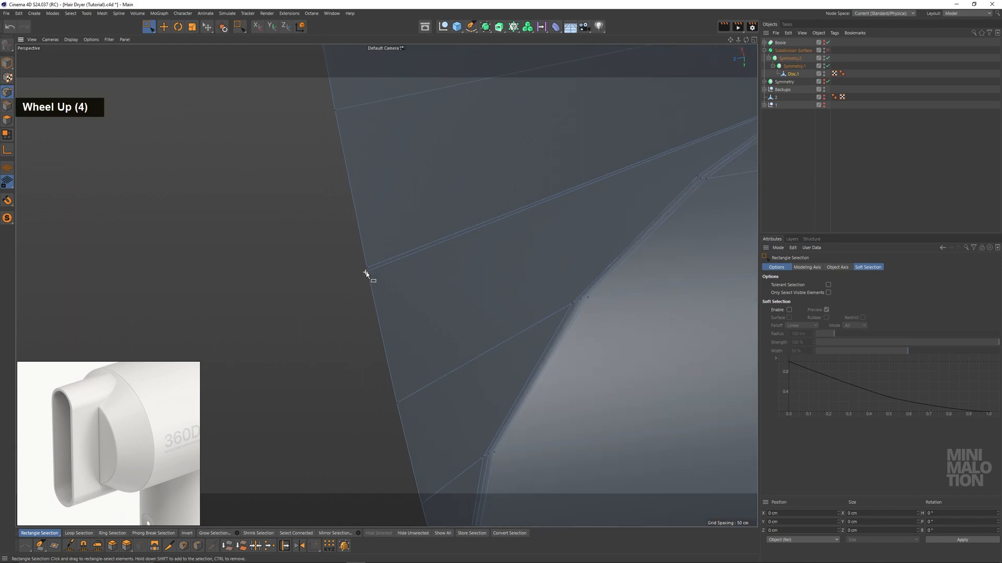
pyautogui.rightClick(332, 234)
pyautogui.click(360, 353)
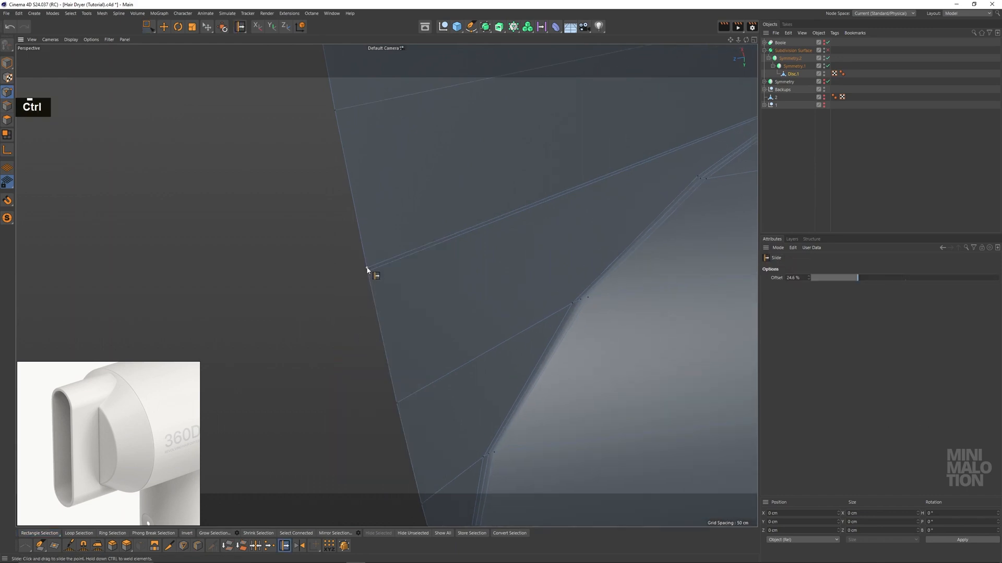
# Re-enable the Subdivision Surface and check the smoothed seam around the corner
pyautogui.keyDown('alt'); pyautogui.moveTo(704, 133); pyautogui.dragTo(451, 250, button='middle'); pyautogui.keyUp('alt')
pyautogui.scroll(2, 561, 207)
pyautogui.keyDown('alt'); pyautogui.moveTo(561, 208); pyautogui.dragTo(842, 99); pyautogui.keyUp('alt')
pyautogui.doubleClick(827, 50)
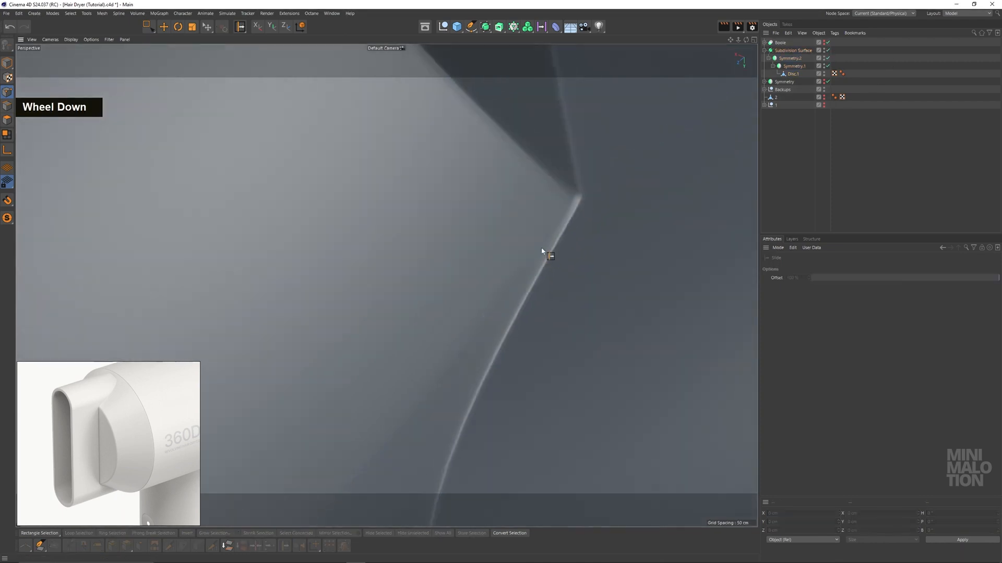
pyautogui.keyDown('alt'); pyautogui.moveTo(542, 252); pyautogui.dragTo(511, 308); pyautogui.keyUp('alt')
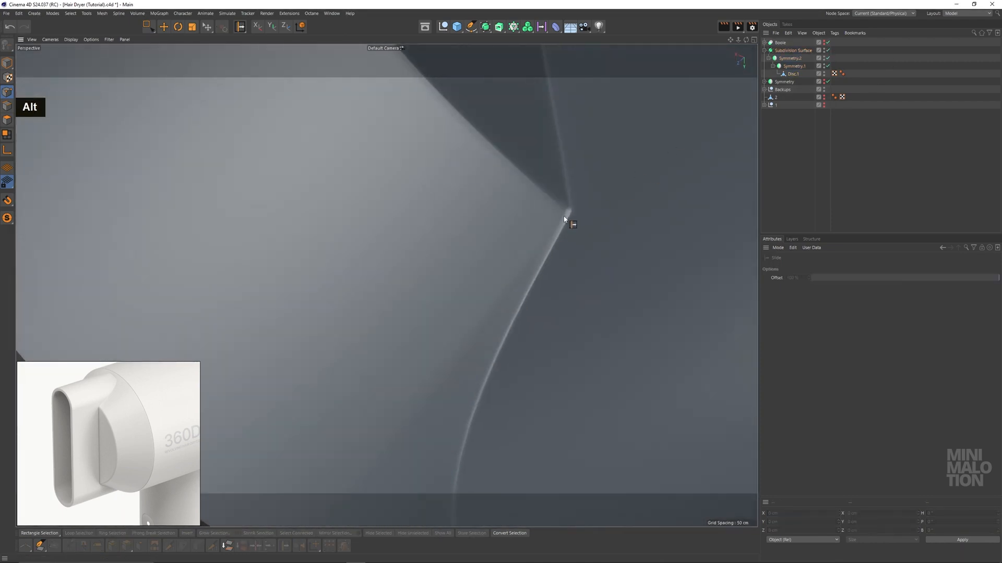
pyautogui.keyDown('alt'); pyautogui.moveTo(564, 219); pyautogui.dragTo(547, 277); pyautogui.keyUp('alt')
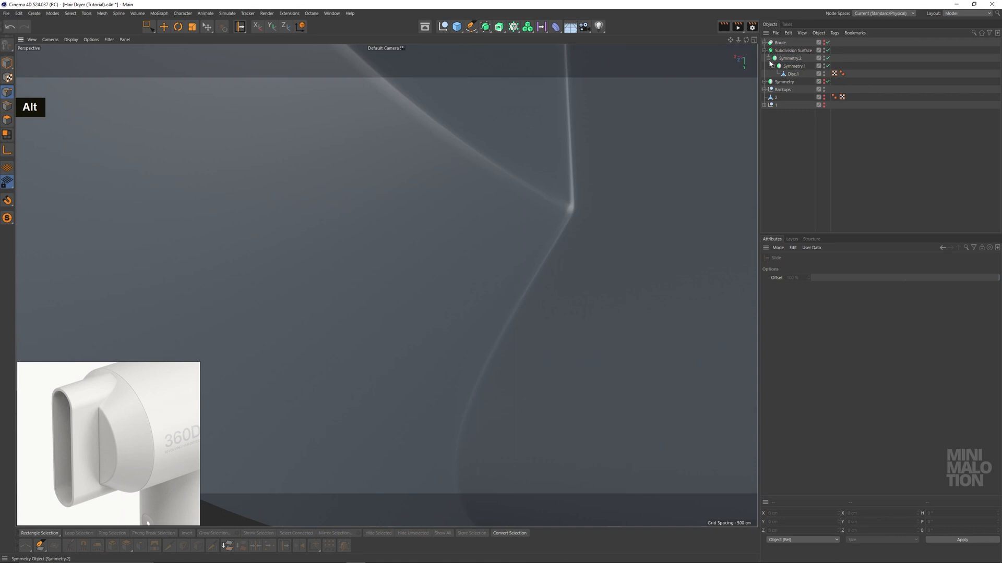
# Turn off the Subdivision Surface and examine Disc.1's loops from the seam corner to the opening's rim
pyautogui.click(827, 50)
pyautogui.scroll(3, 567, 184)
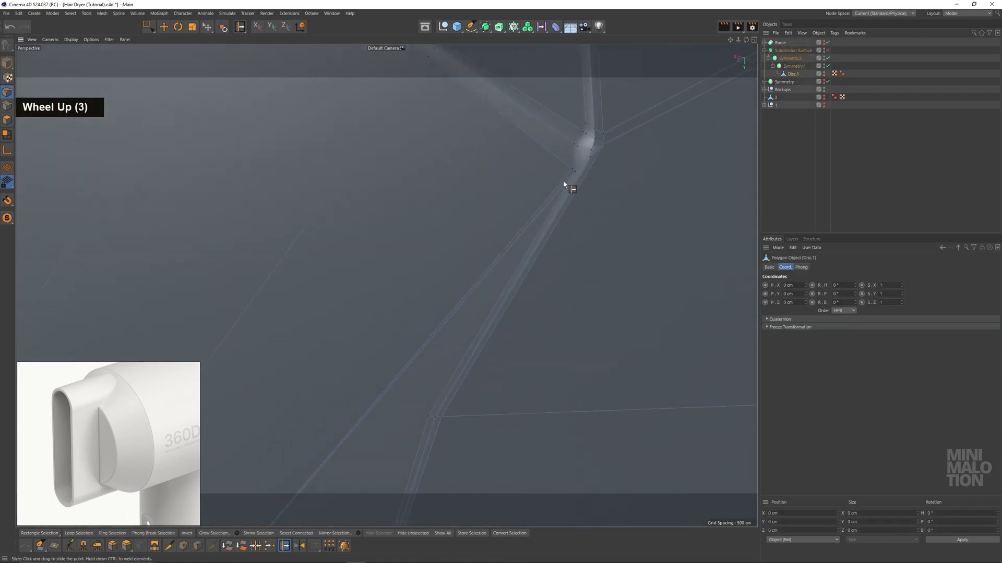
pyautogui.keyDown('alt'); pyautogui.moveTo(575, 161); pyautogui.dragTo(513, 285, button='middle'); pyautogui.keyUp('alt')
pyautogui.keyDown('alt'); pyautogui.moveTo(512, 285); pyautogui.dragTo(522, 336); pyautogui.keyUp('alt')
pyautogui.keyDown('alt'); pyautogui.moveTo(521, 336); pyautogui.dragTo(454, 244, button='middle'); pyautogui.keyUp('alt')
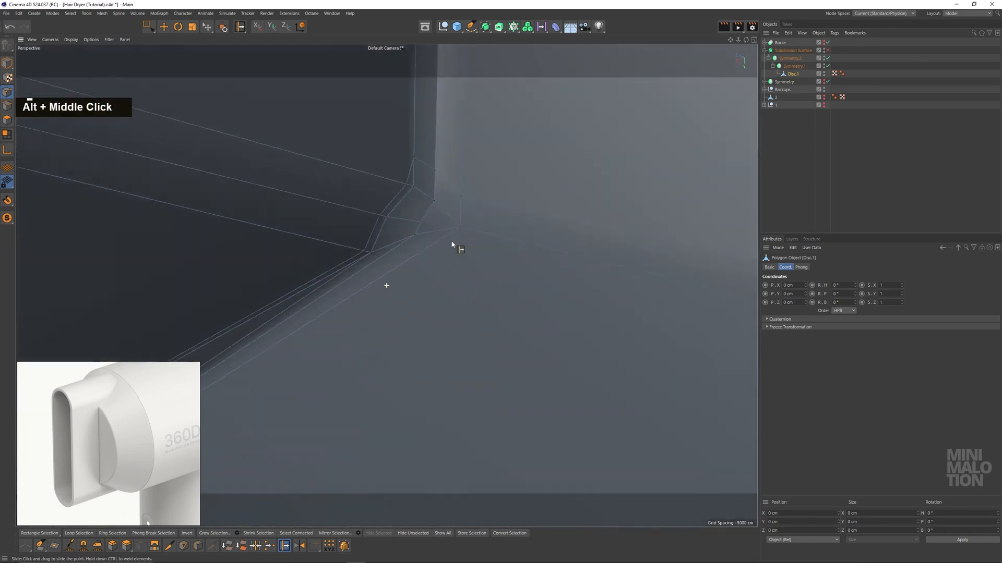
pyautogui.scroll(-2, 511, 272)
pyautogui.keyDown('alt'); pyautogui.moveTo(537, 287); pyautogui.dragTo(569, 300, button='middle'); pyautogui.keyUp('alt')
pyautogui.scroll(-5, 569, 301)
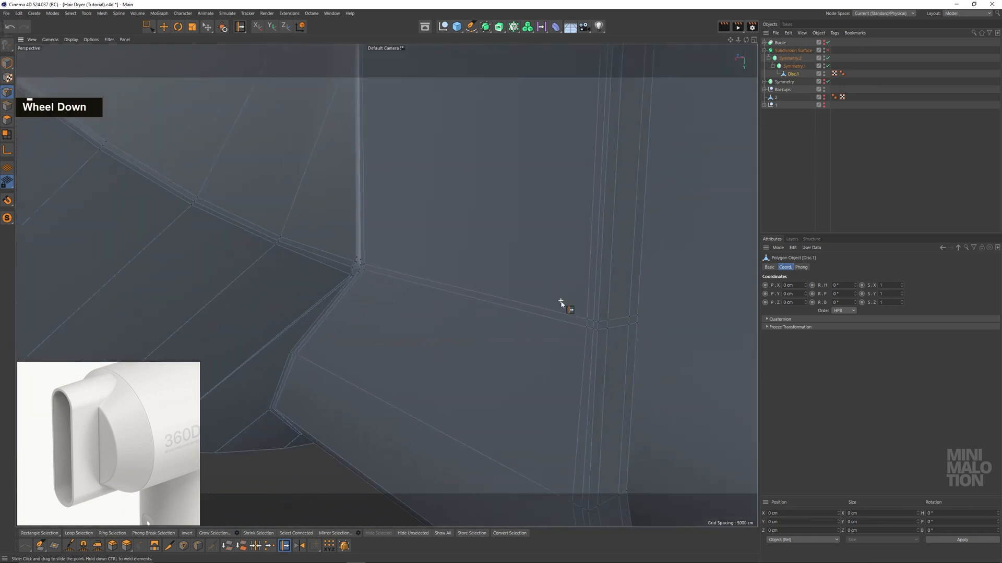
# Select the loop's points across the opening's rim and inner wall and move them along Y, away from the neighbouring loop
pyautogui.keyDown('alt'); pyautogui.moveTo(609, 308); pyautogui.dragTo(428, 219); pyautogui.keyUp('alt')
pyautogui.click(148, 27)
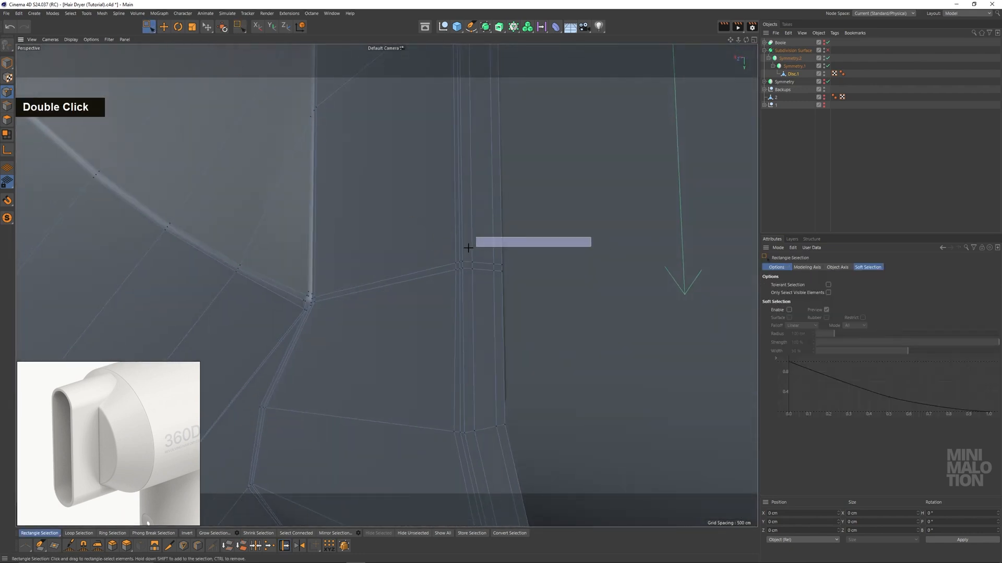
pyautogui.moveTo(416, 265); pyautogui.dragTo(416, 266)
pyautogui.keyDown('alt'); pyautogui.moveTo(487, 261); pyautogui.dragTo(407, 255); pyautogui.keyUp('alt')
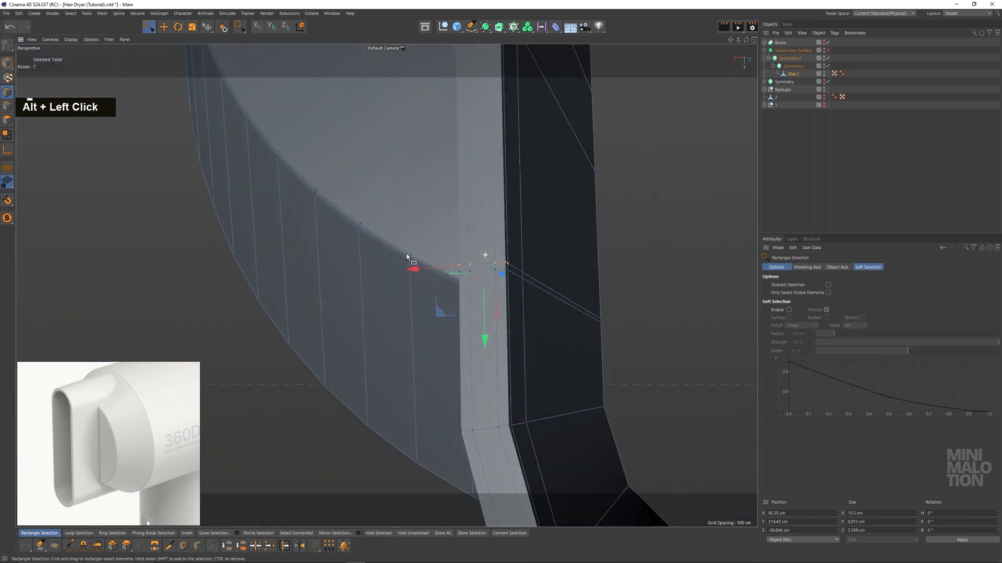
pyautogui.keyDown('alt'); pyautogui.moveTo(526, 278); pyautogui.dragTo(461, 280, button='middle'); pyautogui.keyUp('alt')
pyautogui.keyDown('alt'); pyautogui.moveTo(456, 277); pyautogui.dragTo(535, 226); pyautogui.keyUp('alt')
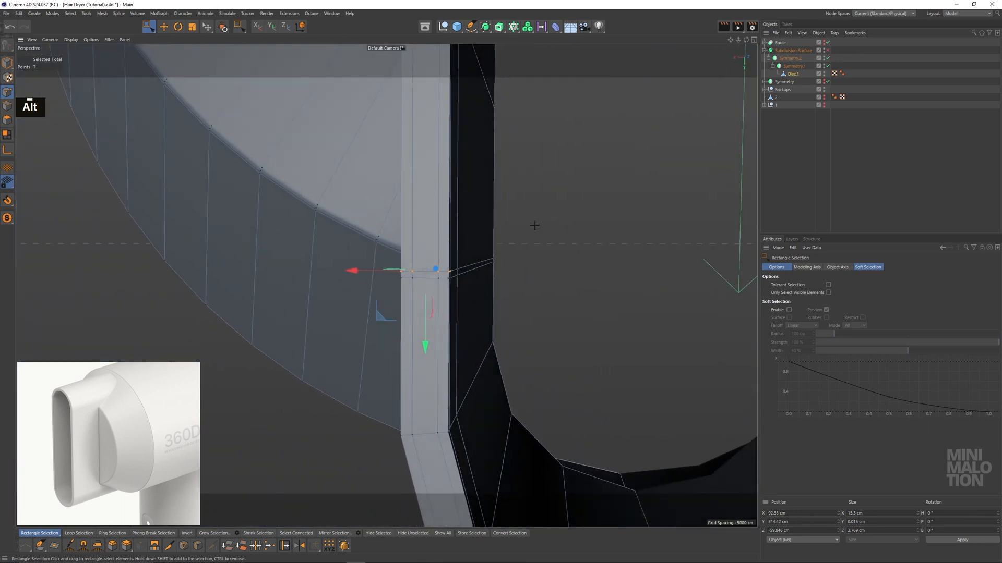
pyautogui.moveTo(490, 259); pyautogui.dragTo(489, 260)
pyautogui.keyDown('alt'); pyautogui.moveTo(486, 262); pyautogui.dragTo(462, 285); pyautogui.keyUp('alt')
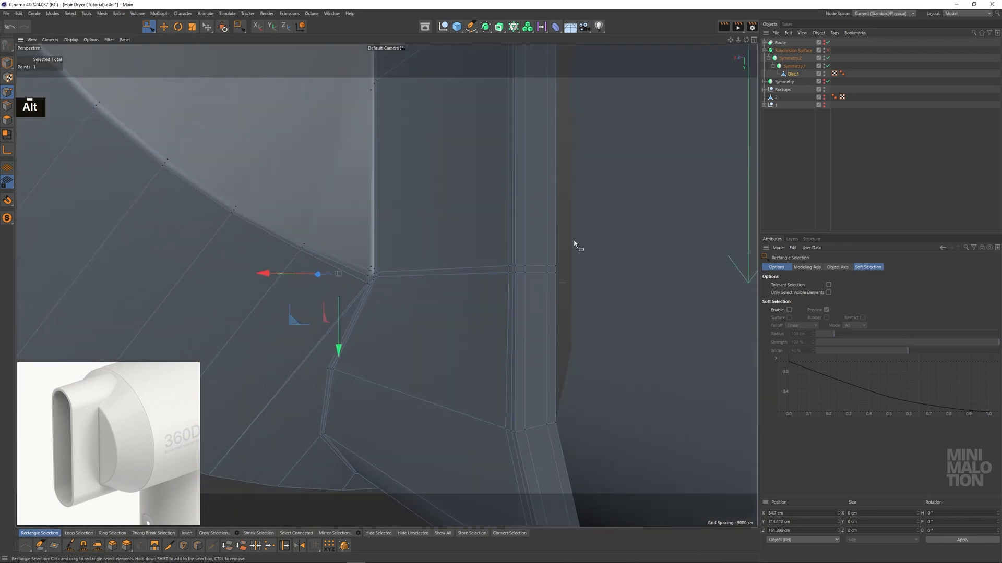
pyautogui.keyDown('alt'); pyautogui.moveTo(511, 260); pyautogui.dragTo(436, 262); pyautogui.keyUp('alt')
pyautogui.keyDown('alt'); pyautogui.moveTo(437, 262); pyautogui.dragTo(324, 264, button='middle'); pyautogui.keyUp('alt')
pyautogui.click(173, 37)
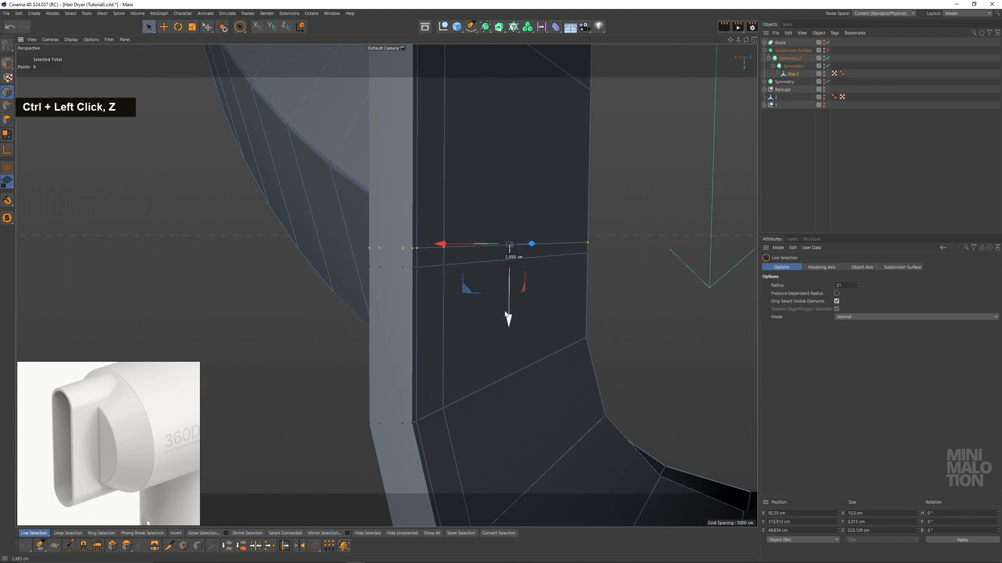
pyautogui.keyDown('alt'); pyautogui.moveTo(504, 282); pyautogui.dragTo(464, 249); pyautogui.keyUp('alt')
pyautogui.keyDown('alt'); pyautogui.moveTo(465, 249); pyautogui.dragTo(543, 260, button='middle'); pyautogui.keyUp('alt')
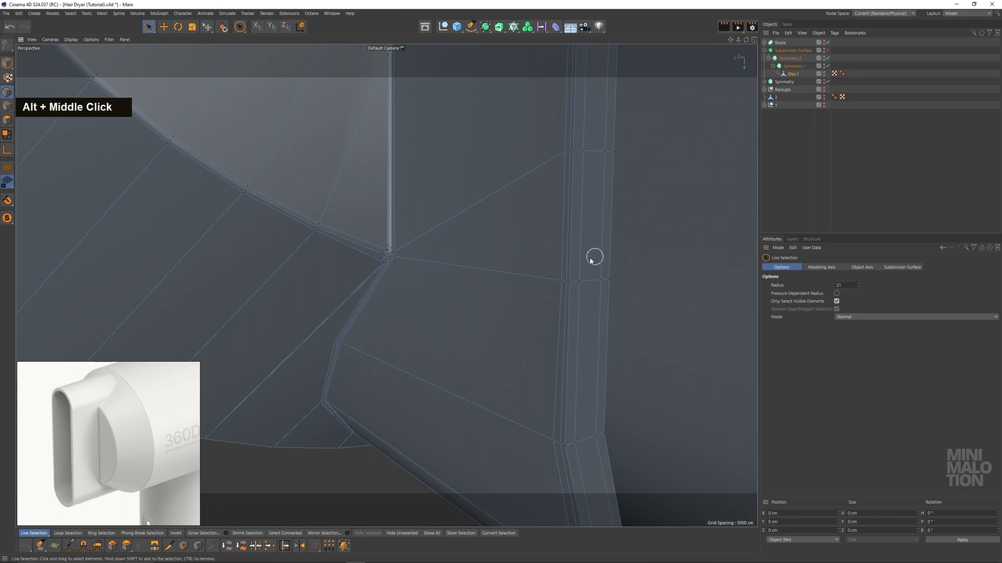
# Re-enable the Subdivision Surface and inspect the smoothed seam corner from the opening's rim and from the collar side
pyautogui.scroll(-2, 591, 260)
pyautogui.click(827, 50)
pyautogui.scroll(-2, 459, 259)
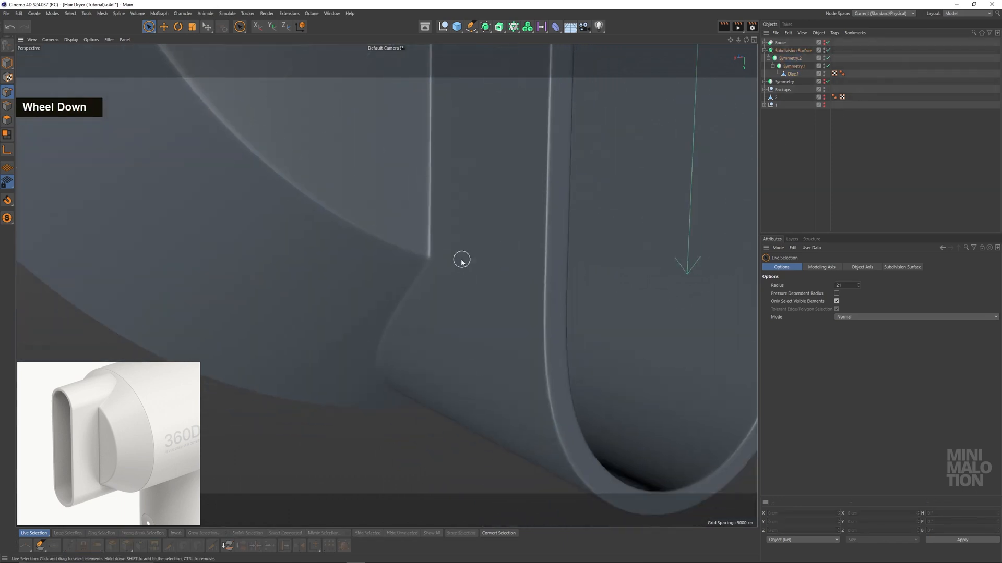
pyautogui.keyDown('alt'); pyautogui.moveTo(458, 259); pyautogui.dragTo(512, 231); pyautogui.keyUp('alt')
pyautogui.scroll(3, 405, 271)
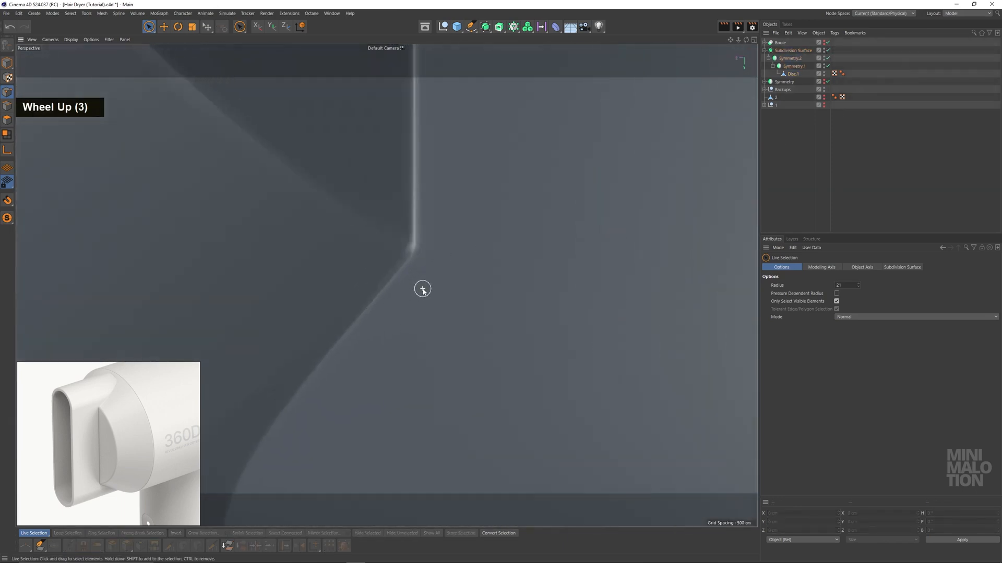
pyautogui.keyDown('alt'); pyautogui.moveTo(385, 313); pyautogui.dragTo(420, 287); pyautogui.keyUp('alt')
pyautogui.keyDown('alt'); pyautogui.moveTo(420, 286); pyautogui.dragTo(617, 223, button='middle'); pyautogui.keyUp('alt')
pyautogui.scroll(2, 568, 264)
pyautogui.keyDown('alt'); pyautogui.moveTo(568, 264); pyautogui.dragTo(579, 199); pyautogui.keyUp('alt')
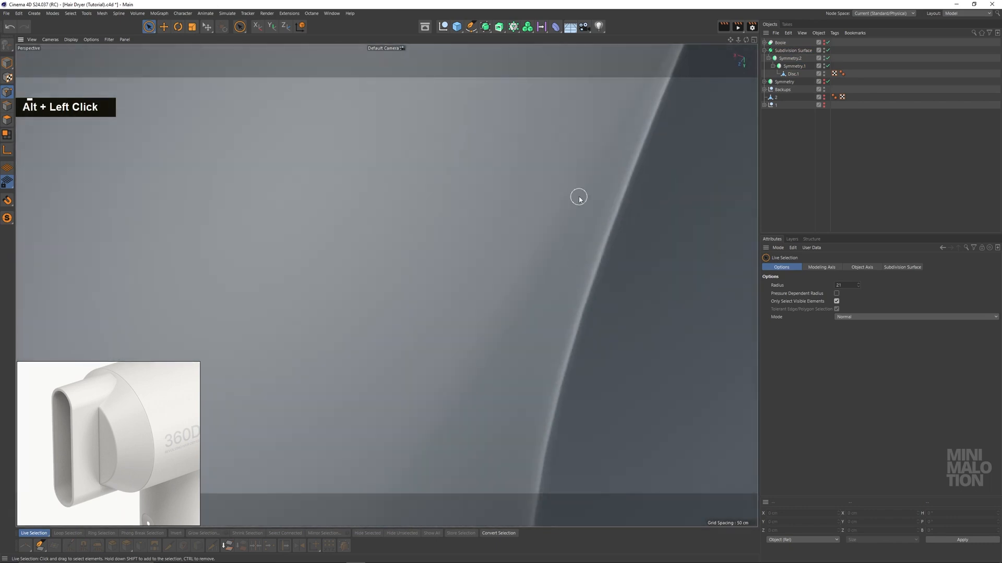
pyautogui.keyDown('alt'); pyautogui.moveTo(579, 199); pyautogui.dragTo(539, 324, button='middle'); pyautogui.keyUp('alt')
pyautogui.scroll(-3, 571, 270)
pyautogui.keyDown('alt'); pyautogui.scroll(-2, 577, 265); pyautogui.keyUp('alt')
pyautogui.scroll(-2, 575, 261)
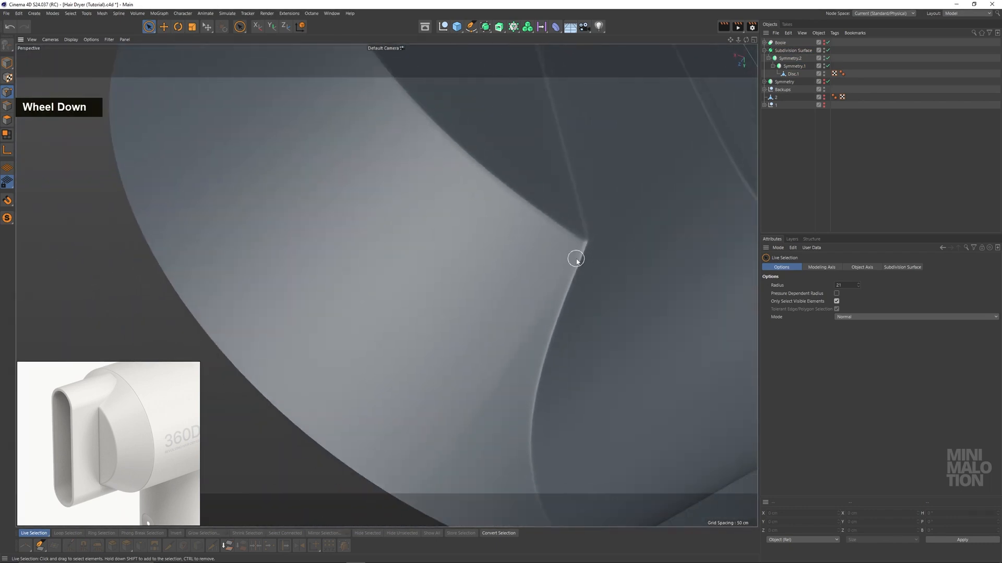
# Show the mesh lines over the shading and examine the subdivided edge flow where the collar meets the sleeve at the corner
pyautogui.press('n')
pyautogui.press('b')
pyautogui.keyDown('alt'); pyautogui.moveTo(566, 304); pyautogui.dragTo(532, 308); pyautogui.keyUp('alt')
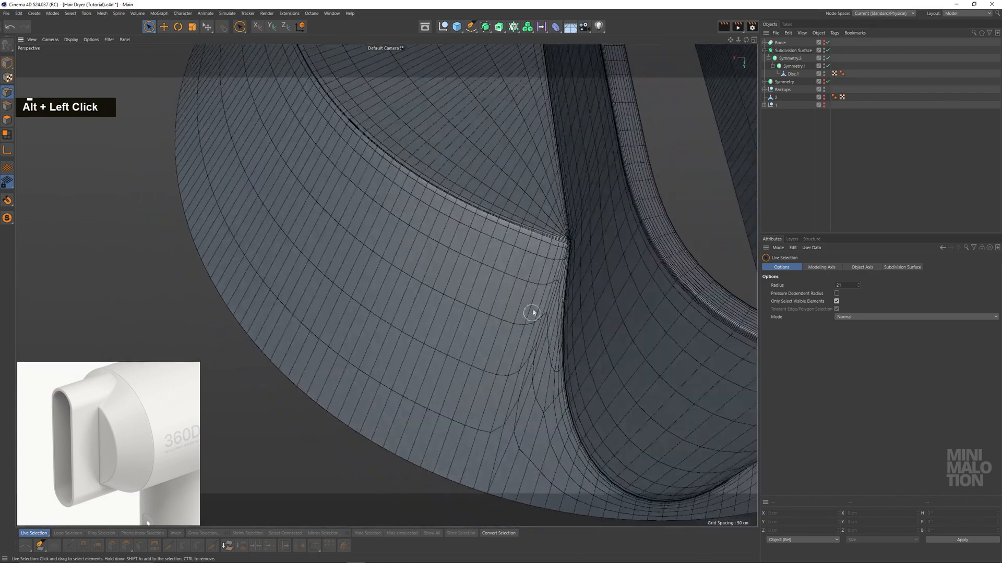
pyautogui.keyDown('alt'); pyautogui.moveTo(532, 308); pyautogui.dragTo(546, 340, button='middle'); pyautogui.keyUp('alt')
pyautogui.keyDown('alt'); pyautogui.scroll(2, 555, 304); pyautogui.keyUp('alt')
pyautogui.keyDown('alt'); pyautogui.scroll(3, 548, 308); pyautogui.keyUp('alt')
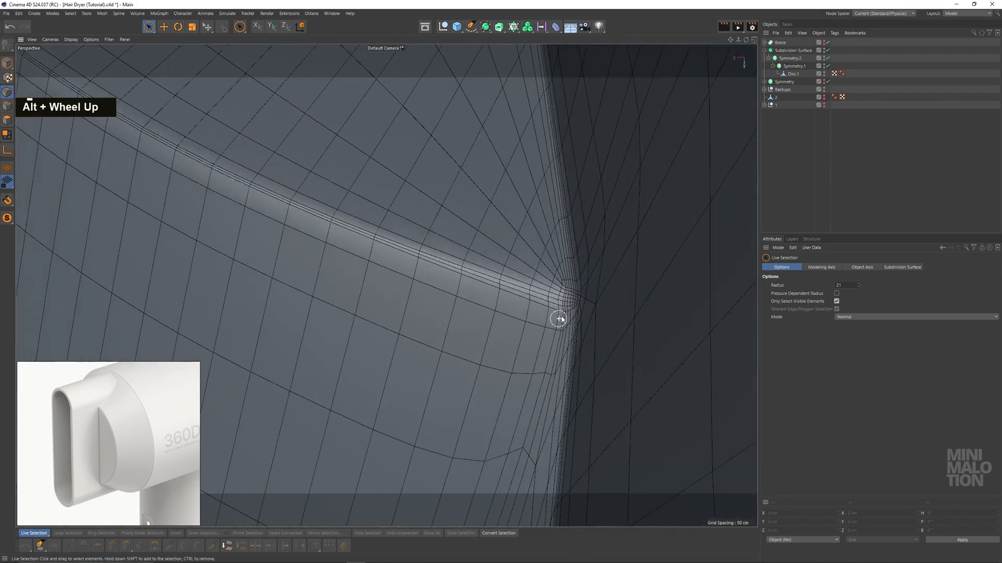
pyautogui.moveTo(562, 320)
pyautogui.keyDown('alt'); pyautogui.mouseDown()
pyautogui.moveTo(536, 320)
pyautogui.moveTo(565, 331)
pyautogui.moveTo(579, 318)
pyautogui.mouseUp(); pyautogui.keyUp('alt')
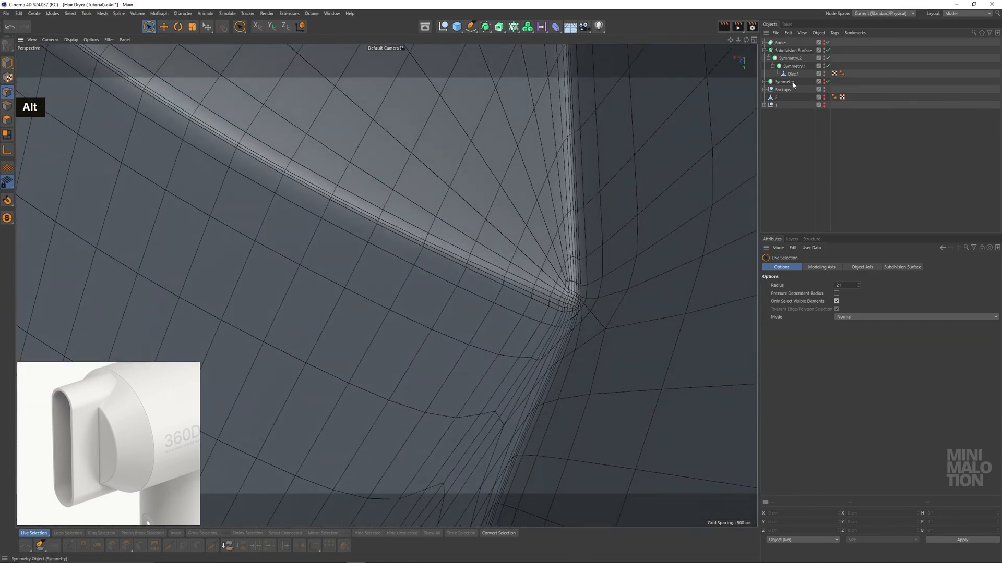
pyautogui.scroll(-5, 483, 286)
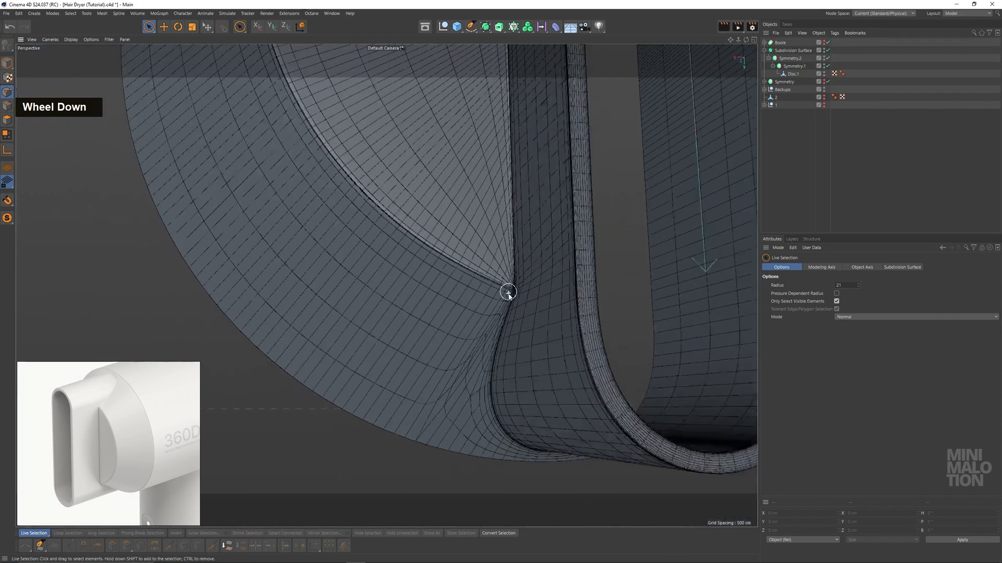
pyautogui.keyDown('alt'); pyautogui.moveTo(506, 286); pyautogui.dragTo(750, 68, button='middle'); pyautogui.keyUp('alt')
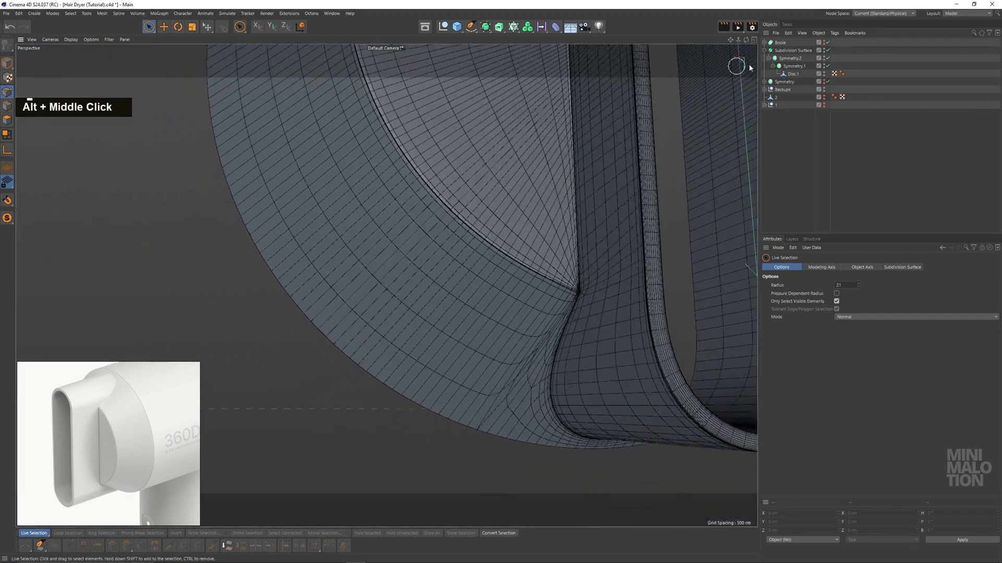
# Turn off the Subdivision Surface and, on Disc.1, use Slide to weld the loop's stray end point onto its neighbour at the seam corner
pyautogui.click(828, 50)
pyautogui.click(791, 76)
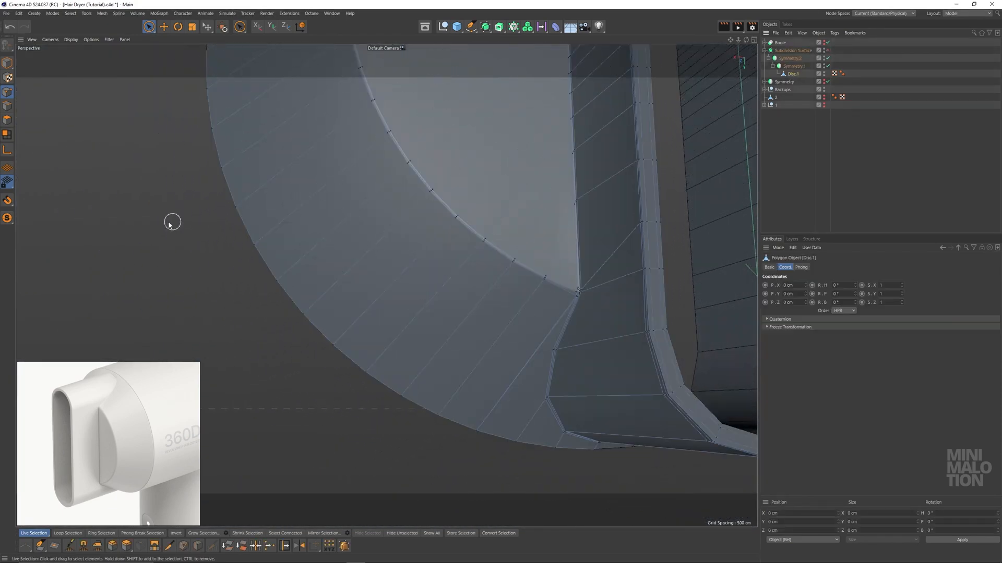
pyautogui.rightClick(155, 226)
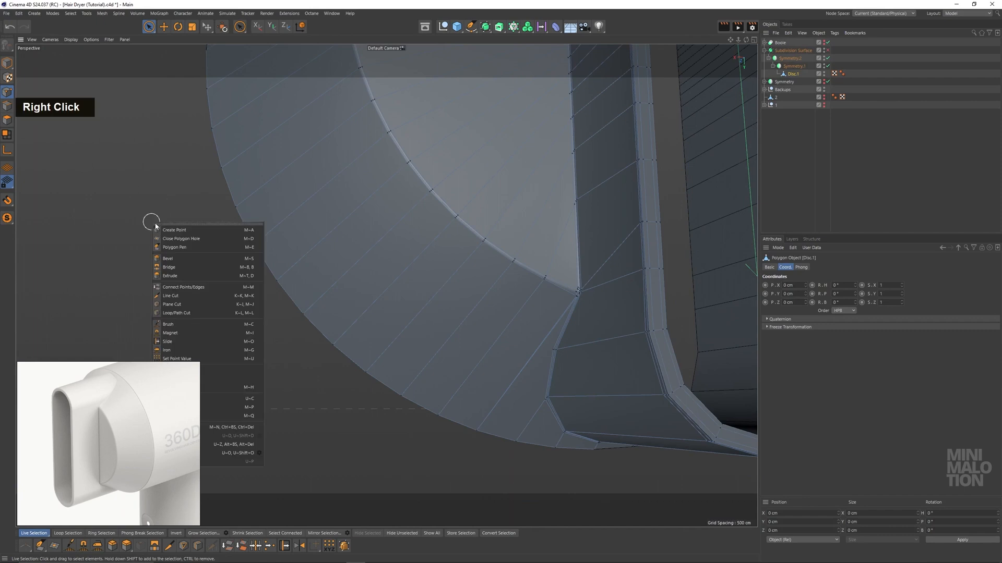
pyautogui.click(188, 313)
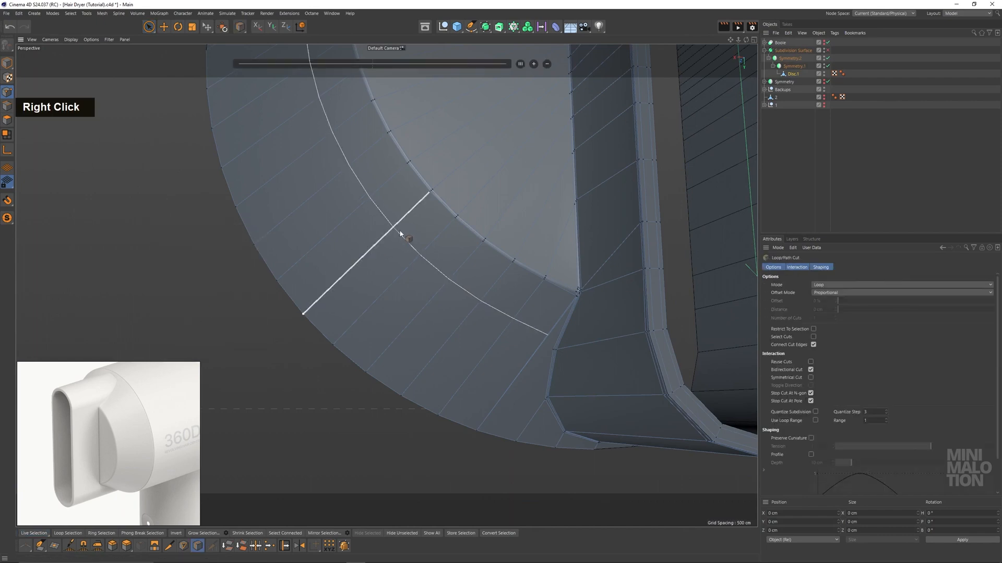
pyautogui.scroll(6, 578, 298)
pyautogui.scroll(3, 583, 308)
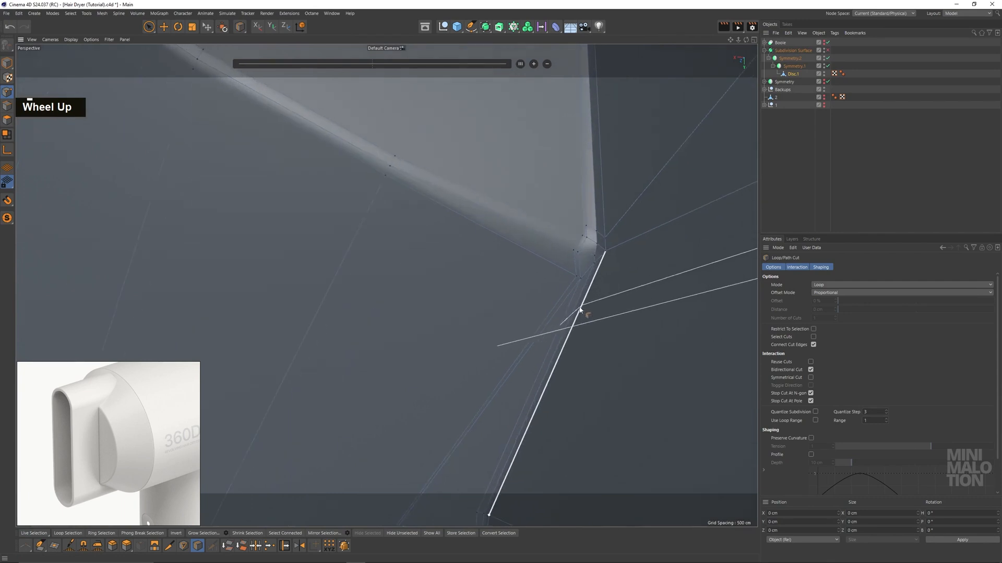
pyautogui.keyDown('alt'); pyautogui.moveTo(582, 312); pyautogui.dragTo(584, 338); pyautogui.keyUp('alt')
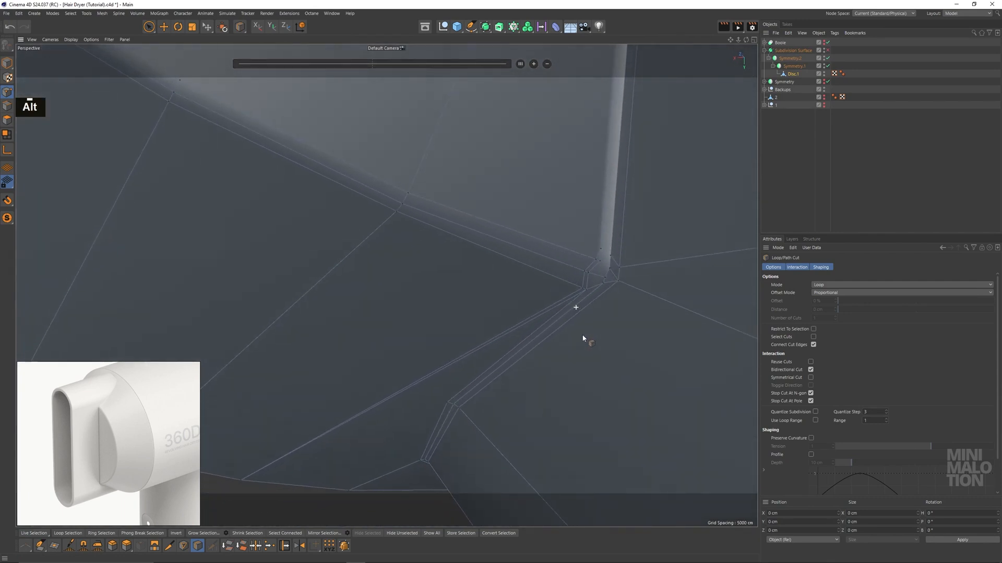
pyautogui.rightClick(477, 293)
pyautogui.click(509, 408)
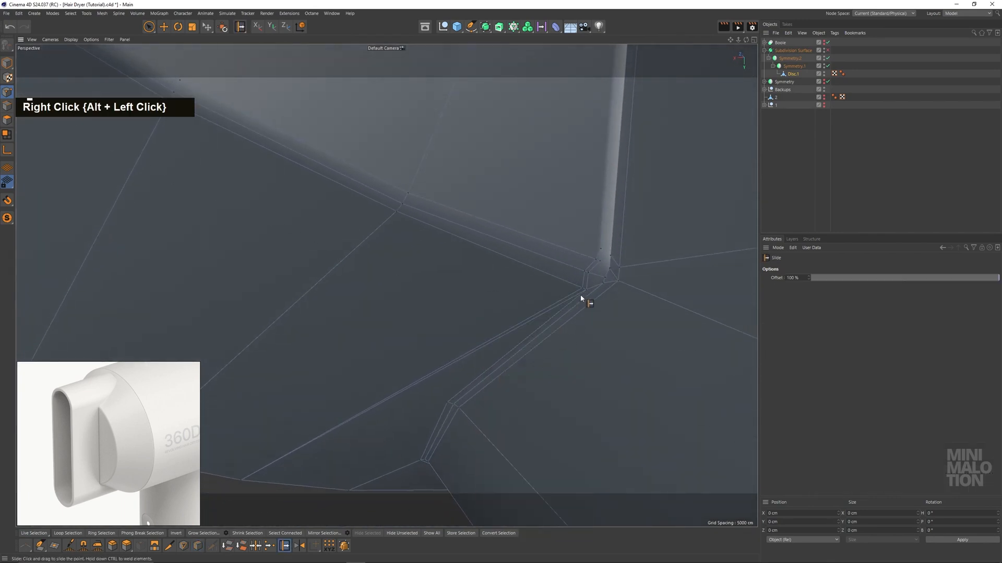
pyautogui.keyDown('ctrl'); pyautogui.click(580, 288); pyautogui.keyUp('ctrl')
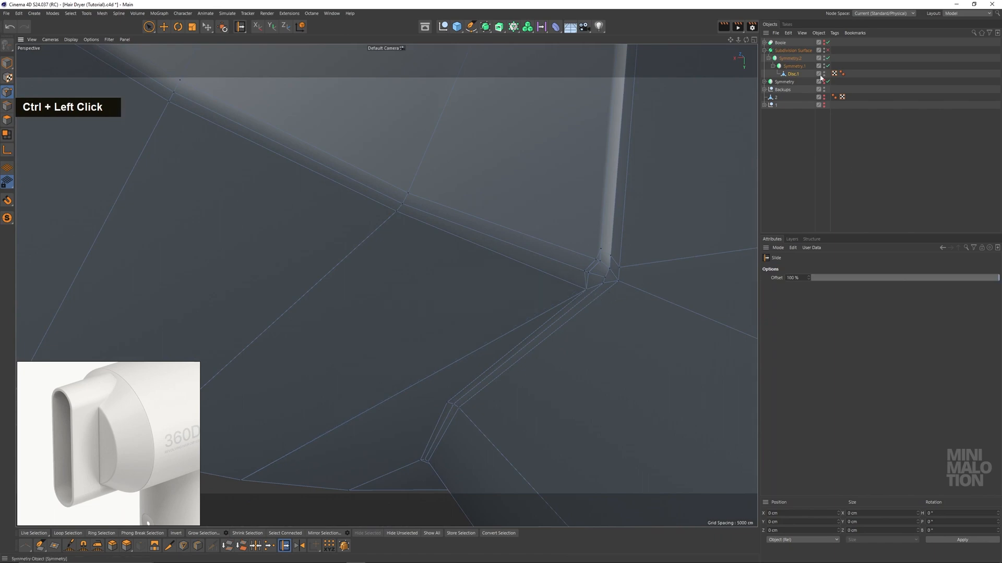
# Re-enable the Subdivision Surface, hide the mesh lines and check the smoothed corner and the sleeve's rounded end
pyautogui.click(828, 51)
pyautogui.click(804, 141)
pyautogui.scroll(1, 543, 271)
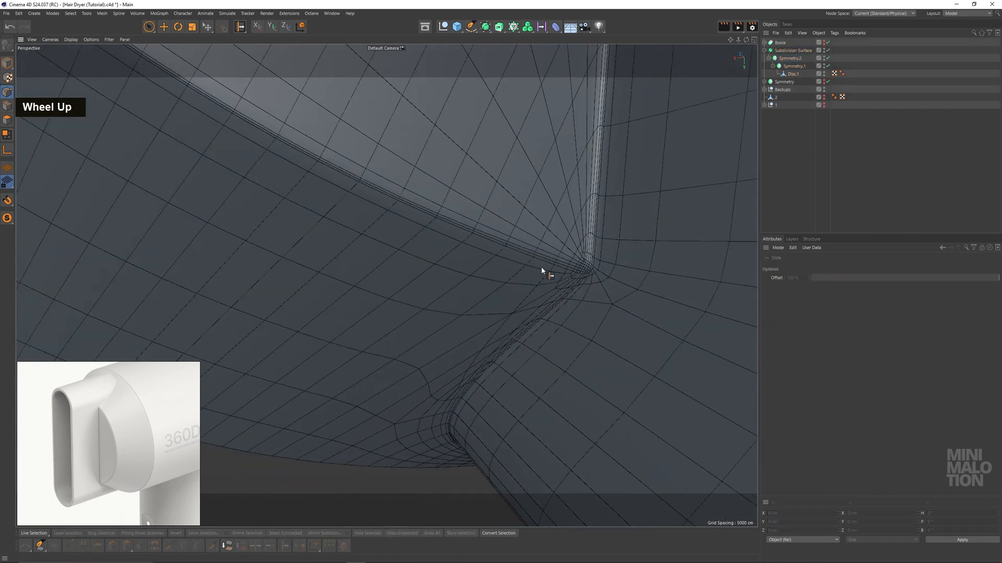
pyautogui.scroll(2, 542, 271)
pyautogui.scroll(-1, 597, 279)
pyautogui.keyDown('alt'); pyautogui.moveTo(595, 280); pyautogui.dragTo(580, 240); pyautogui.keyUp('alt')
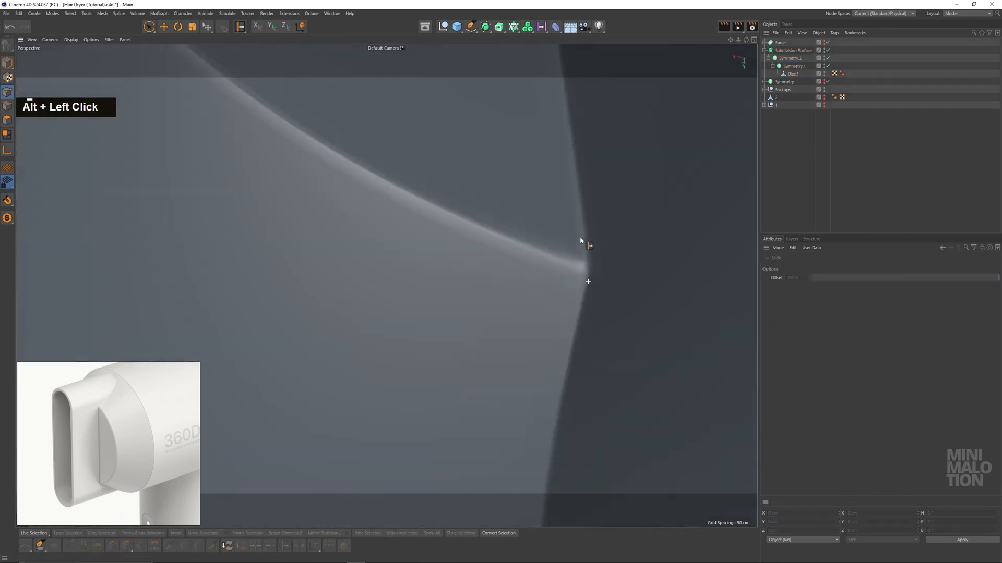
pyautogui.scroll(-3, 581, 284)
pyautogui.keyDown('alt'); pyautogui.moveTo(600, 349); pyautogui.dragTo(577, 303, button='middle'); pyautogui.keyUp('alt')
pyautogui.moveTo(577, 302)
pyautogui.keyDown('alt'); pyautogui.mouseDown()
pyautogui.moveTo(532, 281)
pyautogui.moveTo(559, 260)
pyautogui.moveTo(576, 287)
pyautogui.mouseUp(); pyautogui.keyUp('alt')
pyautogui.keyDown('alt'); pyautogui.scroll(-2, 571, 267); pyautogui.keyUp('alt')
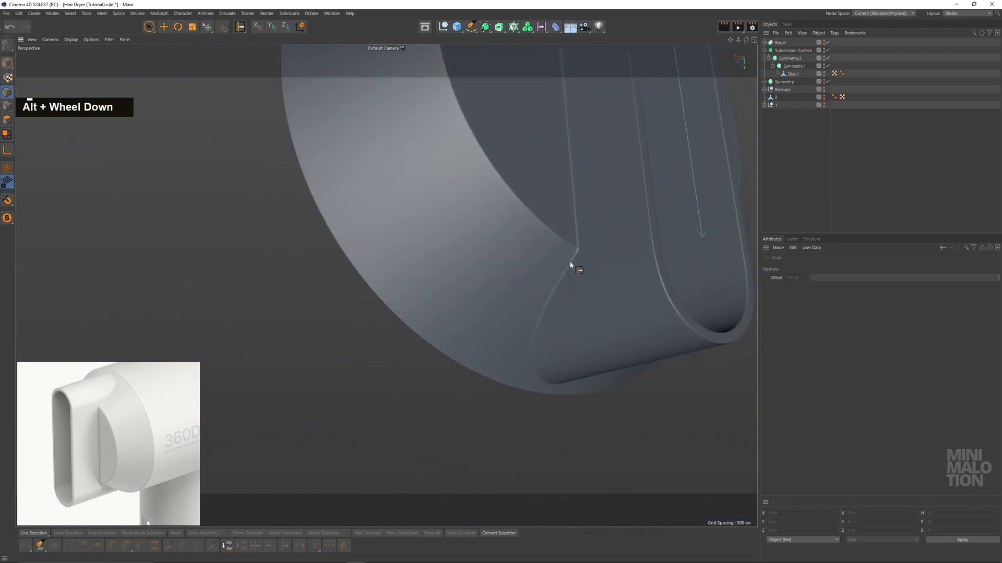
pyautogui.keyDown('alt'); pyautogui.moveTo(571, 267); pyautogui.dragTo(541, 358, button='middle'); pyautogui.keyUp('alt')
pyautogui.keyDown('alt'); pyautogui.moveTo(541, 358); pyautogui.dragTo(510, 374); pyautogui.keyUp('alt')
pyautogui.keyDown('alt'); pyautogui.moveTo(532, 308); pyautogui.dragTo(376, 260); pyautogui.keyUp('alt')
pyautogui.keyDown('alt'); pyautogui.scroll(3, 536, 190); pyautogui.keyUp('alt')
pyautogui.keyDown('alt'); pyautogui.moveTo(536, 190); pyautogui.dragTo(518, 269, button='middle'); pyautogui.keyUp('alt')
pyautogui.keyDown('alt'); pyautogui.moveTo(519, 268); pyautogui.dragTo(535, 250); pyautogui.keyUp('alt')
# Try Loop/Path cuts on Disc.1 across the collar beside the sleeve's rounded end and around the sleeve, and undo them
pyautogui.click(793, 74)
pyautogui.rightClick(608, 91)
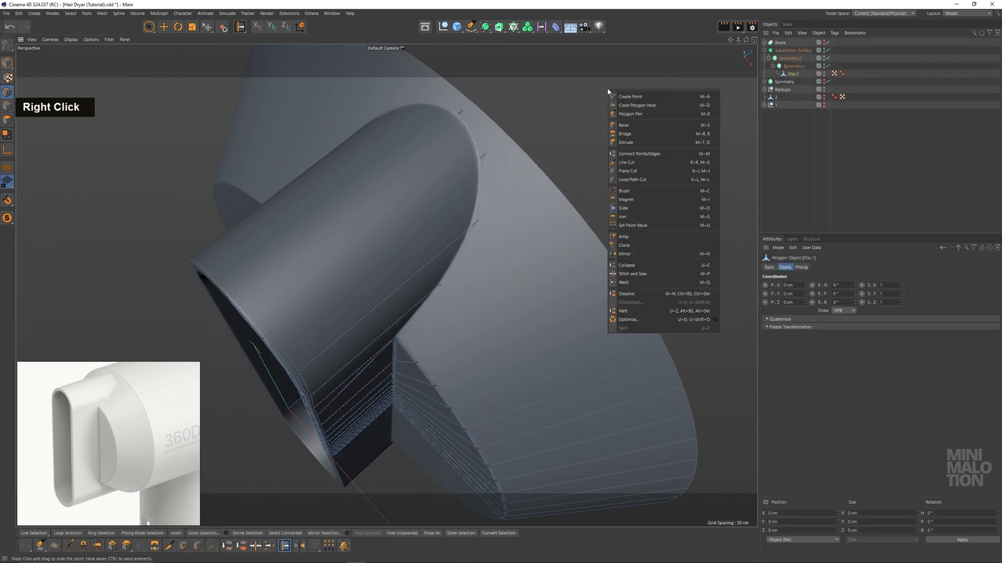
pyautogui.click(632, 179)
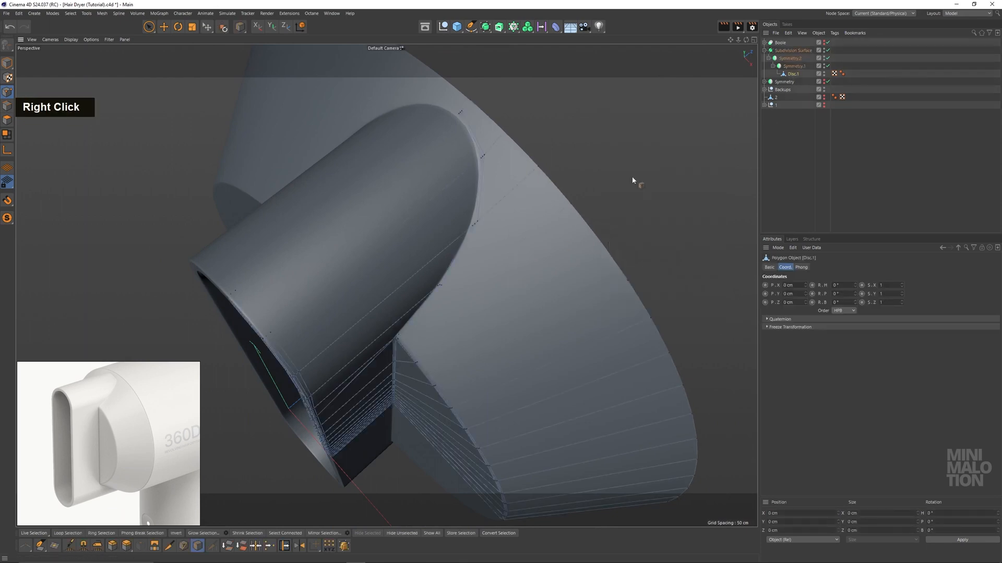
pyautogui.keyDown('alt'); pyautogui.moveTo(504, 201); pyautogui.dragTo(559, 217); pyautogui.keyUp('alt')
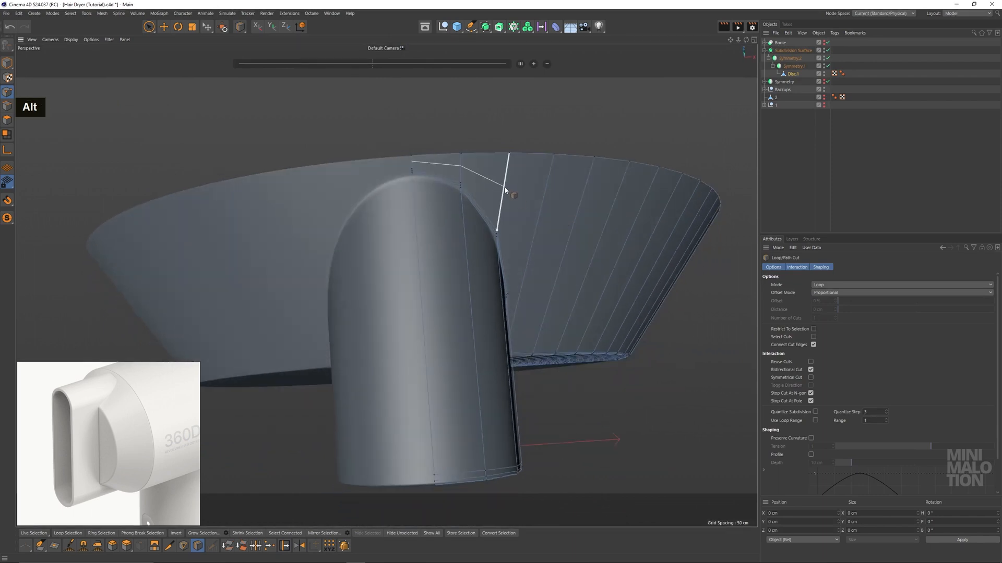
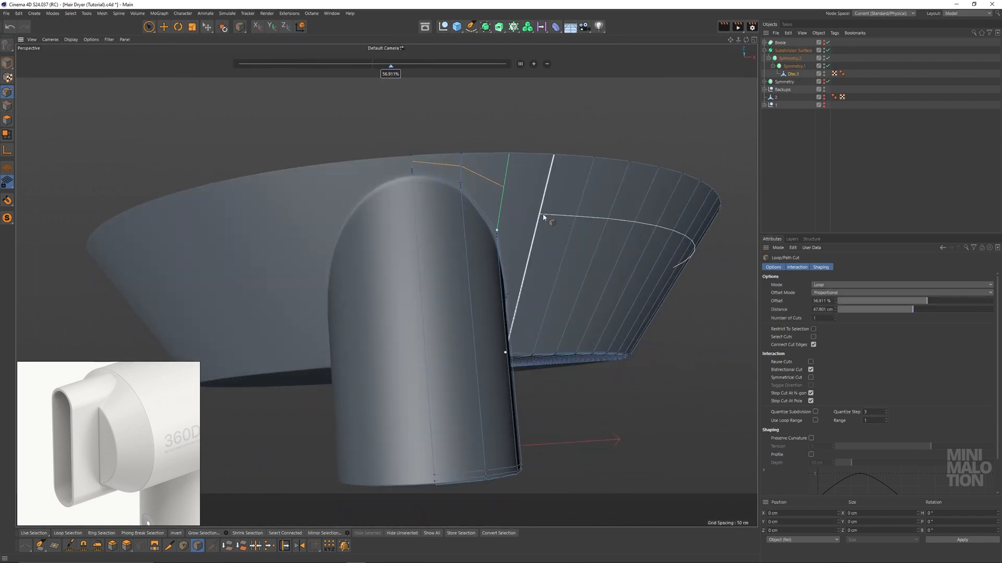
pyautogui.keyDown('alt'); pyautogui.moveTo(543, 224); pyautogui.dragTo(550, 180); pyautogui.keyUp('alt')
pyautogui.hotkey('ctrl', 'z')
pyautogui.hotkey('ctrl', 'z')
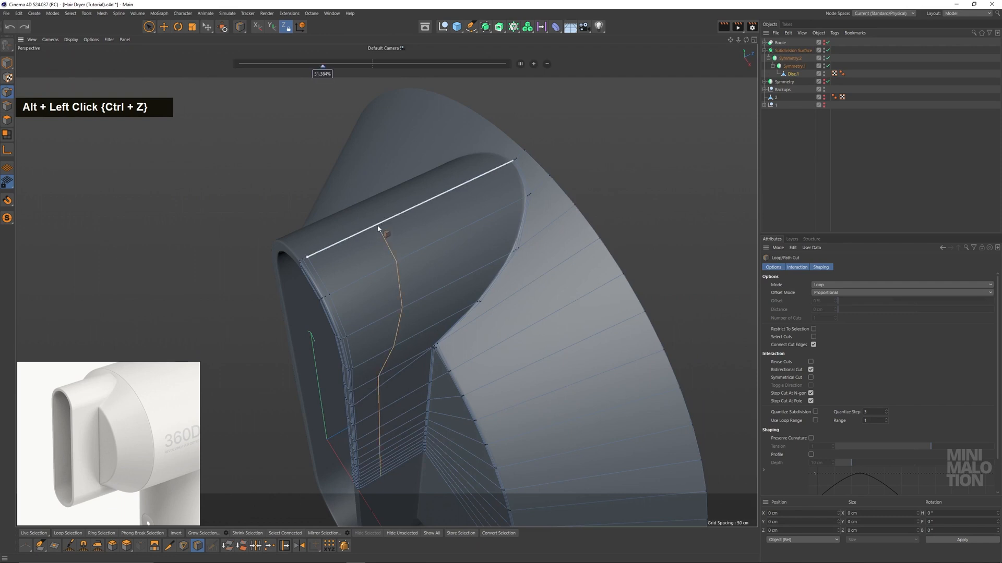
pyautogui.keyDown('alt'); pyautogui.moveTo(378, 228); pyautogui.dragTo(555, 197); pyautogui.keyUp('alt')
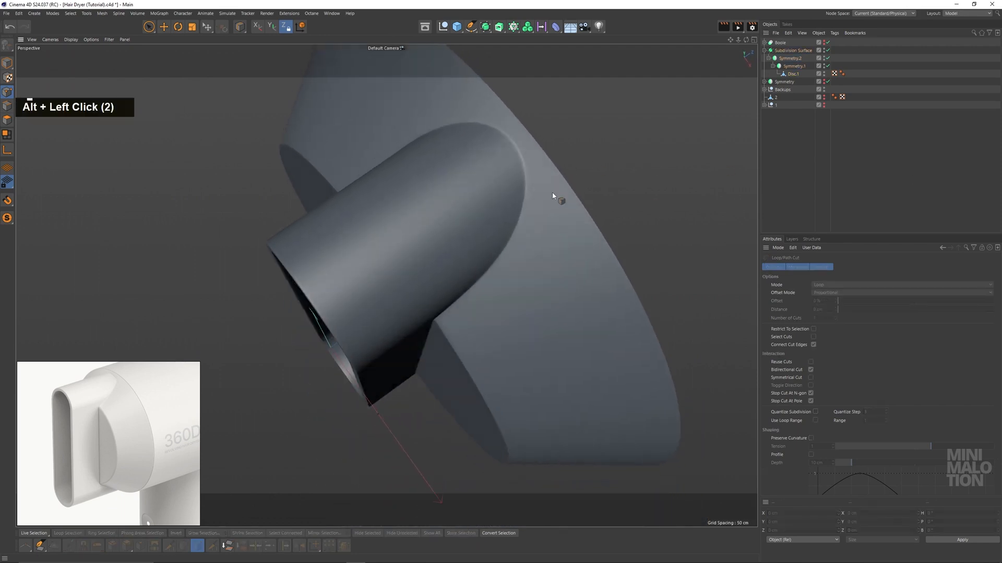
pyautogui.hotkey('ctrl', 'z')
# Switch to Live Selection, deselect the objects and inspect the whole smoothed nozzle from the front and side
pyautogui.click(163, 27)
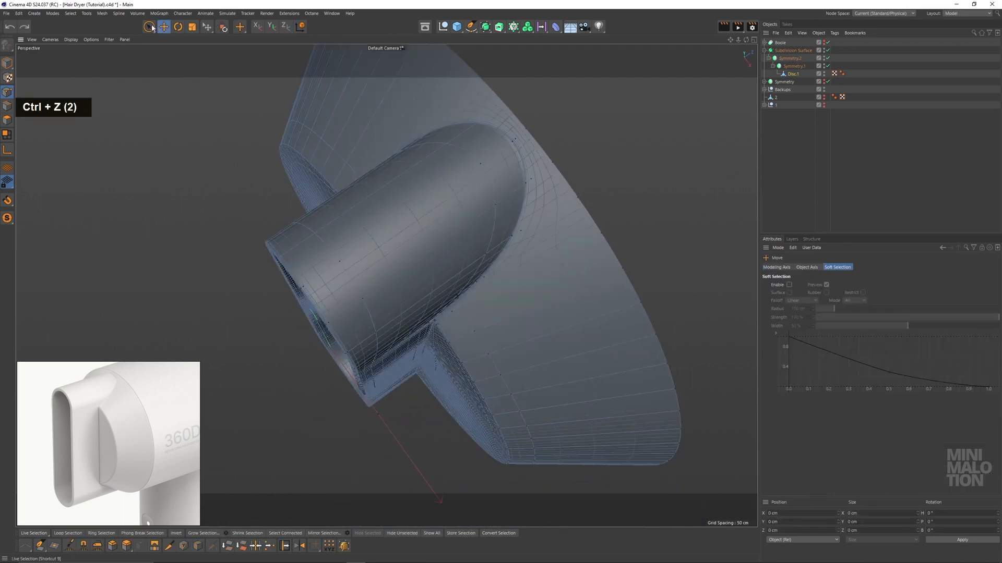
pyautogui.click(149, 27)
pyautogui.moveTo(922, 148); pyautogui.dragTo(985, 205)
pyautogui.scroll(1, 548, 271)
pyautogui.keyDown('alt'); pyautogui.moveTo(553, 302); pyautogui.dragTo(534, 261); pyautogui.keyUp('alt')
pyautogui.keyDown('alt'); pyautogui.scroll(-1, 533, 261); pyautogui.keyUp('alt')
pyautogui.keyDown('alt'); pyautogui.moveTo(533, 262); pyautogui.dragTo(556, 198, button='middle'); pyautogui.keyUp('alt')
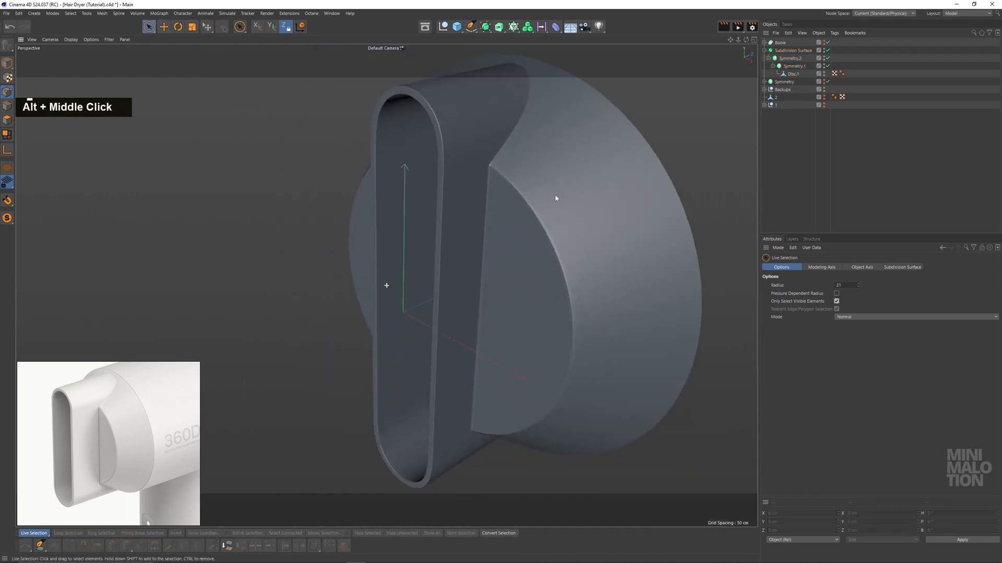
pyautogui.keyDown('alt'); pyautogui.moveTo(556, 198); pyautogui.dragTo(530, 246); pyautogui.keyUp('alt')
pyautogui.keyDown('alt'); pyautogui.moveTo(530, 245); pyautogui.dragTo(541, 292, button='middle'); pyautogui.keyUp('alt')
pyautogui.scroll(-5, 511, 283)
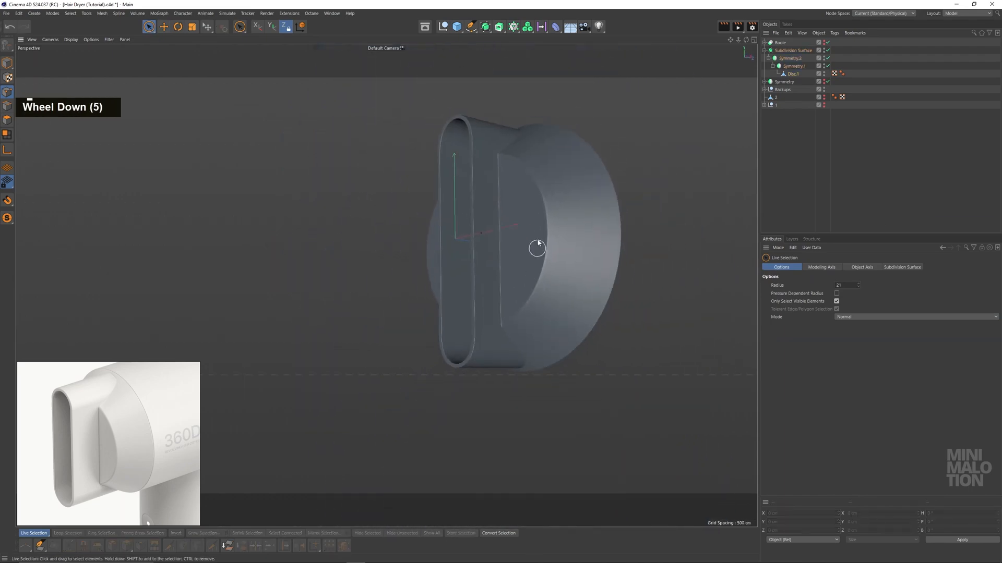
pyautogui.keyDown('alt'); pyautogui.moveTo(530, 242); pyautogui.dragTo(488, 253, button='middle'); pyautogui.keyUp('alt')
pyautogui.keyDown('alt'); pyautogui.moveTo(488, 253); pyautogui.dragTo(513, 276); pyautogui.keyUp('alt')
pyautogui.keyDown('alt'); pyautogui.scroll(2, 522, 234); pyautogui.keyUp('alt')
pyautogui.scroll(2, 522, 233)
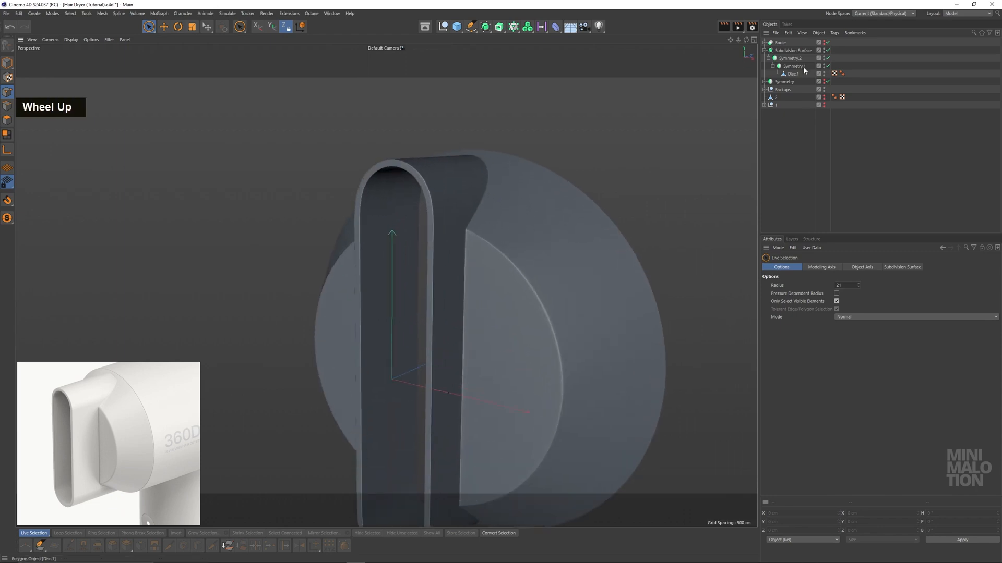
# Select the edge loop on the collar's outer rim of Disc.1 and, with the Subdivision Surface off, extrude it about 6 cm along Z
pyautogui.click(793, 74)
pyautogui.keyDown('alt'); pyautogui.moveTo(476, 186); pyautogui.dragTo(399, 201); pyautogui.keyUp('alt')
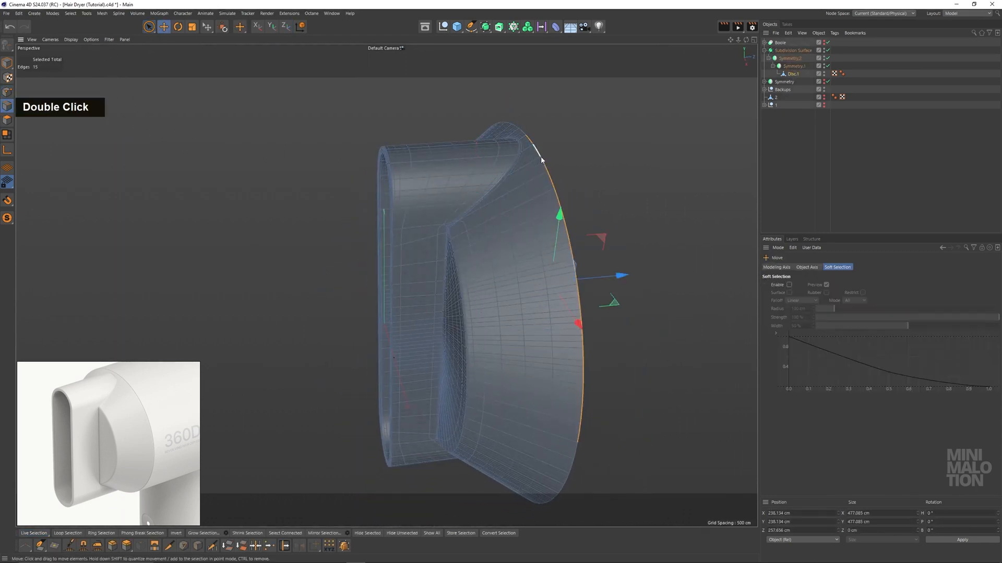
pyautogui.keyDown('alt'); pyautogui.moveTo(541, 160); pyautogui.dragTo(607, 282); pyautogui.keyUp('alt')
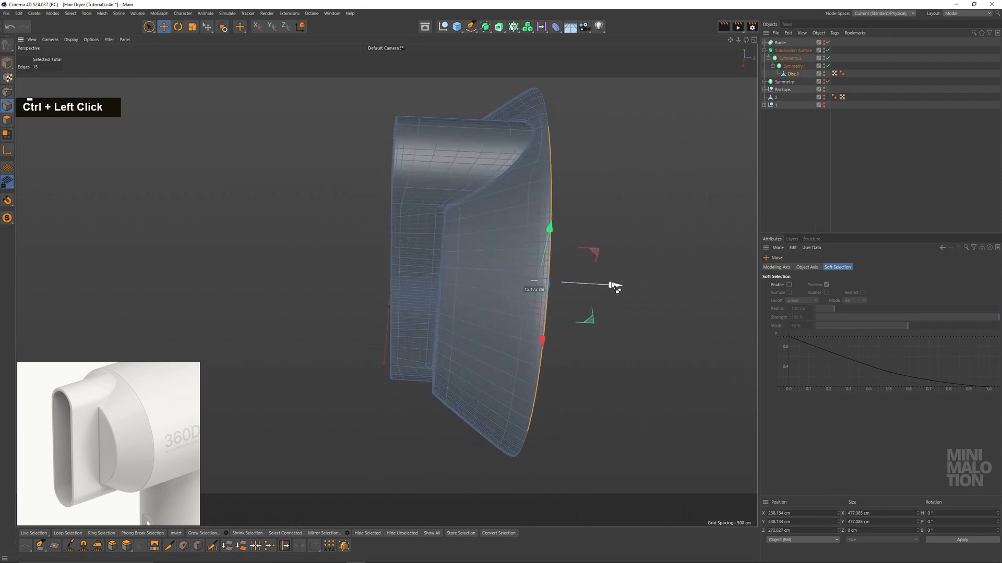
pyautogui.click(828, 50)
pyautogui.scroll(3, 585, 282)
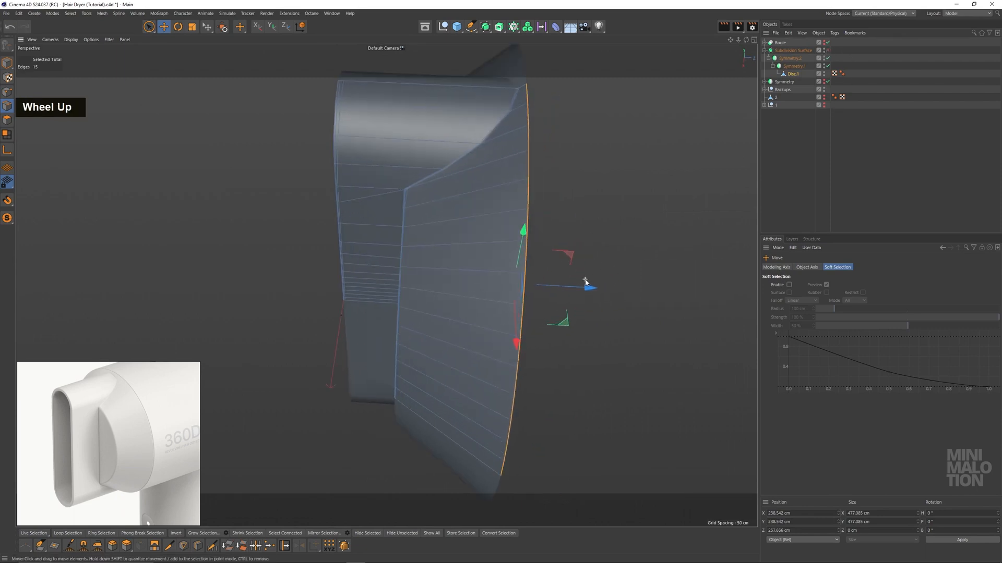
pyautogui.keyDown('ctrl'); pyautogui.moveTo(590, 288); pyautogui.dragTo(371, 204); pyautogui.keyUp('ctrl')
# Move the extruded rim edge loop of the collar on Disc.1 back along Z to about 261.1 cm
pyautogui.scroll(3, 629, 180)
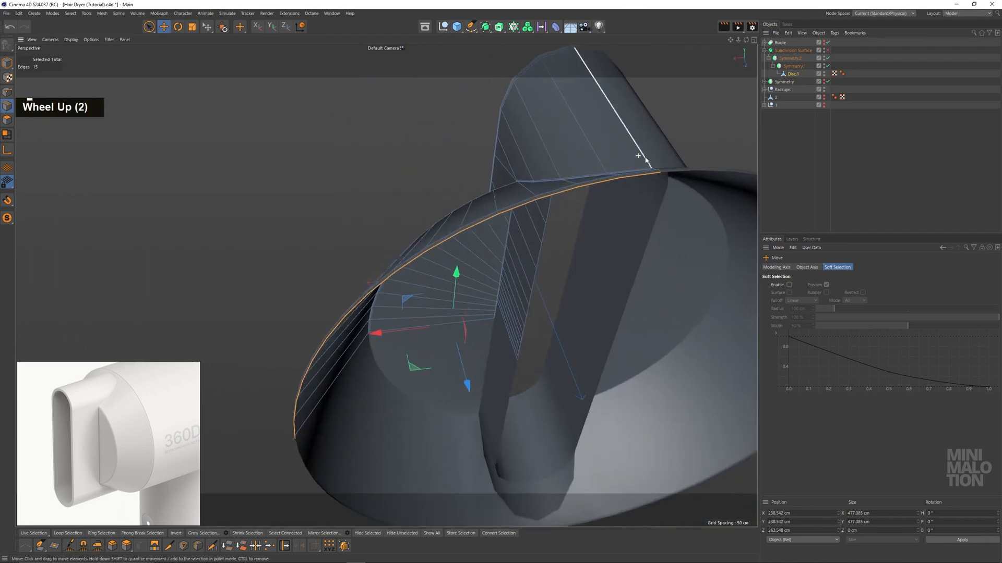
pyautogui.keyDown('alt'); pyautogui.moveTo(629, 180); pyautogui.dragTo(637, 184); pyautogui.keyUp('alt')
pyautogui.keyDown('alt'); pyautogui.moveTo(637, 183); pyautogui.dragTo(543, 161, button='middle'); pyautogui.keyUp('alt')
pyautogui.keyDown('alt'); pyautogui.moveTo(543, 162); pyautogui.dragTo(564, 204); pyautogui.keyUp('alt')
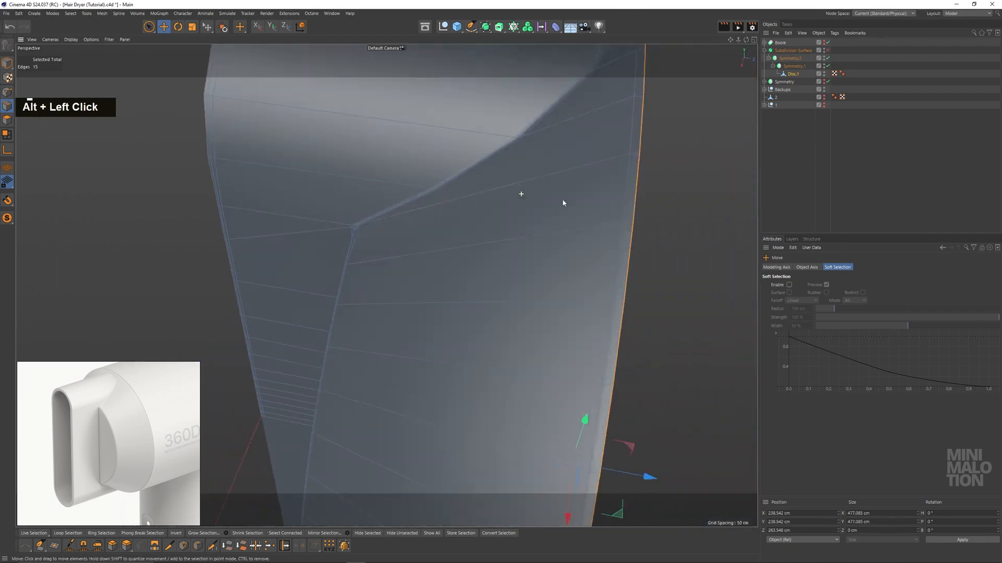
pyautogui.keyDown('alt'); pyautogui.moveTo(564, 204); pyautogui.dragTo(480, 164, button='middle'); pyautogui.keyUp('alt')
pyautogui.scroll(-5, 497, 202)
pyautogui.keyDown('alt'); pyautogui.moveTo(496, 202); pyautogui.dragTo(495, 155); pyautogui.keyUp('alt')
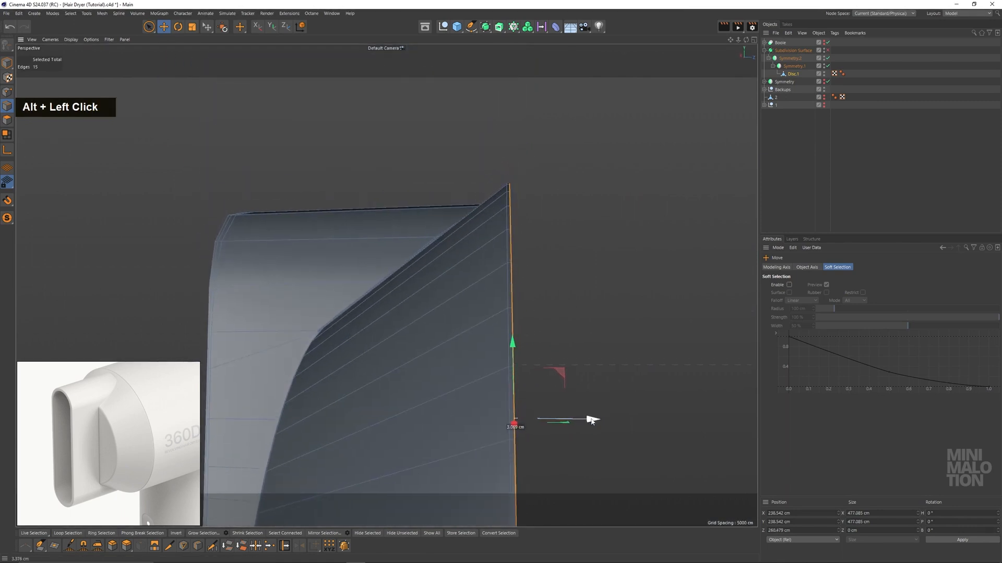
pyautogui.keyDown('alt'); pyautogui.moveTo(490, 337); pyautogui.dragTo(388, 265, button='middle'); pyautogui.keyUp('alt')
pyautogui.keyDown('alt'); pyautogui.moveTo(387, 264); pyautogui.dragTo(454, 291); pyautogui.keyUp('alt')
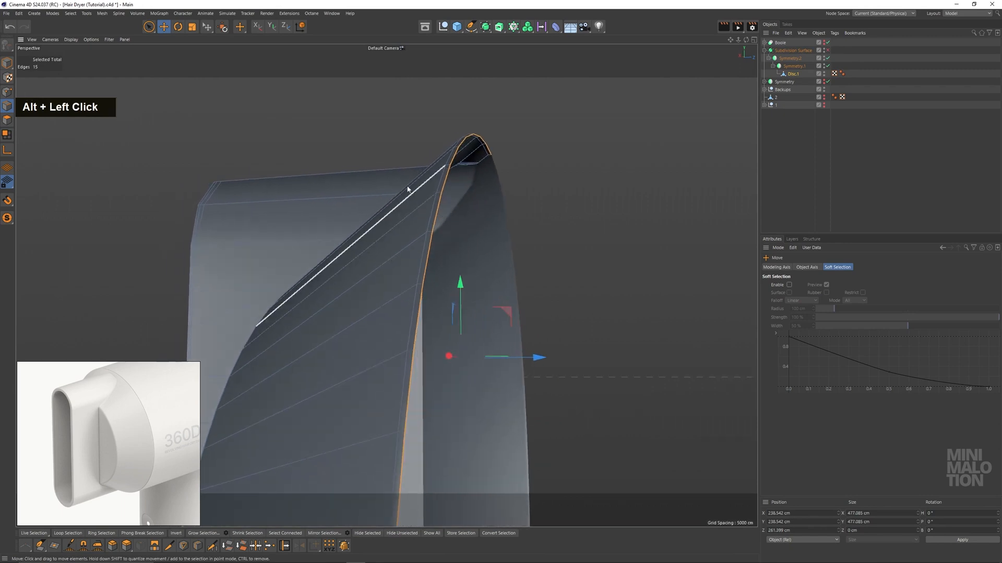
# Extrude the collar's rim edge loop inward with an offset of about -6.8 cm and inspect the new lip
pyautogui.rightClick(265, 82)
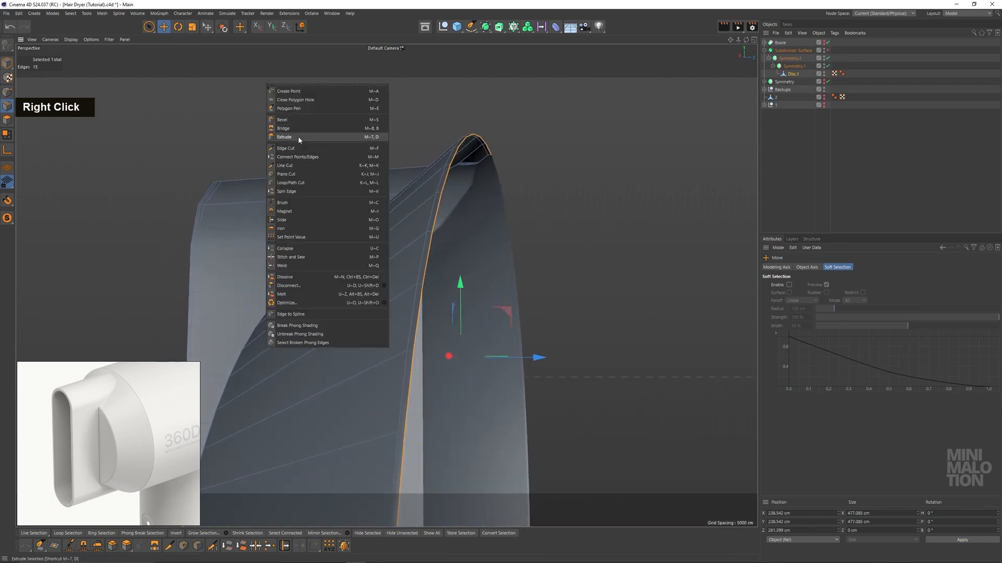
pyautogui.click(300, 136)
pyautogui.moveTo(300, 136); pyautogui.dragTo(292, 136)
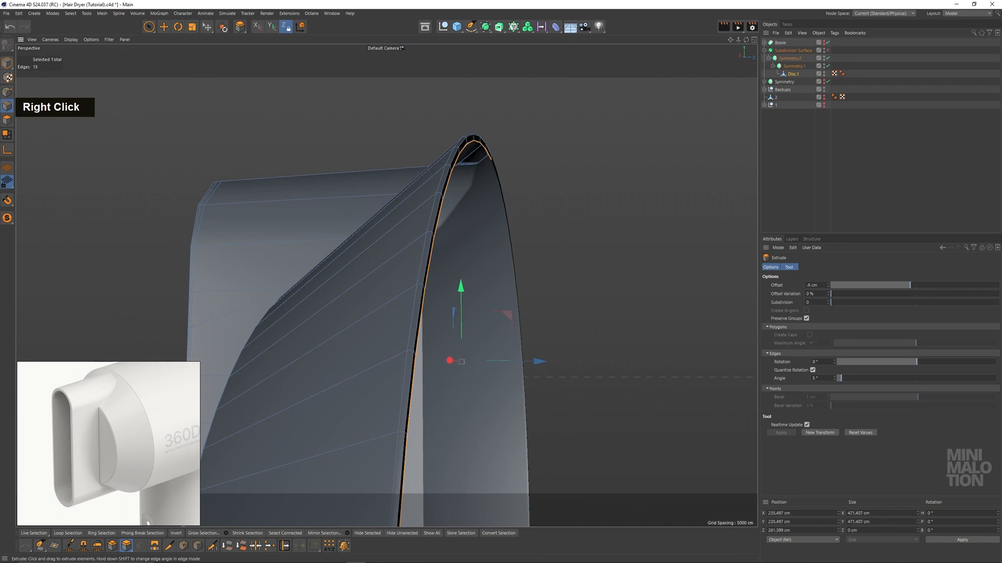
pyautogui.keyDown('alt'); pyautogui.moveTo(484, 212); pyautogui.dragTo(398, 302); pyautogui.keyUp('alt')
pyautogui.keyDown('alt'); pyautogui.moveTo(398, 302); pyautogui.dragTo(438, 250, button='middle'); pyautogui.keyUp('alt')
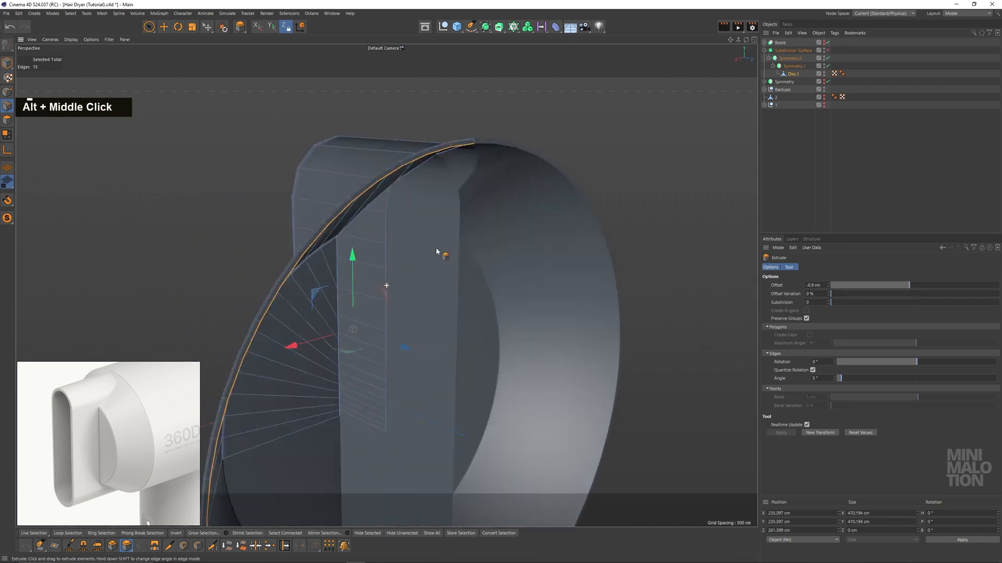
pyautogui.keyDown('alt'); pyautogui.moveTo(438, 251); pyautogui.dragTo(394, 268); pyautogui.keyUp('alt')
# Clear the edge selection and add supporting Loop/Path cuts close to the collar's outer rim on Disc.1
pyautogui.click(149, 26)
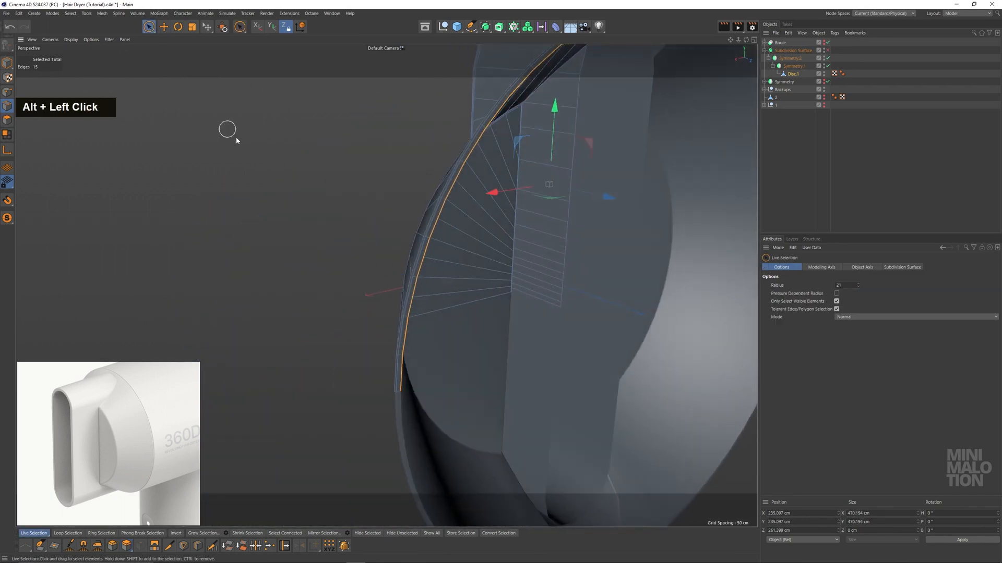
pyautogui.click(228, 130)
pyautogui.scroll(5, 427, 205)
pyautogui.keyDown('alt'); pyautogui.moveTo(427, 222); pyautogui.dragTo(502, 164); pyautogui.keyUp('alt')
pyautogui.rightClick(611, 187)
pyautogui.click(641, 287)
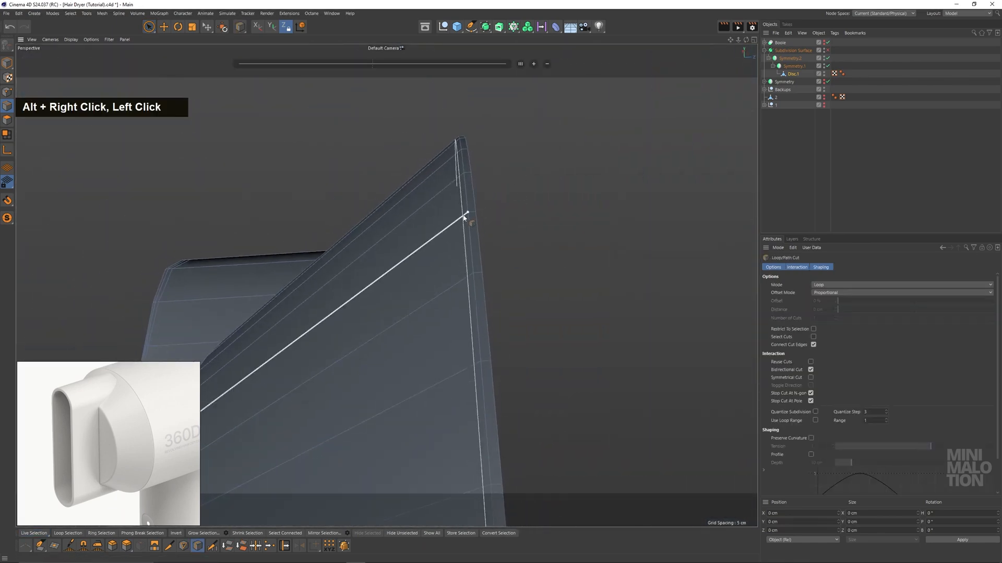
pyautogui.moveTo(463, 218)
pyautogui.keyDown('alt'); pyautogui.mouseDown()
pyautogui.moveTo(438, 230)
pyautogui.moveTo(467, 224)
pyautogui.moveTo(346, 226)
pyautogui.moveTo(465, 208)
pyautogui.moveTo(647, 249)
pyautogui.moveTo(634, 208)
pyautogui.moveTo(468, 215)
pyautogui.mouseUp(); pyautogui.keyUp('alt')
pyautogui.scroll(1, 324, 255)
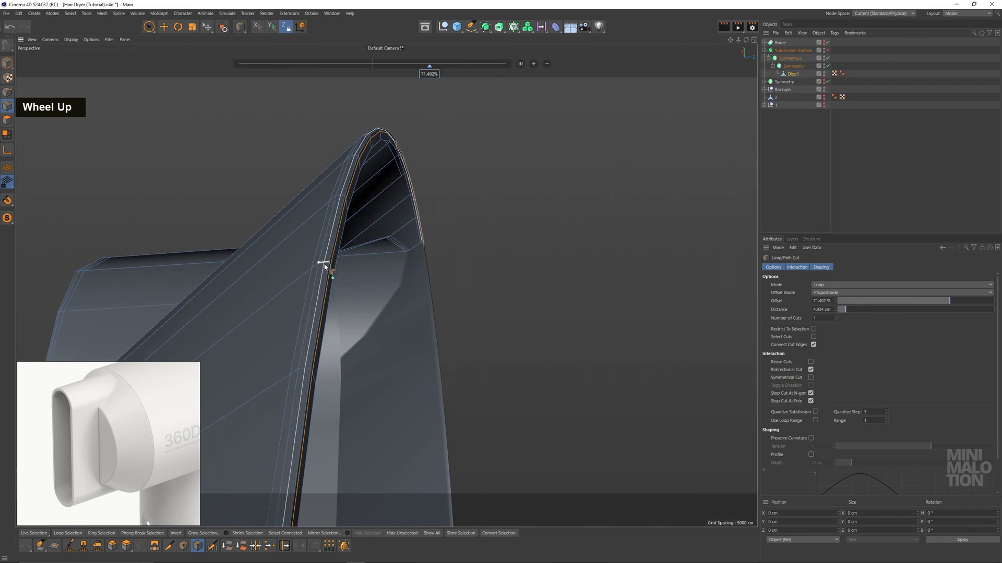
# Deselect the objects, enable the Subdivision Surface and examine the smoothed rim and collar with and without mesh lines
pyautogui.click(900, 187)
pyautogui.scroll(-2, 340, 269)
pyautogui.keyDown('alt'); pyautogui.moveTo(341, 269); pyautogui.dragTo(470, 212, button='middle'); pyautogui.keyUp('alt')
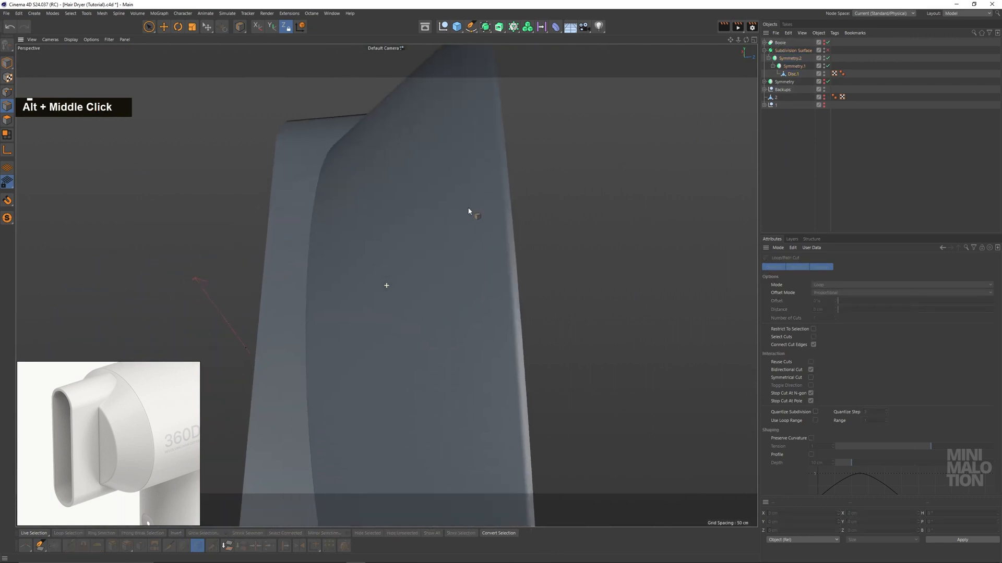
pyautogui.keyDown('alt'); pyautogui.moveTo(470, 213); pyautogui.dragTo(506, 316); pyautogui.keyUp('alt')
pyautogui.scroll(-1, 507, 317)
pyautogui.scroll(-2, 506, 317)
pyautogui.click(826, 50)
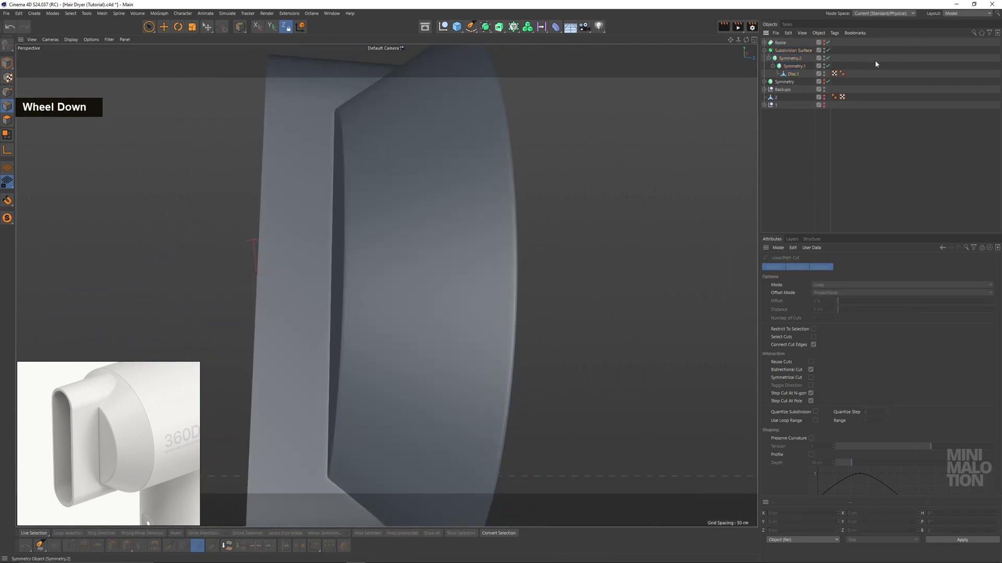
pyautogui.scroll(-2, 437, 157)
pyautogui.keyDown('alt'); pyautogui.moveTo(438, 156); pyautogui.dragTo(469, 240, button='middle'); pyautogui.keyUp('alt')
pyautogui.keyDown('alt'); pyautogui.moveTo(469, 239); pyautogui.dragTo(476, 287); pyautogui.keyUp('alt')
pyautogui.keyDown('alt'); pyautogui.moveTo(477, 286); pyautogui.dragTo(467, 302, button='middle'); pyautogui.keyUp('alt')
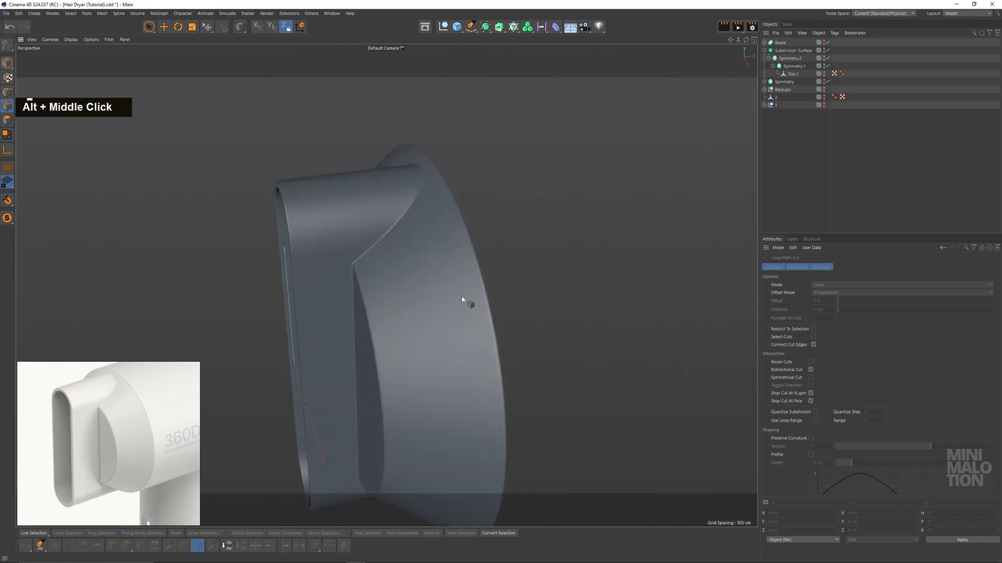
pyautogui.keyDown('alt'); pyautogui.moveTo(467, 302); pyautogui.dragTo(485, 297); pyautogui.keyUp('alt')
pyautogui.scroll(8, 431, 202)
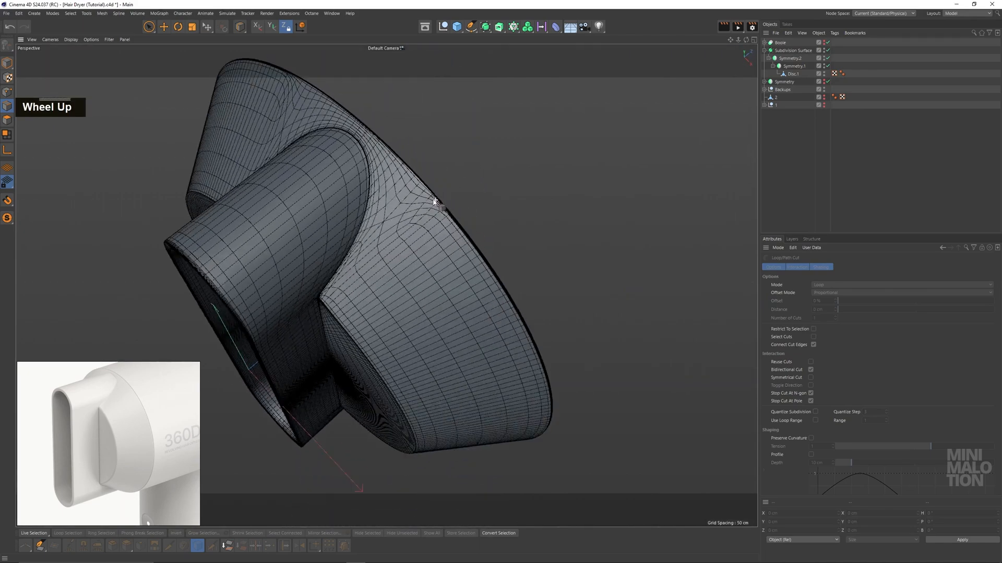
pyautogui.keyDown('alt'); pyautogui.moveTo(445, 217); pyautogui.dragTo(389, 158); pyautogui.keyUp('alt')
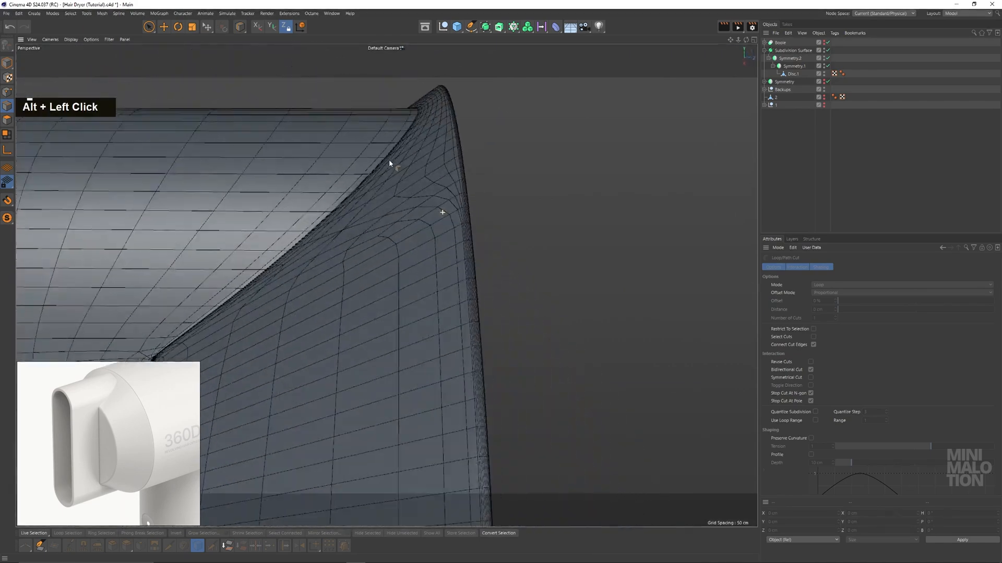
pyautogui.keyDown('alt'); pyautogui.moveTo(398, 158); pyautogui.dragTo(585, 196, button='middle'); pyautogui.keyUp('alt')
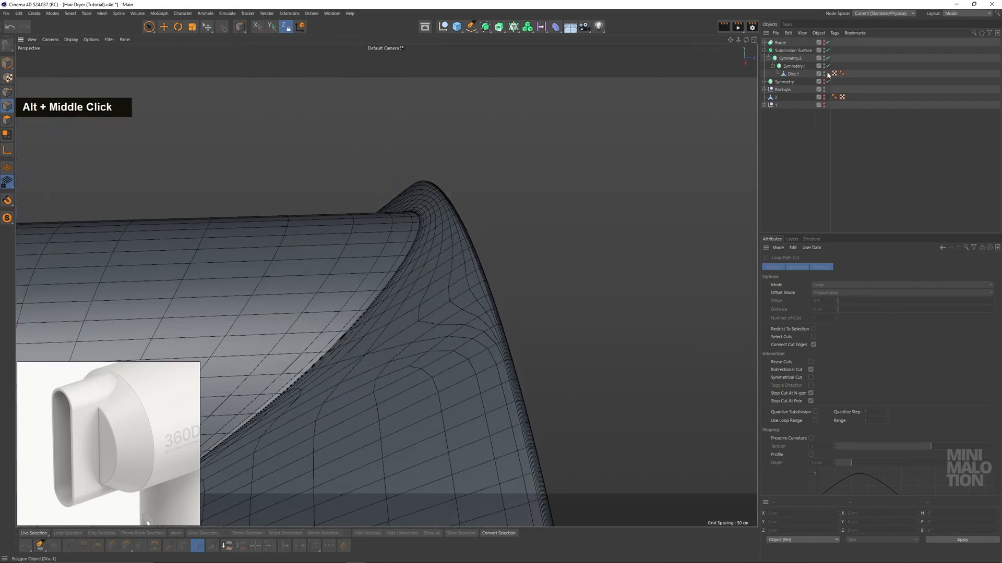
# With the Subdivision Surface off, add a Line Cut on Disc.1 just inside the collar rim beside the sleeve's rounded end
pyautogui.click(827, 51)
pyautogui.keyDown('alt'); pyautogui.moveTo(437, 209); pyautogui.dragTo(477, 228); pyautogui.keyUp('alt')
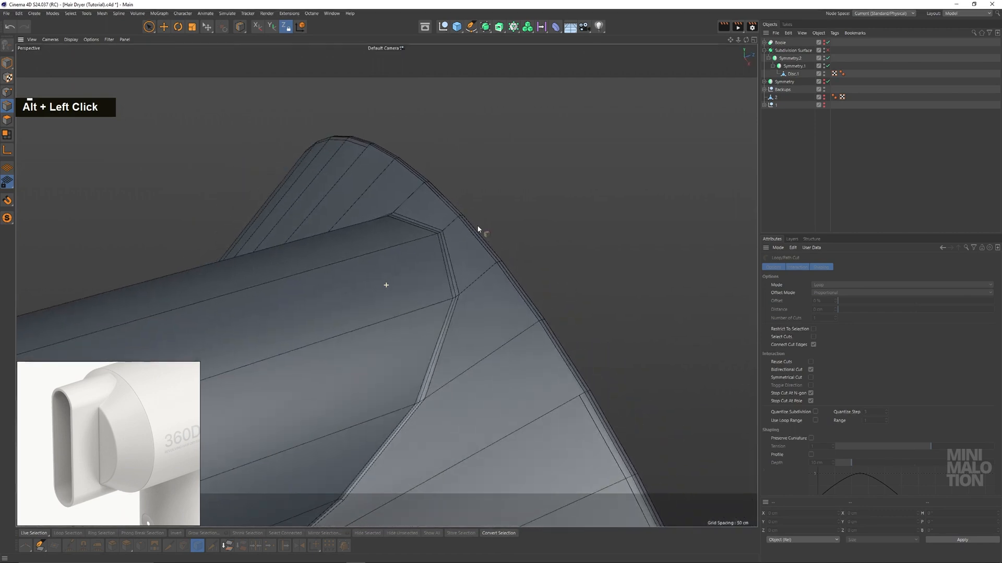
pyautogui.click(149, 27)
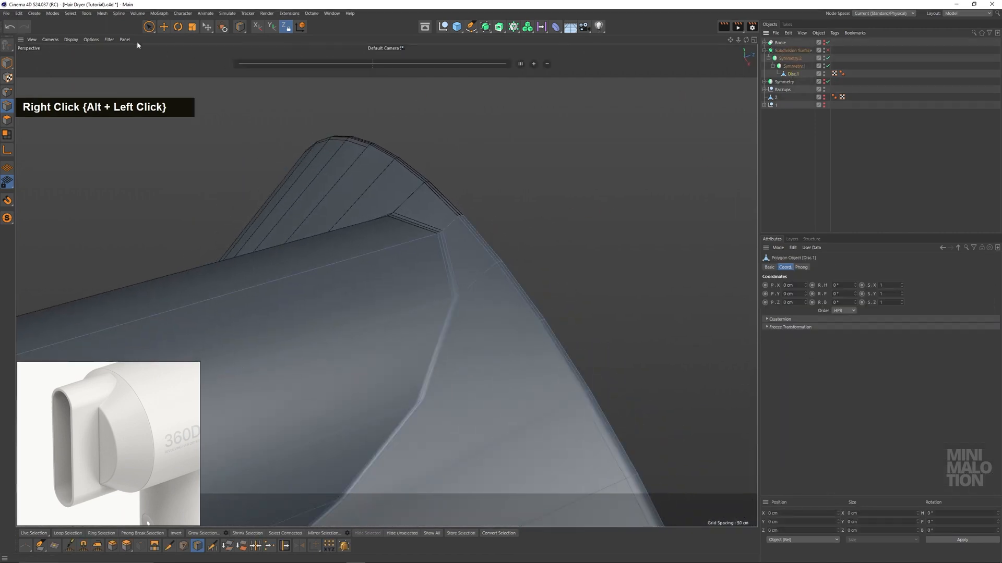
pyautogui.rightClick(133, 109)
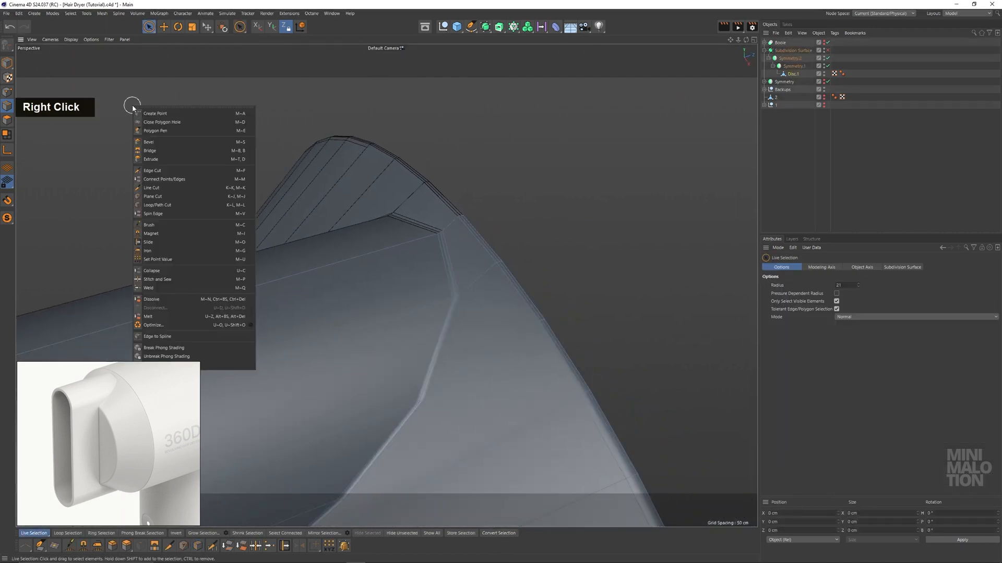
pyautogui.click(162, 187)
pyautogui.keyDown('alt'); pyautogui.moveTo(287, 235); pyautogui.dragTo(561, 333); pyautogui.keyUp('alt')
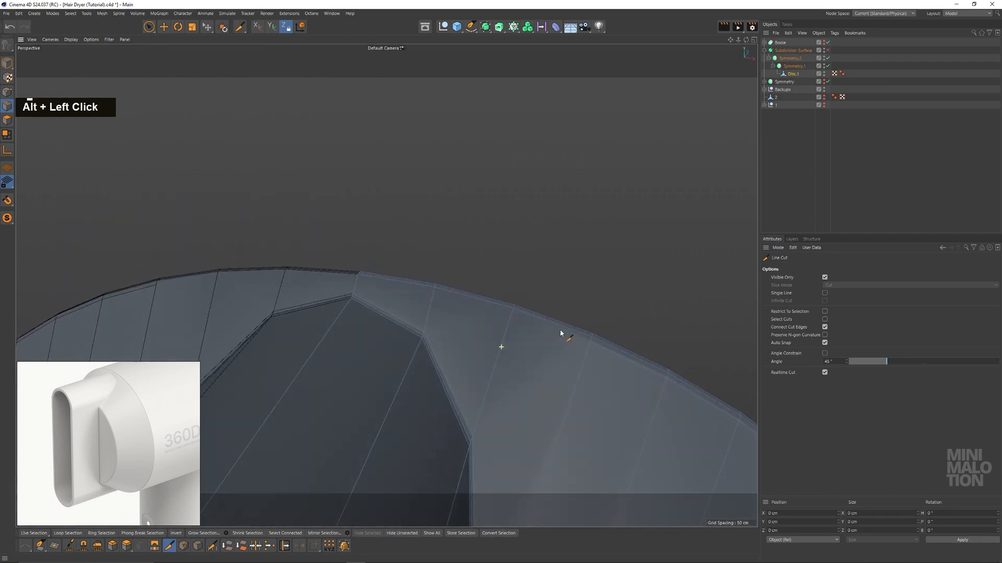
pyautogui.click(590, 342)
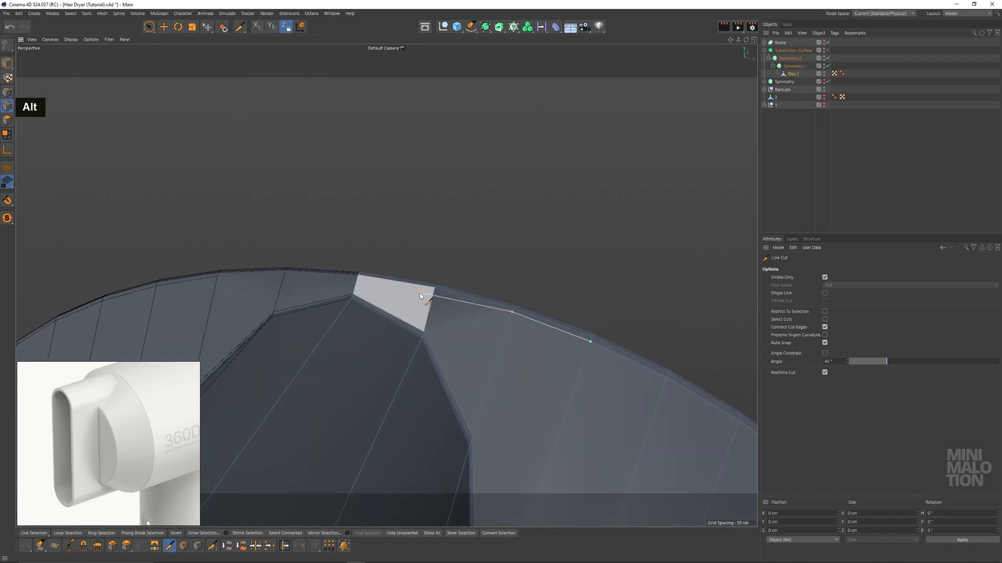
pyautogui.scroll(3, 434, 292)
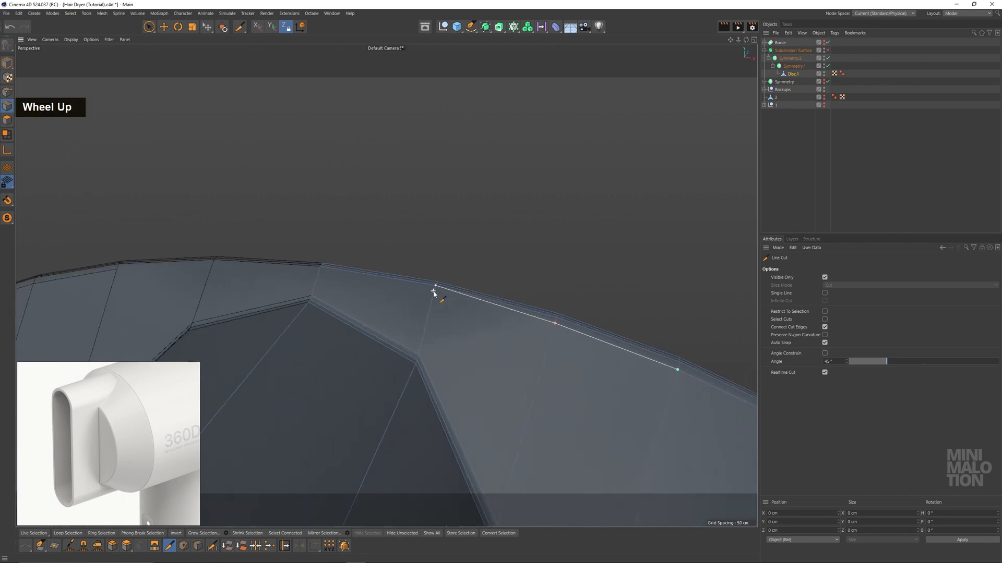
pyautogui.keyDown('alt'); pyautogui.moveTo(437, 298); pyautogui.dragTo(556, 314); pyautogui.keyUp('alt')
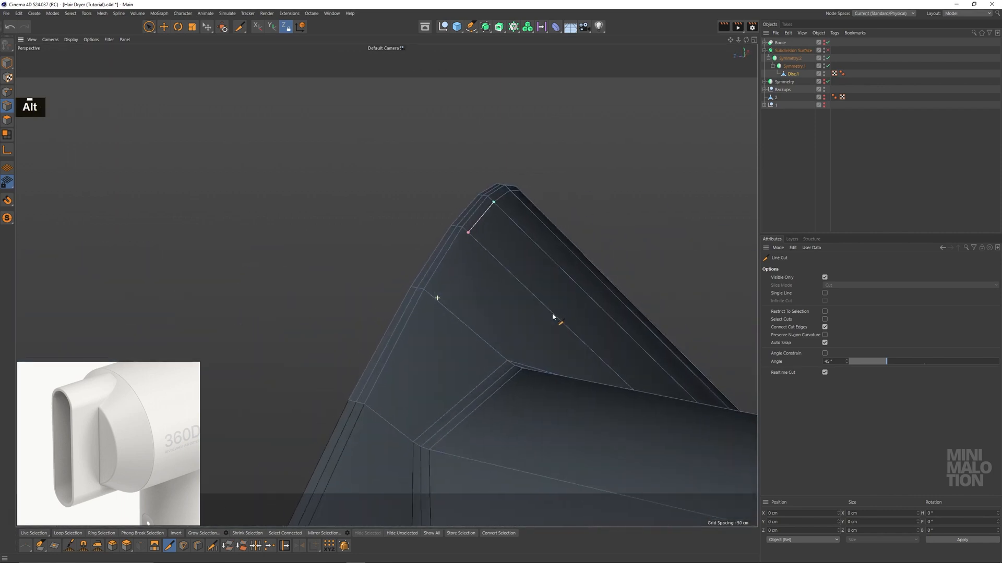
pyautogui.click(431, 296)
pyautogui.press('Escape')
pyautogui.scroll(-2, 528, 243)
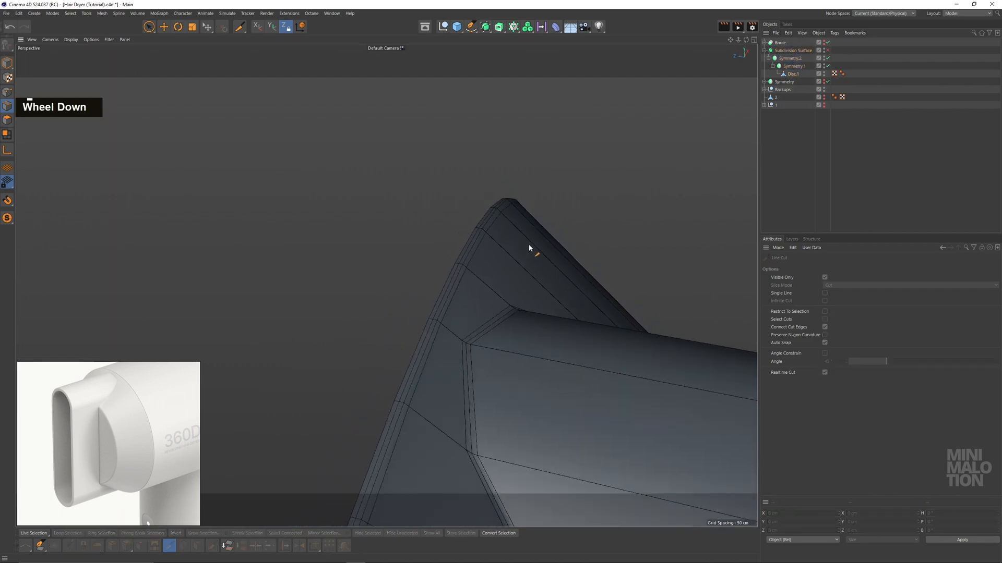
# Re-enable the Subdivision Surface and check the smoothed edge flow between the sleeve's rounded end and the collar rim
pyautogui.keyDown('alt'); pyautogui.moveTo(528, 243); pyautogui.dragTo(818, 103); pyautogui.keyUp('alt')
pyautogui.click(828, 50)
pyautogui.scroll(-1, 475, 241)
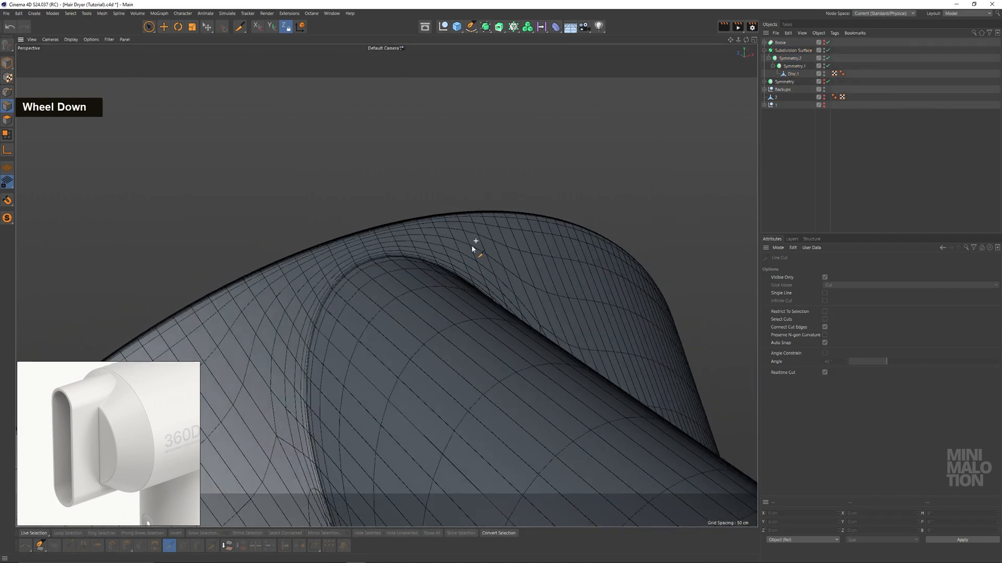
pyautogui.keyDown('alt'); pyautogui.moveTo(474, 241); pyautogui.dragTo(405, 257); pyautogui.keyUp('alt')
pyautogui.keyDown('alt'); pyautogui.moveTo(404, 257); pyautogui.dragTo(390, 235, button='middle'); pyautogui.keyUp('alt')
pyautogui.scroll(-2, 394, 243)
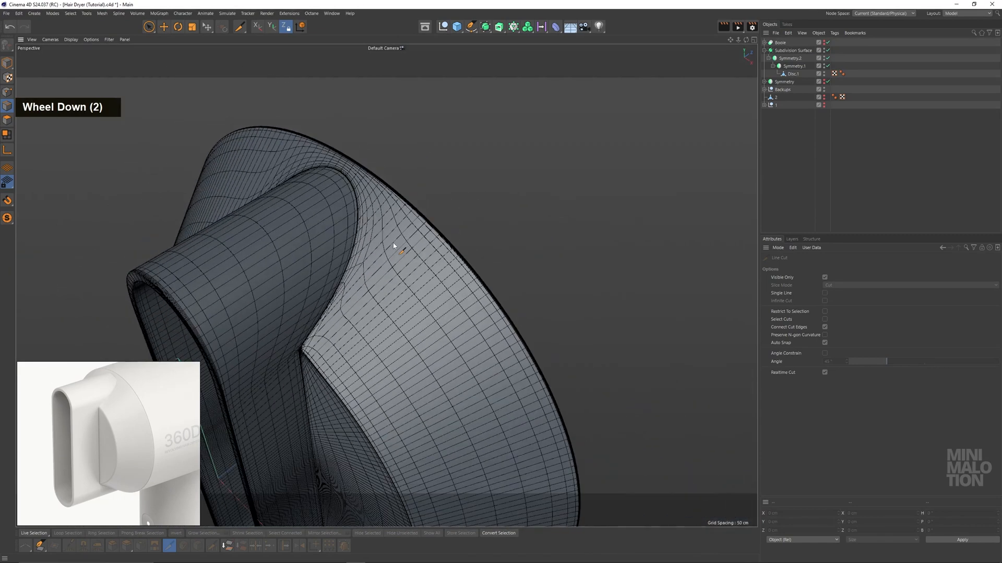
# Hide the mesh lines with Gouraud shading and inspect the smoothed nozzle from the side and the front
pyautogui.press('n')
pyautogui.press('a')
pyautogui.moveTo(369, 239)
pyautogui.keyDown('alt'); pyautogui.mouseDown()
pyautogui.moveTo(319, 237)
pyautogui.moveTo(304, 252)
pyautogui.mouseUp(); pyautogui.keyUp('alt')
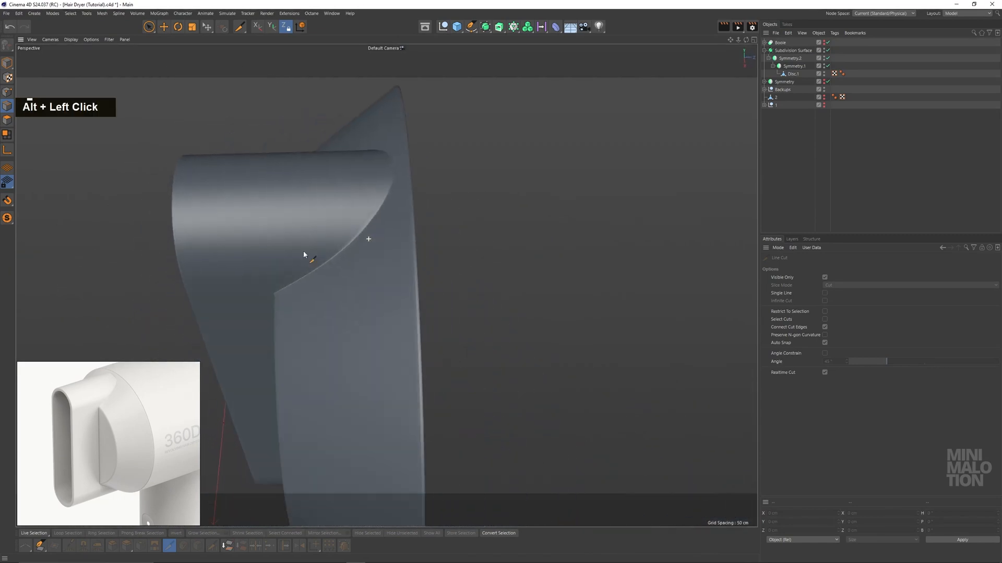
pyautogui.keyDown('alt'); pyautogui.moveTo(304, 254); pyautogui.dragTo(379, 246, button='middle'); pyautogui.keyUp('alt')
pyautogui.keyDown('alt'); pyautogui.moveTo(379, 245); pyautogui.dragTo(376, 195); pyautogui.keyUp('alt')
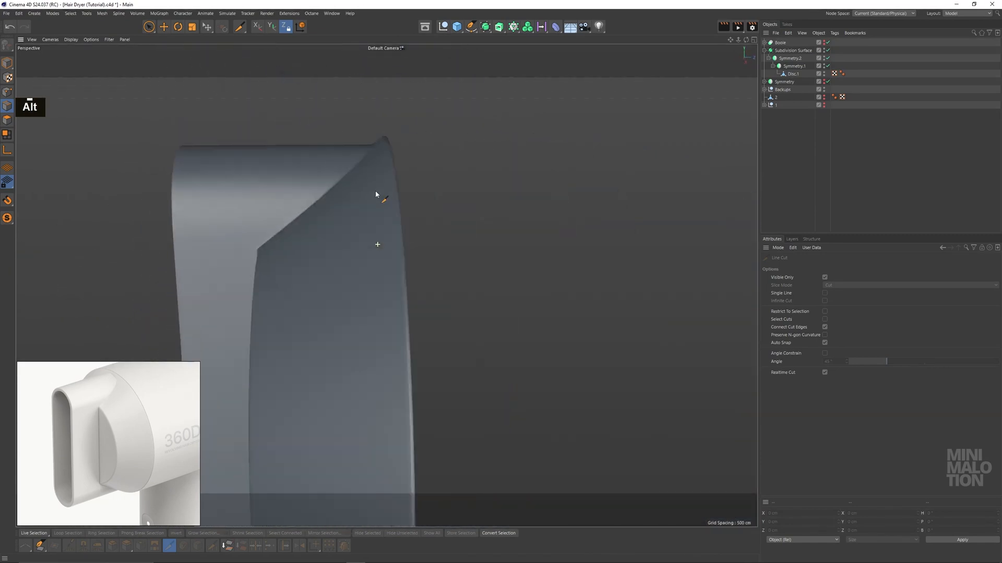
pyautogui.scroll(-2, 405, 242)
pyautogui.keyDown('alt'); pyautogui.moveTo(405, 242); pyautogui.dragTo(398, 255, button='middle'); pyautogui.keyUp('alt')
pyautogui.scroll(-2, 402, 268)
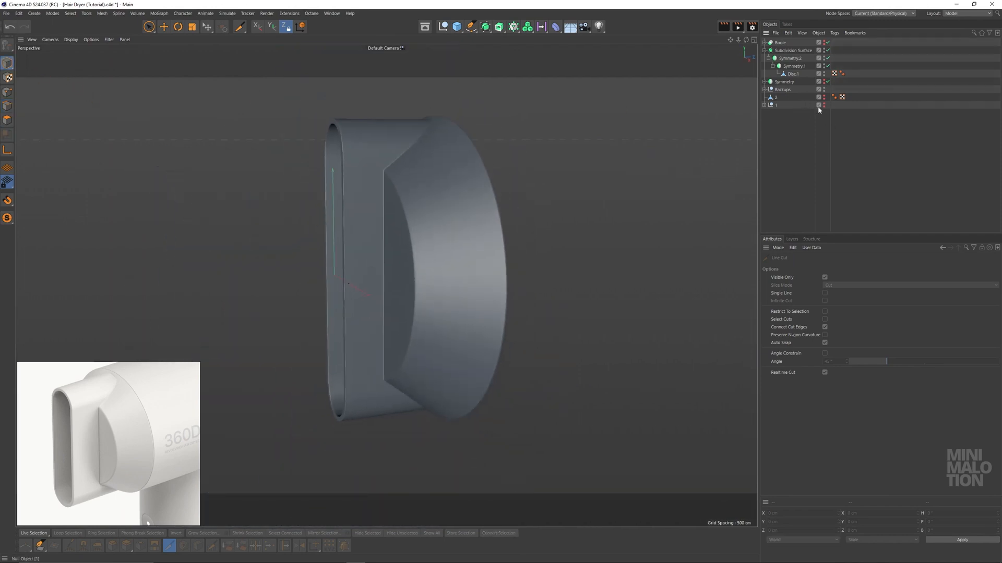
# Collapse the Subdivision Surface hierarchy and create a polygon copy of it with Current State to Object
pyautogui.click(765, 51)
pyautogui.click(782, 50)
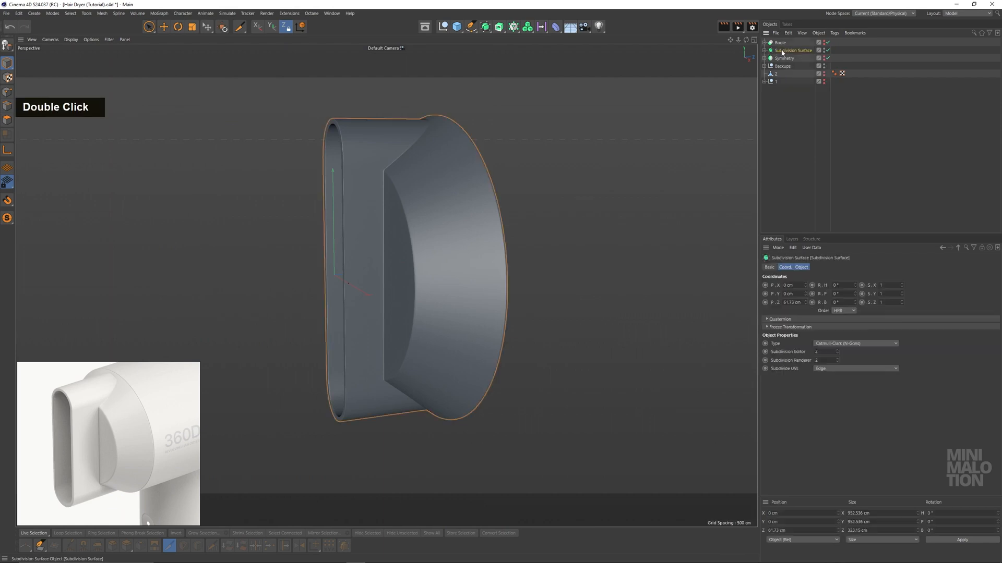
pyautogui.rightClick(782, 50)
pyautogui.click(814, 279)
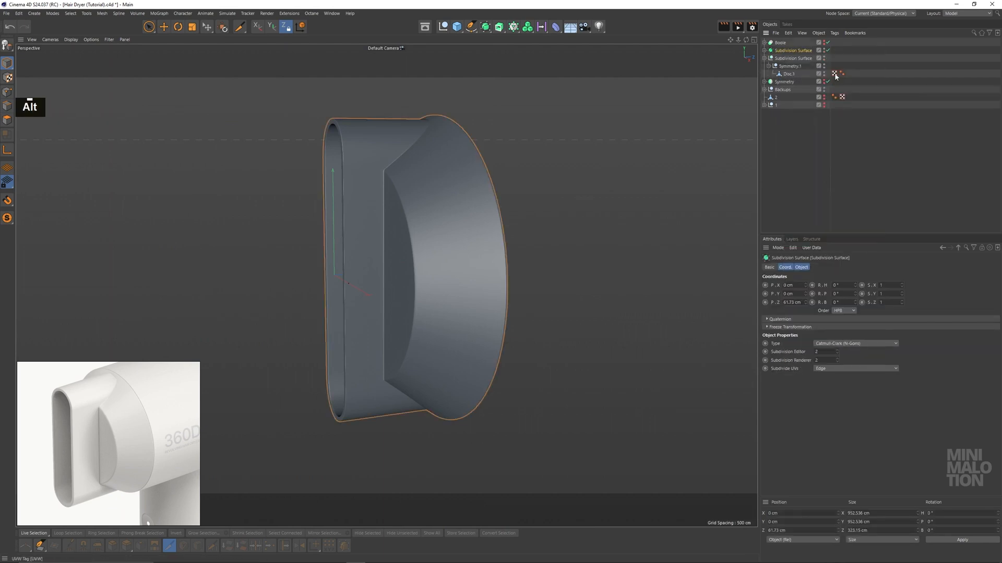
# Move the baked Disc.1 out of its null hierarchy and delete the leftover Subdivision Surface null
pyautogui.moveTo(787, 59); pyautogui.dragTo(787, 58)
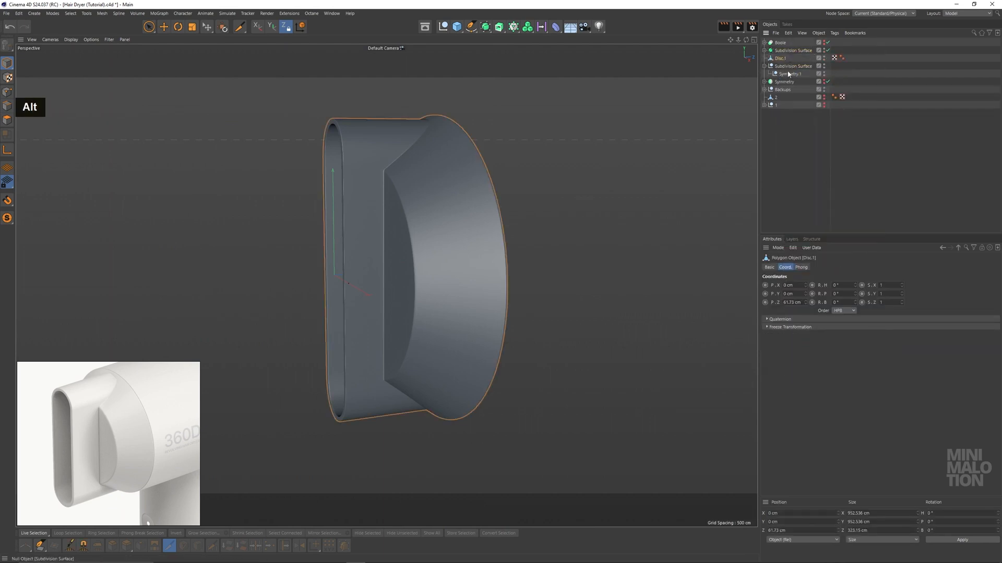
pyautogui.click(781, 66)
pyautogui.press('BackSpace')
# Save the project, move the Boole and the original Subdivision Surface into the Backups null, and collapse it
pyautogui.doubleClick(777, 49)
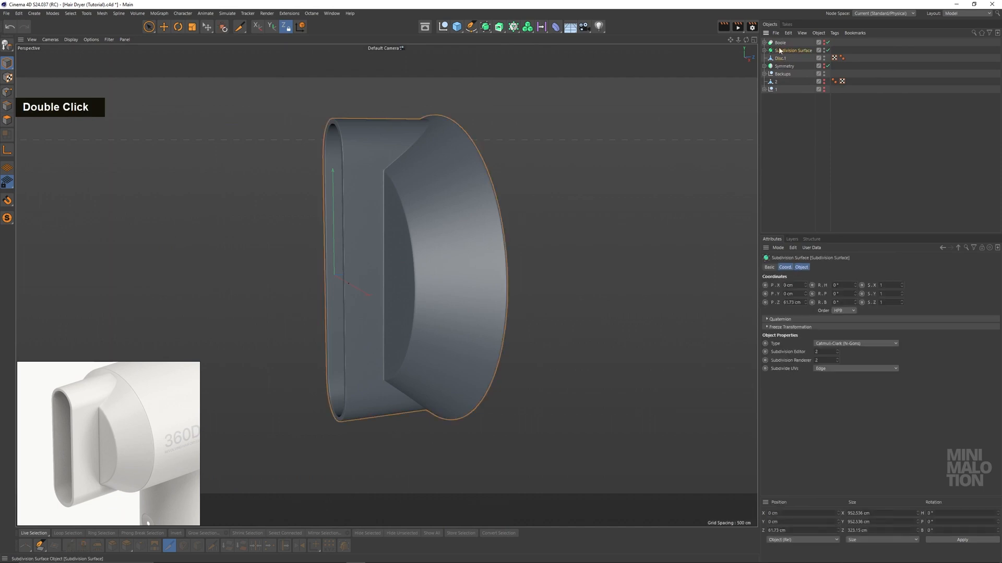
pyautogui.hotkey('ctrl', 's')
pyautogui.keyDown('ctrl'); pyautogui.click(780, 42); pyautogui.keyUp('ctrl')
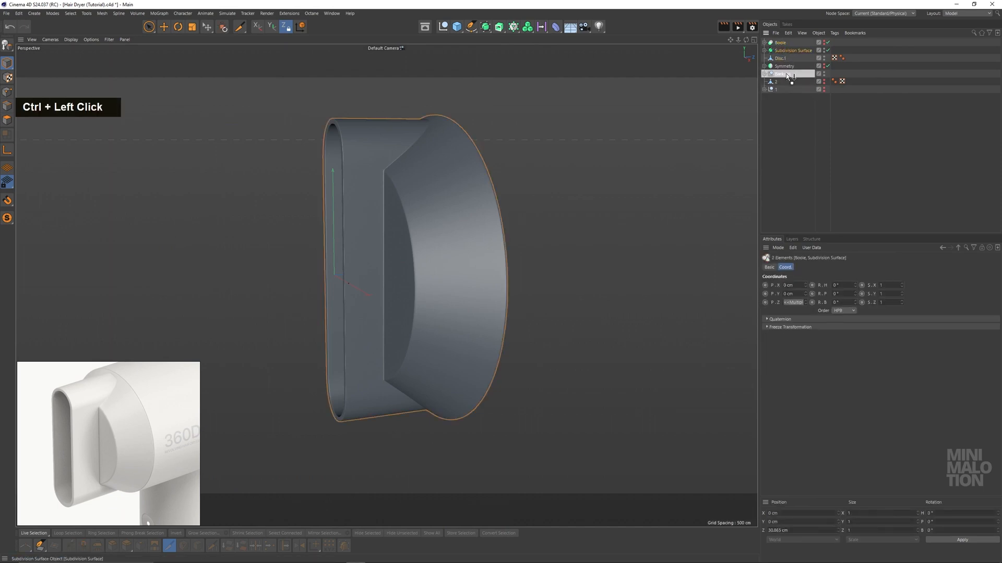
pyautogui.moveTo(790, 77); pyautogui.dragTo(779, 43)
pyautogui.click(764, 55)
pyautogui.click(764, 58)
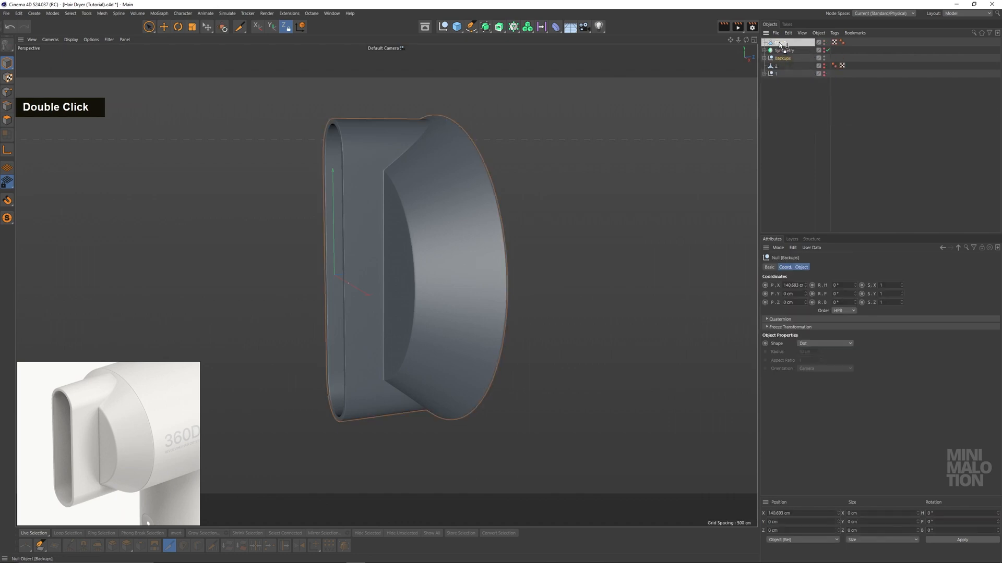
# Rename the baked Disc.1 object to 3 and move the Symmetry object into the Backups null
pyautogui.click(784, 51)
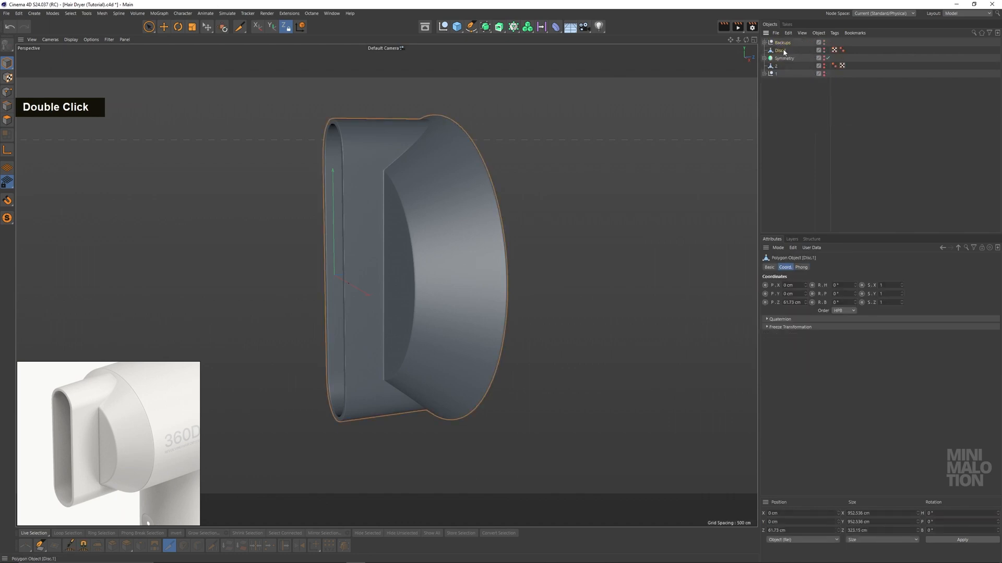
pyautogui.click(785, 58)
pyautogui.doubleClick(781, 51)
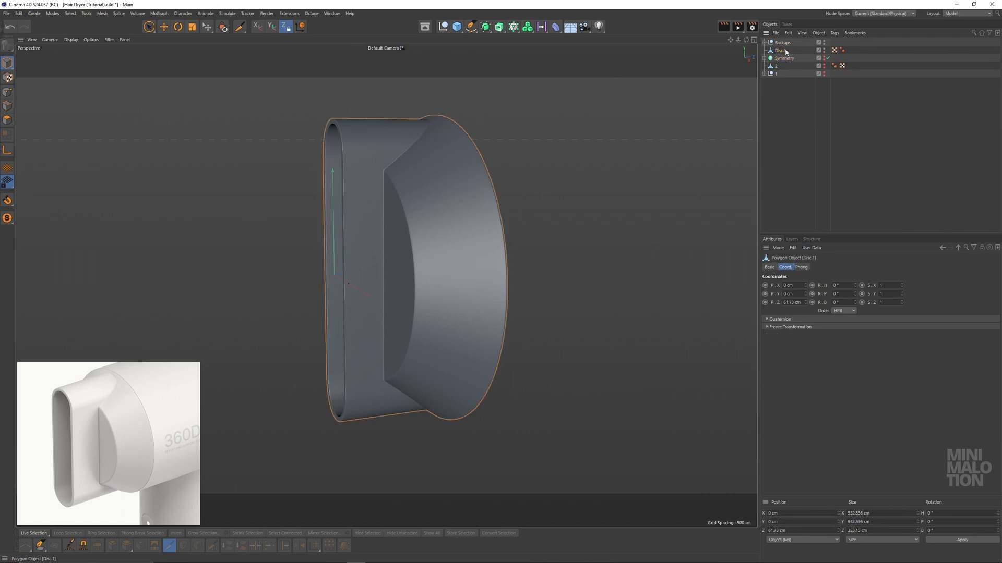
pyautogui.write('3')
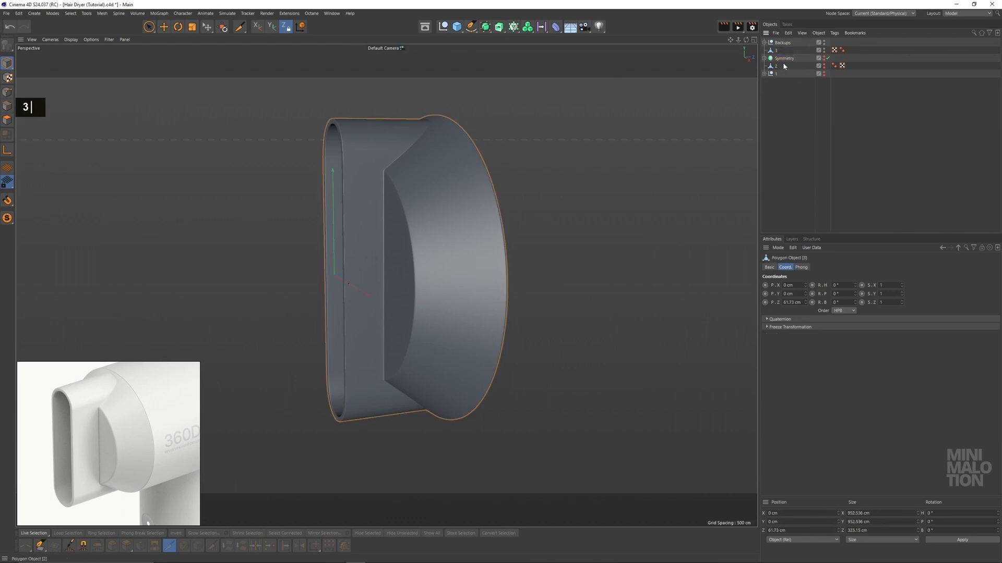
pyautogui.moveTo(782, 43); pyautogui.dragTo(782, 43)
pyautogui.click(764, 42)
pyautogui.click(777, 51)
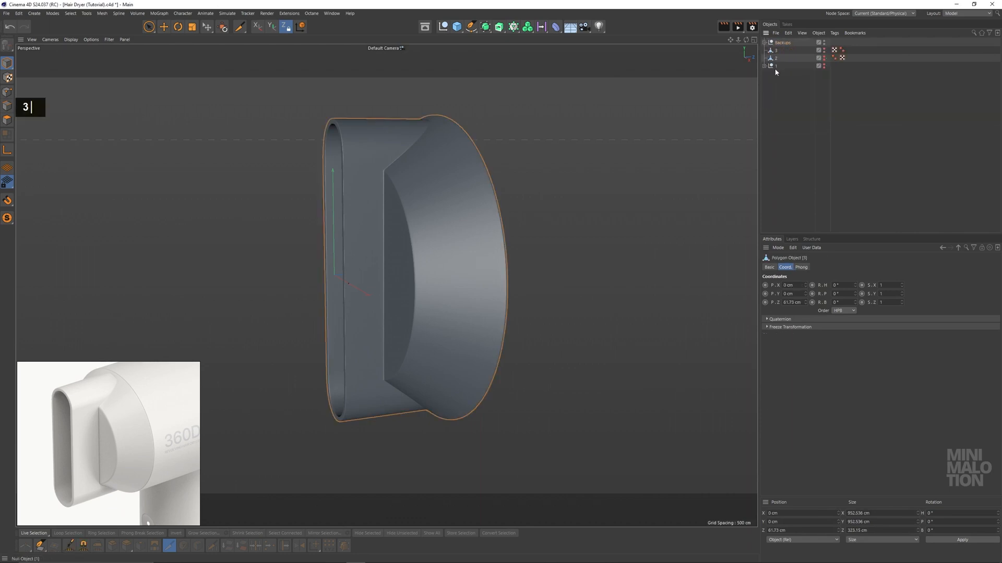
# Make objects 2 and 1 visible again, and select object 3 with Live Selection active
pyautogui.click(787, 73)
pyautogui.keyDown('alt'); pyautogui.click(824, 58); pyautogui.keyUp('alt')
pyautogui.keyDown('alt'); pyautogui.click(823, 65); pyautogui.keyUp('alt')
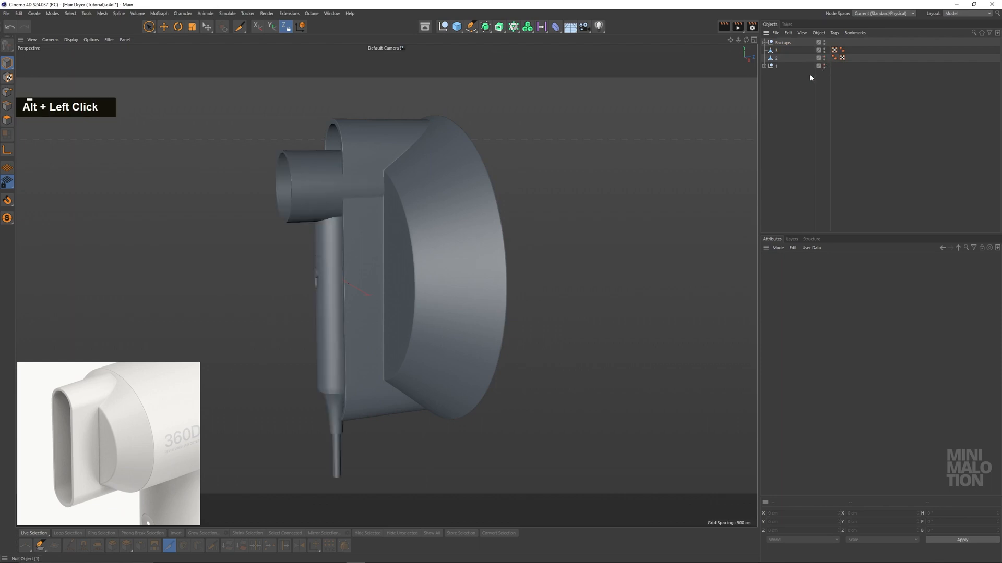
pyautogui.scroll(3, 456, 161)
pyautogui.click(774, 51)
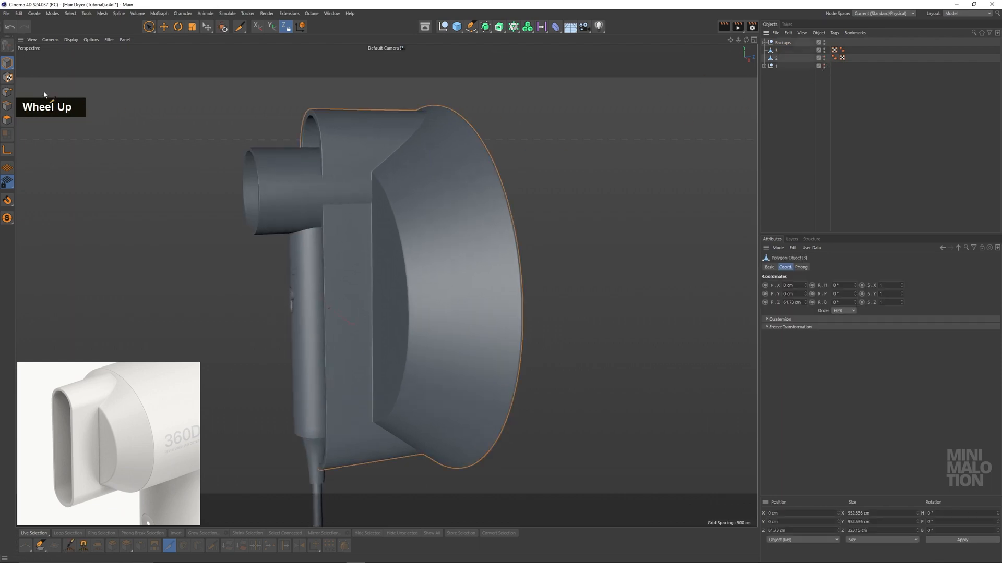
pyautogui.keyDown('alt'); pyautogui.moveTo(318, 180); pyautogui.dragTo(476, 172, button='middle'); pyautogui.keyUp('alt')
pyautogui.keyDown('alt'); pyautogui.moveTo(477, 172); pyautogui.dragTo(512, 161); pyautogui.keyUp('alt')
pyautogui.click(149, 29)
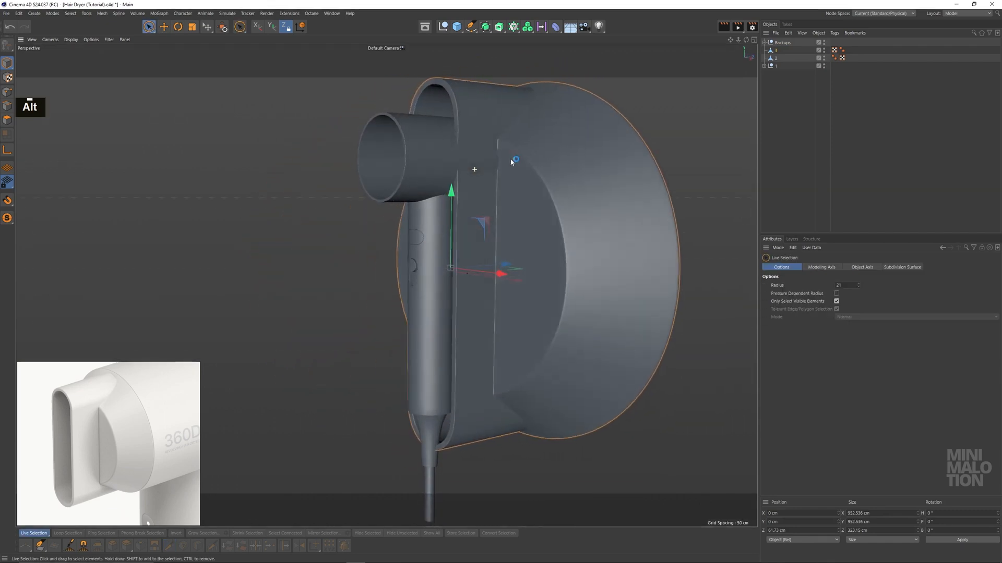
# Try Center Object to on object 3 and shift it along its Z axis, undoing both changes
pyautogui.click(75, 14)
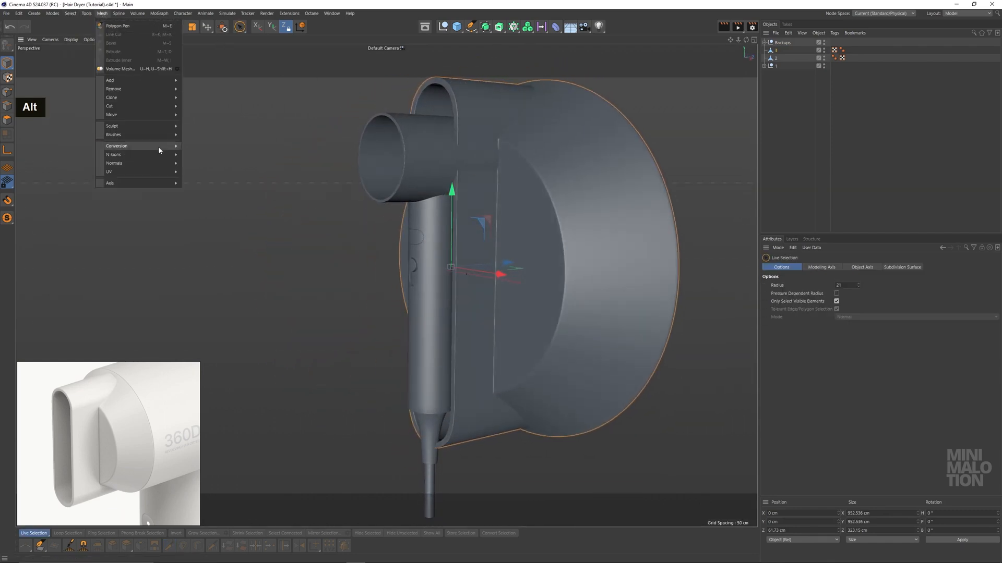
pyautogui.moveTo(142, 183)
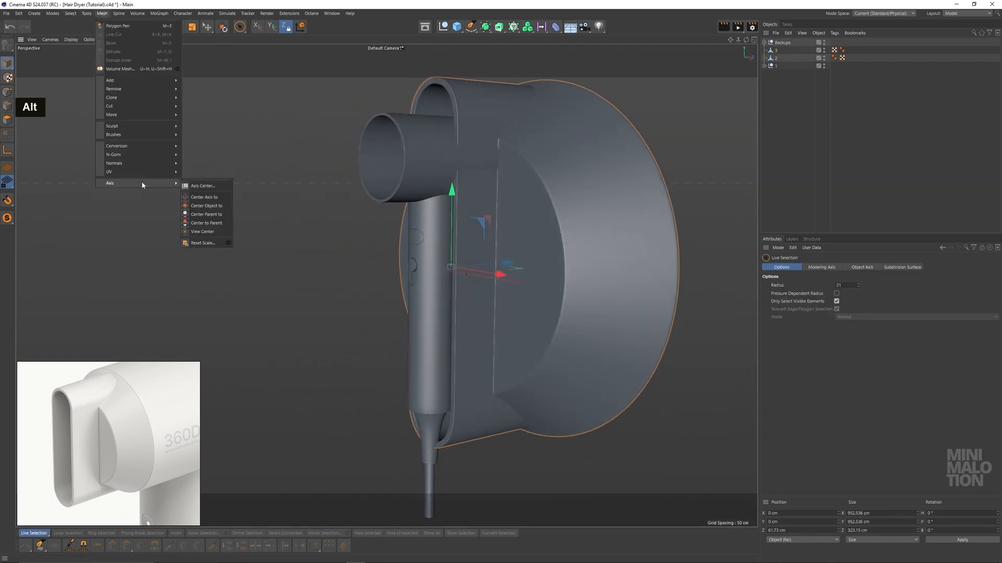
pyautogui.click(209, 208)
pyautogui.keyDown('alt'); pyautogui.moveTo(480, 237); pyautogui.dragTo(430, 277, button='middle'); pyautogui.keyUp('alt')
pyautogui.hotkey('ctrl', 'z')
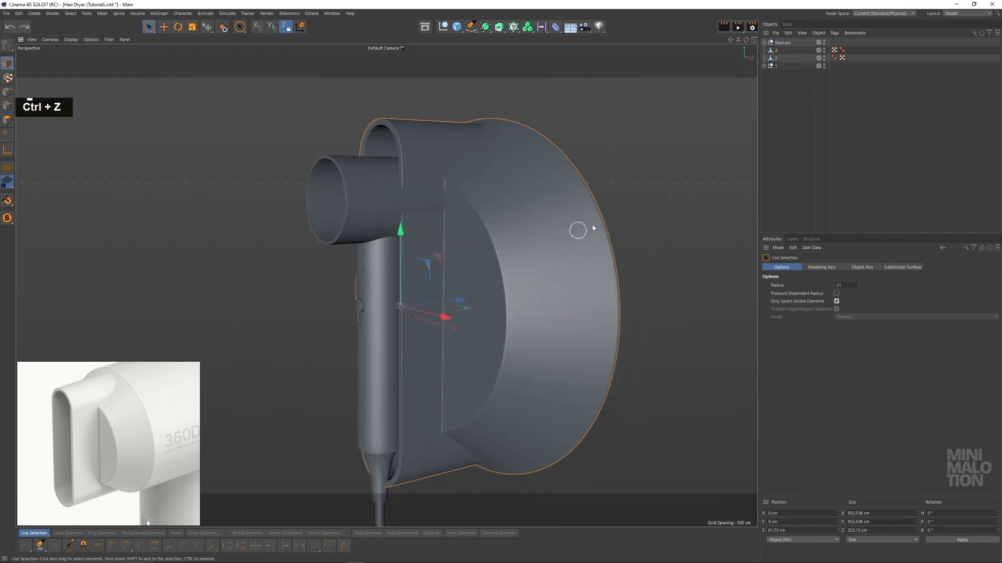
pyautogui.moveTo(459, 301); pyautogui.dragTo(196, 329)
pyautogui.hotkey('ctrl', 'z')
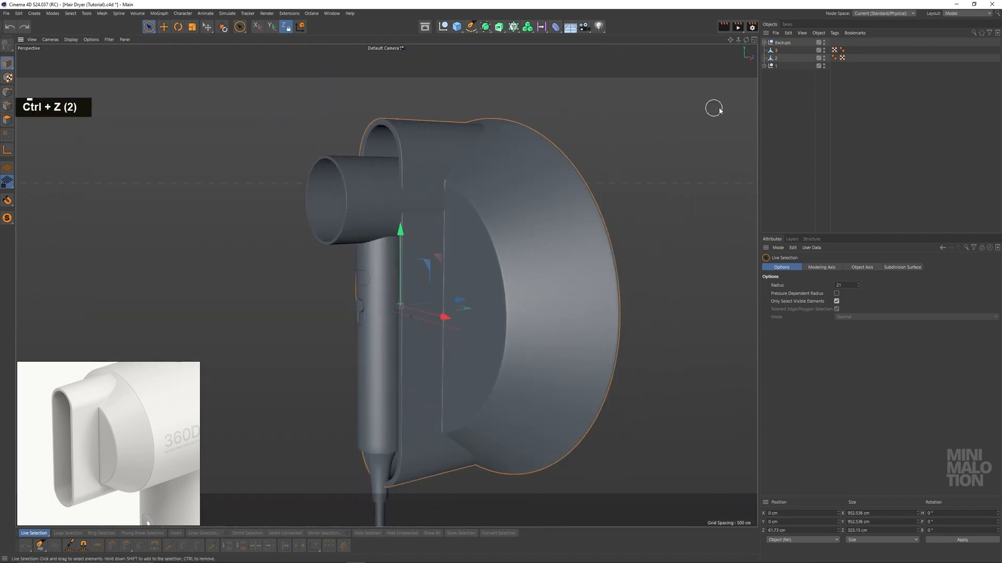
# Hide the Backups null in the viewport and the renderer, keeping object 3 selected in its original position
pyautogui.keyDown('alt'); pyautogui.doubleClick(823, 45); pyautogui.keyUp('alt')
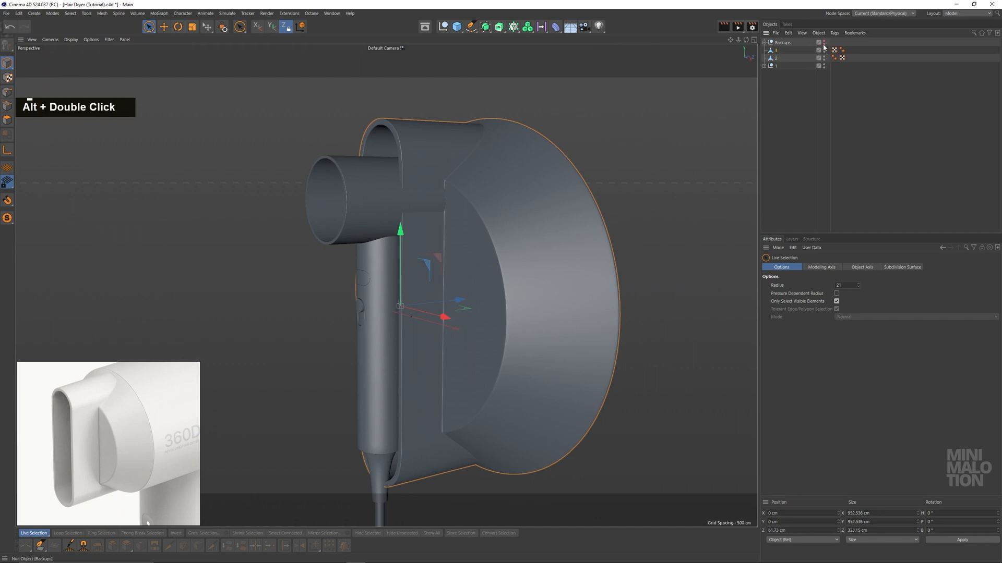
pyautogui.click(776, 89)
pyautogui.click(531, 280)
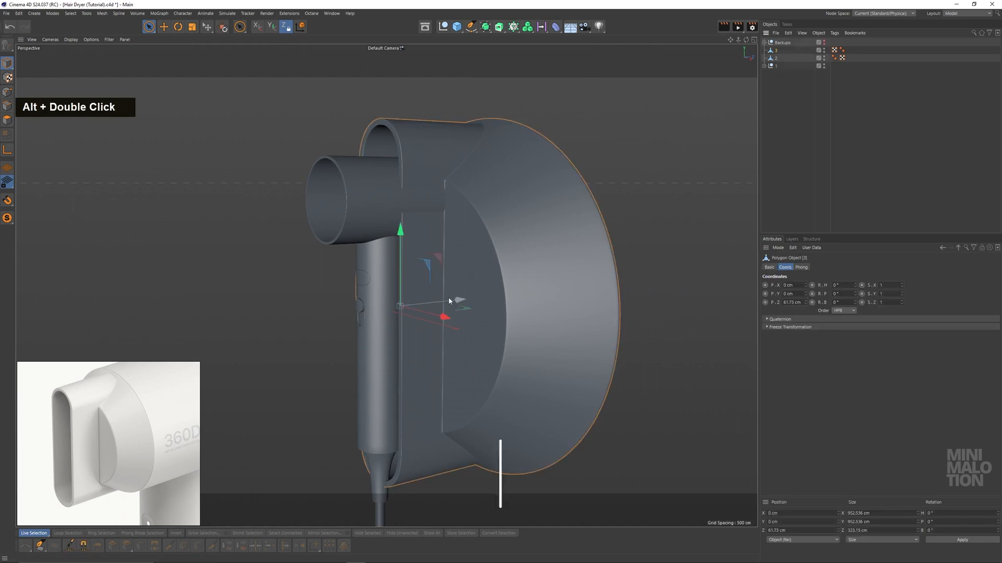
pyautogui.moveTo(448, 301); pyautogui.dragTo(229, 313)
pyautogui.hotkey('ctrl', 'z')
# Apply Center Object to and Center Axis to on object 3, checking its position against the dryer body
pyautogui.click(102, 13)
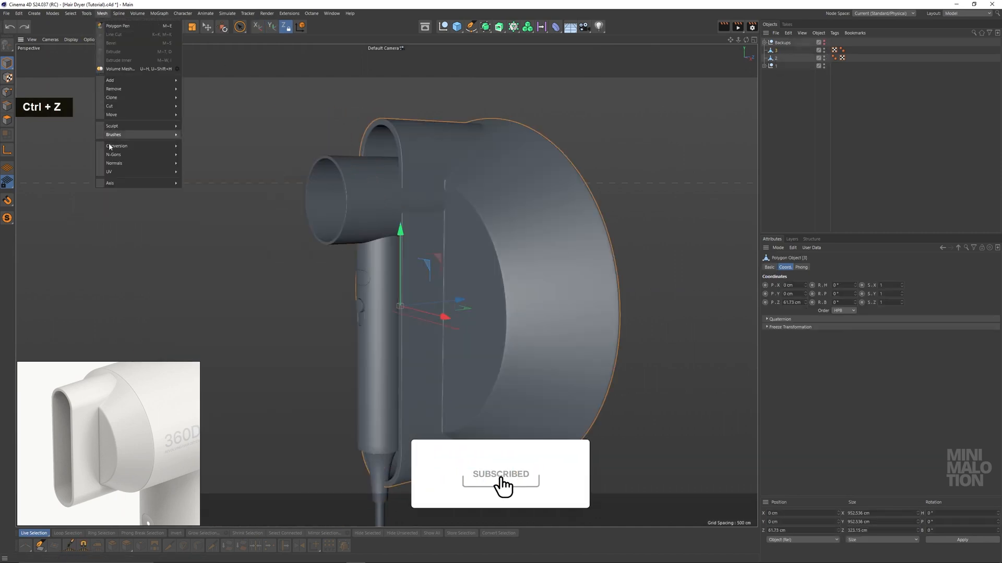
pyautogui.moveTo(167, 183)
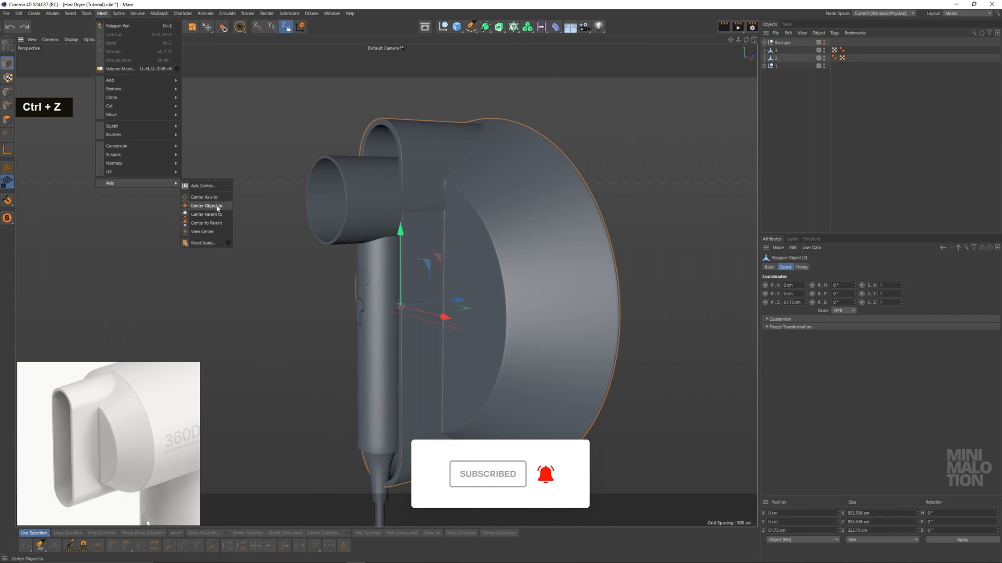
pyautogui.click(217, 207)
pyautogui.keyDown('alt'); pyautogui.moveTo(445, 174); pyautogui.dragTo(425, 279, button='middle'); pyautogui.keyUp('alt')
pyautogui.keyDown('alt'); pyautogui.moveTo(424, 279); pyautogui.dragTo(270, 384); pyautogui.keyUp('alt')
pyautogui.click(102, 13)
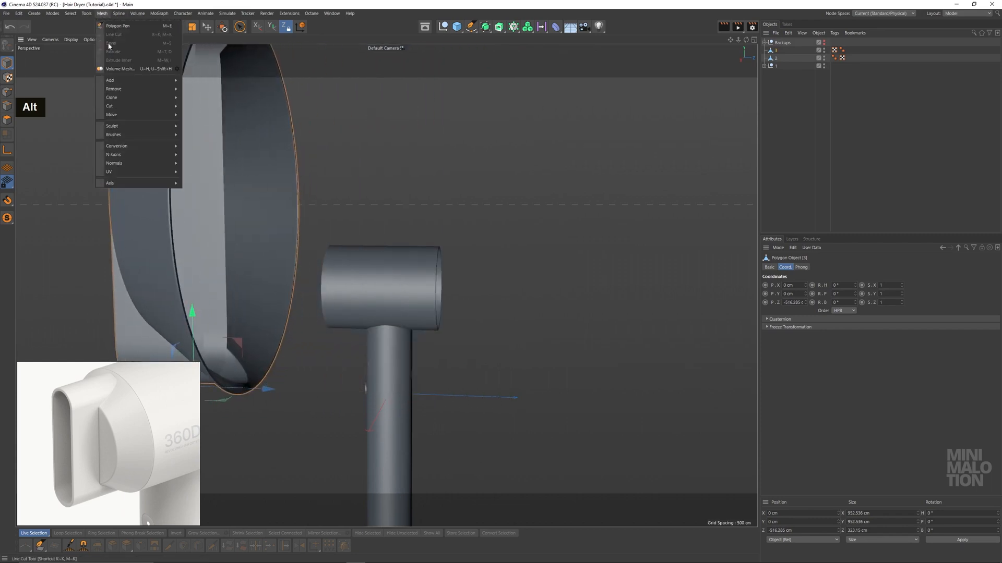
pyautogui.moveTo(149, 183)
pyautogui.click(200, 197)
pyautogui.keyDown('alt'); pyautogui.moveTo(208, 201); pyautogui.dragTo(356, 233, button='middle'); pyautogui.keyUp('alt')
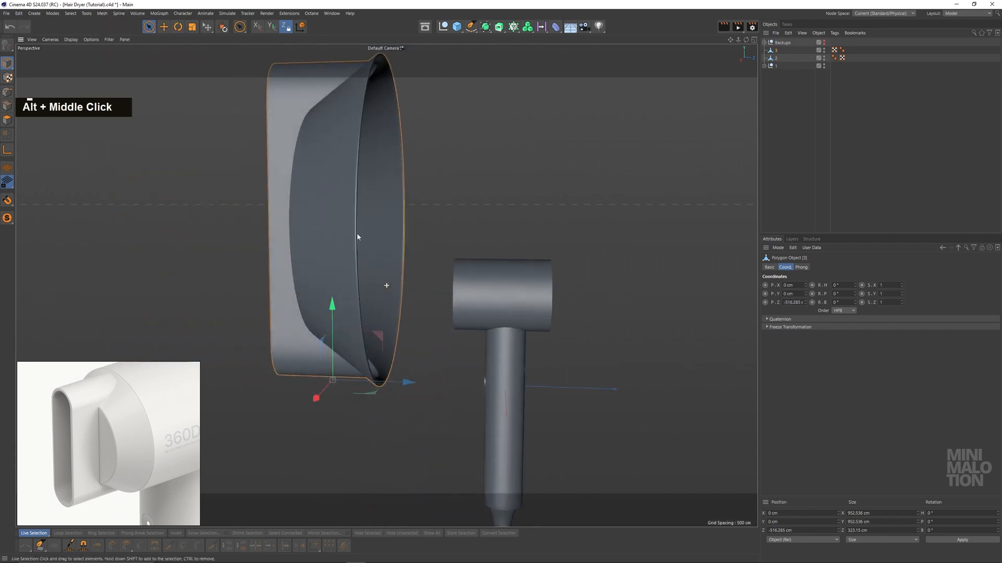
pyautogui.keyDown('alt'); pyautogui.moveTo(355, 232); pyautogui.dragTo(356, 198); pyautogui.keyUp('alt')
pyautogui.keyDown('alt'); pyautogui.moveTo(356, 198); pyautogui.dragTo(544, 245, button='middle'); pyautogui.keyUp('alt')
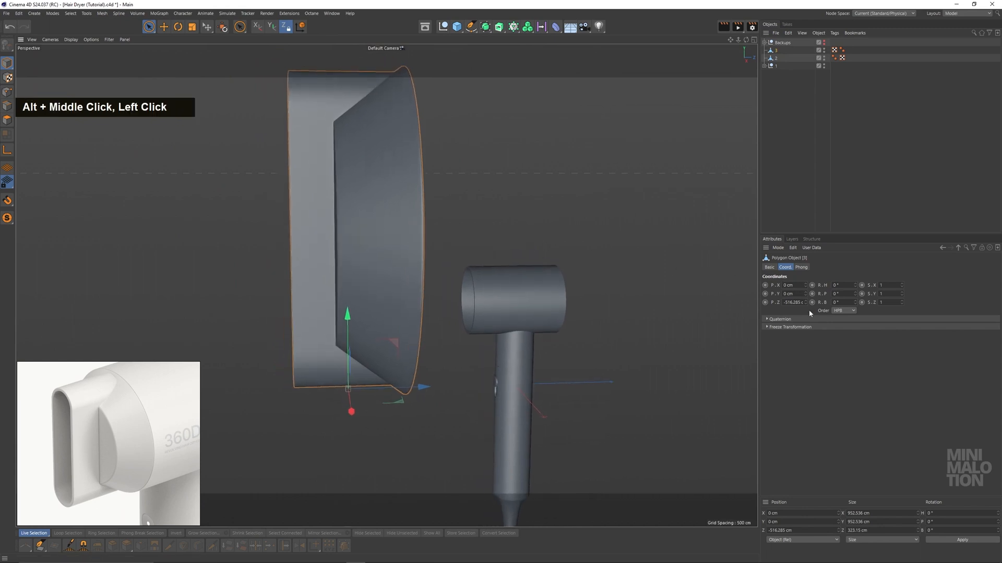
pyautogui.keyDown('alt'); pyautogui.moveTo(443, 243); pyautogui.dragTo(464, 245, button='middle'); pyautogui.keyUp('alt')
# Center object 3's axis on all its points with Axis Center, and reset its Y and Z positions to 0 cm
pyautogui.click(102, 13)
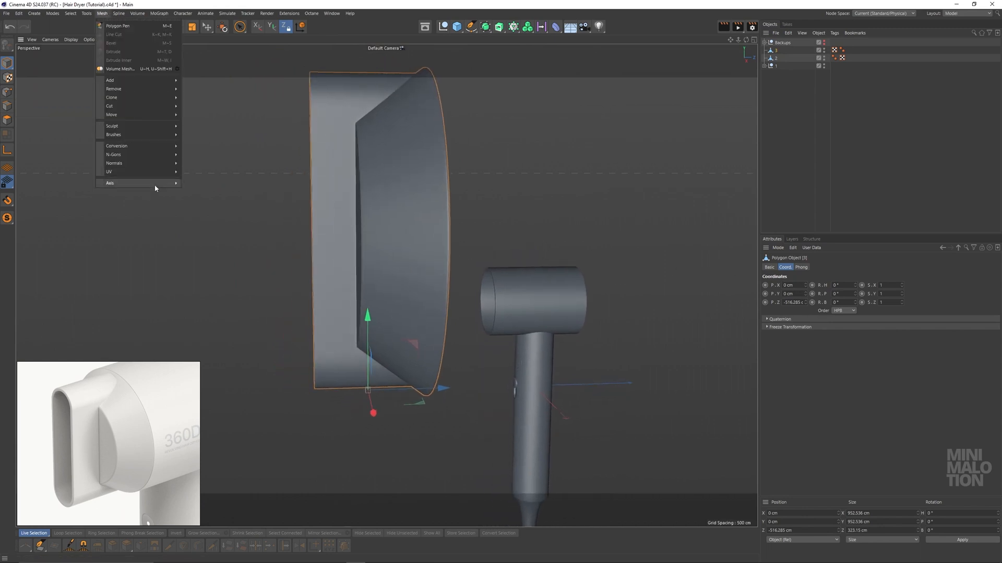
pyautogui.click(201, 184)
pyautogui.click(273, 291)
pyautogui.click(243, 290)
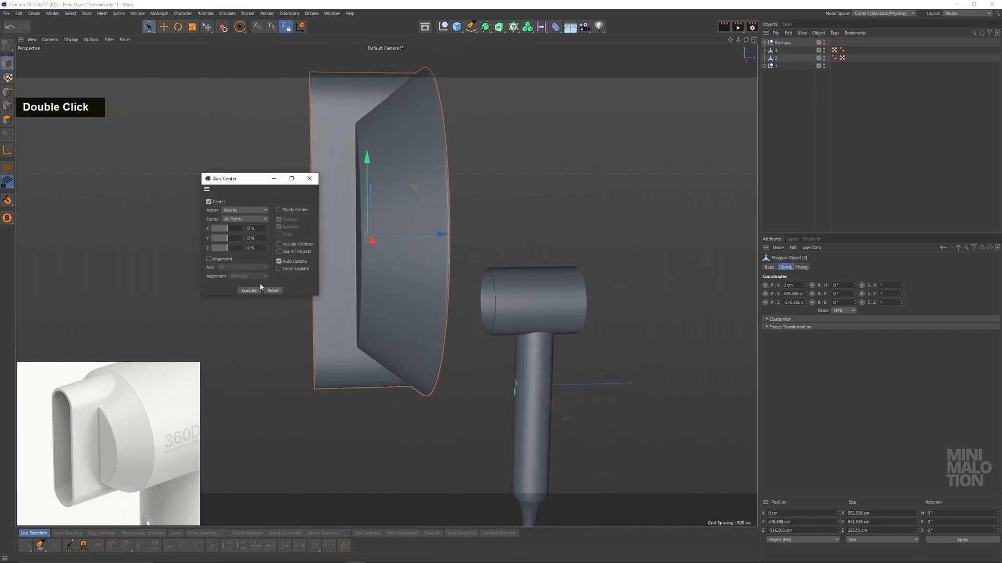
pyautogui.click(312, 180)
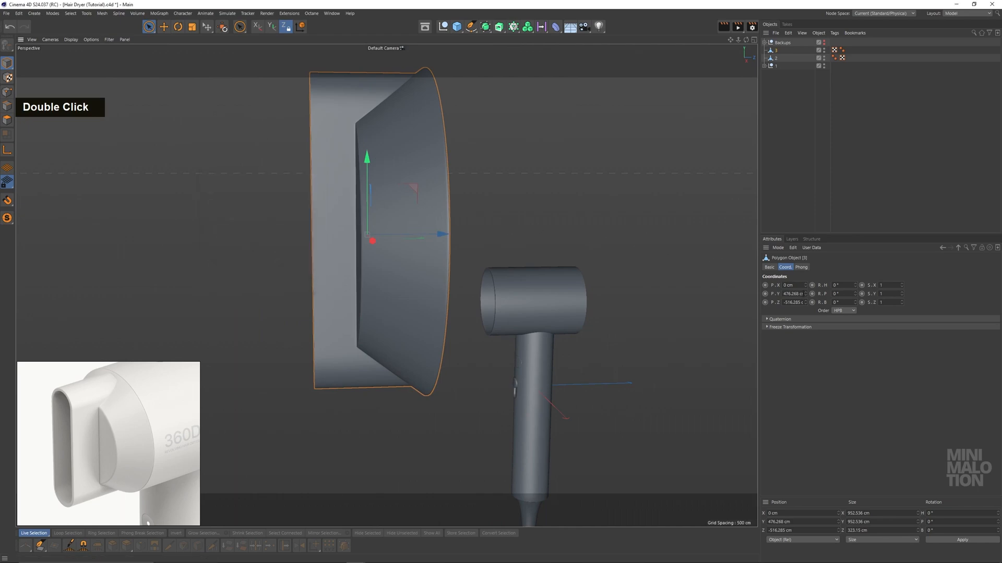
pyautogui.rightClick(805, 294)
pyautogui.rightClick(805, 302)
# In the maximized Front view, group objects 2 and 1 of the dryer body into a null
pyautogui.keyDown('alt'); pyautogui.moveTo(608, 328); pyautogui.dragTo(592, 284, button='middle'); pyautogui.keyUp('alt')
pyautogui.middleClick(635, 410)
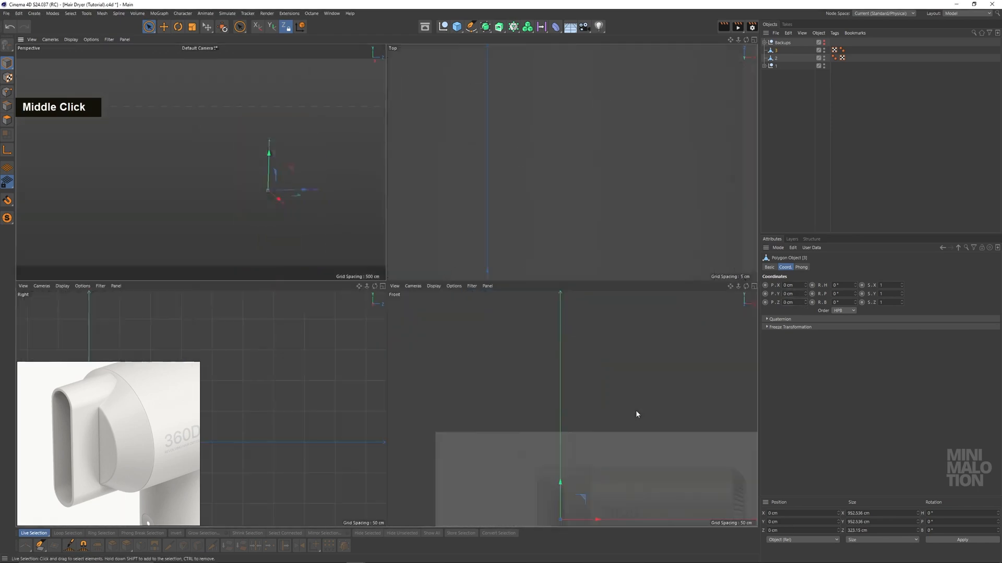
pyautogui.middleClick(636, 411)
pyautogui.scroll(-5, 564, 360)
pyautogui.keyDown('alt'); pyautogui.moveTo(563, 360); pyautogui.dragTo(550, 284, button='middle'); pyautogui.keyUp('alt')
pyautogui.scroll(-3, 558, 298)
pyautogui.scroll(5, 557, 299)
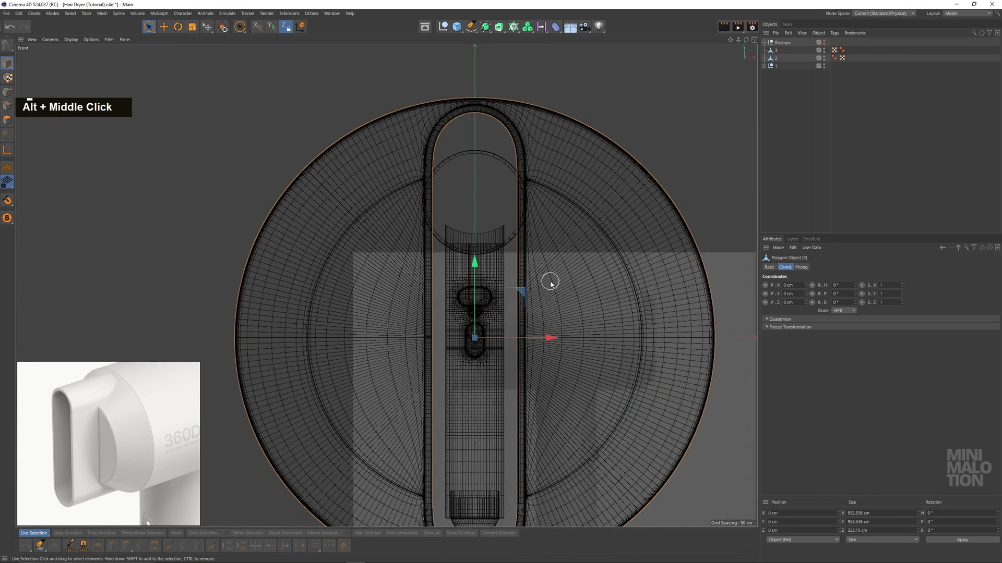
pyautogui.click(771, 60)
pyautogui.click(787, 84)
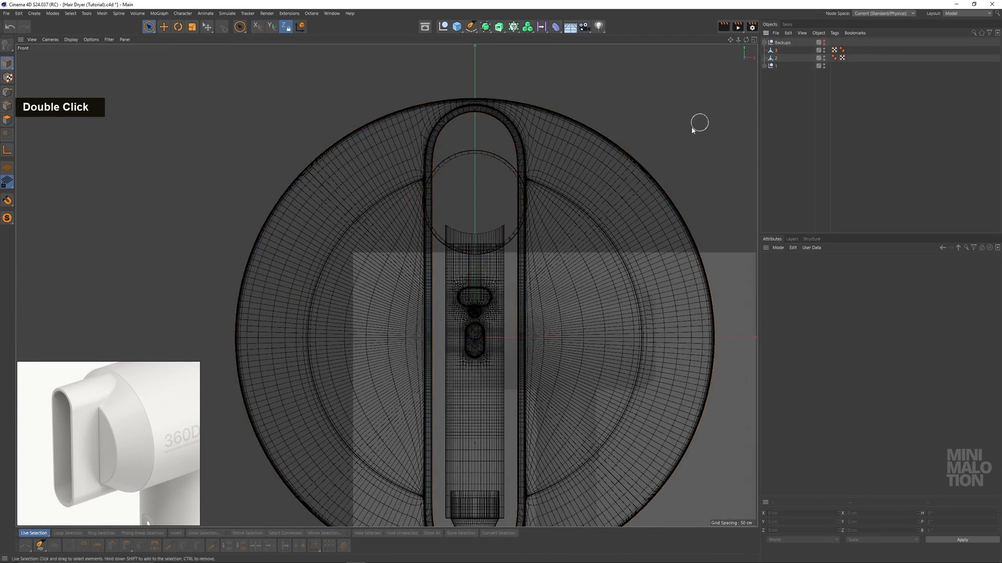
pyautogui.keyDown('alt'); pyautogui.moveTo(545, 306); pyautogui.dragTo(418, 237, button='middle'); pyautogui.keyUp('alt')
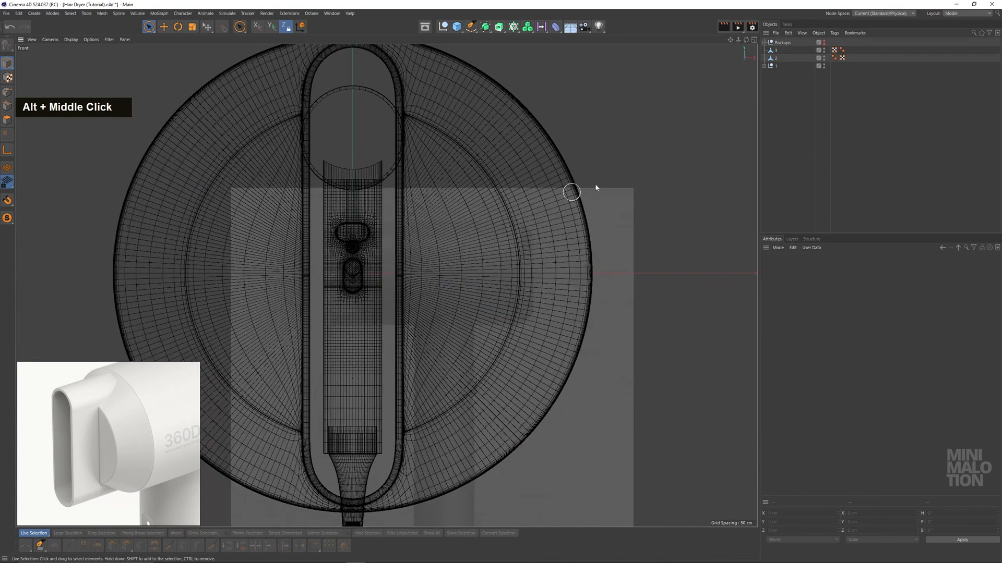
pyautogui.moveTo(772, 58); pyautogui.dragTo(771, 61)
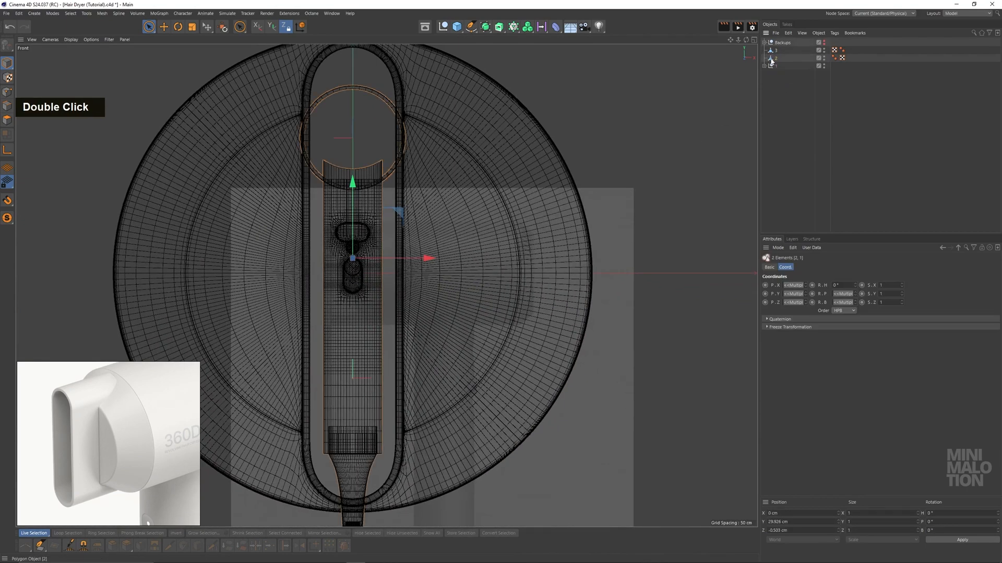
pyautogui.hotkey('alt', 'g')
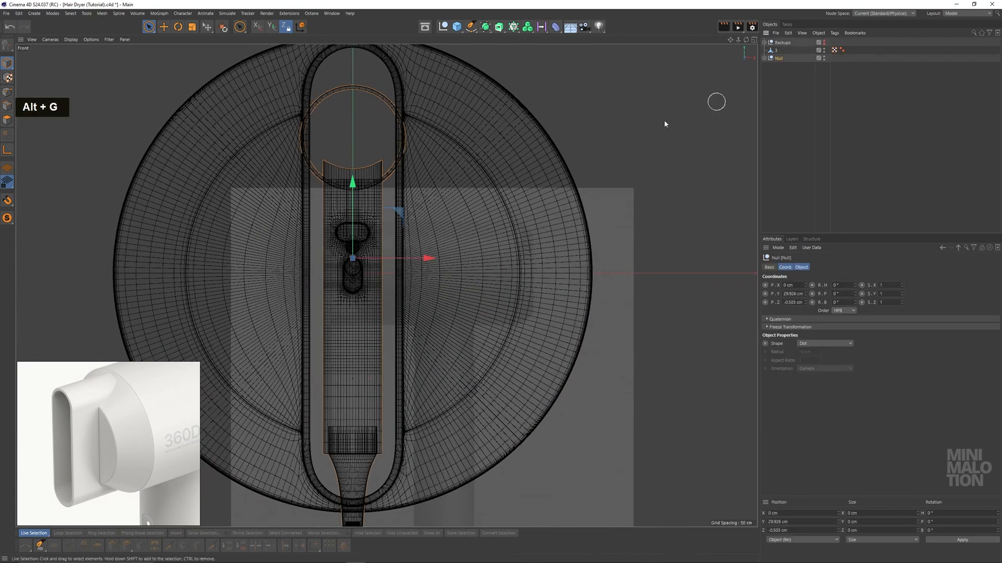
# Rotate the grouped dryer body null to a heading of 90° in the Front view
pyautogui.click(177, 29)
pyautogui.keyDown('shift'); pyautogui.moveTo(374, 249); pyautogui.dragTo(471, 242); pyautogui.keyUp('shift')
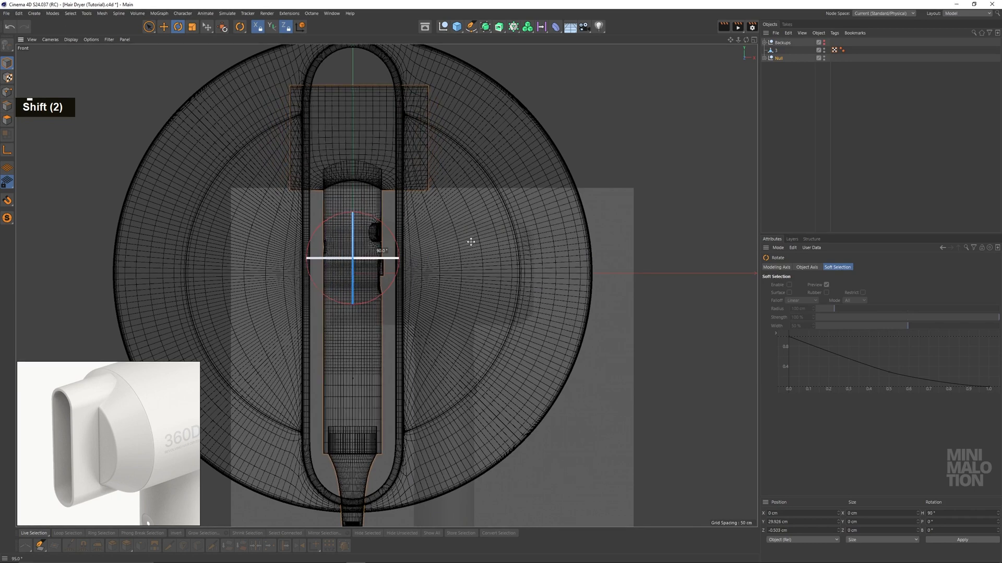
pyautogui.click(150, 27)
pyautogui.keyDown('alt'); pyautogui.moveTo(459, 239); pyautogui.dragTo(320, 203, button='middle'); pyautogui.keyUp('alt')
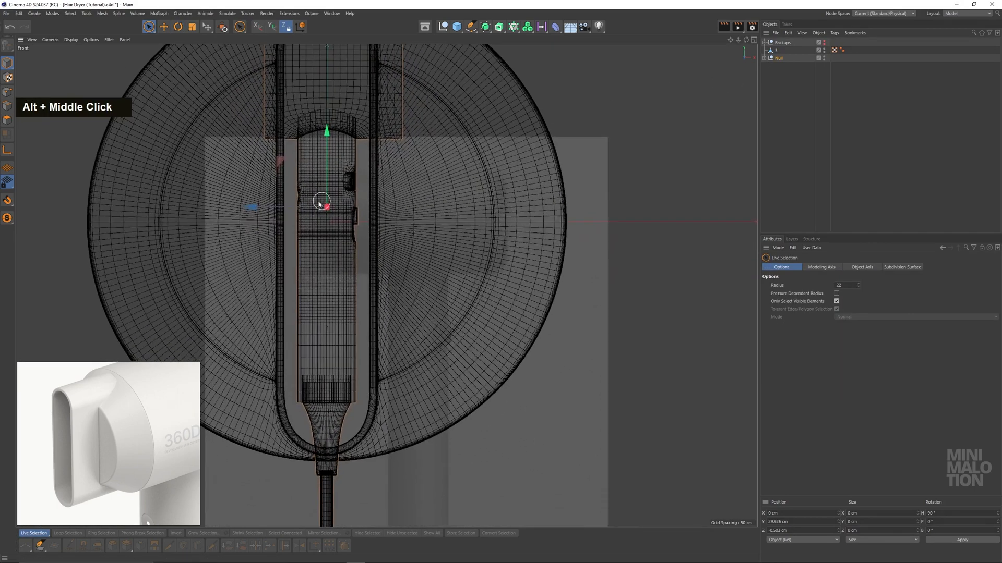
pyautogui.keyDown('alt'); pyautogui.moveTo(277, 164); pyautogui.dragTo(401, 234, button='middle'); pyautogui.keyUp('alt')
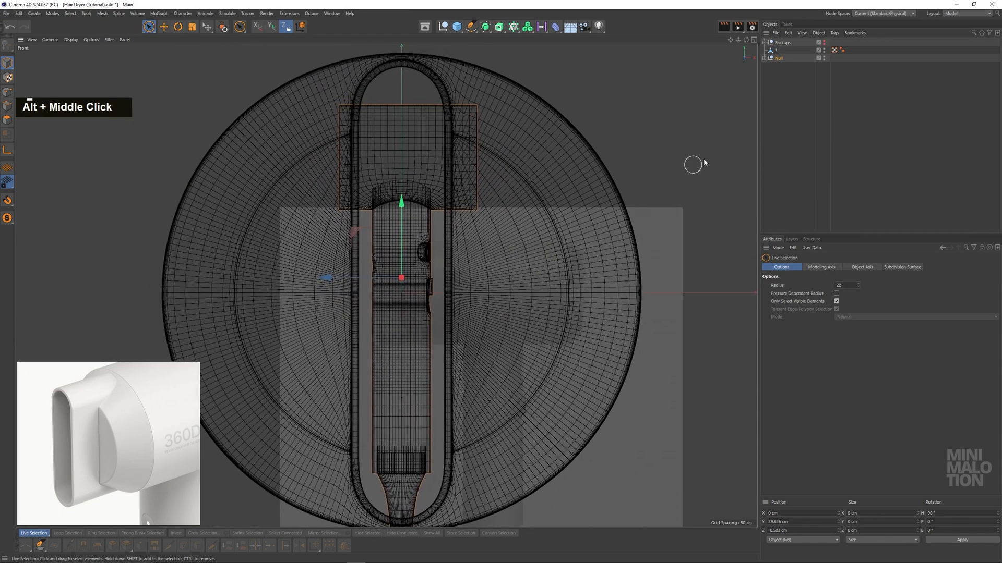
# Rotate nozzle object 3 to a heading of -90° in the Front view
pyautogui.click(775, 51)
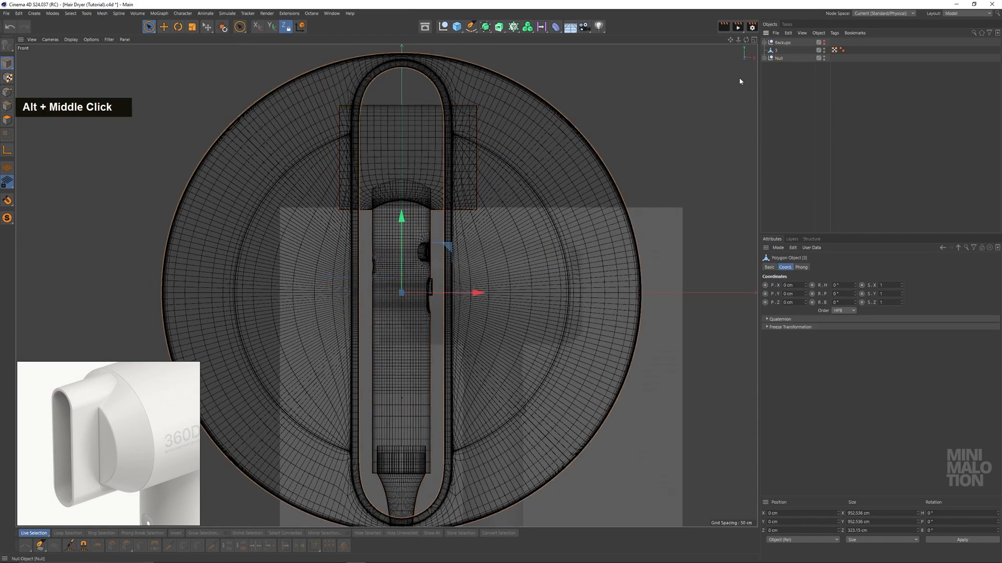
pyautogui.click(178, 26)
pyautogui.moveTo(424, 294); pyautogui.dragTo(338, 284)
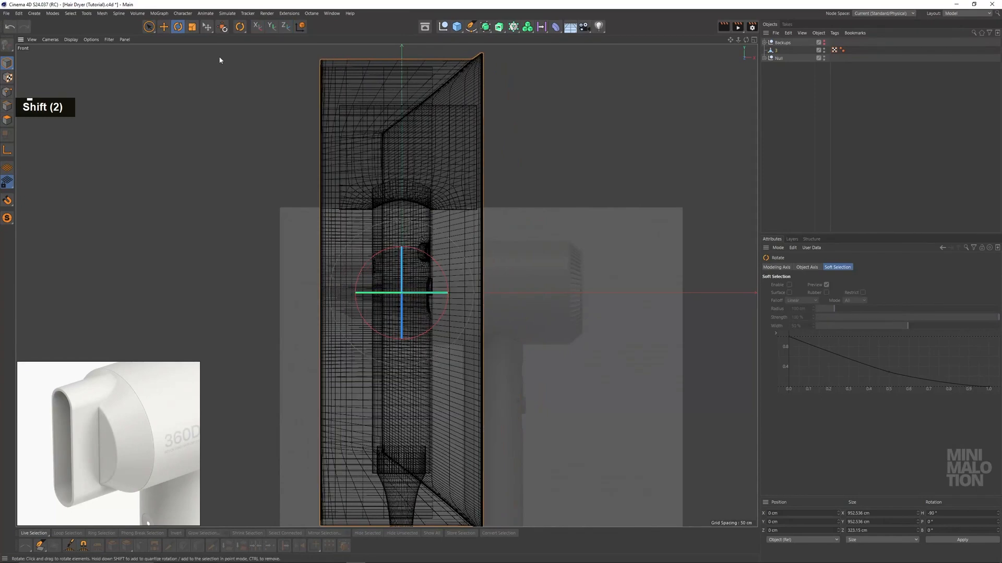
# Scale nozzle object 3 down uniformly to about 256 cm in height
pyautogui.doubleClick(191, 26)
pyautogui.moveTo(506, 135); pyautogui.dragTo(399, 201)
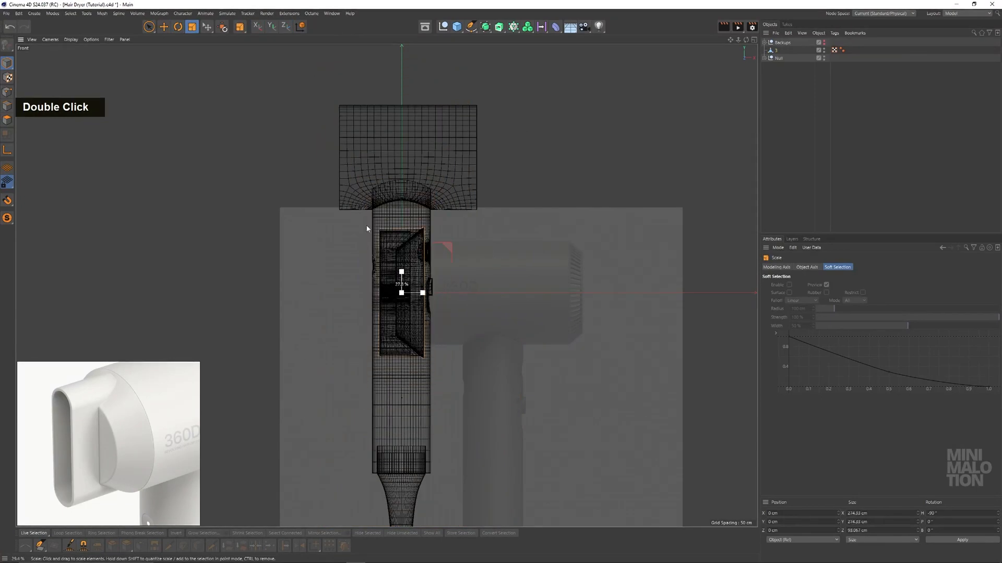
pyautogui.keyDown('alt'); pyautogui.moveTo(387, 227); pyautogui.dragTo(445, 289, button='middle'); pyautogui.keyUp('alt')
# Move nozzle object 3 up beside the barrel's end, to about X -175 cm
pyautogui.click(149, 26)
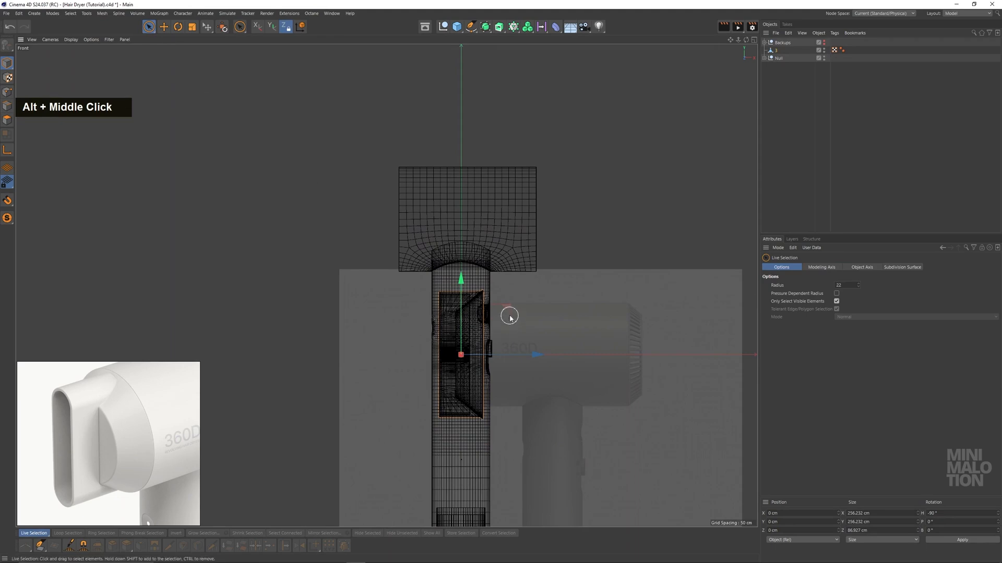
pyautogui.moveTo(509, 317); pyautogui.dragTo(412, 170)
pyautogui.scroll(8, 402, 194)
pyautogui.keyDown('alt'); pyautogui.moveTo(403, 194); pyautogui.dragTo(395, 232, button='middle'); pyautogui.keyUp('alt')
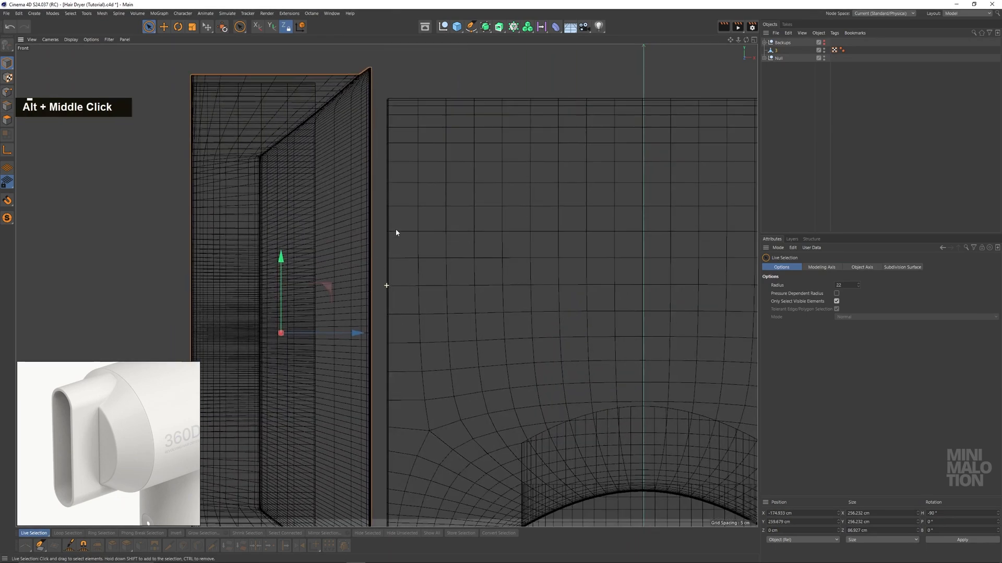
# Move nozzle object 3 up against the barrel's end at about Y 282 cm, and shift its axis onto the wide rim's edge
pyautogui.scroll(-3, 396, 232)
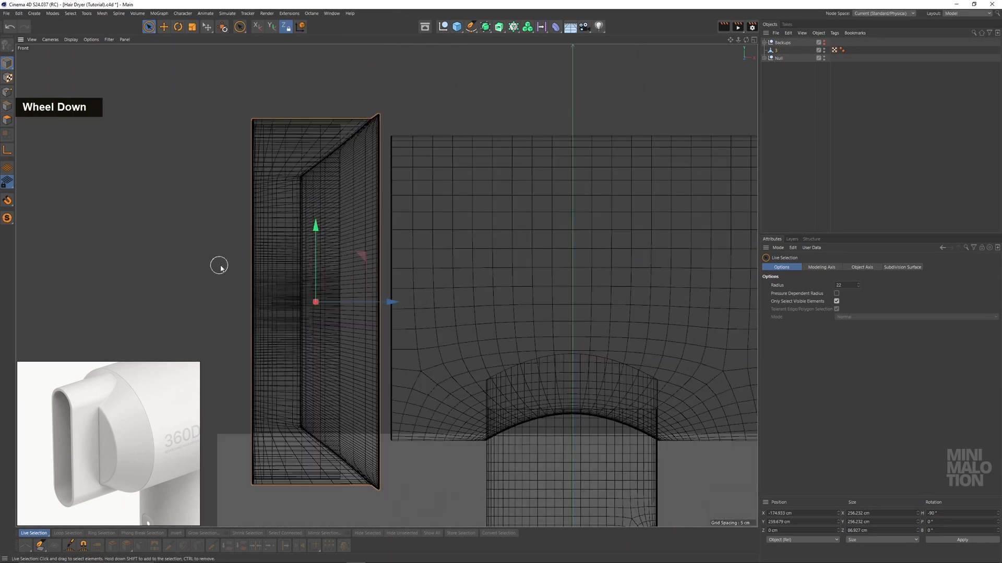
pyautogui.moveTo(387, 270); pyautogui.dragTo(458, 225)
pyautogui.scroll(6, 483, 277)
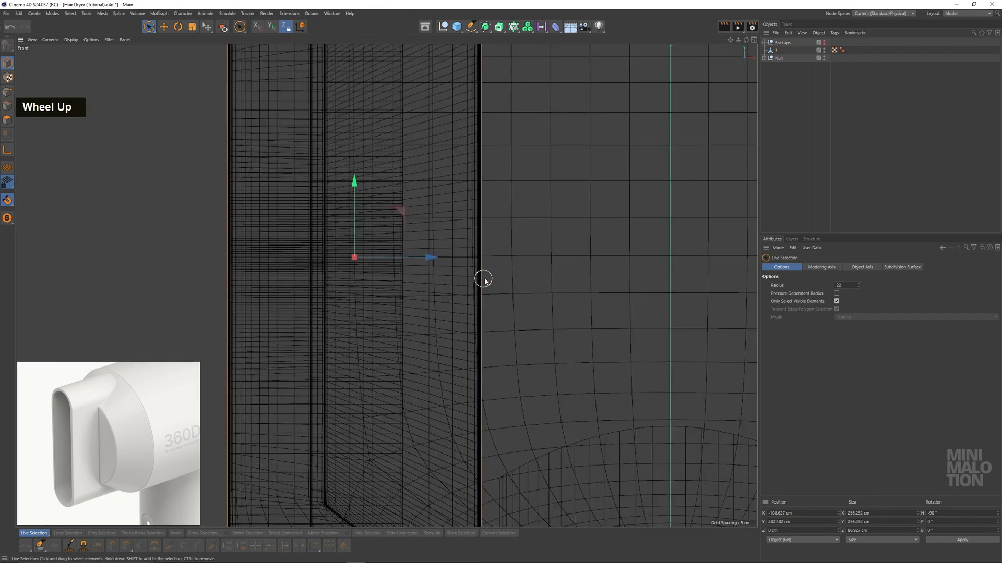
pyautogui.keyDown('alt'); pyautogui.moveTo(458, 270); pyautogui.dragTo(443, 288, button='middle'); pyautogui.keyUp('alt')
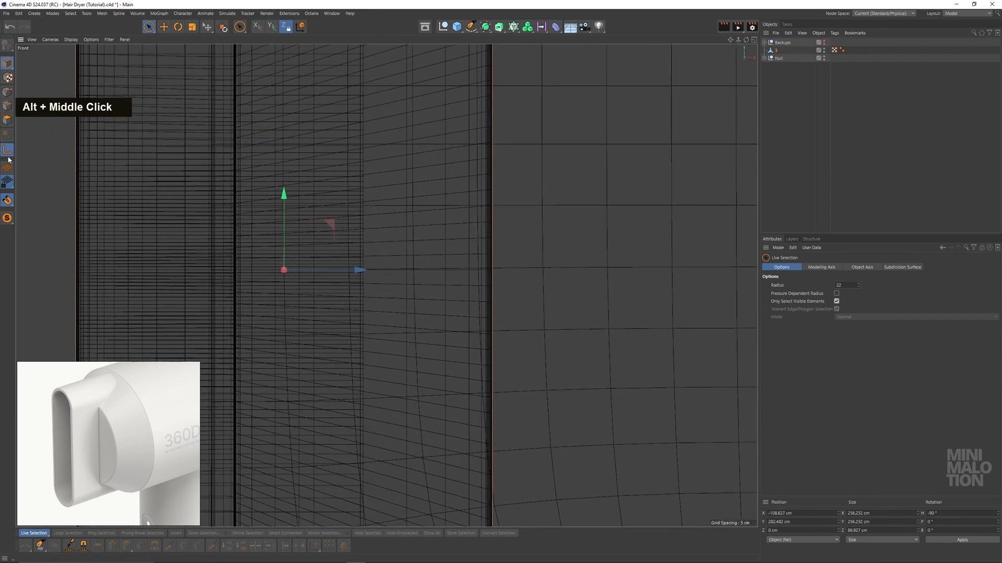
pyautogui.moveTo(562, 276); pyautogui.dragTo(572, 271)
pyautogui.scroll(5, 493, 278)
pyautogui.scroll(3, 493, 277)
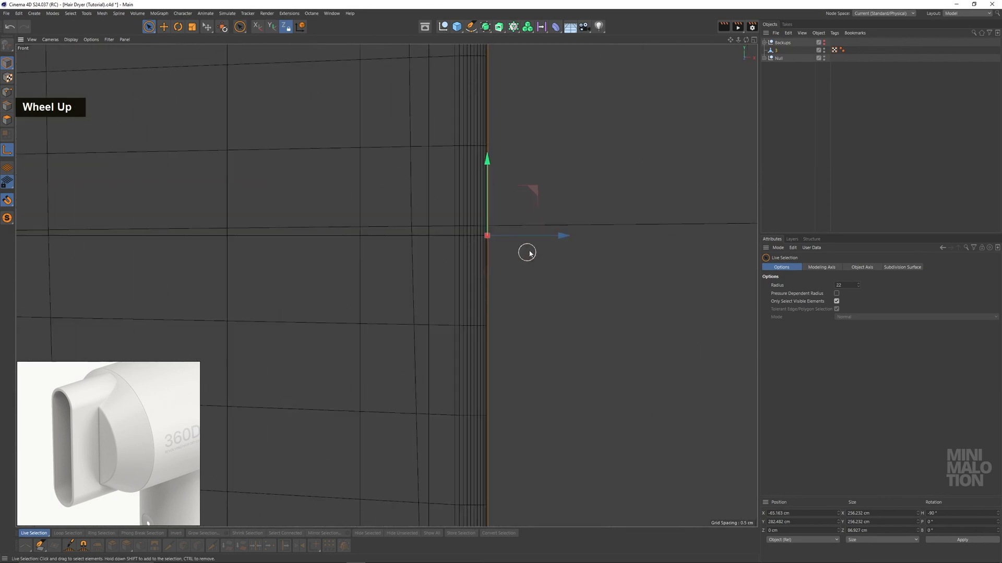
# Snap nozzle object 3 flush against the end face of the barrel, at about X -124 cm
pyautogui.scroll(-5, 440, 270)
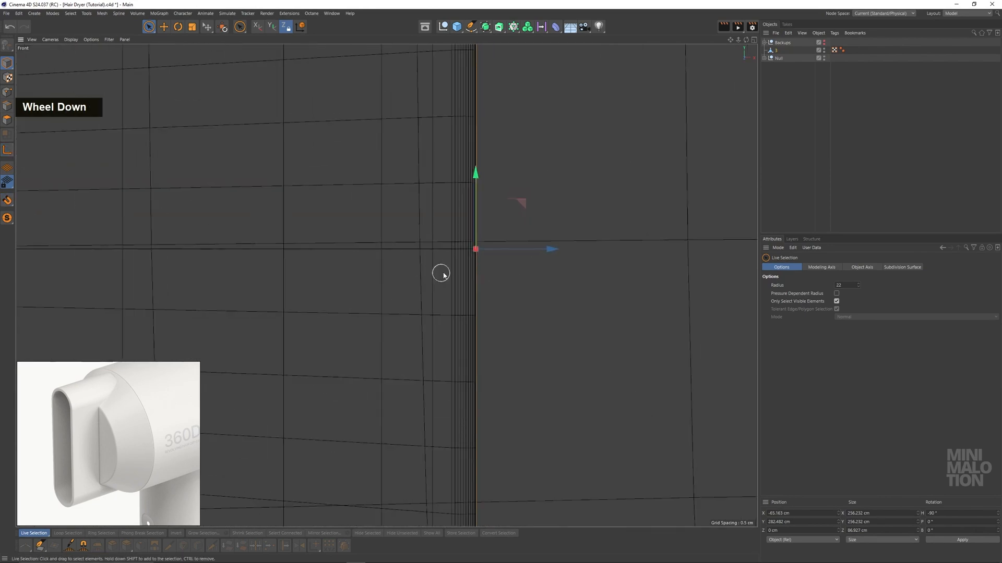
pyautogui.scroll(5, 521, 277)
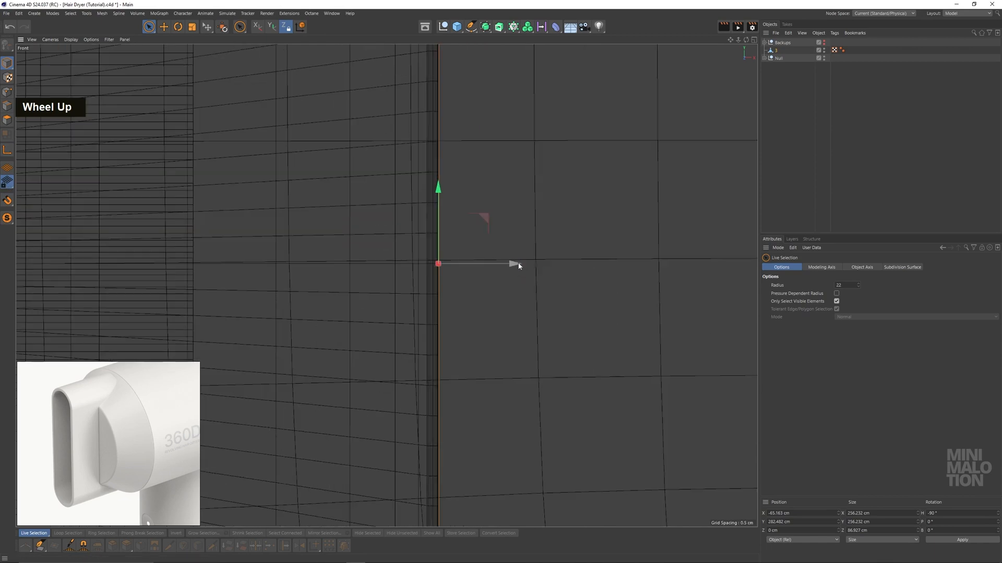
pyautogui.keyDown('alt'); pyautogui.moveTo(237, 263); pyautogui.dragTo(294, 251, button='middle'); pyautogui.keyUp('alt')
pyautogui.scroll(2, 403, 283)
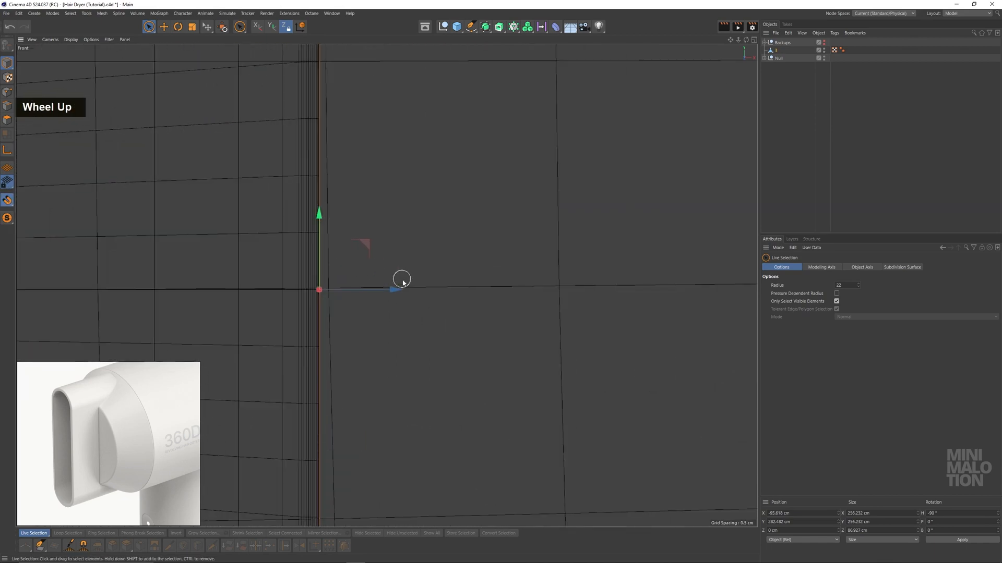
pyautogui.scroll(3, 384, 291)
pyautogui.keyDown('alt'); pyautogui.moveTo(172, 283); pyautogui.dragTo(551, 296, button='middle'); pyautogui.keyUp('alt')
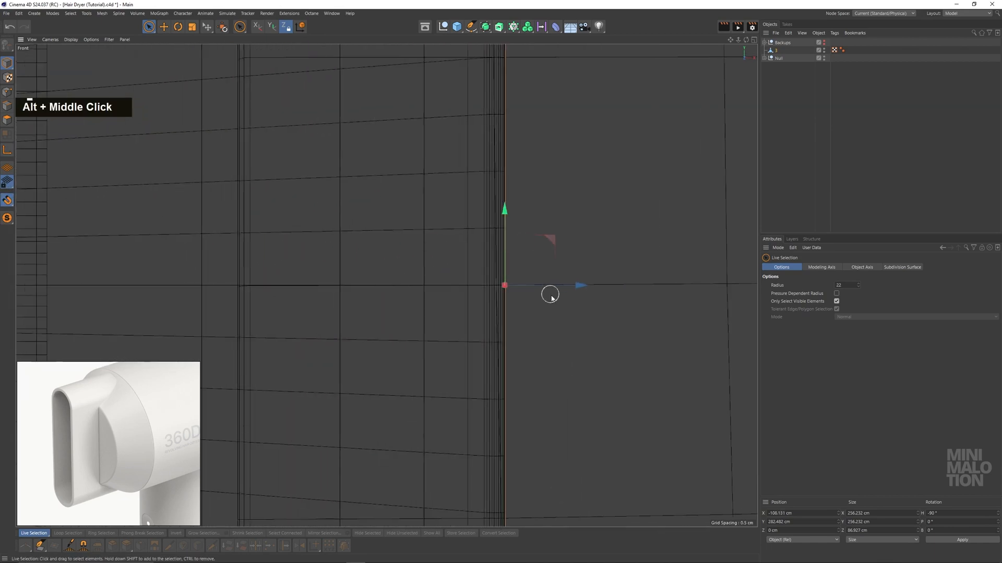
pyautogui.moveTo(576, 291); pyautogui.dragTo(312, 283)
pyautogui.scroll(-4, 313, 276)
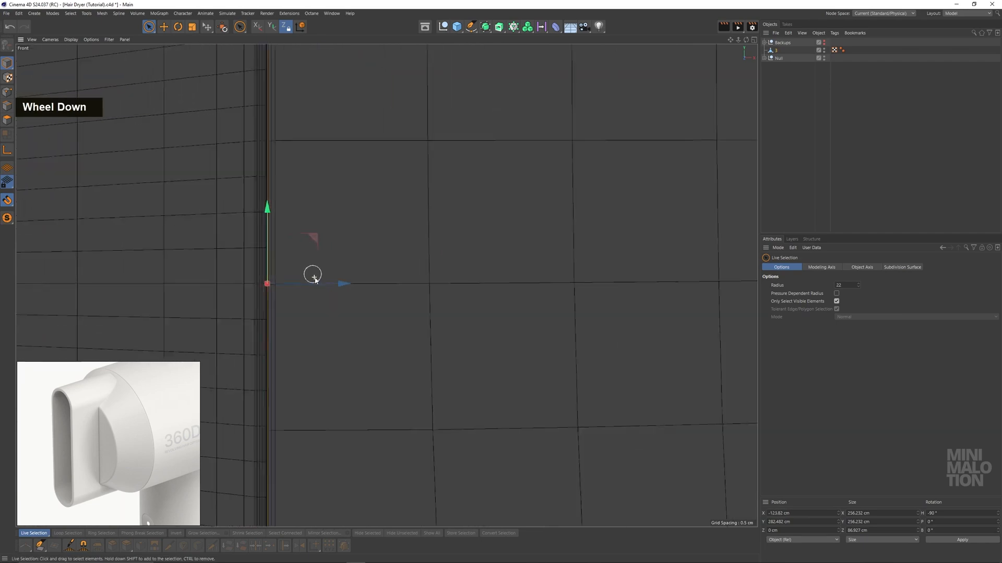
pyautogui.scroll(-5, 313, 276)
pyautogui.scroll(2, 291, 251)
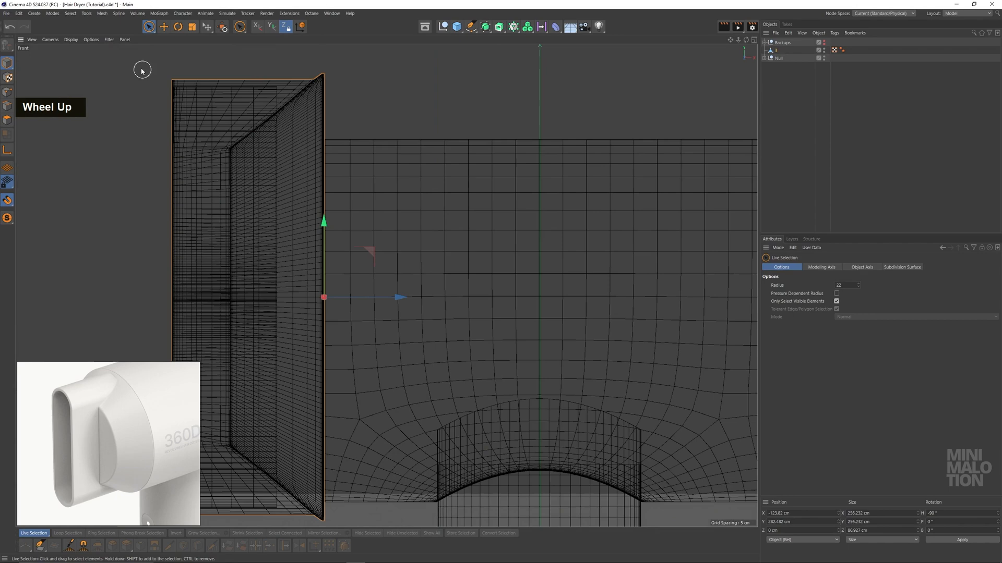
# Scale nozzle object 3 down uniformly to about 181 cm in height, aligning its rim with the barrel's upper edge
pyautogui.click(192, 27)
pyautogui.scroll(4, 339, 180)
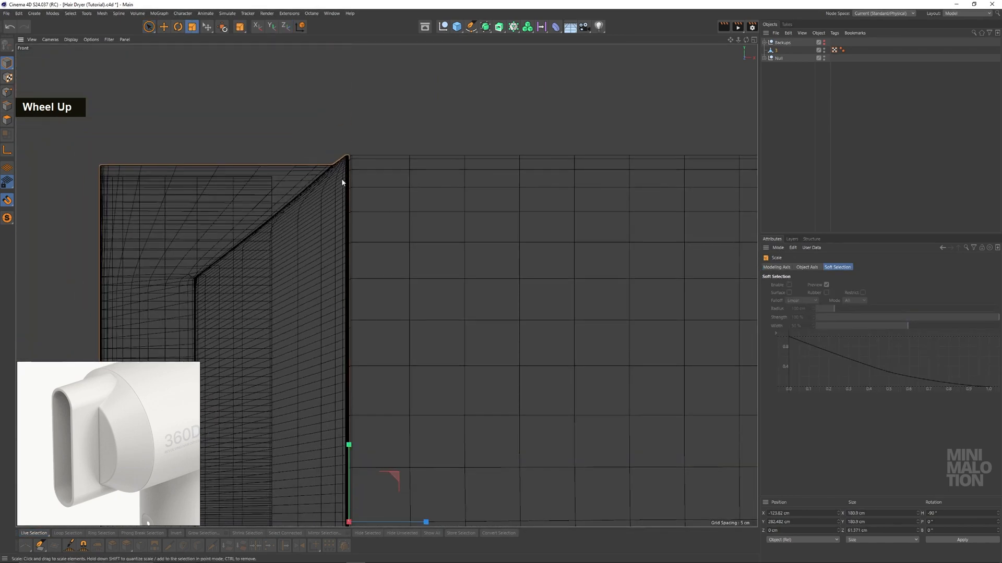
pyautogui.scroll(4, 342, 183)
pyautogui.moveTo(361, 176); pyautogui.dragTo(364, 182)
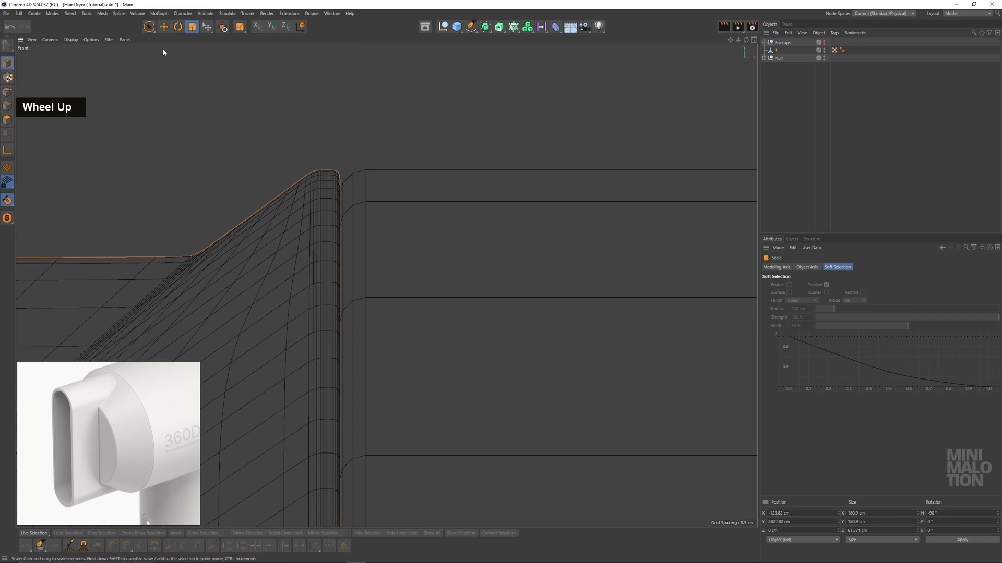
# Examine how the nozzle sits on the end of the barrel in the Perspective view
pyautogui.click(150, 28)
pyautogui.click(740, 134)
pyautogui.scroll(-3, 404, 215)
pyautogui.middleClick(403, 215)
pyautogui.middleClick(241, 190)
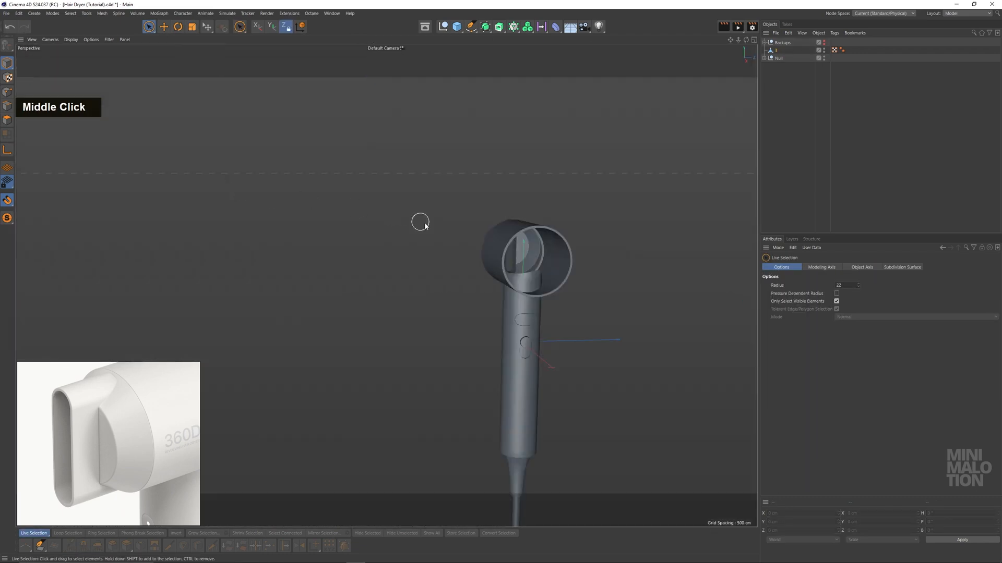
pyautogui.keyDown('alt'); pyautogui.moveTo(425, 225); pyautogui.dragTo(501, 240); pyautogui.keyUp('alt')
pyautogui.scroll(3, 542, 256)
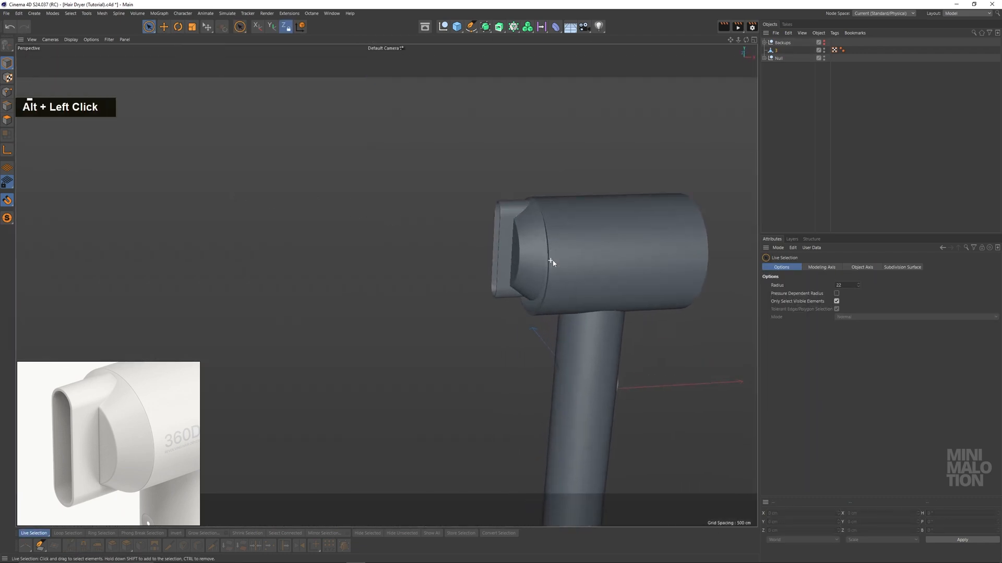
pyautogui.keyDown('alt'); pyautogui.moveTo(552, 262); pyautogui.dragTo(595, 233); pyautogui.keyUp('alt')
# Move nozzle object 3 down to about Y 269 cm in the Front view to center it on the barrel
pyautogui.click(774, 50)
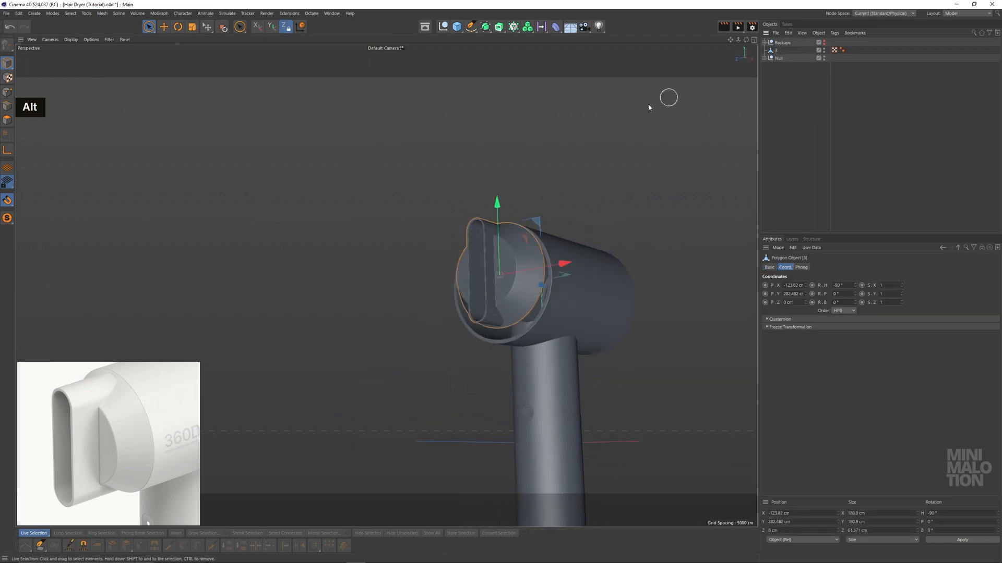
pyautogui.keyDown('alt'); pyautogui.moveTo(652, 105); pyautogui.dragTo(496, 300); pyautogui.keyUp('alt')
pyautogui.middleClick(544, 348)
pyautogui.middleClick(572, 389)
pyautogui.scroll(-5, 548, 381)
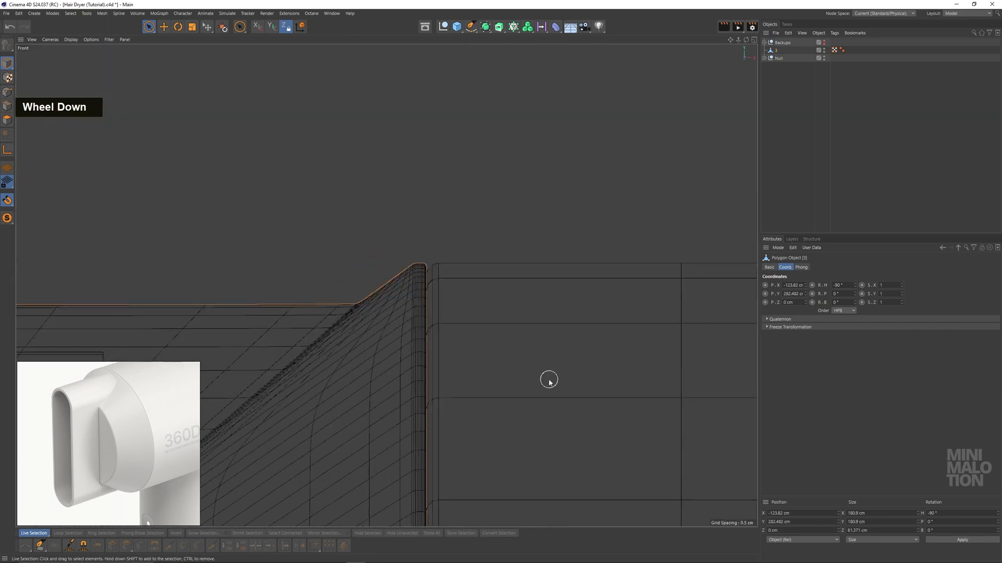
pyautogui.keyDown('alt'); pyautogui.moveTo(537, 399); pyautogui.dragTo(538, 257, button='middle'); pyautogui.keyUp('alt')
pyautogui.moveTo(506, 227); pyautogui.dragTo(506, 246)
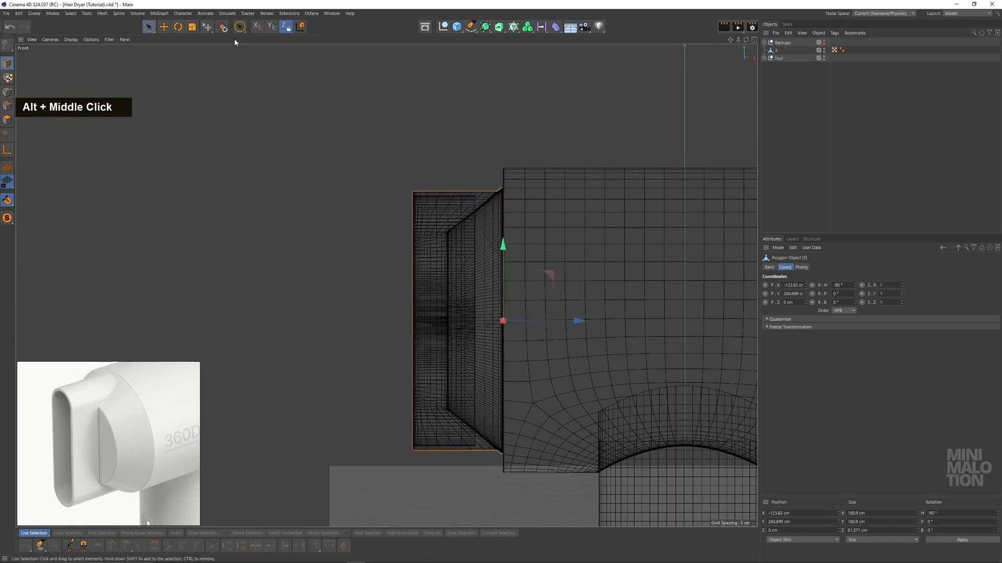
# Scale nozzle object 3 up uniformly until its rim matches the barrel's height
pyautogui.click(192, 26)
pyautogui.scroll(3, 492, 172)
pyautogui.moveTo(563, 187); pyautogui.dragTo(512, 196)
pyautogui.scroll(5, 574, 170)
# Inspect the fit between the nozzle's rim and the barrel from several angles in the Perspective view
pyautogui.middleClick(511, 195)
pyautogui.middleClick(318, 175)
pyautogui.keyDown('alt'); pyautogui.moveTo(452, 230); pyautogui.dragTo(365, 209); pyautogui.keyUp('alt')
pyautogui.click(870, 155)
pyautogui.keyDown('alt'); pyautogui.moveTo(438, 299); pyautogui.dragTo(412, 279); pyautogui.keyUp('alt')
pyautogui.scroll(3, 470, 300)
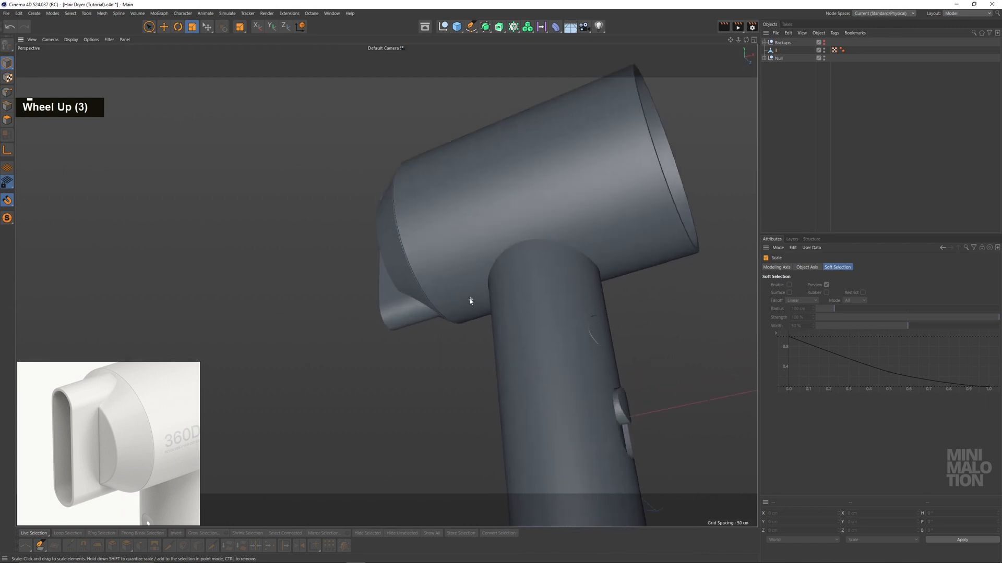
pyautogui.scroll(3, 448, 304)
pyautogui.keyDown('alt'); pyautogui.moveTo(469, 299); pyautogui.dragTo(478, 338); pyautogui.keyUp('alt')
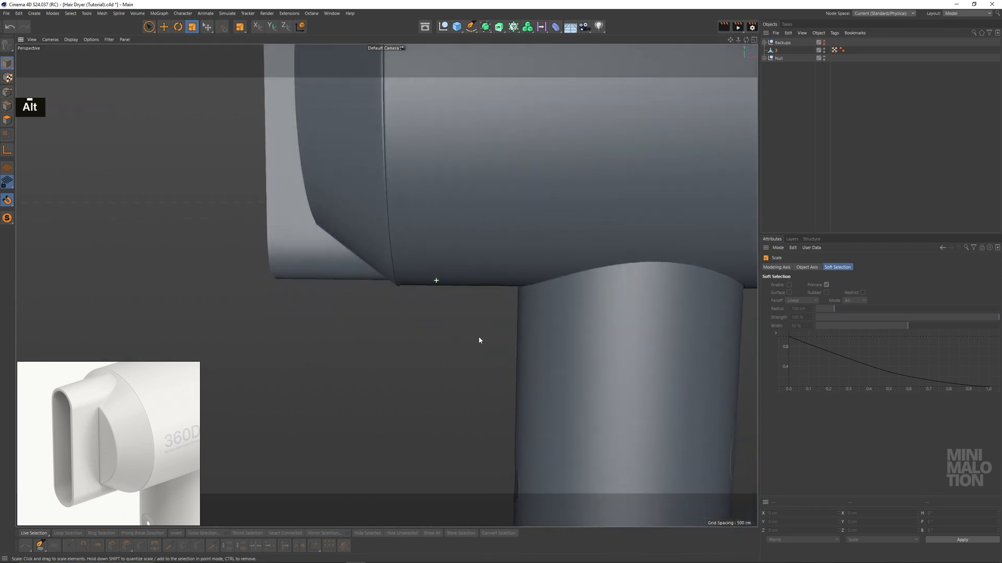
pyautogui.keyDown('alt'); pyautogui.scroll(-3, 481, 414); pyautogui.keyUp('alt')
pyautogui.moveTo(443, 280)
pyautogui.keyDown('alt'); pyautogui.mouseDown()
pyautogui.moveTo(471, 259)
pyautogui.moveTo(453, 270)
pyautogui.mouseUp(); pyautogui.keyUp('alt')
pyautogui.scroll(-2, 453, 271)
pyautogui.scroll(-2, 453, 271)
pyautogui.keyDown('alt'); pyautogui.moveTo(434, 324); pyautogui.dragTo(447, 294); pyautogui.keyUp('alt')
pyautogui.scroll(-3, 438, 302)
pyautogui.scroll(1, 414, 308)
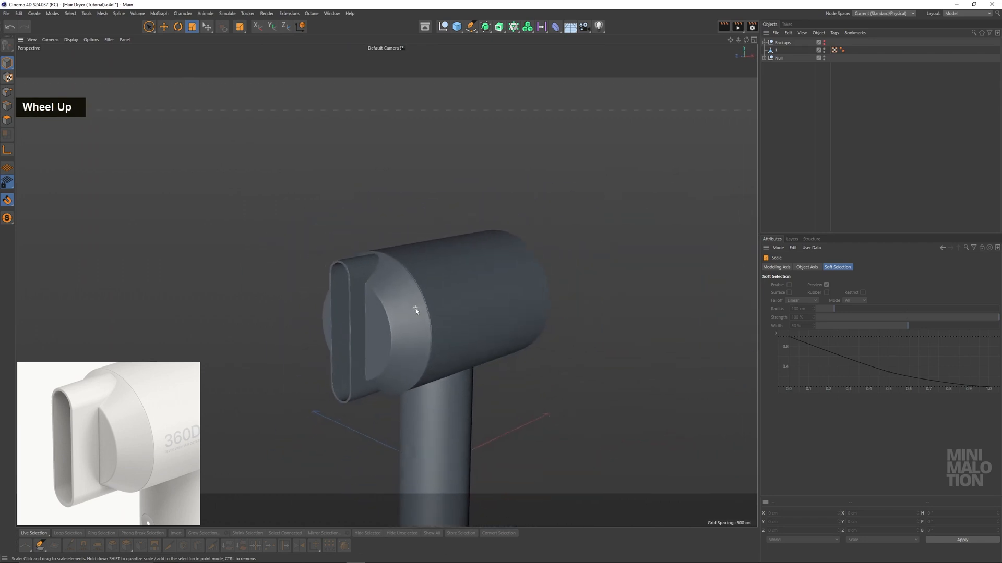
pyautogui.keyDown('alt'); pyautogui.scroll(-3, 416, 323); pyautogui.keyUp('alt')
pyautogui.keyDown('alt'); pyautogui.moveTo(428, 356); pyautogui.dragTo(437, 281); pyautogui.keyUp('alt')
pyautogui.scroll(2, 437, 282)
pyautogui.scroll(2, 437, 281)
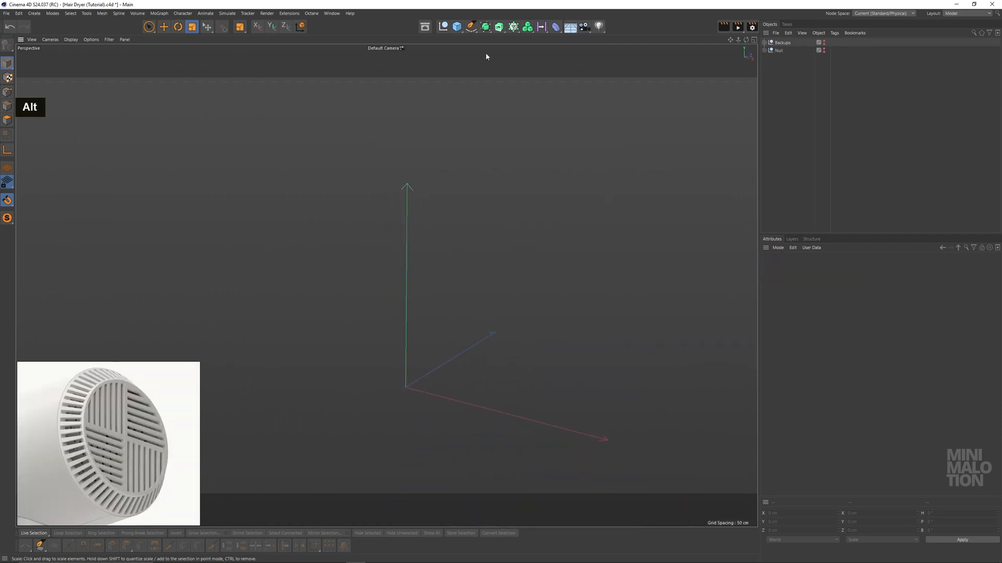
# Add a disc oriented to -Z with 2 disc segments and 240 rotation segments, and display the shading with lines
pyautogui.click(455, 27)
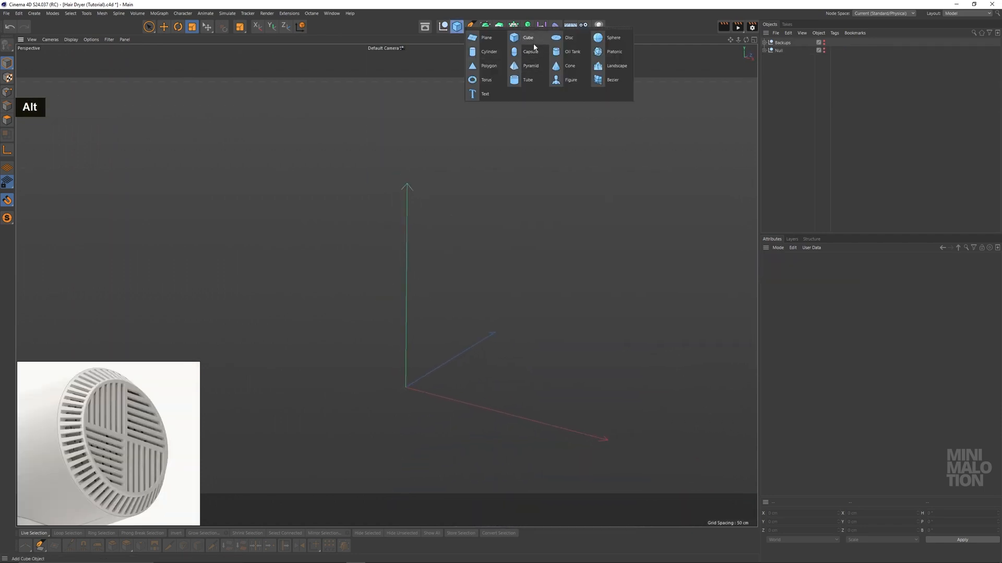
pyautogui.click(571, 39)
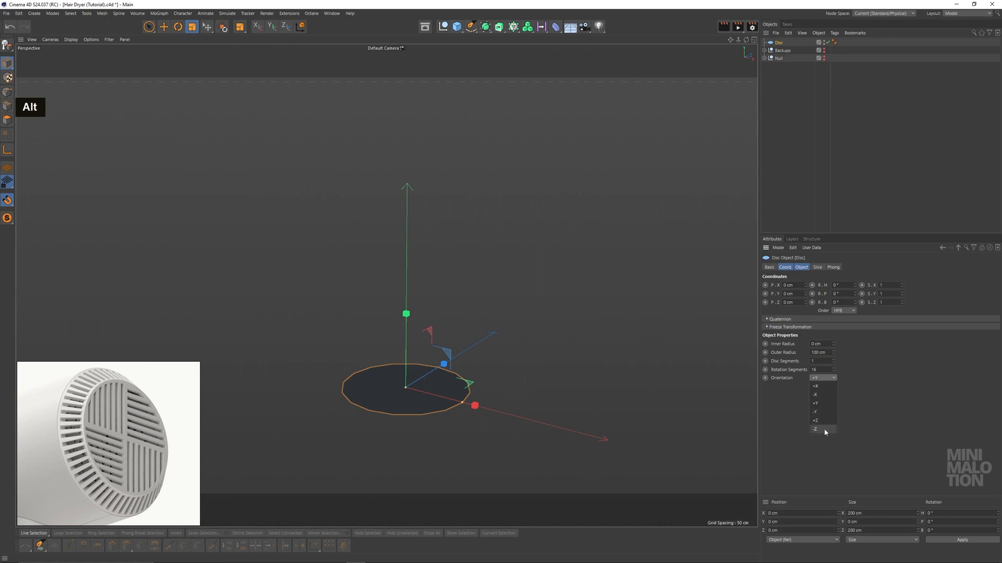
pyautogui.click(824, 430)
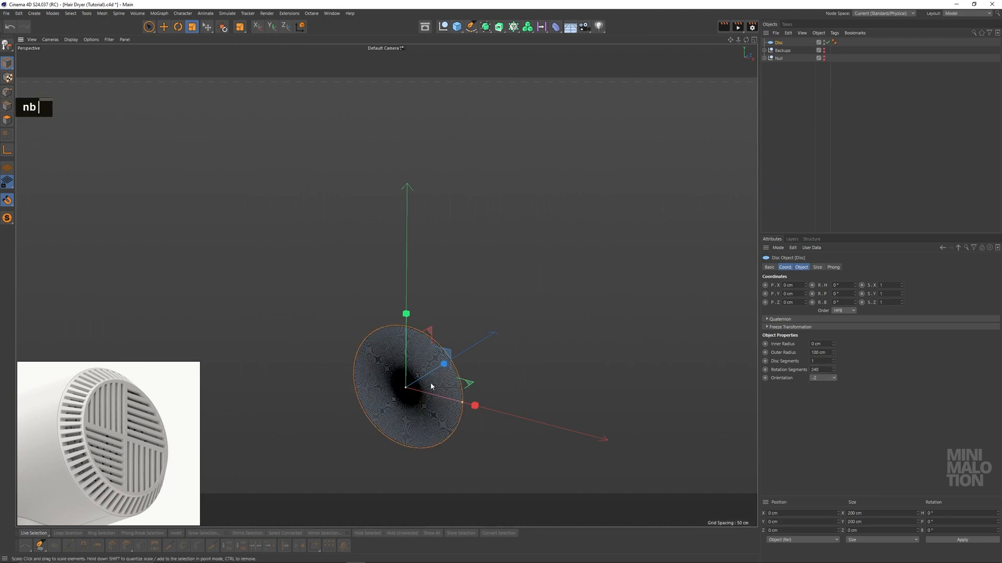
pyautogui.scroll(3, 429, 374)
pyautogui.keyDown('alt'); pyautogui.moveTo(430, 374); pyautogui.dragTo(521, 304, button='middle'); pyautogui.keyUp('alt')
pyautogui.keyDown('alt'); pyautogui.scroll(2, 503, 317); pyautogui.keyUp('alt')
pyautogui.keyDown('alt'); pyautogui.moveTo(503, 317); pyautogui.dragTo(472, 319); pyautogui.keyUp('alt')
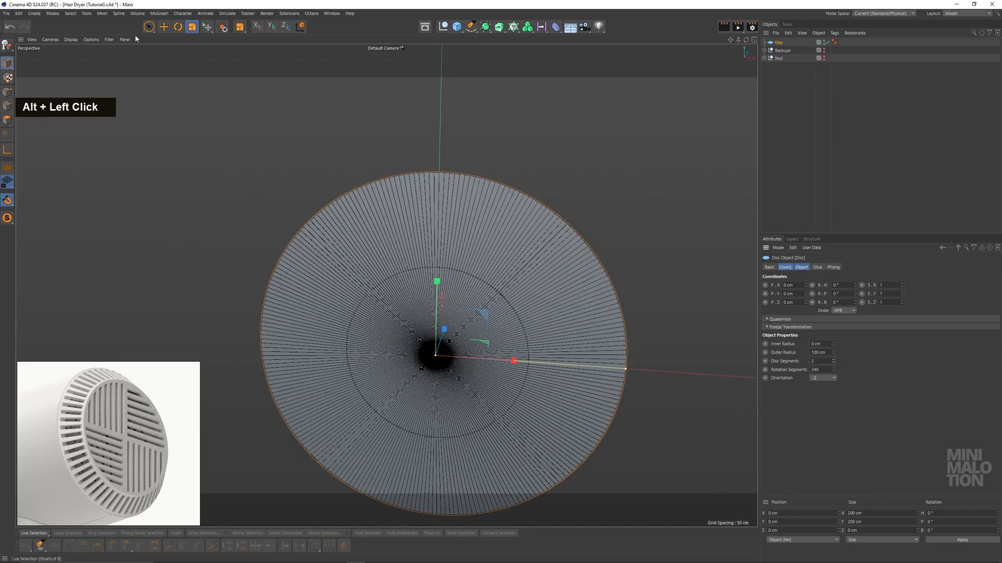
# Make the disc editable and delete its center point to leave an open ring
pyautogui.click(6, 48)
pyautogui.click(9, 107)
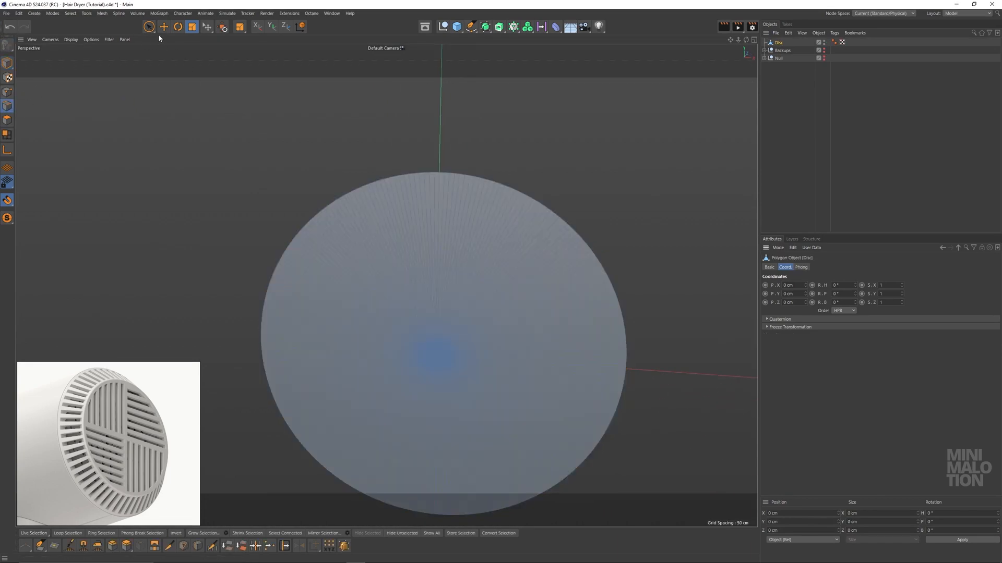
pyautogui.click(155, 31)
pyautogui.click(164, 37)
pyautogui.click(7, 92)
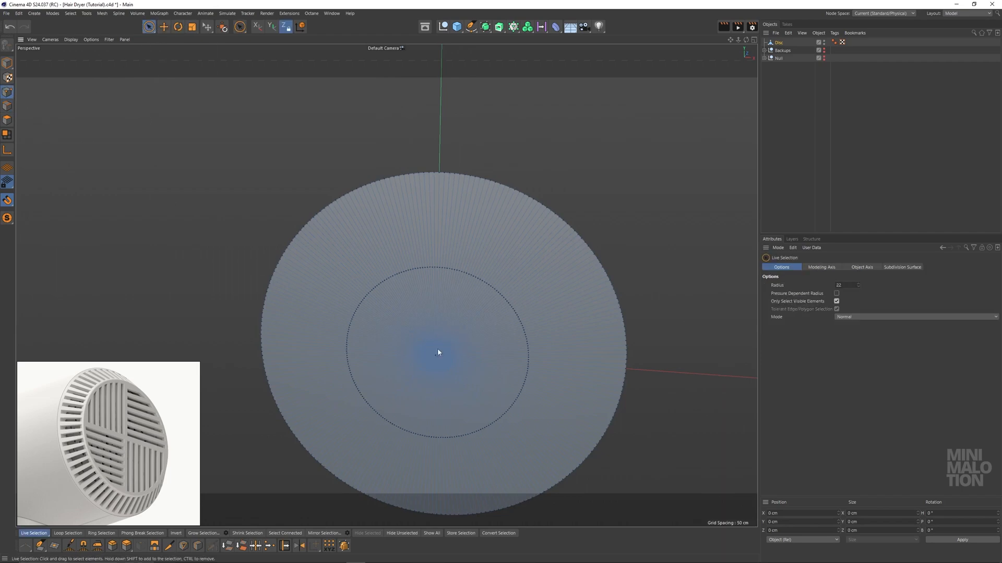
pyautogui.press('BackSpace')
# Select the ring's inner edge loop and scale it up uniformly to about 162 cm in diameter
pyautogui.click(163, 28)
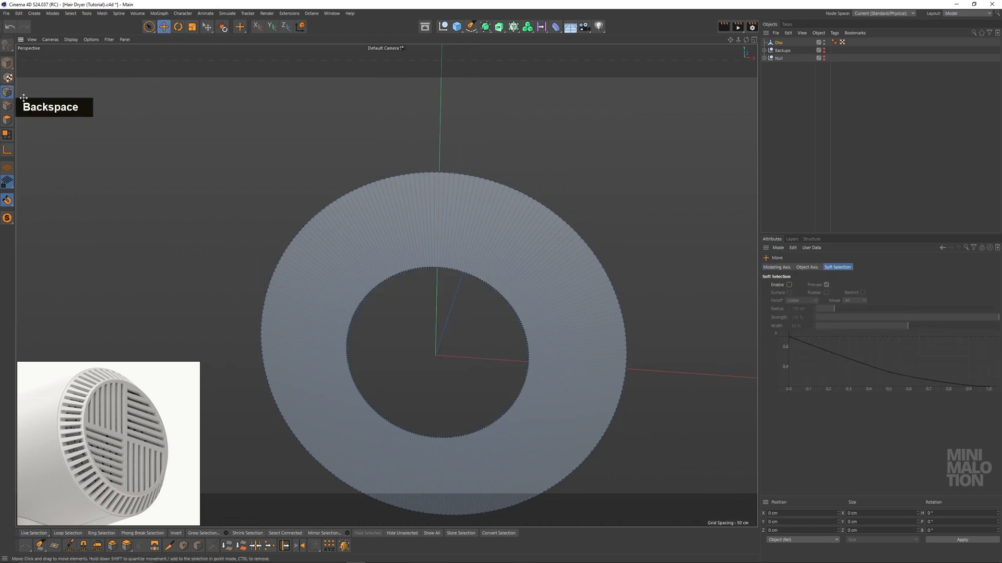
pyautogui.click(8, 106)
pyautogui.scroll(2, 476, 282)
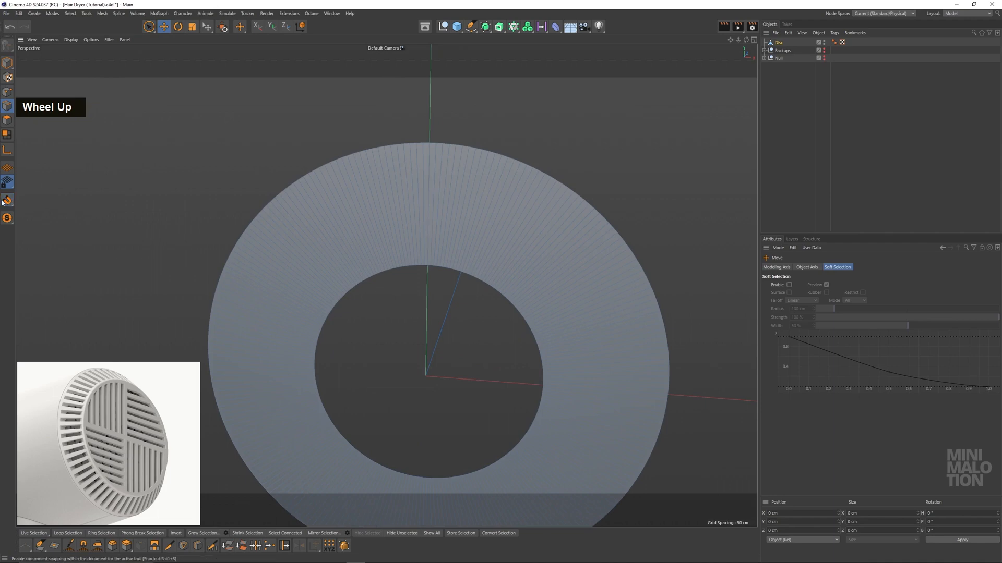
pyautogui.scroll(2, 501, 273)
pyautogui.keyDown('alt'); pyautogui.moveTo(501, 273); pyautogui.dragTo(483, 253); pyautogui.keyUp('alt')
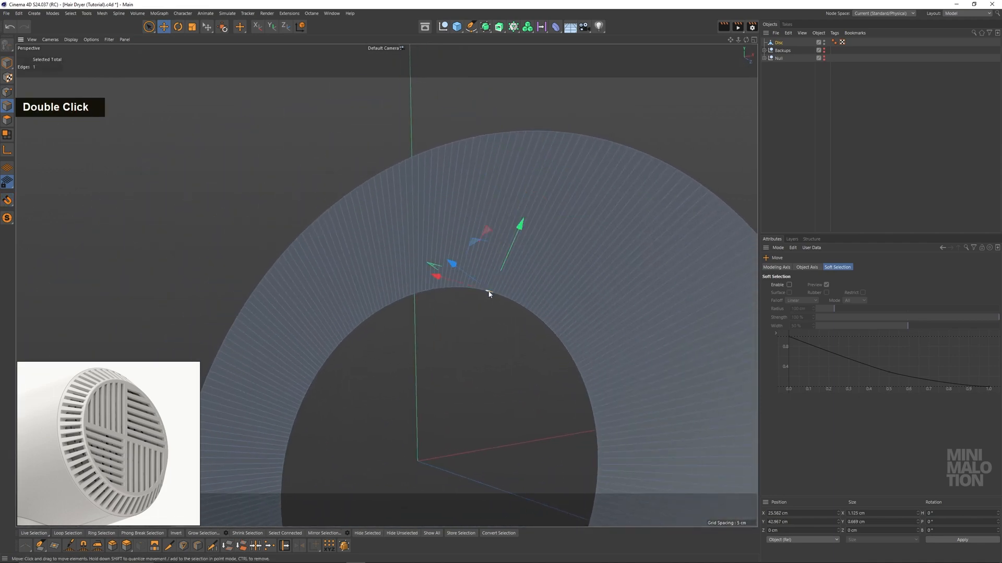
pyautogui.doubleClick(489, 295)
pyautogui.keyDown('alt'); pyautogui.moveTo(527, 298); pyautogui.dragTo(558, 334); pyautogui.keyUp('alt')
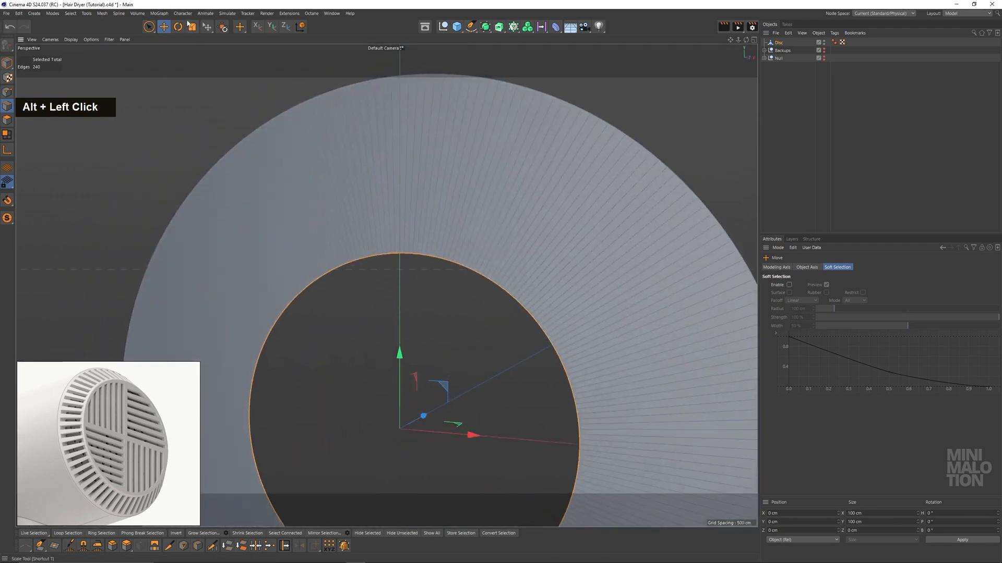
pyautogui.click(197, 27)
pyautogui.scroll(-2, 444, 224)
pyautogui.keyDown('alt'); pyautogui.moveTo(545, 270); pyautogui.dragTo(551, 266); pyautogui.keyUp('alt')
pyautogui.moveTo(550, 267); pyautogui.dragTo(722, 196)
# Replace the Front view's background picture with the hair dryer's rear-view reference image
pyautogui.middleClick(624, 268)
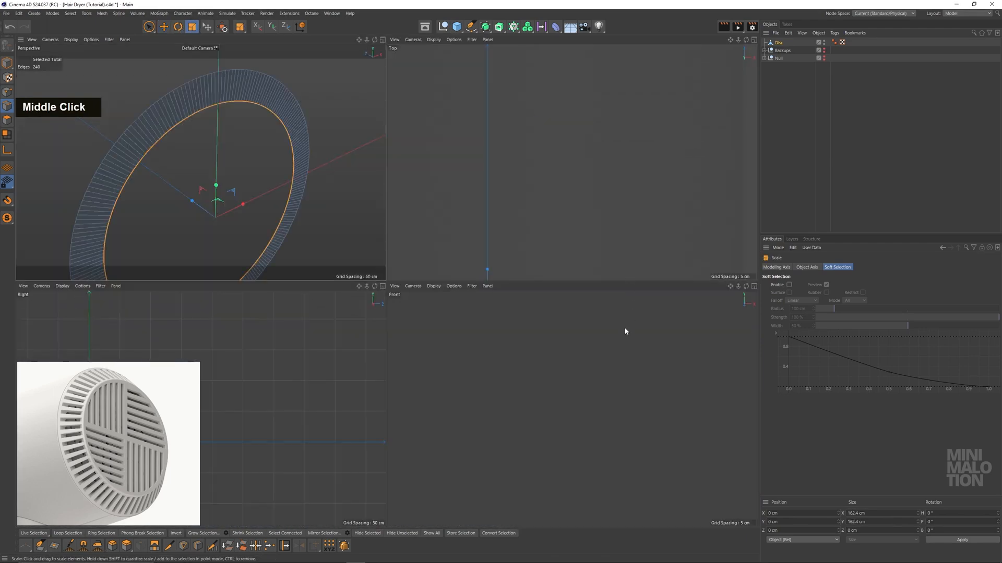
pyautogui.scroll(-3, 580, 342)
pyautogui.middleClick(564, 345)
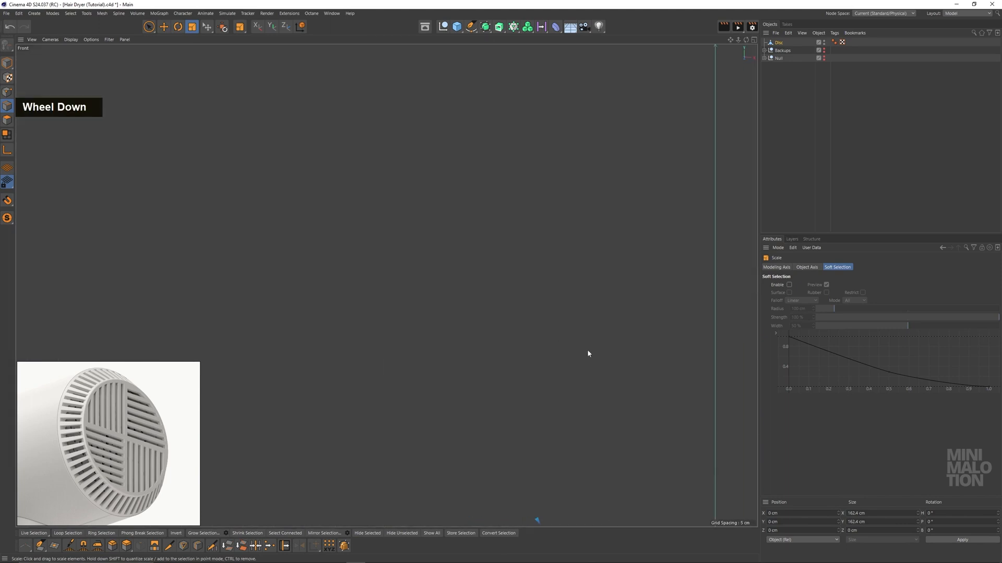
pyautogui.scroll(-9, 594, 351)
pyautogui.scroll(6, 640, 395)
pyautogui.keyDown('alt'); pyautogui.moveTo(622, 398); pyautogui.dragTo(520, 278, button='middle'); pyautogui.keyUp('alt')
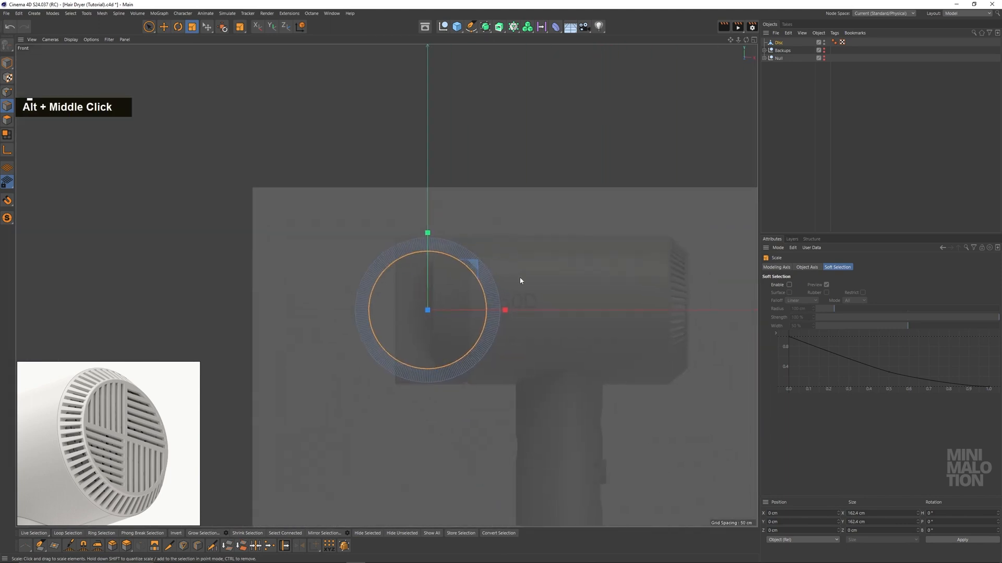
pyautogui.hotkey('shift', 'v')
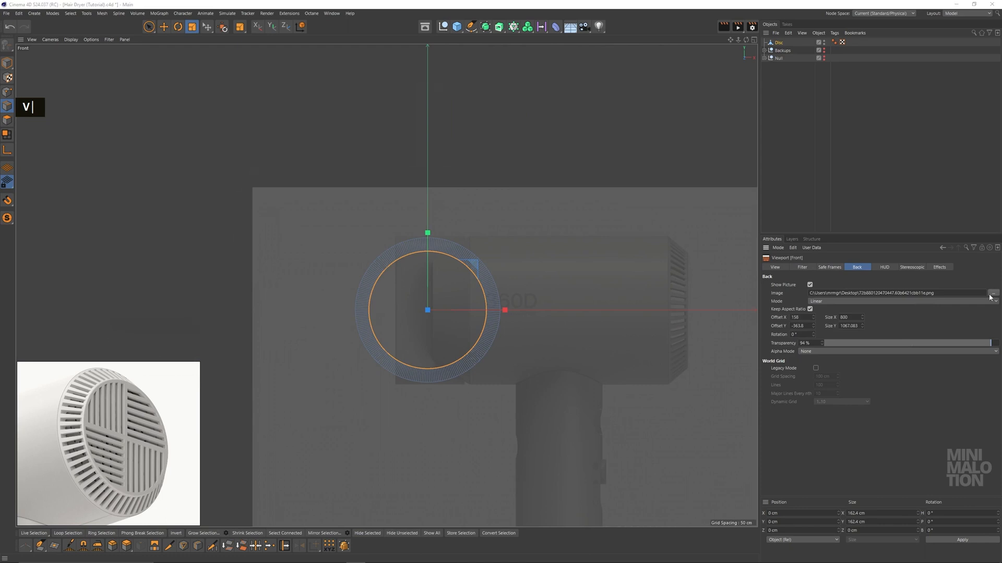
pyautogui.click(991, 294)
pyautogui.doubleClick(371, 216)
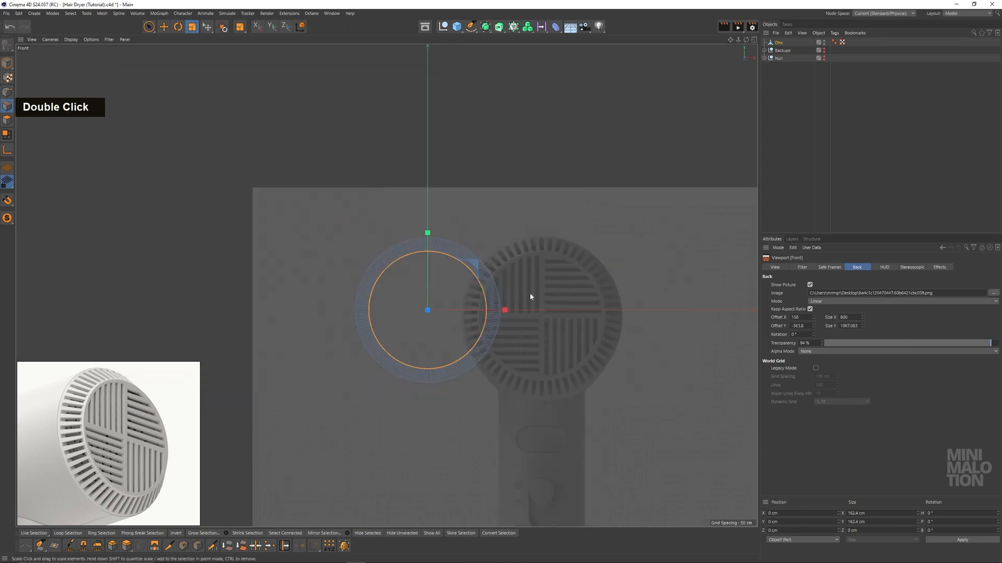
# Align the background picture with the ring's center by setting Offset X to 0 and Offset Y to about -358.4, with rotation at 0°
pyautogui.rightClick(815, 317)
pyautogui.scroll(5, 421, 313)
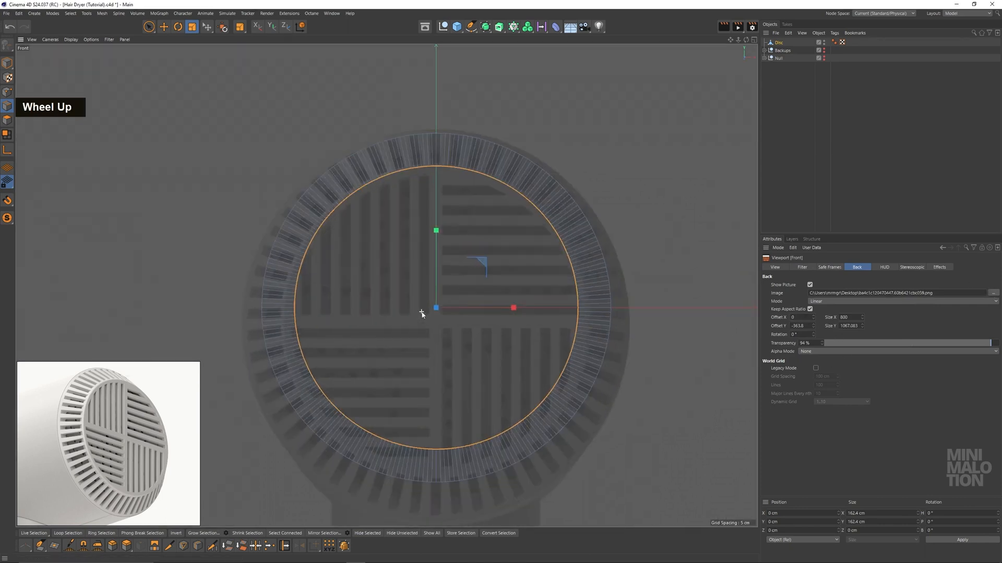
pyautogui.scroll(3, 813, 335)
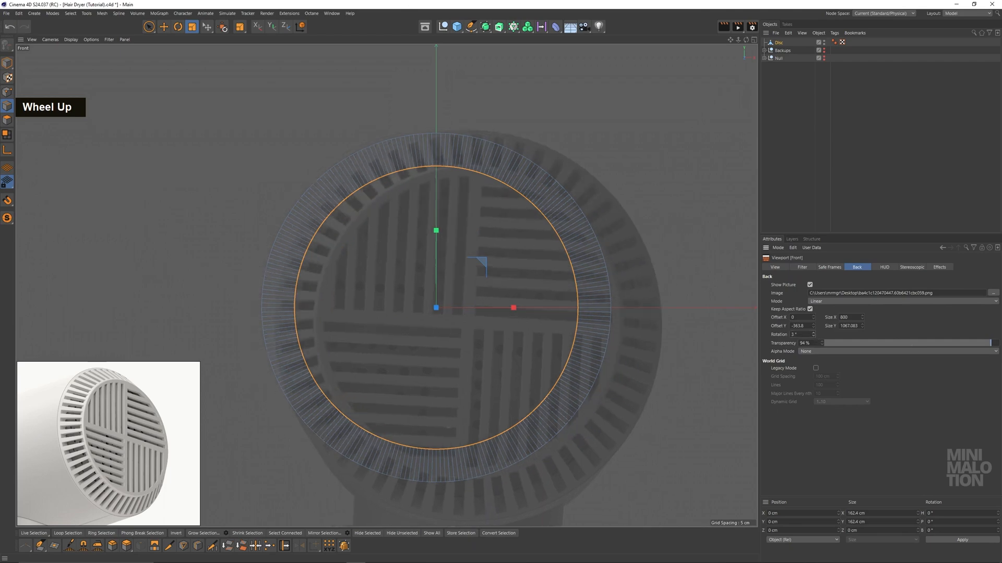
pyautogui.rightClick(812, 335)
pyautogui.moveTo(813, 326); pyautogui.dragTo(813, 322)
pyautogui.scroll(5, 427, 313)
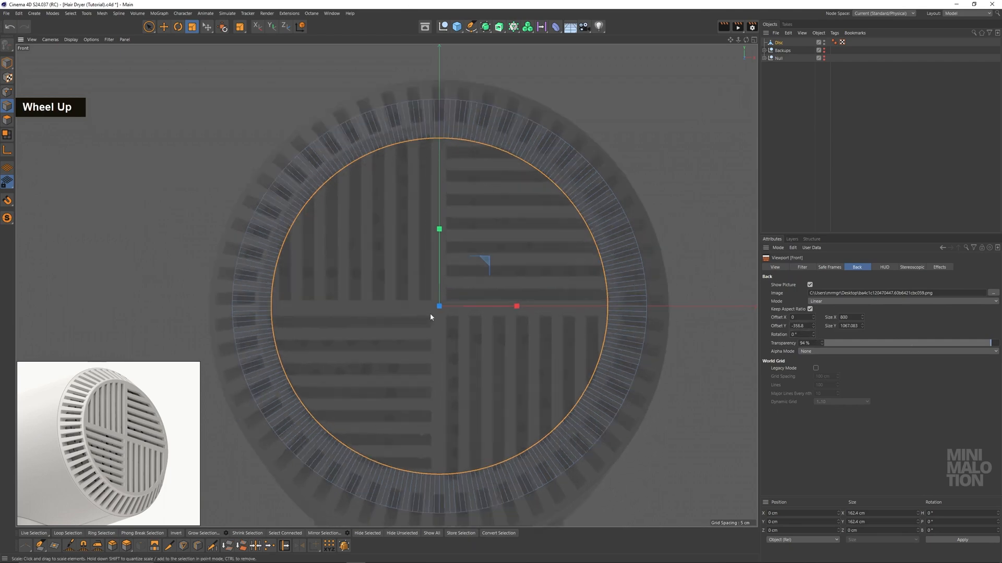
pyautogui.keyDown('alt'); pyautogui.moveTo(812, 325); pyautogui.dragTo(813, 323); pyautogui.keyUp('alt')
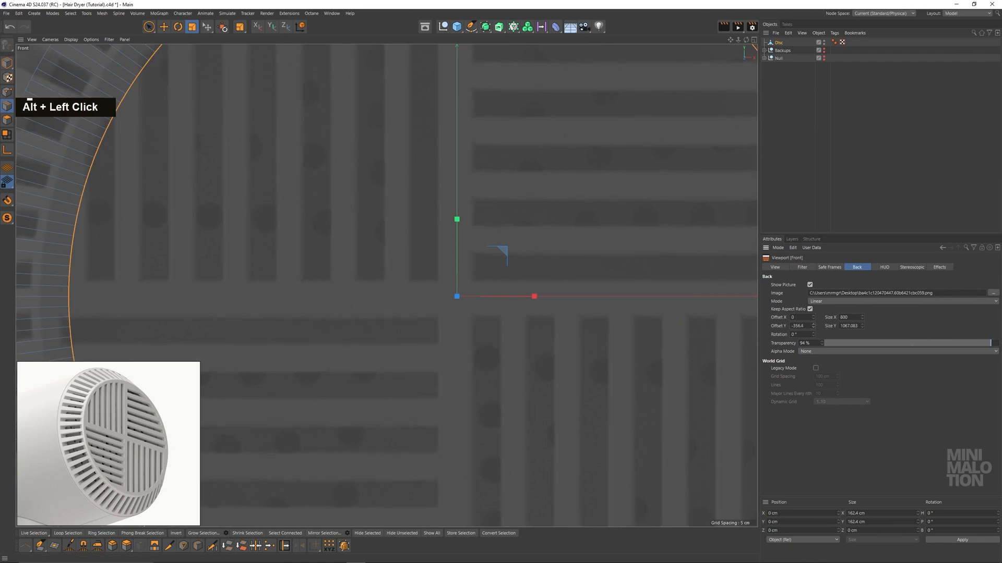
pyautogui.scroll(-5, 424, 255)
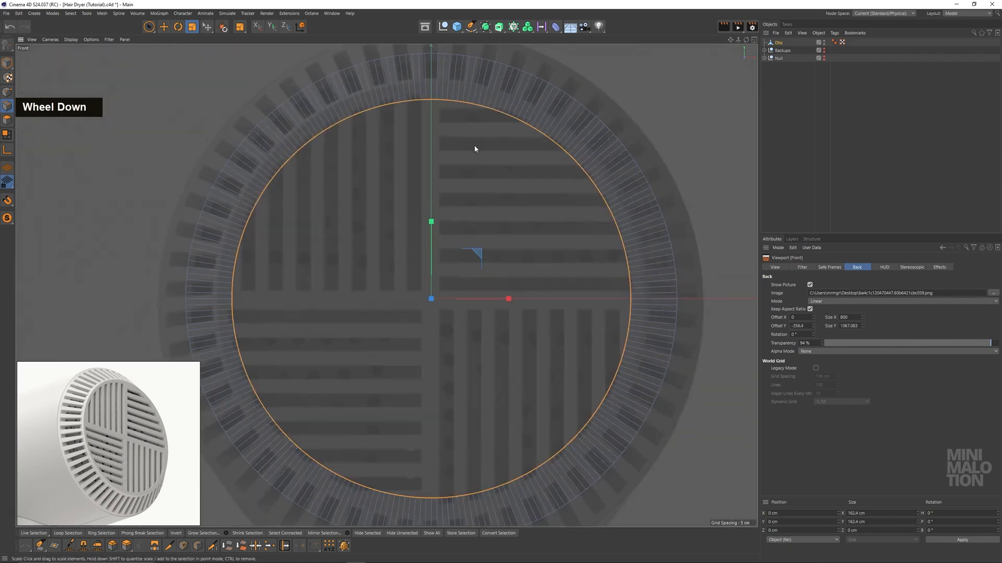
# Select the ring's outer edge loop and scale it up uniformly to about 219 cm in diameter
pyautogui.scroll(-2, 475, 149)
pyautogui.doubleClick(505, 80)
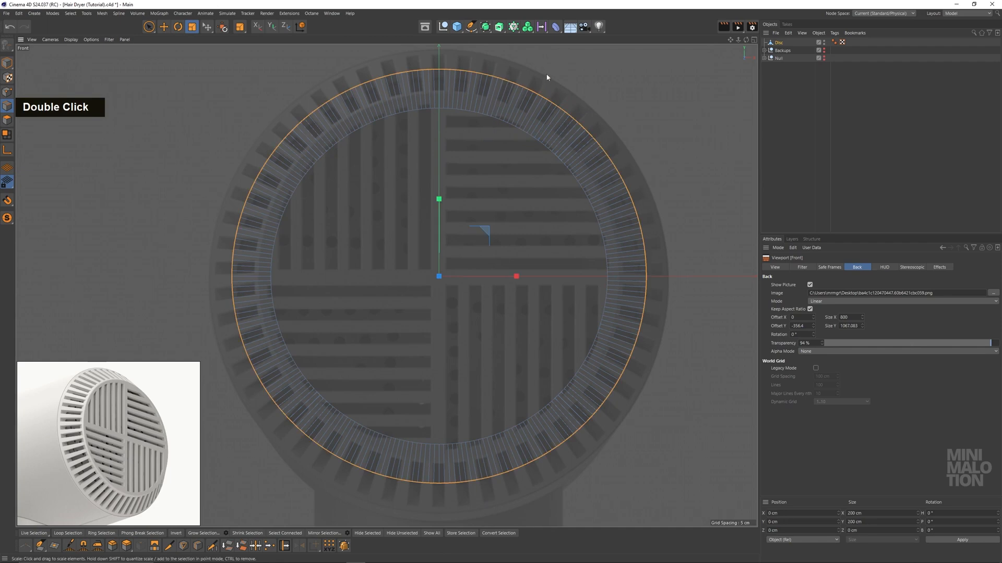
pyautogui.moveTo(545, 78); pyautogui.dragTo(580, 71)
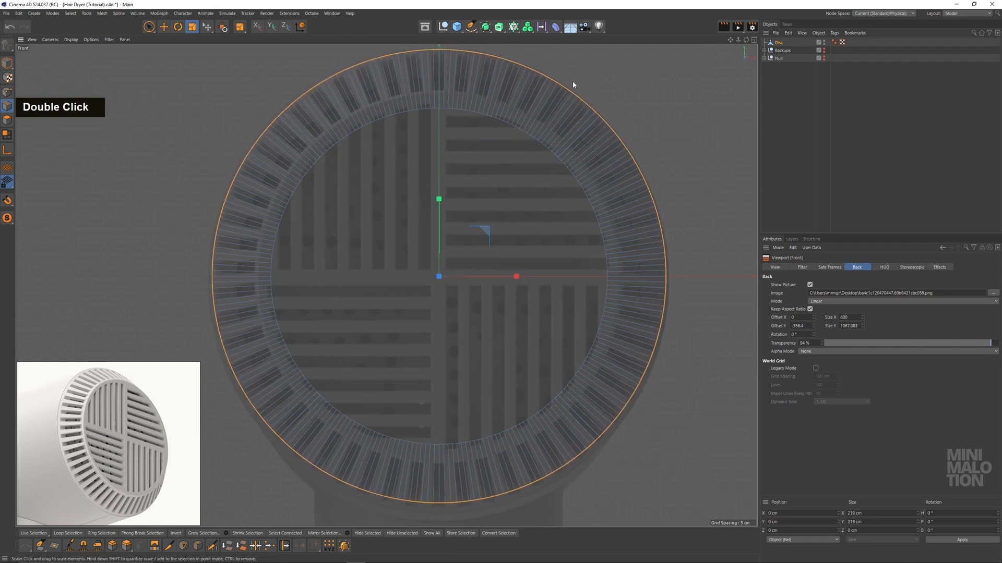
# Select the ring's inner edge loop and scale it up uniformly to about 175 cm in diameter
pyautogui.doubleClick(506, 126)
pyautogui.moveTo(515, 146); pyautogui.dragTo(547, 138)
pyautogui.middleClick(301, 115)
pyautogui.middleClick(296, 116)
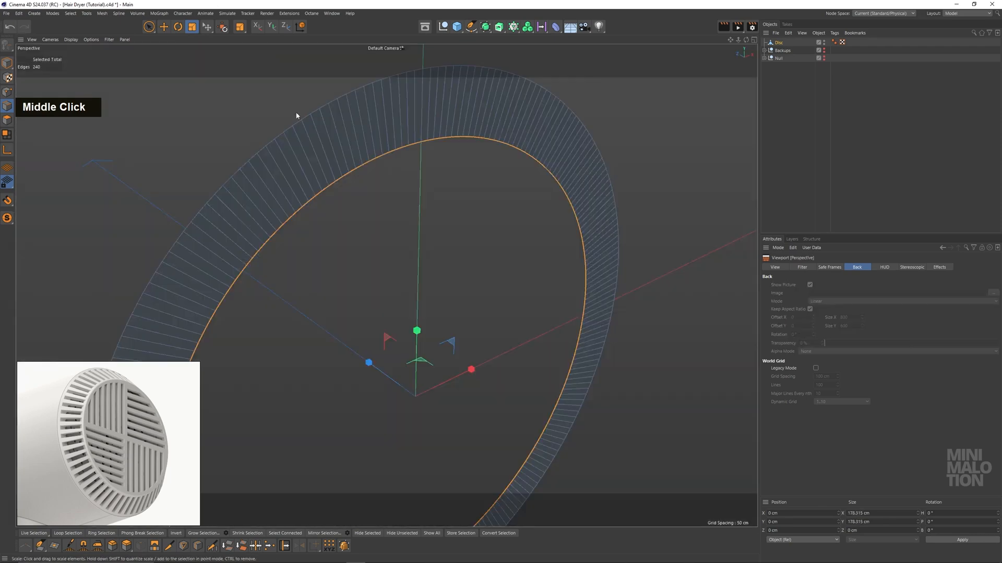
pyautogui.keyDown('alt'); pyautogui.moveTo(296, 116); pyautogui.dragTo(436, 173); pyautogui.keyUp('alt')
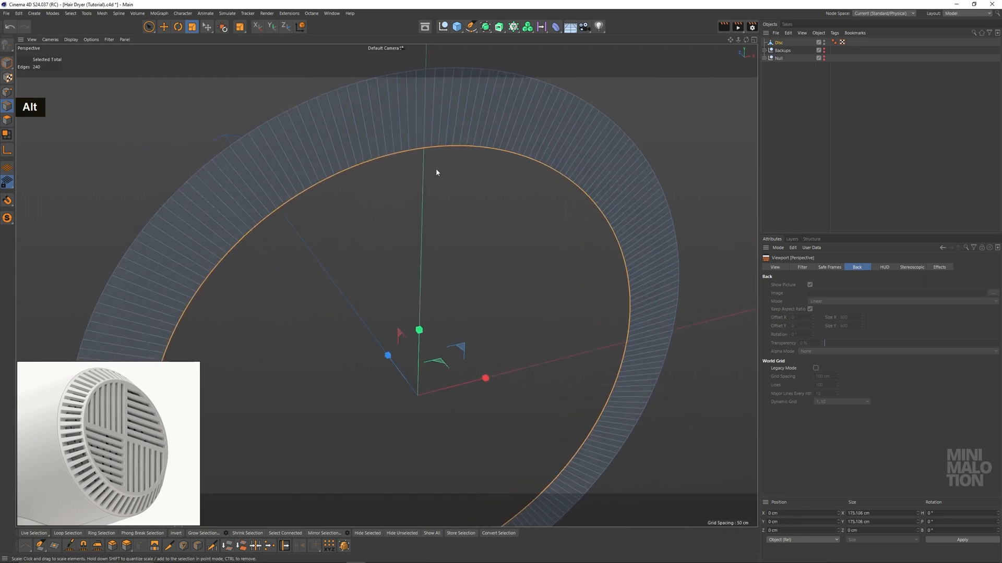
pyautogui.keyDown('alt'); pyautogui.moveTo(487, 203); pyautogui.dragTo(449, 162); pyautogui.keyUp('alt')
pyautogui.scroll(-3, 494, 212)
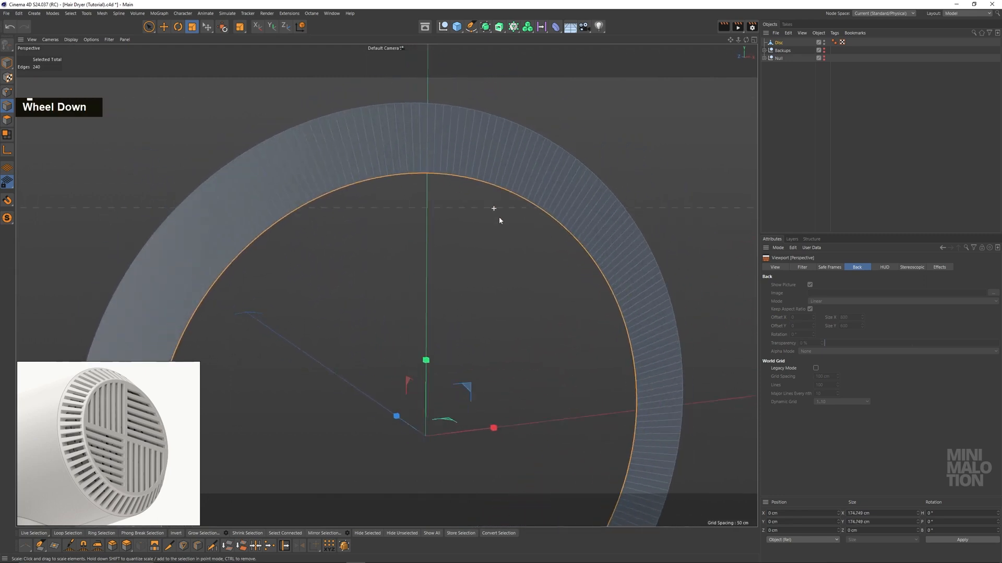
# Add a loop cut around the ring close to its inner edge with the Loop/Path Cut tool
pyautogui.doubleClick(400, 120)
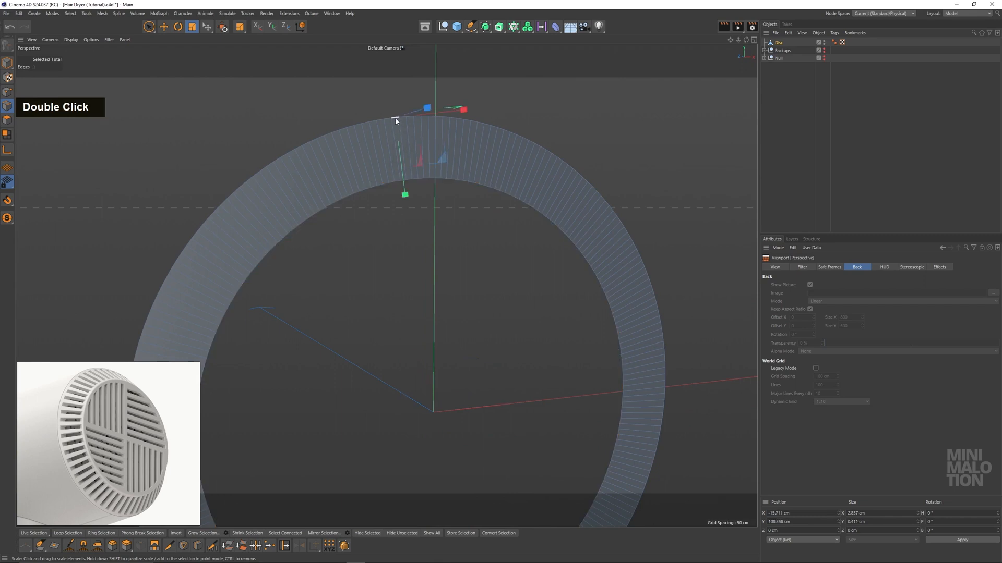
pyautogui.click(165, 28)
pyautogui.keyDown('alt'); pyautogui.moveTo(381, 175); pyautogui.dragTo(417, 194); pyautogui.keyUp('alt')
pyautogui.click(150, 28)
pyautogui.click(189, 94)
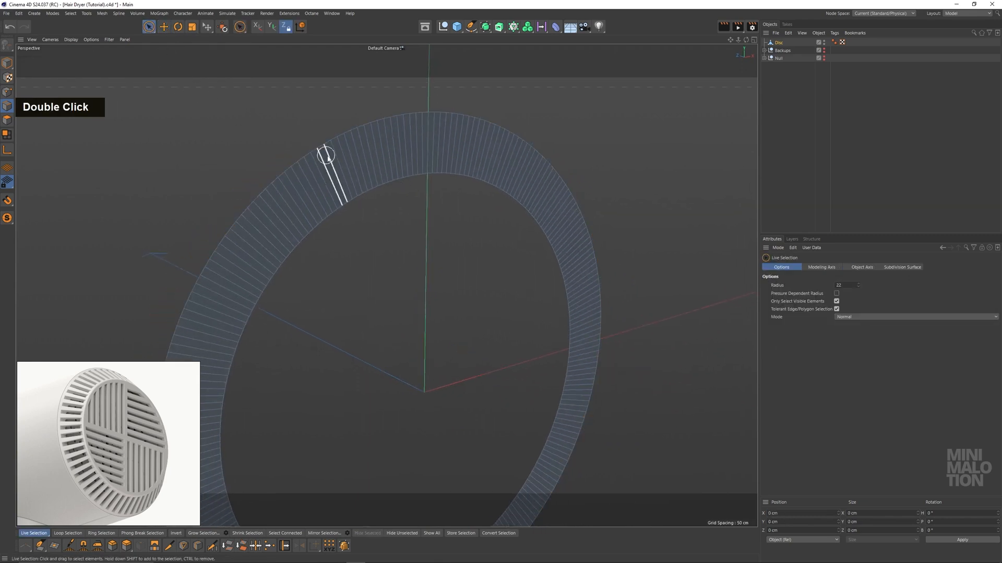
pyautogui.scroll(2, 454, 224)
pyautogui.rightClick(454, 224)
pyautogui.click(482, 322)
pyautogui.scroll(2, 409, 166)
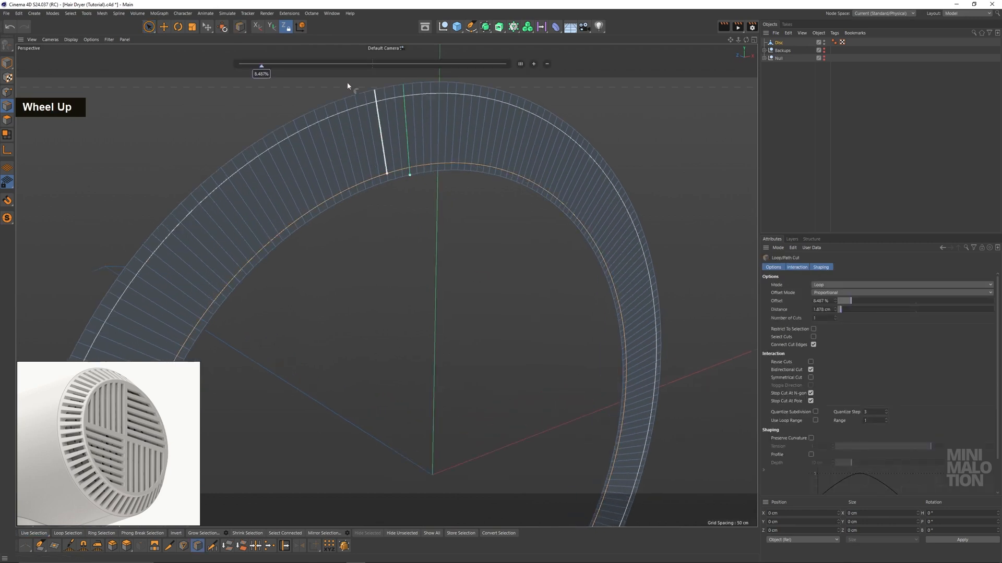
# Select the ring's outer edge loop and move it back to about 14.7 cm on Z to slope the ring
pyautogui.click(163, 27)
pyautogui.doubleClick(344, 100)
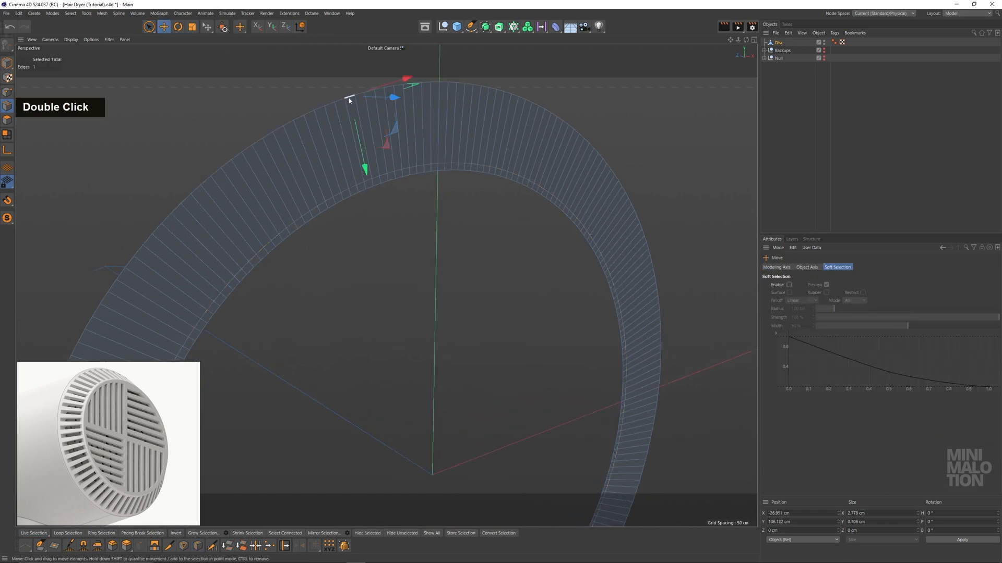
pyautogui.keyDown('alt'); pyautogui.moveTo(346, 98); pyautogui.dragTo(326, 367); pyautogui.keyUp('alt')
pyautogui.scroll(-2, 353, 279)
pyautogui.keyDown('alt'); pyautogui.moveTo(353, 279); pyautogui.dragTo(384, 219); pyautogui.keyUp('alt')
pyautogui.keyDown('alt'); pyautogui.moveTo(385, 219); pyautogui.dragTo(430, 221, button='middle'); pyautogui.keyUp('alt')
pyautogui.keyDown('alt'); pyautogui.moveTo(418, 219); pyautogui.dragTo(316, 265); pyautogui.keyUp('alt')
pyautogui.keyDown('alt'); pyautogui.moveTo(595, 157); pyautogui.dragTo(384, 284, button='middle'); pyautogui.keyUp('alt')
pyautogui.keyDown('alt'); pyautogui.moveTo(385, 284); pyautogui.dragTo(478, 170); pyautogui.keyUp('alt')
pyautogui.keyDown('alt'); pyautogui.moveTo(479, 170); pyautogui.dragTo(398, 231, button='middle'); pyautogui.keyUp('alt')
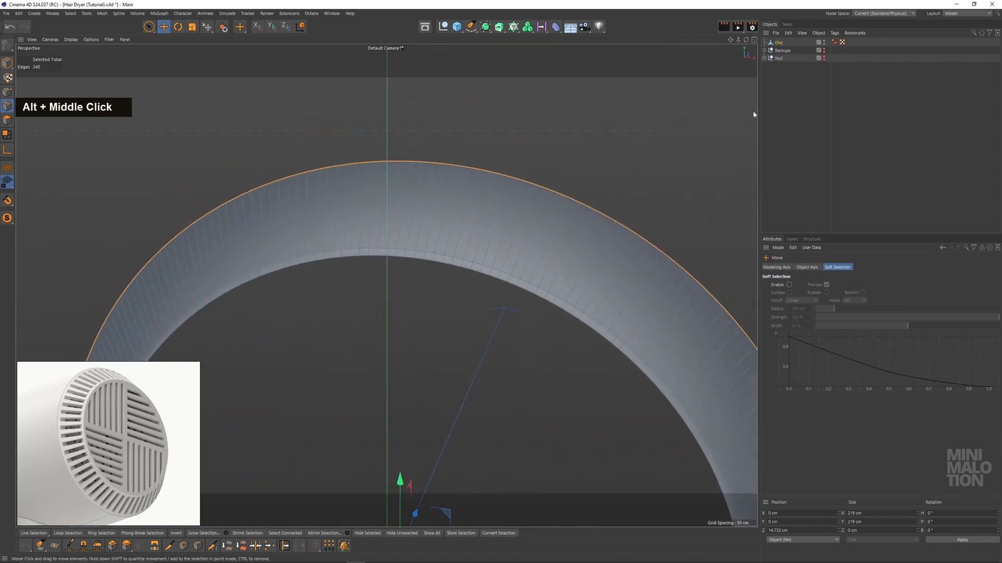
# Split the four-segment-wide strip of polygons around the ring's top slot into a separate object and hide the original disc
pyautogui.click(149, 27)
pyautogui.middleClick(466, 214)
pyautogui.middleClick(537, 343)
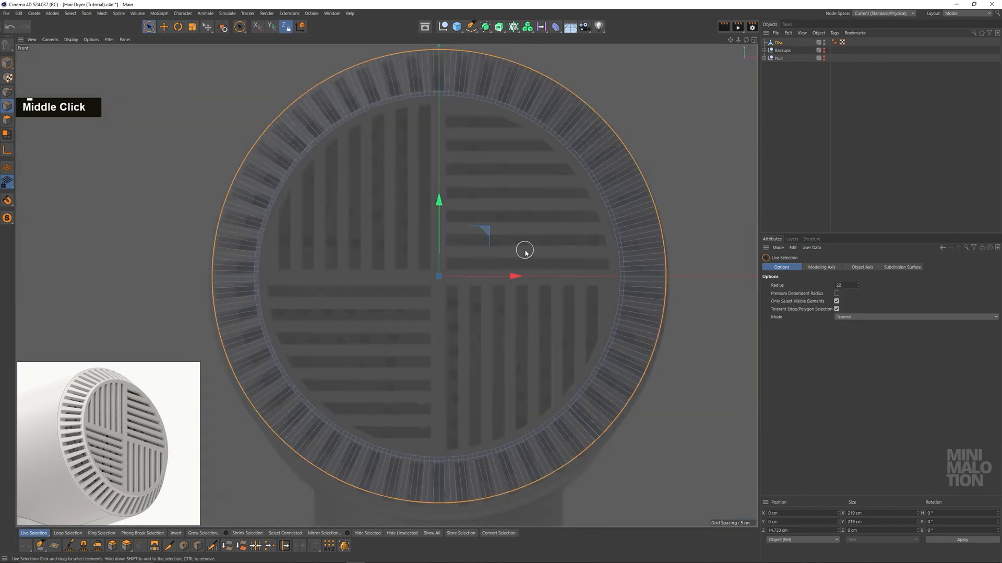
pyautogui.keyDown('alt'); pyautogui.moveTo(525, 251); pyautogui.dragTo(506, 338, button='middle'); pyautogui.keyUp('alt')
pyautogui.click(7, 120)
pyautogui.scroll(5, 421, 152)
pyautogui.keyDown('alt'); pyautogui.moveTo(420, 152); pyautogui.dragTo(453, 208, button='middle'); pyautogui.keyUp('alt')
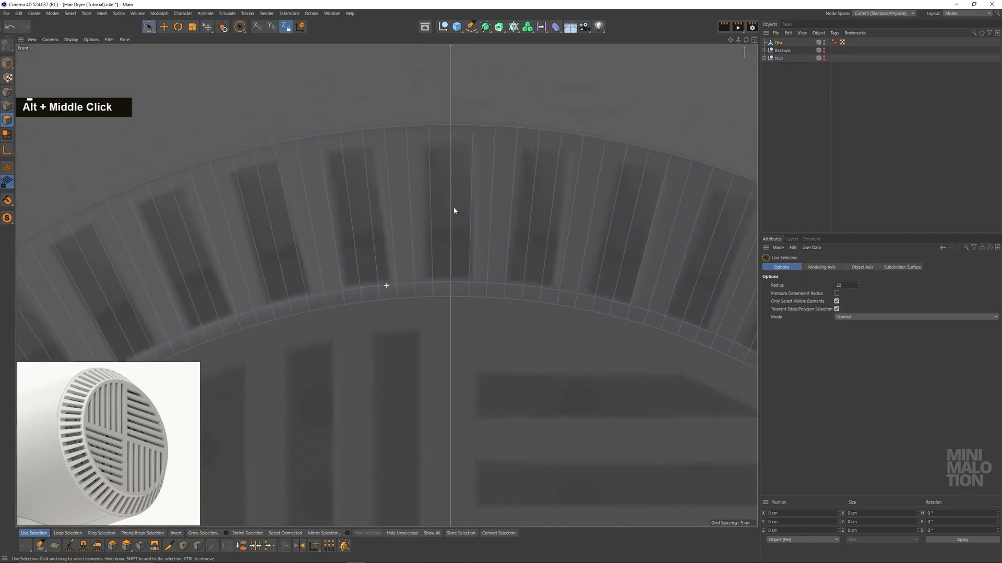
pyautogui.click(431, 137)
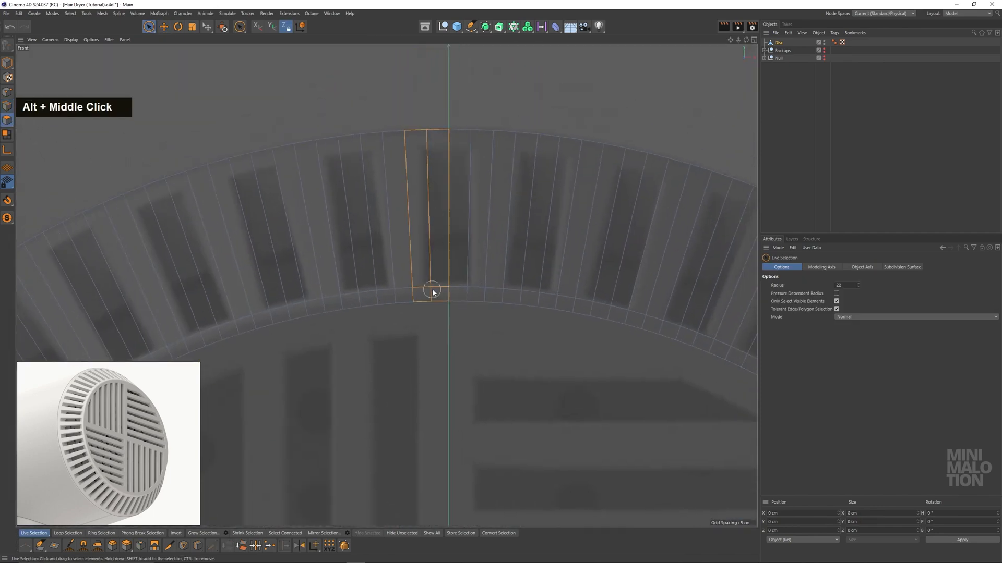
pyautogui.rightClick(475, 290)
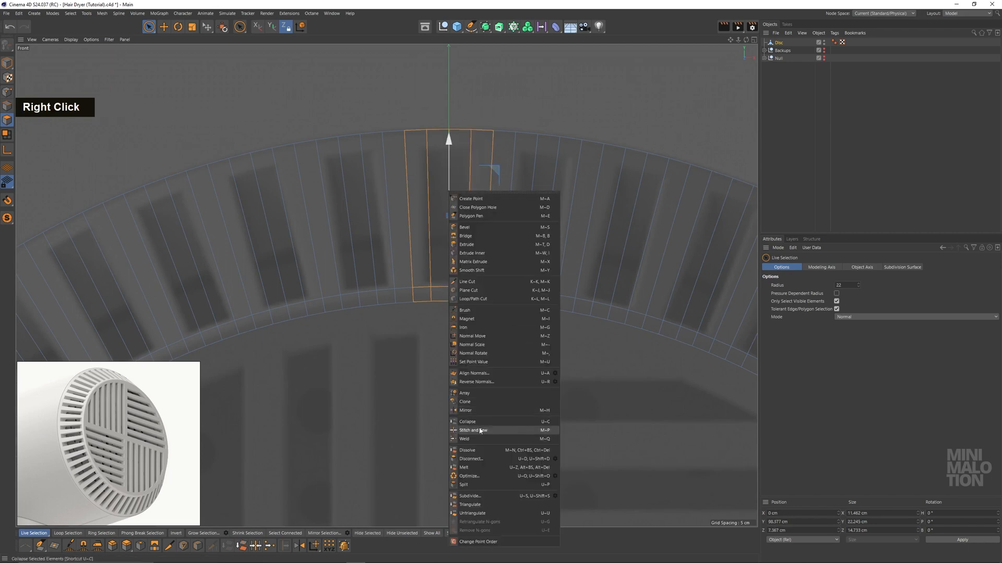
pyautogui.click(490, 486)
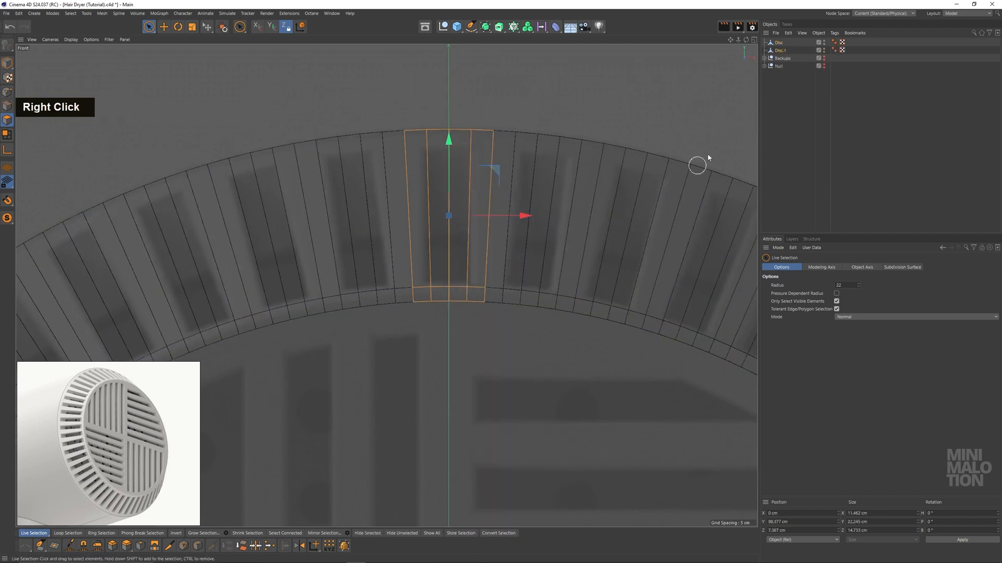
pyautogui.keyDown('alt'); pyautogui.click(824, 41); pyautogui.keyUp('alt')
pyautogui.scroll(-6, 342, 164)
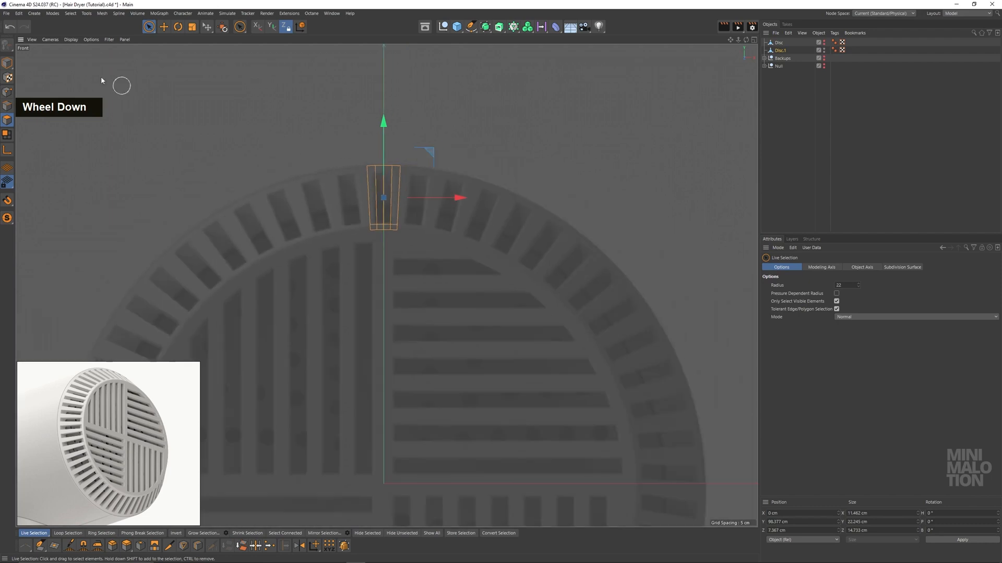
# Rotate only the split strip's object axis -90° in pitch
pyautogui.press('Return')
pyautogui.middleClick(237, 192)
pyautogui.middleClick(238, 192)
pyautogui.keyDown('alt'); pyautogui.moveTo(367, 257); pyautogui.dragTo(479, 299); pyautogui.keyUp('alt')
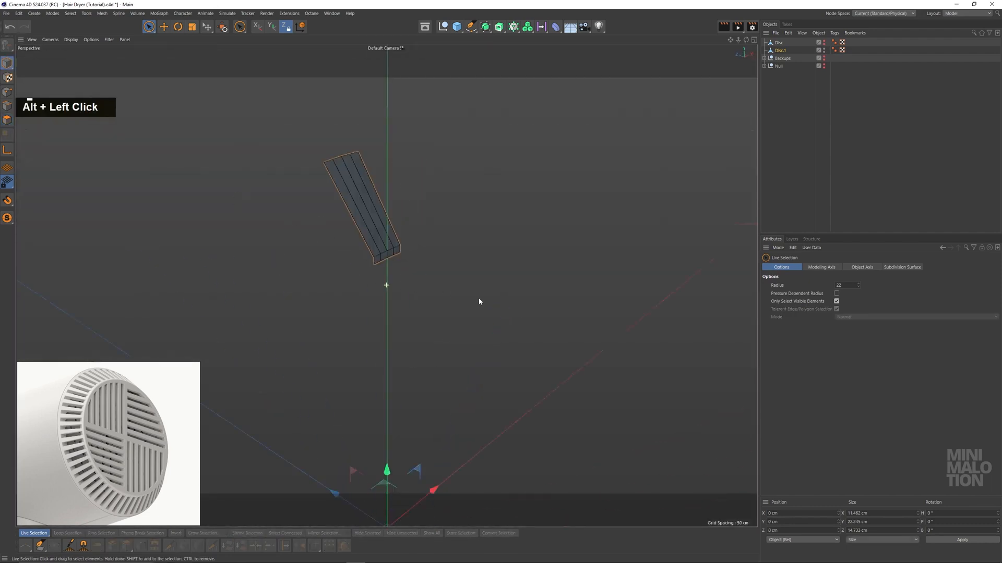
pyautogui.keyDown('alt'); pyautogui.moveTo(478, 299); pyautogui.dragTo(454, 212, button='middle'); pyautogui.keyUp('alt')
pyautogui.press('r')
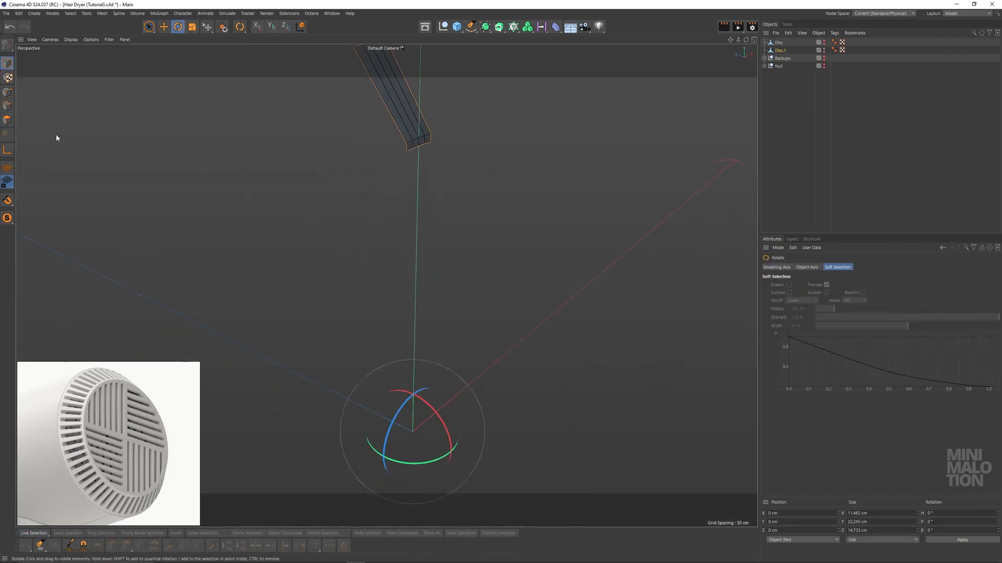
pyautogui.click(7, 150)
pyautogui.keyDown('alt'); pyautogui.moveTo(415, 369); pyautogui.dragTo(454, 318, button='middle'); pyautogui.keyUp('alt')
pyautogui.moveTo(477, 360); pyautogui.dragTo(428, 353)
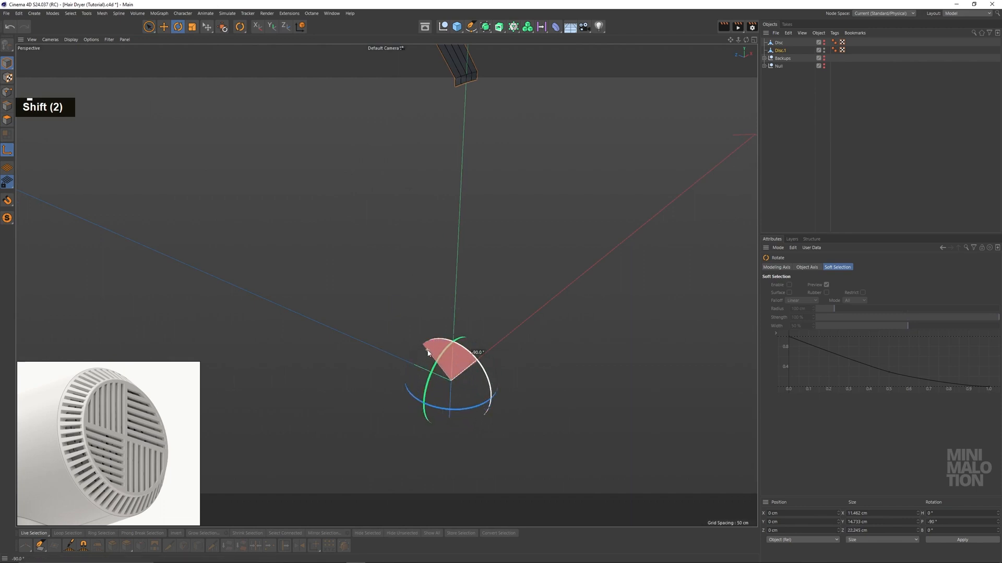
pyautogui.click(150, 27)
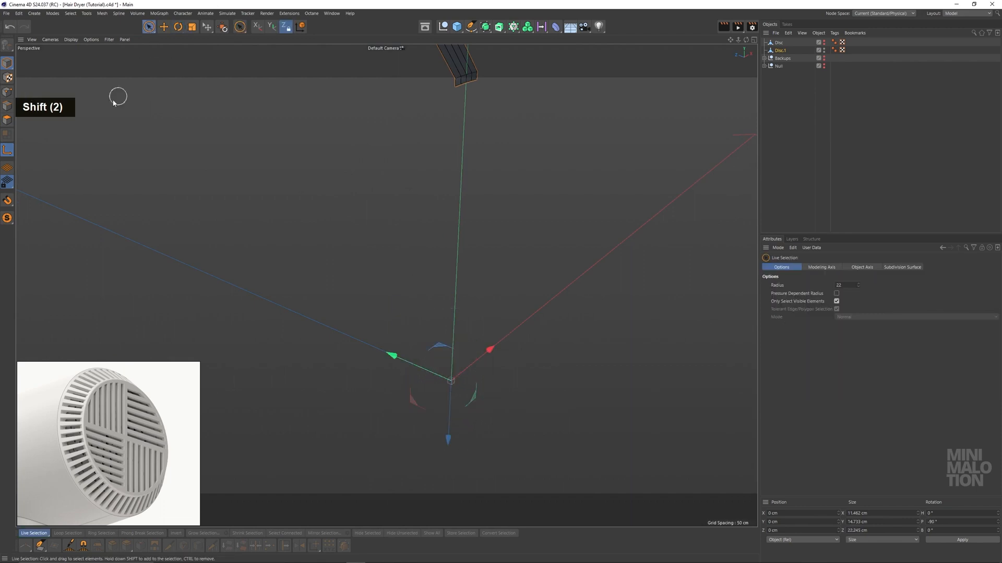
pyautogui.click(3, 154)
# Place the strip in an Array with a radius of 0 cm and 59 copies to form the full ring
pyautogui.scroll(-2, 396, 190)
pyautogui.keyDown('alt'); pyautogui.moveTo(417, 159); pyautogui.dragTo(403, 217, button='middle'); pyautogui.keyUp('alt')
pyautogui.scroll(-2, 402, 217)
pyautogui.keyDown('alt'); pyautogui.moveTo(485, 27); pyautogui.dragTo(493, 64); pyautogui.keyUp('alt')
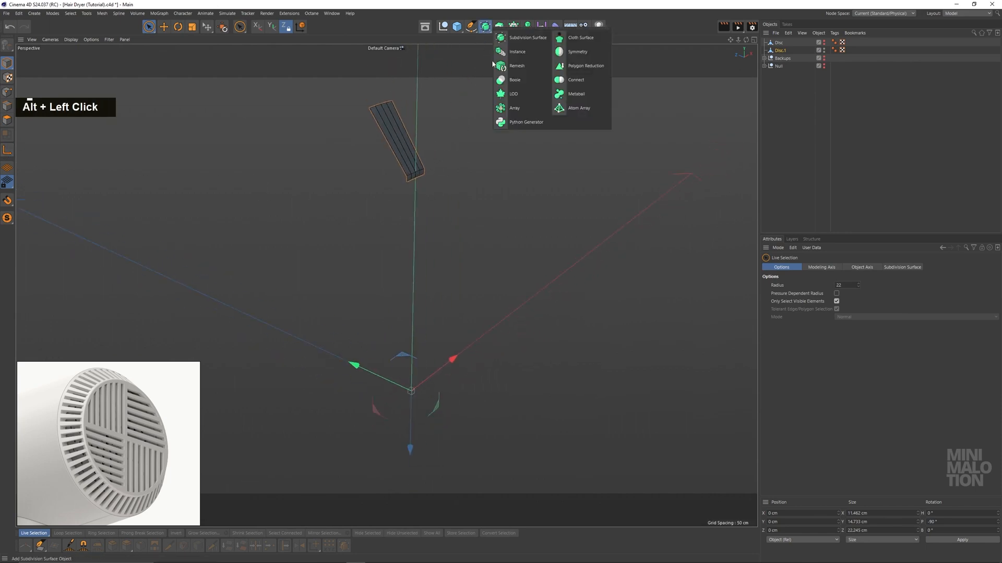
pyautogui.keyDown('alt'); pyautogui.click(522, 107); pyautogui.keyUp('alt')
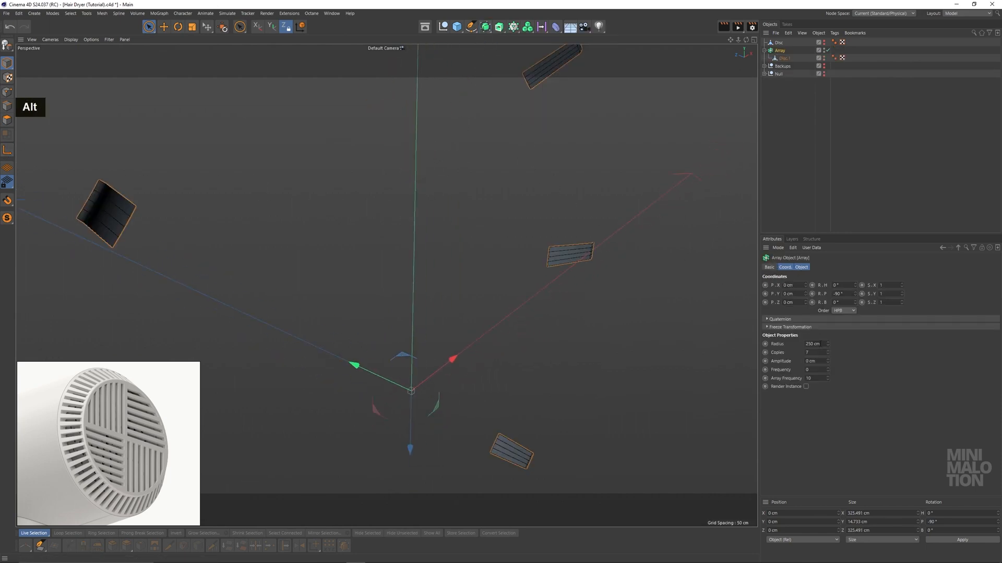
pyautogui.write('0')
pyautogui.press('Return')
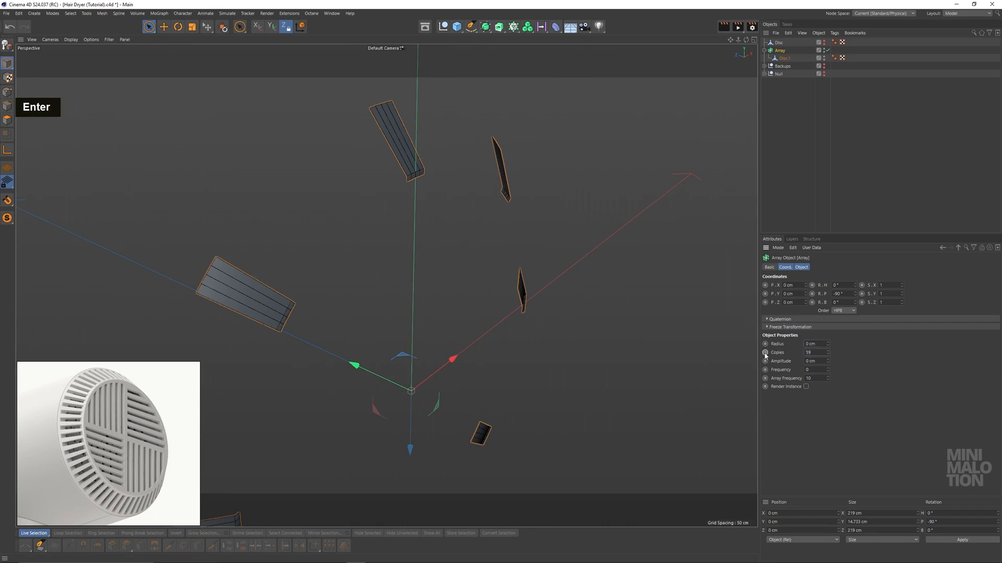
pyautogui.scroll(-1, 463, 184)
pyautogui.keyDown('alt'); pyautogui.moveTo(463, 183); pyautogui.dragTo(675, 76); pyautogui.keyUp('alt')
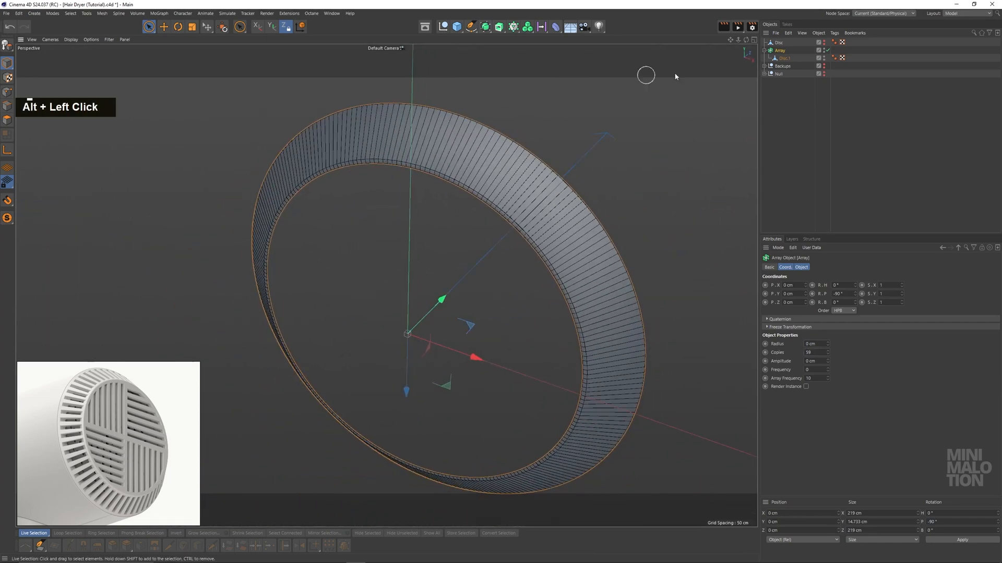
# Add three loop cuts near the inner edge and three near the outer edge of the arrayed strip
pyautogui.click(785, 58)
pyautogui.scroll(6, 405, 168)
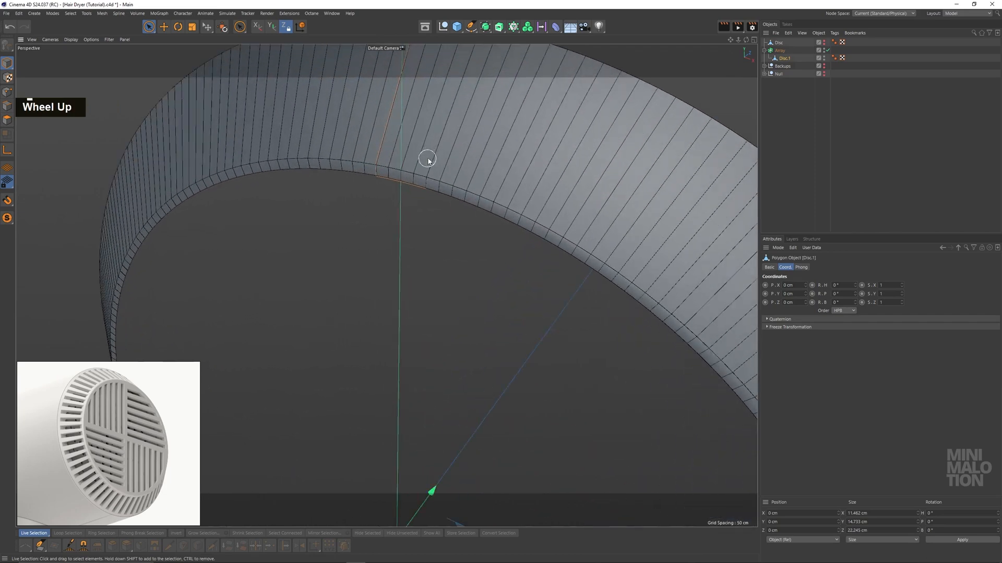
pyautogui.keyDown('alt'); pyautogui.moveTo(427, 158); pyautogui.dragTo(466, 148); pyautogui.keyUp('alt')
pyautogui.keyDown('alt'); pyautogui.moveTo(465, 150); pyautogui.dragTo(435, 208, button='middle'); pyautogui.keyUp('alt')
pyautogui.click(7, 106)
pyautogui.keyDown('alt'); pyautogui.moveTo(376, 144); pyautogui.dragTo(425, 165); pyautogui.keyUp('alt')
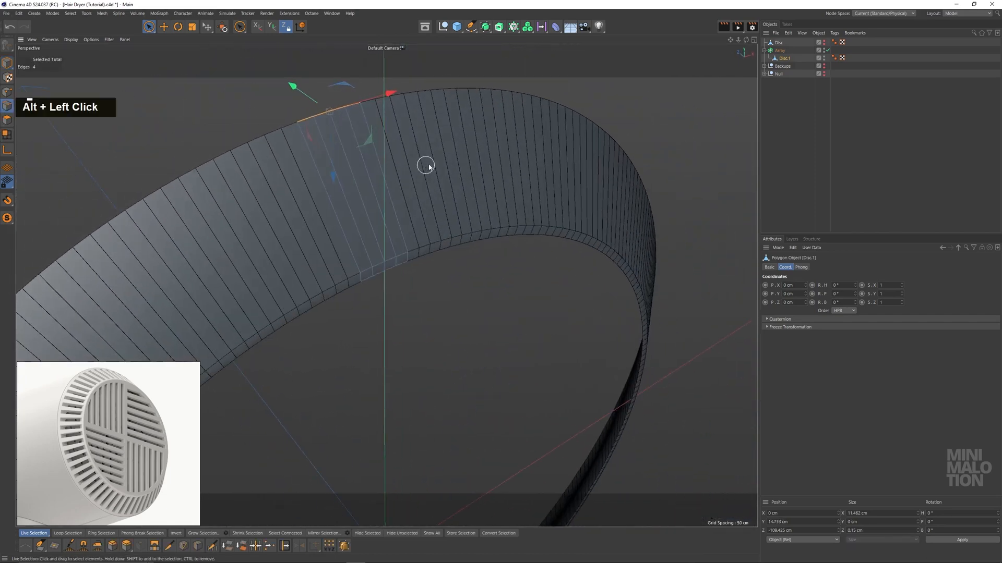
pyautogui.click(462, 140)
pyautogui.rightClick(462, 140)
pyautogui.click(487, 237)
pyautogui.scroll(4, 386, 244)
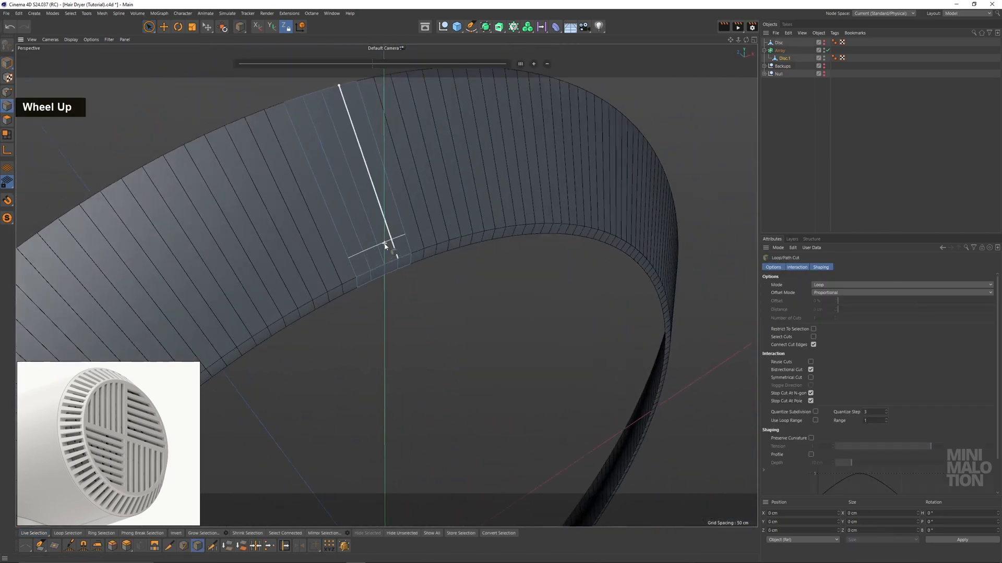
pyautogui.moveTo(416, 245)
pyautogui.keyDown('alt'); pyautogui.mouseDown()
pyautogui.moveTo(409, 226)
pyautogui.moveTo(415, 248)
pyautogui.mouseUp(); pyautogui.keyUp('alt')
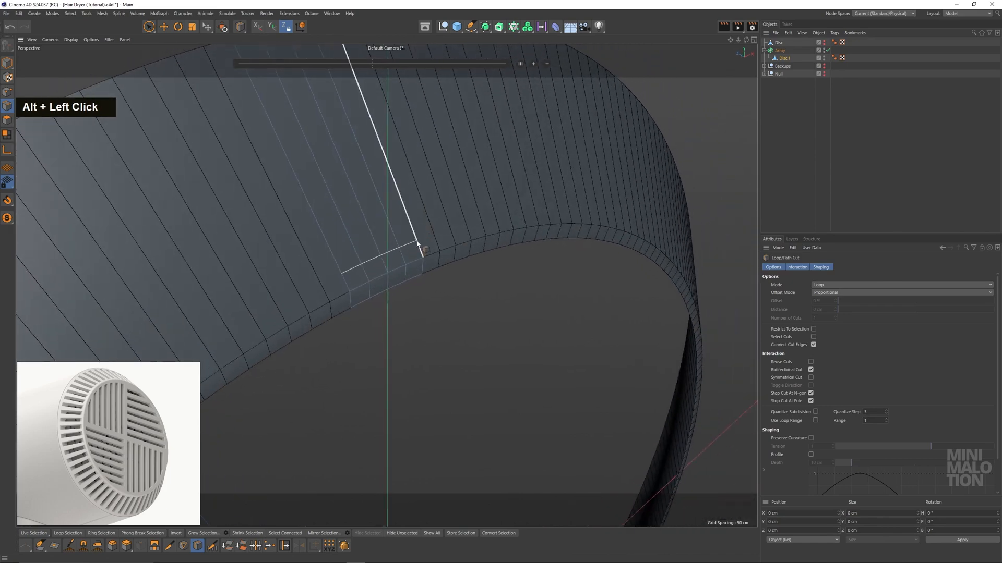
pyautogui.click(417, 241)
pyautogui.doubleClick(409, 216)
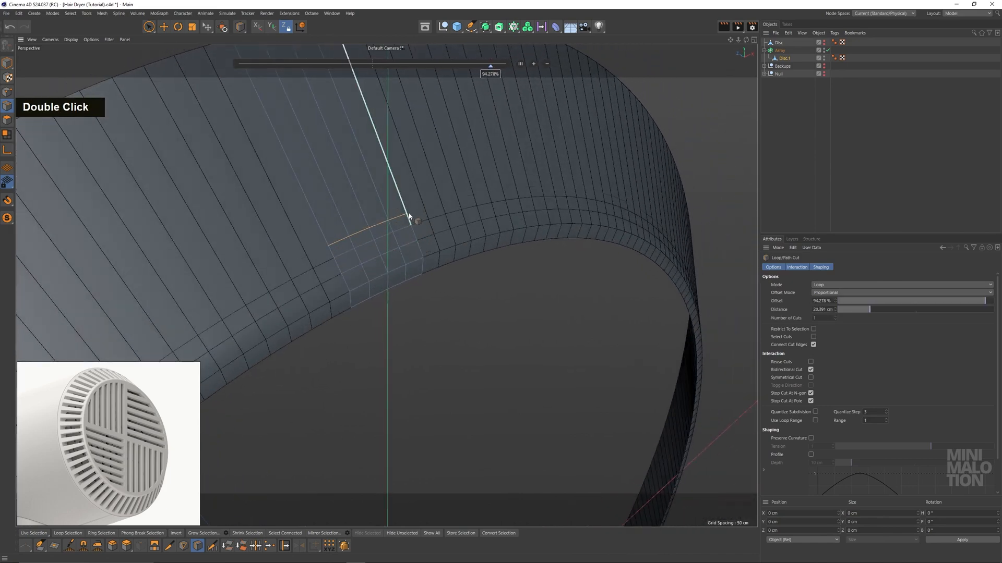
pyautogui.hotkey('ctrl', 'z')
pyautogui.keyDown('alt'); pyautogui.moveTo(408, 206); pyautogui.dragTo(442, 169, button='middle'); pyautogui.keyUp('alt')
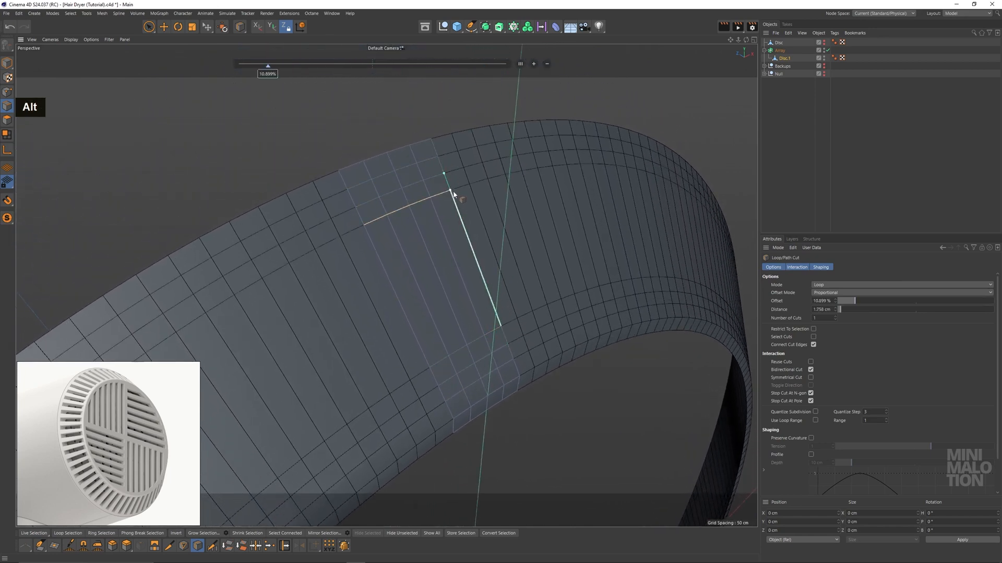
pyautogui.scroll(-1, 454, 211)
# Delete the polygons in the strip's two middle columns between its outermost and innermost loop cuts to open the slot
pyautogui.click(148, 27)
pyautogui.click(7, 121)
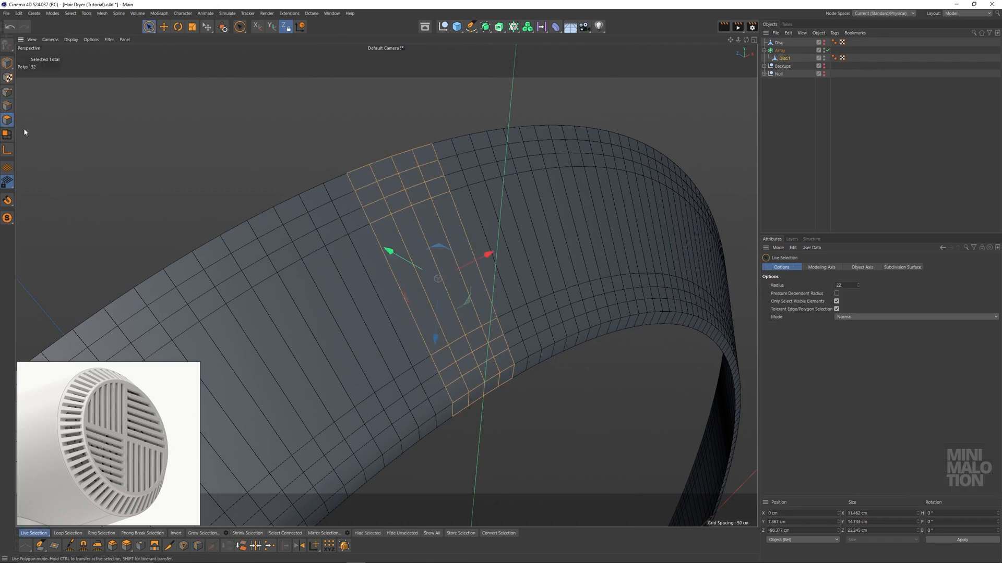
pyautogui.moveTo(406, 193); pyautogui.dragTo(408, 201)
pyautogui.press('BackSpace')
# Examine the slotted ring from several angles and check the shape of its bars and openings
pyautogui.scroll(-2, 564, 317)
pyautogui.keyDown('alt'); pyautogui.moveTo(563, 318); pyautogui.dragTo(541, 322); pyautogui.keyUp('alt')
pyautogui.scroll(-1, 577, 253)
pyautogui.keyDown('alt'); pyautogui.moveTo(577, 252); pyautogui.dragTo(592, 308); pyautogui.keyUp('alt')
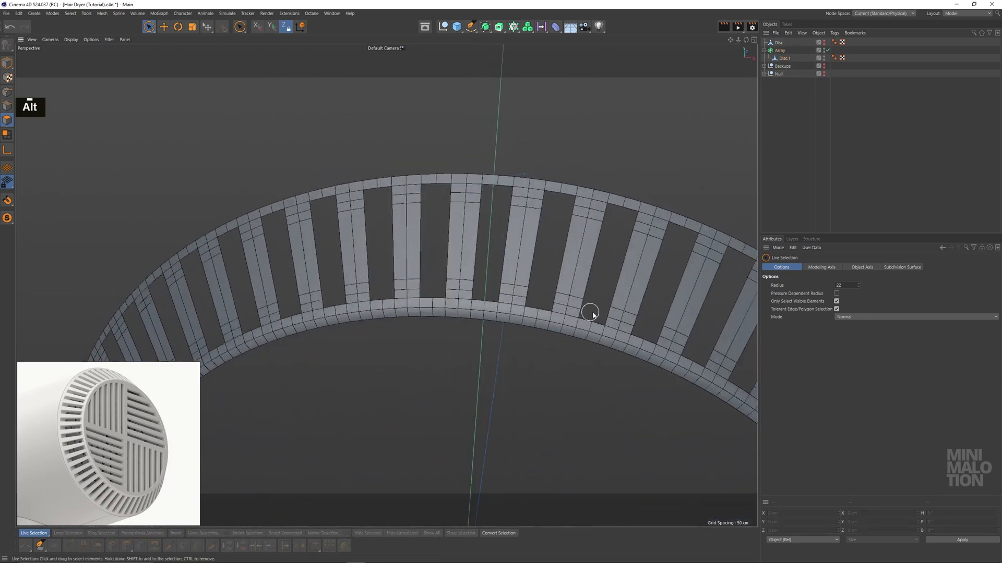
pyautogui.scroll(-3, 551, 266)
pyautogui.keyDown('alt'); pyautogui.moveTo(588, 320); pyautogui.dragTo(572, 275, button='middle'); pyautogui.keyUp('alt')
pyautogui.keyDown('alt'); pyautogui.moveTo(572, 275); pyautogui.dragTo(445, 165); pyautogui.keyUp('alt')
pyautogui.scroll(3, 503, 177)
pyautogui.keyDown('alt'); pyautogui.moveTo(557, 257); pyautogui.dragTo(532, 235, button='middle'); pyautogui.keyUp('alt')
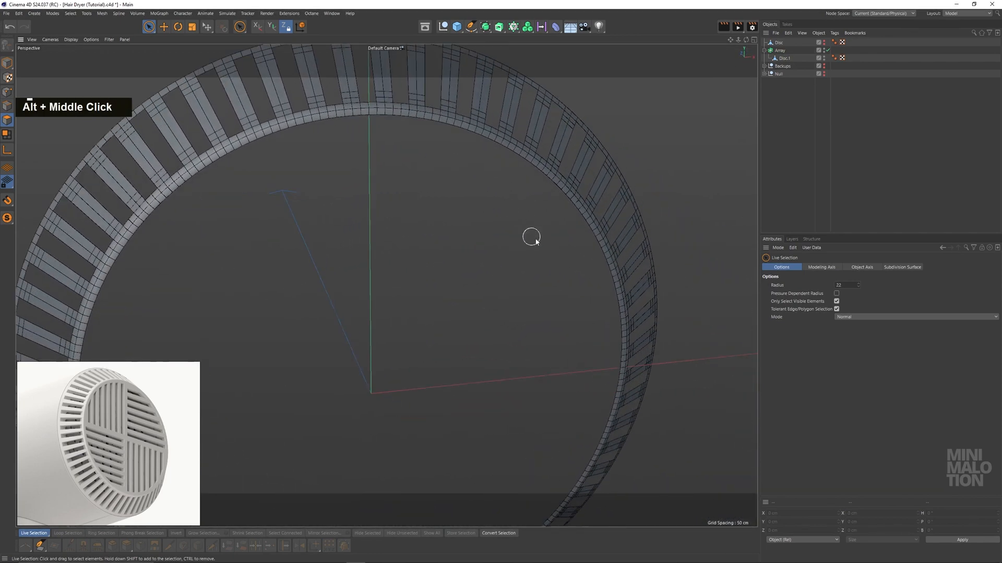
# In the front view, add a Disc object oriented to -Z over the centre of the grille reference
pyautogui.middleClick(532, 235)
pyautogui.middleClick(624, 389)
pyautogui.scroll(-2, 586, 376)
pyautogui.keyDown('alt'); pyautogui.moveTo(586, 376); pyautogui.dragTo(586, 293, button='middle'); pyautogui.keyUp('alt')
pyautogui.scroll(3, 586, 292)
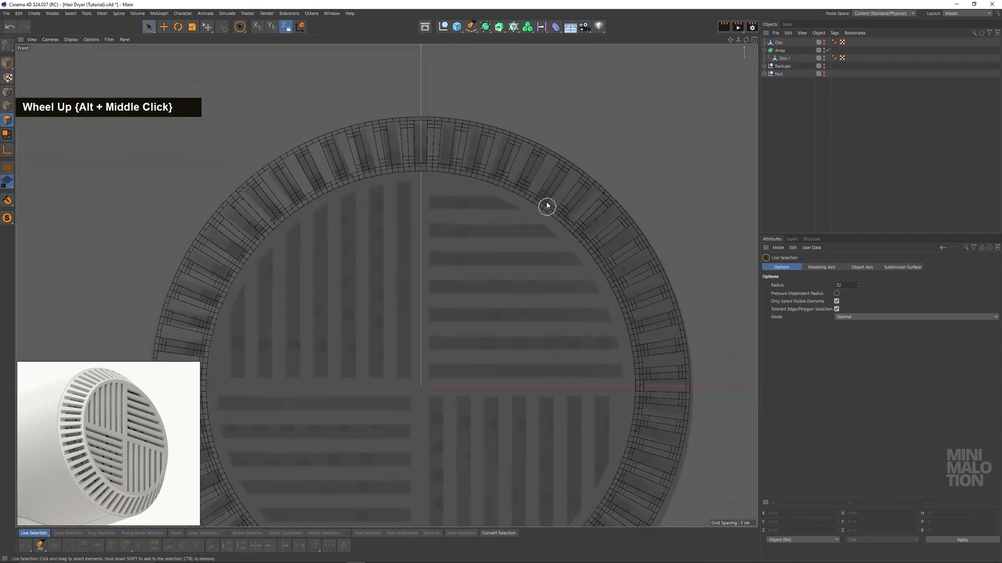
pyautogui.click(463, 31)
pyautogui.click(565, 37)
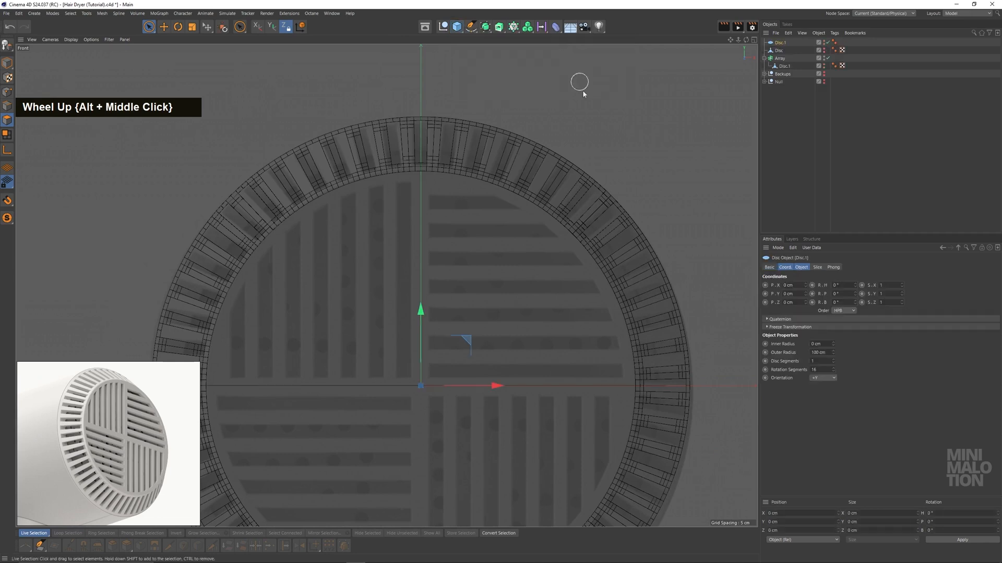
pyautogui.click(826, 429)
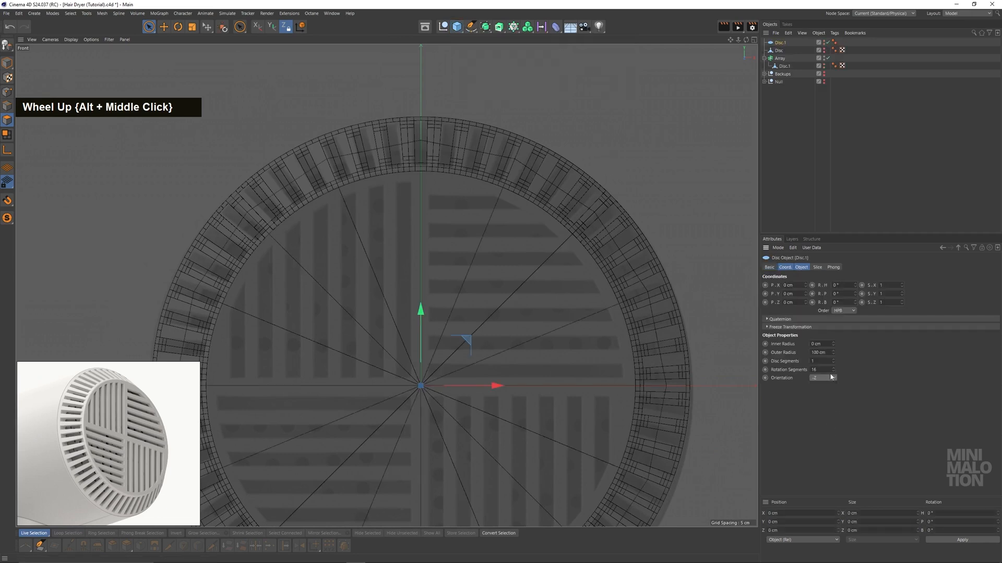
# Set the new disc's rotation segments to 60
pyautogui.click(814, 353)
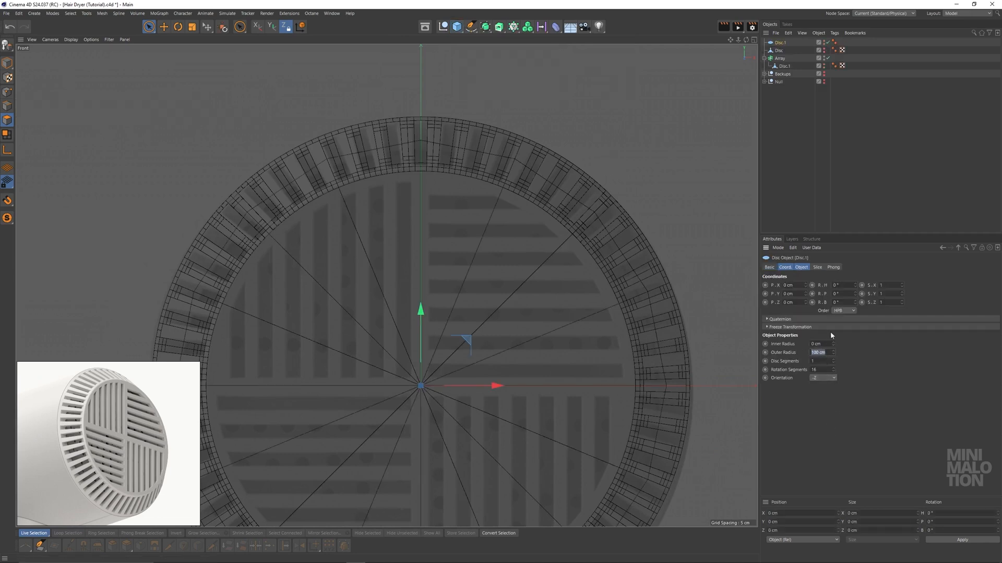
pyautogui.write('6')
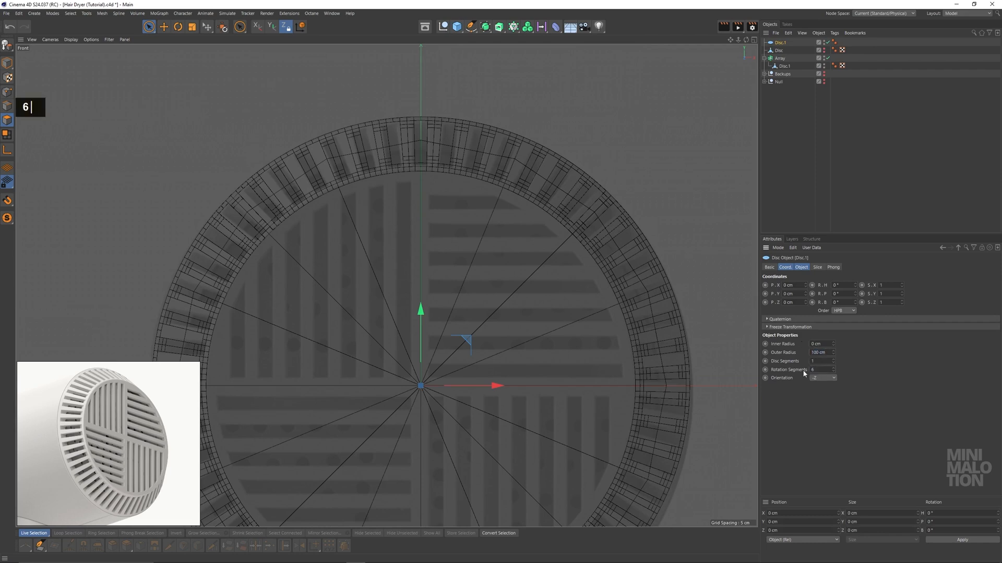
pyautogui.write('0')
pyautogui.press('Return')
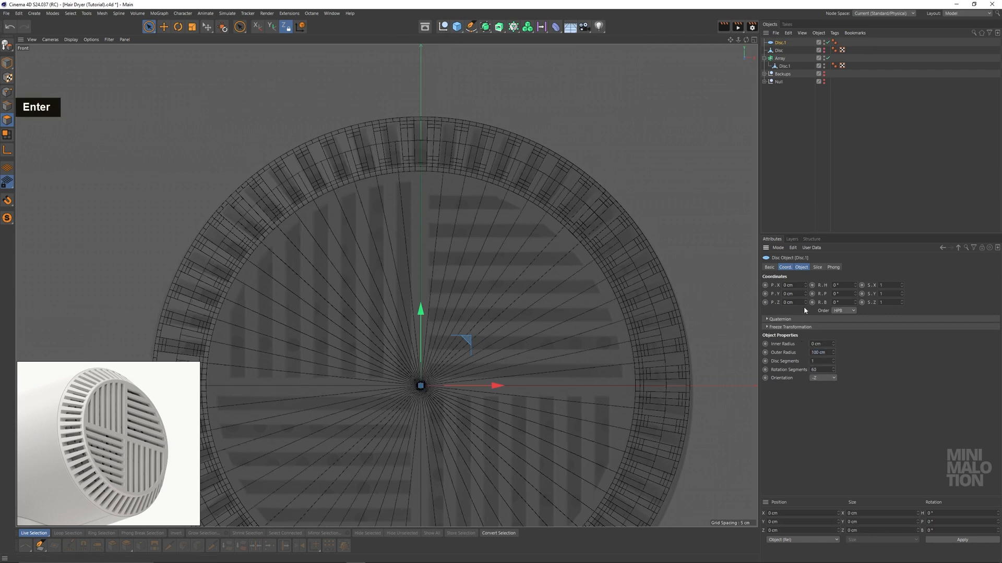
# Slice the disc from 0° to 90° so that it covers one quarter of the grille
pyautogui.doubleClick(817, 268)
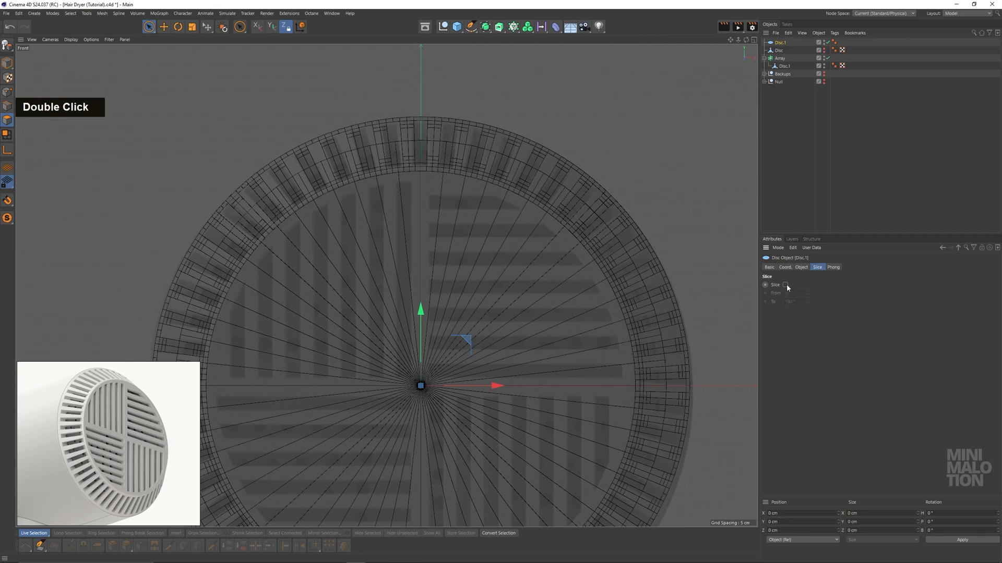
pyautogui.click(785, 284)
pyautogui.click(791, 302)
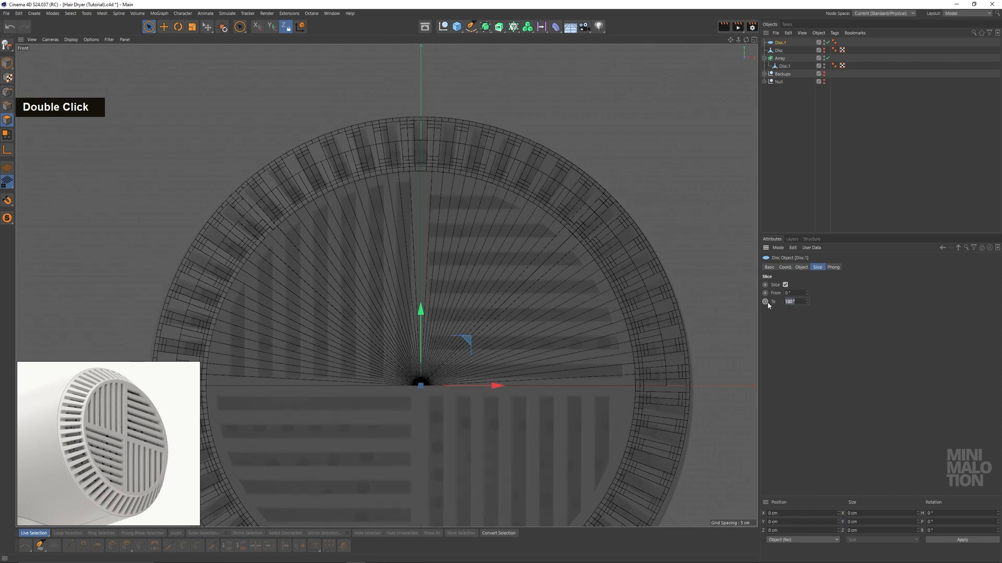
pyautogui.write('90')
pyautogui.press('Return')
pyautogui.scroll(5, 485, 188)
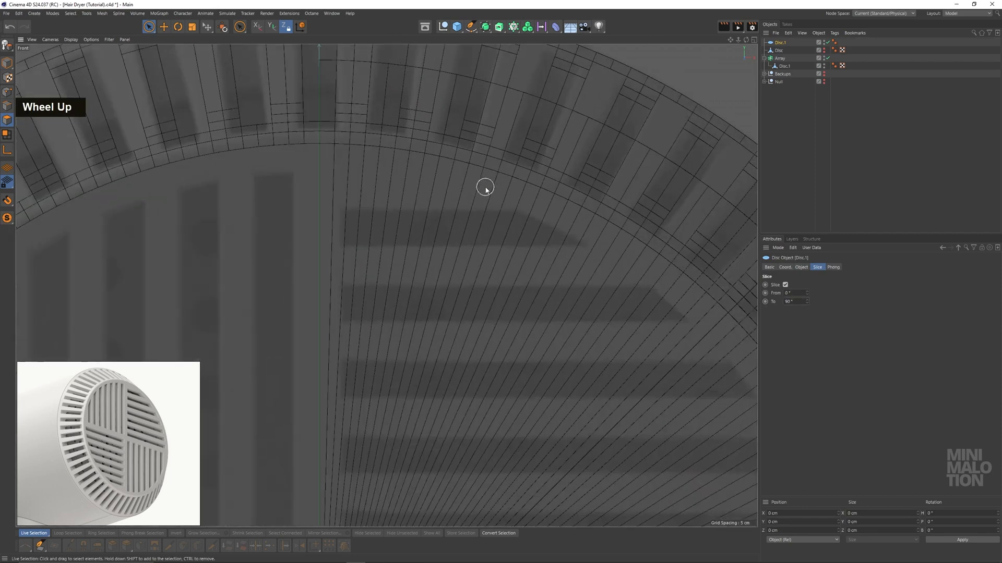
# Enable snapping and reduce the quarter disc's outer radius to the ring's inner edge, about 87.4 cm
pyautogui.scroll(-5, 485, 187)
pyautogui.keyDown('alt'); pyautogui.moveTo(246, 124); pyautogui.dragTo(89, 85, button='middle'); pyautogui.keyUp('alt')
pyautogui.scroll(4, 150, 221)
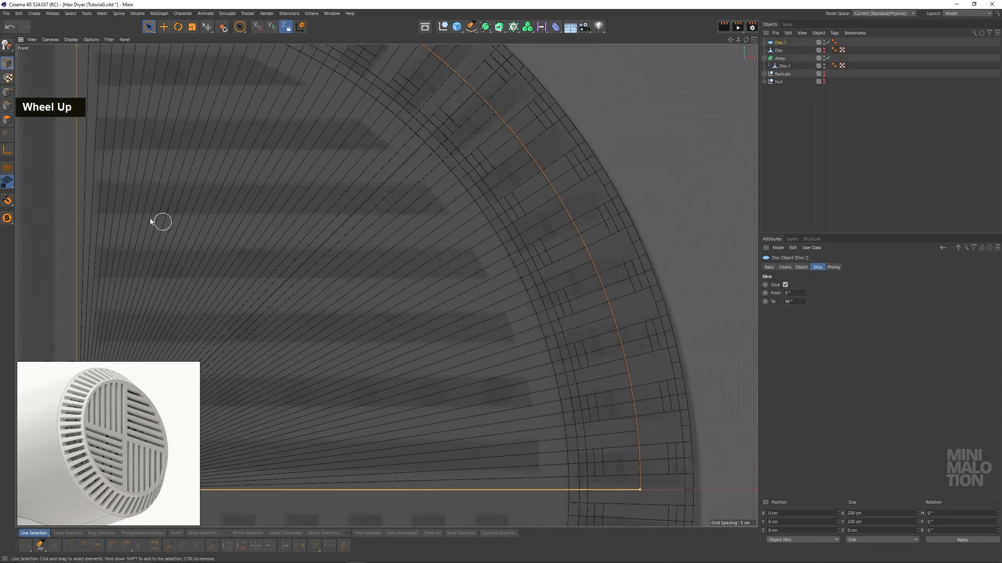
pyautogui.click(7, 201)
pyautogui.keyDown('alt'); pyautogui.moveTo(457, 344); pyautogui.dragTo(421, 257, button='middle'); pyautogui.keyUp('alt')
pyautogui.scroll(4, 530, 412)
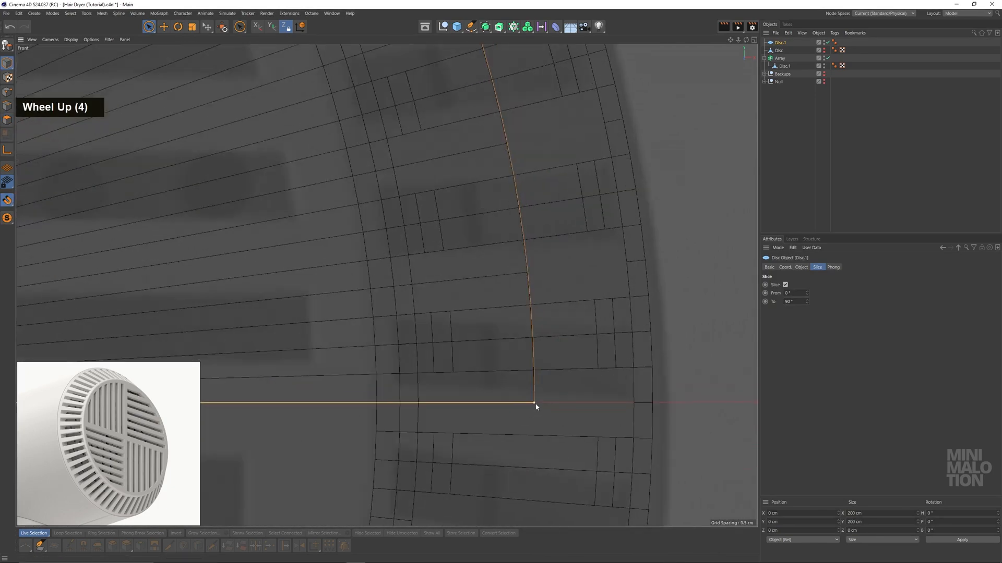
pyautogui.moveTo(383, 404); pyautogui.dragTo(376, 403)
pyautogui.scroll(-7, 439, 363)
pyautogui.keyDown('alt'); pyautogui.moveTo(377, 279); pyautogui.dragTo(452, 225, button='middle'); pyautogui.keyUp('alt')
pyautogui.scroll(3, 451, 265)
# Make the quarter disc editable and select the edges of its outer arc
pyautogui.click(7, 106)
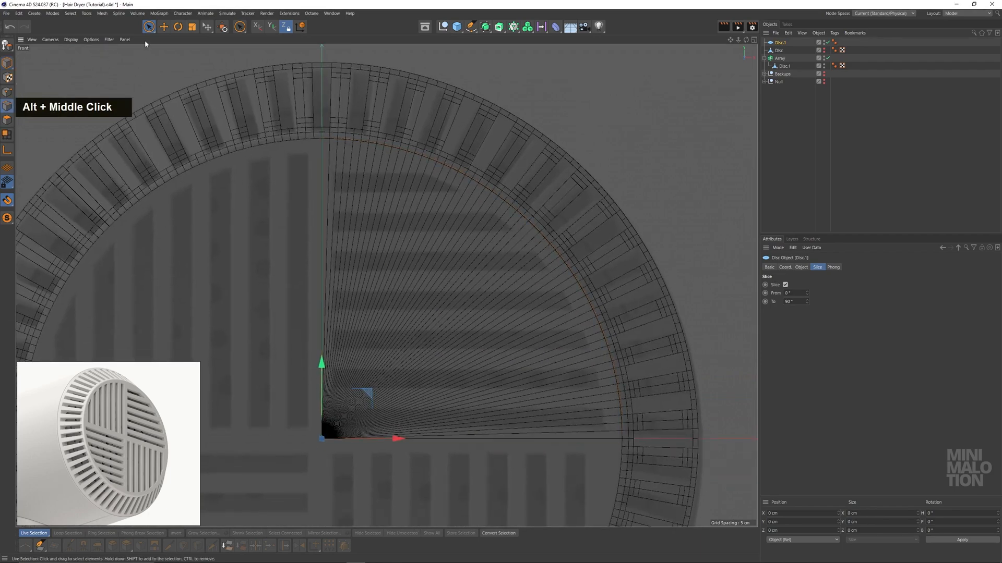
pyautogui.click(166, 26)
pyautogui.scroll(5, 508, 120)
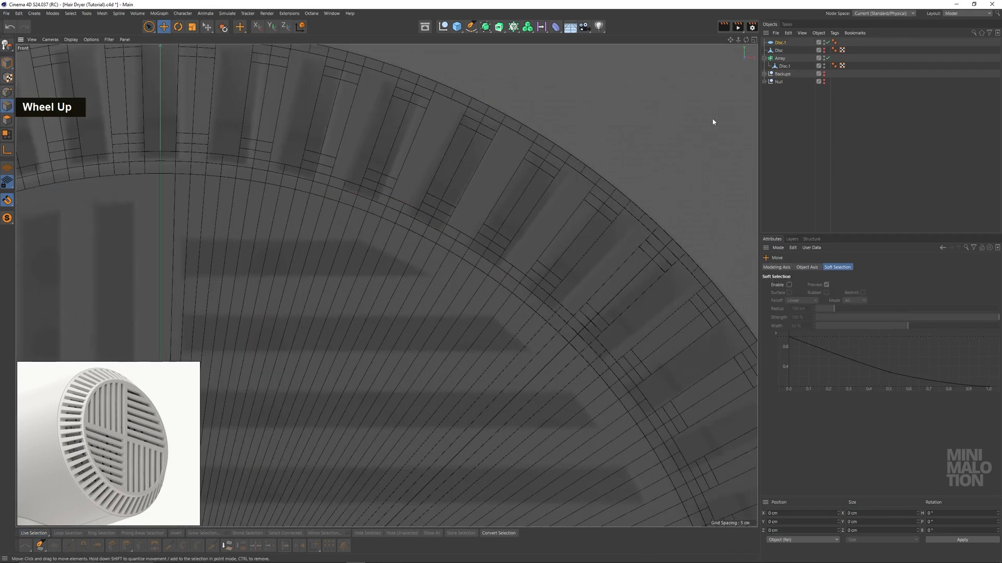
pyautogui.click(5, 45)
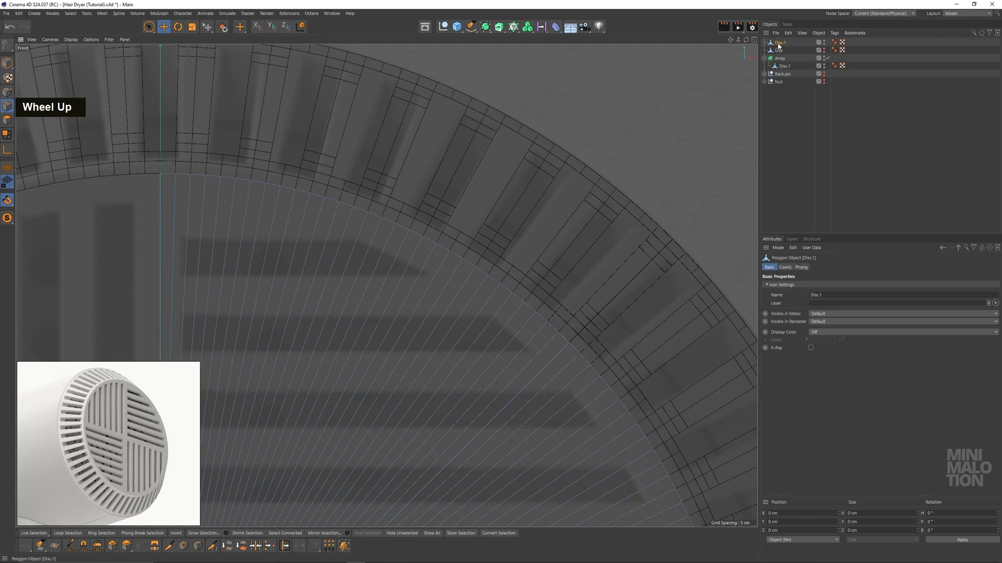
pyautogui.scroll(2, 476, 274)
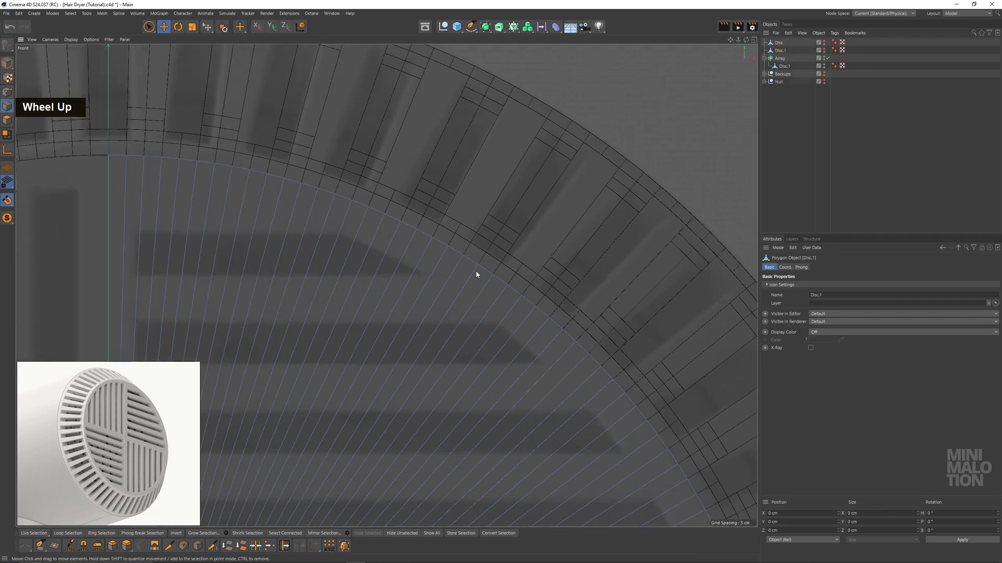
pyautogui.doubleClick(471, 261)
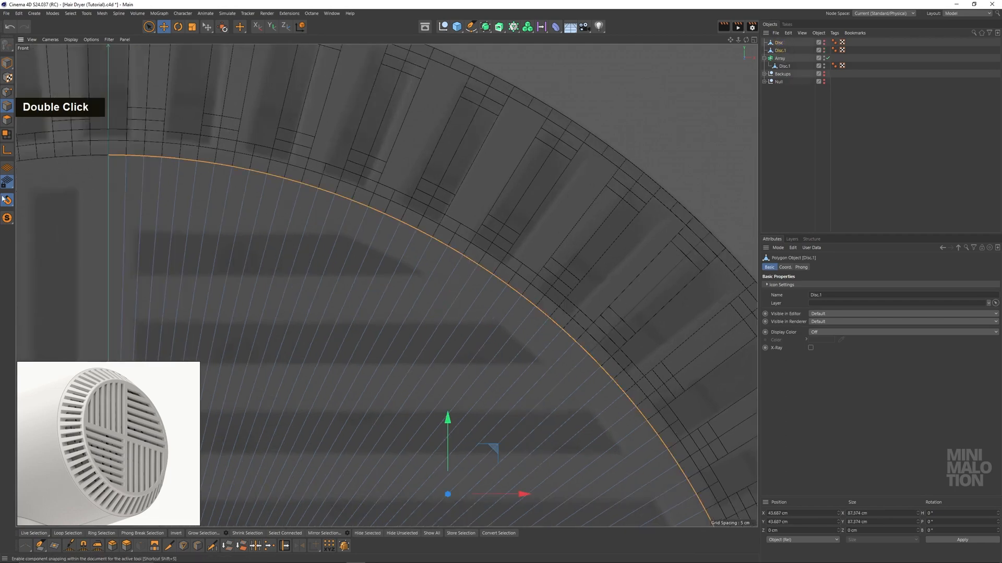
# Slide a cloned copy of the disc quarter's selected outer arc inward to a radius of about 83 cm
pyautogui.rightClick(402, 152)
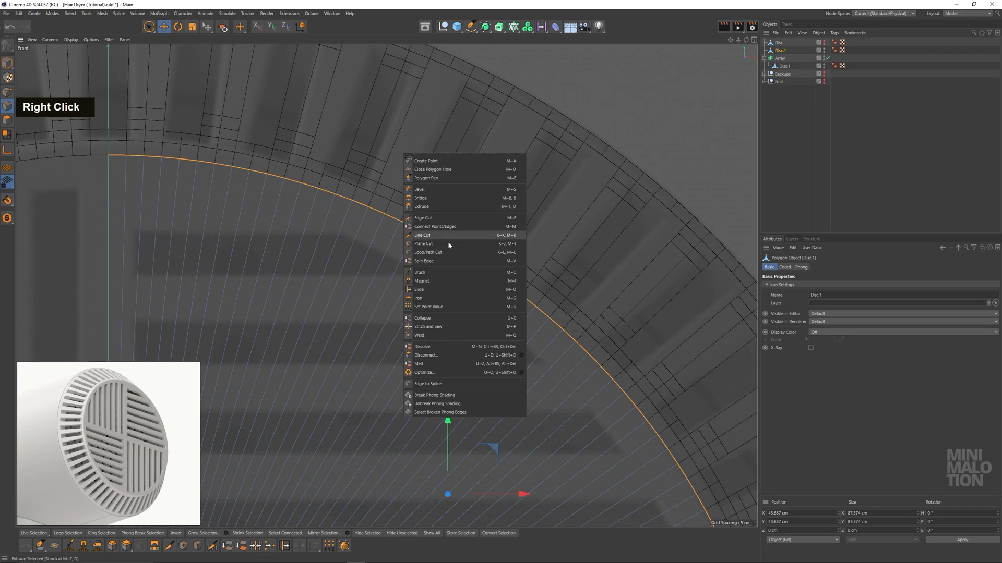
pyautogui.click(434, 290)
pyautogui.scroll(3, 434, 241)
pyautogui.moveTo(434, 241)
pyautogui.keyDown('ctrl'); pyautogui.mouseDown()
pyautogui.moveTo(449, 239)
pyautogui.moveTo(452, 250)
pyautogui.moveTo(426, 279)
pyautogui.mouseUp(); pyautogui.keyUp('ctrl')
pyautogui.scroll(-8, 432, 260)
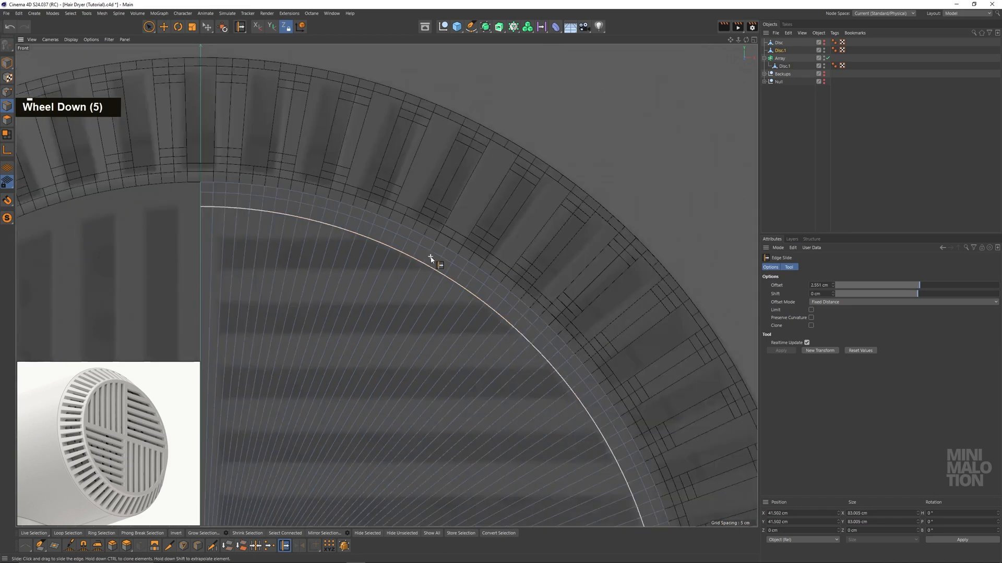
# Select the centre point of the disc quarter and delete it along with the attached inner polygons
pyautogui.keyDown('alt'); pyautogui.moveTo(488, 313); pyautogui.dragTo(501, 230, button='middle'); pyautogui.keyUp('alt')
pyautogui.click(149, 28)
pyautogui.doubleClick(203, 146)
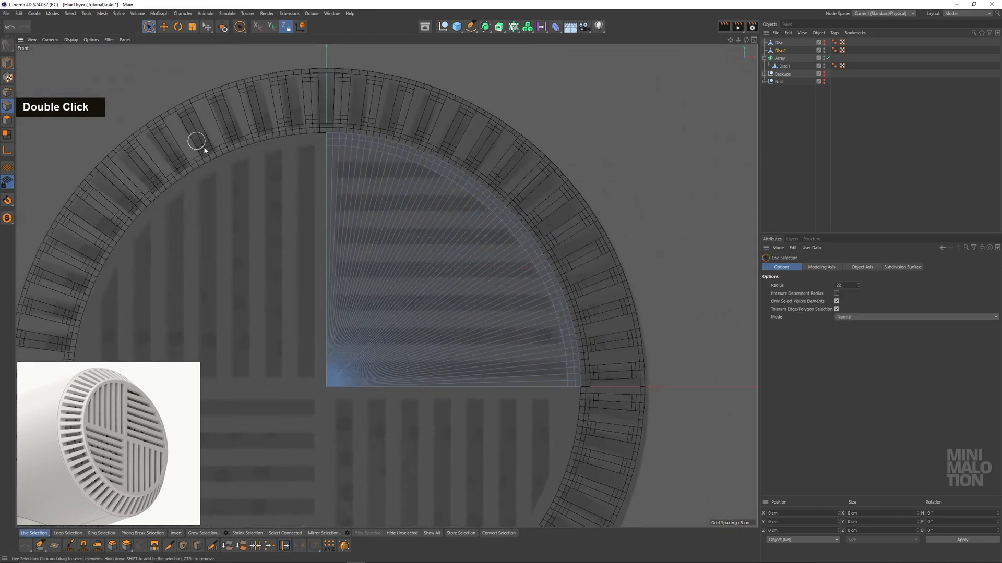
pyautogui.scroll(5, 407, 217)
pyautogui.scroll(-5, 407, 217)
pyautogui.moveTo(152, 29); pyautogui.dragTo(179, 52)
pyautogui.click(7, 93)
pyautogui.moveTo(288, 272); pyautogui.dragTo(399, 373)
pyautogui.press('BackSpace')
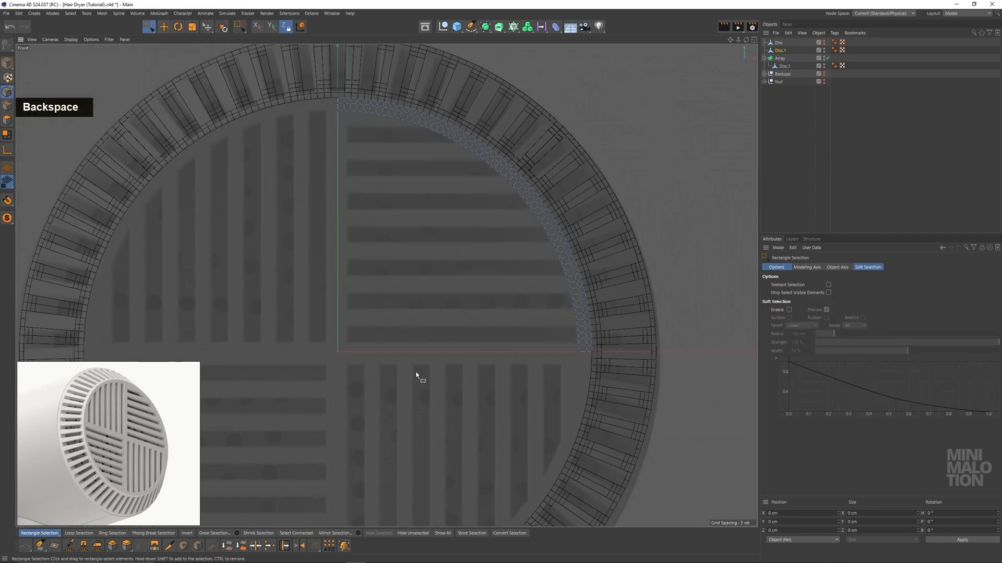
# Slide the points on the rim band's inner edge to match the corners of the topmost slot in the reference
pyautogui.scroll(2, 550, 272)
pyautogui.scroll(-1, 549, 268)
pyautogui.keyDown('alt'); pyautogui.moveTo(543, 268); pyautogui.dragTo(567, 319, button='middle'); pyautogui.keyUp('alt')
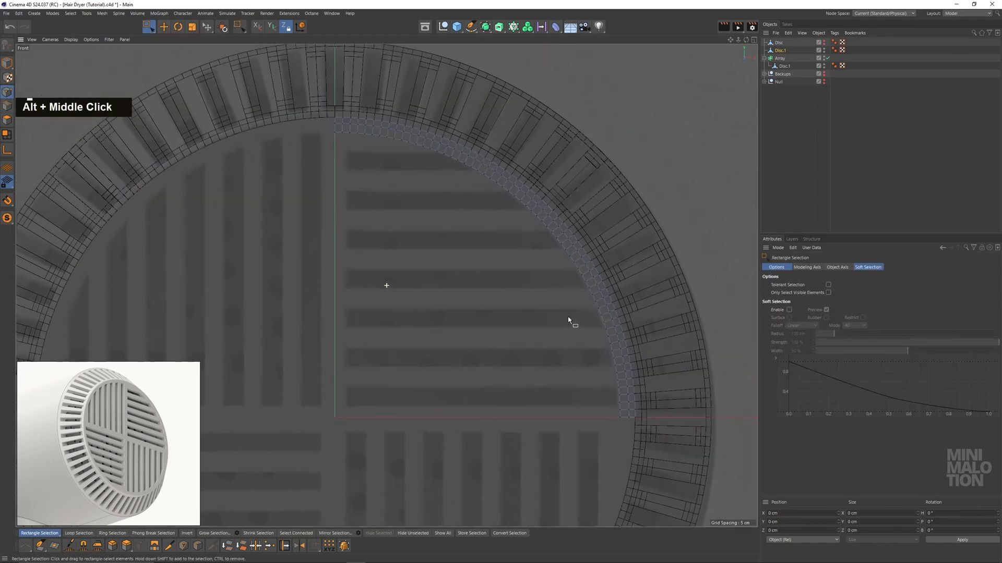
pyautogui.scroll(3, 261, 243)
pyautogui.keyDown('alt'); pyautogui.moveTo(491, 240); pyautogui.dragTo(382, 207, button='middle'); pyautogui.keyUp('alt')
pyautogui.rightClick(382, 210)
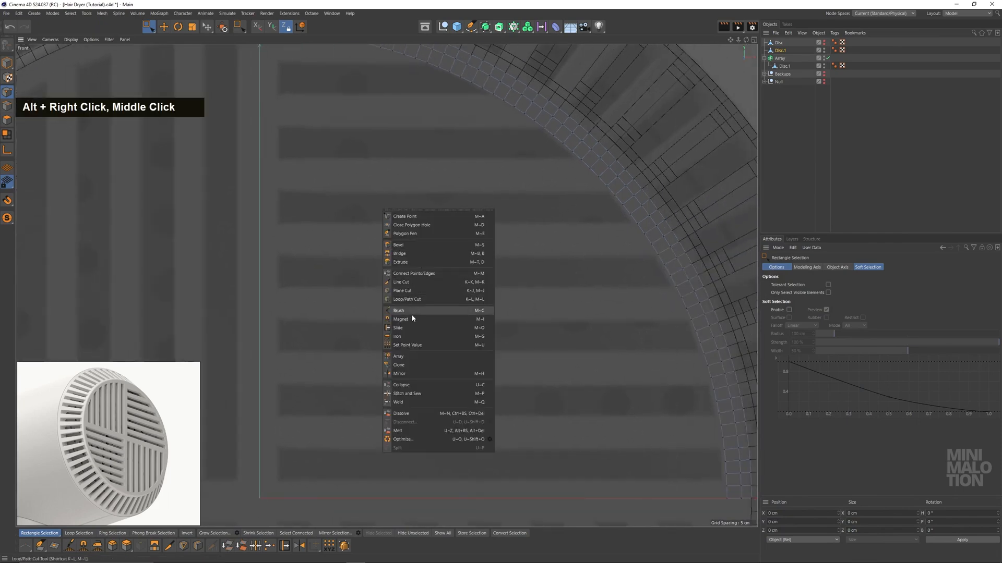
pyautogui.click(412, 325)
pyautogui.keyDown('alt'); pyautogui.moveTo(469, 134); pyautogui.dragTo(488, 293, button='middle'); pyautogui.keyUp('alt')
pyautogui.scroll(3, 432, 219)
pyautogui.scroll(2, 433, 221)
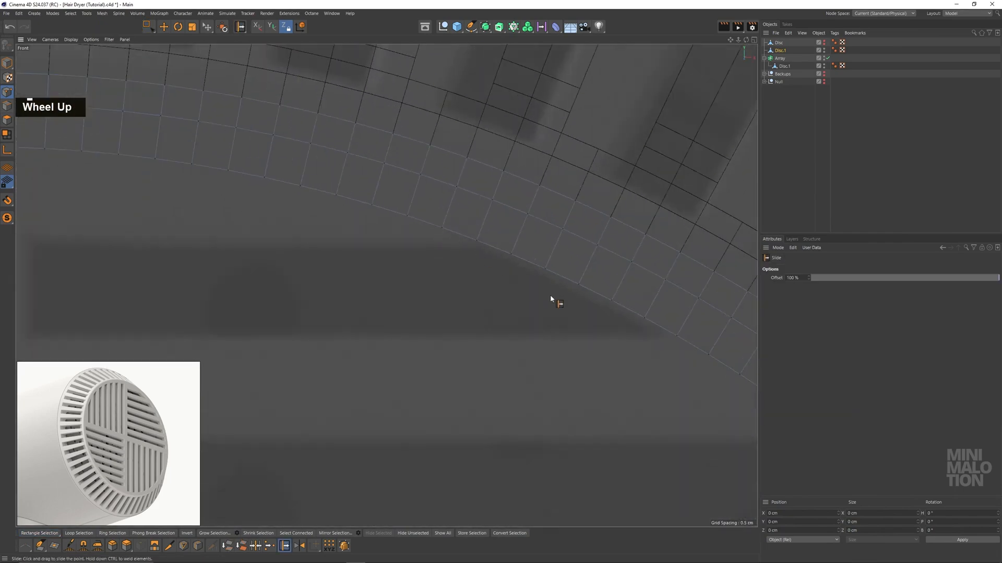
pyautogui.moveTo(550, 295)
pyautogui.keyDown('alt'); pyautogui.mouseDown(button='middle')
pyautogui.moveTo(598, 331)
pyautogui.moveTo(556, 295)
pyautogui.mouseUp(button='middle'); pyautogui.keyUp('alt')
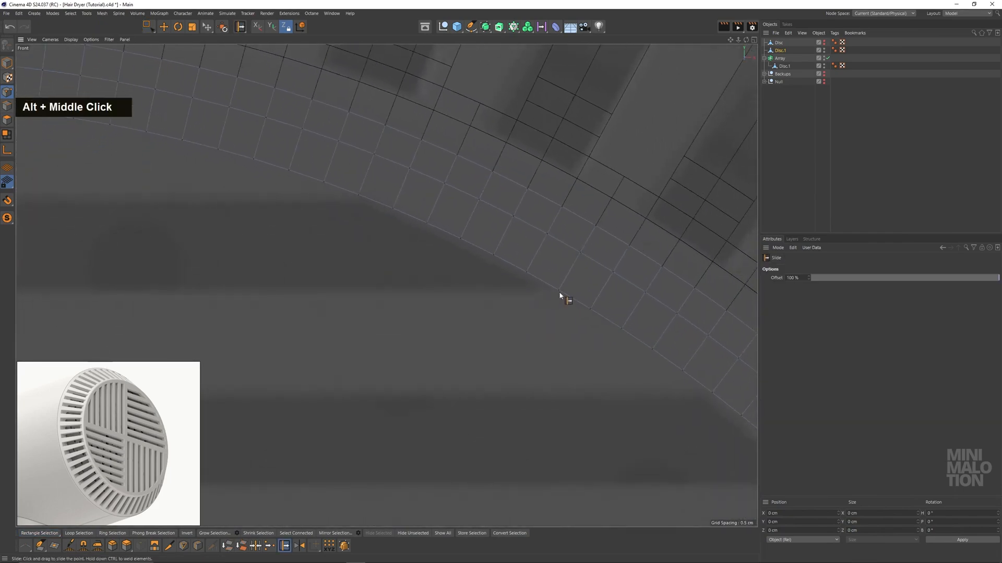
pyautogui.scroll(-1, 470, 283)
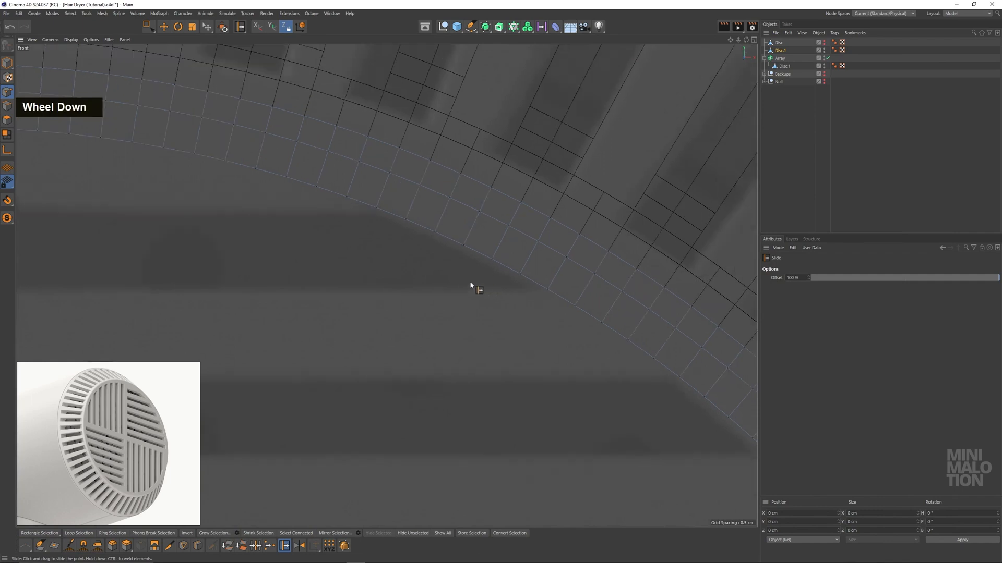
pyautogui.click(376, 211)
pyautogui.keyDown('alt'); pyautogui.moveTo(379, 209); pyautogui.dragTo(500, 312, button='middle'); pyautogui.keyUp('alt')
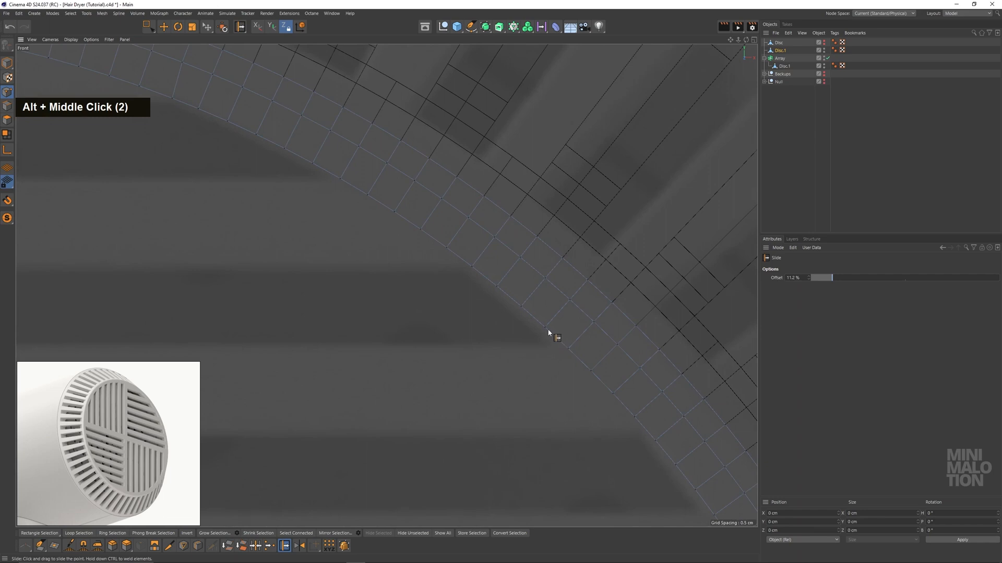
# Slide the inner-edge point beside the second slot to line up with that slot's lower corner
pyautogui.moveTo(554, 345); pyautogui.dragTo(577, 360)
pyautogui.keyDown('alt'); pyautogui.moveTo(536, 325); pyautogui.dragTo(527, 314, button='right'); pyautogui.keyUp('alt')
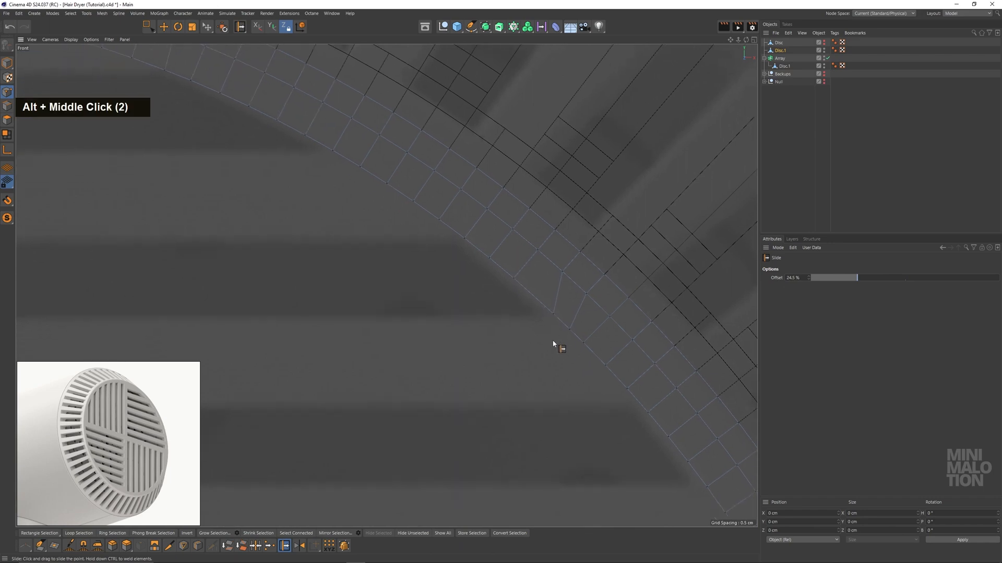
pyautogui.keyDown('alt'); pyautogui.moveTo(553, 339); pyautogui.dragTo(486, 319, button='middle'); pyautogui.keyUp('alt')
pyautogui.keyDown('alt'); pyautogui.moveTo(555, 357); pyautogui.dragTo(529, 320, button='middle'); pyautogui.keyUp('alt')
pyautogui.scroll(2, 518, 286)
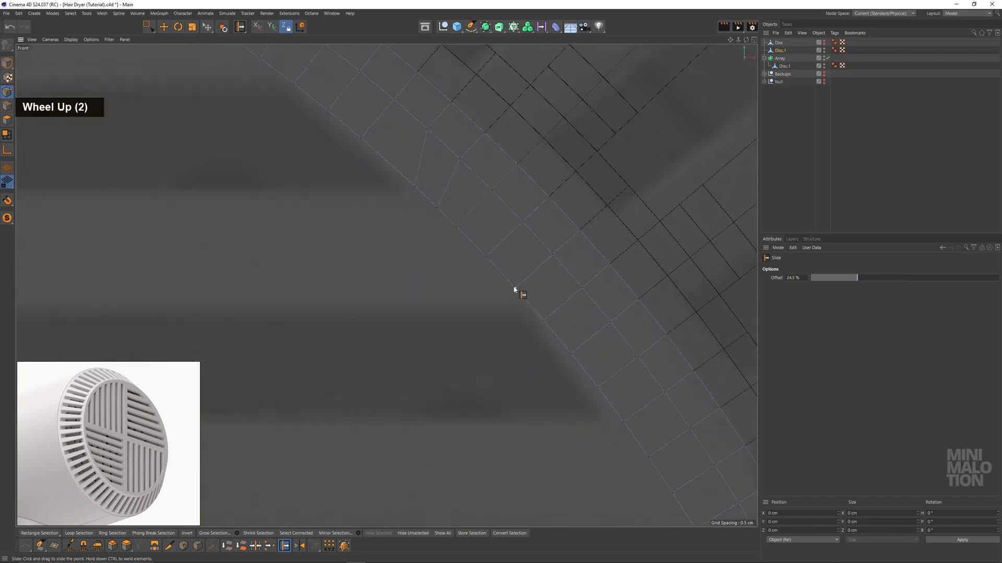
# Slide the inner-edge points beside the third slot to line up with its upper and lower corners
pyautogui.moveTo(526, 312); pyautogui.dragTo(579, 374)
pyautogui.moveTo(545, 326); pyautogui.dragTo(555, 337)
pyautogui.keyDown('alt'); pyautogui.moveTo(577, 367); pyautogui.dragTo(548, 287, button='middle'); pyautogui.keyUp('alt')
pyautogui.keyDown('alt'); pyautogui.scroll(1, 548, 287); pyautogui.keyUp('alt')
pyautogui.moveTo(592, 347); pyautogui.dragTo(583, 336)
# Slide the inner-edge points beside the fourth slot to line up with its upper and lower corners
pyautogui.keyDown('alt'); pyautogui.moveTo(584, 336); pyautogui.dragTo(563, 308, button='middle'); pyautogui.keyUp('alt')
pyautogui.keyDown('alt'); pyautogui.scroll(1, 574, 324); pyautogui.keyUp('alt')
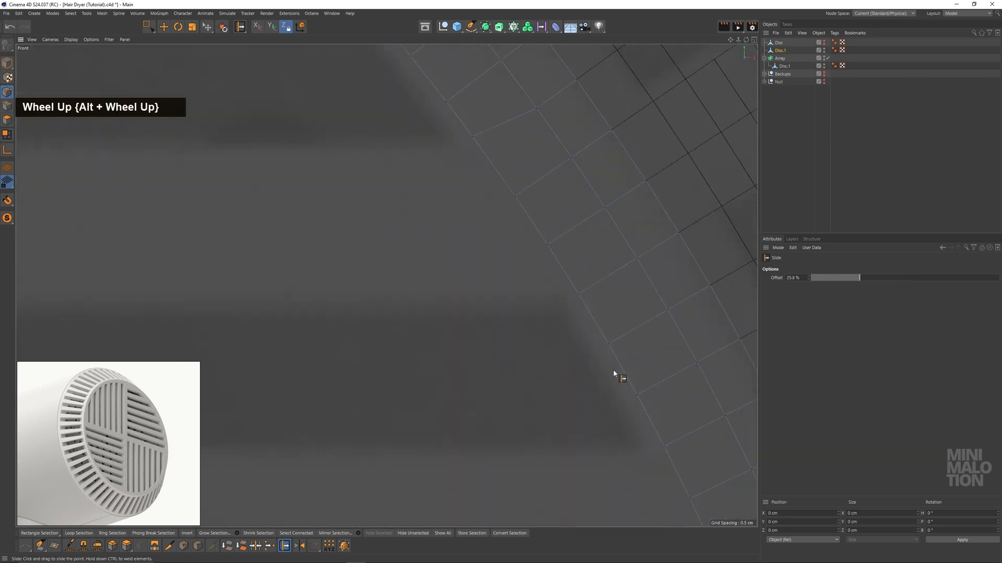
pyautogui.keyDown('alt'); pyautogui.moveTo(613, 372); pyautogui.dragTo(608, 374, button='middle'); pyautogui.keyUp('alt')
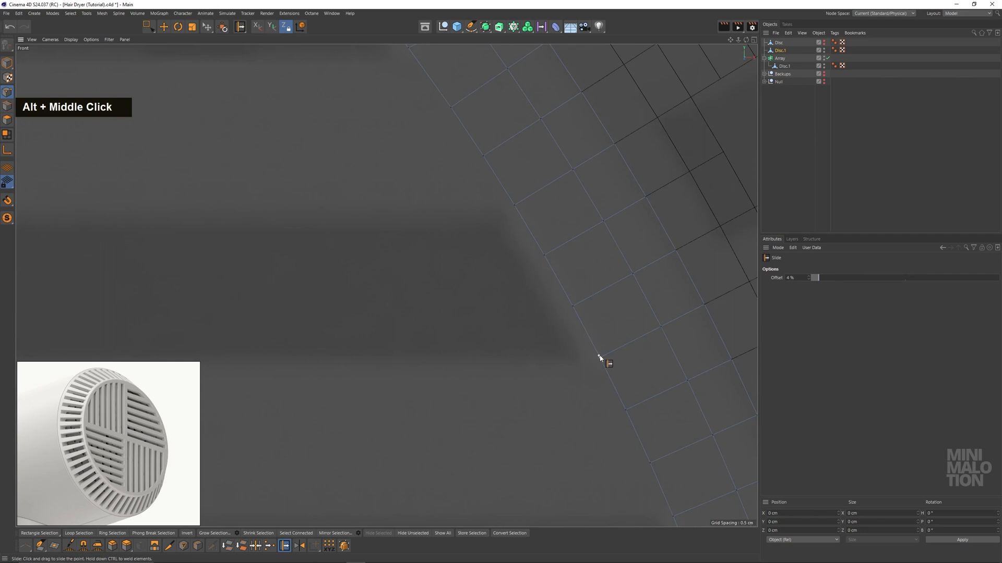
pyautogui.scroll(-2, 600, 358)
# Slide the inner-edge points beside the fifth slot to line up with its upper and lower corners
pyautogui.keyDown('alt'); pyautogui.moveTo(594, 364); pyautogui.dragTo(527, 205, button='middle'); pyautogui.keyUp('alt')
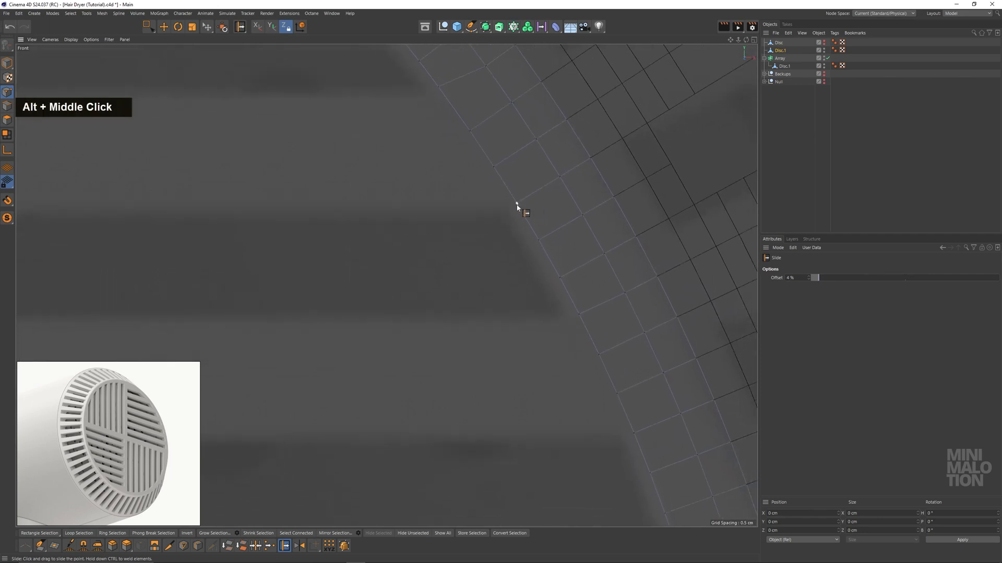
pyautogui.keyDown('alt'); pyautogui.scroll(2, 572, 335); pyautogui.keyUp('alt')
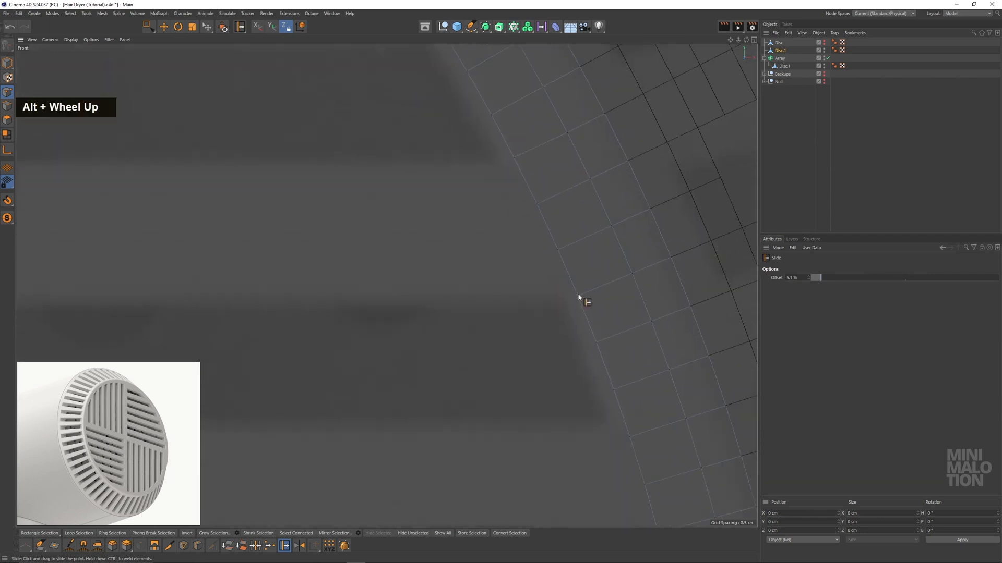
pyautogui.keyDown('alt'); pyautogui.moveTo(635, 469); pyautogui.dragTo(603, 354, button='middle'); pyautogui.keyUp('alt')
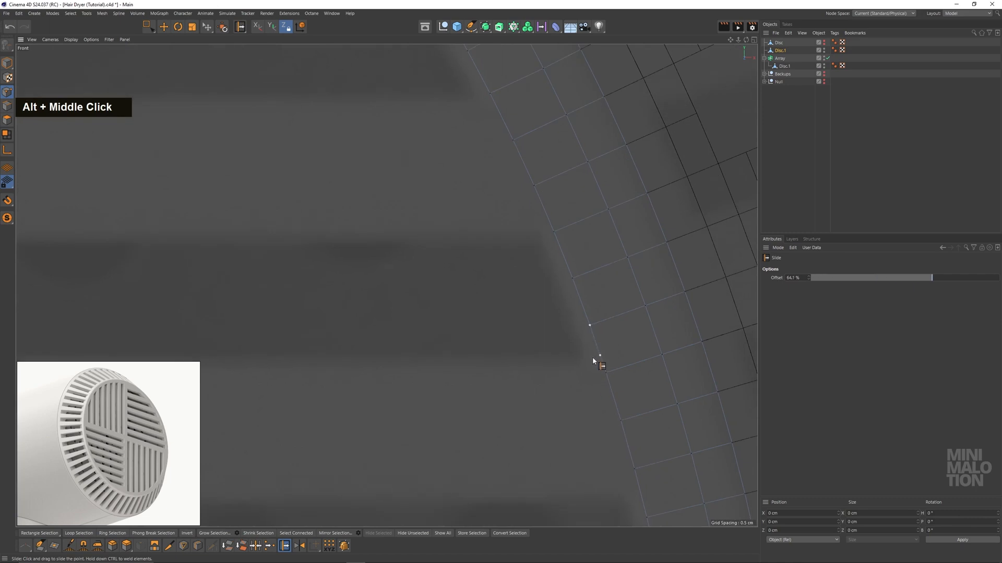
pyautogui.scroll(-1, 609, 395)
pyautogui.keyDown('alt'); pyautogui.moveTo(608, 398); pyautogui.dragTo(682, 376, button='middle'); pyautogui.keyUp('alt')
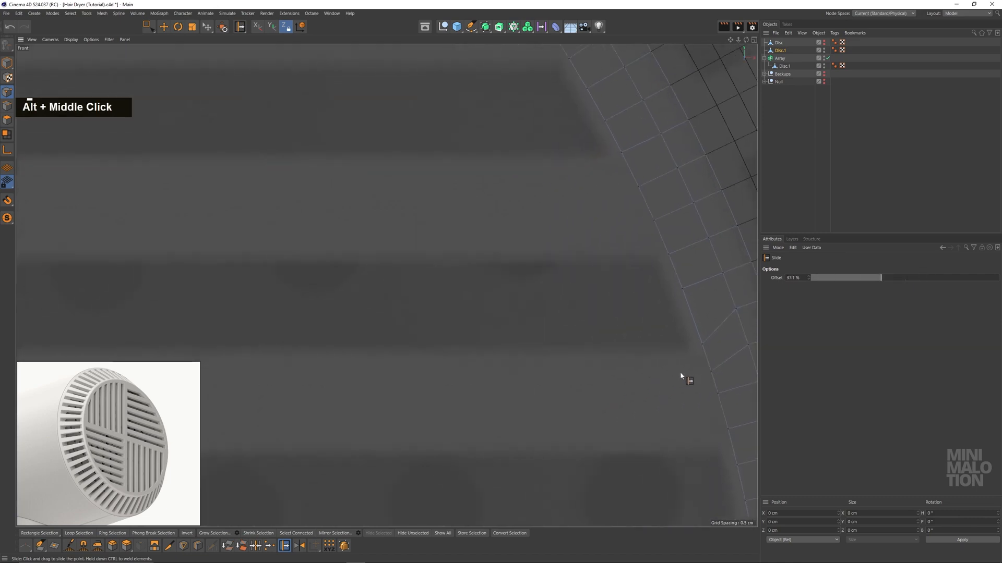
pyautogui.scroll(-1, 678, 405)
# Slide the inner-edge points beside the sixth slot to line up with its upper and lower corners
pyautogui.scroll(3, 627, 355)
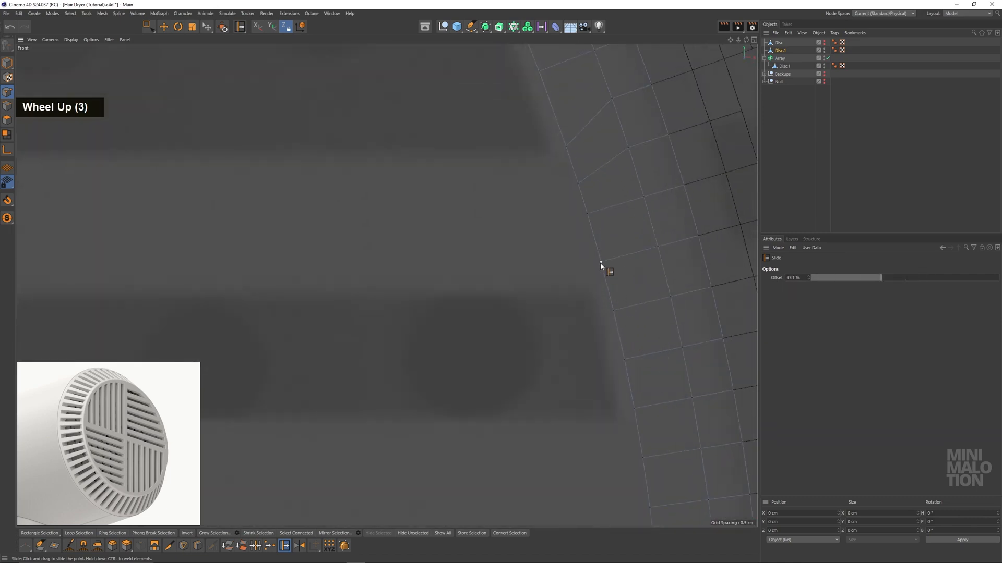
pyautogui.moveTo(600, 261); pyautogui.dragTo(609, 298)
pyautogui.moveTo(635, 409); pyautogui.dragTo(635, 415)
# Slide the inner-edge points beside the lowest slot to line up with its upper and lower corners
pyautogui.keyDown('alt'); pyautogui.moveTo(641, 429); pyautogui.dragTo(640, 260, button='middle'); pyautogui.keyUp('alt')
pyautogui.moveTo(655, 389); pyautogui.dragTo(650, 402)
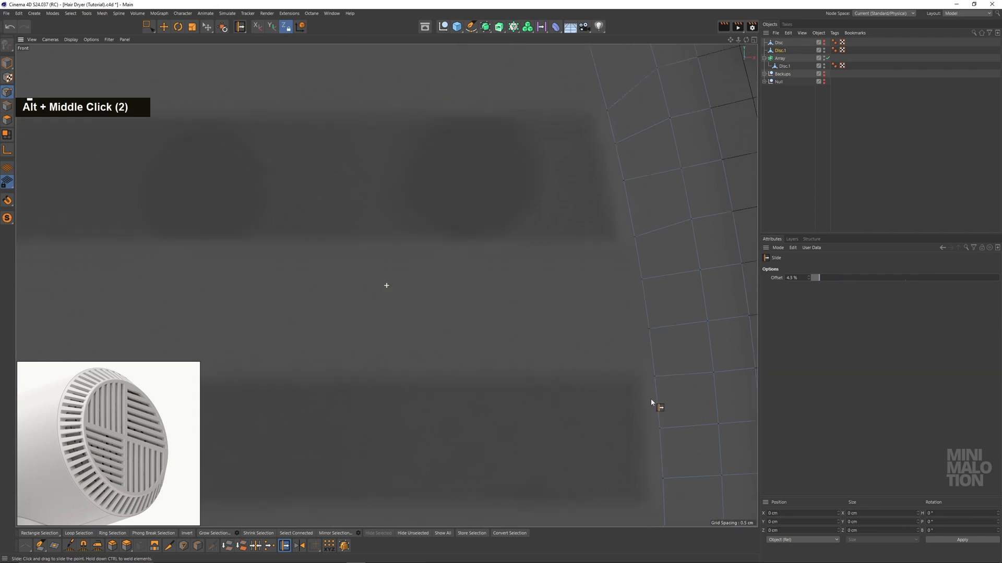
pyautogui.keyDown('alt'); pyautogui.moveTo(650, 402); pyautogui.dragTo(656, 374, button='middle'); pyautogui.keyUp('alt')
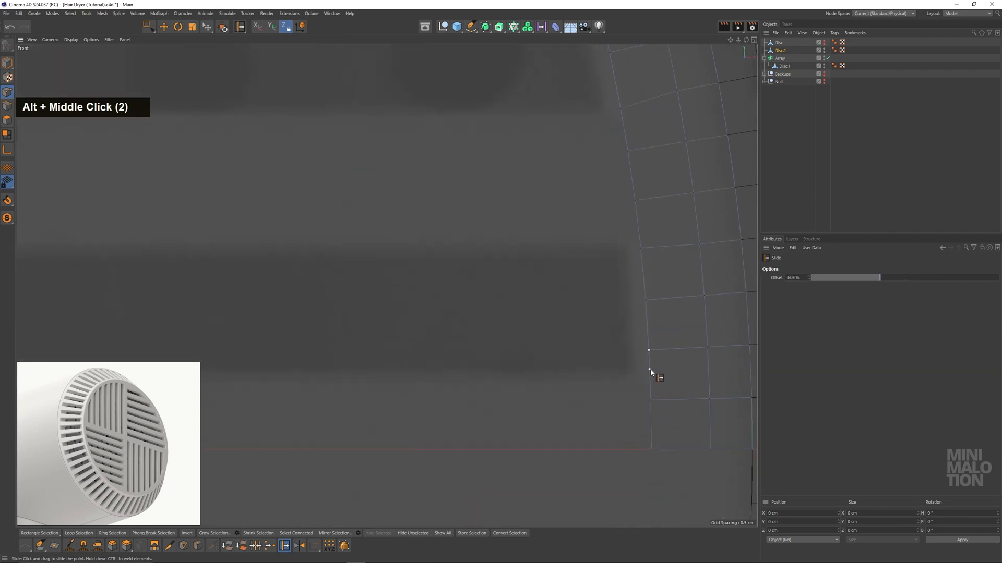
pyautogui.moveTo(650, 371); pyautogui.dragTo(652, 375)
# Select the rim band's inner arc edges, leaving out those between the vertical axis and the topmost slot's upper corner
pyautogui.scroll(-5, 672, 379)
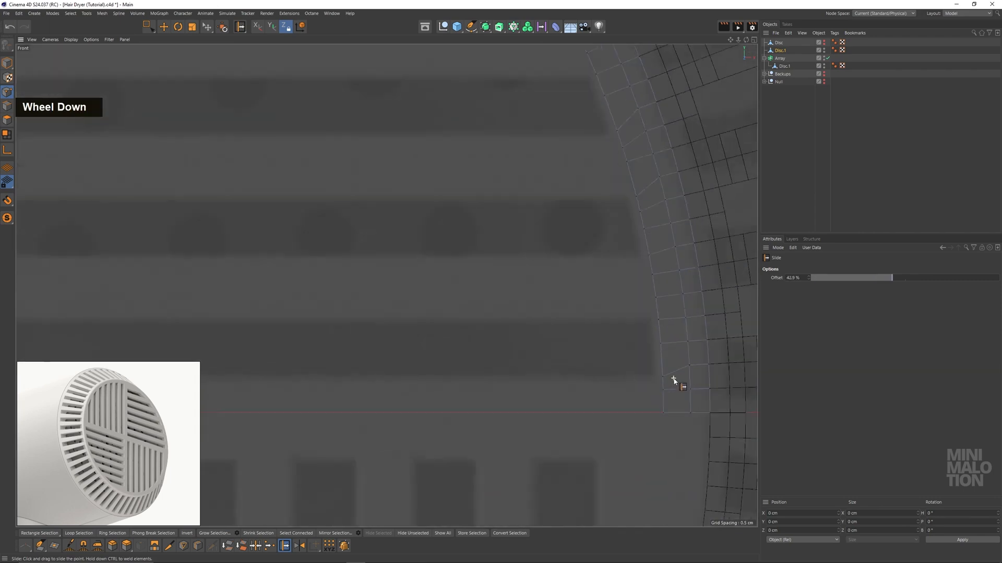
pyautogui.scroll(-6, 646, 362)
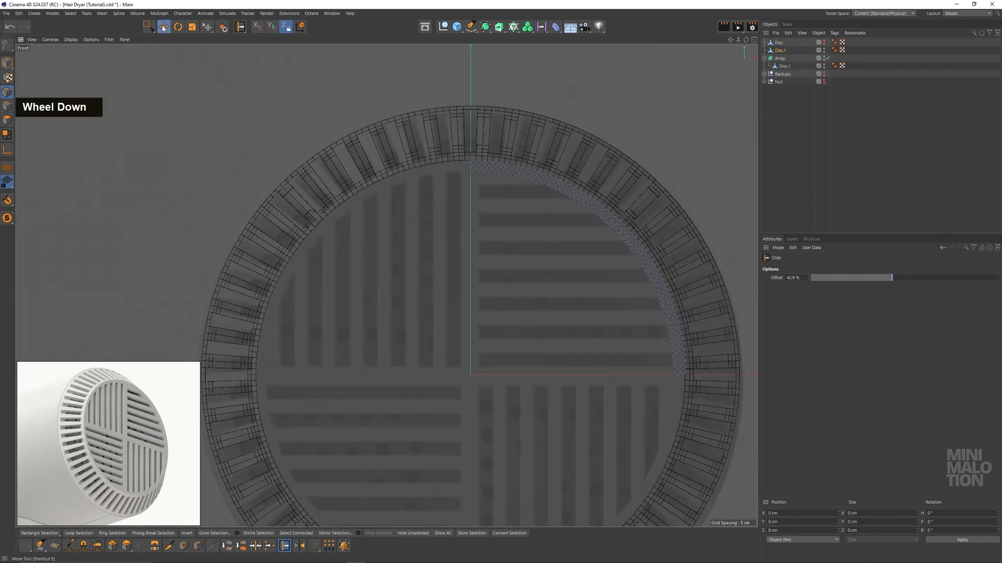
pyautogui.click(163, 27)
pyautogui.scroll(4, 530, 194)
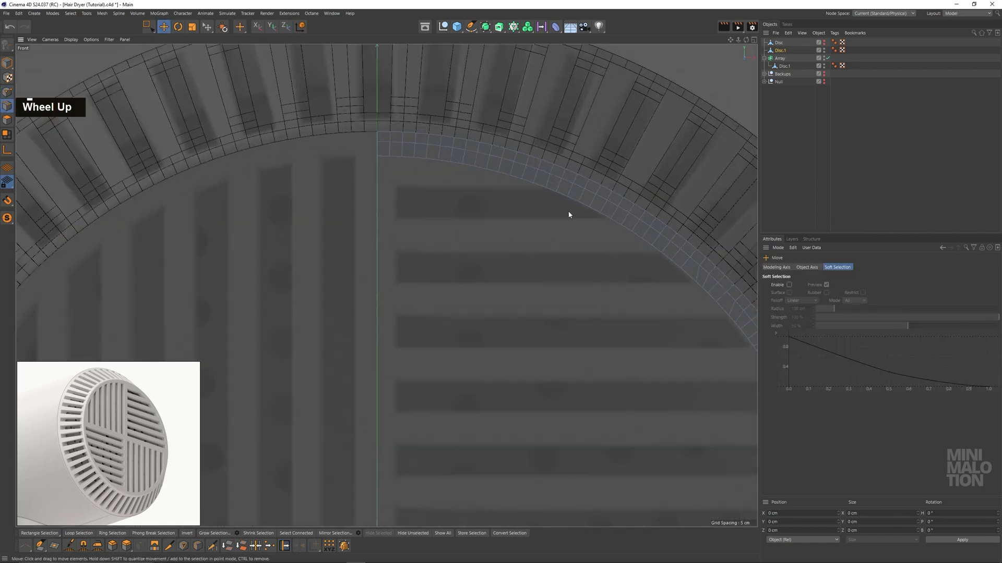
pyautogui.doubleClick(548, 189)
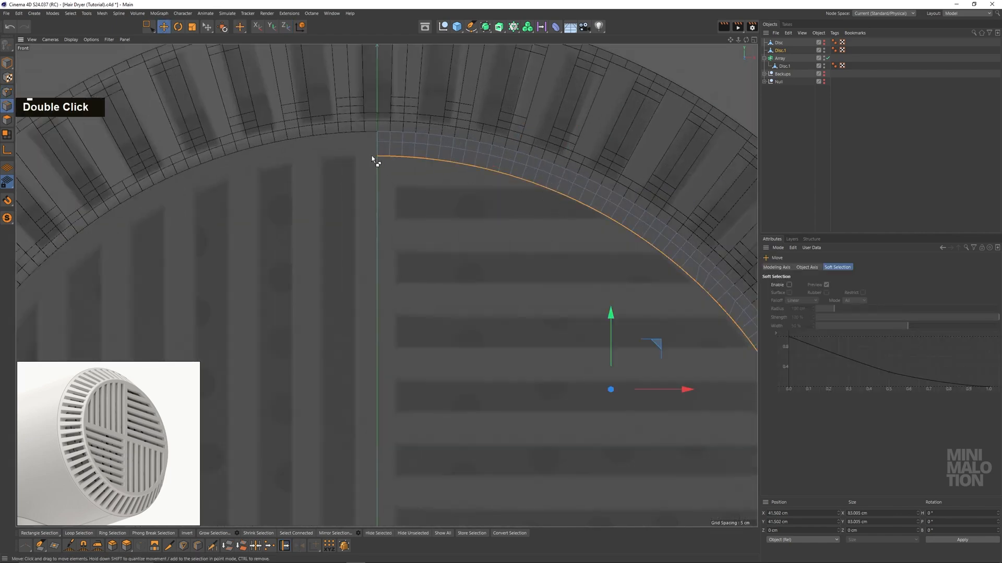
pyautogui.keyDown('ctrl'); pyautogui.click(398, 158); pyautogui.keyUp('ctrl')
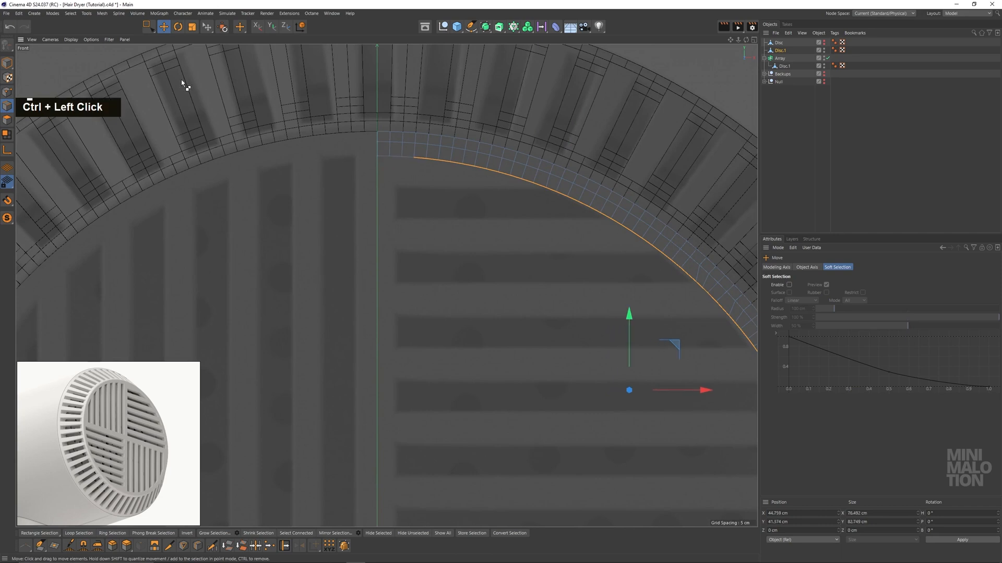
pyautogui.moveTo(147, 26); pyautogui.dragTo(180, 37)
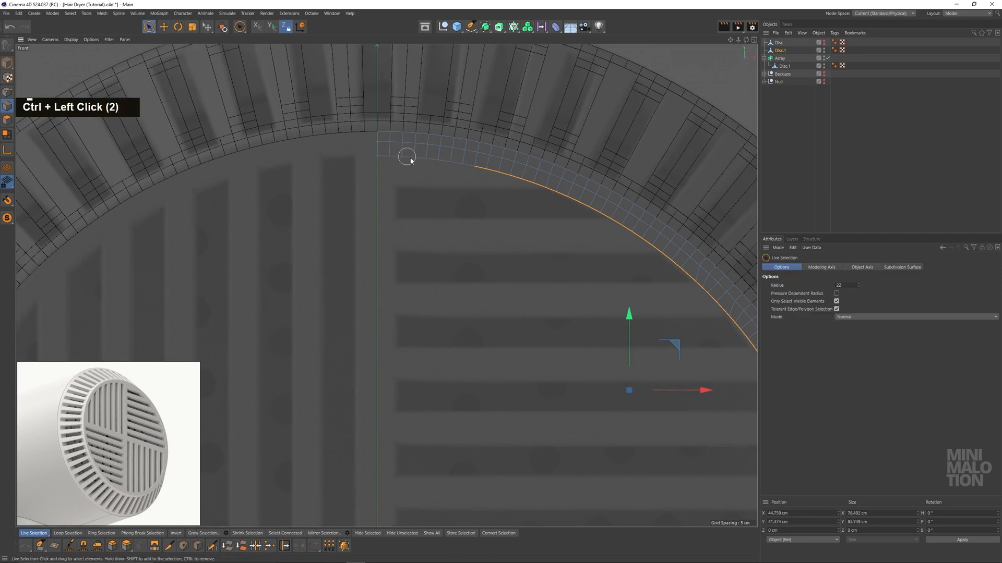
pyautogui.scroll(4, 496, 190)
pyautogui.keyDown('ctrl'); pyautogui.click(535, 135); pyautogui.keyUp('ctrl')
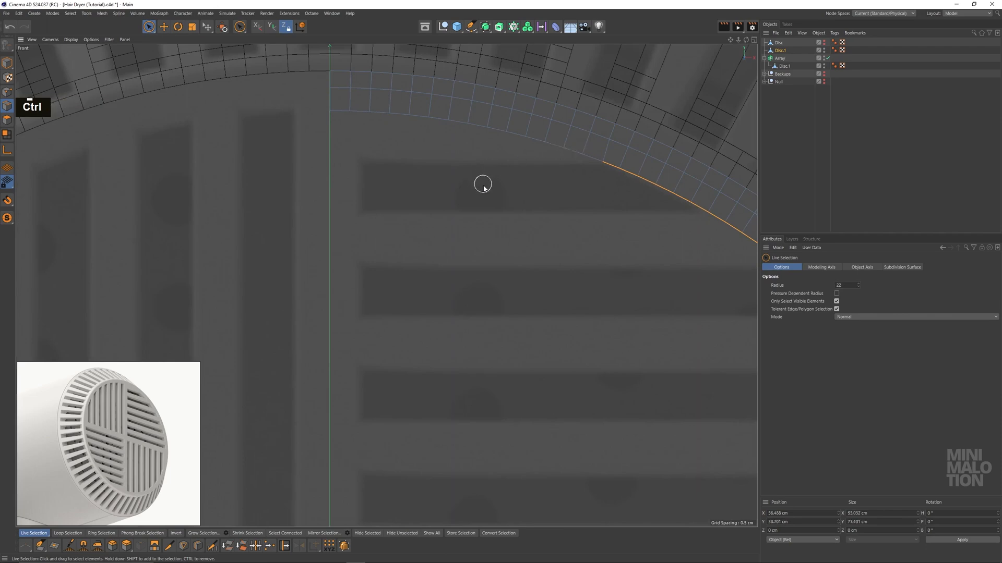
# Extrude the selected arc edges horizontally to the vertical centre axis and flatten them into a straight line at X 0 cm
pyautogui.scroll(-4, 505, 225)
pyautogui.keyDown('alt'); pyautogui.moveTo(505, 226); pyautogui.dragTo(507, 210, button='middle'); pyautogui.keyUp('alt')
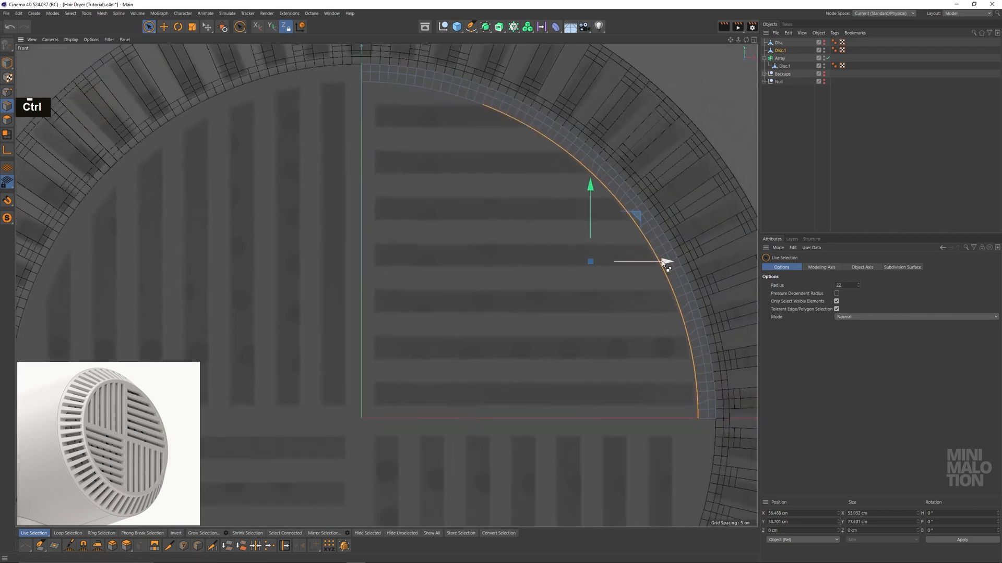
pyautogui.keyDown('ctrl'); pyautogui.moveTo(664, 262); pyautogui.dragTo(360, 266); pyautogui.keyUp('ctrl')
pyautogui.click(191, 27)
pyautogui.click(148, 26)
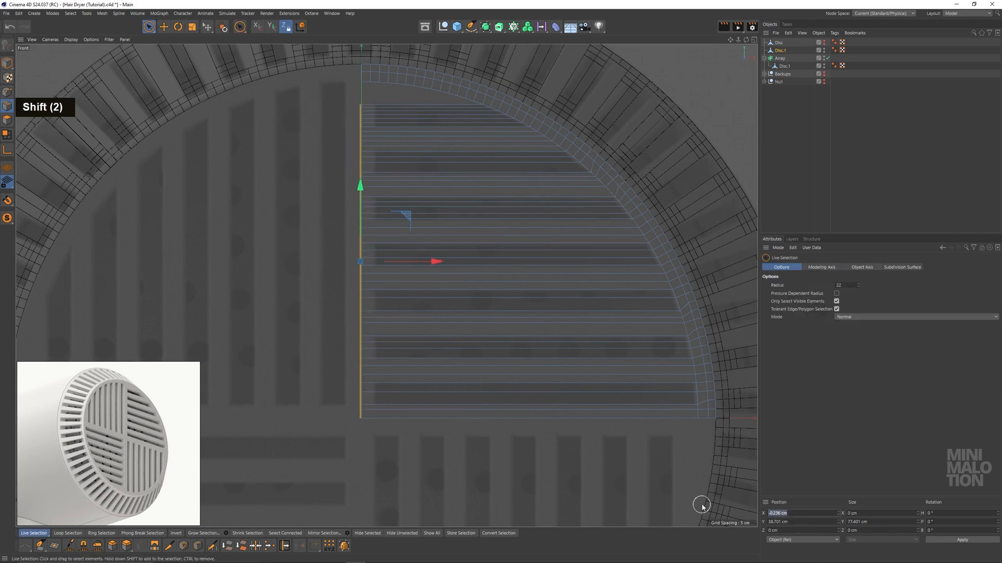
pyautogui.write('0')
pyautogui.press('Return')
# Line-cut the new horizontal strips with one straight vertical cut along the slots' inner ends, near the vertical axis
pyautogui.scroll(5, 391, 242)
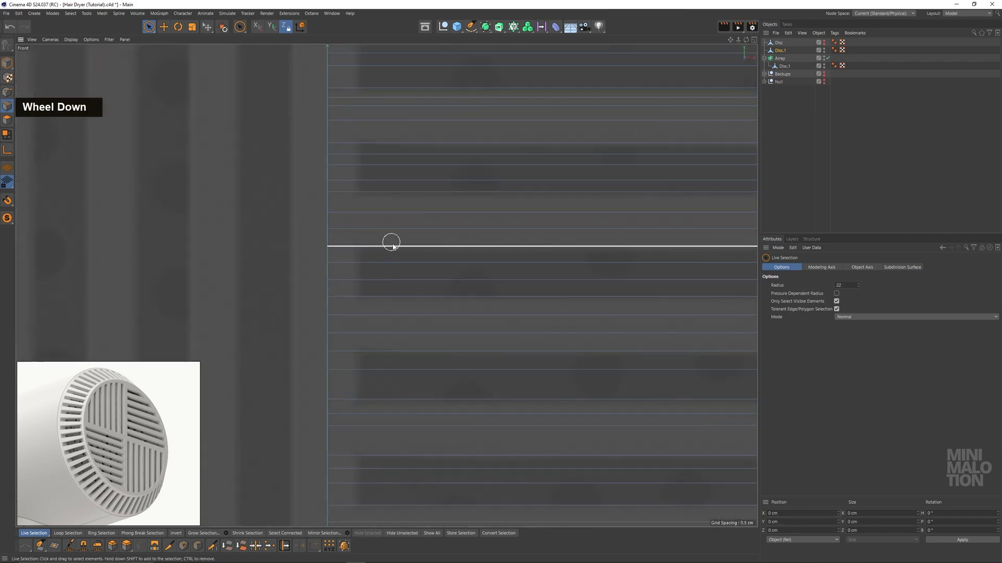
pyautogui.scroll(-5, 392, 243)
pyautogui.keyDown('alt'); pyautogui.moveTo(453, 253); pyautogui.dragTo(457, 303, button='middle'); pyautogui.keyUp('alt')
pyautogui.scroll(2, 322, 217)
pyautogui.moveTo(320, 216)
pyautogui.keyDown('alt'); pyautogui.mouseDown(button='middle')
pyautogui.moveTo(312, 193)
pyautogui.moveTo(321, 217)
pyautogui.mouseUp(button='middle'); pyautogui.keyUp('alt')
pyautogui.rightClick(296, 246)
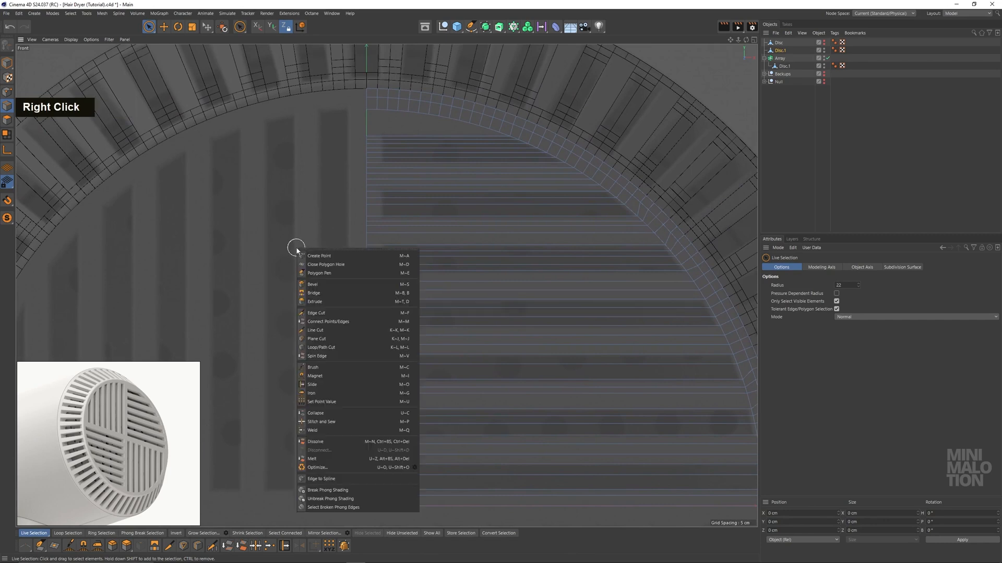
pyautogui.click(321, 314)
pyautogui.rightClick(290, 282)
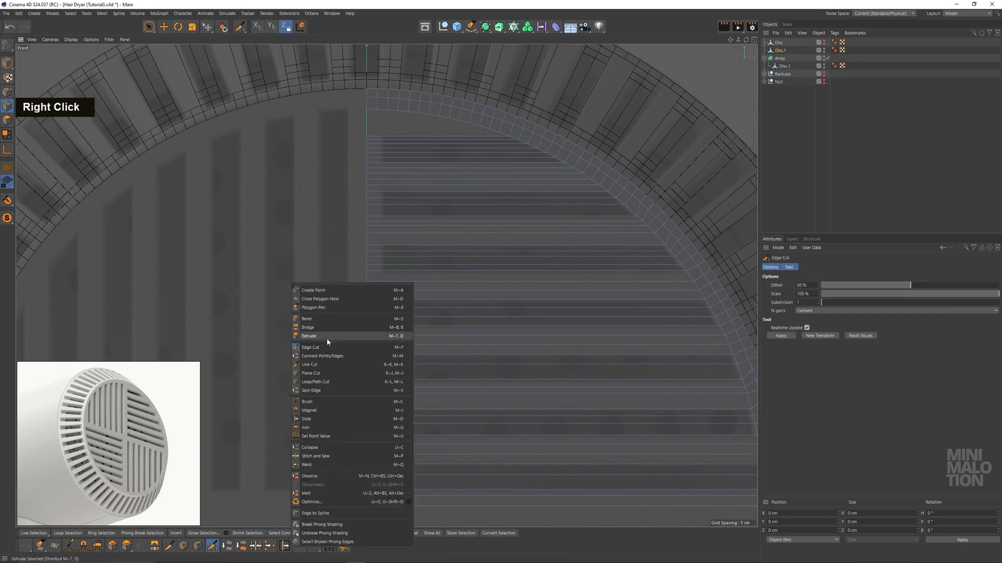
pyautogui.click(316, 366)
pyautogui.scroll(-2, 397, 335)
pyautogui.keyDown('alt'); pyautogui.moveTo(397, 336); pyautogui.dragTo(406, 310, button='middle'); pyautogui.keyUp('alt')
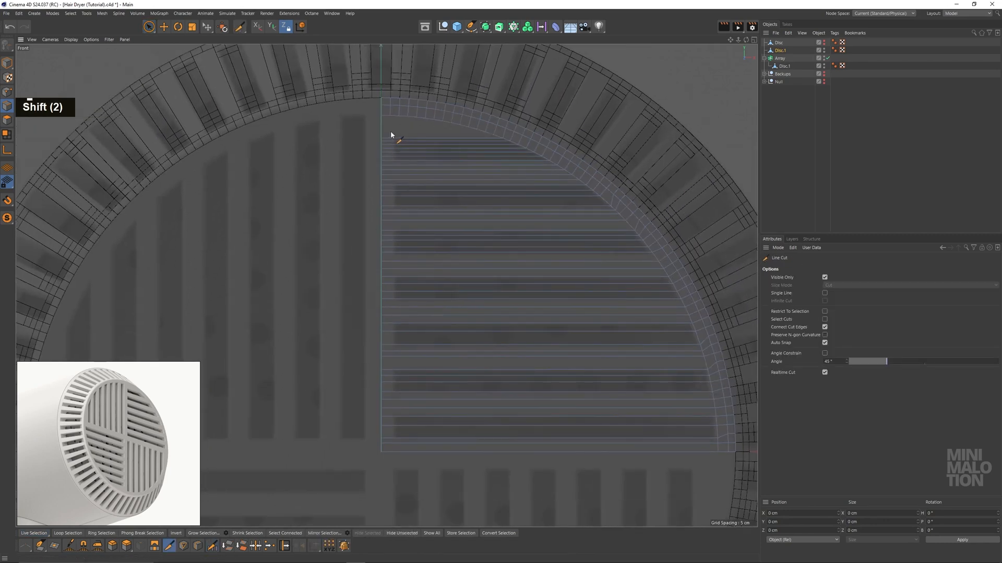
pyautogui.keyDown('shift'); pyautogui.click(392, 138); pyautogui.keyUp('shift')
pyautogui.keyDown('shift'); pyautogui.click(407, 471); pyautogui.keyUp('shift')
pyautogui.press('Escape')
pyautogui.keyDown('shift'); pyautogui.click(398, 134); pyautogui.keyUp('shift')
pyautogui.keyDown('shift'); pyautogui.click(402, 473); pyautogui.keyUp('shift')
pyautogui.press('Escape')
pyautogui.scroll(5, 394, 400)
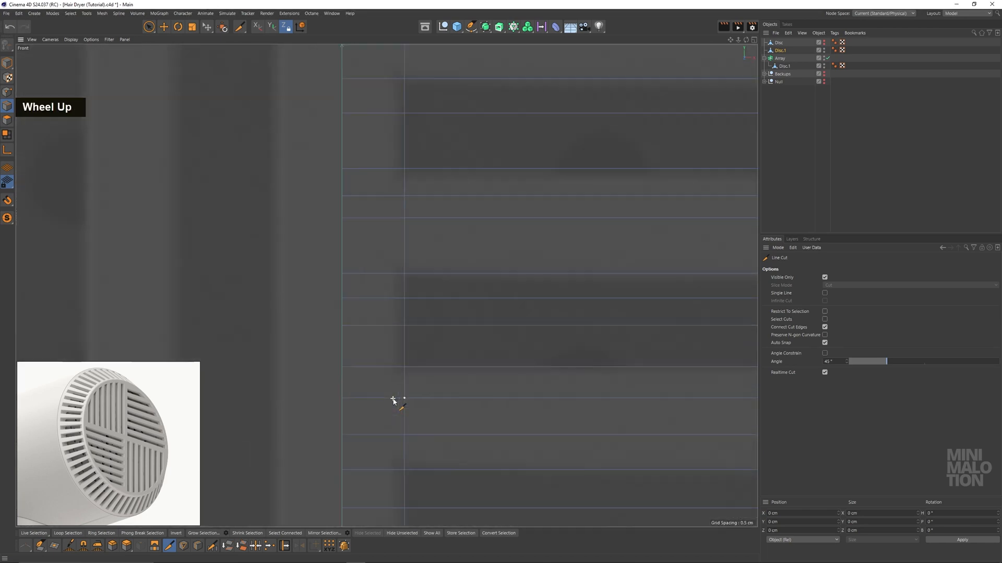
# Undo the last vertical line cut and redo it straight through all the horizontal strips, flush with the slots' inner ends
pyautogui.scroll(-5, 394, 401)
pyautogui.keyDown('alt'); pyautogui.moveTo(394, 357); pyautogui.dragTo(396, 394, button='middle'); pyautogui.keyUp('alt')
pyautogui.hotkey('ctrl', 'z')
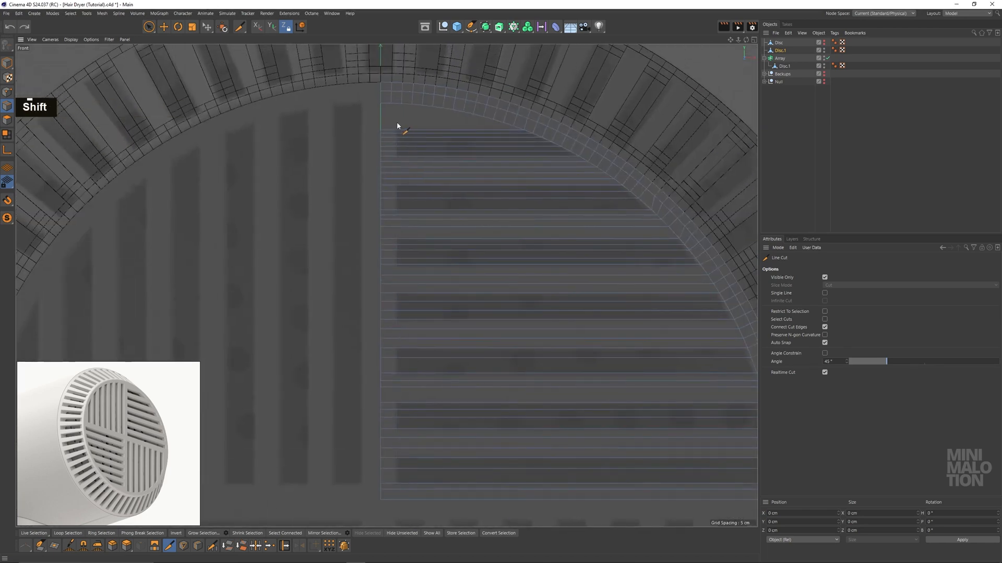
pyautogui.keyDown('shift'); pyautogui.click(397, 125); pyautogui.keyUp('shift')
pyautogui.keyDown('shift'); pyautogui.click(400, 499); pyautogui.keyUp('shift')
pyautogui.press('Escape')
pyautogui.scroll(2, 450, 194)
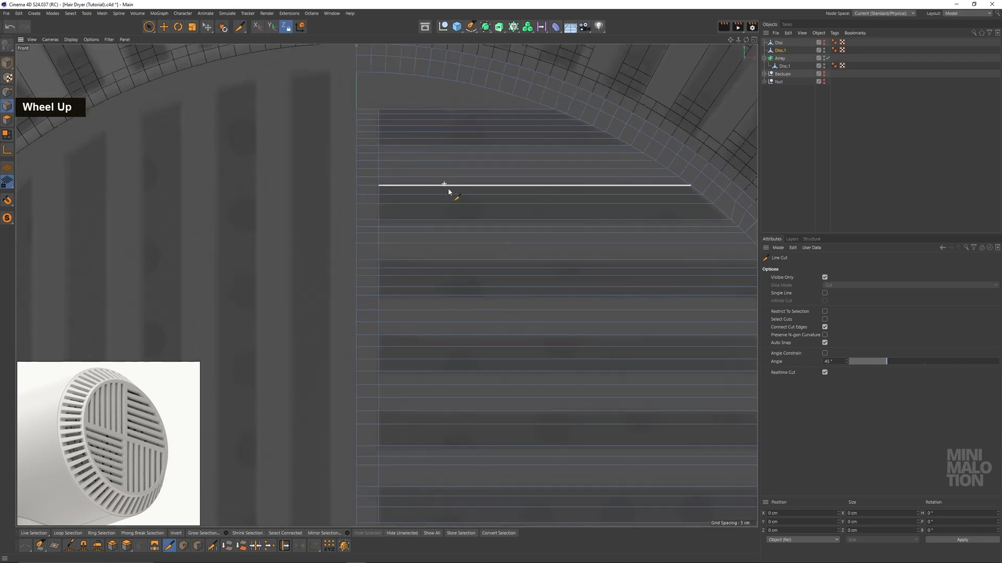
# Extend the rim band's first inner edge beside the vertical axis down to the topmost strip with the Polygon Pen
pyautogui.keyDown('alt'); pyautogui.moveTo(369, 123); pyautogui.dragTo(376, 270, button='middle'); pyautogui.keyUp('alt')
pyautogui.scroll(5, 376, 251)
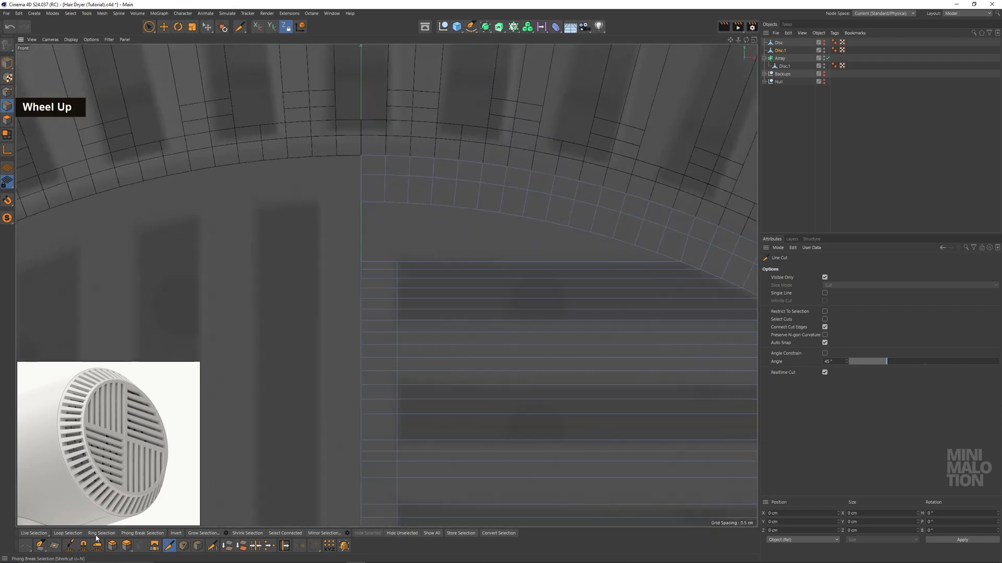
pyautogui.click(44, 547)
pyautogui.keyDown('ctrl'); pyautogui.click(381, 196); pyautogui.keyUp('ctrl')
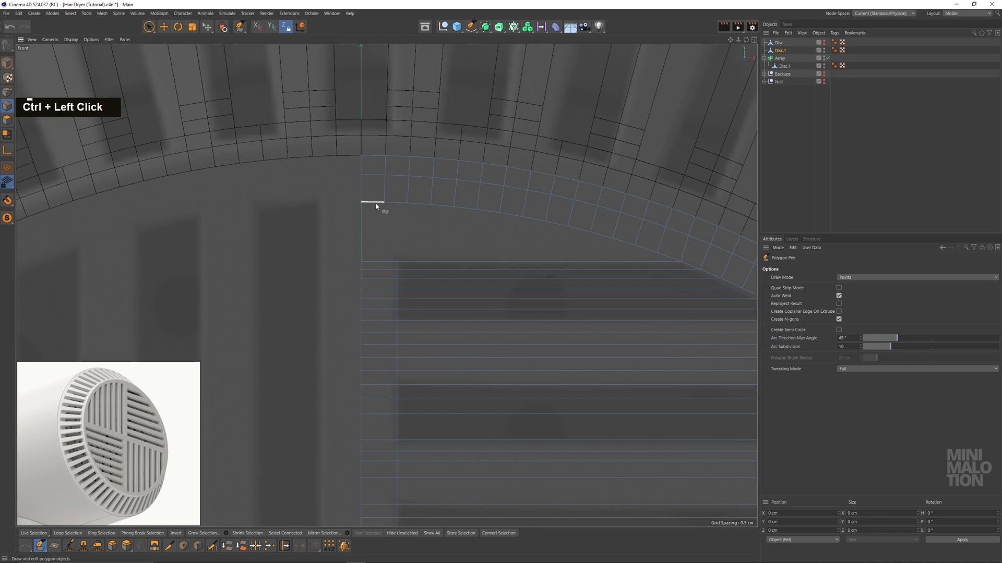
pyautogui.keyDown('ctrl'); pyautogui.moveTo(382, 262); pyautogui.dragTo(381, 263); pyautogui.keyUp('ctrl')
# Close the remaining polygon hole between the rim band and the topmost slot's upper edge
pyautogui.click(150, 27)
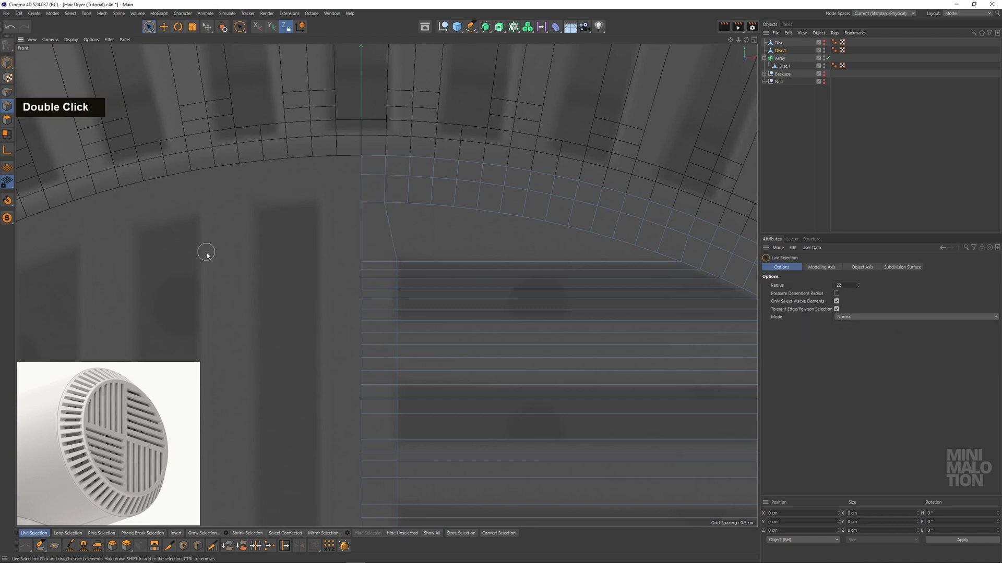
pyautogui.rightClick(255, 241)
pyautogui.click(304, 258)
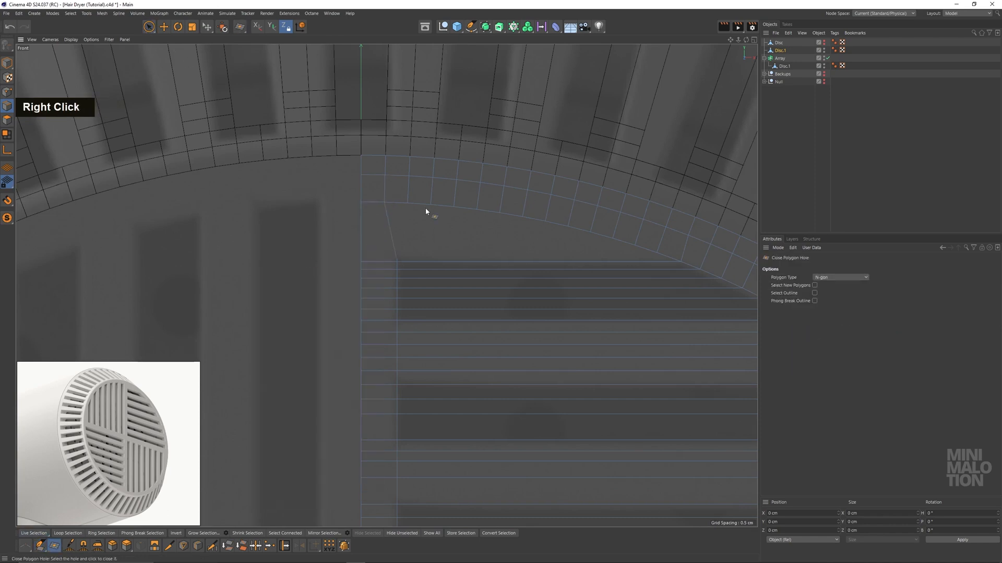
pyautogui.scroll(-3, 243, 97)
# Line-cut the filled area above the topmost slot, connecting each rim band point down to the slot's upper edge with separate vertical cuts
pyautogui.rightClick(263, 255)
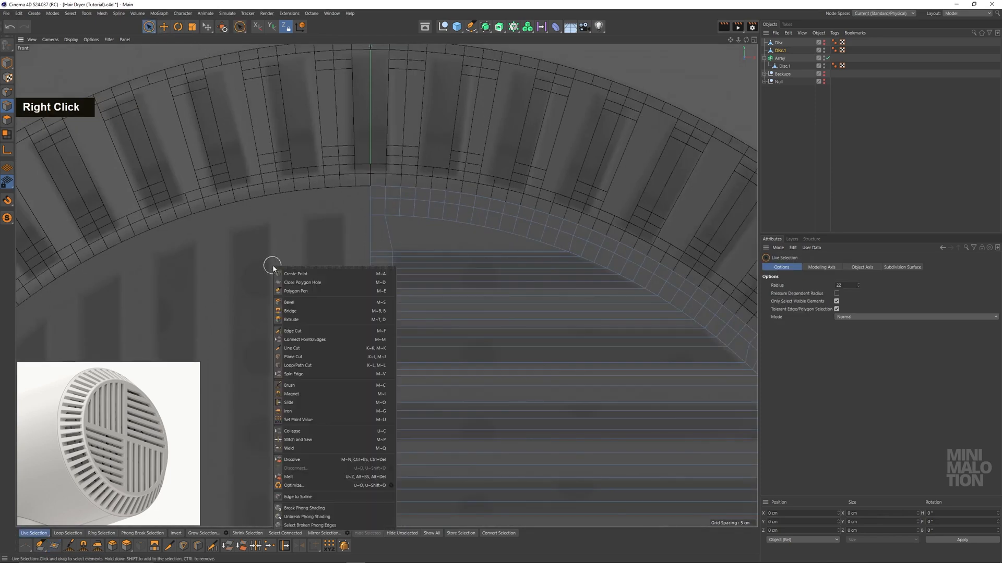
pyautogui.click(331, 339)
pyautogui.keyDown('alt'); pyautogui.moveTo(331, 334); pyautogui.dragTo(411, 116, button='middle'); pyautogui.keyUp('alt')
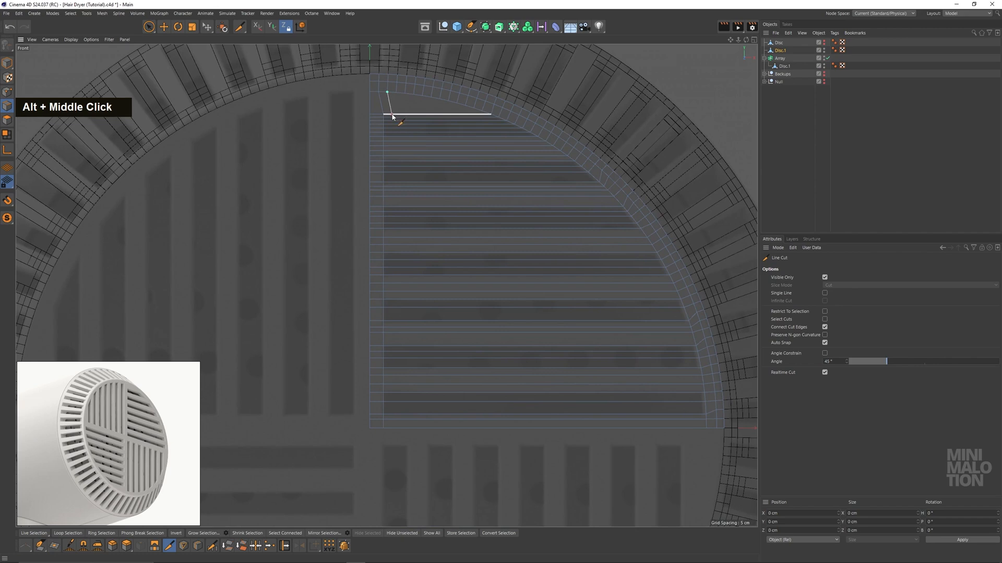
pyautogui.press('ctrl')
pyautogui.scroll(2, 404, 109)
pyautogui.keyDown('alt'); pyautogui.moveTo(404, 141); pyautogui.dragTo(398, 224, button='middle'); pyautogui.keyUp('alt')
pyautogui.scroll(1, 356, 188)
pyautogui.keyDown('alt'); pyautogui.moveTo(356, 188); pyautogui.dragTo(369, 188, button='middle'); pyautogui.keyUp('alt')
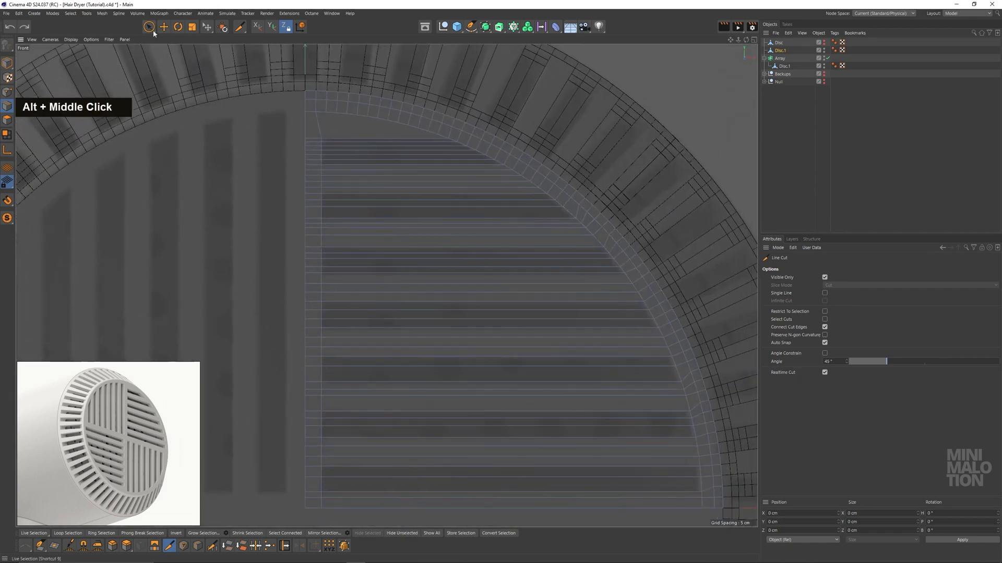
pyautogui.keyDown('alt'); pyautogui.moveTo(273, 94); pyautogui.dragTo(353, 157, button='middle'); pyautogui.keyUp('alt')
pyautogui.scroll(2, 336, 155)
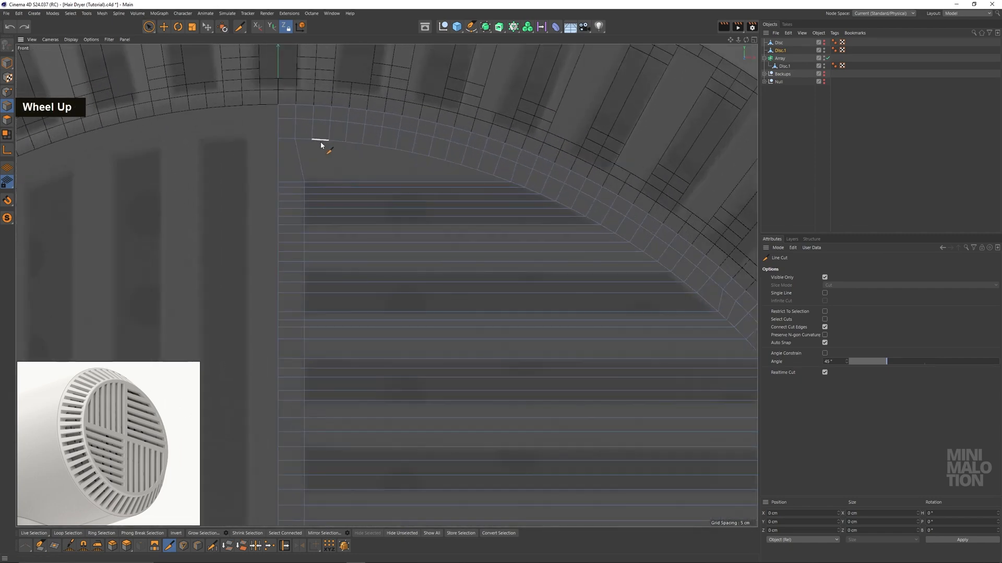
pyautogui.moveTo(409, 242)
pyautogui.keyDown('alt'); pyautogui.mouseDown(button='middle')
pyautogui.moveTo(385, 215)
pyautogui.moveTo(411, 242)
pyautogui.mouseUp(button='middle'); pyautogui.keyUp('alt')
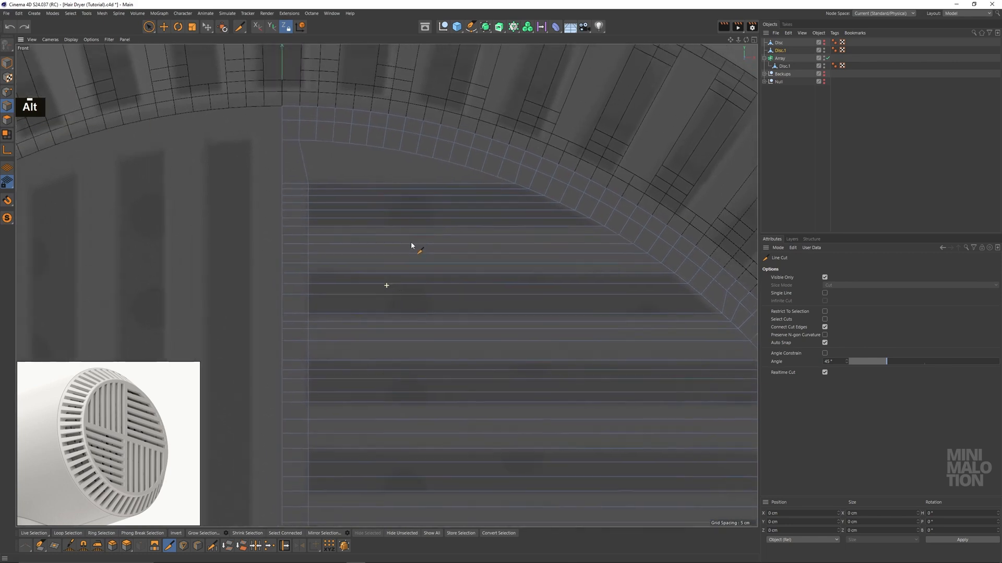
pyautogui.scroll(1, 376, 214)
pyautogui.click(306, 129)
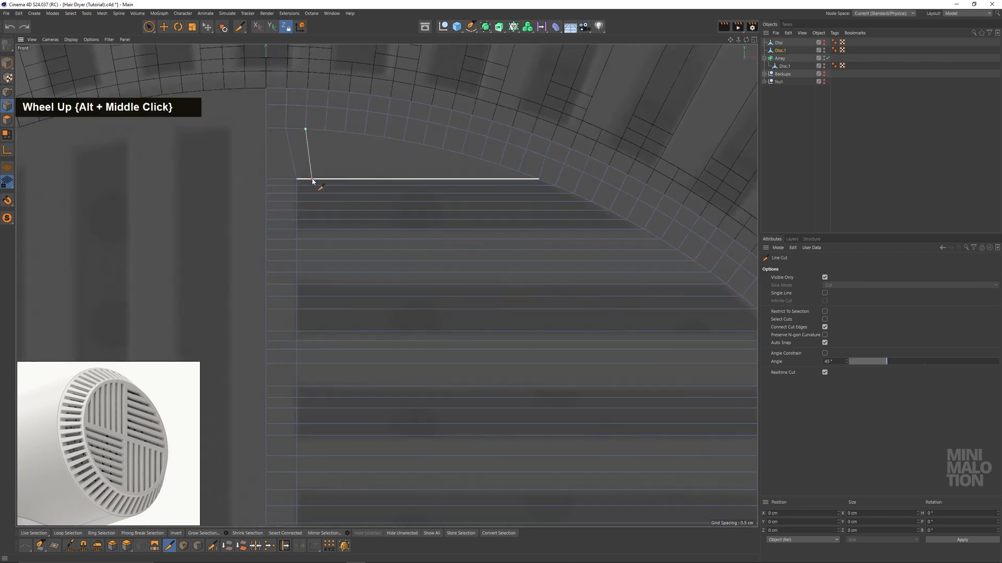
pyautogui.press('Escape')
pyautogui.click(325, 130)
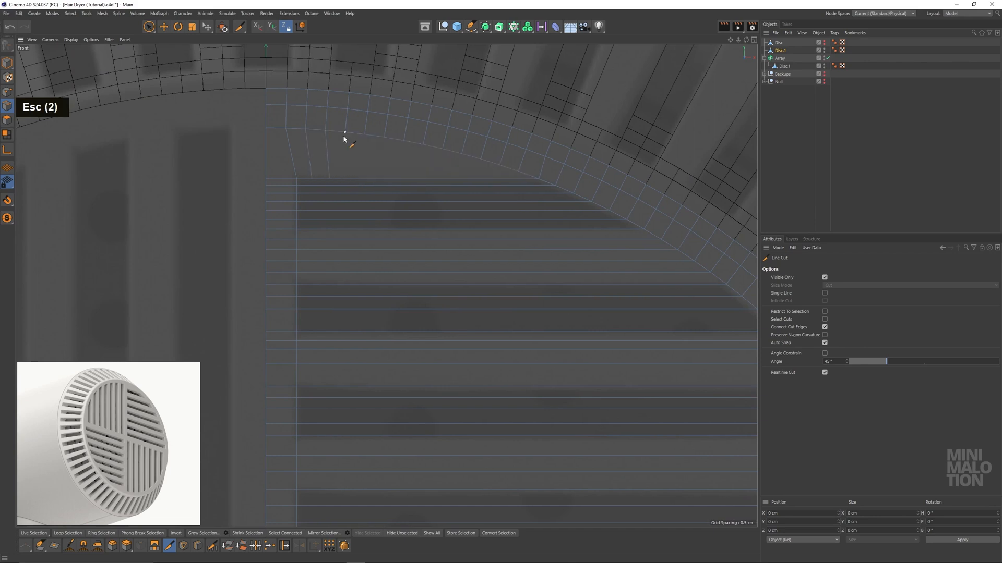
pyautogui.press('Escape')
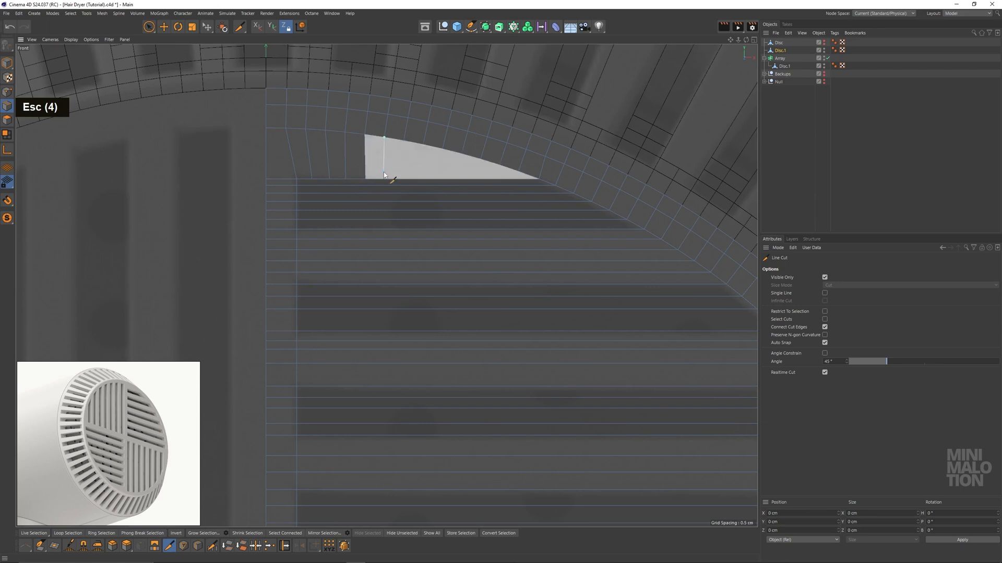
pyautogui.press('Escape')
pyautogui.click(404, 141)
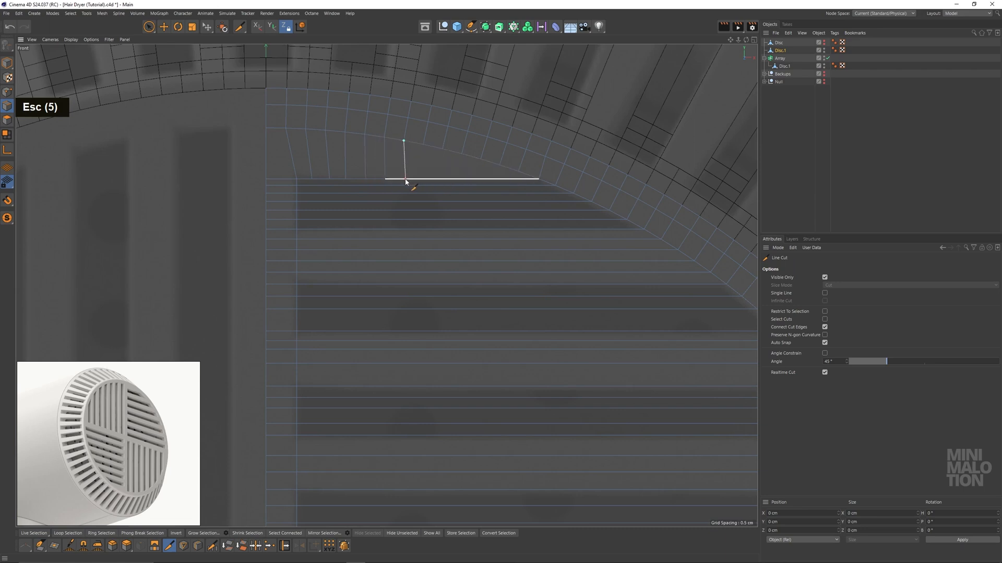
pyautogui.press('Escape')
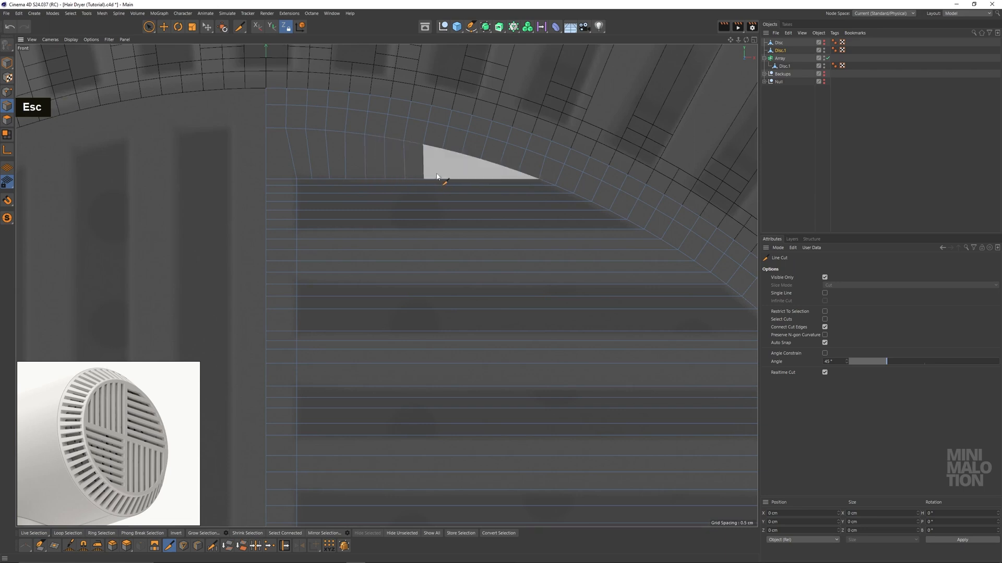
pyautogui.click(442, 149)
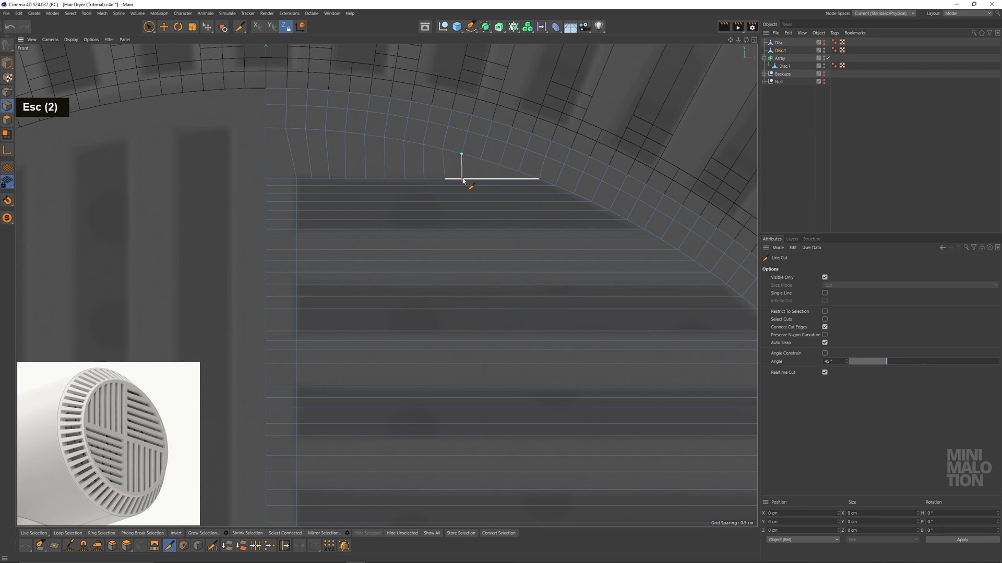
pyautogui.press('Escape')
# Slide the rim band's inner point beside the topmost slot's outer corner outward along its edge by about 34%
pyautogui.scroll(4, 527, 197)
pyautogui.rightClick(527, 197)
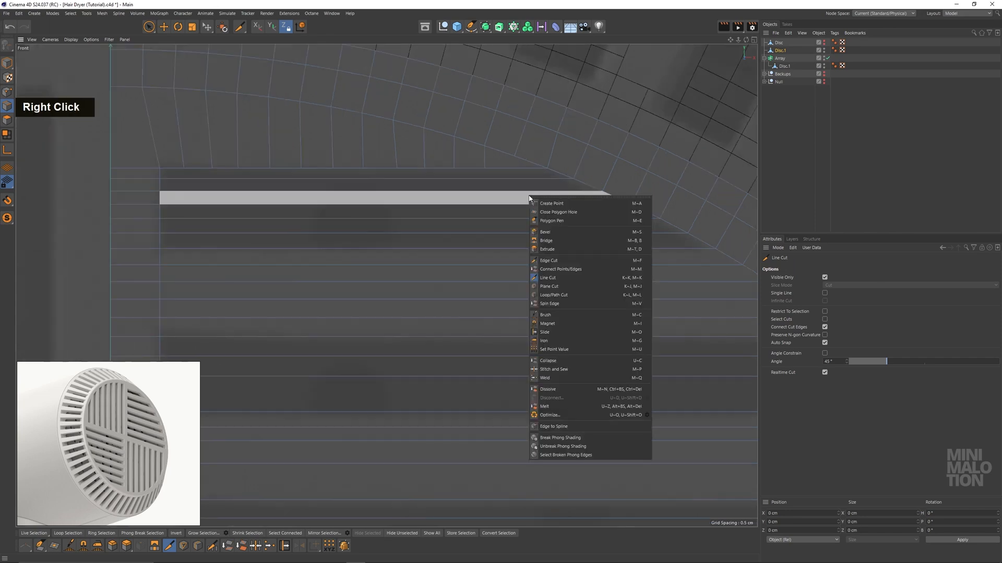
pyautogui.click(557, 333)
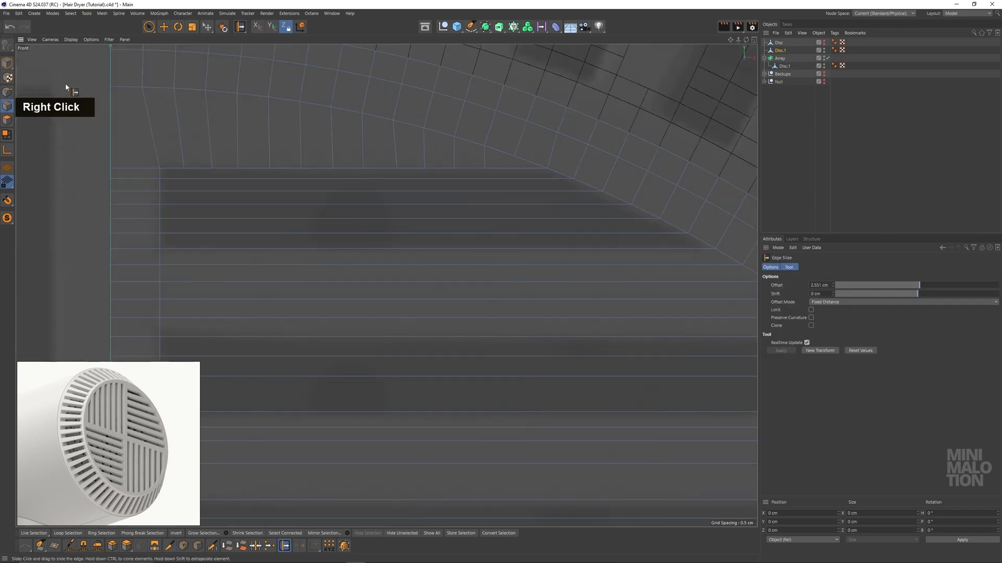
pyautogui.click(8, 92)
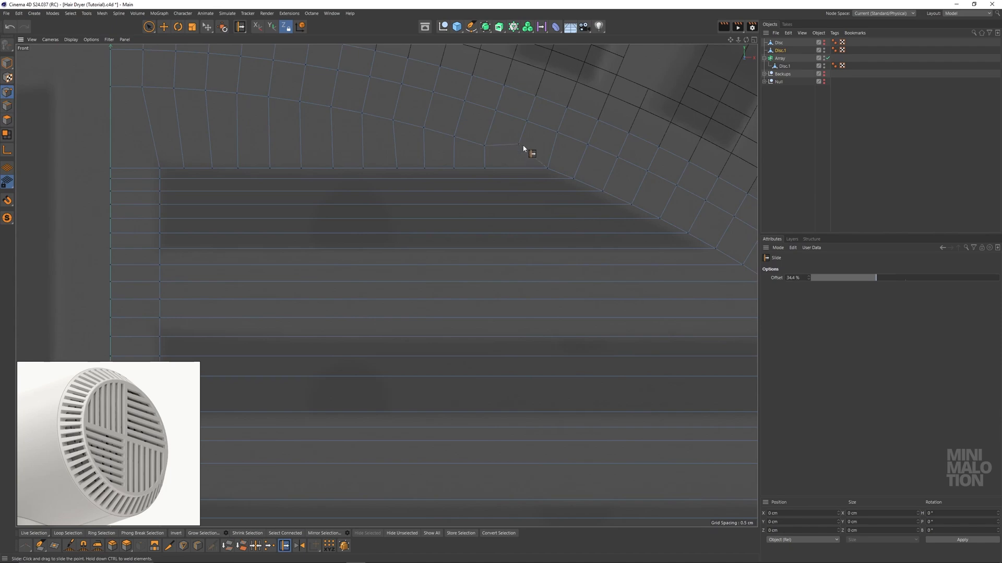
pyautogui.scroll(-3, 527, 196)
pyautogui.keyDown('alt'); pyautogui.moveTo(528, 196); pyautogui.dragTo(455, 110, button='middle'); pyautogui.keyUp('alt')
pyautogui.keyDown('alt'); pyautogui.scroll(1, 458, 153); pyautogui.keyUp('alt')
pyautogui.scroll(-2, 492, 216)
pyautogui.keyDown('alt'); pyautogui.moveTo(492, 217); pyautogui.dragTo(480, 202, button='middle'); pyautogui.keyUp('alt')
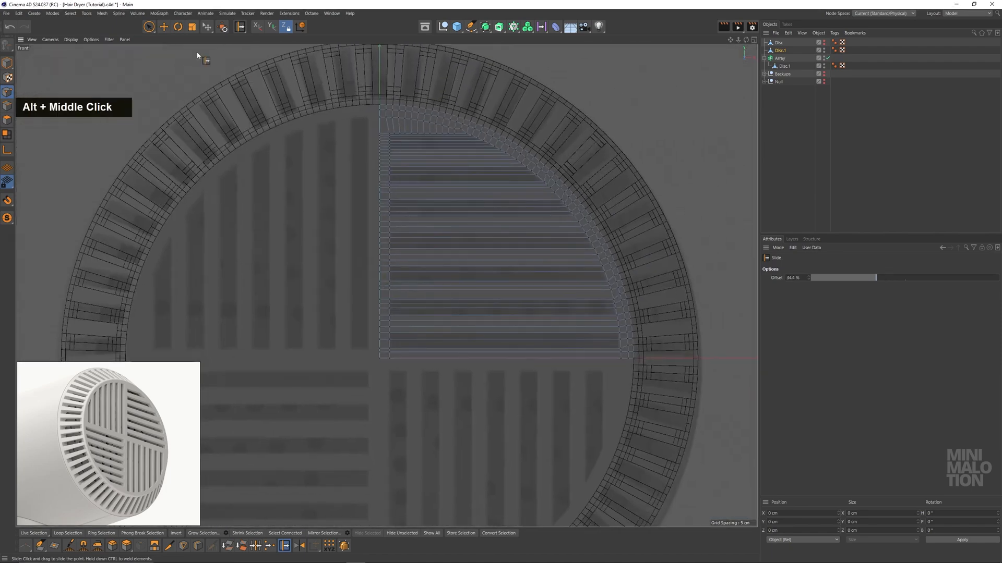
# Select the polygons covering all seven slots of the grille quarter and delete them to open the slots
pyautogui.click(149, 26)
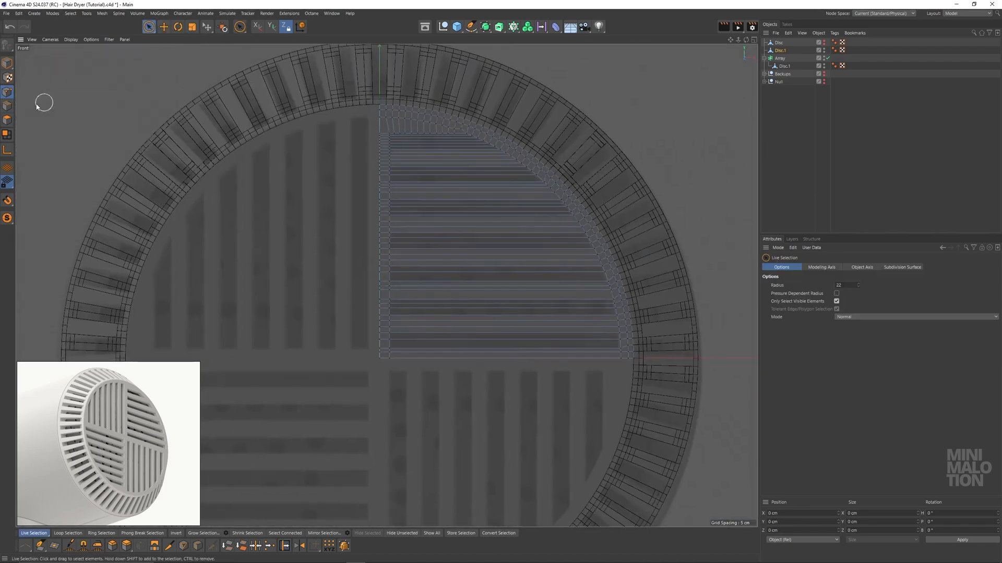
pyautogui.click(4, 119)
pyautogui.scroll(2, 576, 340)
pyautogui.keyDown('alt'); pyautogui.moveTo(577, 339); pyautogui.dragTo(474, 295, button='middle'); pyautogui.keyUp('alt')
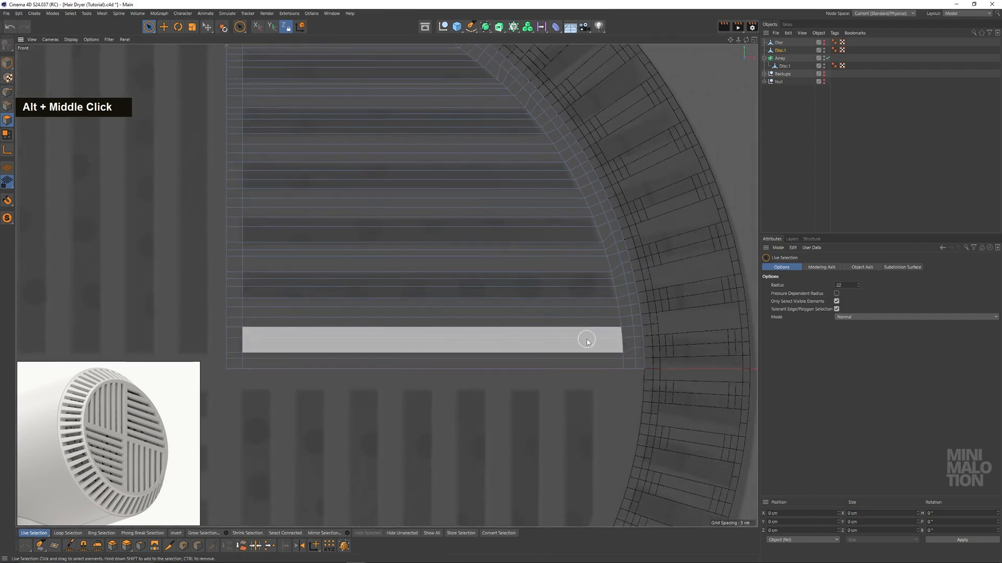
pyautogui.click(586, 342)
pyautogui.scroll(4, 552, 351)
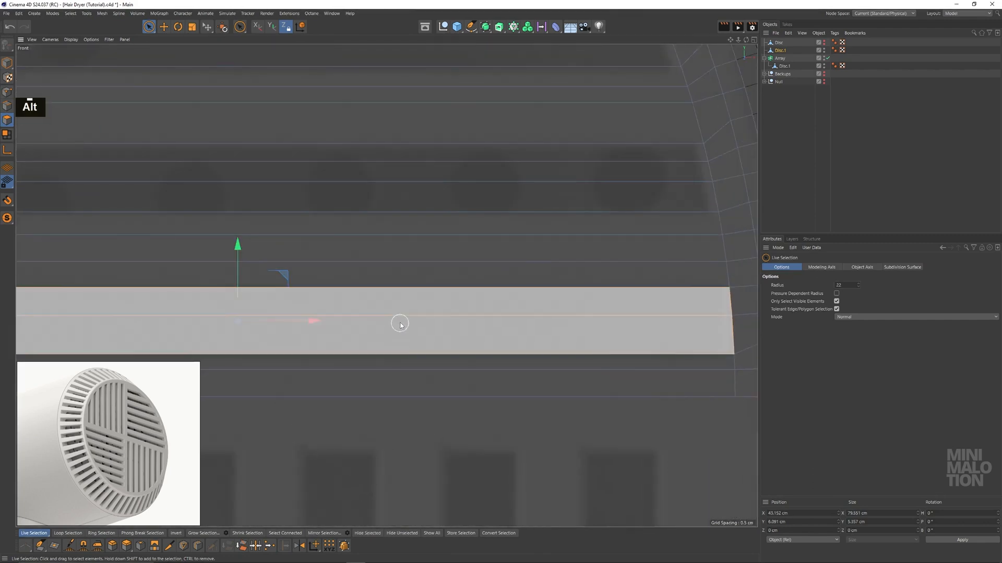
pyautogui.scroll(-3, 418, 272)
pyautogui.keyDown('alt'); pyautogui.moveTo(417, 273); pyautogui.dragTo(439, 401, button='middle'); pyautogui.keyUp('alt')
pyautogui.keyDown('shift'); pyautogui.click(514, 315); pyautogui.keyUp('shift')
pyautogui.keyDown('shift'); pyautogui.click(511, 305); pyautogui.keyUp('shift')
pyautogui.keyDown('alt'); pyautogui.moveTo(484, 290); pyautogui.dragTo(533, 393, button='middle'); pyautogui.keyUp('alt')
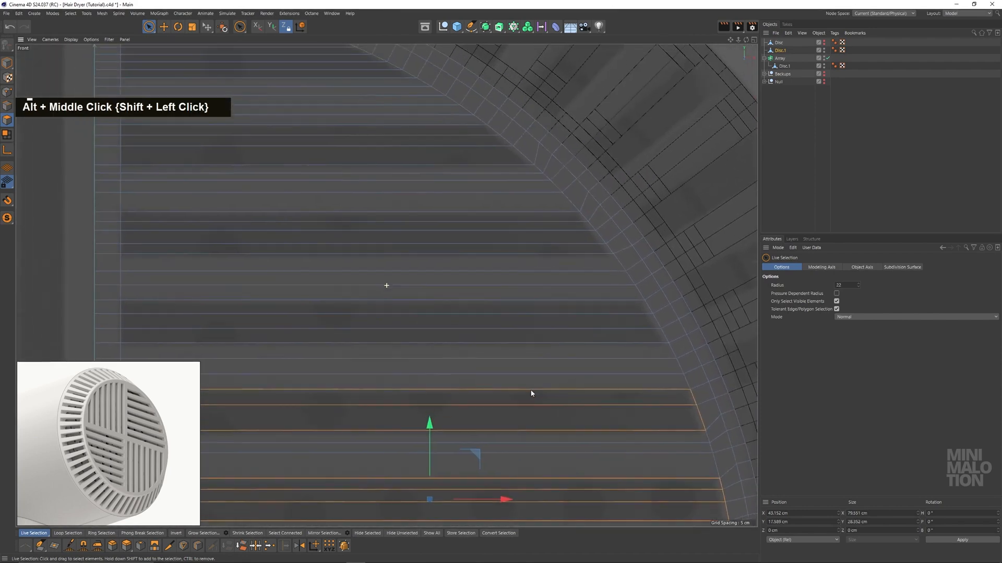
pyautogui.keyDown('shift'); pyautogui.click(556, 321); pyautogui.keyUp('shift')
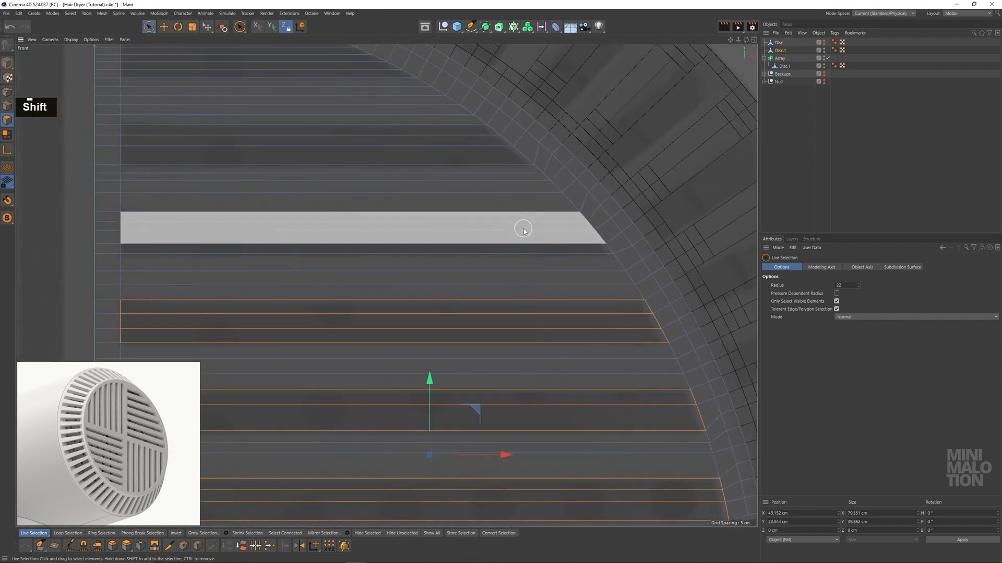
pyautogui.keyDown('shift'); pyautogui.moveTo(523, 228); pyautogui.dragTo(534, 244); pyautogui.keyUp('shift')
pyautogui.keyDown('alt'); pyautogui.moveTo(412, 219); pyautogui.dragTo(426, 248, button='middle'); pyautogui.keyUp('alt')
pyautogui.scroll(3, 416, 249)
pyautogui.keyDown('alt'); pyautogui.moveTo(314, 239); pyautogui.dragTo(388, 327, button='middle'); pyautogui.keyUp('alt')
pyautogui.keyDown('shift'); pyautogui.moveTo(546, 234); pyautogui.dragTo(552, 248); pyautogui.keyUp('shift')
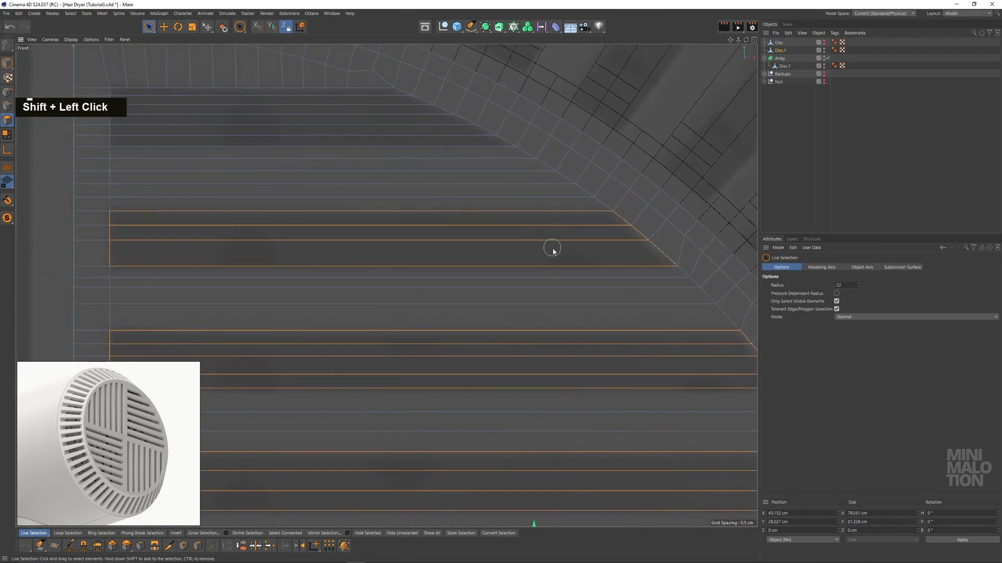
pyautogui.keyDown('alt'); pyautogui.moveTo(416, 226); pyautogui.dragTo(480, 334, button='middle'); pyautogui.keyUp('alt')
pyautogui.keyDown('shift'); pyautogui.moveTo(406, 218); pyautogui.dragTo(403, 212); pyautogui.keyUp('shift')
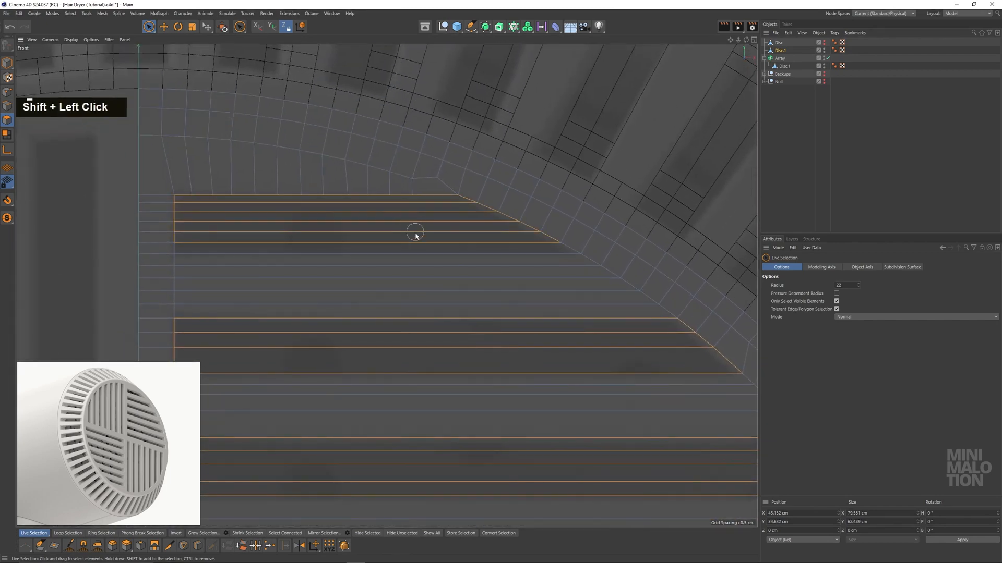
pyautogui.scroll(-2, 443, 263)
pyautogui.click(19, 13)
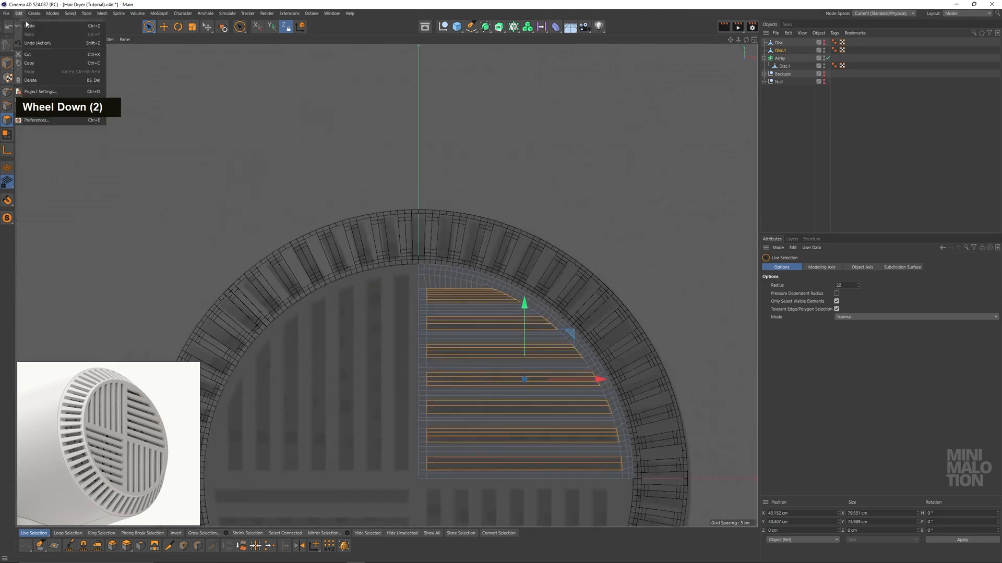
pyautogui.click(43, 80)
# Inspect the grille quarter with its opened slots from another view and return to the front view
pyautogui.keyDown('alt'); pyautogui.moveTo(324, 235); pyautogui.dragTo(485, 253, button='middle'); pyautogui.keyUp('alt')
pyautogui.scroll(2, 443, 213)
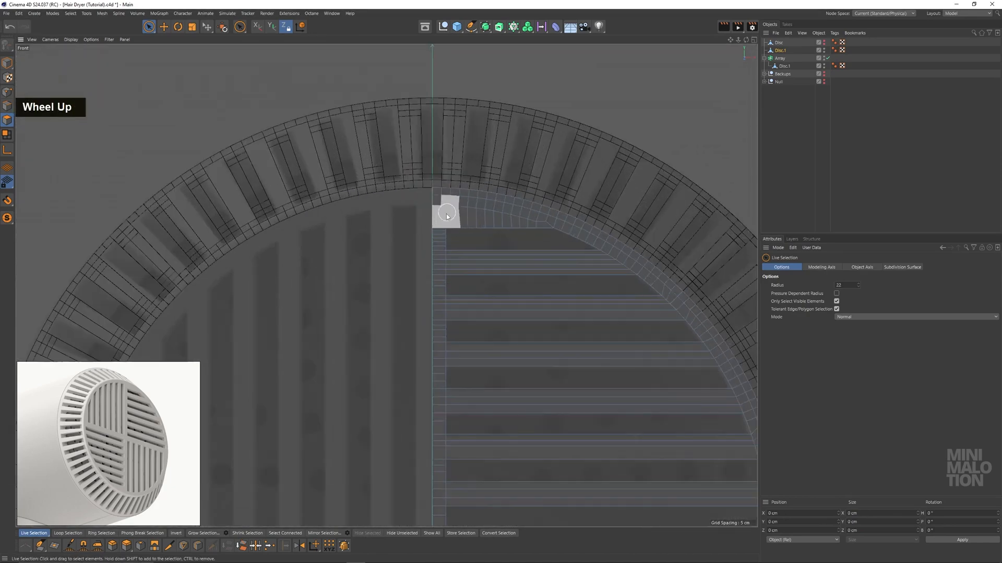
pyautogui.middleClick(239, 148)
pyautogui.middleClick(239, 149)
pyautogui.keyDown('alt'); pyautogui.moveTo(390, 186); pyautogui.dragTo(395, 222); pyautogui.keyUp('alt')
pyautogui.middleClick(496, 279)
pyautogui.middleClick(557, 403)
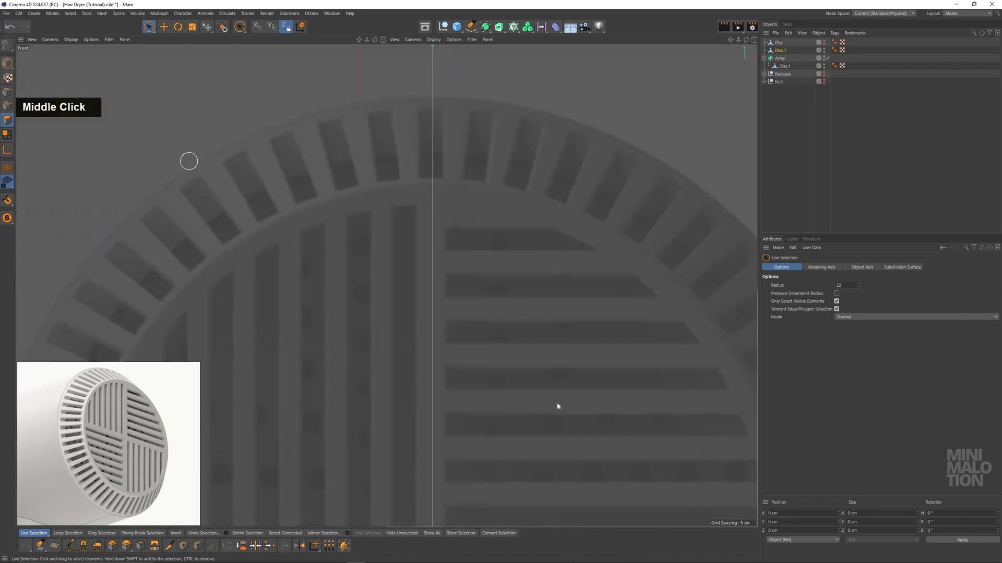
pyautogui.keyDown('alt'); pyautogui.moveTo(497, 348); pyautogui.dragTo(475, 232, button='middle'); pyautogui.keyUp('alt')
# Line-cut the horizontal bars between the slots with one straight vertical cut just outside the slots' inner ends
pyautogui.rightClick(299, 201)
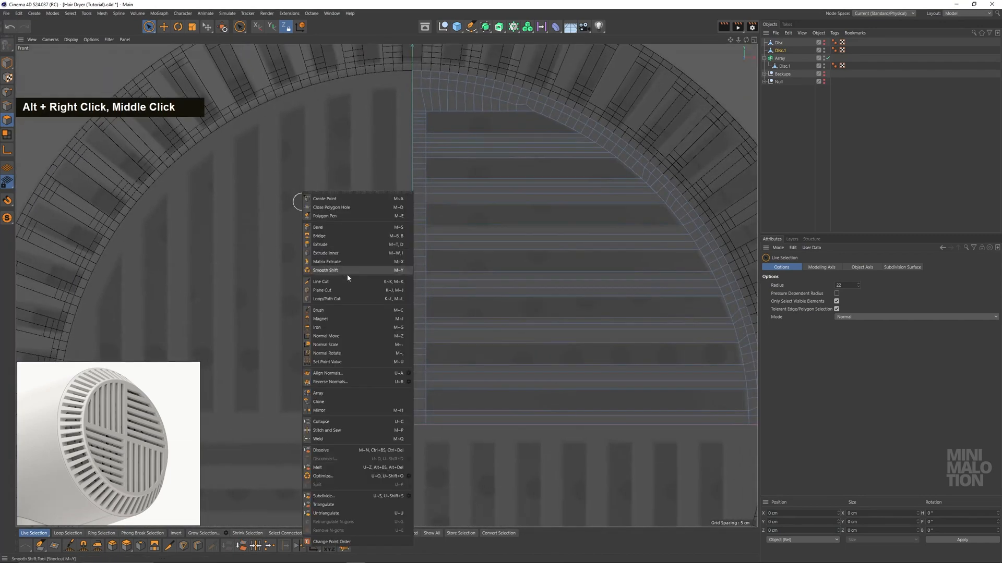
pyautogui.click(320, 282)
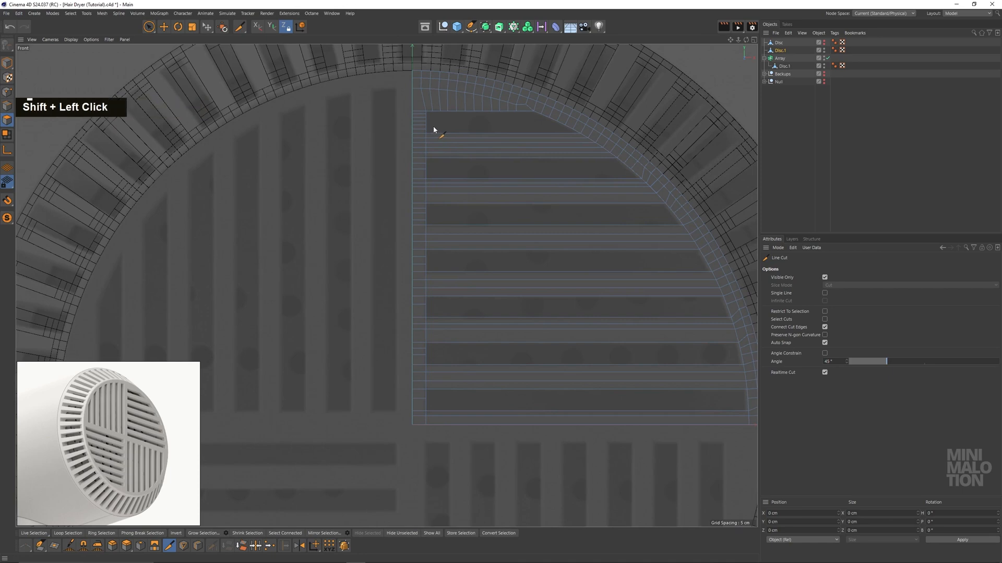
pyautogui.keyDown('shift'); pyautogui.click(452, 480); pyautogui.keyUp('shift')
pyautogui.press('Escape')
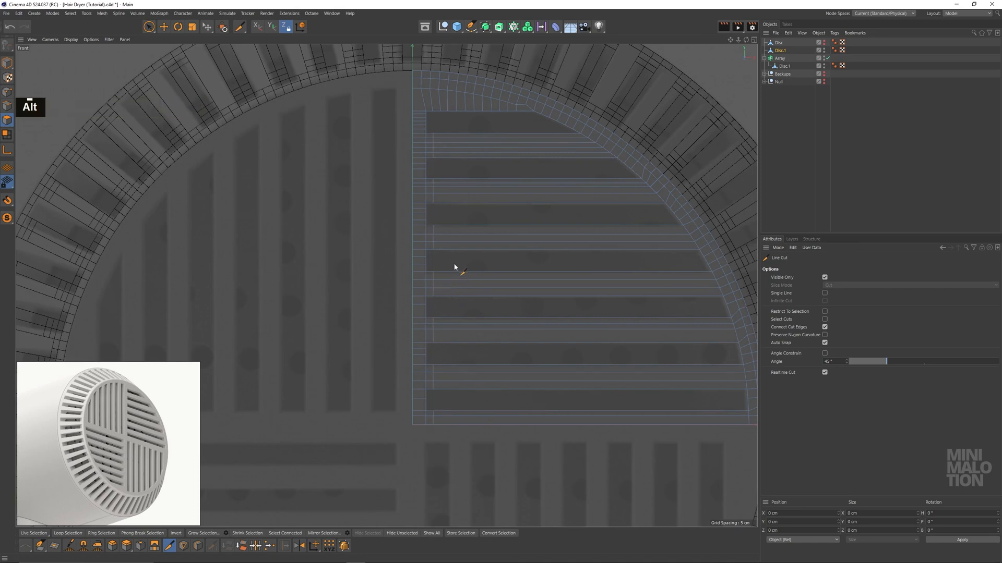
pyautogui.keyDown('alt'); pyautogui.moveTo(454, 266); pyautogui.dragTo(445, 199, button='middle'); pyautogui.keyUp('alt')
pyautogui.scroll(5, 437, 185)
pyautogui.scroll(-3, 511, 240)
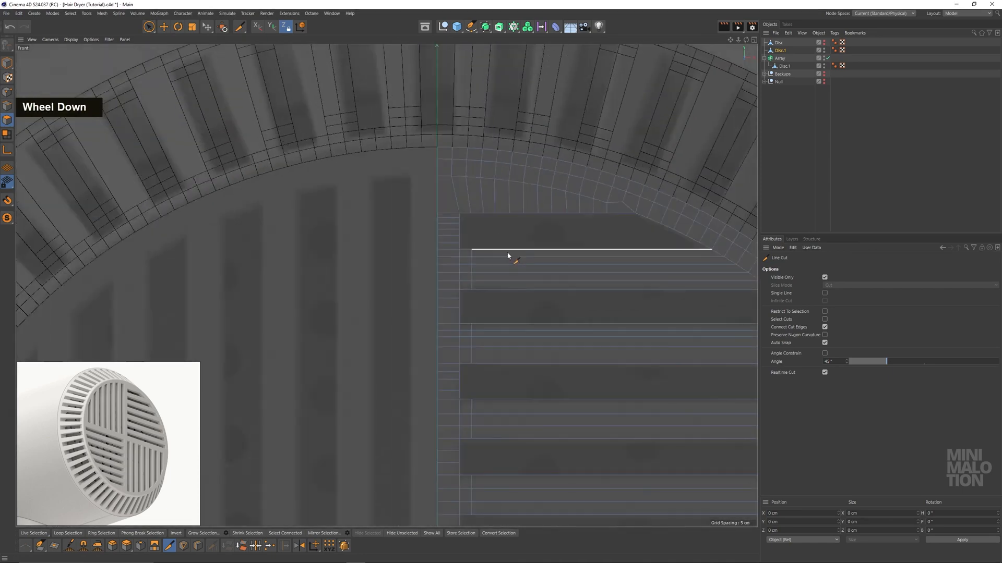
# Loop-cut the upper three horizontal bars near their rim-side ends, about 5 to 7% of the bar length from the end
pyautogui.keyDown('alt'); pyautogui.moveTo(509, 255); pyautogui.dragTo(490, 271, button='middle'); pyautogui.keyUp('alt')
pyautogui.scroll(3, 536, 277)
pyautogui.scroll(3, 607, 292)
pyautogui.keyDown('alt'); pyautogui.moveTo(608, 292); pyautogui.dragTo(470, 221, button='middle'); pyautogui.keyUp('alt')
pyautogui.rightClick(470, 221)
pyautogui.click(505, 300)
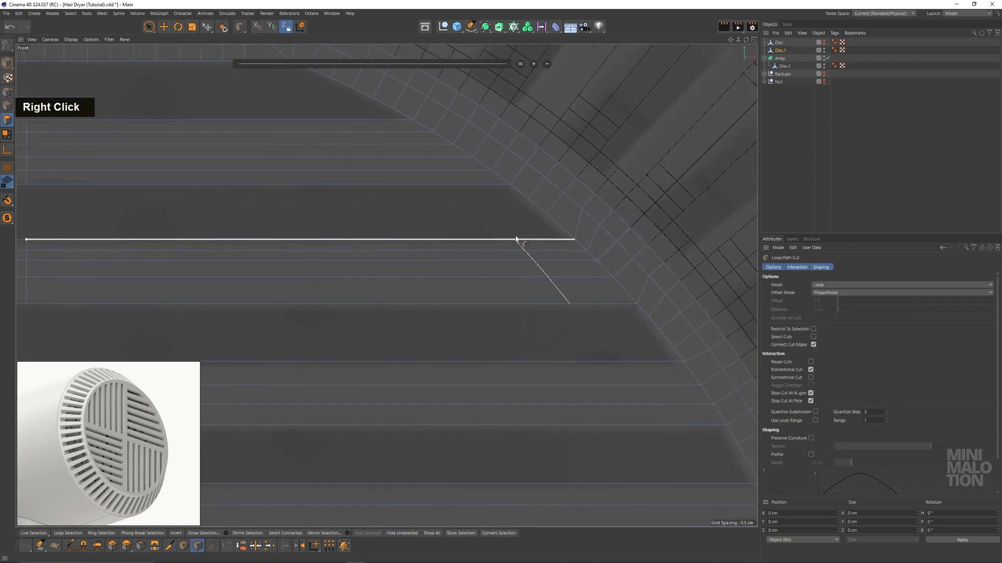
pyautogui.click(547, 241)
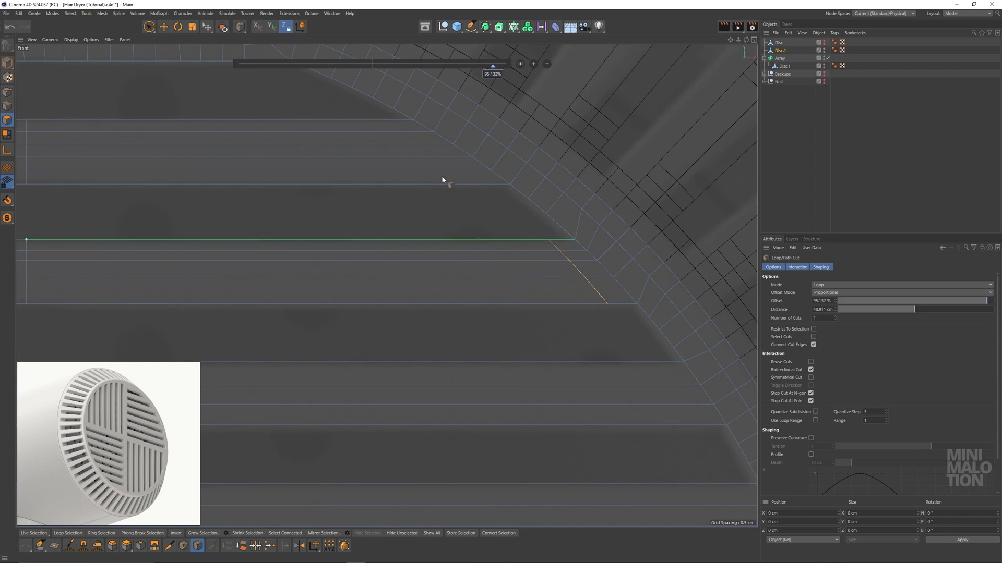
pyautogui.click(475, 186)
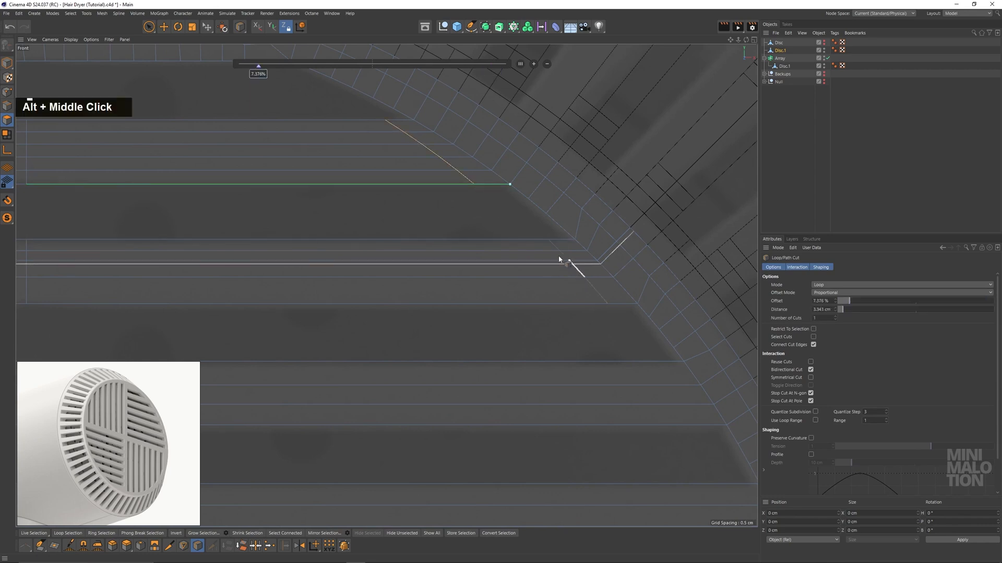
pyautogui.keyDown('alt'); pyautogui.moveTo(559, 257); pyautogui.dragTo(458, 168, button='middle'); pyautogui.keyUp('alt')
pyautogui.keyDown('alt'); pyautogui.moveTo(554, 278); pyautogui.dragTo(514, 205, button='middle'); pyautogui.keyUp('alt')
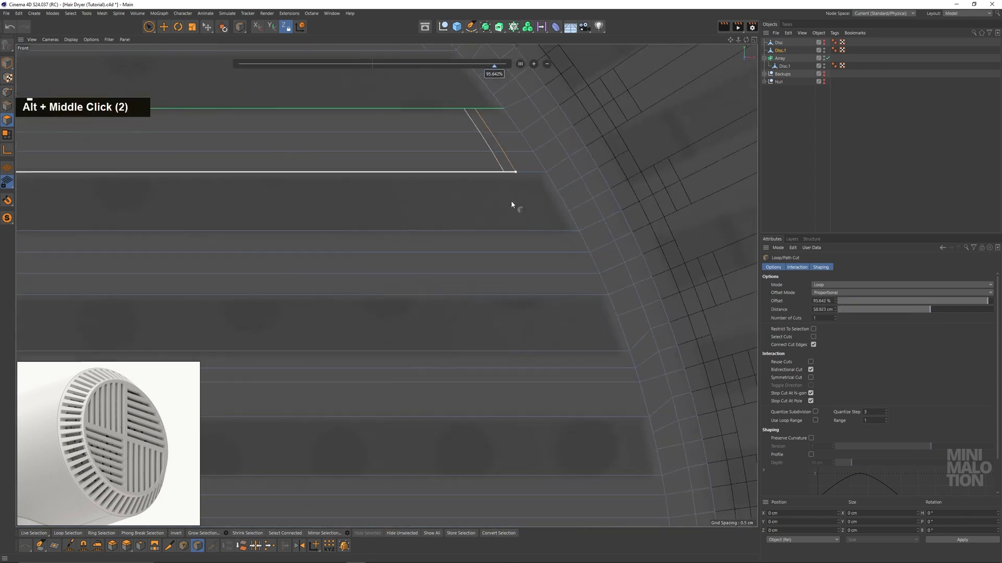
# Loop-cut the lower three bars and the bottom strip near their rim-side ends at offsets of about 97%
pyautogui.click(558, 236)
pyautogui.keyDown('alt'); pyautogui.scroll(2, 522, 179); pyautogui.keyUp('alt')
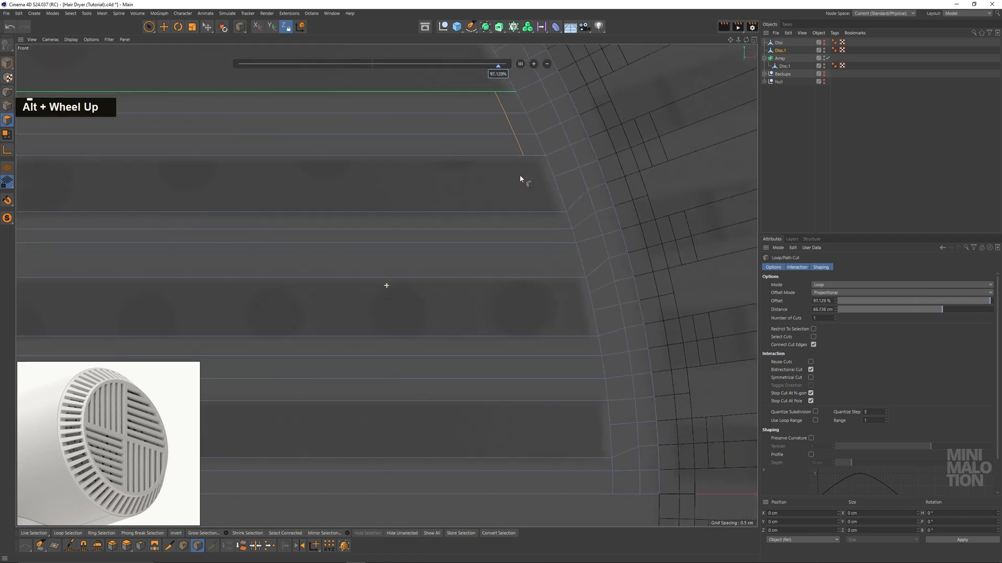
pyautogui.click(547, 215)
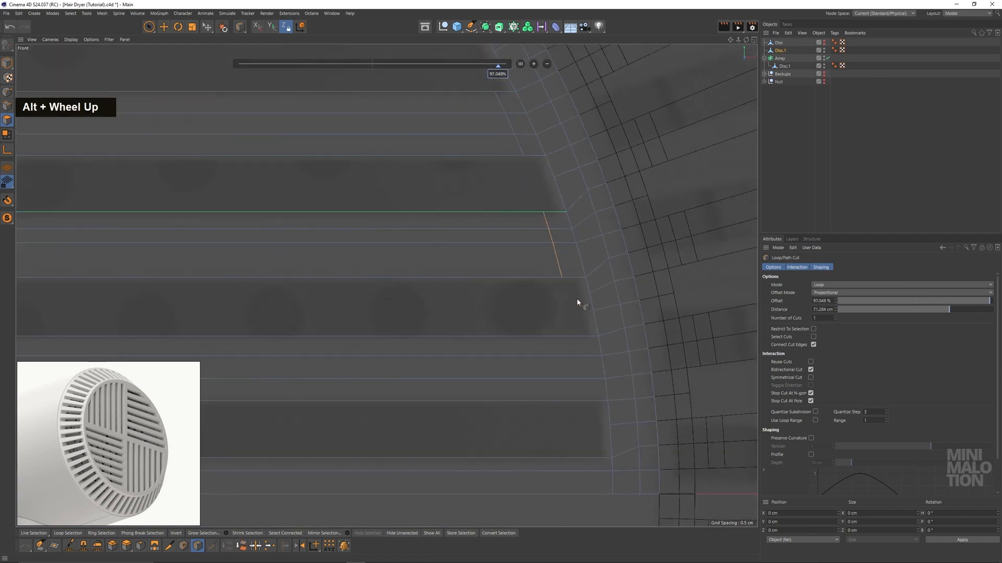
pyautogui.click(573, 379)
pyautogui.keyDown('alt'); pyautogui.moveTo(574, 379); pyautogui.dragTo(586, 323, button='middle'); pyautogui.keyUp('alt')
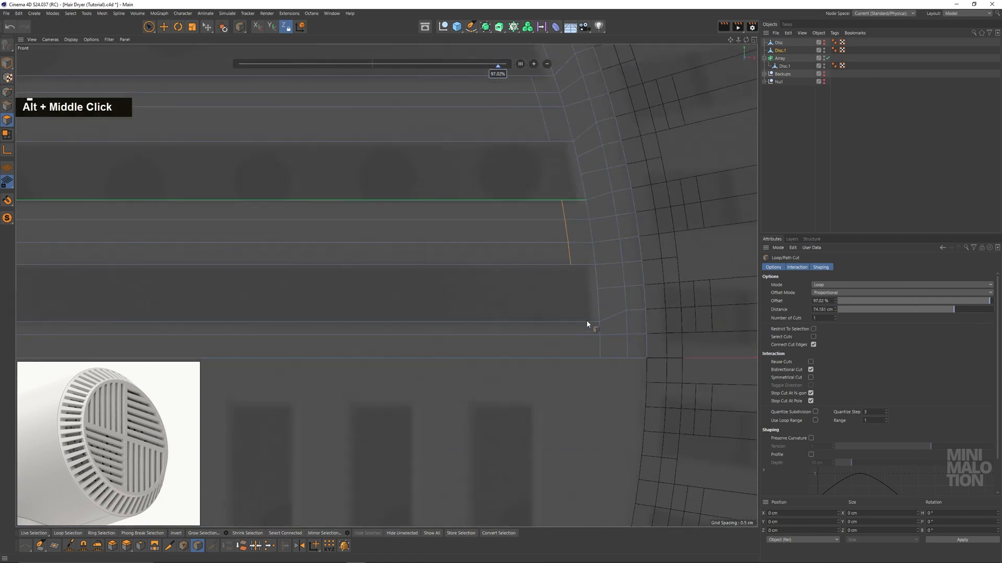
pyautogui.click(579, 327)
pyautogui.scroll(-3, 246, 85)
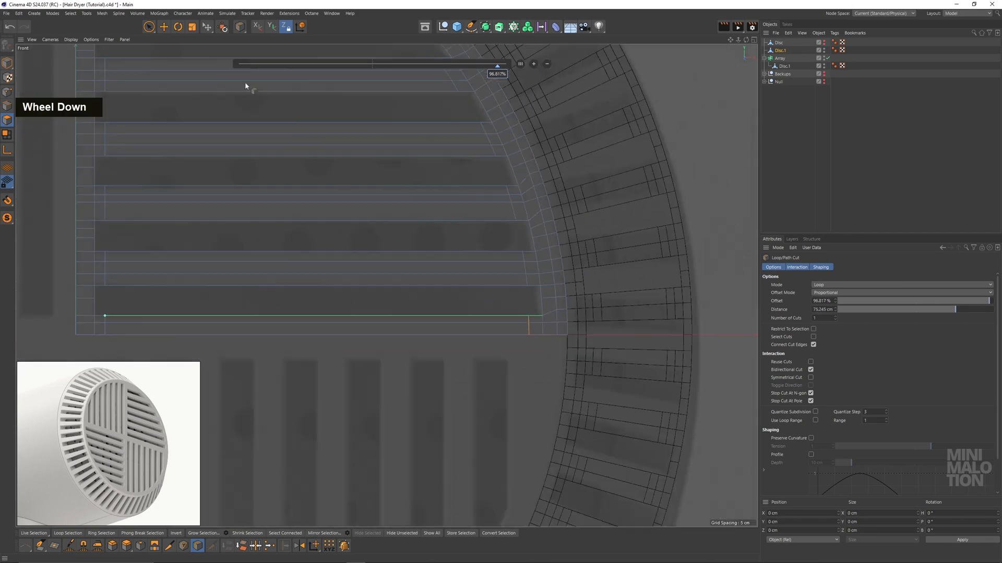
# Select the surplus short horizontal edges in the narrow strip beside the seven slots' inner ends and dissolve them
pyautogui.click(149, 27)
pyautogui.scroll(-4, 577, 398)
pyautogui.scroll(8, 427, 233)
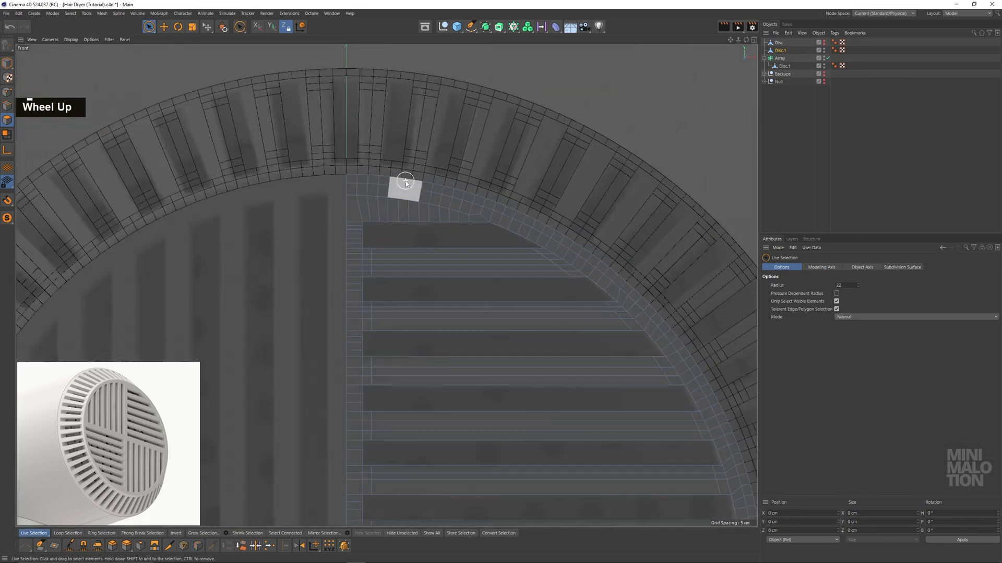
pyautogui.keyDown('alt'); pyautogui.moveTo(427, 234); pyautogui.dragTo(576, 201, button='middle'); pyautogui.keyUp('alt')
pyautogui.scroll(-3, 576, 201)
pyautogui.keyDown('alt'); pyautogui.moveTo(454, 214); pyautogui.dragTo(484, 284, button='middle'); pyautogui.keyUp('alt')
pyautogui.scroll(-2, 461, 309)
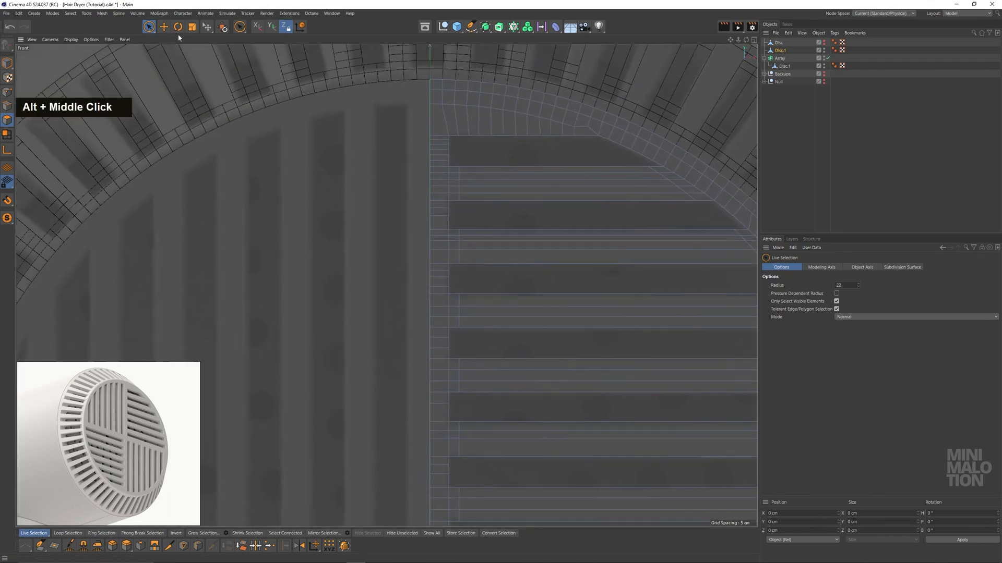
pyautogui.click(164, 27)
pyautogui.scroll(4, 459, 153)
pyautogui.doubleClick(453, 144)
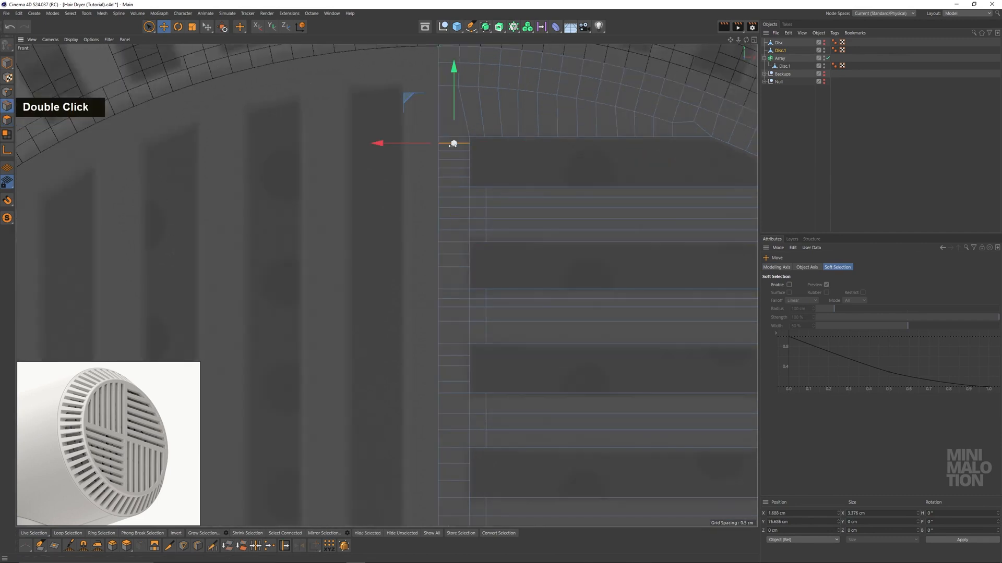
pyautogui.keyDown('shift'); pyautogui.click(455, 151); pyautogui.keyUp('shift')
pyautogui.keyDown('shift'); pyautogui.doubleClick(454, 159); pyautogui.keyUp('shift')
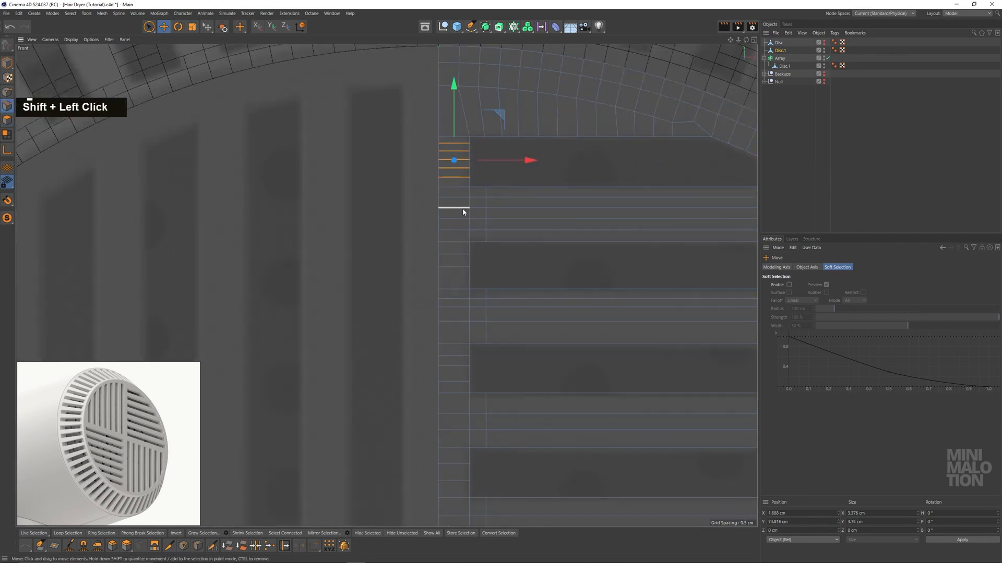
pyautogui.keyDown('alt'); pyautogui.moveTo(484, 329); pyautogui.dragTo(495, 235, button='middle'); pyautogui.keyUp('alt')
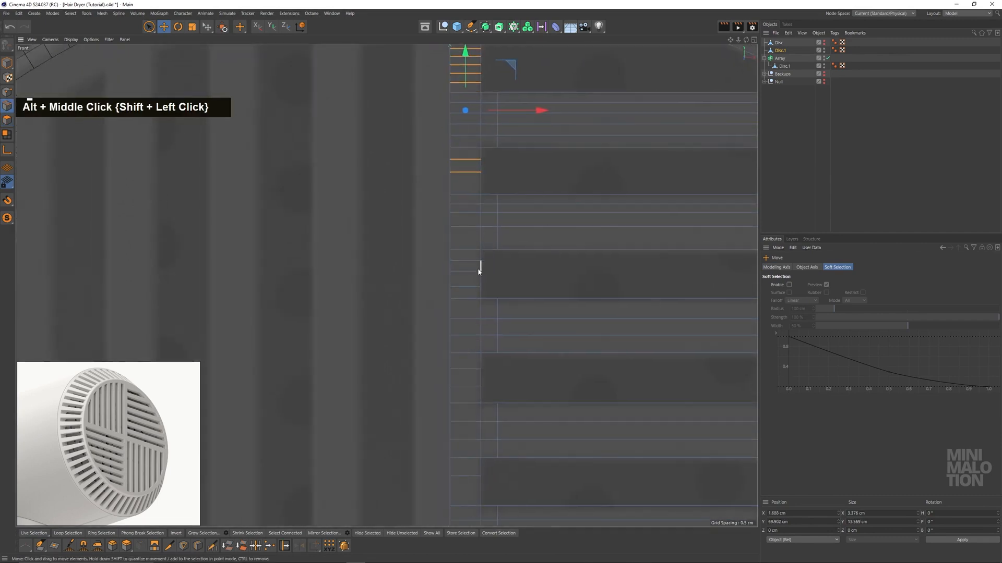
pyautogui.keyDown('shift'); pyautogui.click(465, 261); pyautogui.keyUp('shift')
pyautogui.keyDown('shift'); pyautogui.click(465, 272); pyautogui.keyUp('shift')
pyautogui.keyDown('shift'); pyautogui.click(465, 288); pyautogui.keyUp('shift')
pyautogui.keyDown('alt'); pyautogui.moveTo(510, 341); pyautogui.dragTo(520, 217, button='middle'); pyautogui.keyUp('alt')
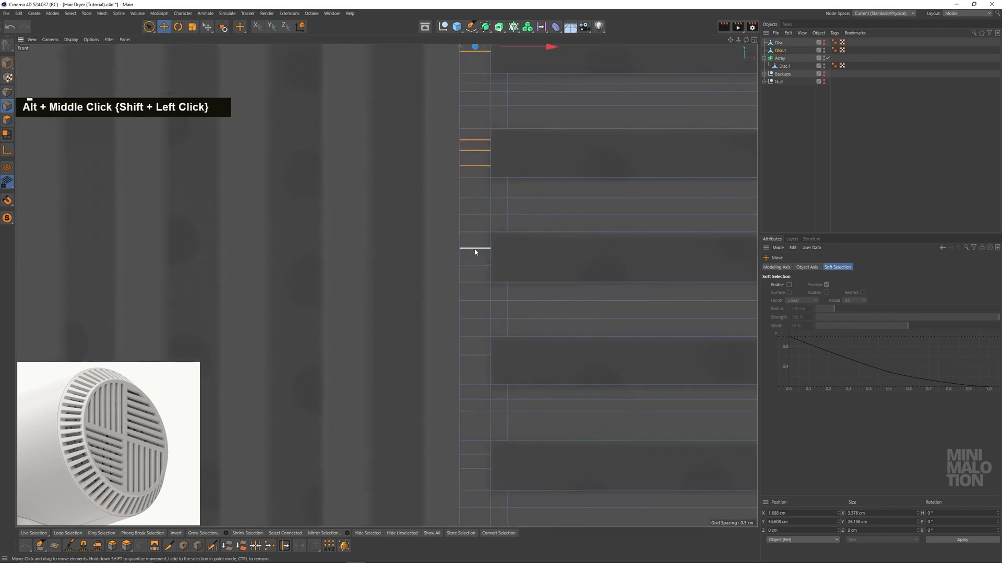
pyautogui.keyDown('shift'); pyautogui.click(475, 249); pyautogui.keyUp('shift')
pyautogui.keyDown('shift'); pyautogui.click(475, 266); pyautogui.keyUp('shift')
pyautogui.keyDown('alt'); pyautogui.moveTo(503, 348); pyautogui.dragTo(496, 224, button='middle'); pyautogui.keyUp('alt')
pyautogui.keyDown('shift'); pyautogui.click(469, 234); pyautogui.keyUp('shift')
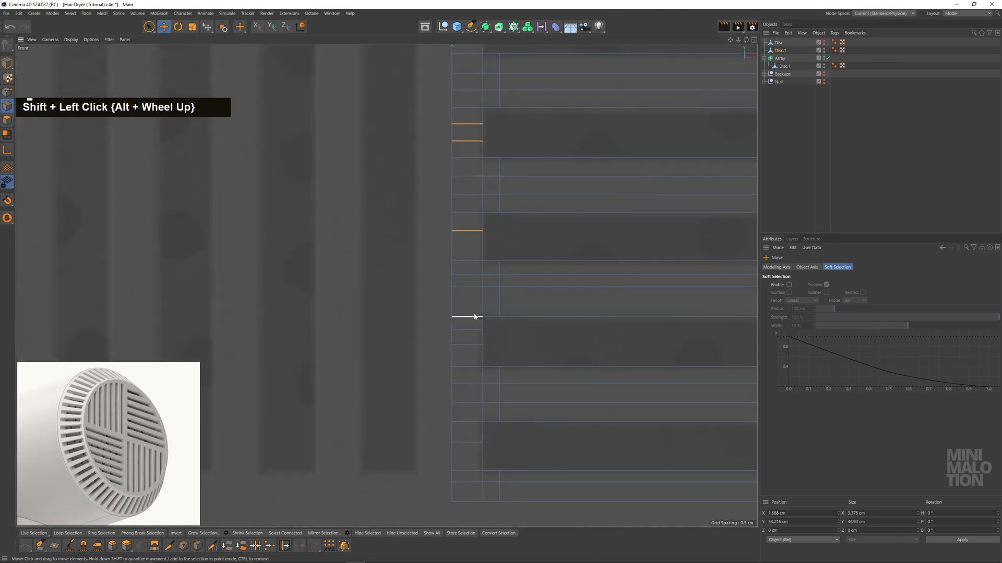
pyautogui.keyDown('shift'); pyautogui.click(471, 330); pyautogui.keyUp('shift')
pyautogui.keyDown('shift'); pyautogui.click(473, 345); pyautogui.keyUp('shift')
pyautogui.keyDown('alt'); pyautogui.moveTo(491, 395); pyautogui.dragTo(494, 300, button='middle'); pyautogui.keyUp('alt')
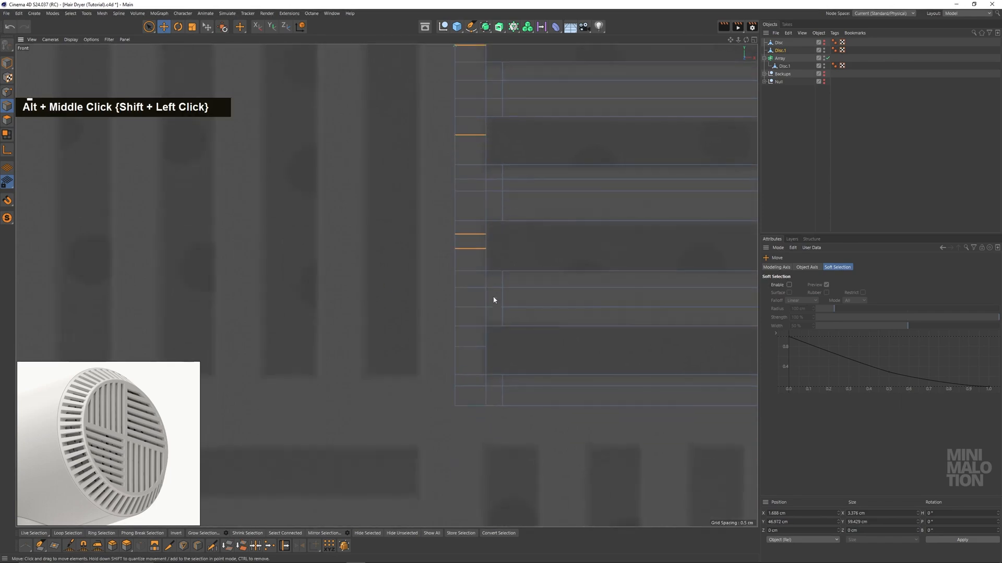
pyautogui.keyDown('shift'); pyautogui.click(476, 346); pyautogui.keyUp('shift')
pyautogui.rightClick(547, 345)
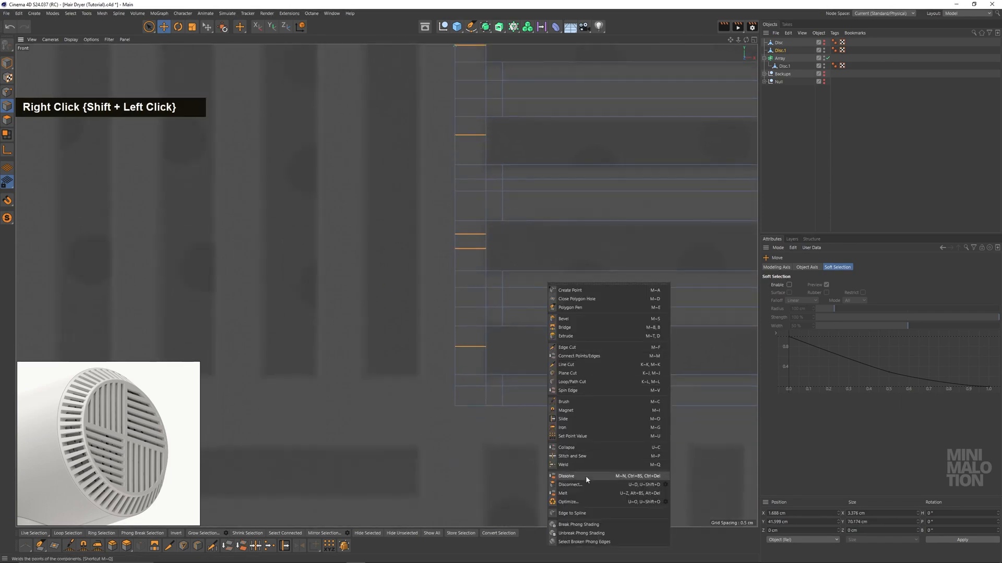
pyautogui.click(568, 476)
# Duplicate the grille quarter and rotate the copy 90° counterclockwise about the centre to fill the adjacent upper quarter
pyautogui.scroll(-3, 512, 351)
pyautogui.keyDown('alt'); pyautogui.moveTo(512, 352); pyautogui.dragTo(425, 213, button='middle'); pyautogui.keyUp('alt')
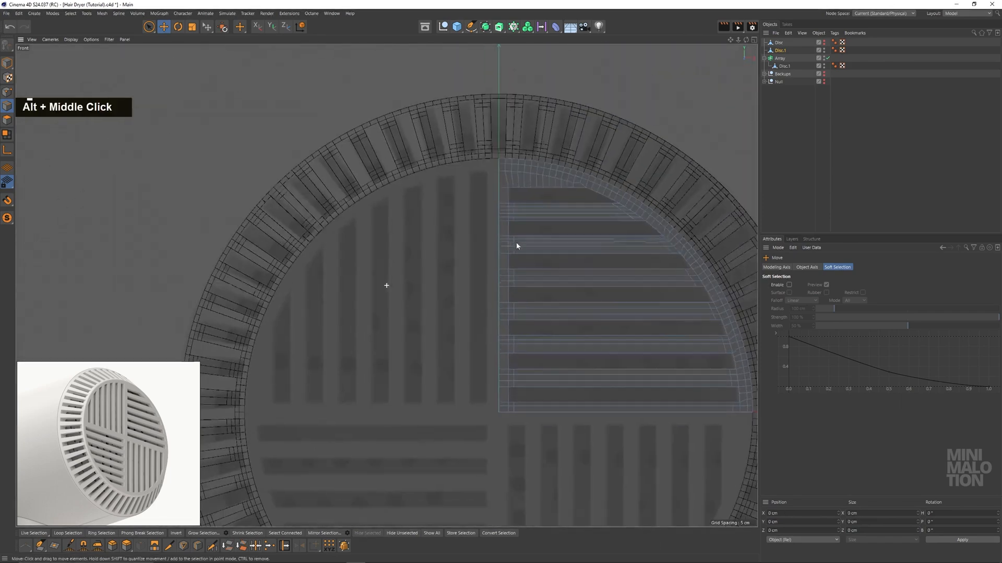
pyautogui.click(5, 64)
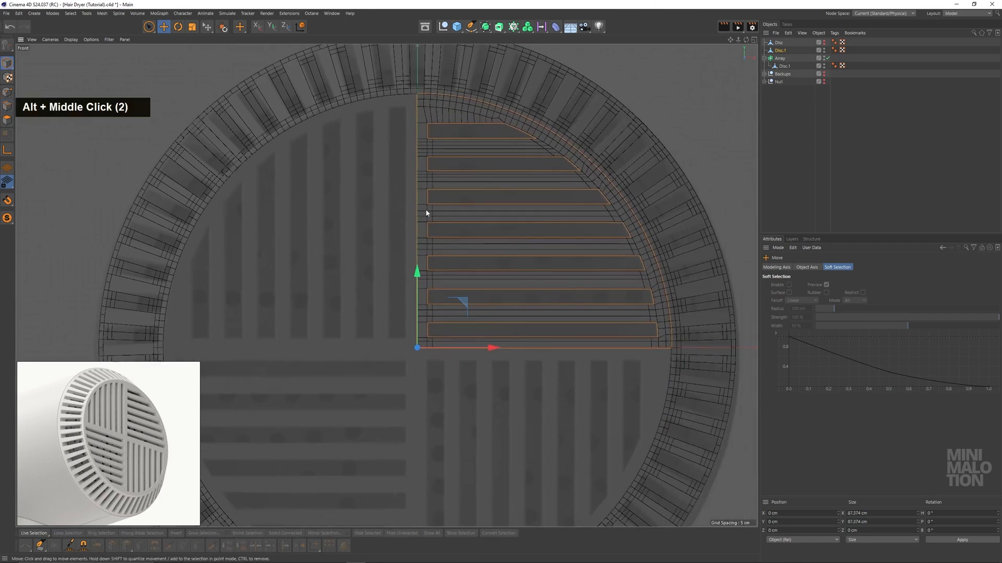
pyautogui.scroll(-2, 439, 221)
pyautogui.keyDown('ctrl'); pyautogui.moveTo(783, 56); pyautogui.dragTo(783, 55); pyautogui.keyUp('ctrl')
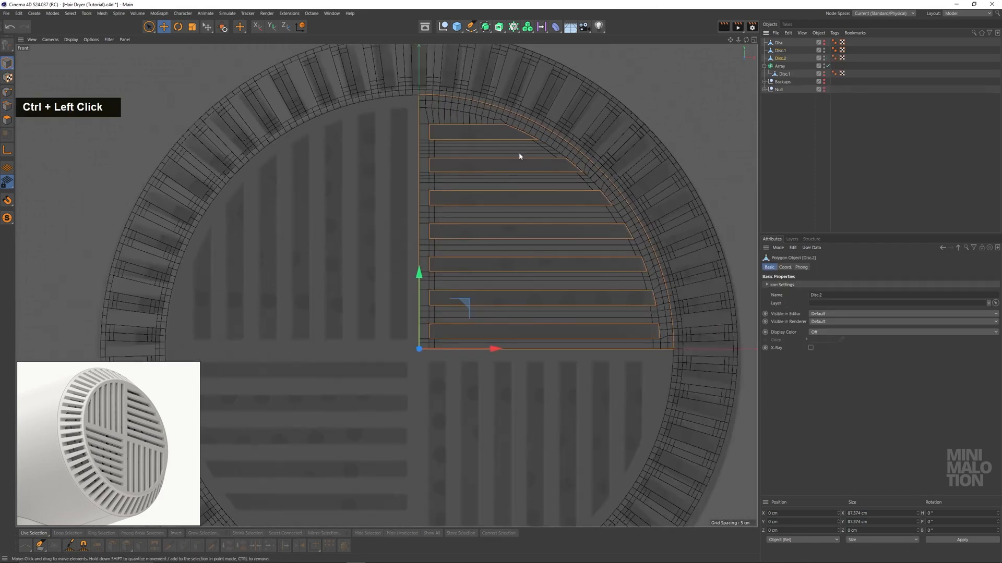
pyautogui.keyDown('alt'); pyautogui.moveTo(465, 203); pyautogui.dragTo(503, 199, button='middle'); pyautogui.keyUp('alt')
pyautogui.click(182, 30)
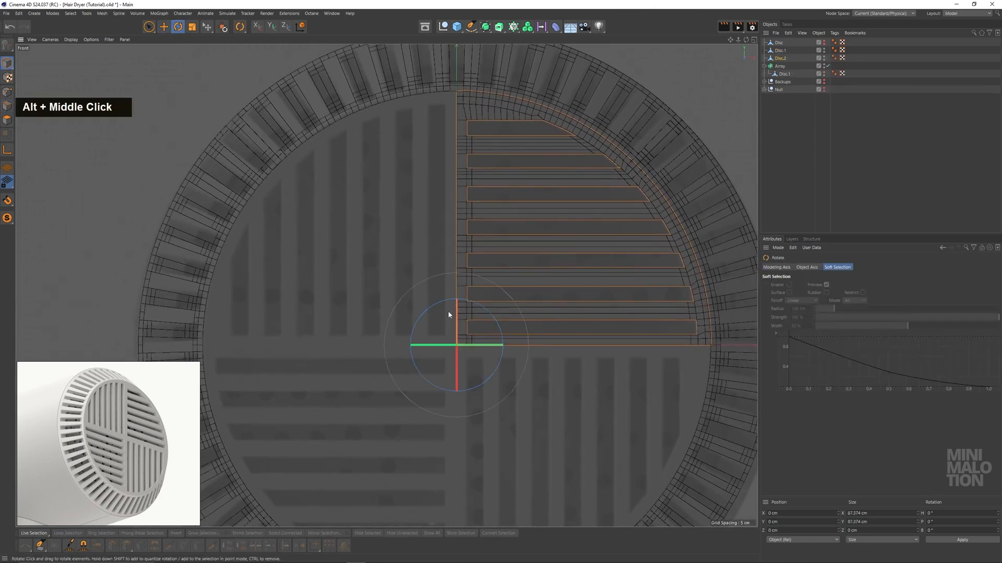
pyautogui.moveTo(447, 311); pyautogui.dragTo(415, 368)
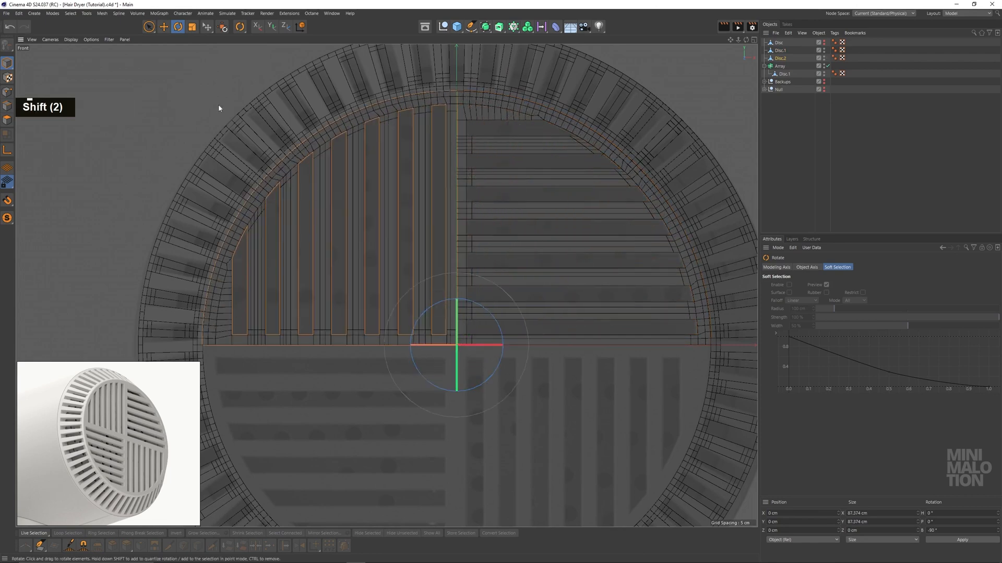
# Select both grille quarters and merge them into one object with Connect Objects + Delete
pyautogui.click(149, 27)
pyautogui.keyDown('alt'); pyautogui.moveTo(389, 208); pyautogui.dragTo(409, 225, button='middle'); pyautogui.keyUp('alt')
pyautogui.scroll(2, 461, 175)
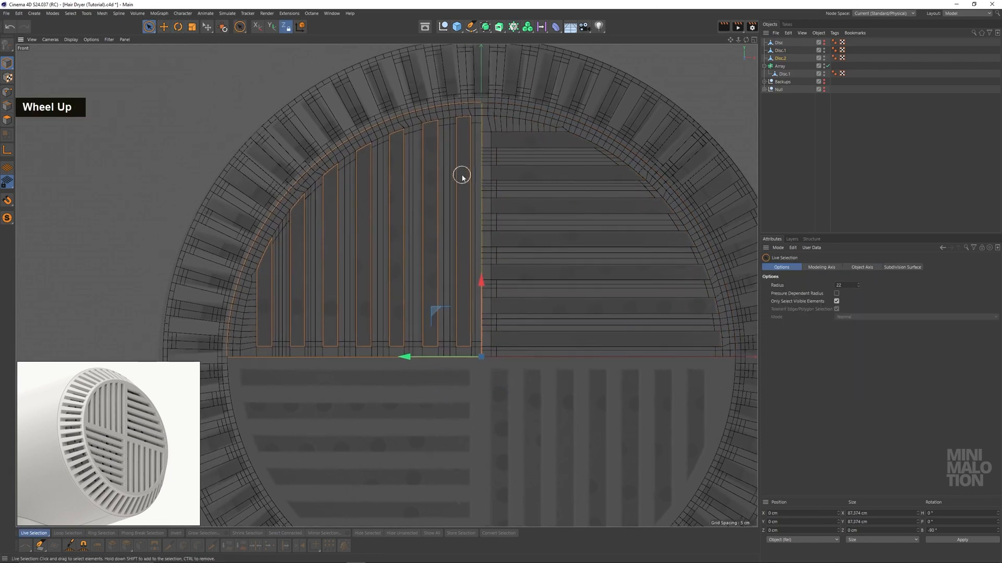
pyautogui.click(850, 142)
pyautogui.rightClick(779, 52)
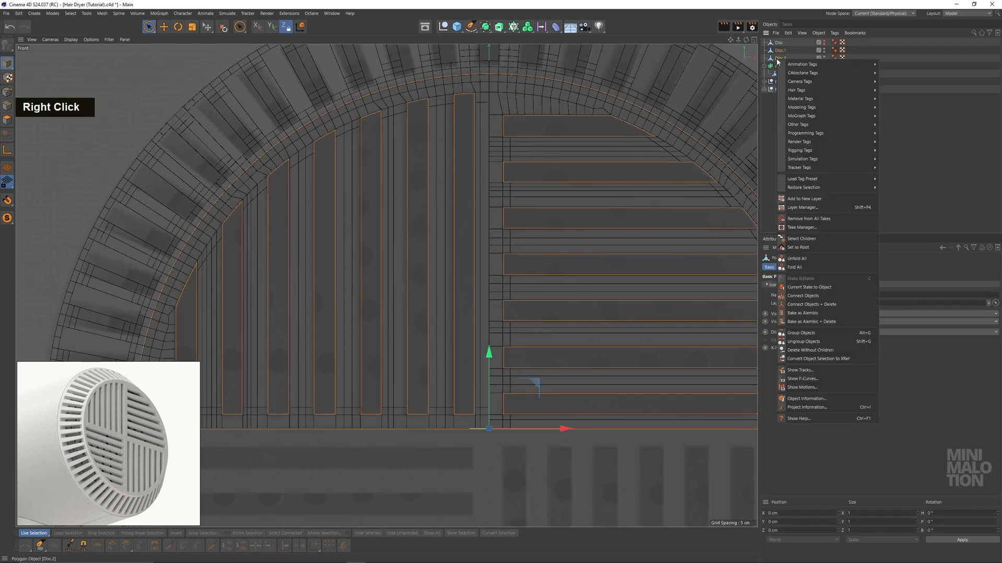
pyautogui.click(782, 290)
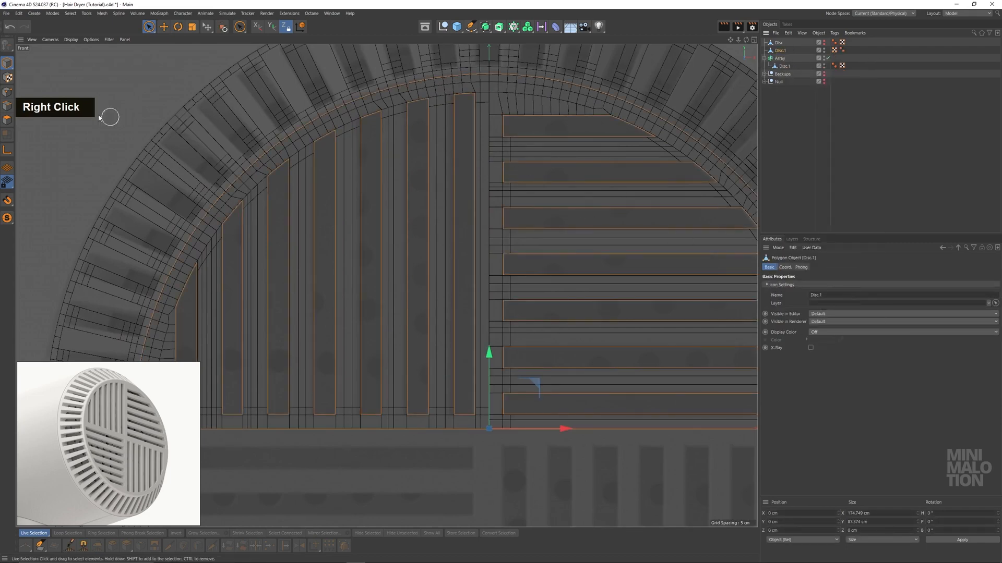
# Select all points of the merged grille half and run Optimize to weld the seam
pyautogui.click(7, 92)
pyautogui.scroll(2, 523, 149)
pyautogui.hotkey('ctrl', 'a')
pyautogui.rightClick(556, 161)
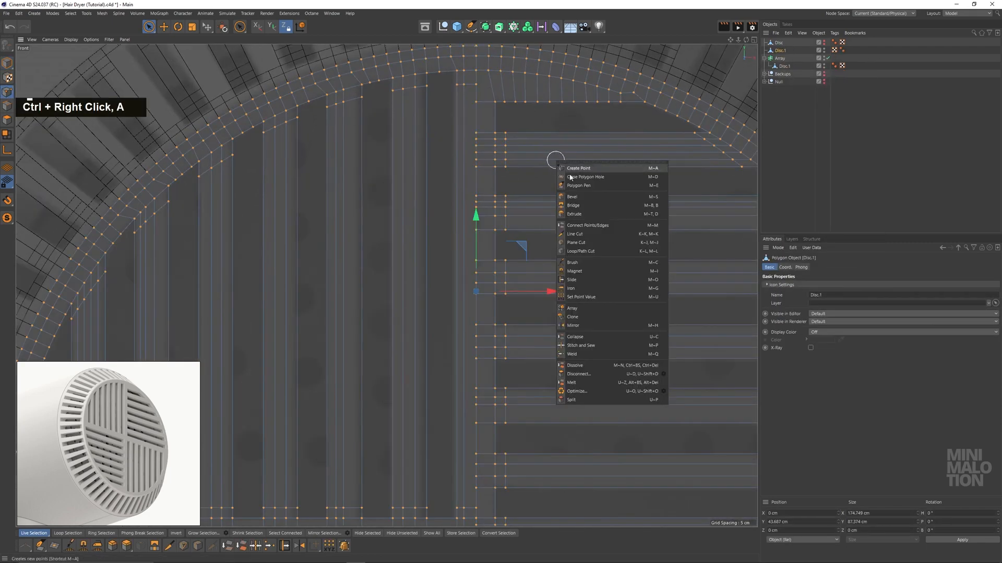
pyautogui.click(577, 391)
pyautogui.scroll(2, 543, 161)
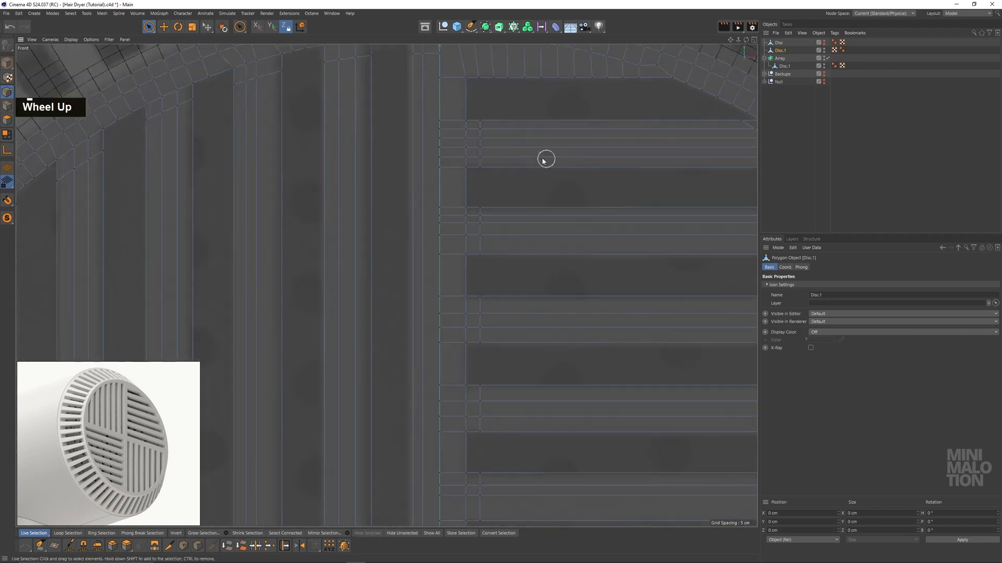
# Try to slide the seam point at the upper end of the innermost vertical bar down along the seam
pyautogui.keyDown('alt'); pyautogui.moveTo(543, 160); pyautogui.dragTo(548, 217, button='middle'); pyautogui.keyUp('alt')
pyautogui.rightClick(550, 219)
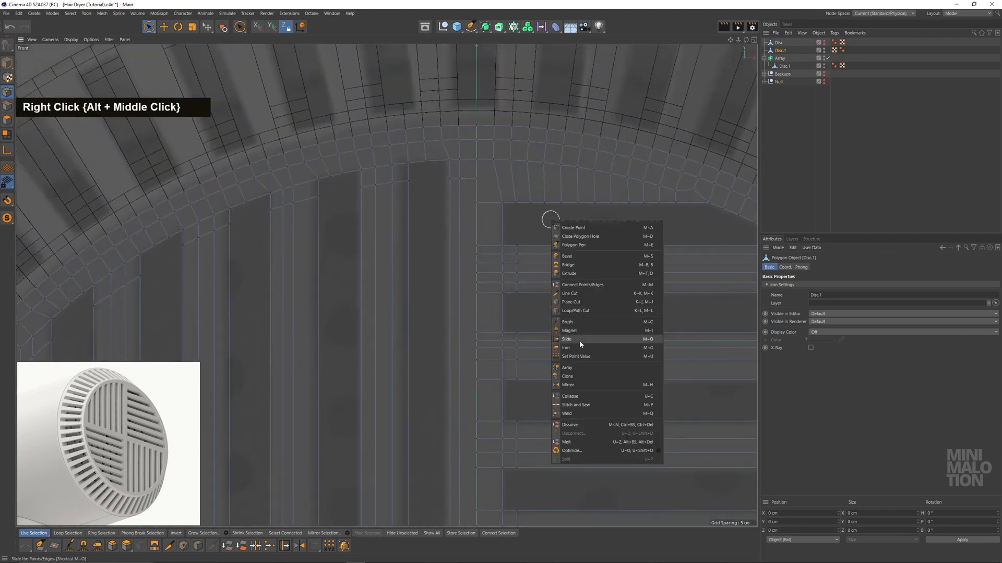
pyautogui.click(570, 293)
pyautogui.scroll(4, 449, 168)
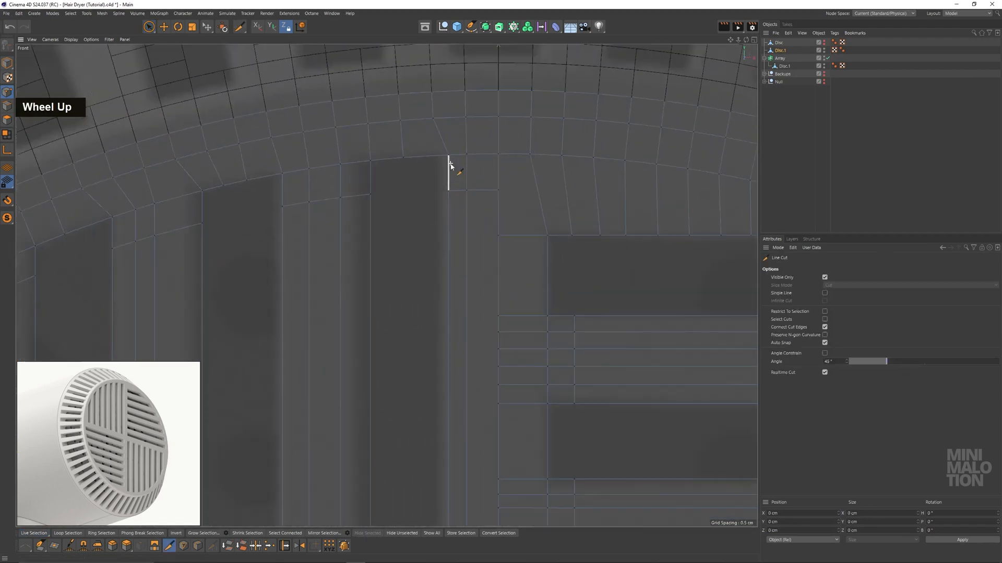
pyautogui.keyDown('alt'); pyautogui.moveTo(528, 291); pyautogui.dragTo(415, 264, button='middle'); pyautogui.keyUp('alt')
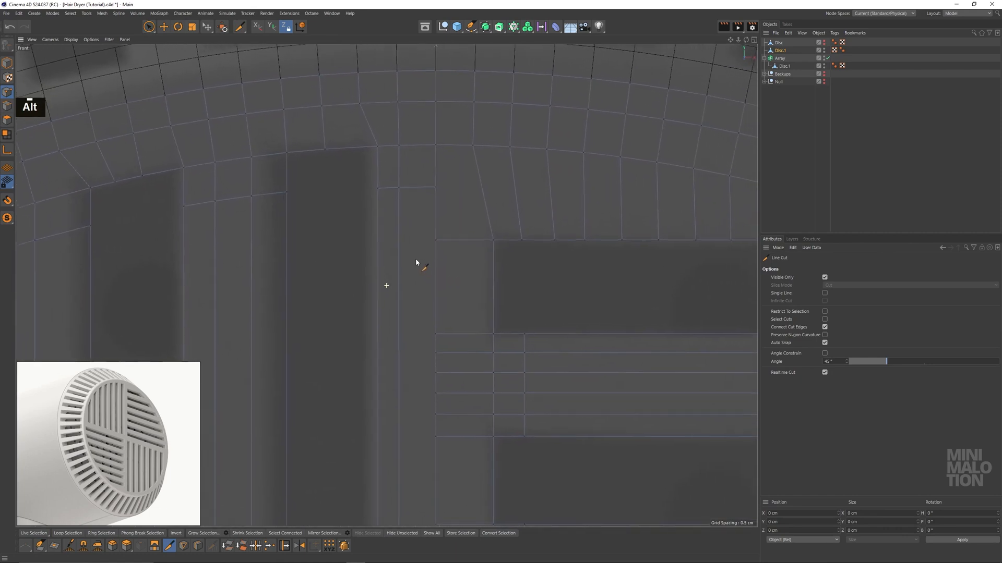
pyautogui.rightClick(325, 245)
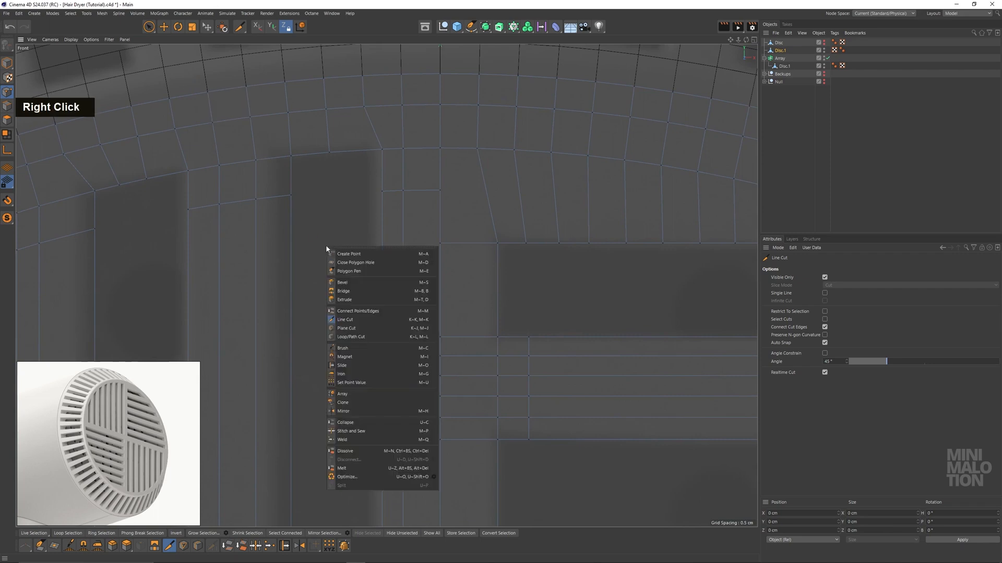
pyautogui.click(343, 366)
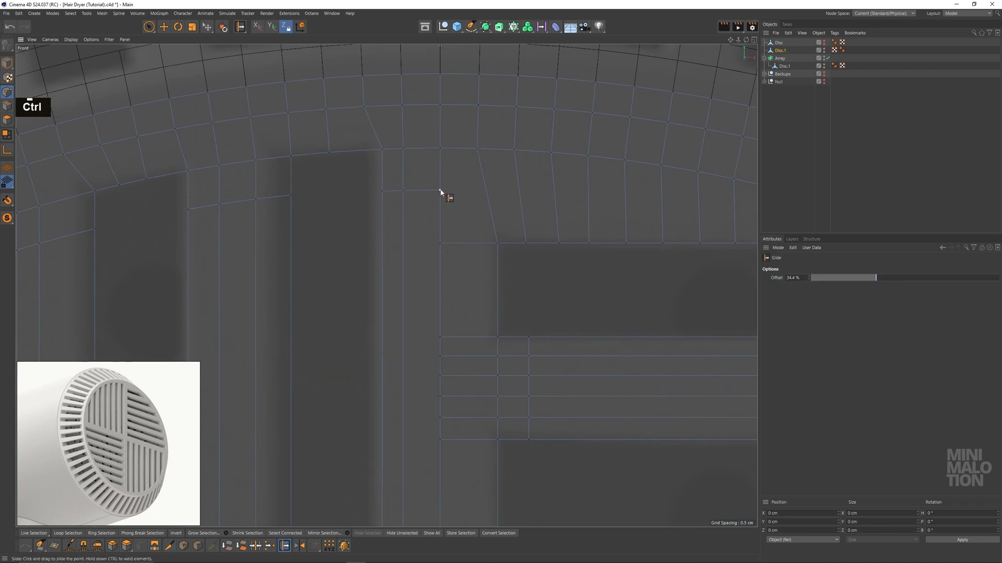
pyautogui.keyDown('ctrl'); pyautogui.moveTo(440, 191); pyautogui.dragTo(441, 285); pyautogui.keyUp('ctrl')
# Line-cut the topmost horizontal bar's edges straight across the seam to the outer edge of the innermost vertical bar
pyautogui.rightClick(473, 263)
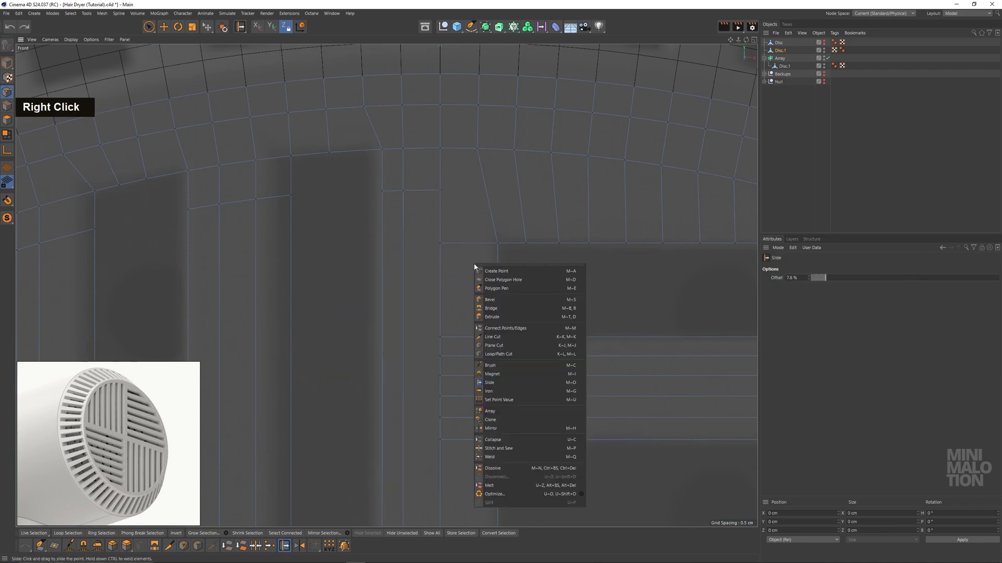
pyautogui.click(498, 339)
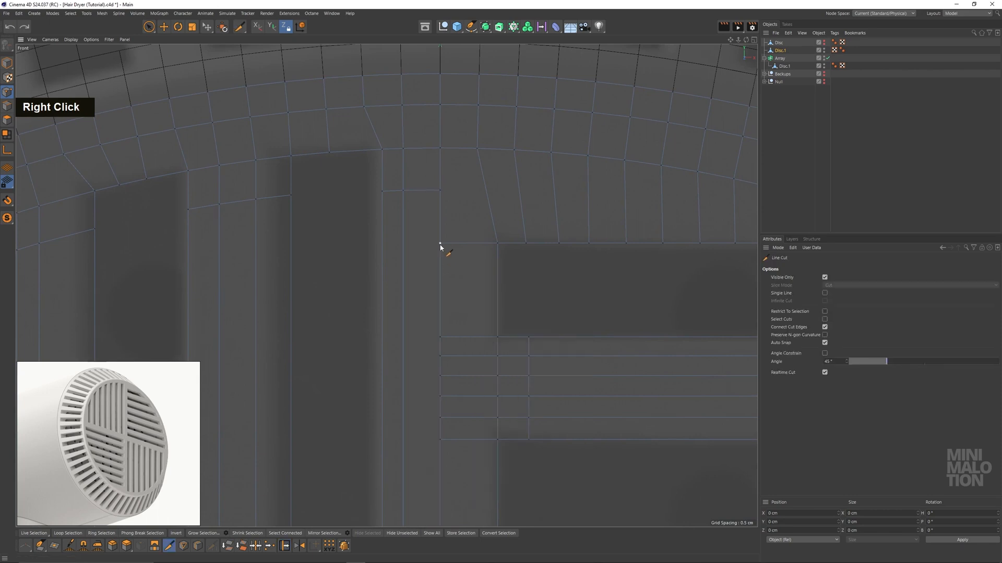
pyautogui.press('Escape')
pyautogui.click(440, 337)
pyautogui.click(334, 335)
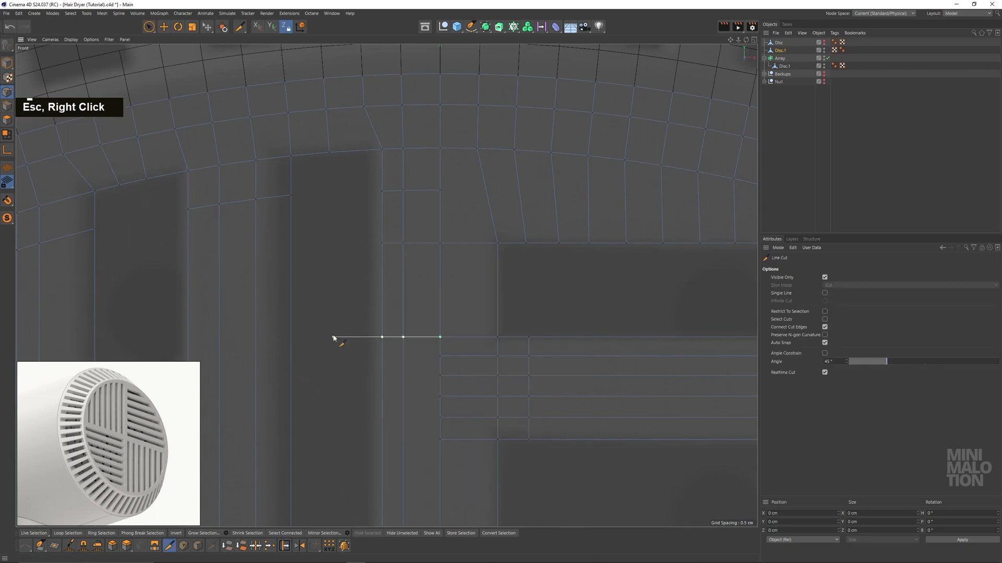
pyautogui.press('Escape')
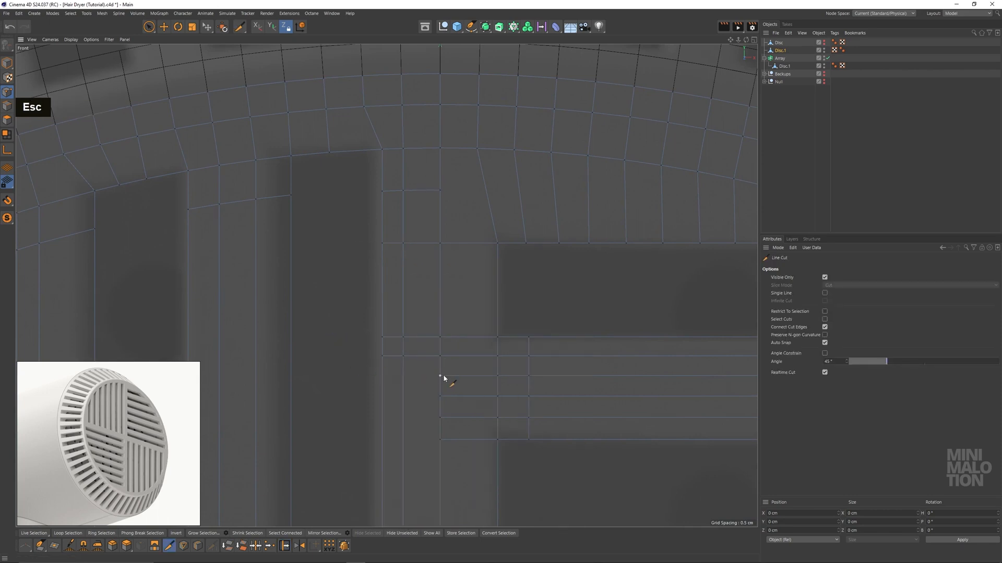
pyautogui.press('Escape')
pyautogui.hotkey('shift', 'Escape')
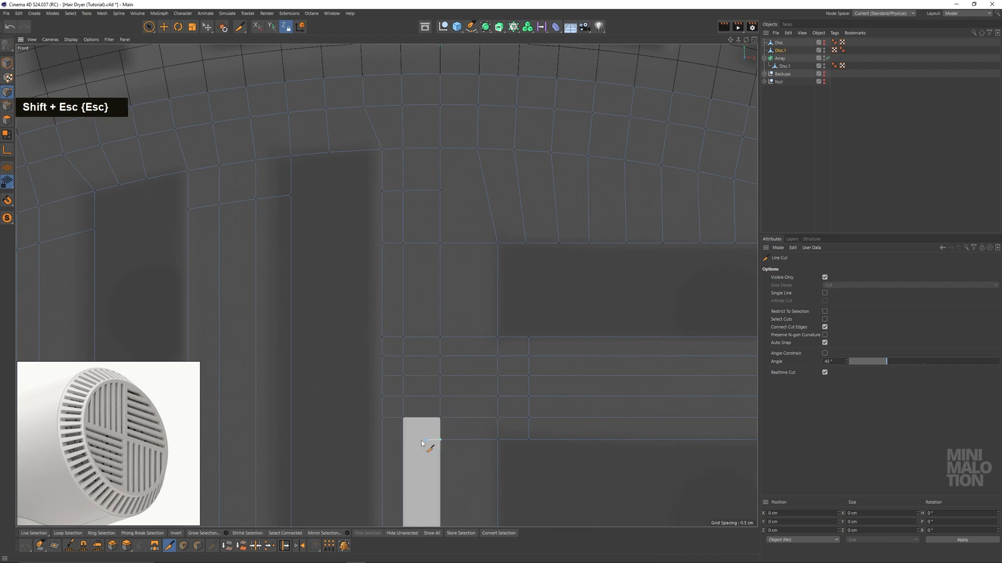
pyautogui.press('Escape')
# Extend the second horizontal bar's edge lines across the seam with straight line cuts through the innermost vertical bar
pyautogui.scroll(-3, 447, 466)
pyautogui.keyDown('alt'); pyautogui.scroll(1, 476, 255); pyautogui.keyUp('alt')
pyautogui.scroll(2, 465, 203)
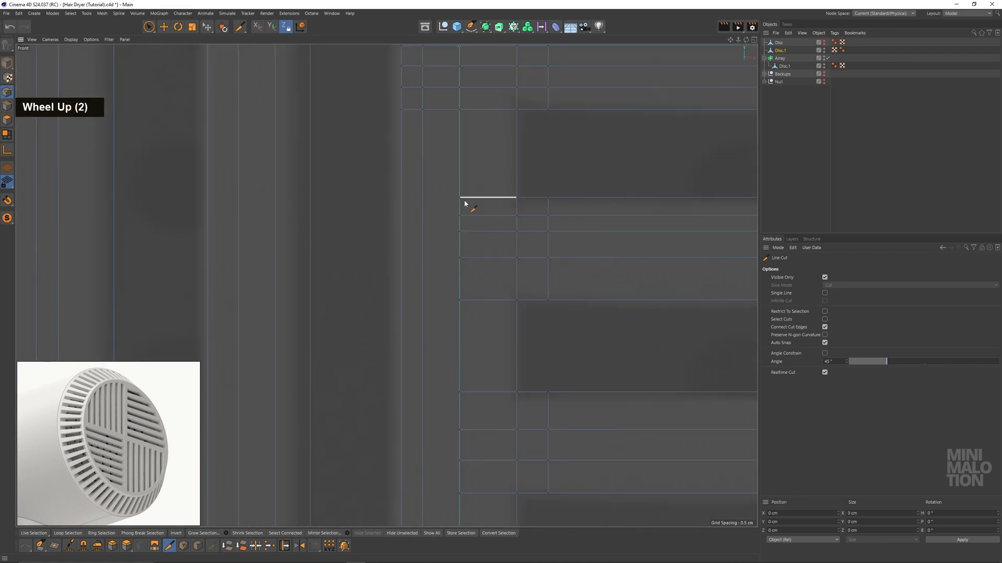
pyautogui.click(460, 217)
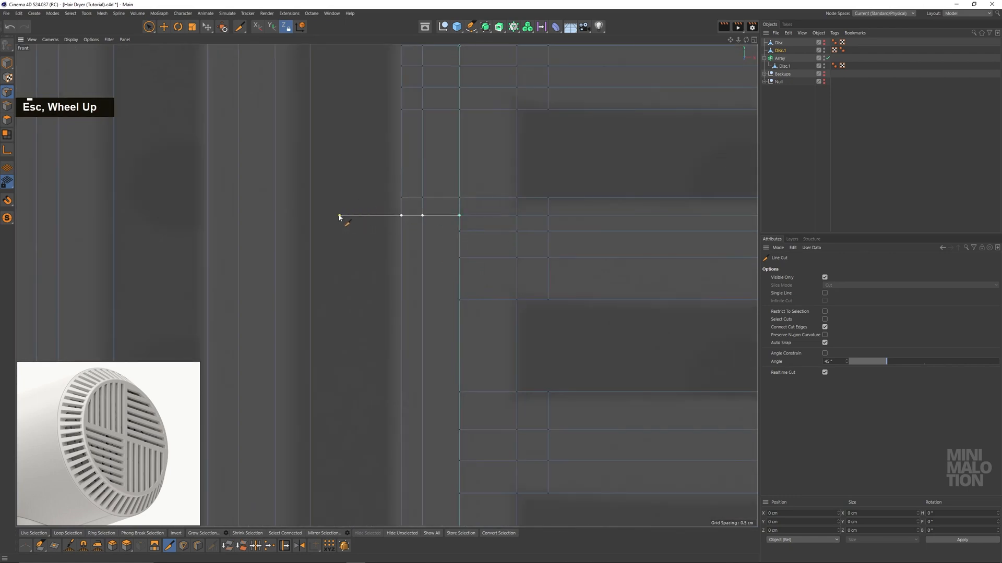
pyautogui.keyDown('shift'); pyautogui.click(340, 217); pyautogui.keyUp('shift')
pyautogui.press('Escape')
pyautogui.click(459, 231)
pyautogui.keyDown('shift'); pyautogui.click(337, 233); pyautogui.keyUp('shift')
pyautogui.hotkey('shift', 'Escape')
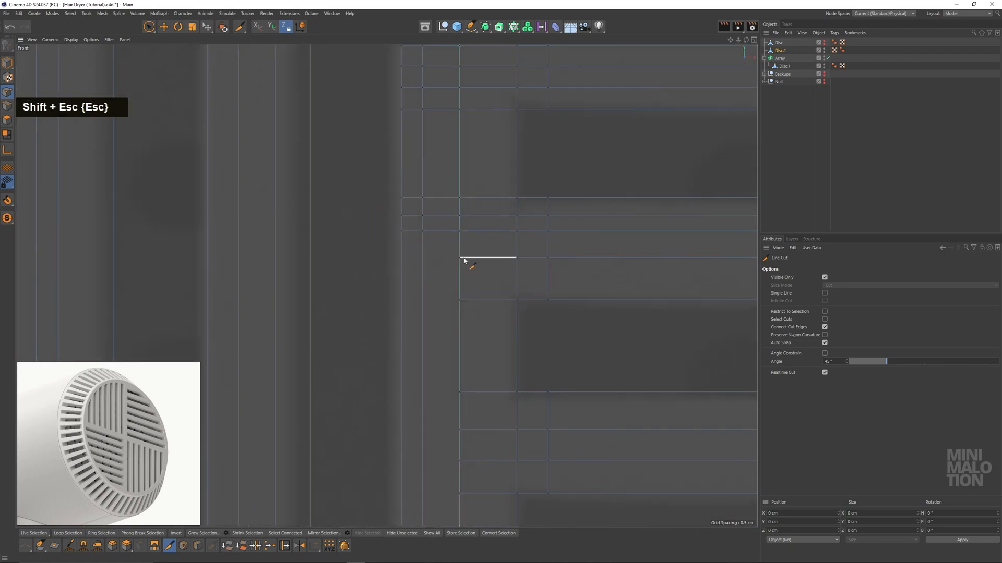
pyautogui.press('Escape')
pyautogui.keyDown('shift'); pyautogui.moveTo(459, 300); pyautogui.dragTo(366, 300); pyautogui.keyUp('shift')
pyautogui.press('Escape')
# Continue the third horizontal bar's edges across the seam with straight line cuts
pyautogui.keyDown('alt'); pyautogui.moveTo(366, 302); pyautogui.dragTo(411, 166, button='middle'); pyautogui.keyUp('alt')
pyautogui.click(492, 270)
pyautogui.keyDown('shift'); pyautogui.click(412, 271); pyautogui.keyUp('shift')
pyautogui.press('Escape')
pyautogui.keyDown('alt'); pyautogui.moveTo(481, 418); pyautogui.dragTo(499, 390, button='middle'); pyautogui.keyUp('alt')
pyautogui.hotkey('shift', 'Escape')
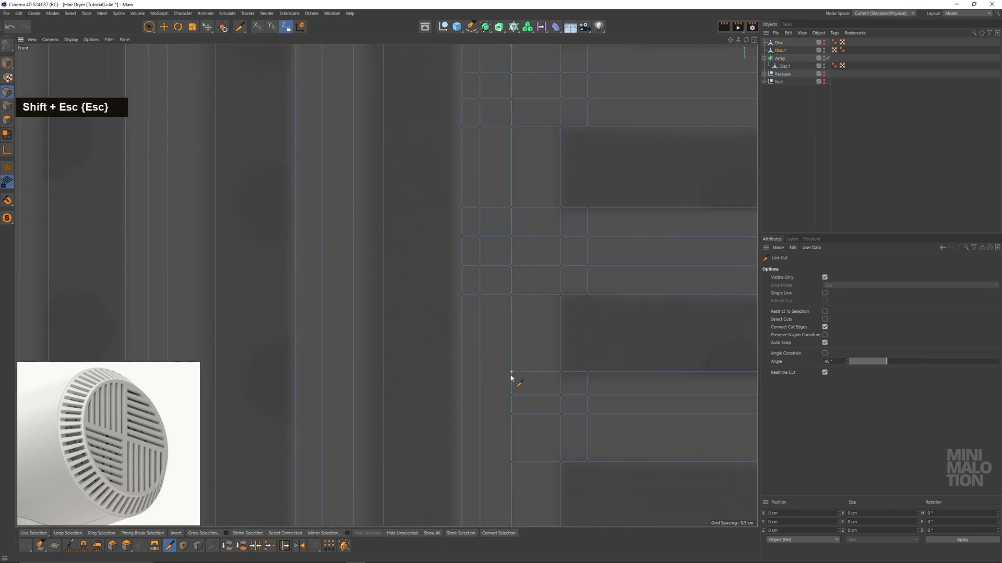
# Line-cut the edges of the two lowest horizontal bars across the seam through the innermost vertical bar
pyautogui.keyDown('alt'); pyautogui.moveTo(506, 464); pyautogui.dragTo(505, 255, button='middle'); pyautogui.keyUp('alt')
pyautogui.press('Escape')
pyautogui.keyDown('shift'); pyautogui.moveTo(510, 360); pyautogui.dragTo(404, 359); pyautogui.keyUp('shift')
pyautogui.hotkey('shift', 'Escape')
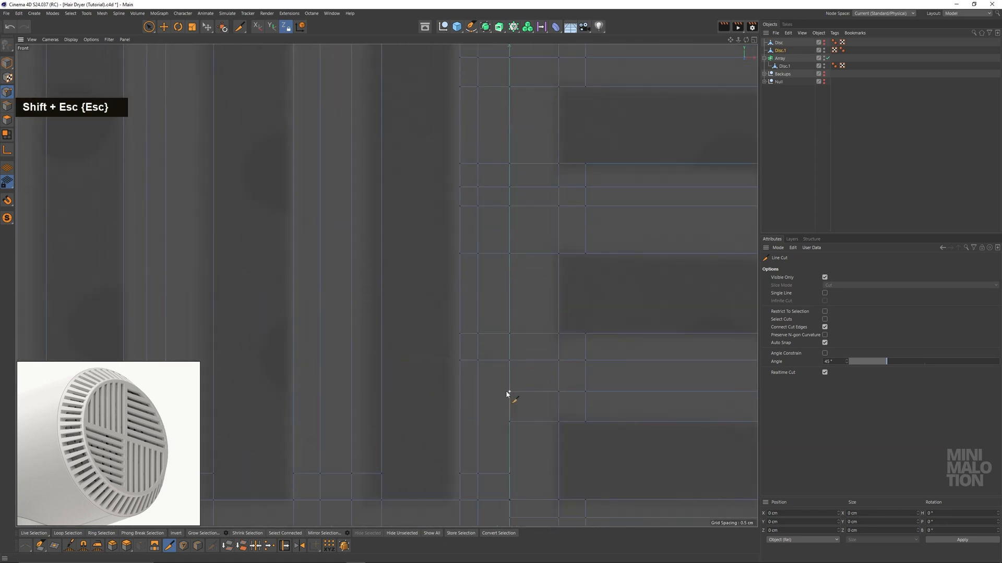
pyautogui.keyDown('shift'); pyautogui.click(460, 391); pyautogui.keyUp('shift')
pyautogui.hotkey('shift', 'Escape')
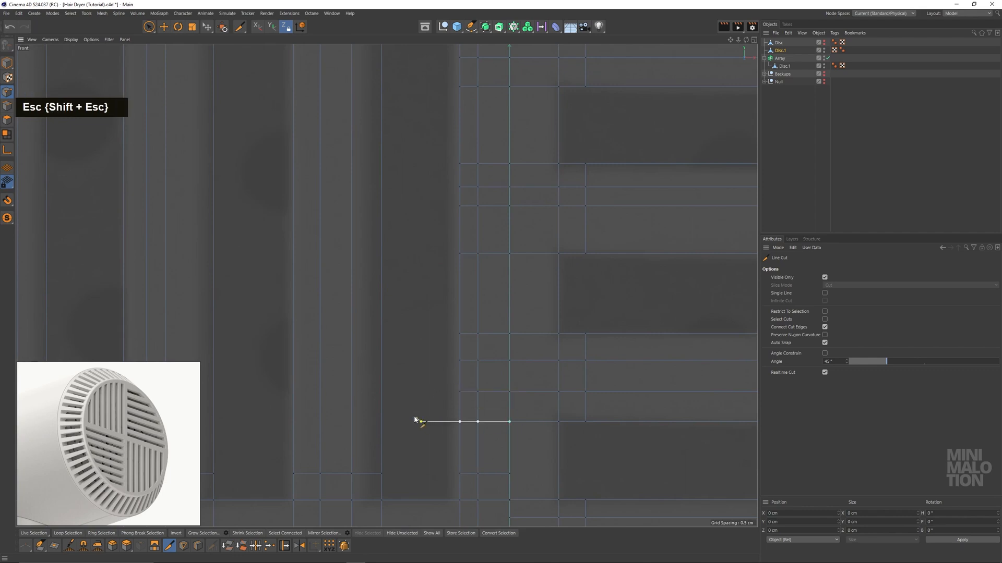
pyautogui.scroll(-3, 444, 428)
pyautogui.keyDown('alt'); pyautogui.scroll(3, 543, 280); pyautogui.keyUp('alt')
pyautogui.keyDown('alt'); pyautogui.moveTo(543, 279); pyautogui.dragTo(453, 261, button='middle'); pyautogui.keyUp('alt')
pyautogui.scroll(-2, 612, 328)
pyautogui.scroll(2, 530, 316)
pyautogui.click(150, 27)
pyautogui.scroll(2, 478, 318)
pyautogui.keyDown('alt'); pyautogui.moveTo(467, 306); pyautogui.dragTo(485, 431, button='middle'); pyautogui.keyUp('alt')
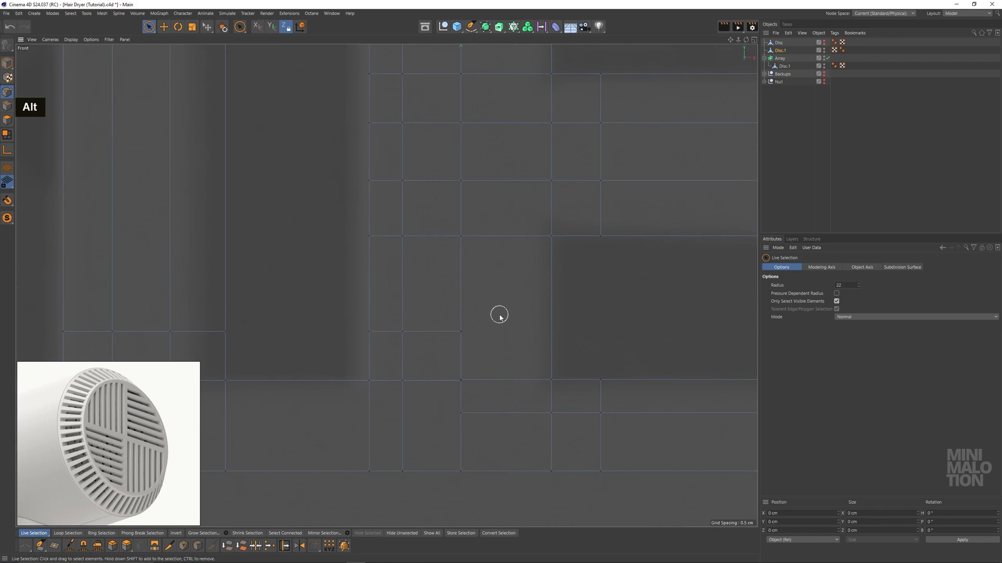
pyautogui.keyDown('alt'); pyautogui.moveTo(506, 311); pyautogui.dragTo(484, 312, button='middle'); pyautogui.keyUp('alt')
pyautogui.scroll(3, 470, 393)
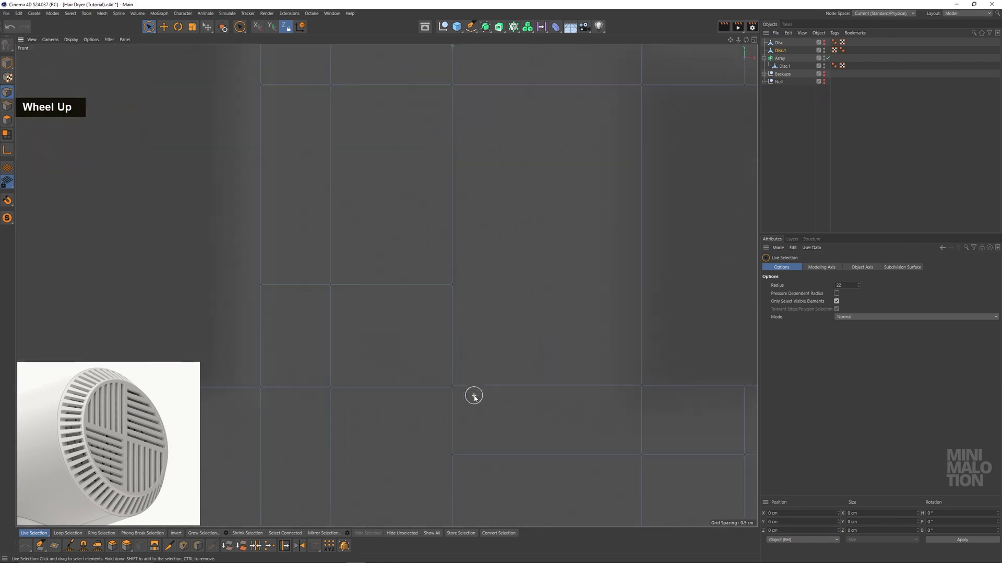
pyautogui.moveTo(149, 30); pyautogui.dragTo(182, 53)
pyautogui.moveTo(477, 194); pyautogui.dragTo(405, 377)
pyautogui.scroll(-3, 448, 347)
pyautogui.keyDown('alt'); pyautogui.moveTo(448, 347); pyautogui.dragTo(532, 375, button='middle'); pyautogui.keyUp('alt')
pyautogui.scroll(-4, 521, 354)
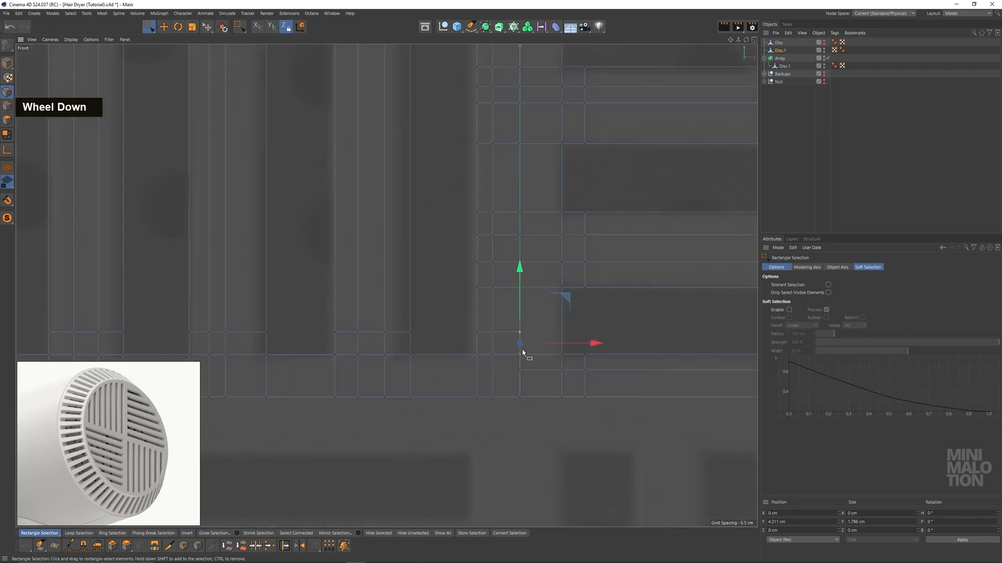
# Remove the short horizontal edge line crossing the lower end of the innermost vertical bar beside the lowest slot
pyautogui.click(164, 27)
pyautogui.click(6, 111)
pyautogui.scroll(3, 521, 334)
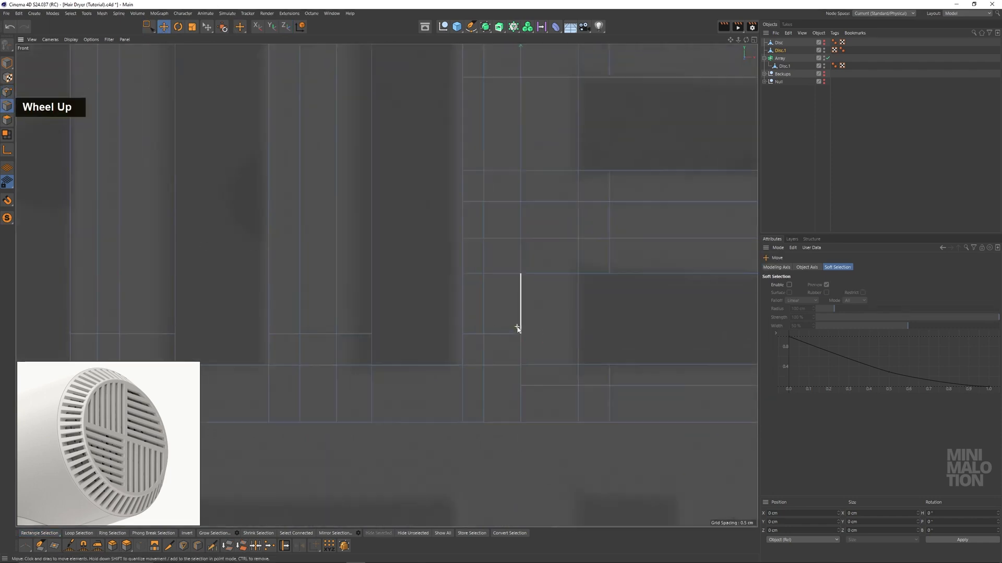
pyautogui.rightClick(555, 313)
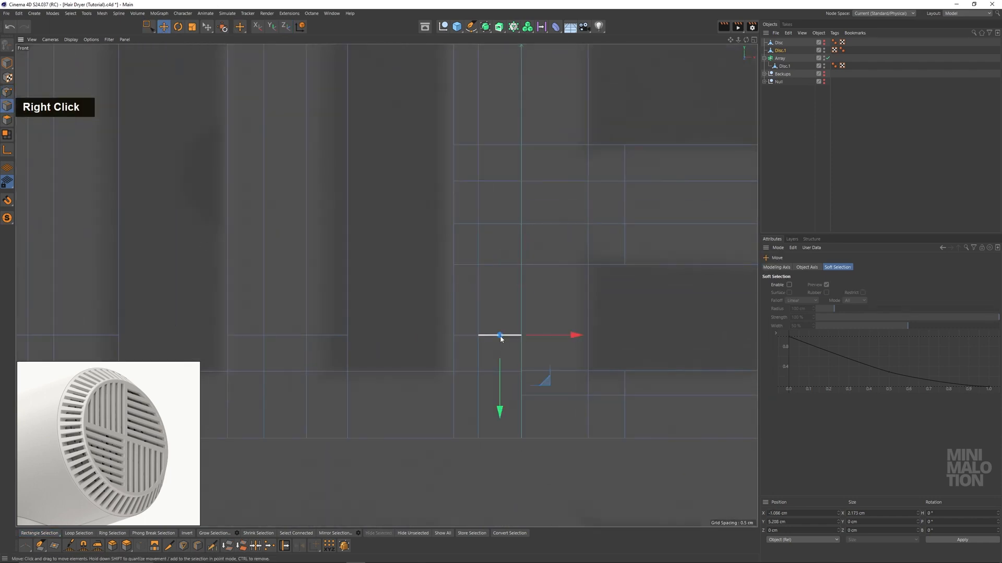
pyautogui.doubleClick(500, 339)
pyautogui.rightClick(555, 311)
pyautogui.click(584, 477)
# Weld the two nearly coincident seam points level with the lower edge of the lowest slot into one point
pyautogui.scroll(3, 535, 348)
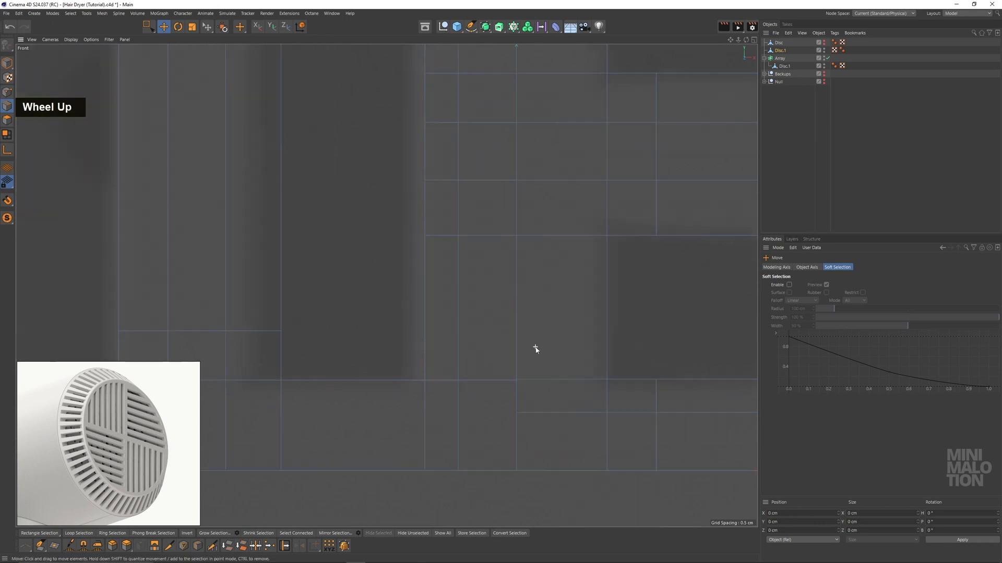
pyautogui.scroll(3, 534, 393)
pyautogui.keyDown('alt'); pyautogui.moveTo(533, 393); pyautogui.dragTo(495, 286, button='middle'); pyautogui.keyUp('alt')
pyautogui.scroll(1, 534, 291)
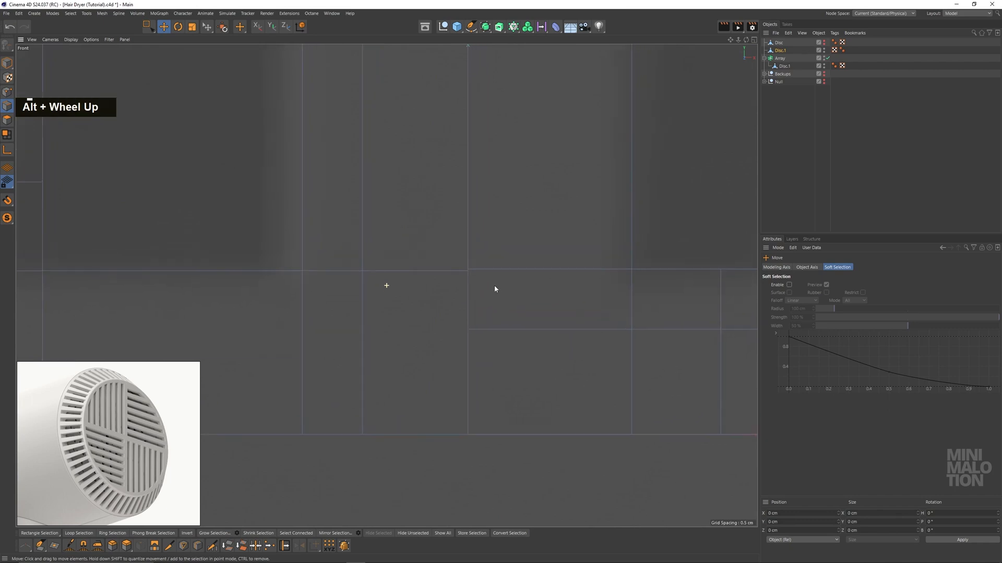
pyautogui.press('0')
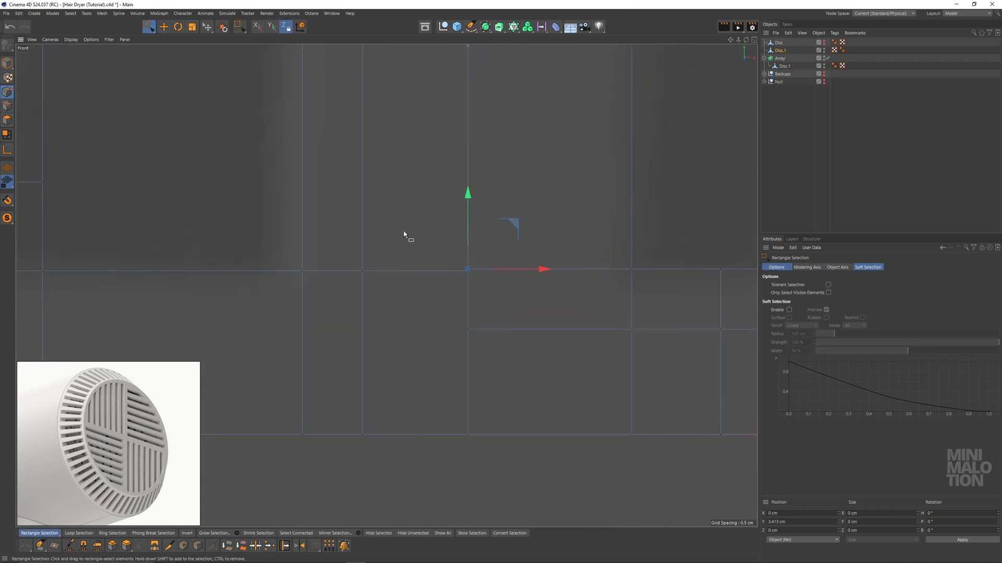
pyautogui.rightClick(493, 296)
pyautogui.click(526, 489)
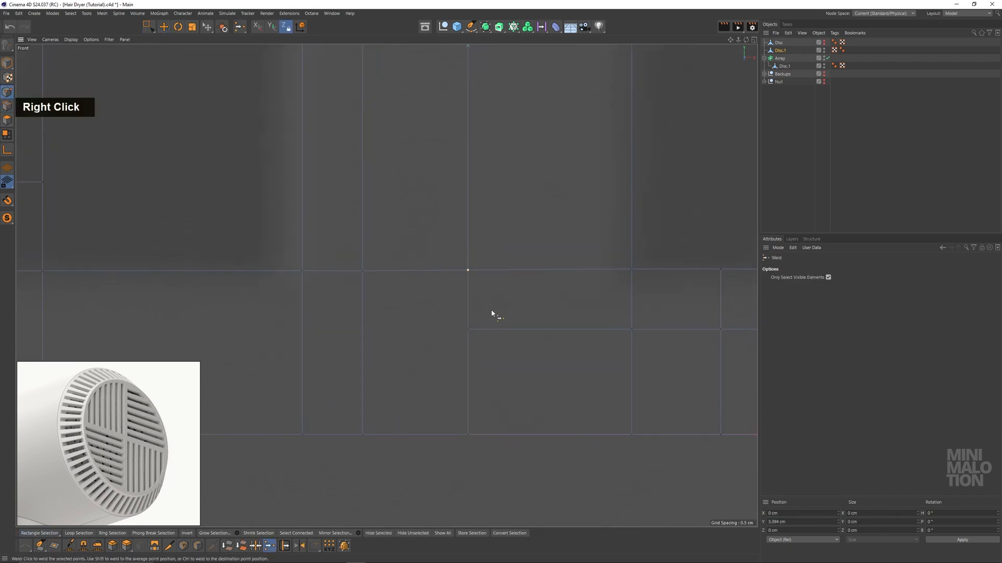
pyautogui.click(150, 27)
pyautogui.click(533, 347)
# Cut a diagonal edge from the open seam point below the lowest slot to the innermost bar's nearby inner edge point
pyautogui.scroll(-3, 533, 346)
pyautogui.keyDown('alt'); pyautogui.moveTo(533, 347); pyautogui.dragTo(586, 311, button='middle'); pyautogui.keyUp('alt')
pyautogui.scroll(-1, 567, 333)
pyautogui.keyDown('alt'); pyautogui.scroll(-1, 565, 335); pyautogui.keyUp('alt')
pyautogui.scroll(-3, 509, 314)
pyautogui.scroll(2, 530, 309)
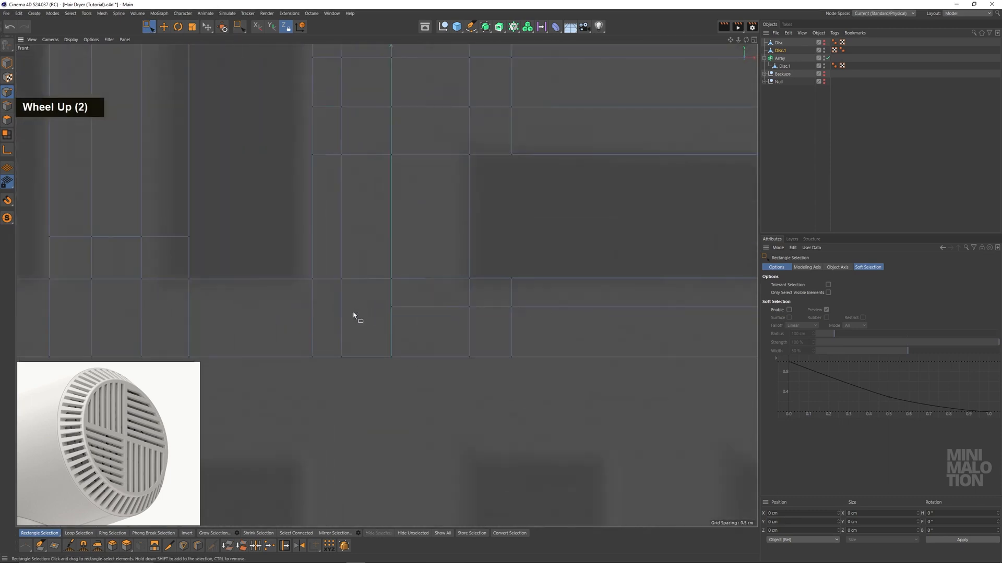
pyautogui.moveTo(470, 315)
pyautogui.keyDown('alt'); pyautogui.mouseDown(button='middle')
pyautogui.moveTo(407, 338)
pyautogui.moveTo(440, 353)
pyautogui.moveTo(498, 336)
pyautogui.moveTo(507, 352)
pyautogui.mouseUp(button='middle'); pyautogui.keyUp('alt')
pyautogui.rightClick(464, 353)
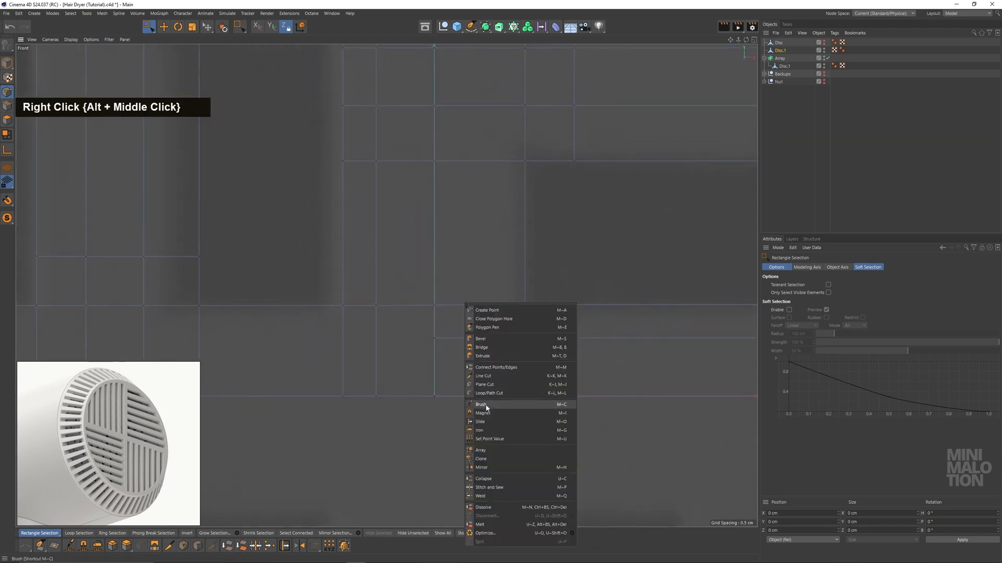
pyautogui.click(483, 376)
pyautogui.click(434, 338)
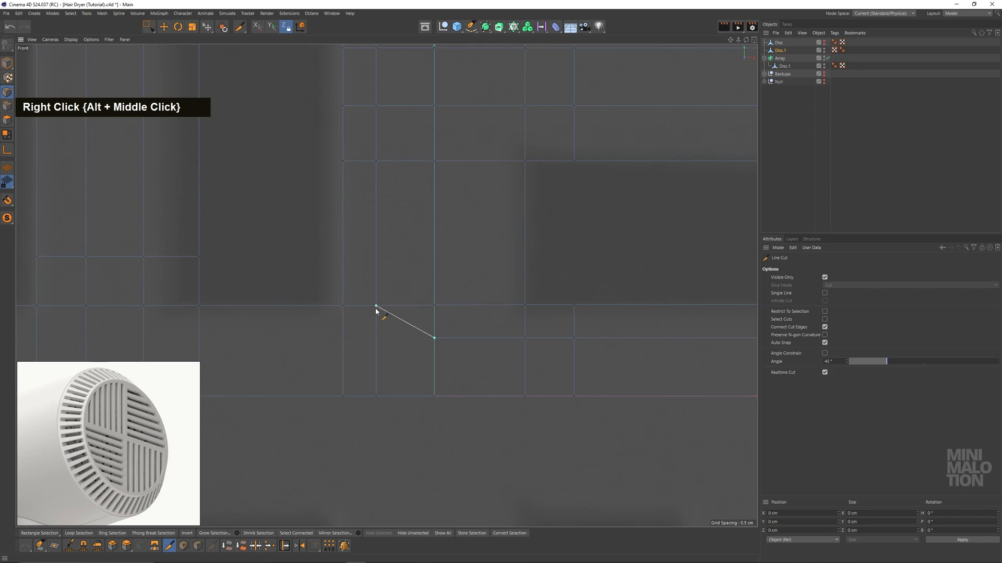
# Try a Loop/Path Cut with two evenly spaced cuts across the strip beside the topmost horizontal slot
pyautogui.scroll(-5, 376, 309)
pyautogui.keyDown('alt'); pyautogui.moveTo(444, 283); pyautogui.dragTo(488, 352, button='middle'); pyautogui.keyUp('alt')
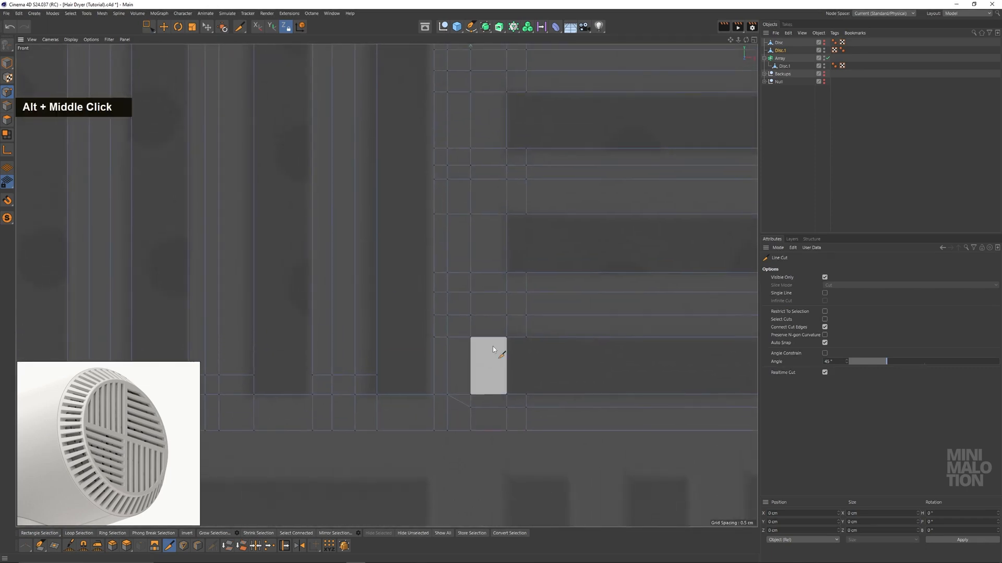
pyautogui.scroll(-3, 492, 346)
pyautogui.keyDown('alt'); pyautogui.moveTo(494, 303); pyautogui.dragTo(494, 344, button='middle'); pyautogui.keyUp('alt')
pyautogui.keyDown('alt'); pyautogui.scroll(-3, 494, 338); pyautogui.keyUp('alt')
pyautogui.keyDown('alt'); pyautogui.moveTo(497, 283); pyautogui.dragTo(500, 318, button='middle'); pyautogui.keyUp('alt')
pyautogui.scroll(3, 484, 175)
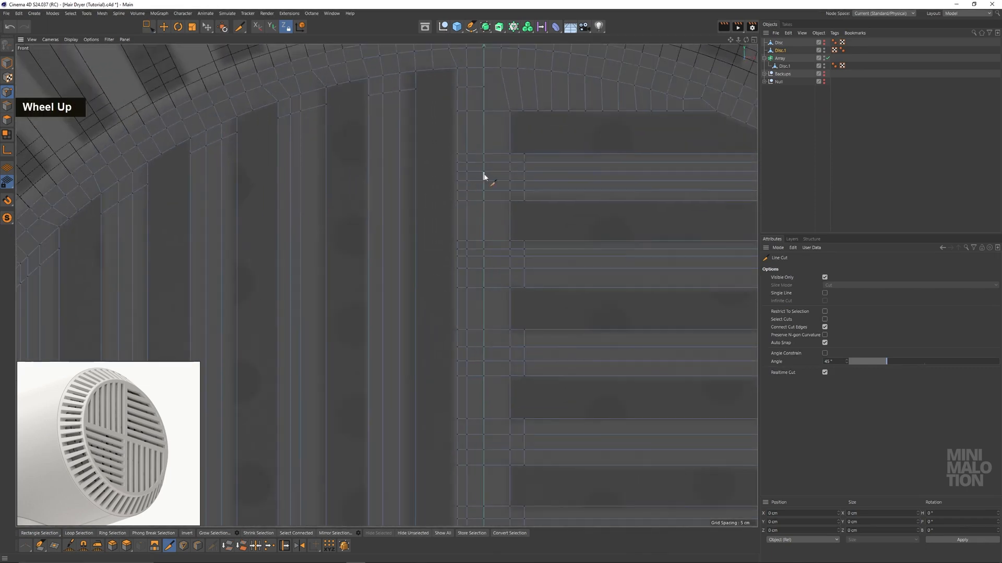
pyautogui.rightClick(515, 134)
pyautogui.click(553, 223)
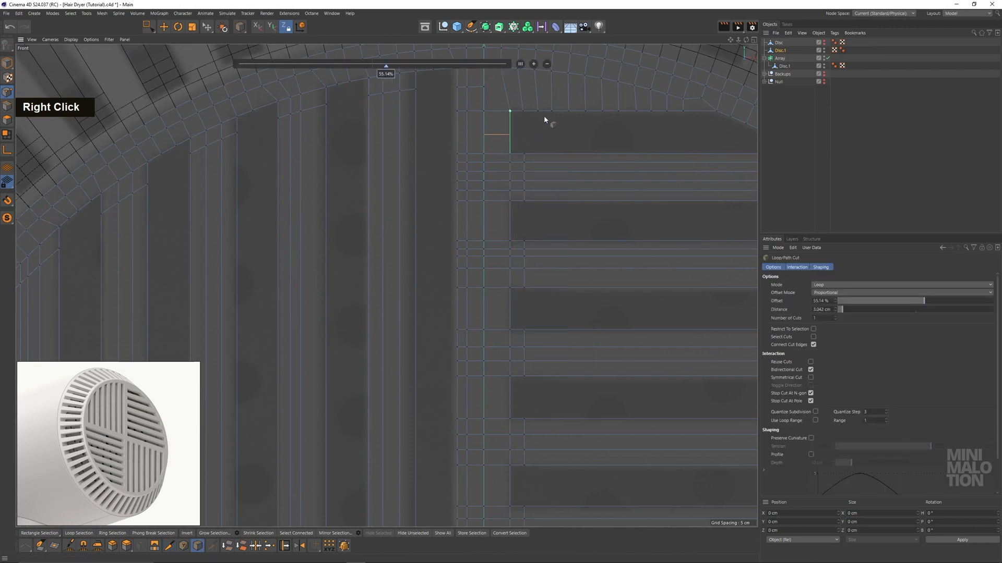
pyautogui.scroll(3, 544, 119)
pyautogui.keyDown('alt'); pyautogui.moveTo(488, 127); pyautogui.dragTo(531, 140, button='middle'); pyautogui.keyUp('alt')
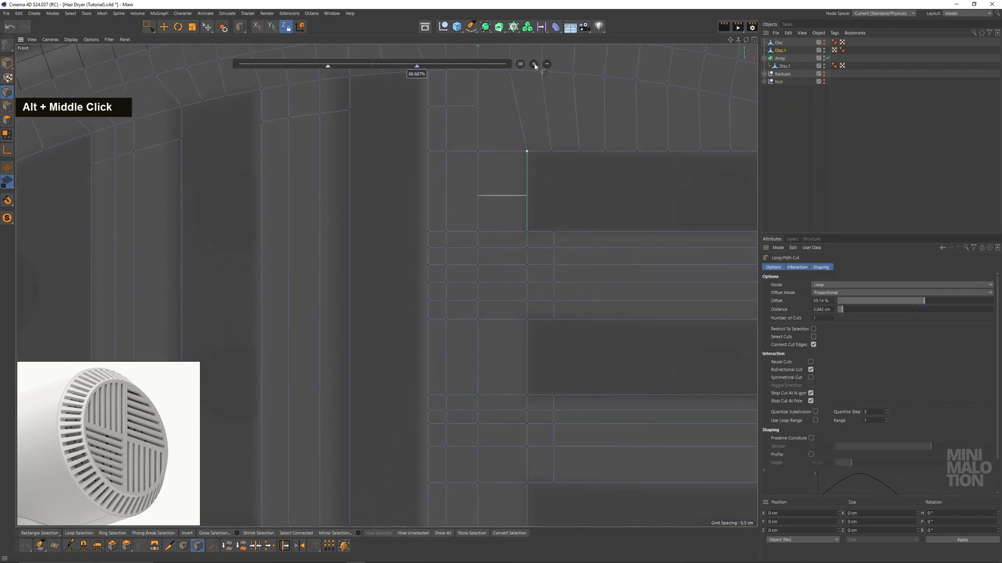
pyautogui.keyDown('alt'); pyautogui.moveTo(551, 302); pyautogui.dragTo(530, 267, button='middle'); pyautogui.keyUp('alt')
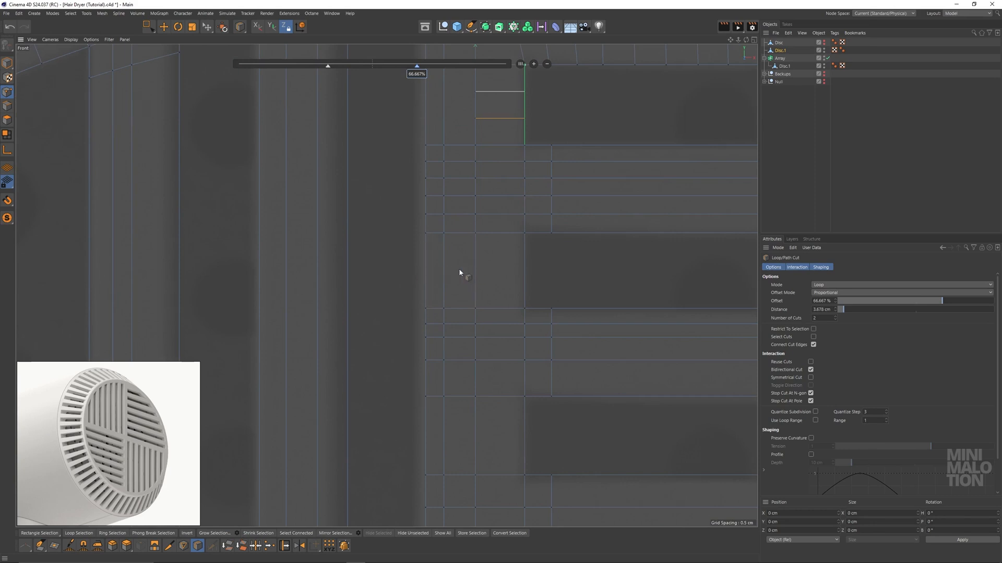
pyautogui.keyDown('alt'); pyautogui.moveTo(554, 269); pyautogui.dragTo(520, 329, button='middle'); pyautogui.keyUp('alt')
pyautogui.scroll(-2, 515, 272)
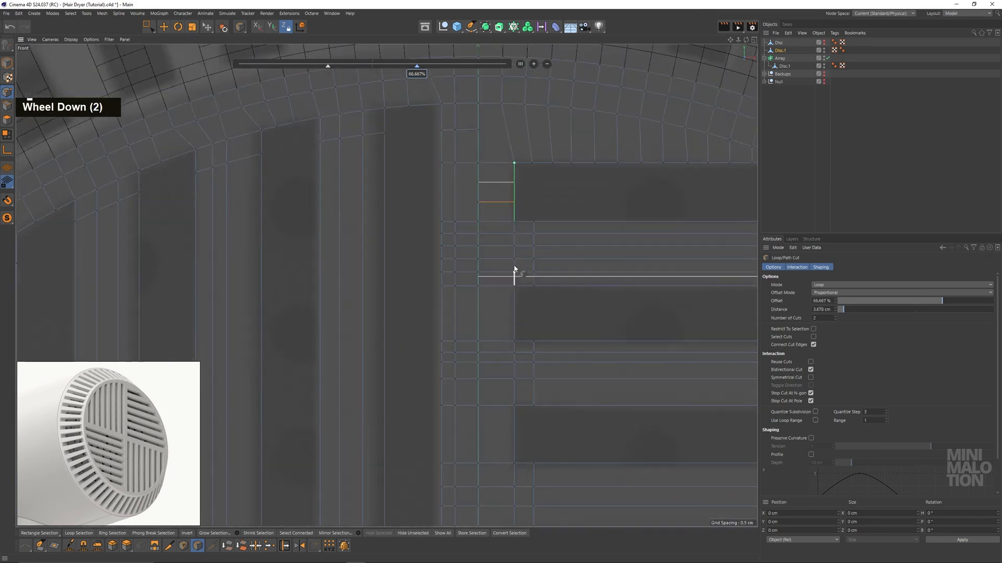
pyautogui.hotkey('ctrl', 'z')
# Select all points and run Optimize to weld the seam, and check the seam points beside the topmost slot
pyautogui.click(146, 27)
pyautogui.hotkey('ctrl', 'a')
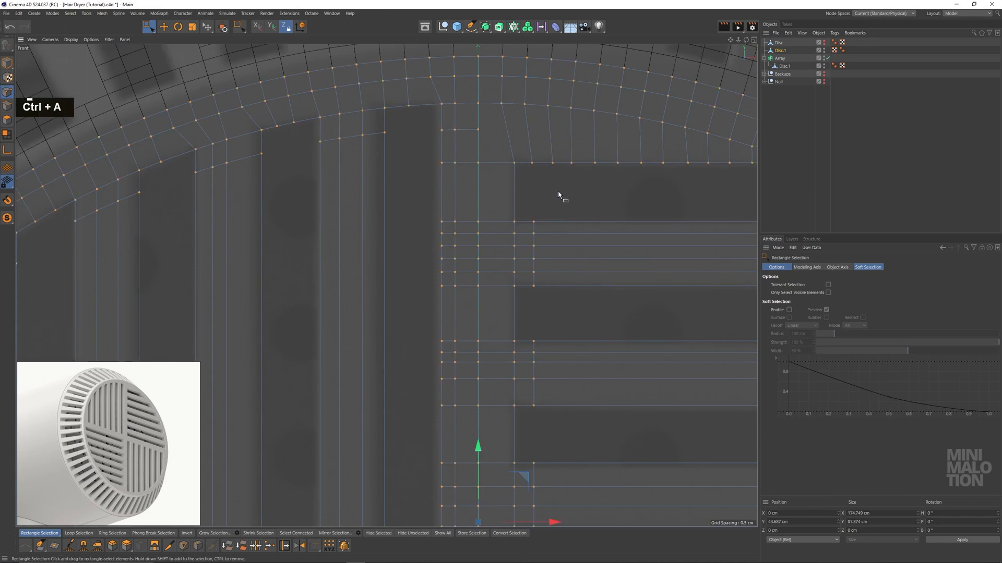
pyautogui.rightClick(561, 196)
pyautogui.click(581, 423)
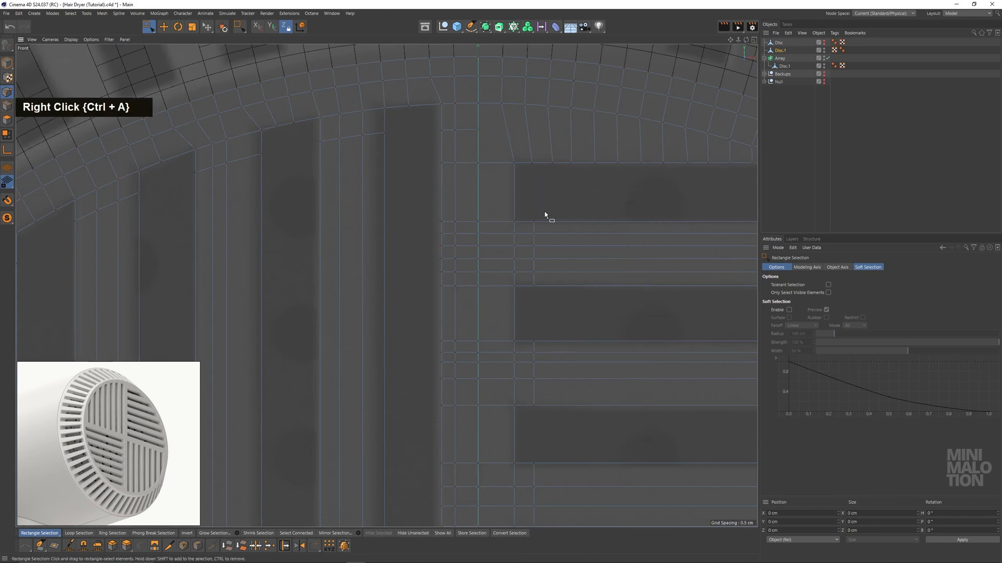
pyautogui.moveTo(481, 223); pyautogui.dragTo(481, 223)
pyautogui.middleClick(388, 217)
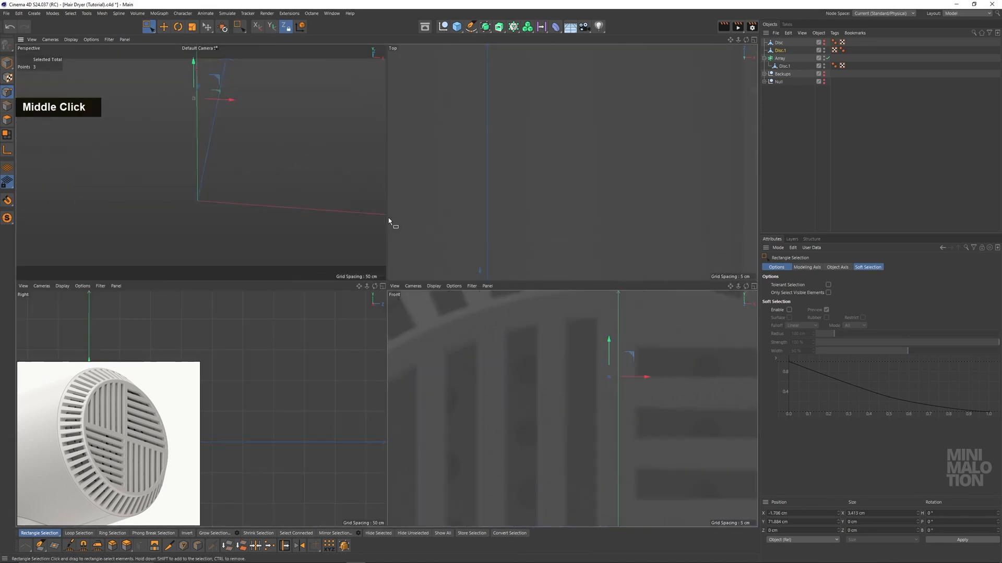
pyautogui.middleClick(556, 301)
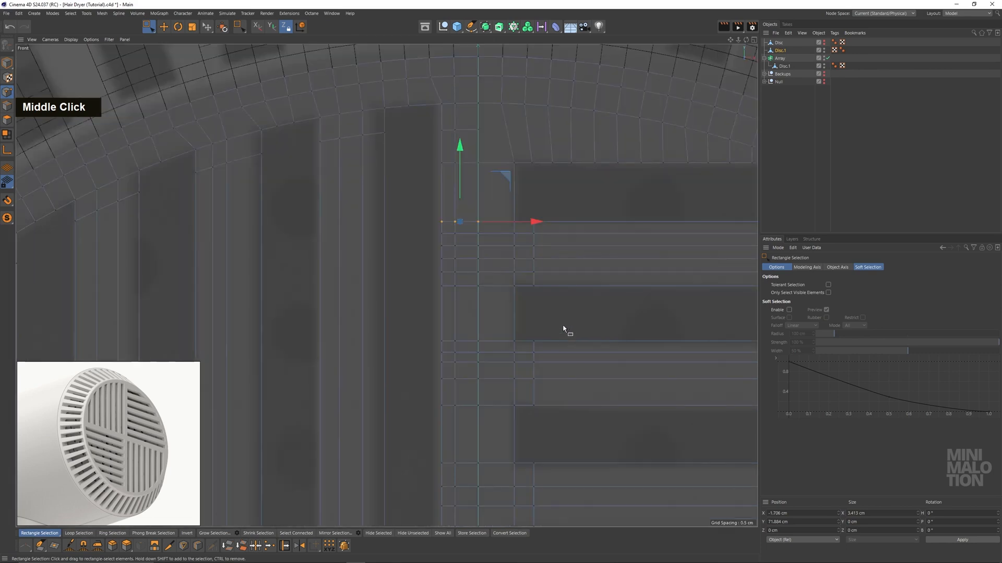
# Add two evenly spaced loop cuts across the seam strip beside the topmost horizontal slot
pyautogui.rightClick(582, 214)
pyautogui.click(609, 303)
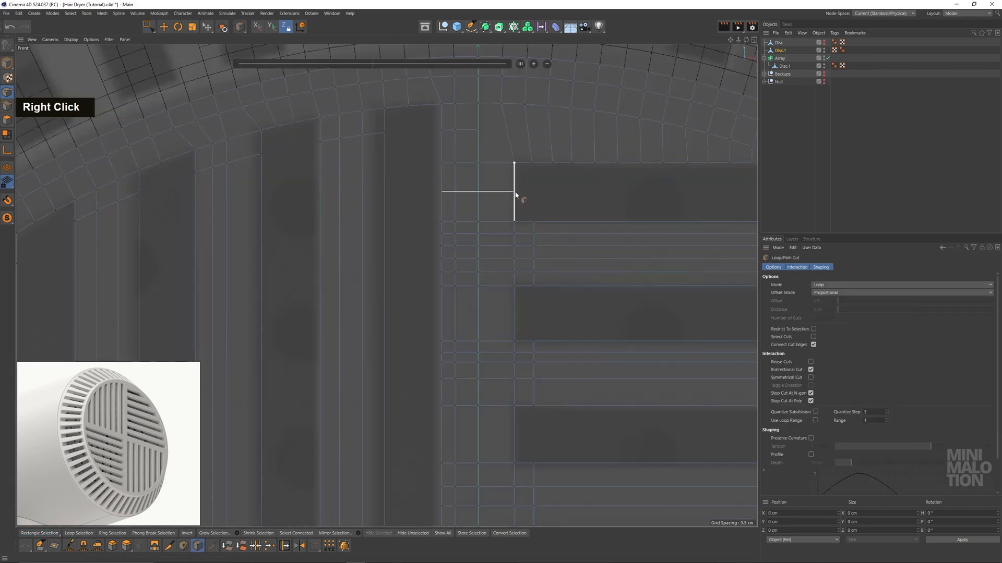
pyautogui.keyDown('alt'); pyautogui.moveTo(529, 169); pyautogui.dragTo(521, 111, button='middle'); pyautogui.keyUp('alt')
pyautogui.click(534, 65)
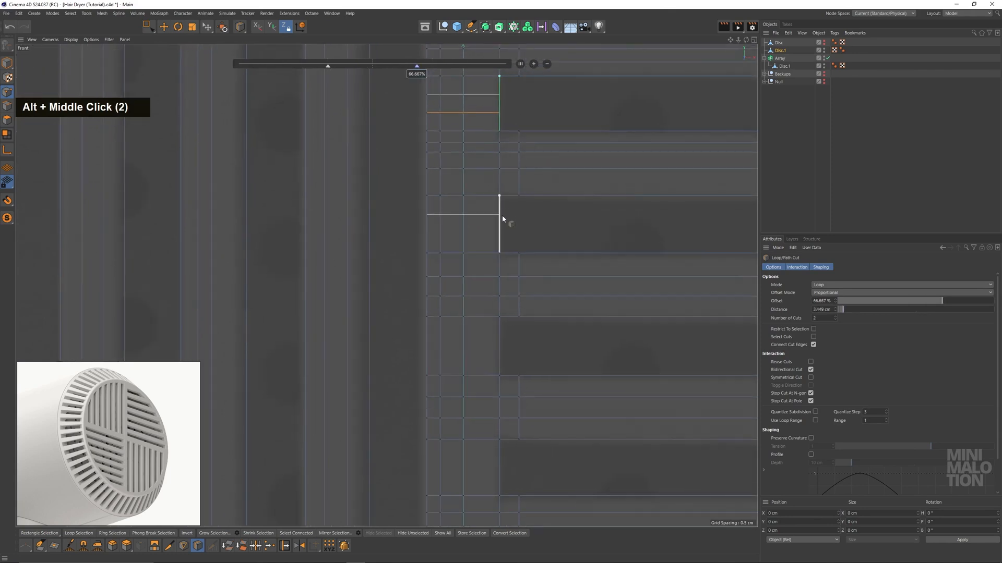
# Add two evenly spaced loop cuts across the seam strip beside each of the horizontal slots below the topmost one
pyautogui.click(501, 216)
pyautogui.click(534, 65)
pyautogui.keyDown('alt'); pyautogui.moveTo(513, 278); pyautogui.dragTo(495, 165, button='middle'); pyautogui.keyUp('alt')
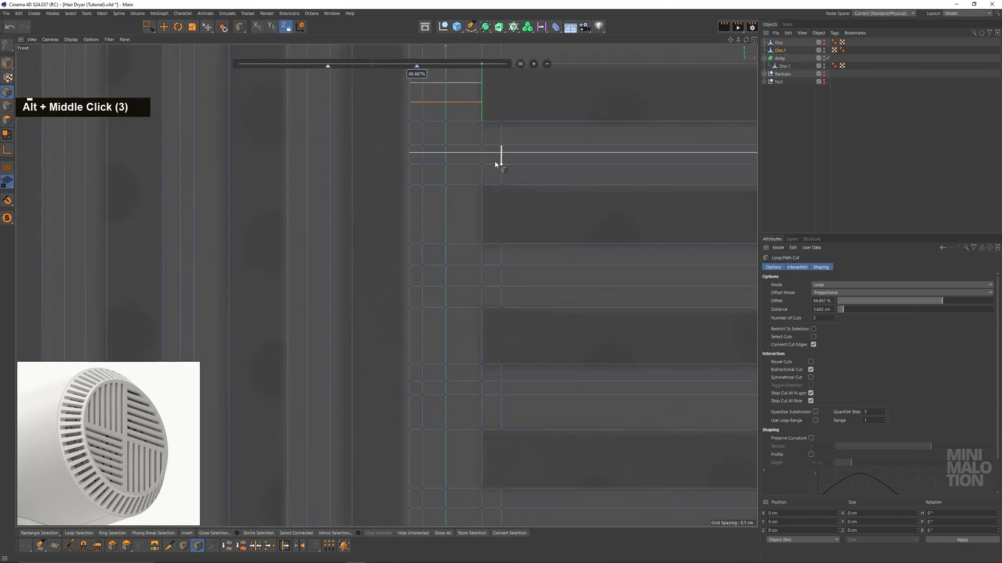
pyautogui.doubleClick(484, 208)
pyautogui.moveTo(528, 222)
pyautogui.keyDown('alt'); pyautogui.mouseDown(button='middle')
pyautogui.moveTo(521, 161)
pyautogui.moveTo(511, 215)
pyautogui.mouseUp(button='middle'); pyautogui.keyUp('alt')
pyautogui.click(468, 202)
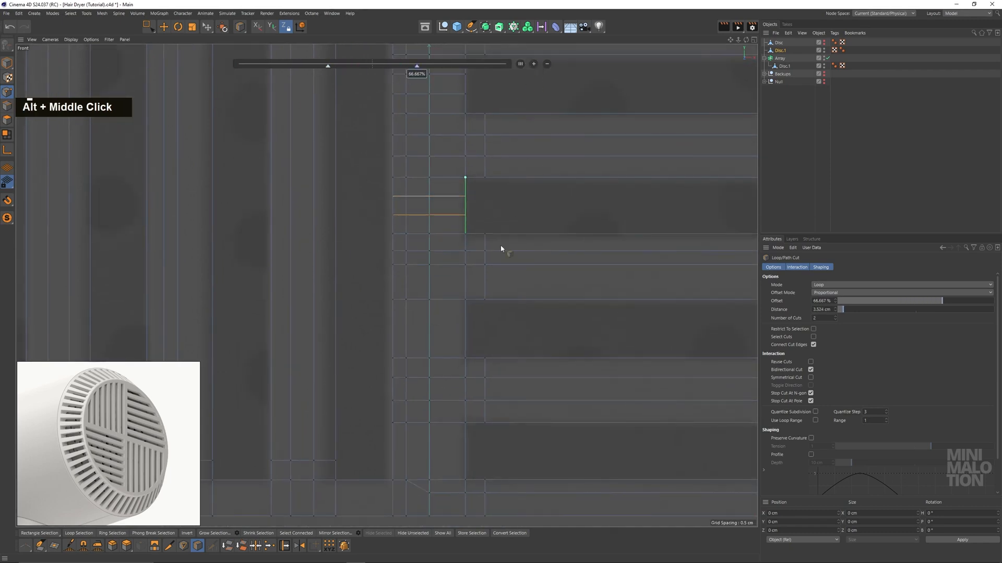
pyautogui.keyDown('alt'); pyautogui.moveTo(501, 249); pyautogui.dragTo(471, 197, button='middle'); pyautogui.keyUp('alt')
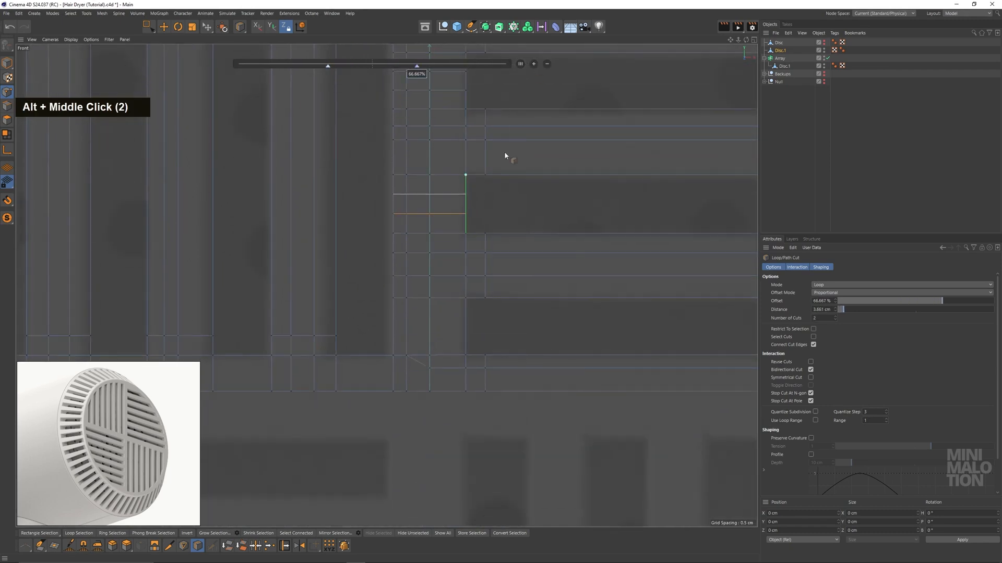
pyautogui.scroll(-2, 532, 263)
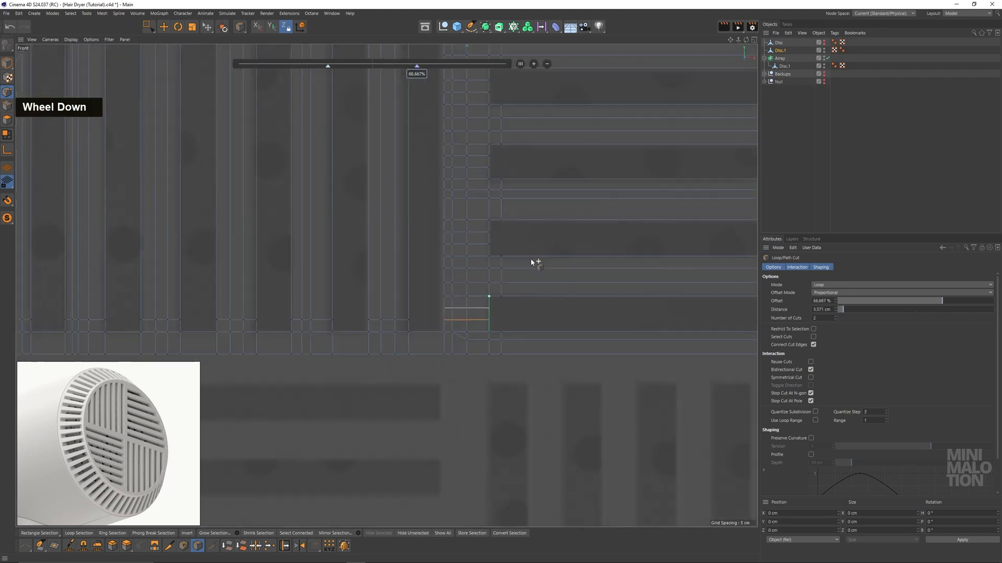
pyautogui.click(156, 29)
# Duplicate the half-grille object Disc.1 as a whole object
pyautogui.scroll(-2, 504, 292)
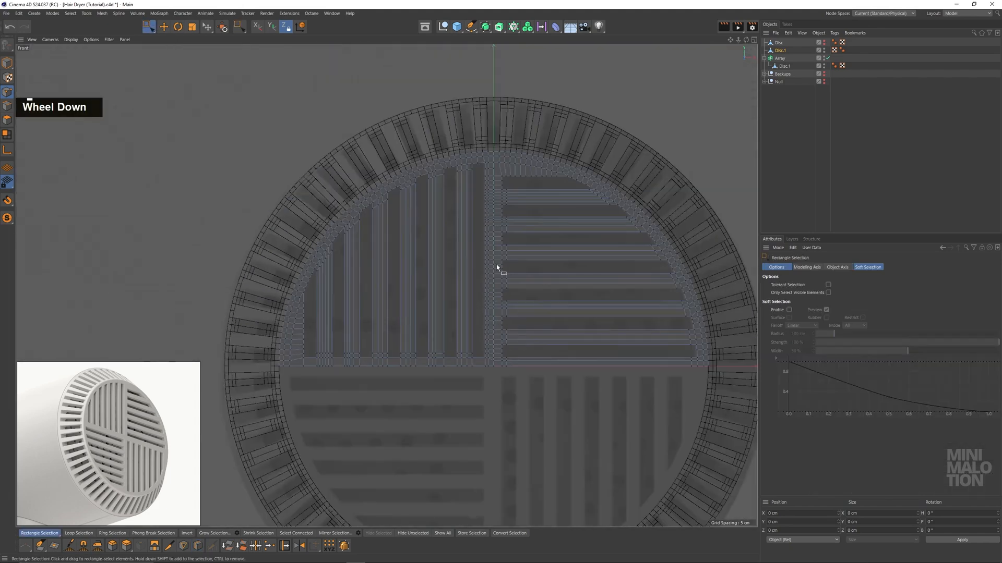
pyautogui.scroll(2, 509, 269)
pyautogui.keyDown('alt'); pyautogui.scroll(1, 511, 292); pyautogui.keyUp('alt')
pyautogui.moveTo(518, 342)
pyautogui.keyDown('alt'); pyautogui.mouseDown(button='middle')
pyautogui.moveTo(506, 350)
pyautogui.moveTo(505, 339)
pyautogui.mouseUp(button='middle'); pyautogui.keyUp('alt')
pyautogui.scroll(-1, 505, 349)
pyautogui.scroll(-2, 505, 339)
pyautogui.click(9, 64)
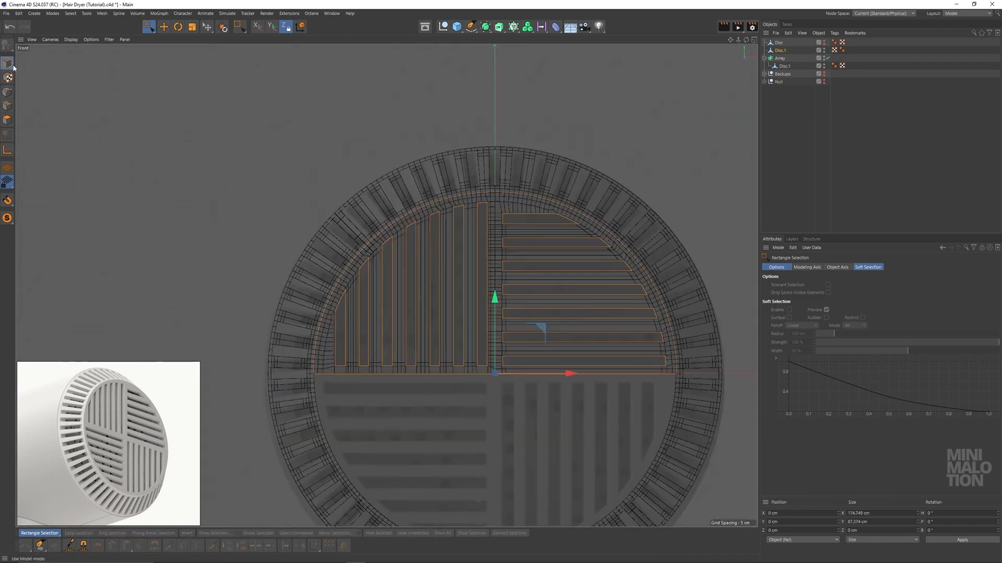
pyautogui.keyDown('alt'); pyautogui.moveTo(423, 264); pyautogui.dragTo(403, 184, button='middle'); pyautogui.keyUp('alt')
pyautogui.keyDown('alt'); pyautogui.scroll(1, 428, 230); pyautogui.keyUp('alt')
pyautogui.keyDown('ctrl'); pyautogui.moveTo(779, 51); pyautogui.dragTo(779, 56); pyautogui.keyUp('ctrl')
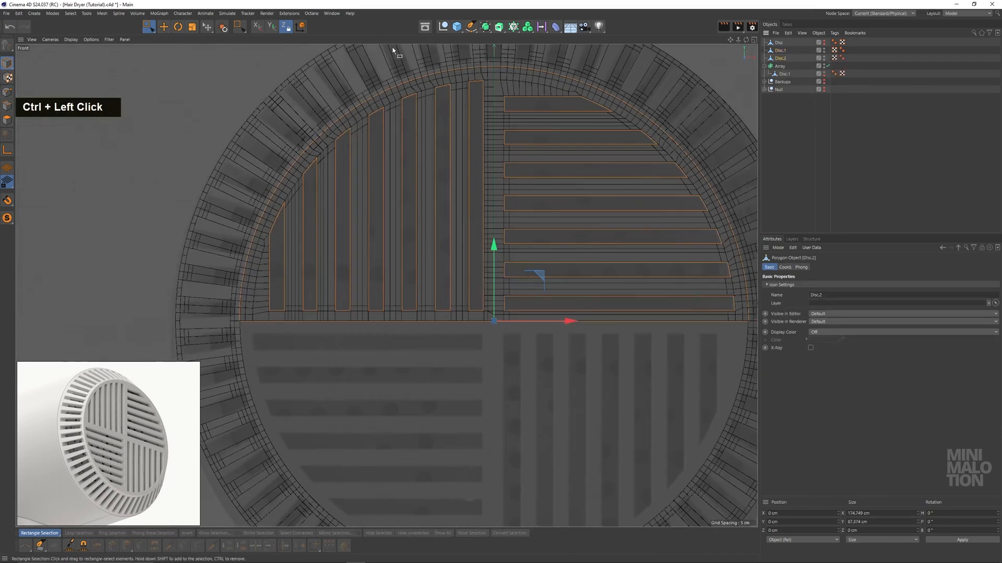
# Rotate the duplicated half grille by half a turn so it fills the lower half of the circle
pyautogui.click(182, 27)
pyautogui.keyDown('alt'); pyautogui.moveTo(494, 296); pyautogui.dragTo(469, 261, button='middle'); pyautogui.keyUp('alt')
pyautogui.moveTo(447, 252); pyautogui.dragTo(498, 322)
pyautogui.click(150, 31)
# Merge the original and rotated half-grille objects into a single polygon object with Connect Objects + Delete
pyautogui.keyDown('alt'); pyautogui.moveTo(625, 140); pyautogui.dragTo(573, 116, button='middle'); pyautogui.keyUp('alt')
pyautogui.click(724, 133)
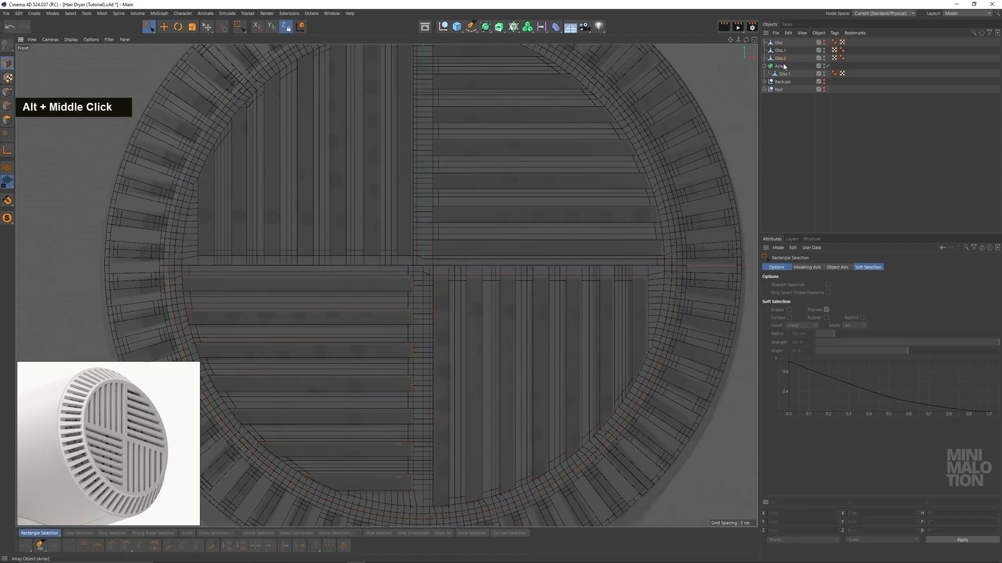
pyautogui.rightClick(781, 52)
pyautogui.click(831, 290)
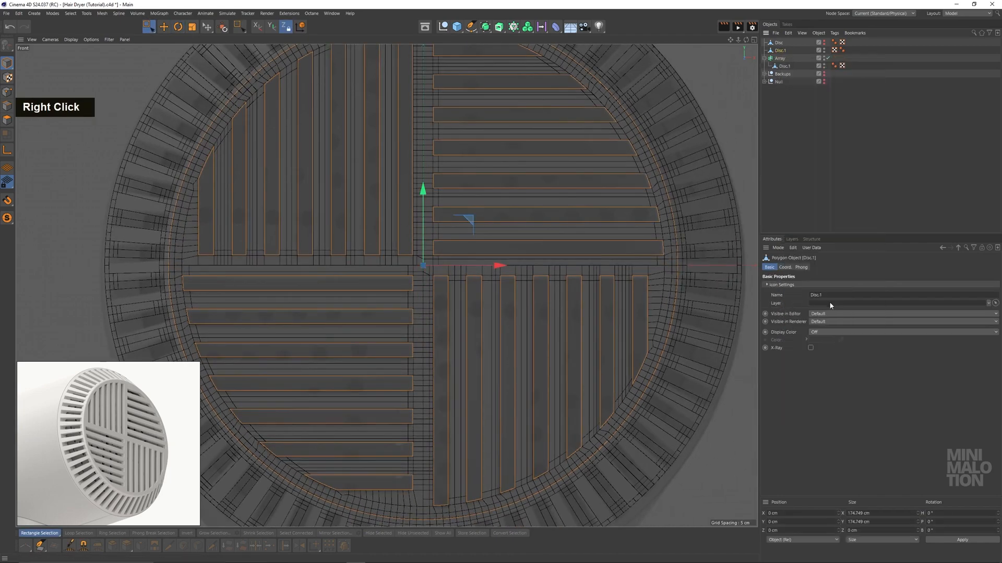
# Examine the horizontal seam and centre of the merged grille for edges that do not meet across the halves
pyautogui.scroll(3, 460, 247)
pyautogui.scroll(2, 460, 245)
pyautogui.keyDown('alt'); pyautogui.scroll(-1, 444, 256); pyautogui.keyUp('alt')
pyautogui.keyDown('alt'); pyautogui.moveTo(416, 255); pyautogui.dragTo(500, 236, button='middle'); pyautogui.keyUp('alt')
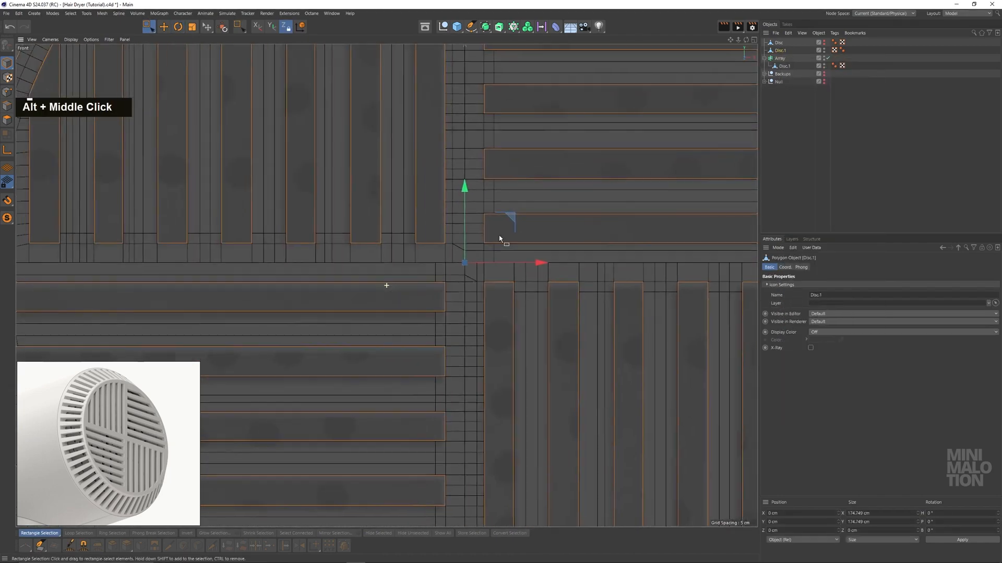
pyautogui.scroll(-2, 499, 239)
pyautogui.keyDown('alt'); pyautogui.moveTo(583, 256); pyautogui.dragTo(447, 240, button='middle'); pyautogui.keyUp('alt')
pyautogui.scroll(-3, 224, 257)
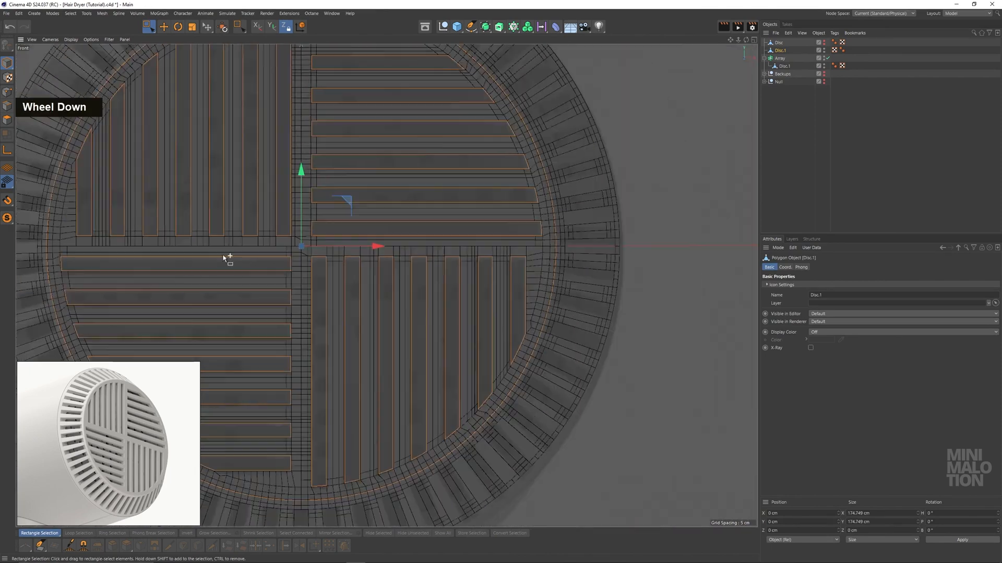
pyautogui.keyDown('alt'); pyautogui.moveTo(226, 249); pyautogui.dragTo(325, 229, button='middle'); pyautogui.keyUp('alt')
pyautogui.scroll(2, 389, 224)
pyautogui.scroll(-1, 390, 228)
# Line-cut an edge from the open seam point above the innermost lower vertical slot straight down to that slot's upper edge
pyautogui.click(252, 110)
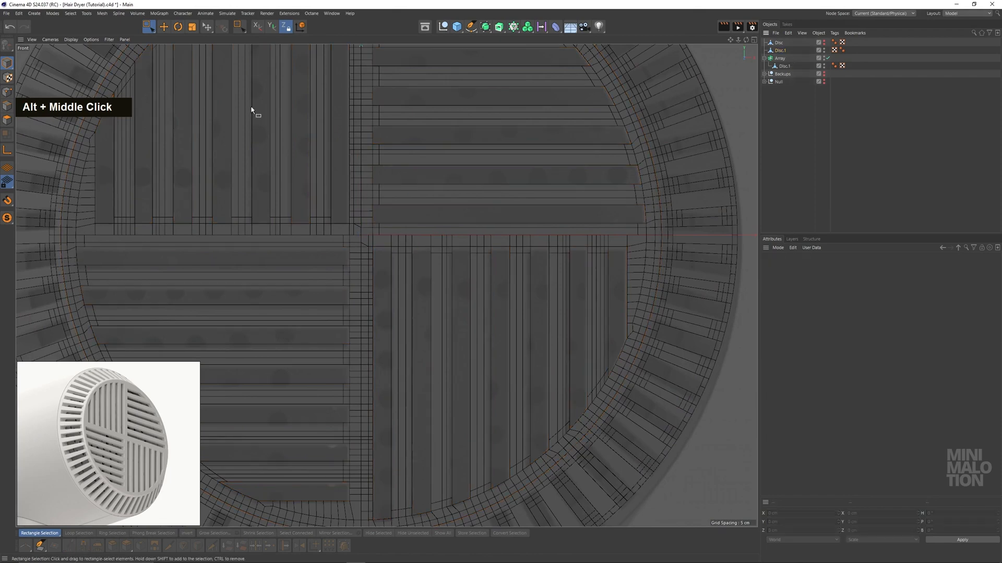
pyautogui.click(784, 66)
pyautogui.press('Return')
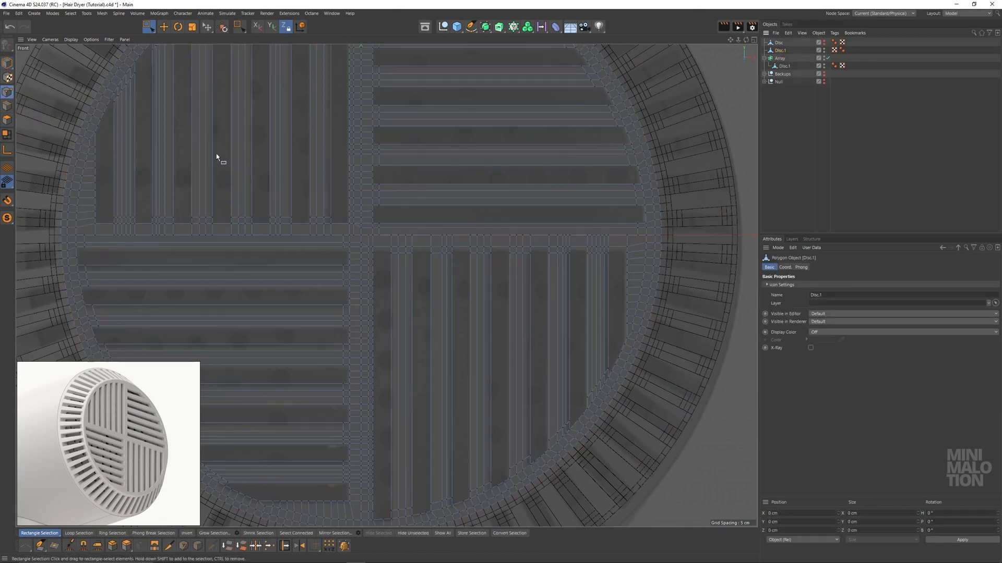
pyautogui.scroll(5, 398, 219)
pyautogui.rightClick(375, 204)
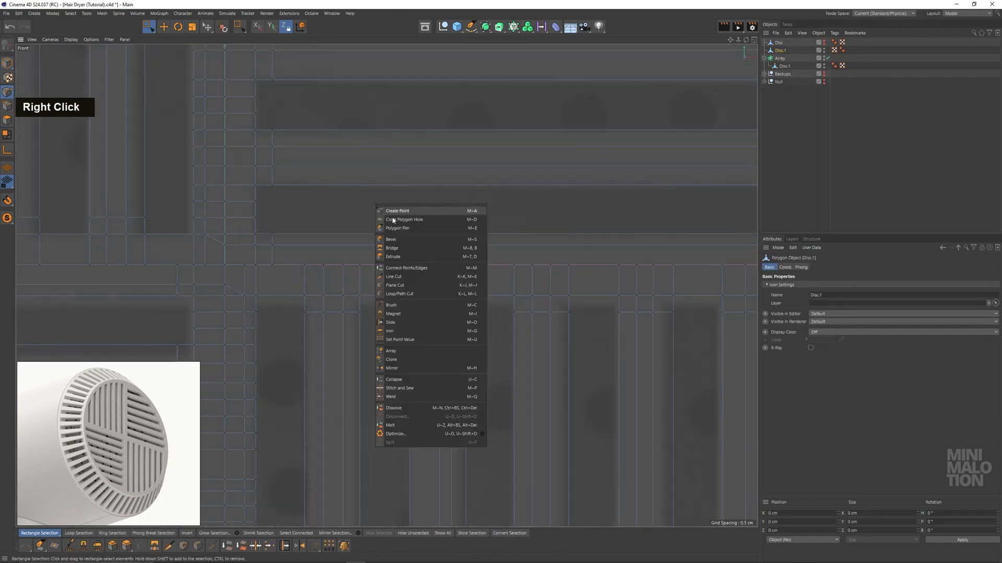
pyautogui.click(404, 280)
pyautogui.keyDown('alt'); pyautogui.moveTo(403, 280); pyautogui.dragTo(384, 314, button='middle'); pyautogui.keyUp('alt')
pyautogui.keyDown('alt'); pyautogui.scroll(2, 383, 275); pyautogui.keyUp('alt')
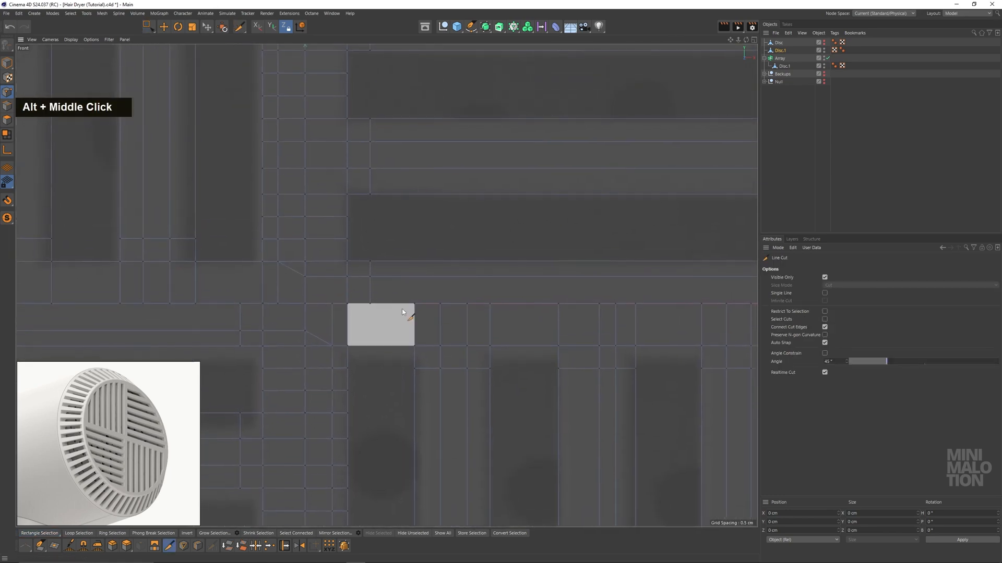
pyautogui.click(370, 304)
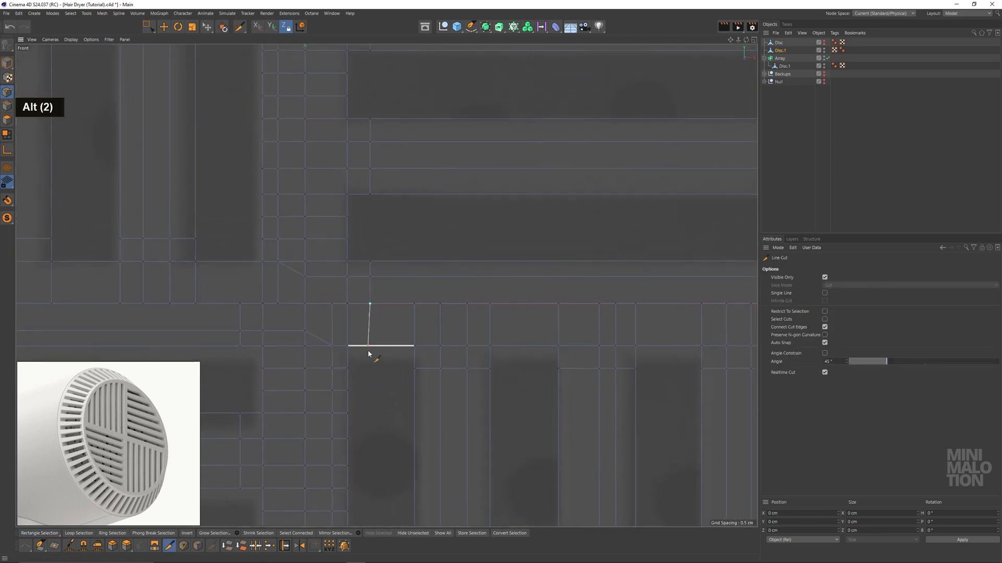
pyautogui.press('Escape')
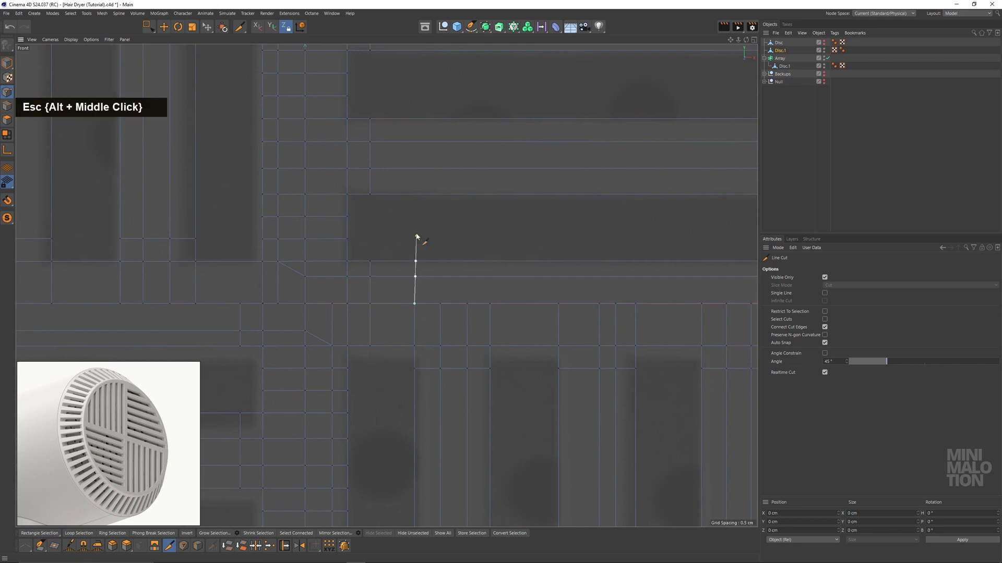
# Extend the first lower vertical bar's edges with line cuts up across the seam strip to the lowest horizontal slot
pyautogui.press('Escape')
pyautogui.click(440, 231)
pyautogui.press('Escape')
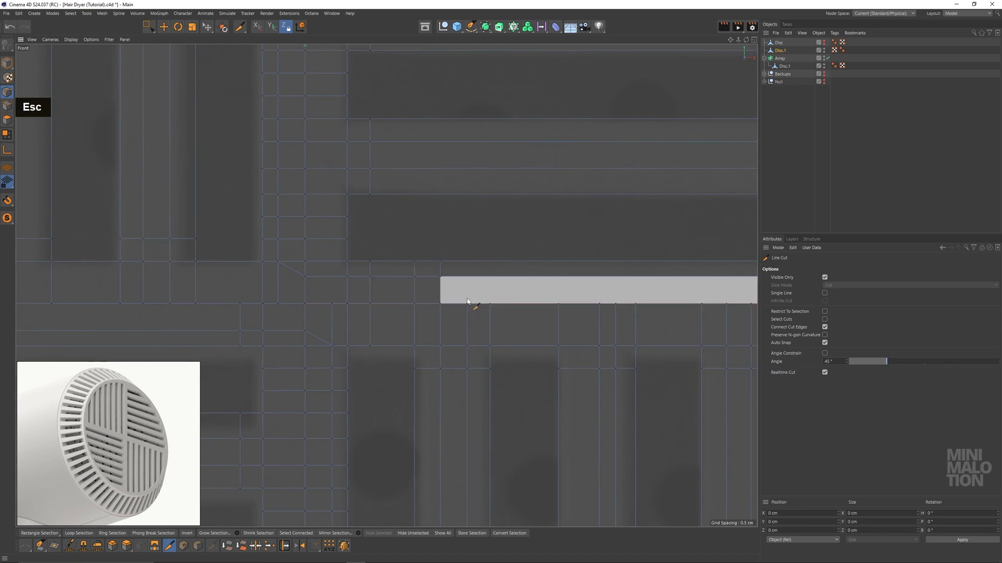
pyautogui.click(467, 304)
pyautogui.click(468, 238)
pyautogui.press('Escape')
pyautogui.click(489, 304)
pyautogui.press('Escape')
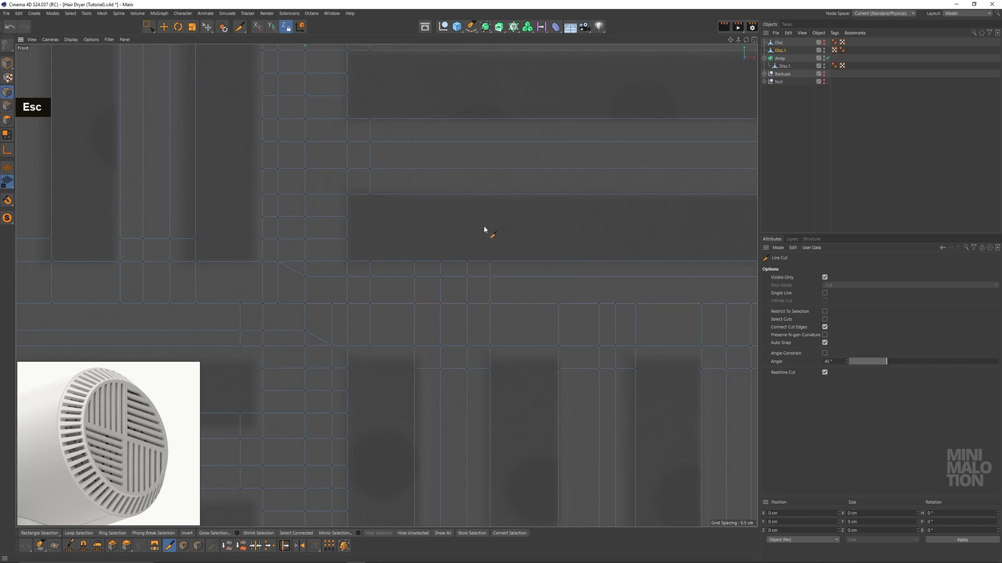
# Continue line-cutting the middle vertical bars' edges up across the seam strip to the lowest horizontal slot
pyautogui.keyDown('alt'); pyautogui.moveTo(559, 315); pyautogui.dragTo(470, 284, button='middle'); pyautogui.keyUp('alt')
pyautogui.hotkey('shift', 'Escape')
pyautogui.hotkey('shift', 'Escape')
pyautogui.hotkey('shift', 'Escape')
pyautogui.keyDown('alt'); pyautogui.moveTo(549, 277); pyautogui.dragTo(273, 258, button='middle'); pyautogui.keyUp('alt')
pyautogui.click(384, 255)
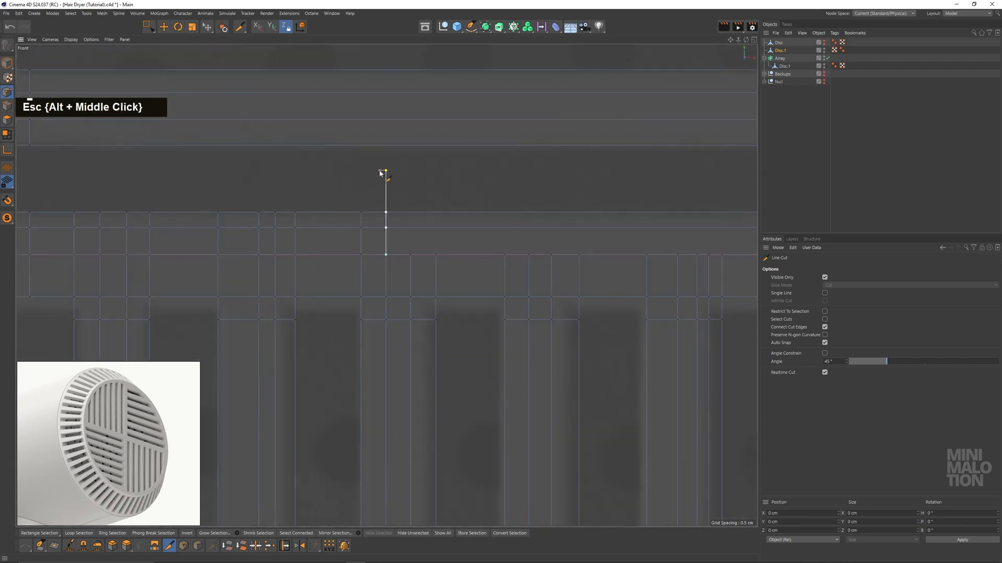
pyautogui.press('Escape')
pyautogui.keyDown('alt'); pyautogui.moveTo(501, 258); pyautogui.dragTo(288, 230, button='middle'); pyautogui.keyUp('alt')
pyautogui.click(290, 269)
pyautogui.press('Escape')
pyautogui.press('Escape')
# Line-cut the outermost vertical bar's edges and the last slot's outer edge up across the seam strip to the lowest horizontal slot
pyautogui.click(458, 226)
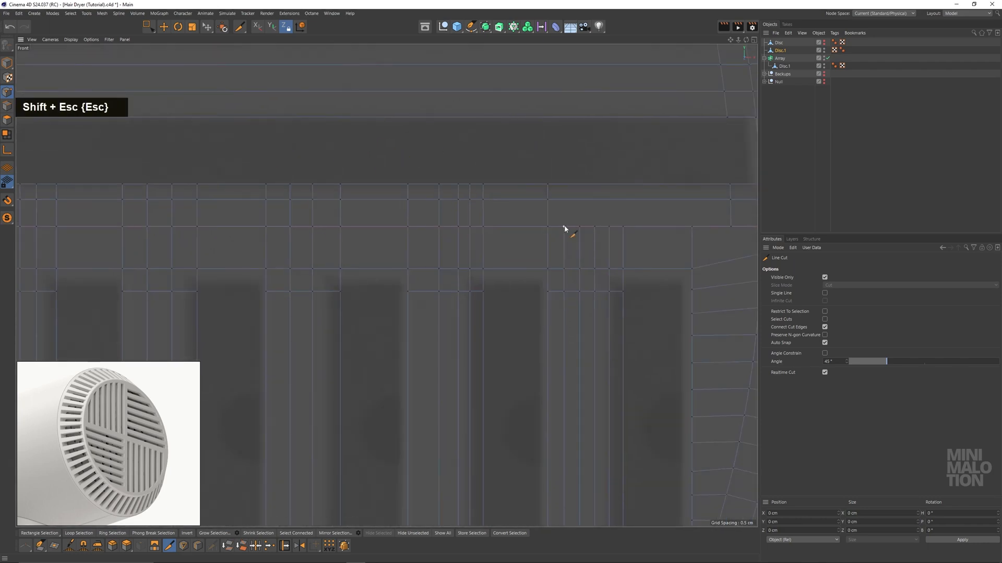
pyautogui.click(579, 184)
pyautogui.press('Escape')
pyautogui.click(595, 226)
pyautogui.click(595, 185)
pyautogui.press('Escape')
pyautogui.click(609, 227)
pyautogui.click(609, 184)
pyautogui.press('Escape')
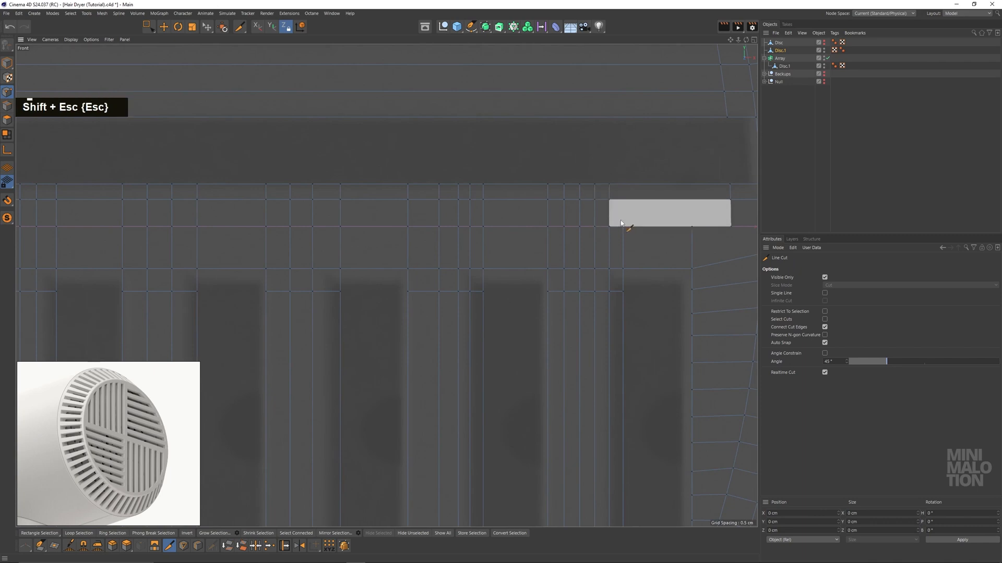
pyautogui.click(623, 227)
pyautogui.click(621, 152)
pyautogui.press('Escape')
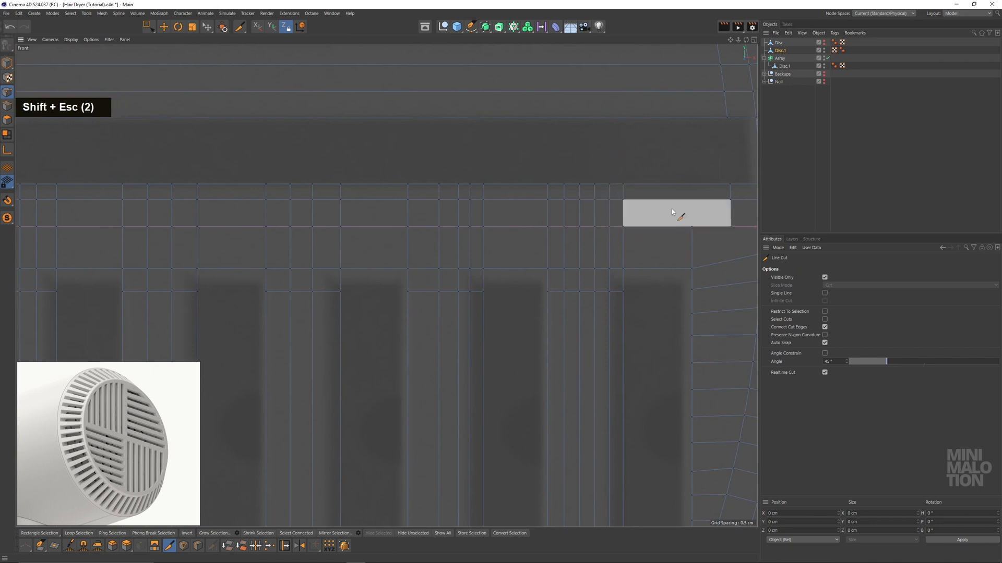
pyautogui.click(692, 227)
pyautogui.keyDown('shift'); pyautogui.click(684, 152); pyautogui.keyUp('shift')
pyautogui.hotkey('shift', 'Escape')
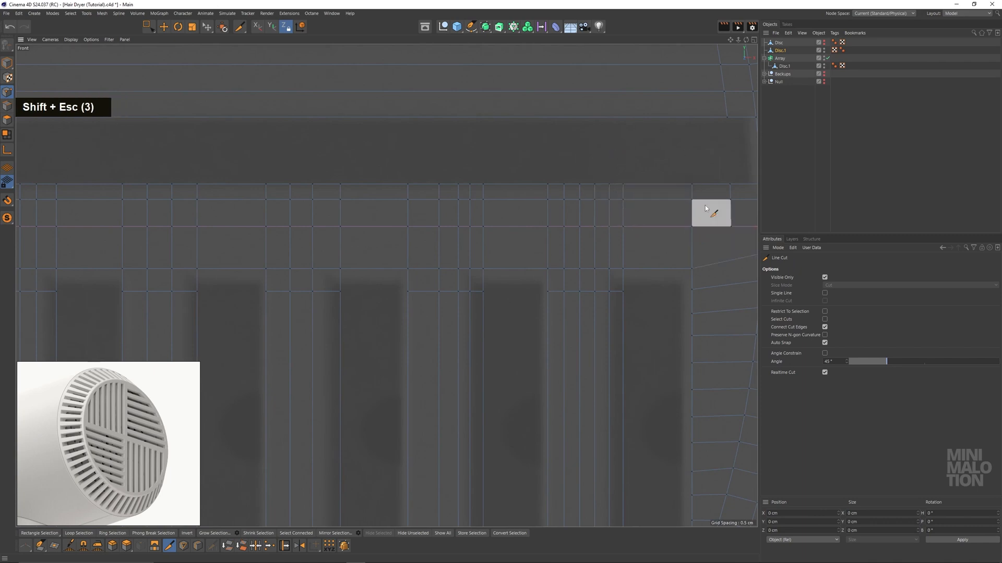
# Weld the seam point near the rim onto the neighbouring point in line with the last vertical slot's outer edge
pyautogui.keyDown('alt'); pyautogui.moveTo(694, 200); pyautogui.dragTo(500, 153, button='middle'); pyautogui.keyUp('alt')
pyautogui.scroll(2, 541, 191)
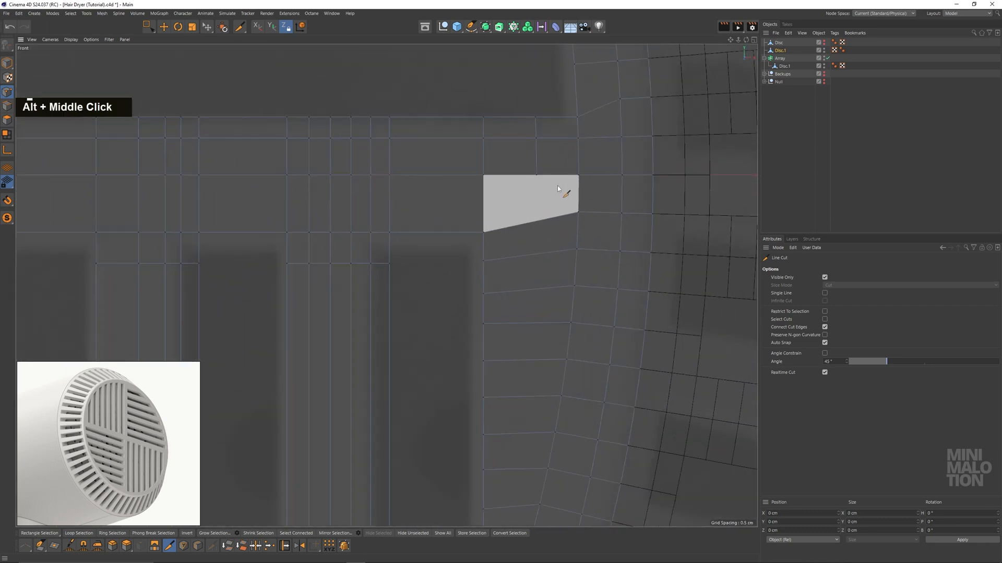
pyautogui.keyDown('alt'); pyautogui.moveTo(557, 185); pyautogui.dragTo(574, 223, button='middle'); pyautogui.keyUp('alt')
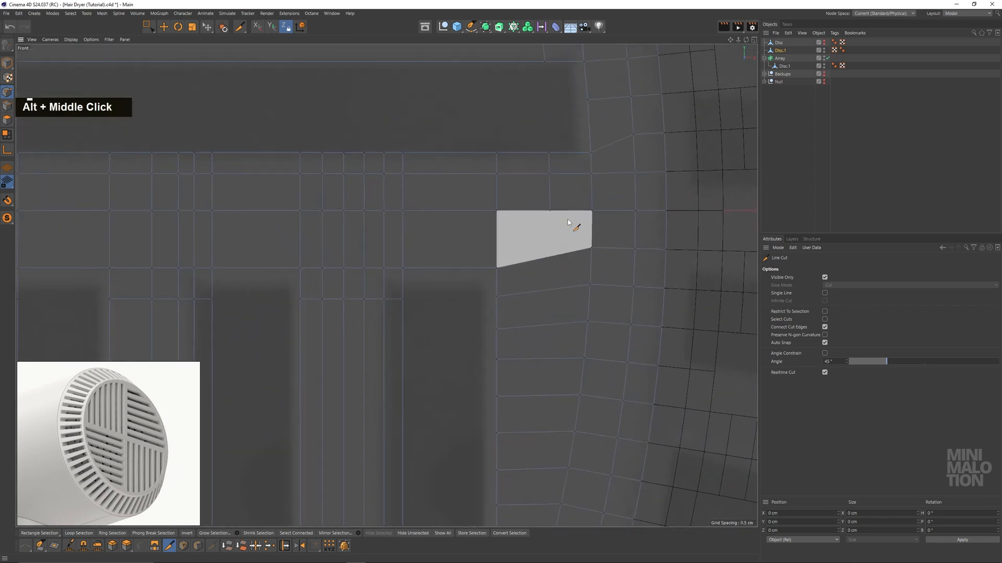
pyautogui.click(150, 26)
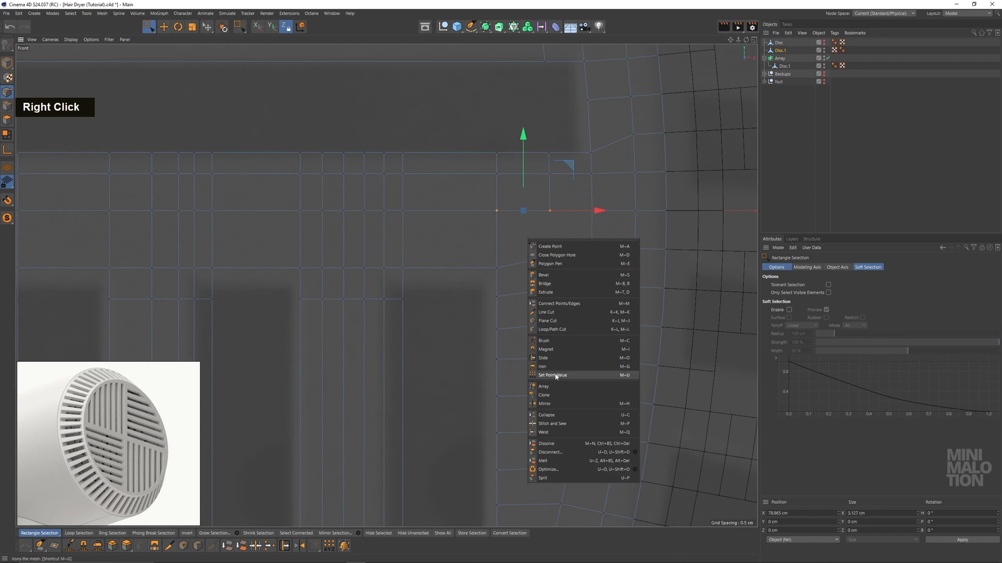
pyautogui.click(548, 432)
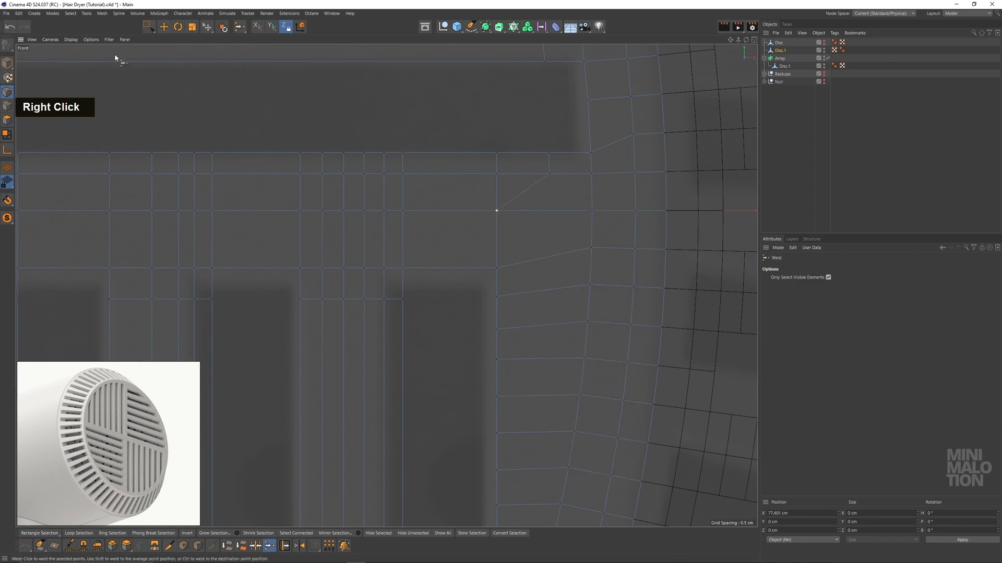
pyautogui.doubleClick(151, 29)
# Examine the reconnected seam between the lowest horizontal slot and the vertical slots, from the rim to the centre
pyautogui.scroll(-2, 463, 168)
pyautogui.keyDown('alt'); pyautogui.moveTo(465, 180); pyautogui.dragTo(504, 202, button='middle'); pyautogui.keyUp('alt')
pyautogui.scroll(2, 555, 179)
pyautogui.keyDown('alt'); pyautogui.moveTo(555, 179); pyautogui.dragTo(543, 235, button='middle'); pyautogui.keyUp('alt')
pyautogui.scroll(-2, 483, 261)
pyautogui.scroll(2, 494, 246)
pyautogui.scroll(-2, 490, 271)
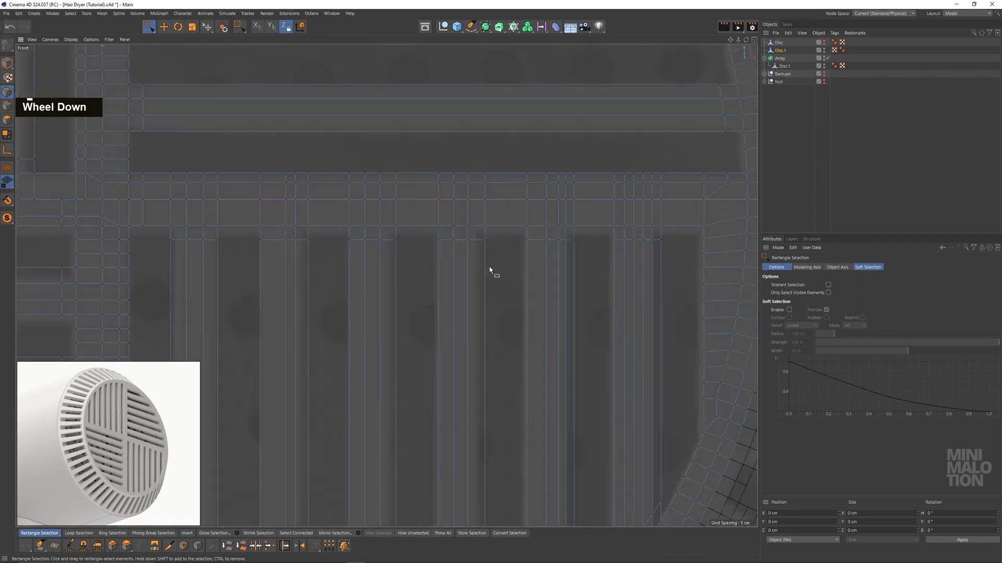
pyautogui.keyDown('alt'); pyautogui.moveTo(490, 271); pyautogui.dragTo(512, 263, button='middle'); pyautogui.keyUp('alt')
pyautogui.scroll(-1, 512, 262)
# Select all points of the merged grille and run Optimize to weld the seam
pyautogui.keyDown('alt'); pyautogui.rightClick(495, 265); pyautogui.keyUp('alt')
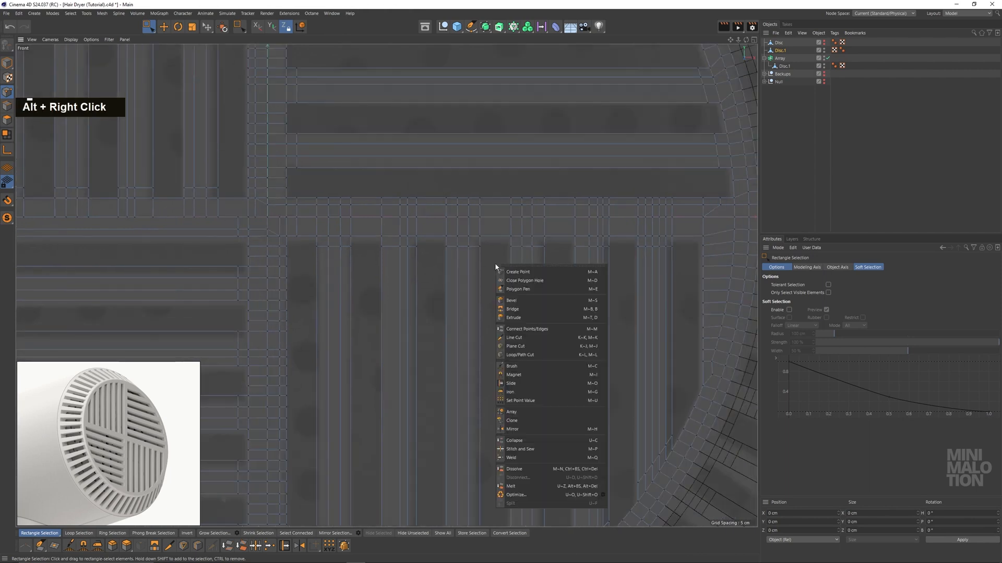
pyautogui.click(519, 355)
pyautogui.scroll(4, 481, 249)
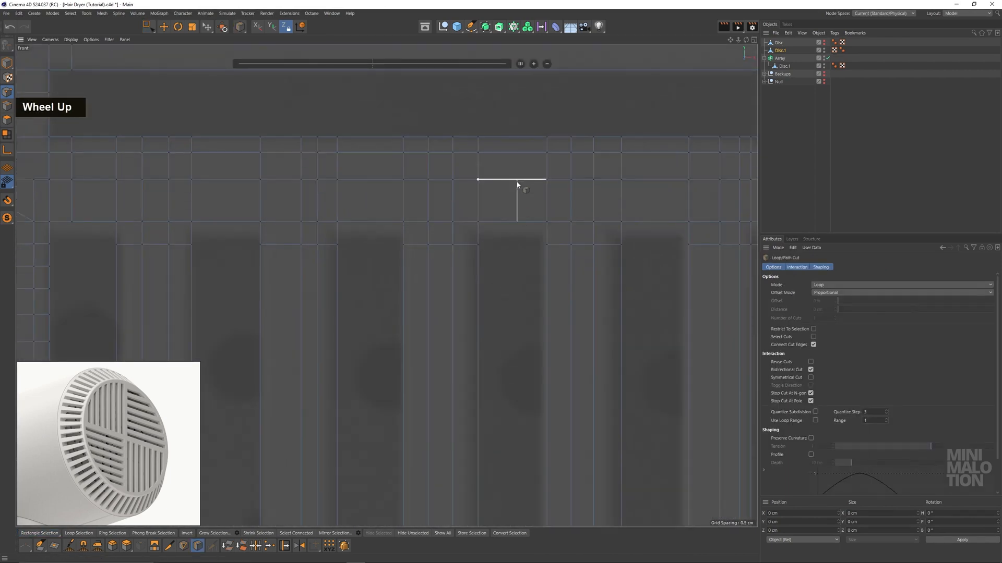
pyautogui.hotkey('ctrl', 'a')
pyautogui.rightClick(533, 152)
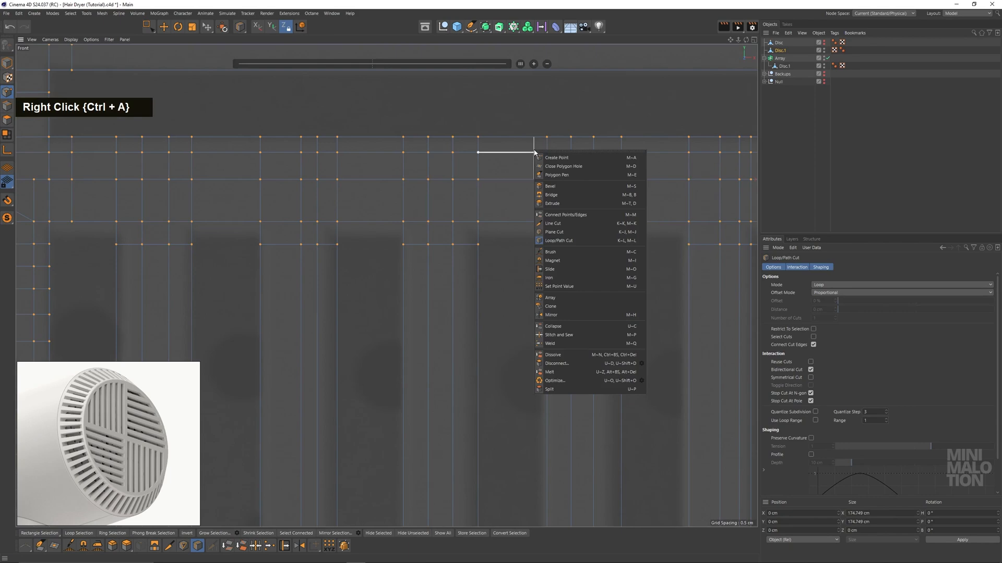
pyautogui.click(566, 381)
pyautogui.click(148, 30)
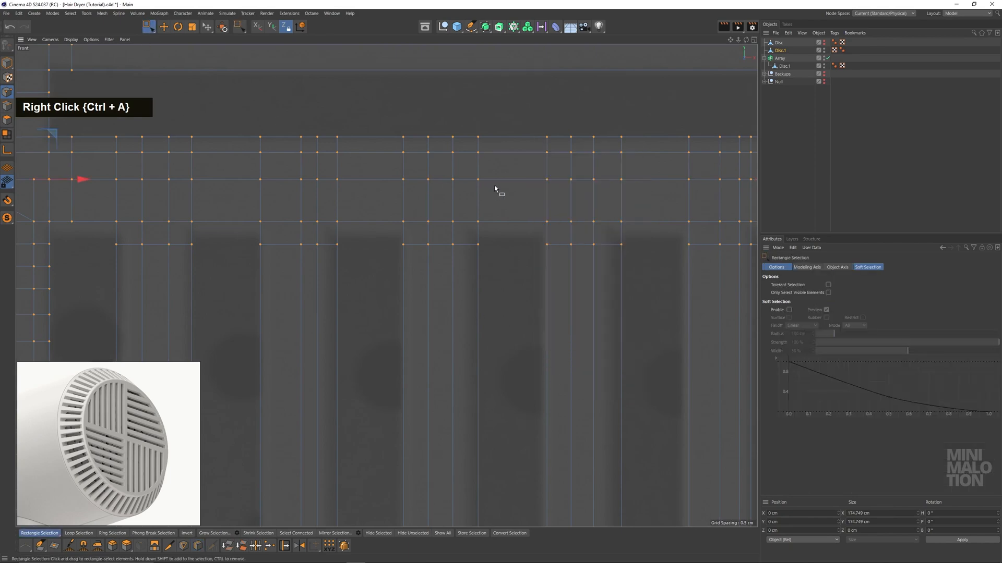
pyautogui.scroll(-5, 280, 214)
pyautogui.keyDown('alt'); pyautogui.moveTo(280, 215); pyautogui.dragTo(402, 214, button='middle'); pyautogui.keyUp('alt')
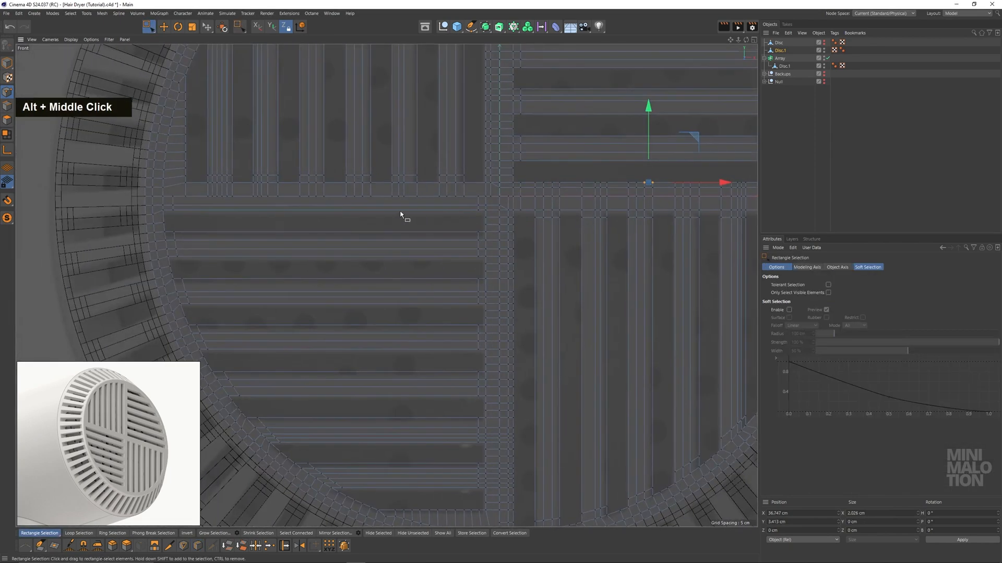
pyautogui.scroll(3, 459, 217)
pyautogui.rightClick(463, 218)
pyautogui.click(498, 297)
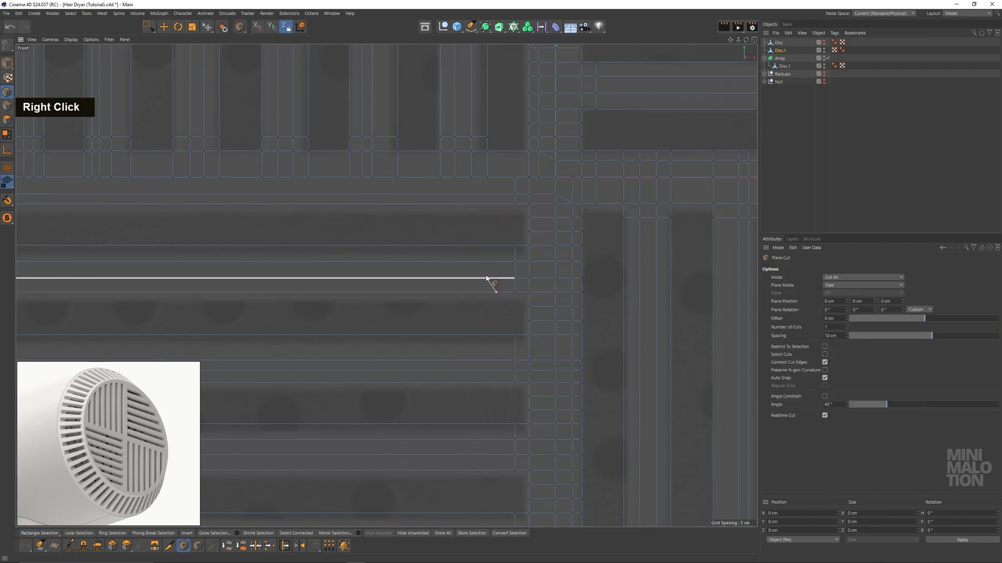
pyautogui.hotkey('ctrl', 'z')
# Line-cut the edges of the upper-left quadrant's vertical bar nearest the centre down across the seam strip to the topmost horizontal slot
pyautogui.rightClick(469, 215)
pyautogui.click(492, 287)
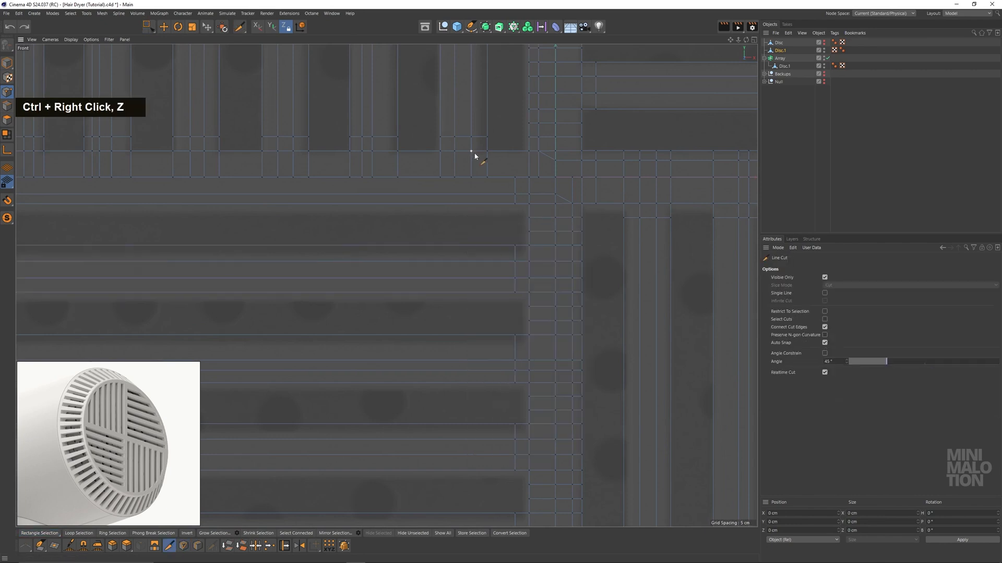
pyautogui.click(487, 177)
pyautogui.press('Escape')
pyautogui.click(475, 177)
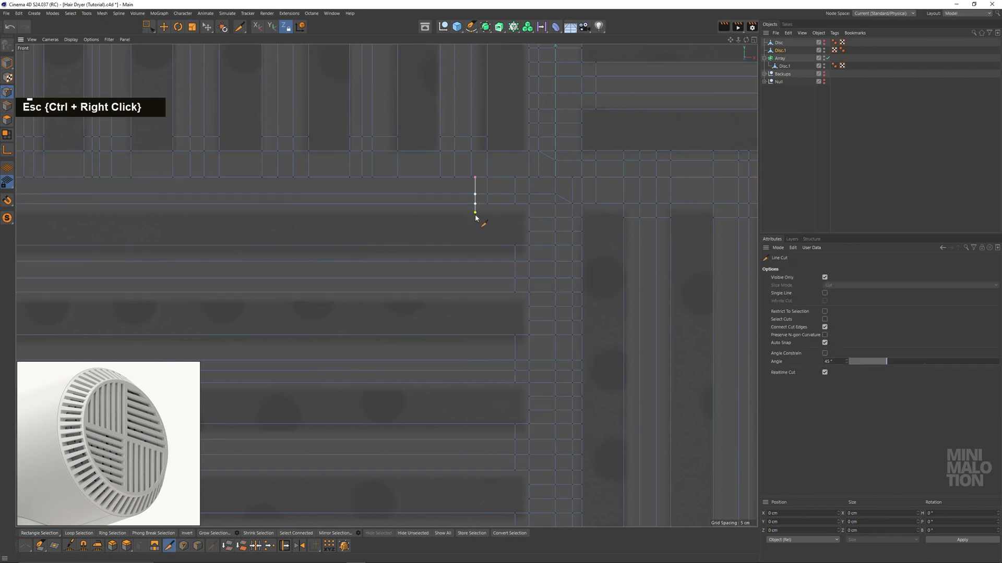
pyautogui.hotkey('ctrl', 'z')
pyautogui.click(471, 178)
pyautogui.click(471, 234)
pyautogui.press('Escape')
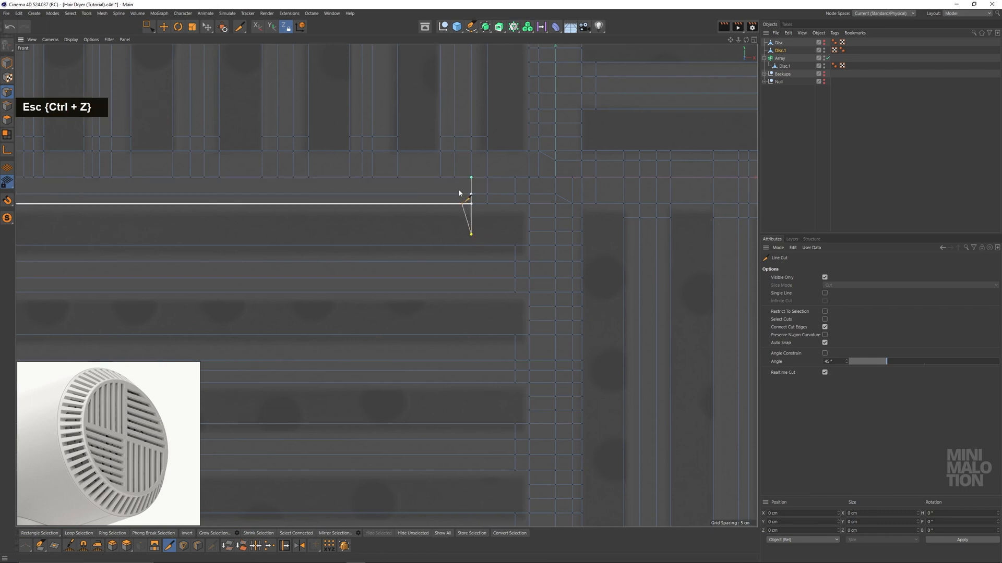
pyautogui.click(455, 177)
pyautogui.press('Escape')
pyautogui.click(440, 178)
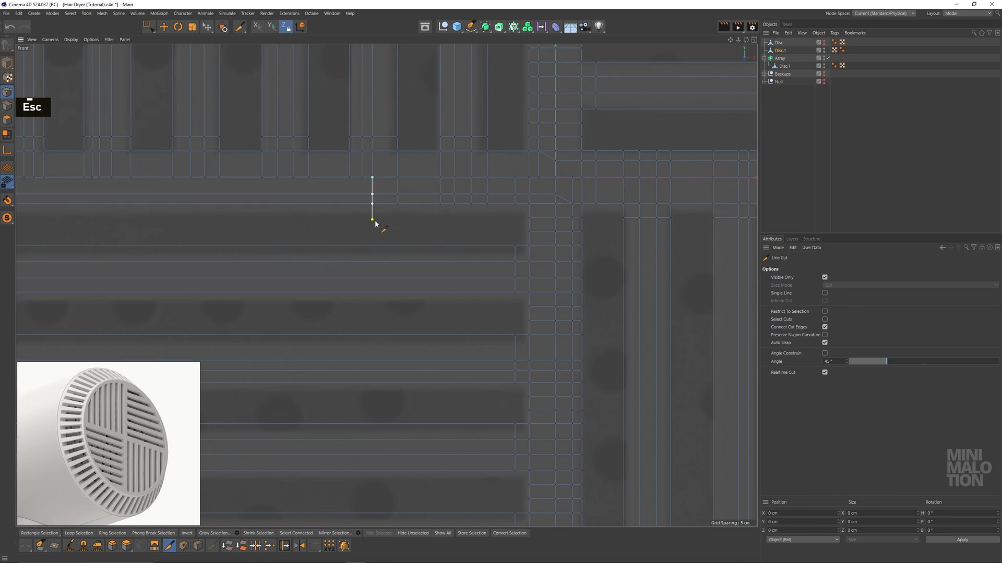
# Continue the line cuts across the seam strip for the second and third vertical bars from the centre
pyautogui.press('Escape')
pyautogui.click(362, 177)
pyautogui.click(309, 177)
pyautogui.press('Escape')
pyautogui.click(278, 177)
pyautogui.press('Escape')
pyautogui.click(261, 177)
# Line-cut the remaining vertical bars' edges and the outermost slot's outer edge down across the seam strip to the horizontal slot
pyautogui.keyDown('alt'); pyautogui.moveTo(252, 218); pyautogui.dragTo(339, 279, button='middle'); pyautogui.keyUp('alt')
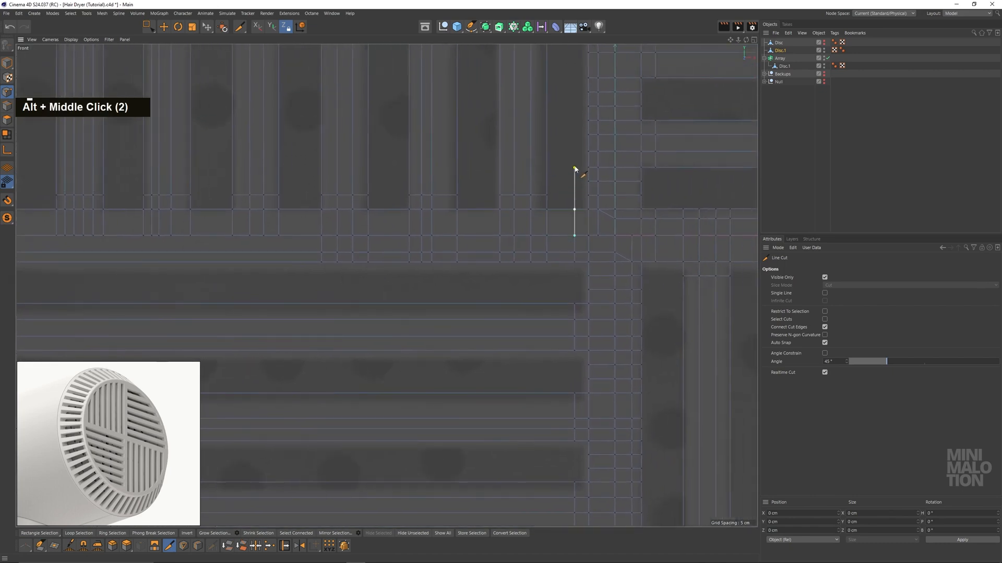
pyautogui.press('Escape')
pyautogui.keyDown('alt'); pyautogui.moveTo(286, 251); pyautogui.dragTo(425, 240, button='middle'); pyautogui.keyUp('alt')
pyautogui.press('Escape')
pyautogui.hotkey('shift', 'Escape')
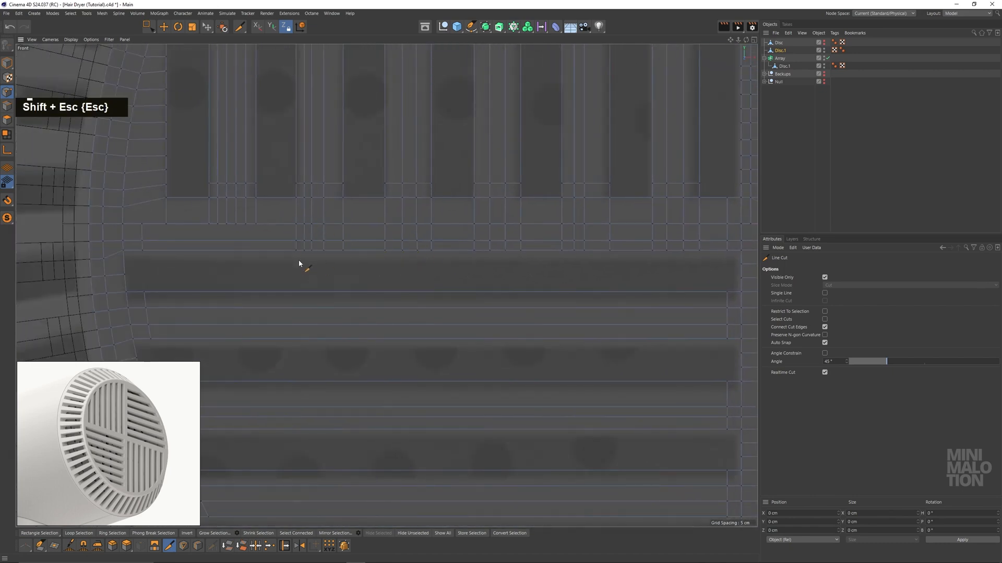
pyautogui.press('Escape')
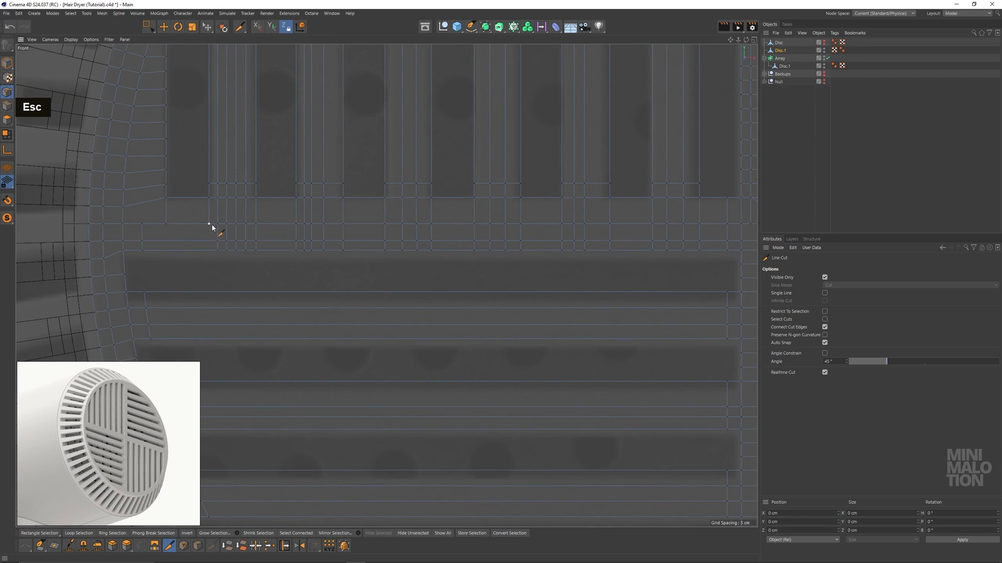
pyautogui.click(167, 227)
pyautogui.scroll(2, 160, 228)
pyautogui.keyDown('alt'); pyautogui.moveTo(161, 229); pyautogui.dragTo(342, 231, button='middle'); pyautogui.keyUp('alt')
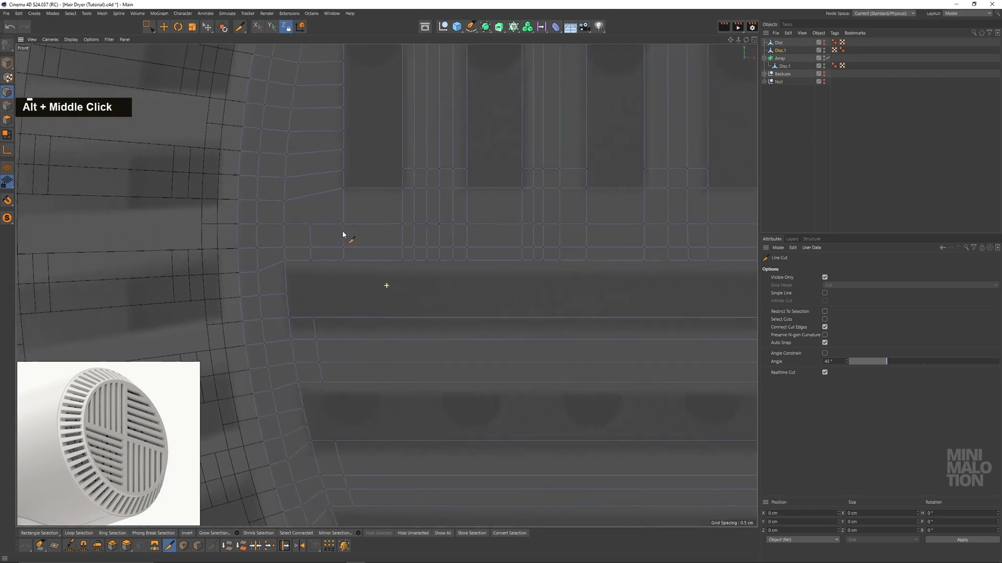
# Weld the left seam point near the rim onto the neighbouring point in line with the outermost vertical slot's outer edge
pyautogui.scroll(2, 336, 234)
pyautogui.click(147, 26)
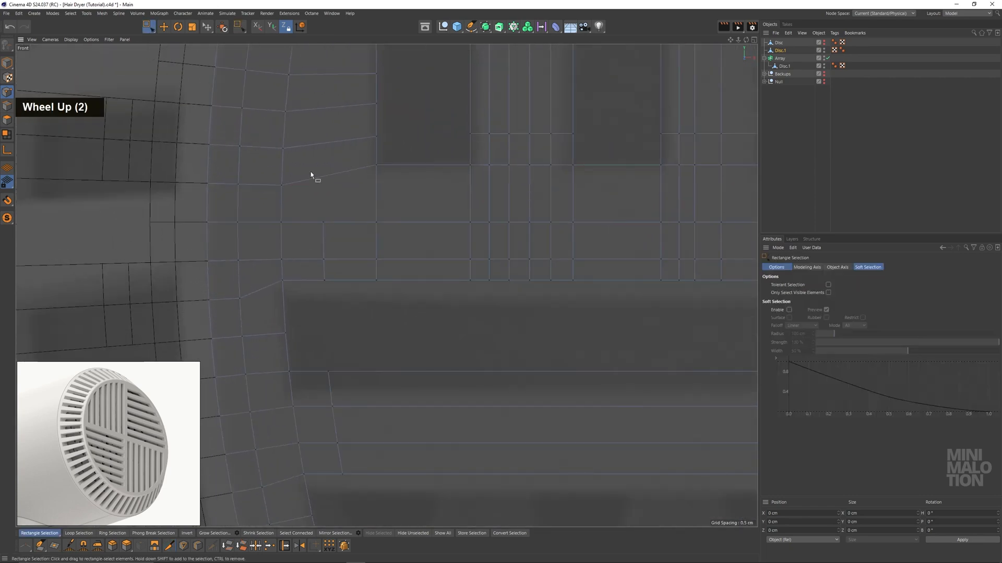
pyautogui.rightClick(398, 235)
pyautogui.click(431, 429)
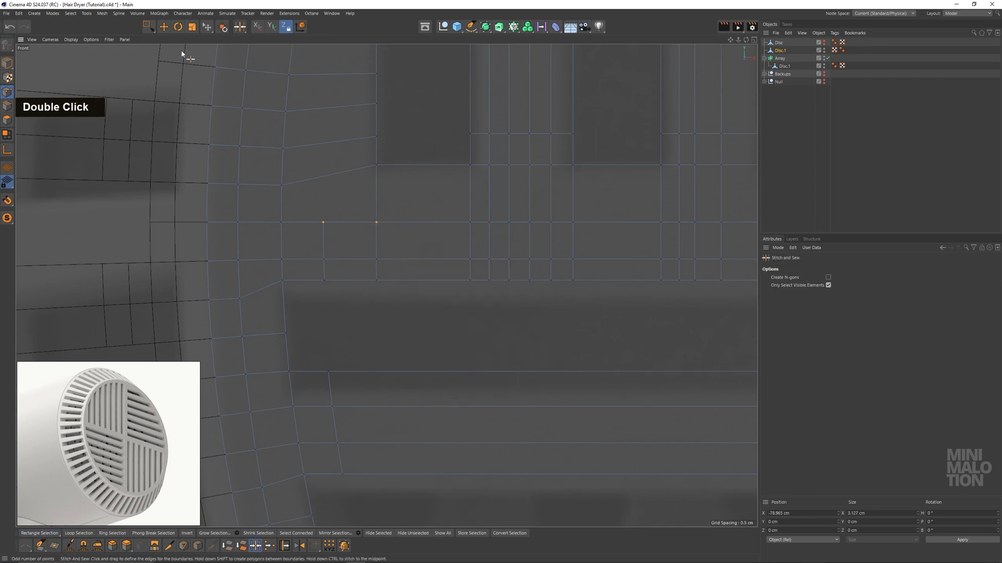
pyautogui.press('space')
pyautogui.rightClick(394, 246)
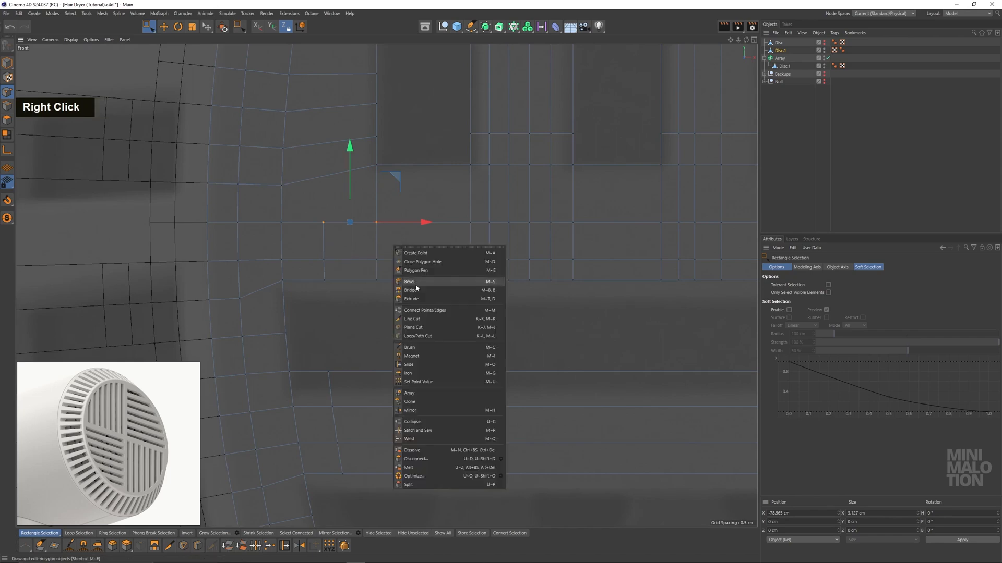
pyautogui.click(426, 440)
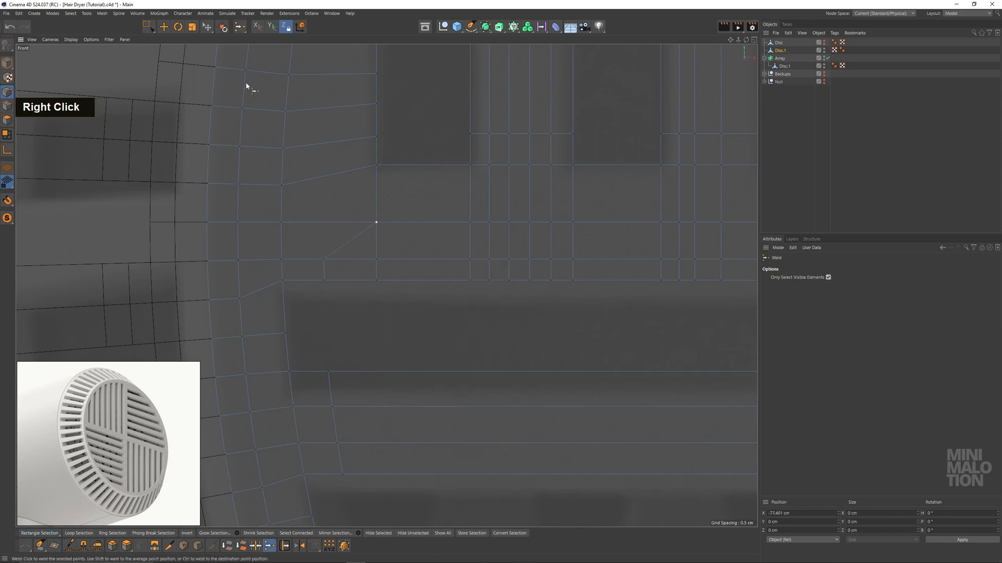
pyautogui.click(147, 26)
# Examine the grille's reconnected left seam from the rim to the centre in the front view
pyautogui.middleClick(373, 244)
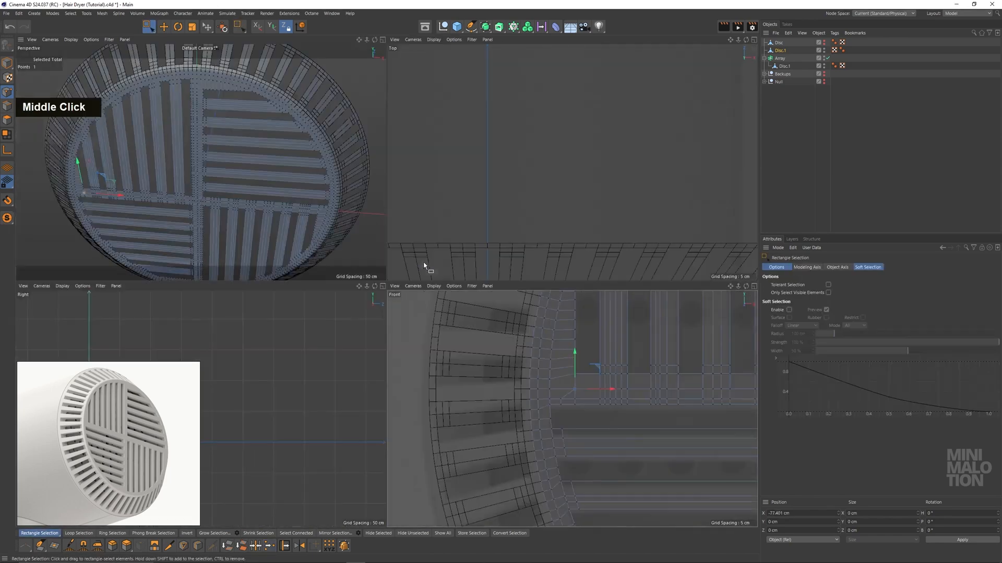
pyautogui.middleClick(596, 362)
pyautogui.middleClick(537, 335)
pyautogui.middleClick(561, 334)
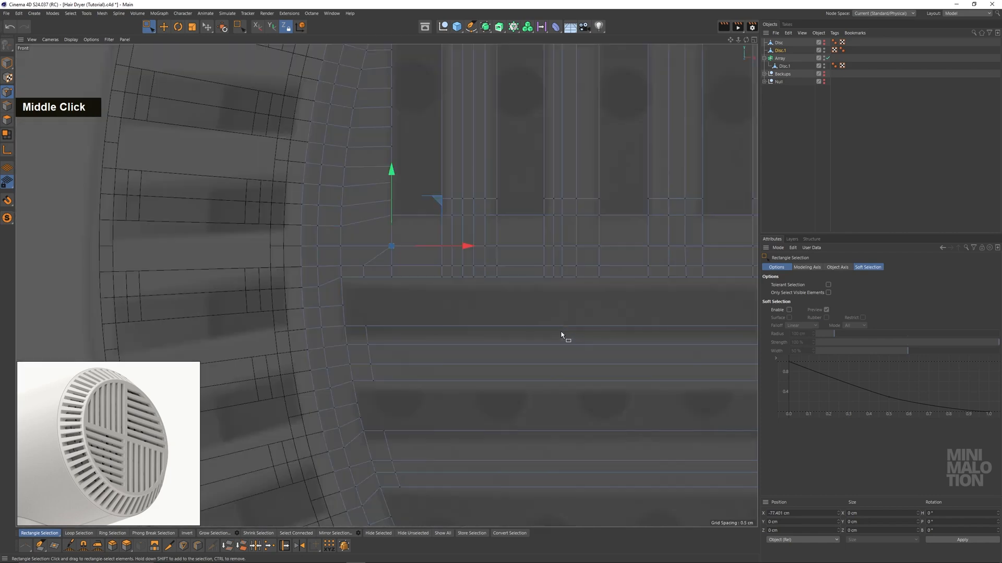
pyautogui.scroll(-5, 606, 326)
pyautogui.keyDown('alt'); pyautogui.moveTo(619, 335); pyautogui.dragTo(408, 264, button='middle'); pyautogui.keyUp('alt')
pyautogui.scroll(8, 543, 273)
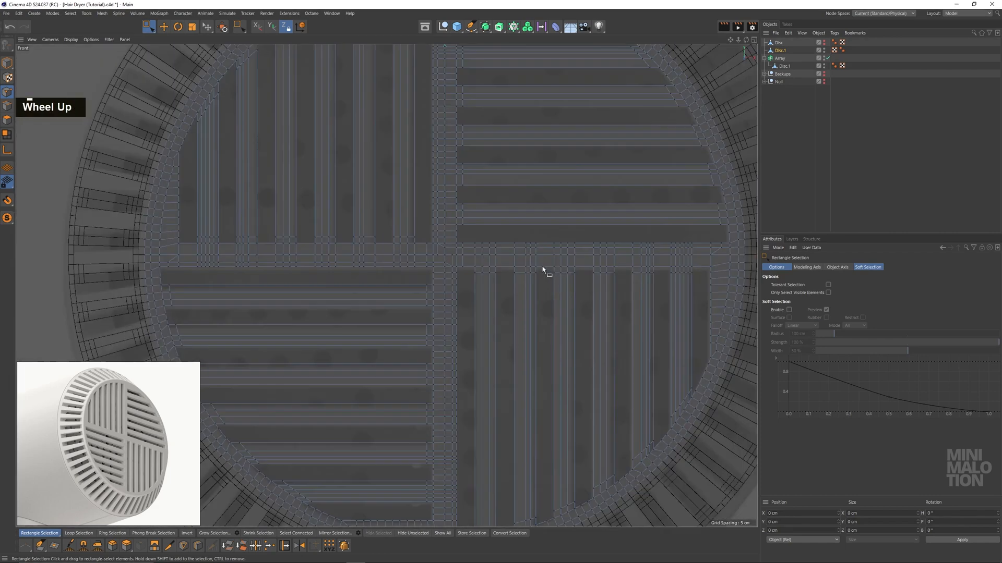
pyautogui.scroll(-5, 464, 313)
pyautogui.keyDown('alt'); pyautogui.moveTo(465, 329); pyautogui.dragTo(517, 273, button='middle'); pyautogui.keyUp('alt')
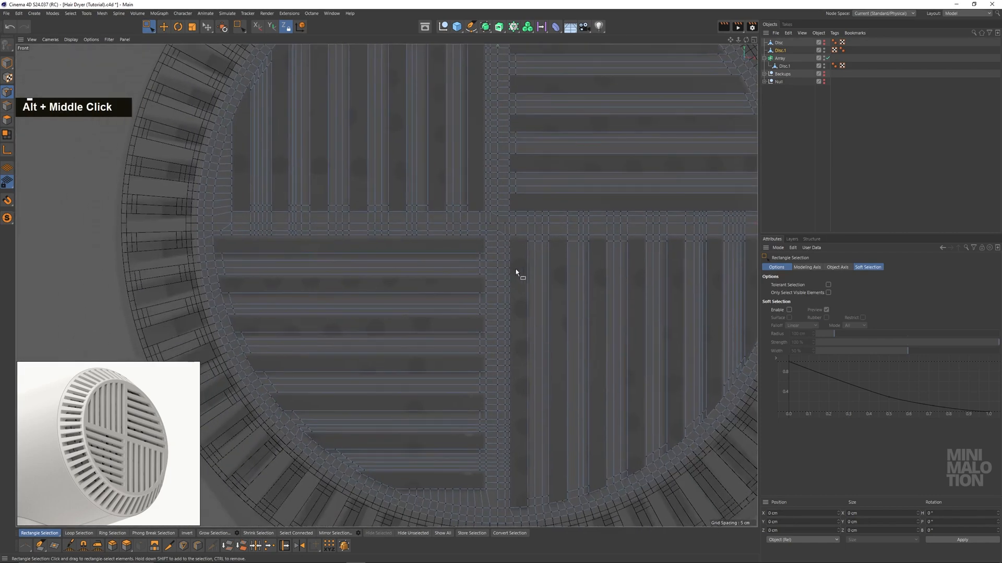
pyautogui.scroll(8, 472, 248)
pyautogui.keyDown('alt'); pyautogui.moveTo(471, 248); pyautogui.dragTo(492, 257, button='middle'); pyautogui.keyUp('alt')
# Select all points of the grille and run Optimize to weld the left seam's duplicate points
pyautogui.keyDown('alt'); pyautogui.rightClick(492, 257); pyautogui.keyUp('alt')
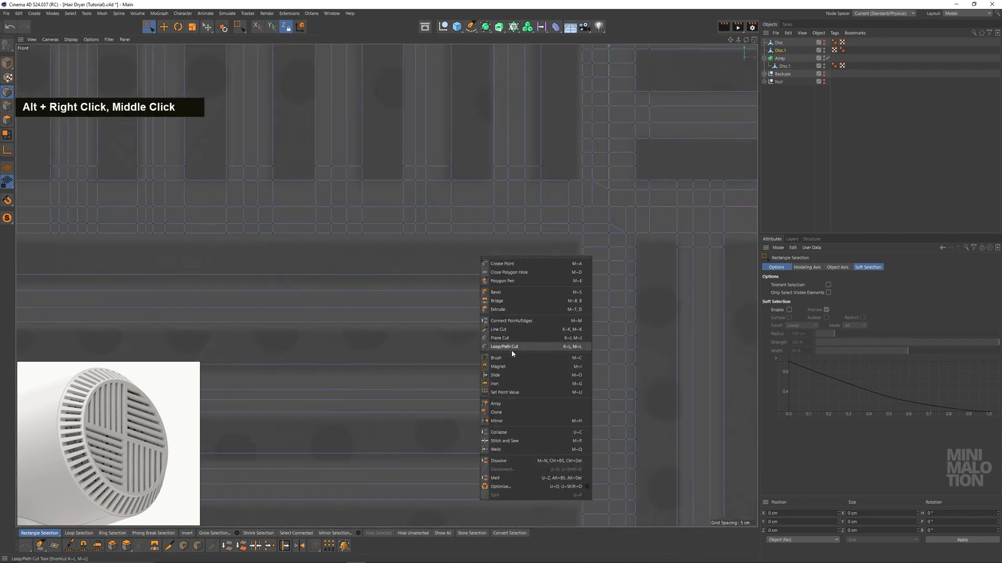
pyautogui.click(512, 341)
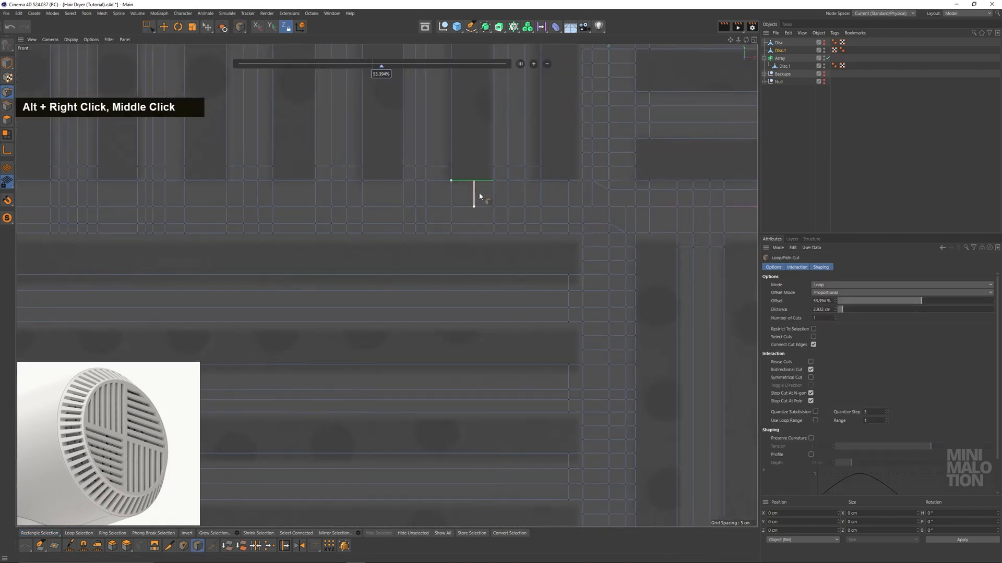
pyautogui.rightClick(429, 159)
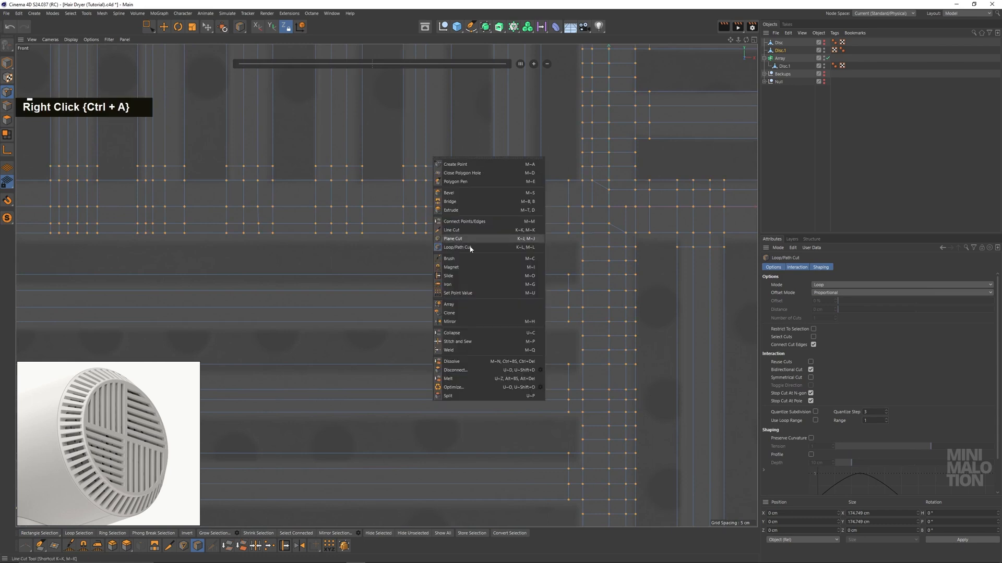
pyautogui.click(450, 384)
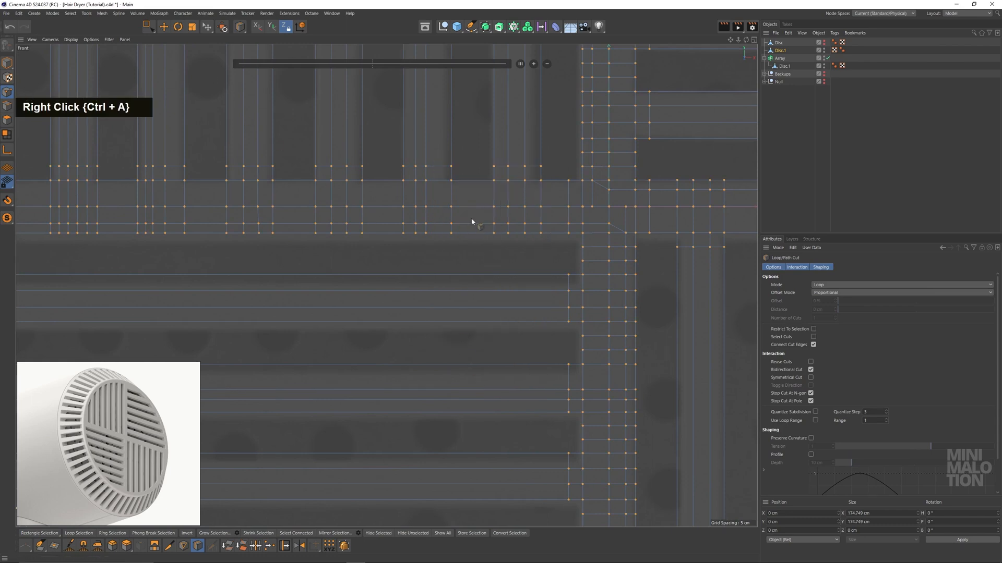
pyautogui.click(153, 28)
# Add two evenly spaced loop cuts across the left seam strip below the second and third vertical slots from the centre
pyautogui.click(470, 201)
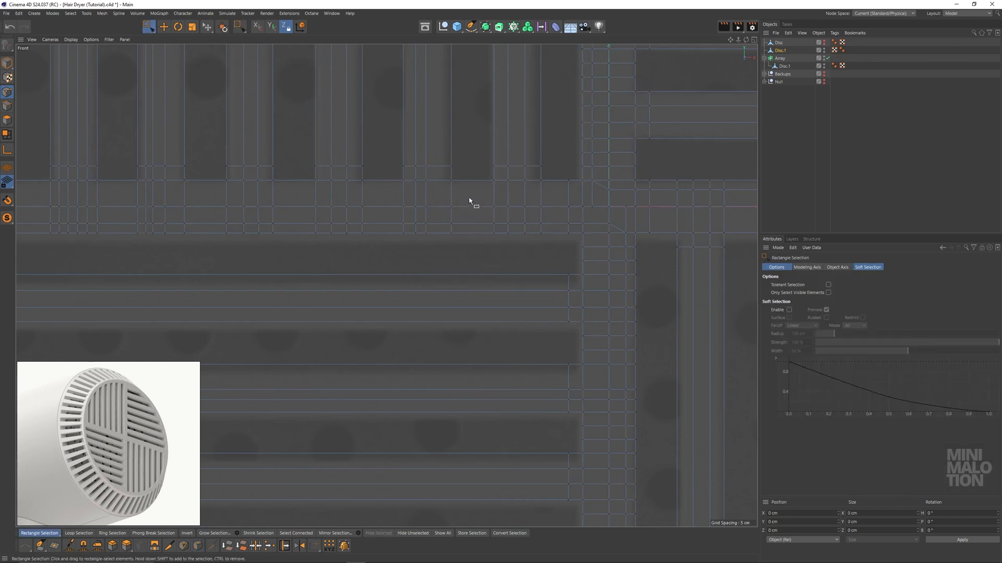
pyautogui.middleClick(486, 243)
pyautogui.middleClick(530, 360)
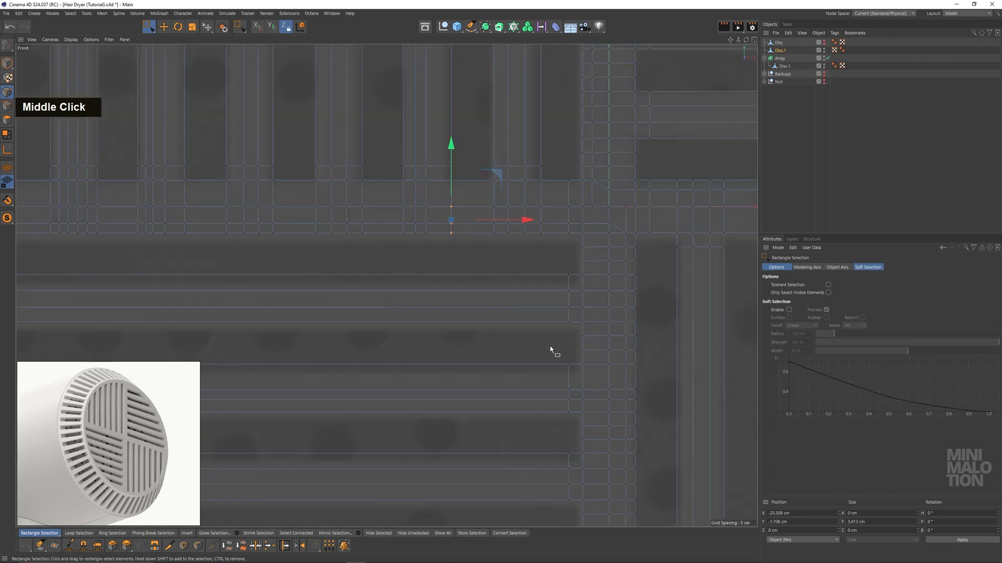
pyautogui.scroll(4, 548, 339)
pyautogui.scroll(-2, 512, 282)
pyautogui.rightClick(511, 282)
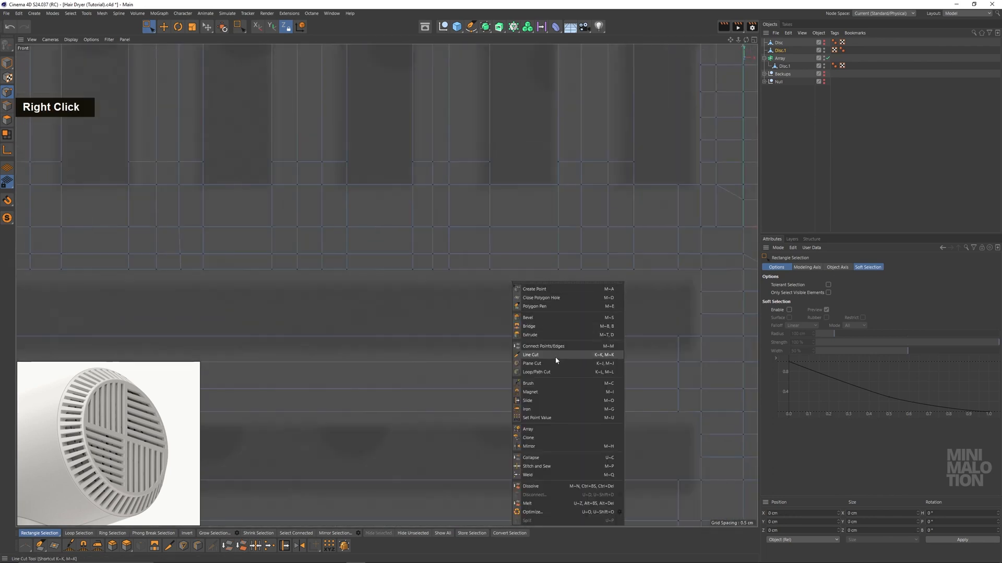
pyautogui.click(553, 355)
pyautogui.click(537, 226)
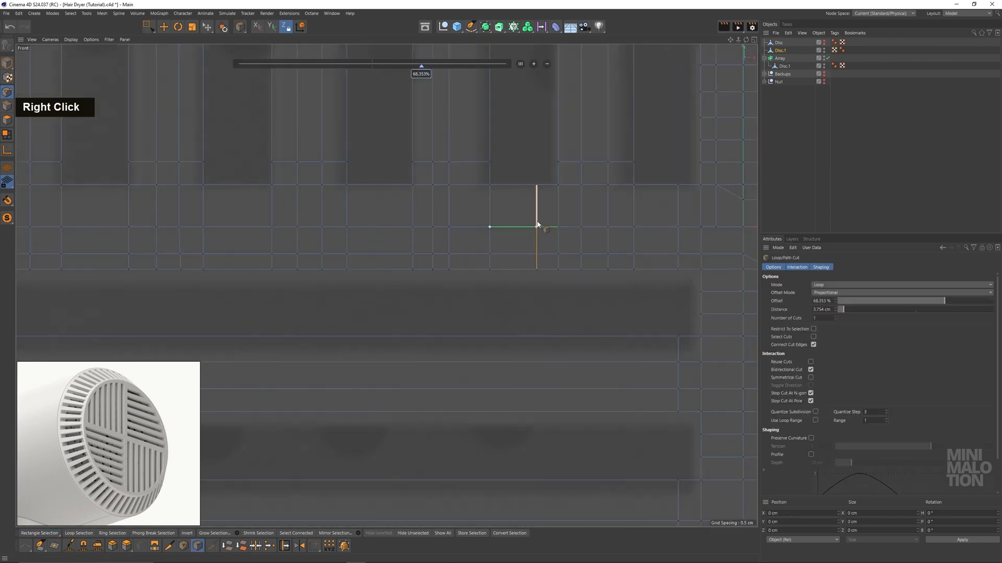
pyautogui.scroll(-2, 529, 214)
pyautogui.keyDown('alt'); pyautogui.moveTo(529, 214); pyautogui.dragTo(642, 213, button='middle'); pyautogui.keyUp('alt')
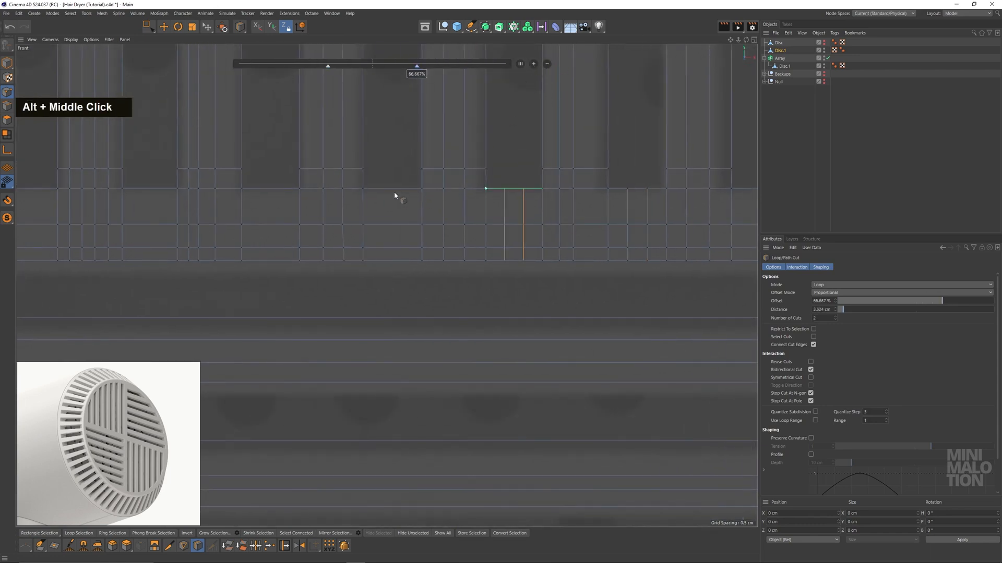
# Add the same two evenly spaced loop cuts below each remaining vertical slot out to the rim
pyautogui.keyDown('alt'); pyautogui.moveTo(327, 200); pyautogui.dragTo(524, 170, button='middle'); pyautogui.keyUp('alt')
pyautogui.scroll(-1, 523, 173)
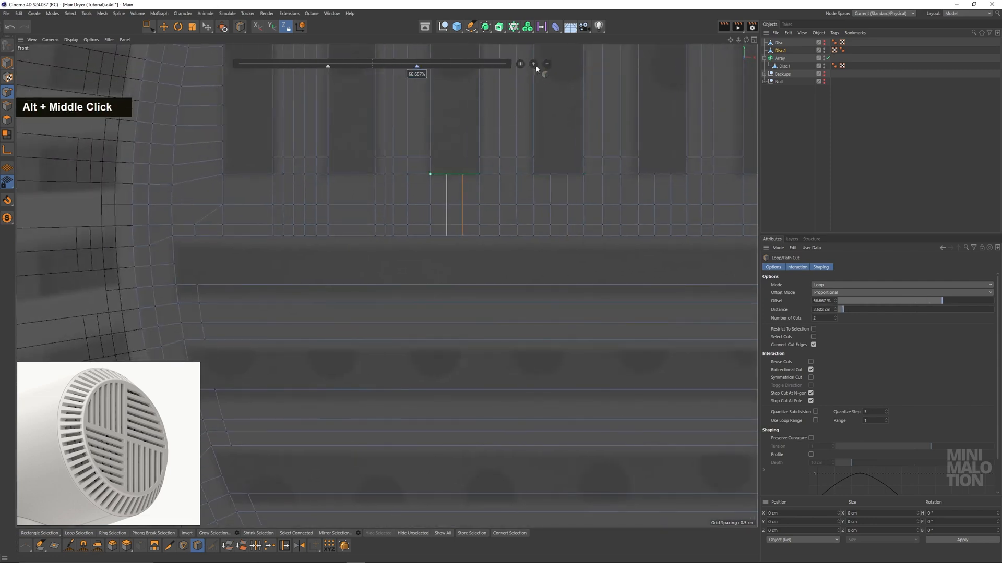
pyautogui.click(348, 179)
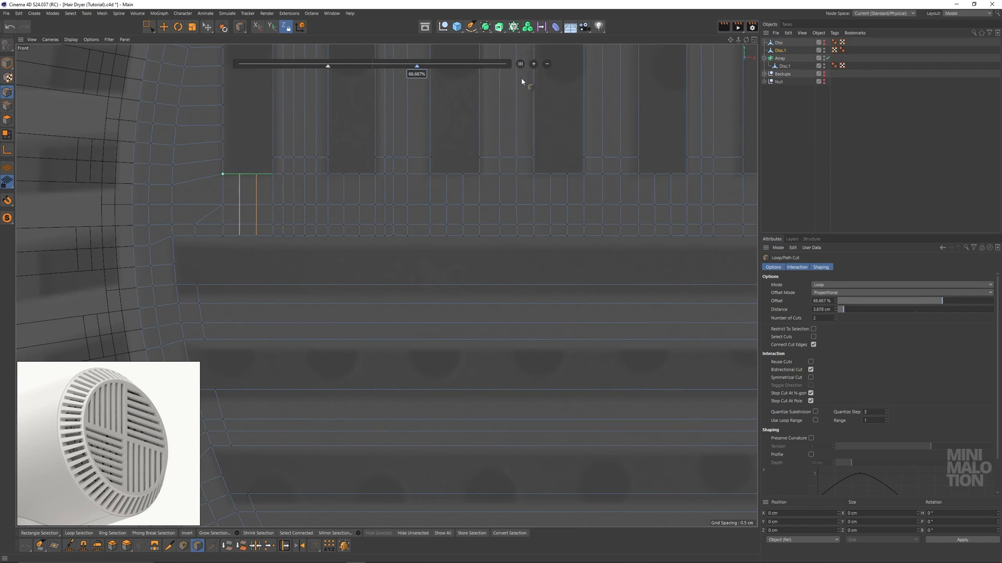
# Examine the whole grille's seams and slot topology in the front view and from an orbited perspective view
pyautogui.scroll(-3, 523, 204)
pyautogui.keyDown('alt'); pyautogui.moveTo(521, 205); pyautogui.dragTo(415, 201, button='middle'); pyautogui.keyUp('alt')
pyautogui.scroll(2, 436, 198)
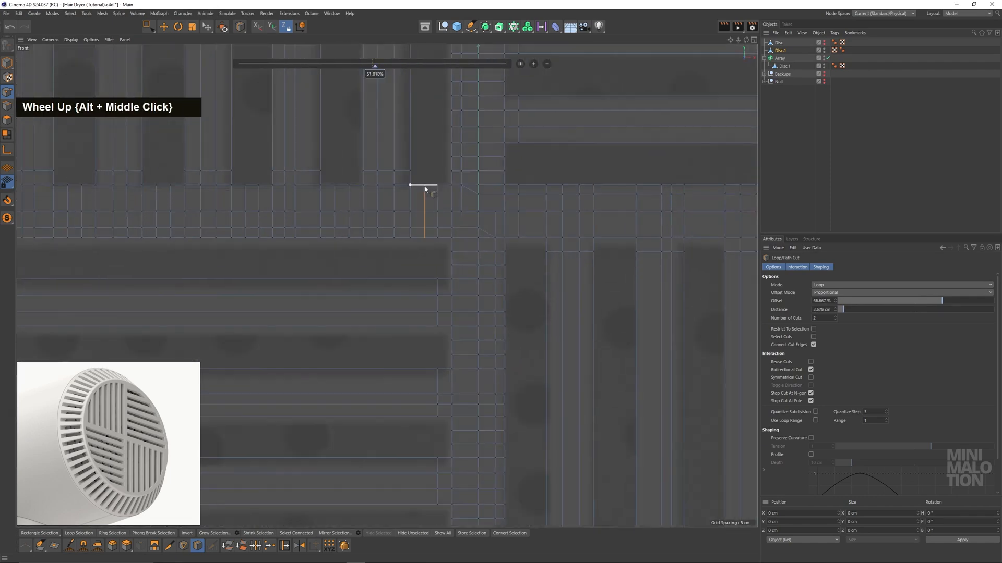
pyautogui.click(148, 26)
pyautogui.scroll(-4, 433, 292)
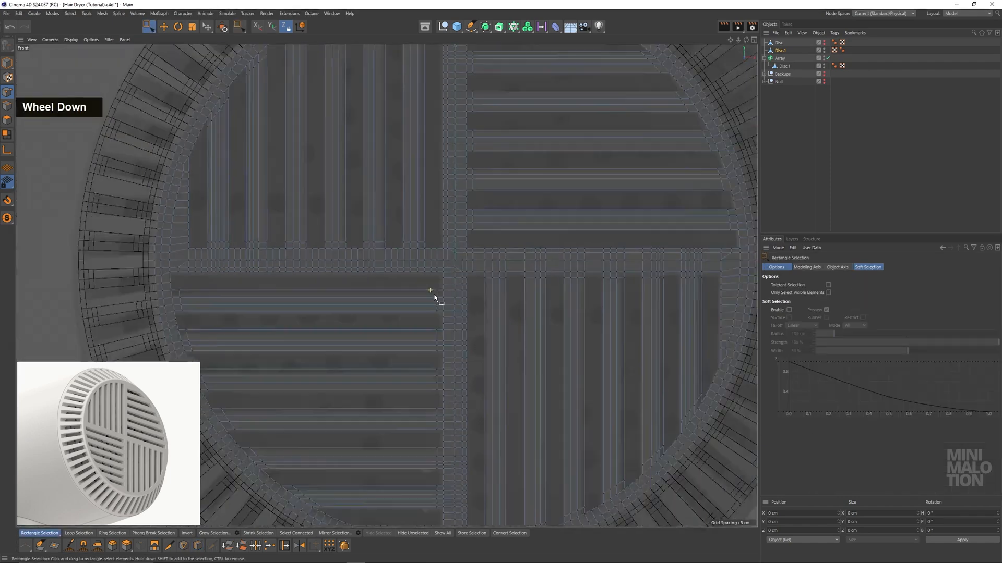
pyautogui.keyDown('alt'); pyautogui.moveTo(434, 293); pyautogui.dragTo(550, 226, button='middle'); pyautogui.keyUp('alt')
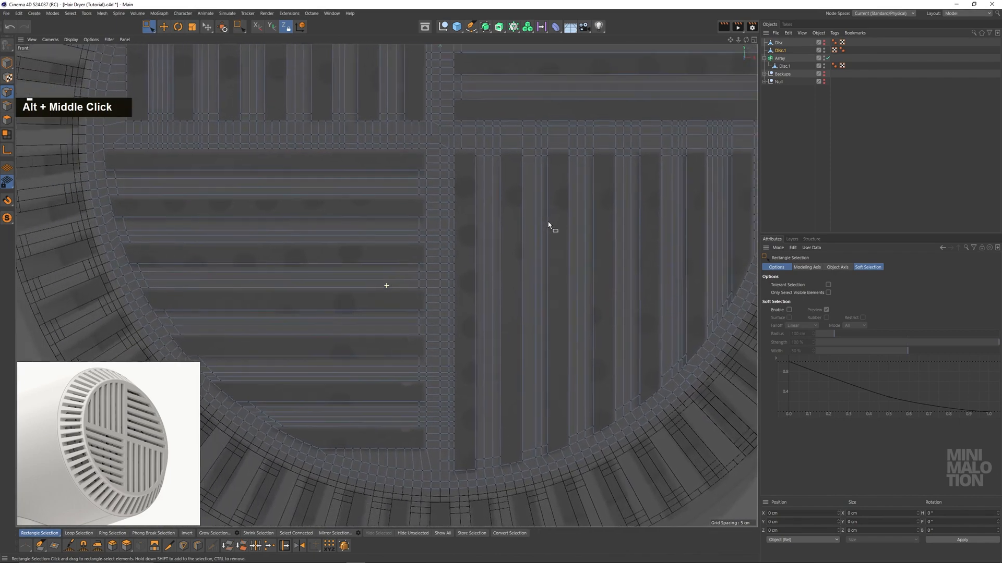
pyautogui.scroll(-2, 547, 229)
pyautogui.scroll(-3, 494, 226)
pyautogui.scroll(4, 453, 215)
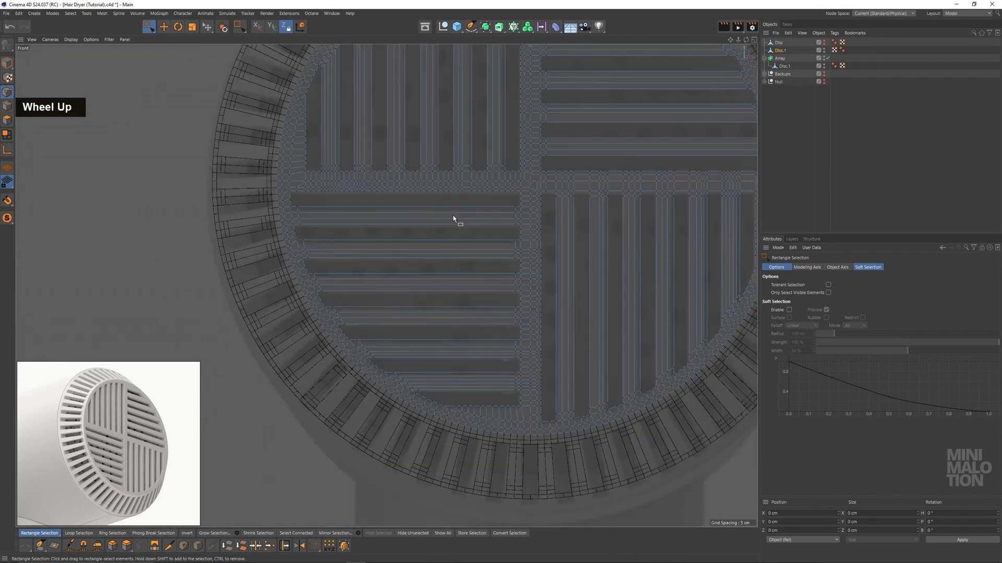
pyautogui.keyDown('alt'); pyautogui.moveTo(453, 215); pyautogui.dragTo(423, 291, button='middle'); pyautogui.keyUp('alt')
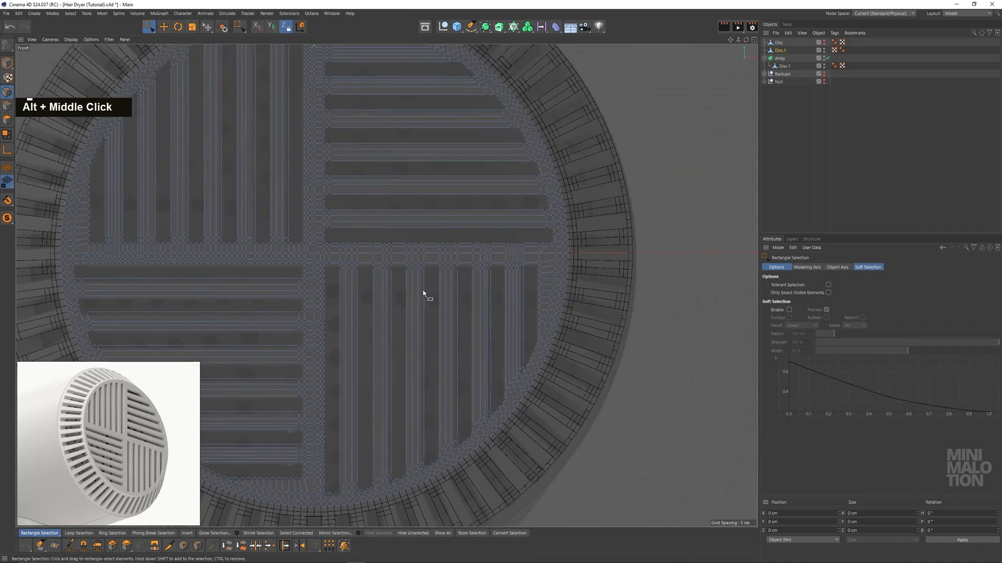
pyautogui.middleClick(424, 290)
pyautogui.middleClick(320, 177)
pyautogui.keyDown('alt'); pyautogui.moveTo(474, 174); pyautogui.dragTo(575, 167); pyautogui.keyUp('alt')
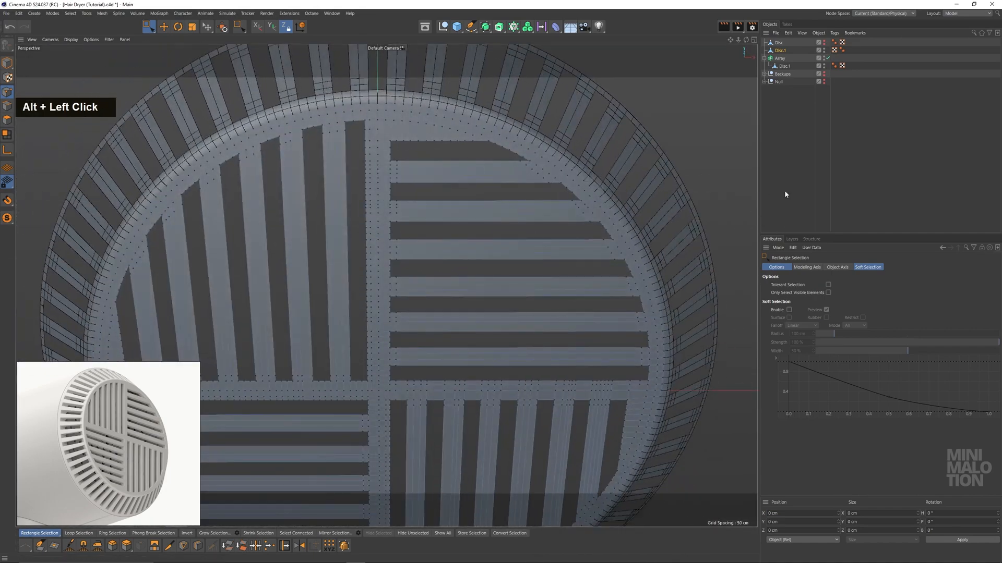
# Dissolve the circular edge loop just inside the outer edge of the slotted grille Disc.1
pyautogui.doubleClick(575, 180)
pyautogui.scroll(-5, 478, 193)
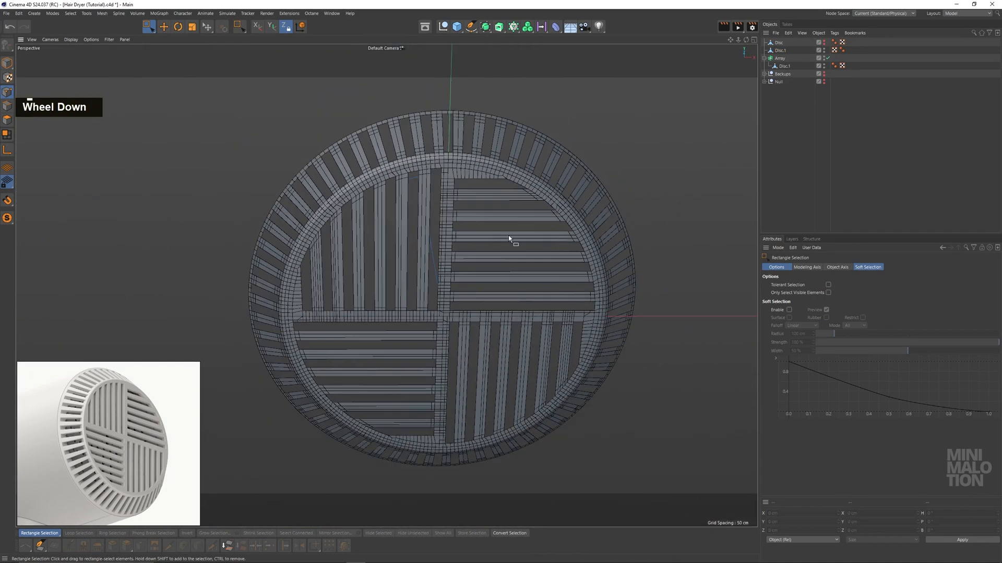
pyautogui.scroll(8, 472, 308)
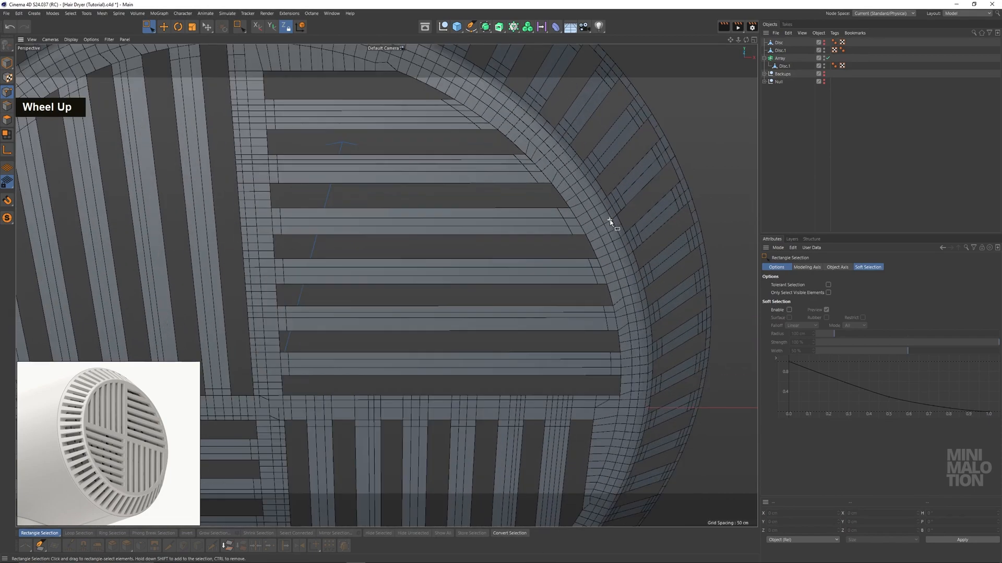
pyautogui.click(769, 58)
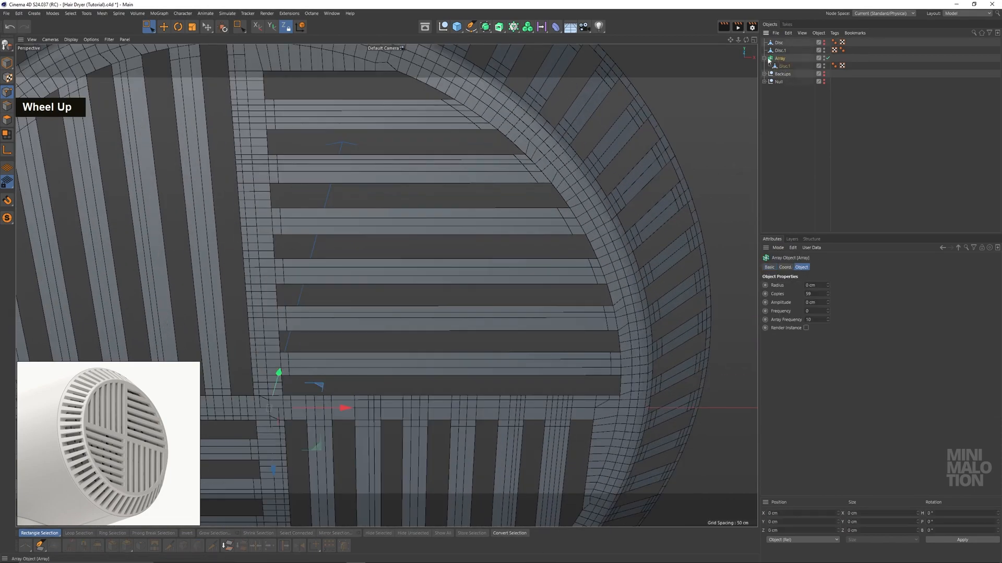
pyautogui.click(780, 51)
pyautogui.keyDown('alt'); pyautogui.moveTo(524, 183); pyautogui.dragTo(493, 230, button='middle'); pyautogui.keyUp('alt')
pyautogui.keyDown('alt'); pyautogui.moveTo(504, 226); pyautogui.dragTo(468, 152); pyautogui.keyUp('alt')
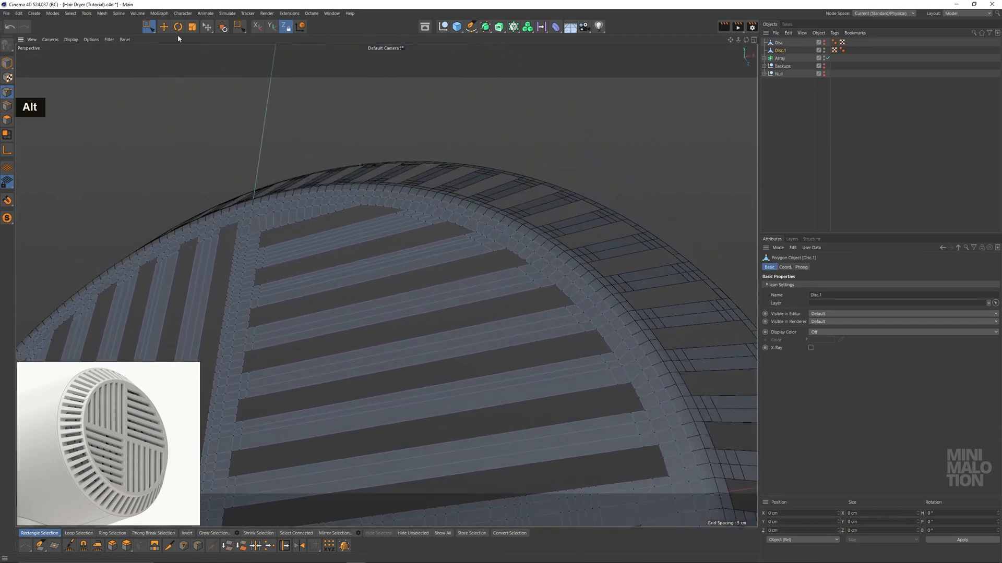
pyautogui.press('e')
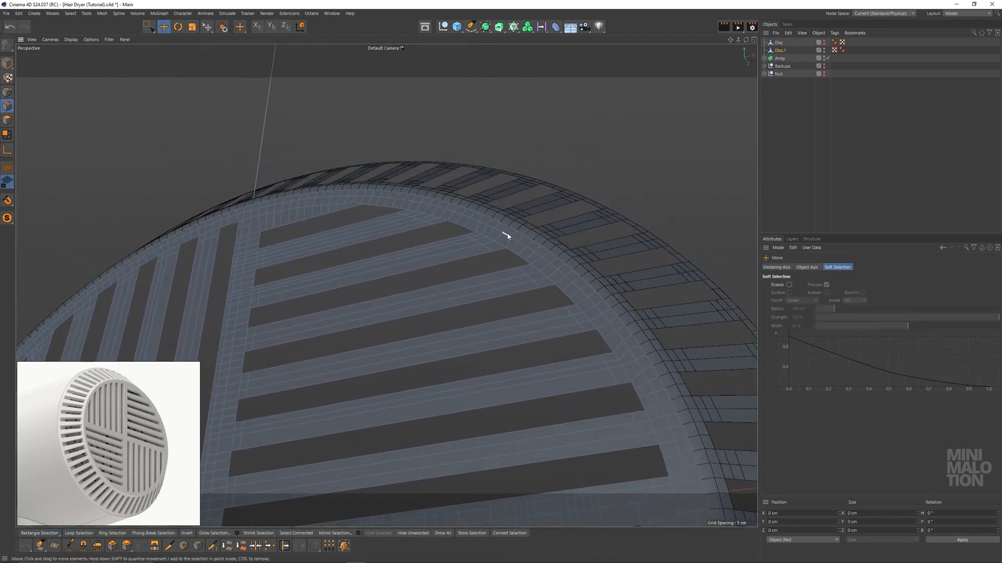
pyautogui.doubleClick(507, 237)
pyautogui.rightClick(552, 200)
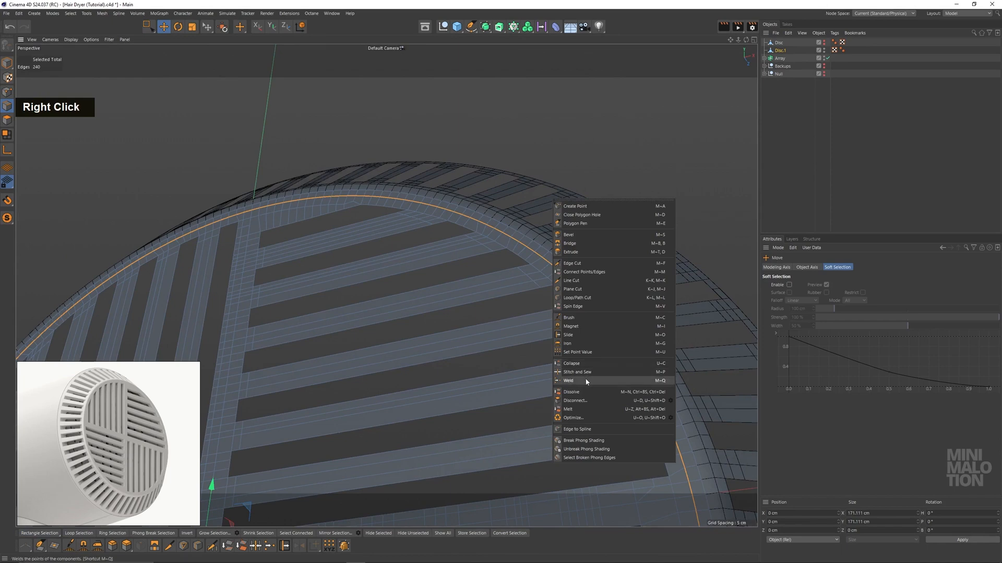
pyautogui.click(586, 392)
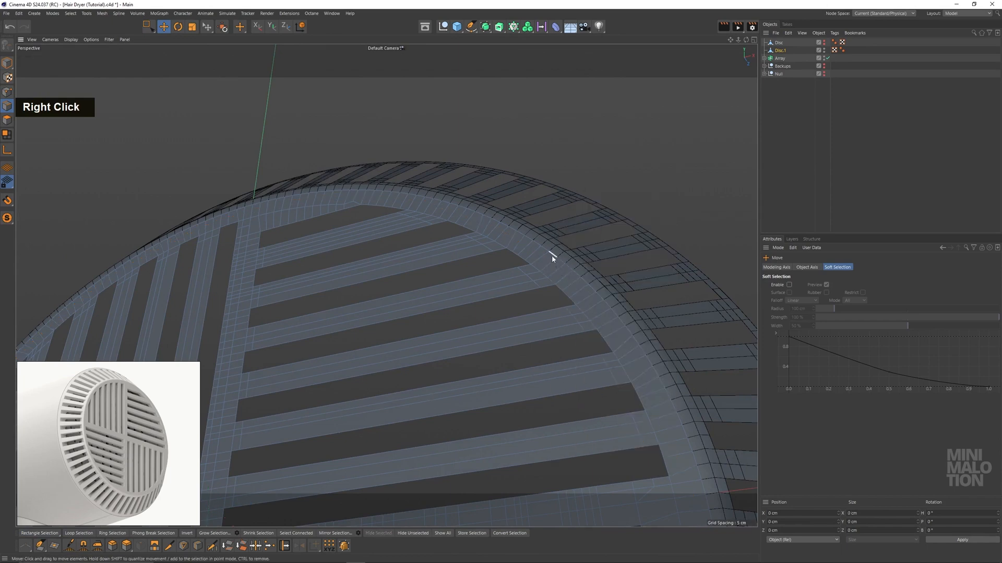
# Select the grille's outer boundary edge loop and scale it inward to a diameter of about 171.08 cm
pyautogui.doubleClick(552, 255)
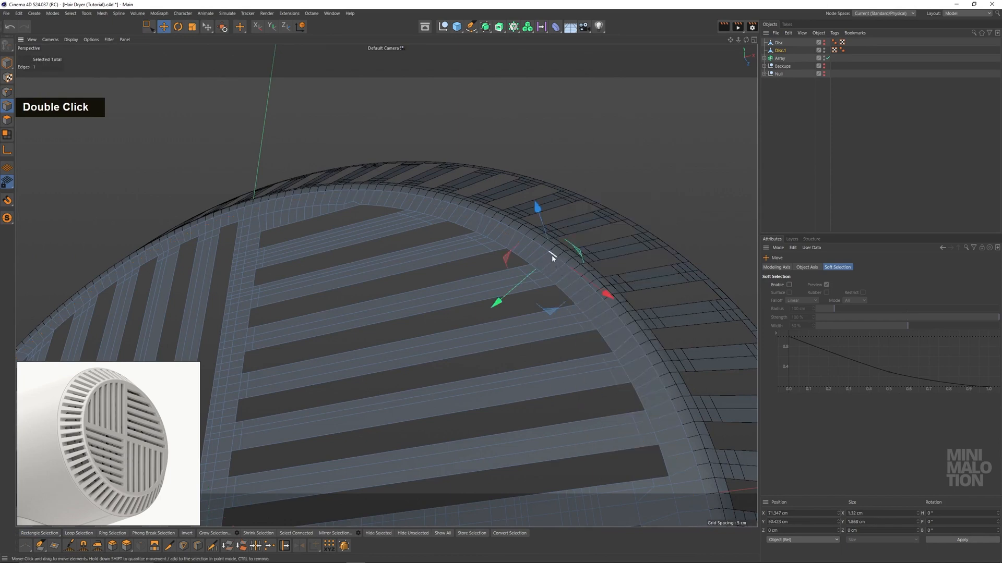
pyautogui.click(192, 26)
pyautogui.moveTo(340, 103); pyautogui.dragTo(515, 239)
pyautogui.scroll(3, 461, 217)
pyautogui.keyDown('alt'); pyautogui.moveTo(460, 217); pyautogui.dragTo(204, 111); pyautogui.keyUp('alt')
pyautogui.scroll(4, 469, 224)
pyautogui.click(152, 23)
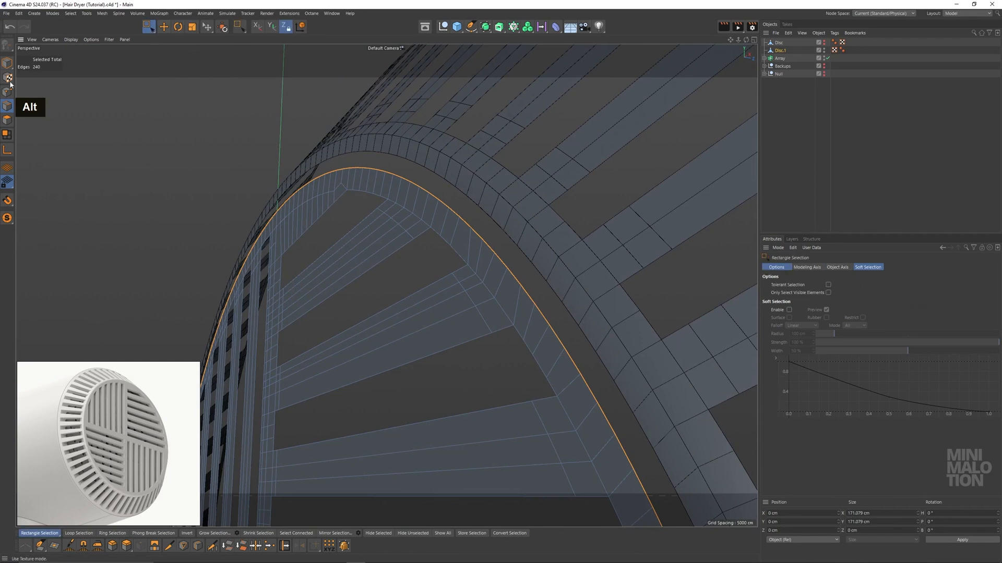
# Convert the outer ring's Array to geometry with Current State to Object and hide the original Array
pyautogui.click(777, 58)
pyautogui.rightClick(777, 58)
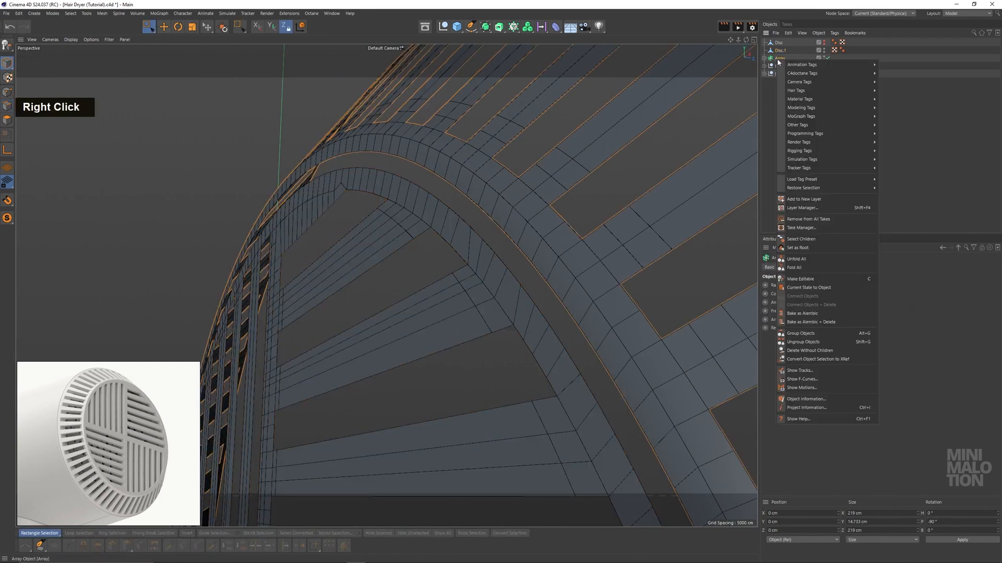
pyautogui.click(766, 60)
pyautogui.rightClick(778, 59)
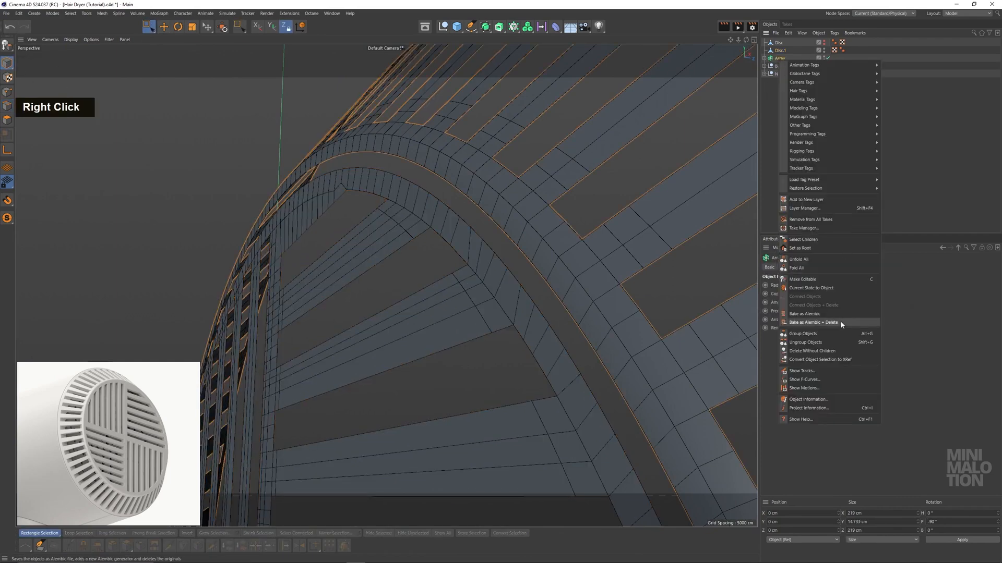
pyautogui.click(834, 287)
pyautogui.keyDown('alt'); pyautogui.click(823, 59); pyautogui.keyUp('alt')
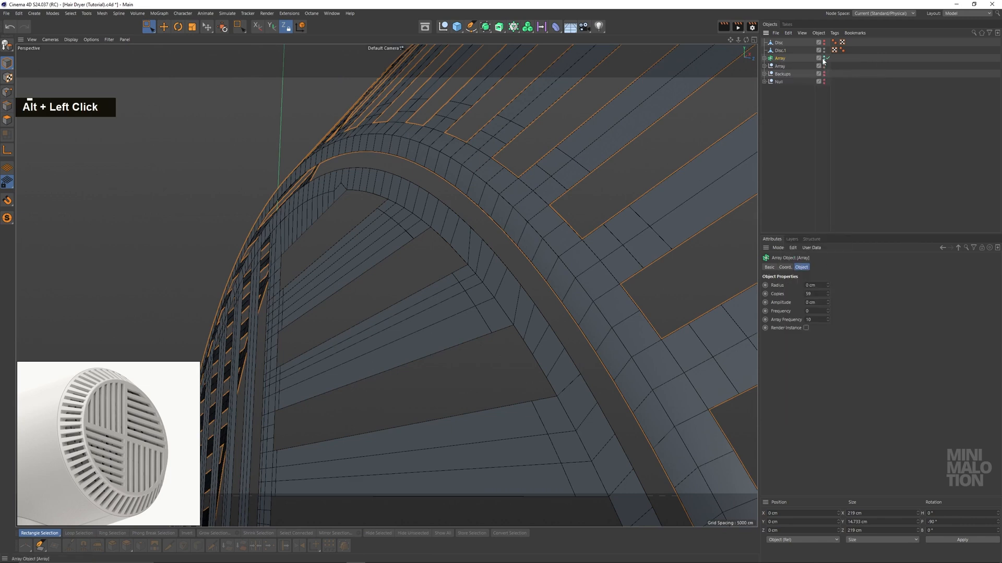
pyautogui.keyDown('alt'); pyautogui.click(823, 59); pyautogui.keyUp('alt')
# Merge all disc copies in the new Array group with Connect Objects + Delete and remove the leftover group
pyautogui.click(764, 66)
pyautogui.click(785, 74)
pyautogui.scroll(-13, 801, 165)
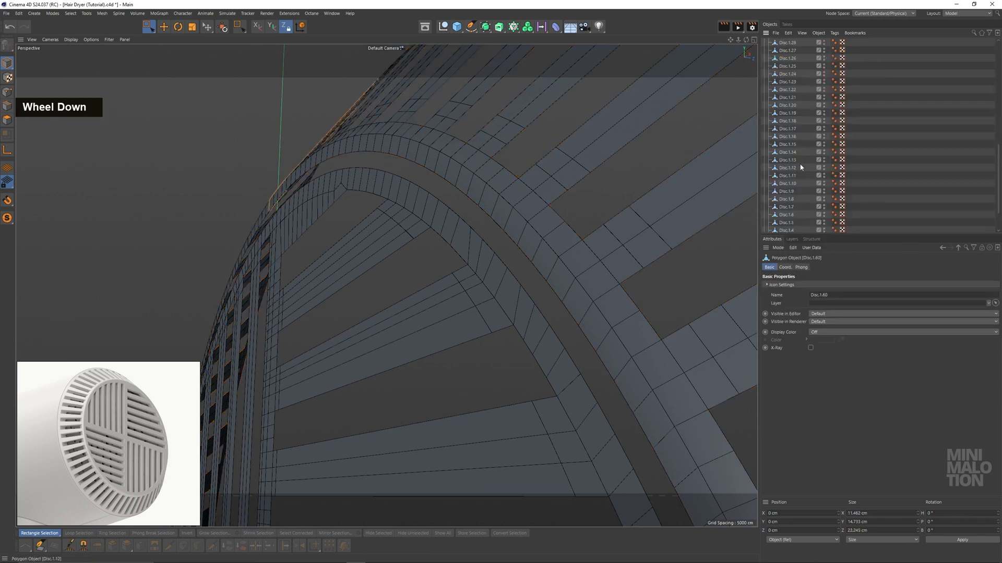
pyautogui.keyDown('shift'); pyautogui.click(786, 212); pyautogui.keyUp('shift')
pyautogui.keyDown('shift'); pyautogui.rightClick(788, 208); pyautogui.keyUp('shift')
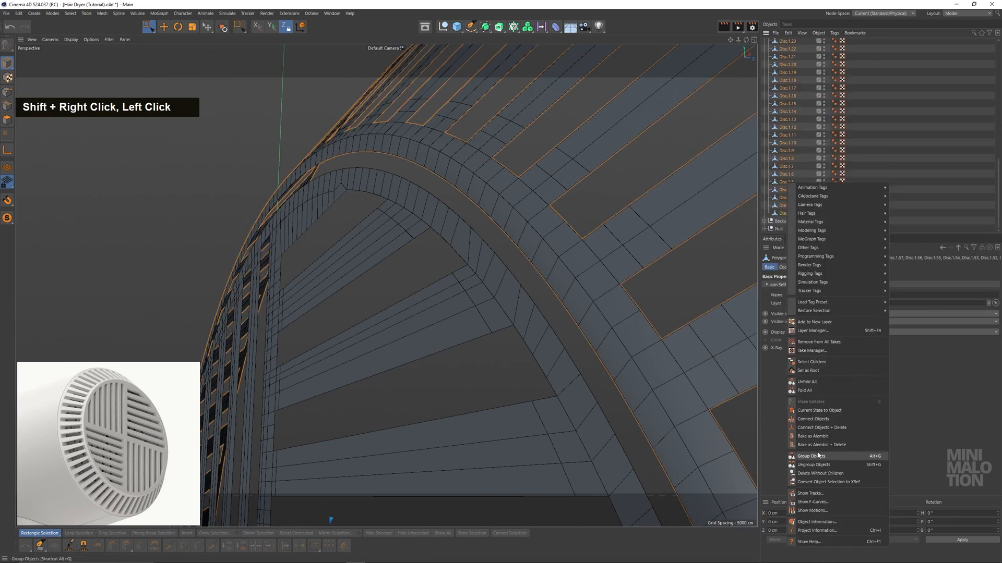
pyautogui.click(834, 428)
pyautogui.doubleClick(785, 66)
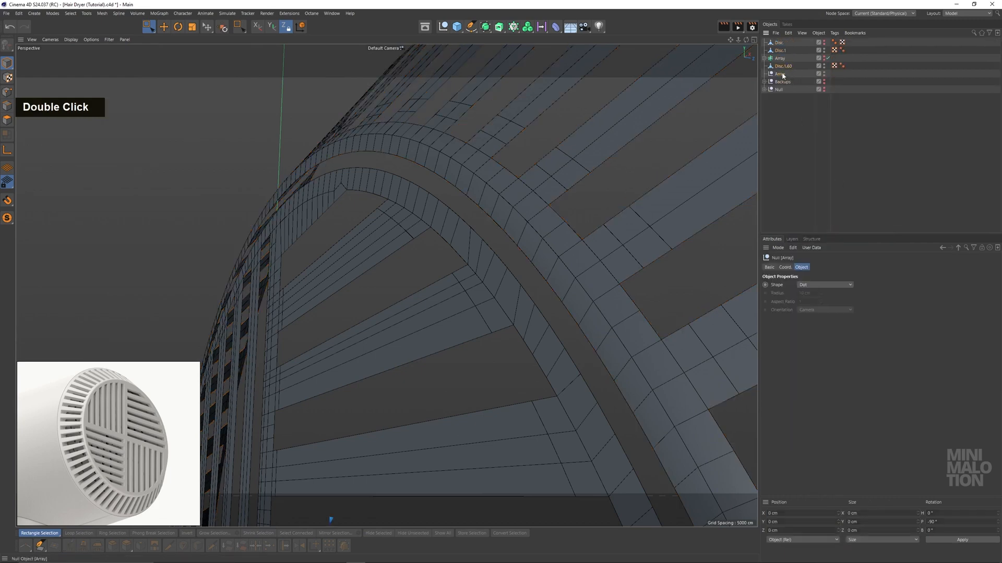
pyautogui.press('BackSpace')
# Scale the Disc.1 grille up to about 174.675 cm in the front view so its edge meets the ring's inner edge
pyautogui.scroll(-3, 483, 217)
pyautogui.keyDown('alt'); pyautogui.moveTo(483, 217); pyautogui.dragTo(515, 236); pyautogui.keyUp('alt')
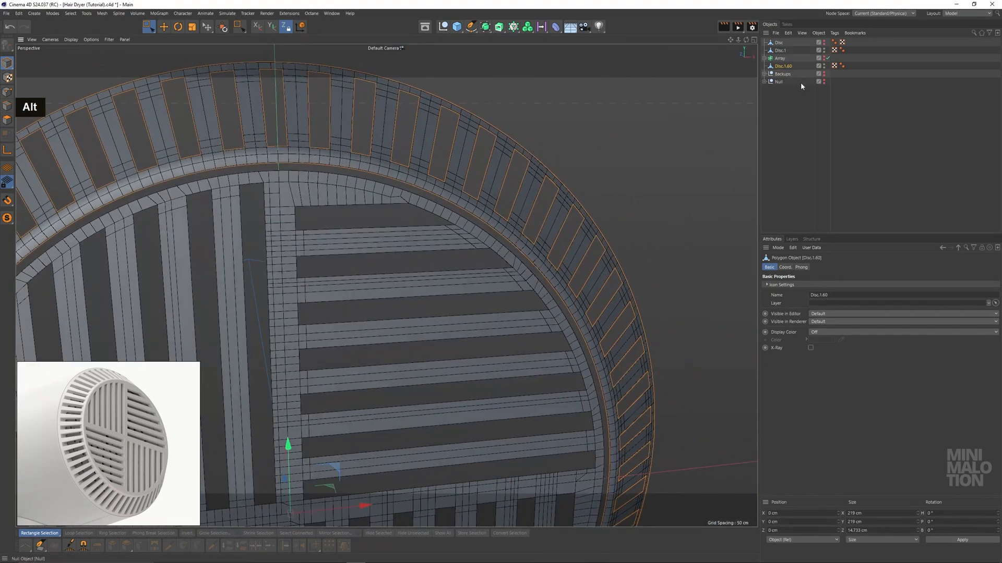
pyautogui.click(780, 50)
pyautogui.middleClick(585, 253)
pyautogui.middleClick(599, 369)
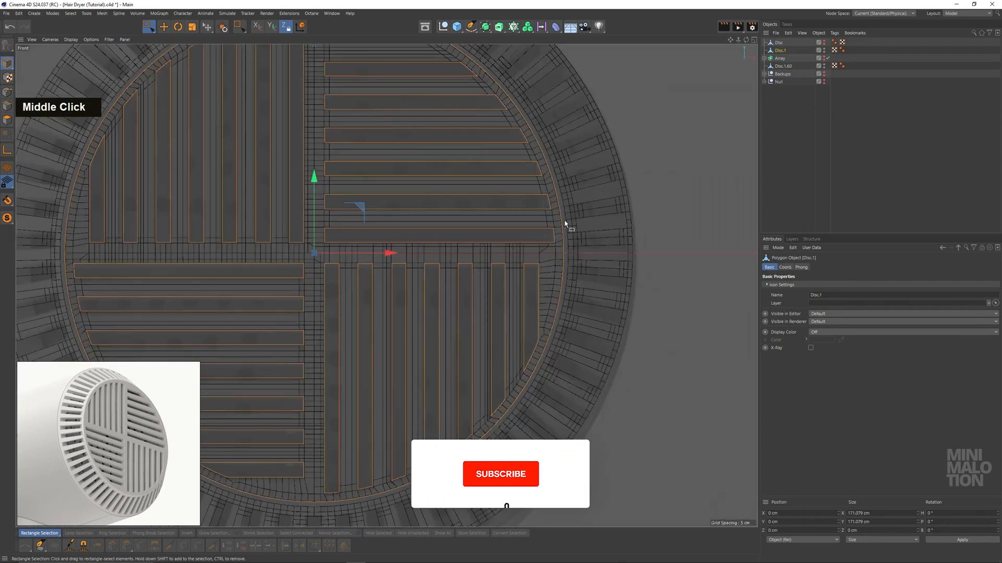
pyautogui.scroll(5, 571, 232)
pyautogui.scroll(-2, 442, 245)
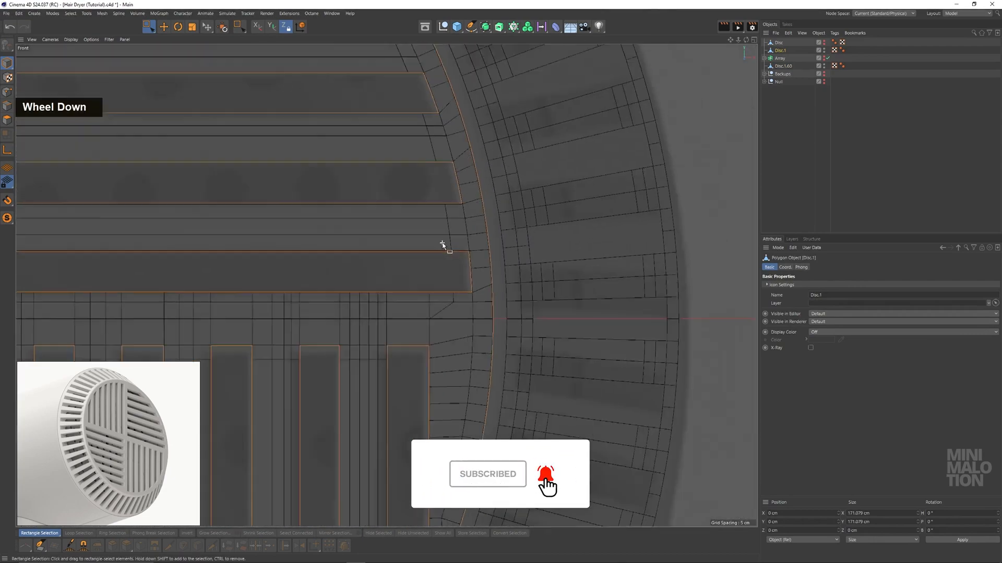
pyautogui.scroll(-1, 442, 245)
pyautogui.keyDown('alt'); pyautogui.moveTo(443, 246); pyautogui.dragTo(476, 252, button='middle'); pyautogui.keyUp('alt')
pyautogui.press('t')
pyautogui.scroll(2, 579, 271)
pyautogui.moveTo(517, 270)
pyautogui.mouseDown()
pyautogui.moveTo(537, 275)
pyautogui.moveTo(527, 269)
pyautogui.mouseUp()
pyautogui.scroll(2, 536, 275)
pyautogui.scroll(2, 527, 280)
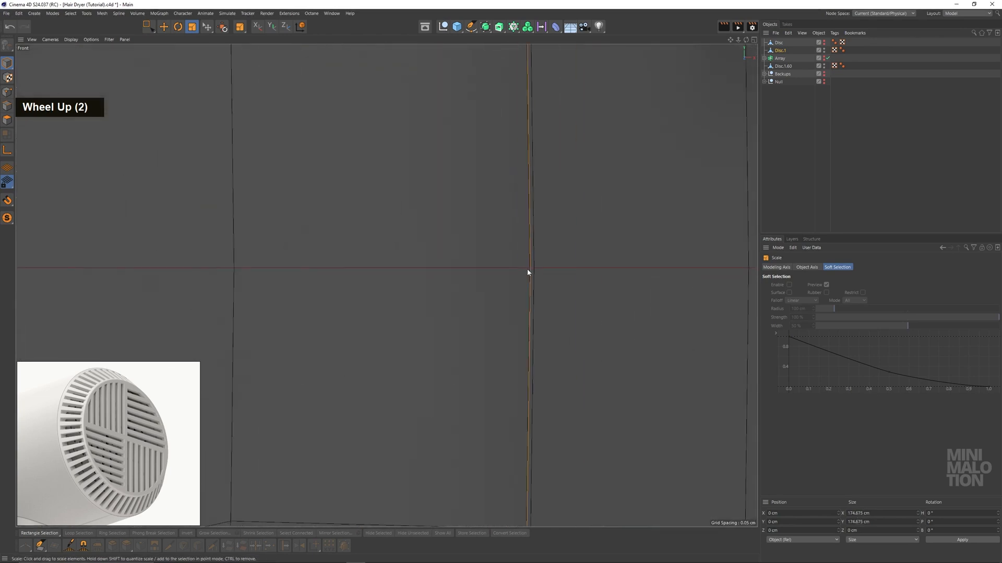
pyautogui.scroll(-3, 528, 273)
pyautogui.scroll(3, 533, 280)
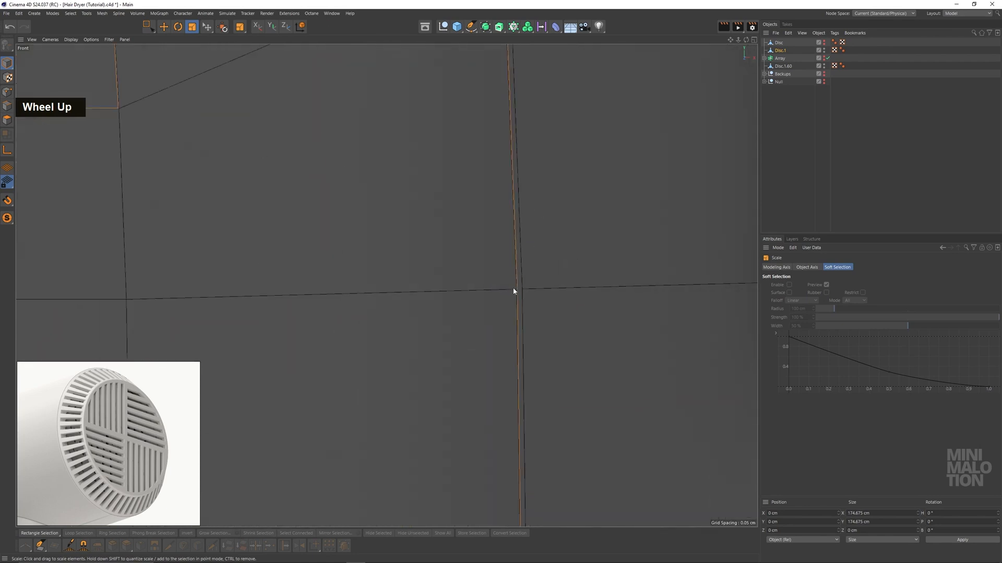
pyautogui.moveTo(514, 291); pyautogui.dragTo(518, 292)
pyautogui.scroll(-6, 521, 296)
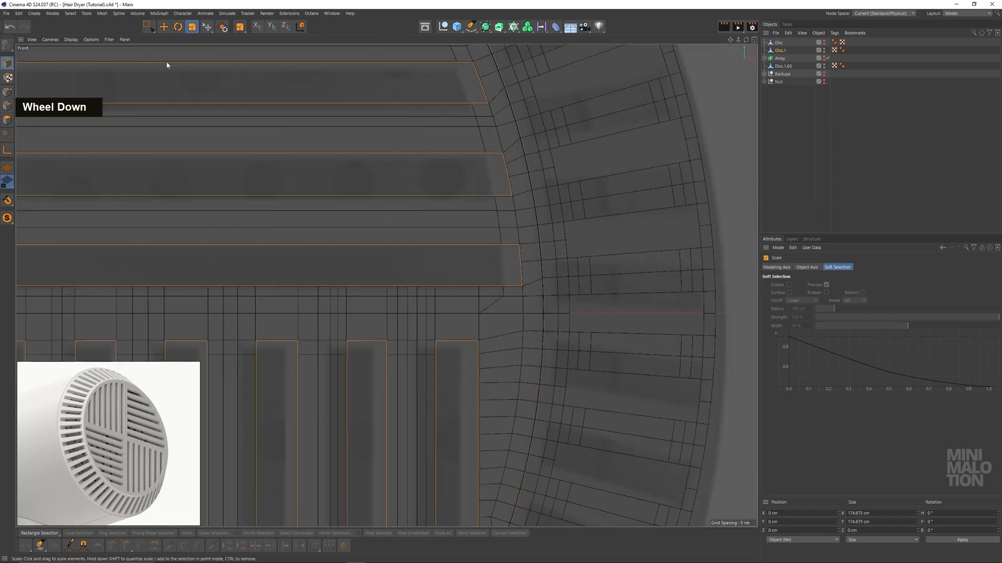
# Place the ring object Disc.1.60 directly below Disc.1 and merge both with Connect Objects + Delete
pyautogui.press('0')
pyautogui.scroll(-2, 230, 173)
pyautogui.middleClick(179, 115)
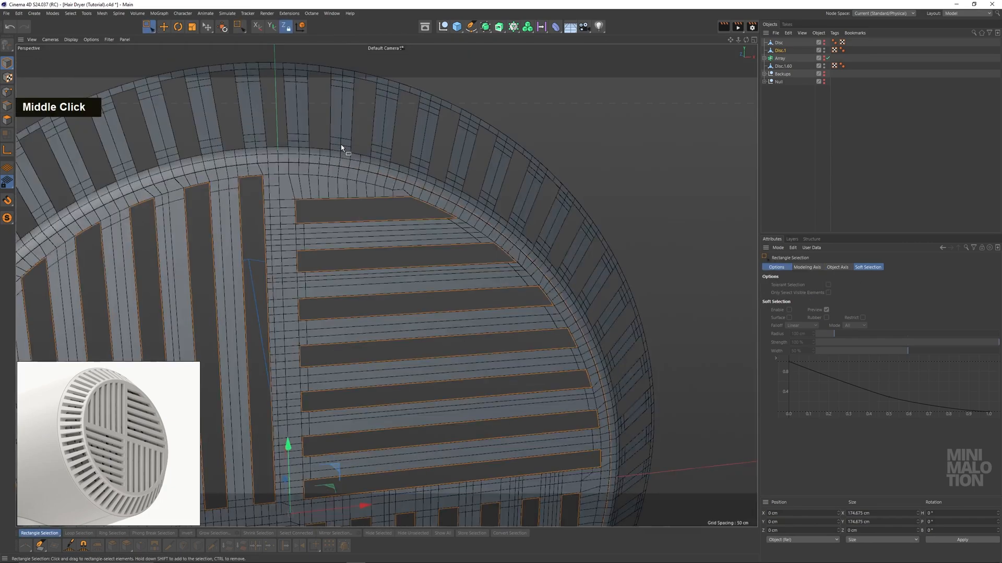
pyautogui.keyDown('alt'); pyautogui.moveTo(342, 150); pyautogui.dragTo(462, 223); pyautogui.keyUp('alt')
pyautogui.scroll(3, 463, 223)
pyautogui.scroll(2, 462, 223)
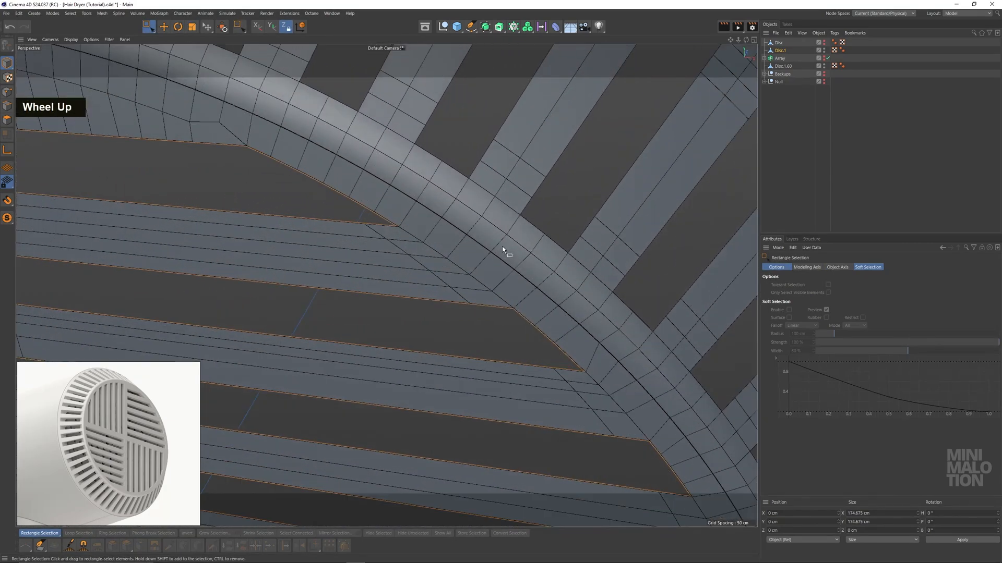
pyautogui.keyDown('alt'); pyautogui.moveTo(505, 248); pyautogui.dragTo(538, 245); pyautogui.keyUp('alt')
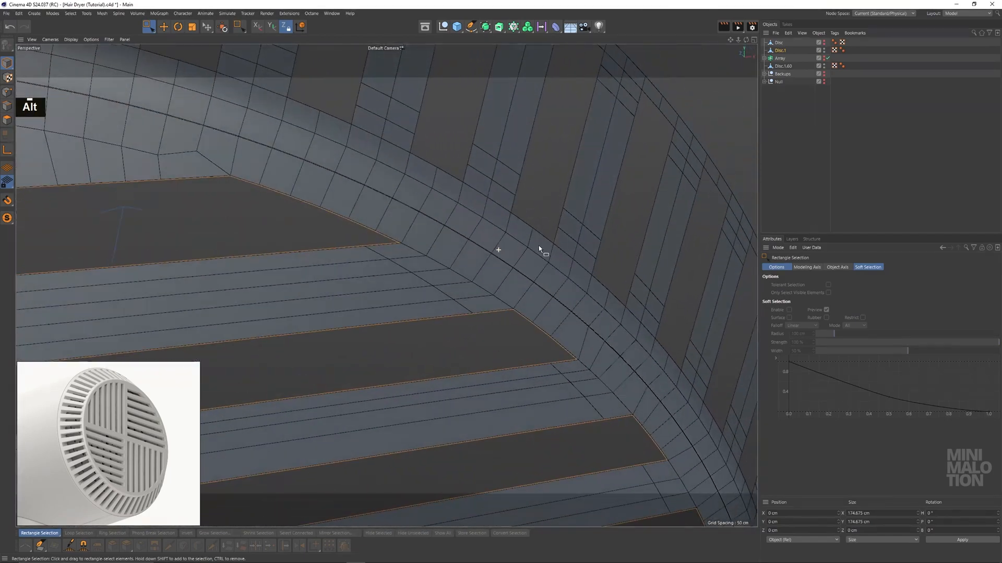
pyautogui.click(786, 66)
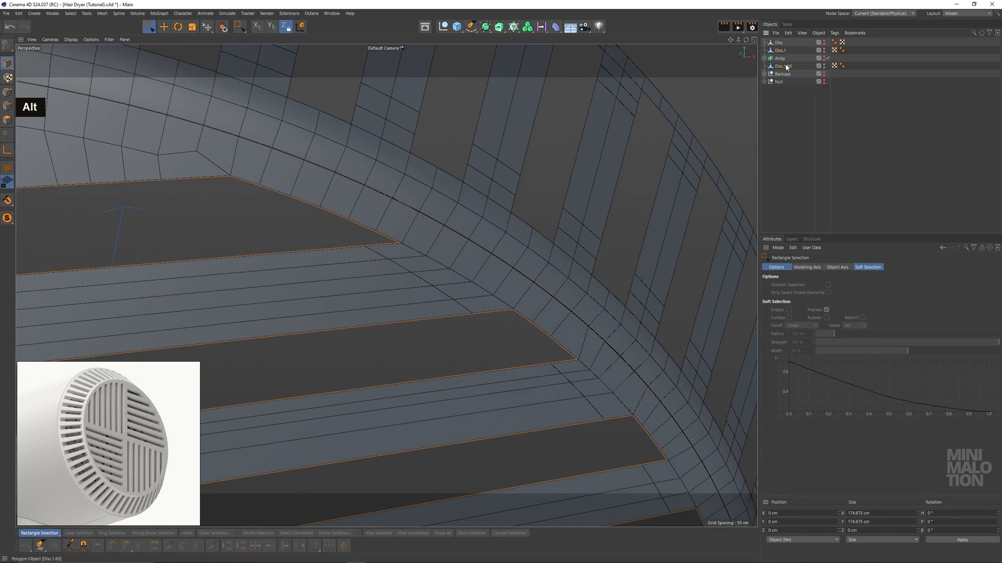
pyautogui.moveTo(781, 55); pyautogui.dragTo(781, 56)
pyautogui.doubleClick(782, 55)
pyautogui.rightClick(781, 54)
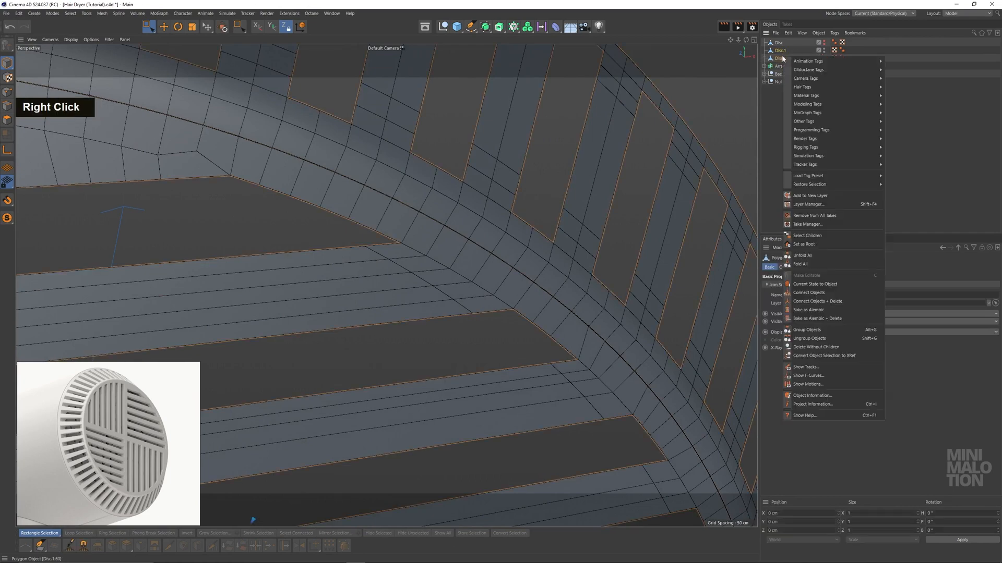
pyautogui.click(817, 301)
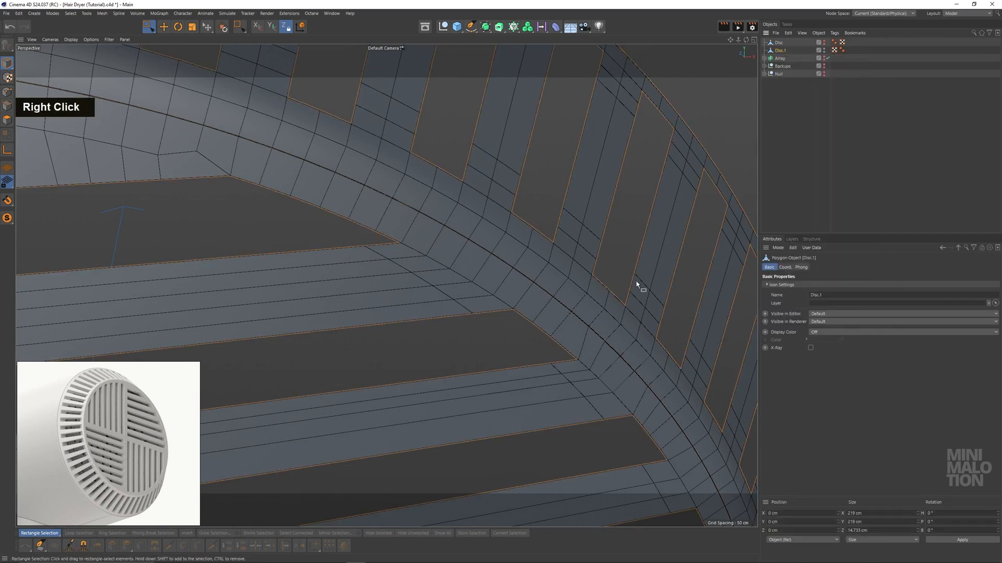
# Select all points of the merged grille and ring and run Optimize
pyautogui.click(7, 92)
pyautogui.scroll(3, 438, 198)
pyautogui.rightClick(419, 208)
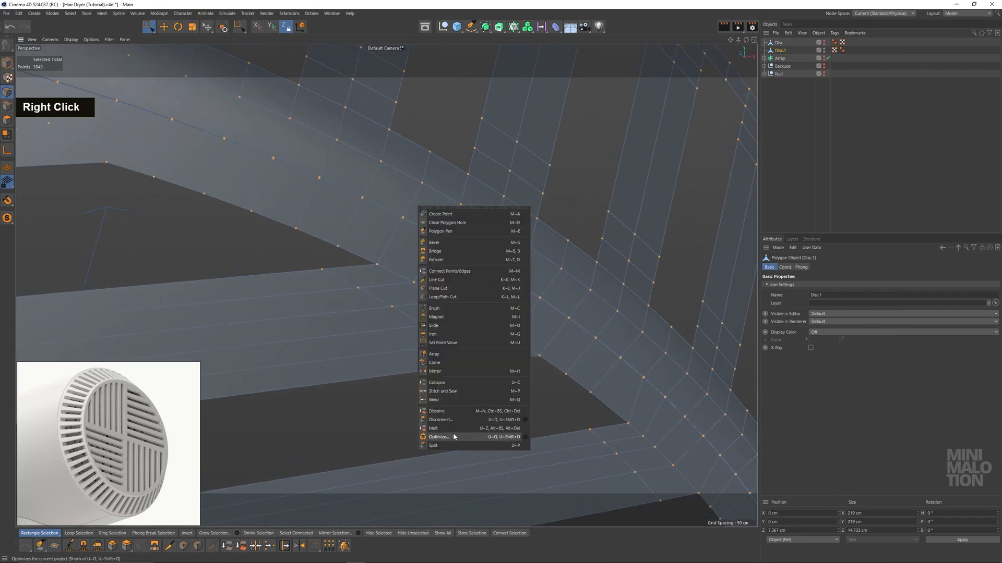
pyautogui.click(453, 434)
# Select the two boundary edge loops along the gap between grille and ring and join them with Stitch and Sew
pyautogui.scroll(5, 424, 232)
pyautogui.keyDown('alt'); pyautogui.moveTo(434, 228); pyautogui.dragTo(188, 113); pyautogui.keyUp('alt')
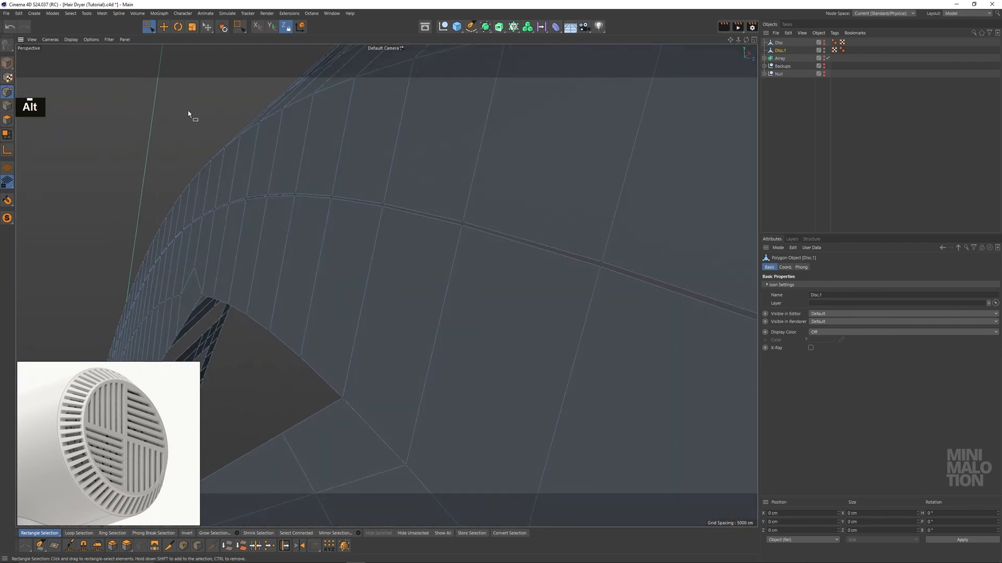
pyautogui.click(7, 106)
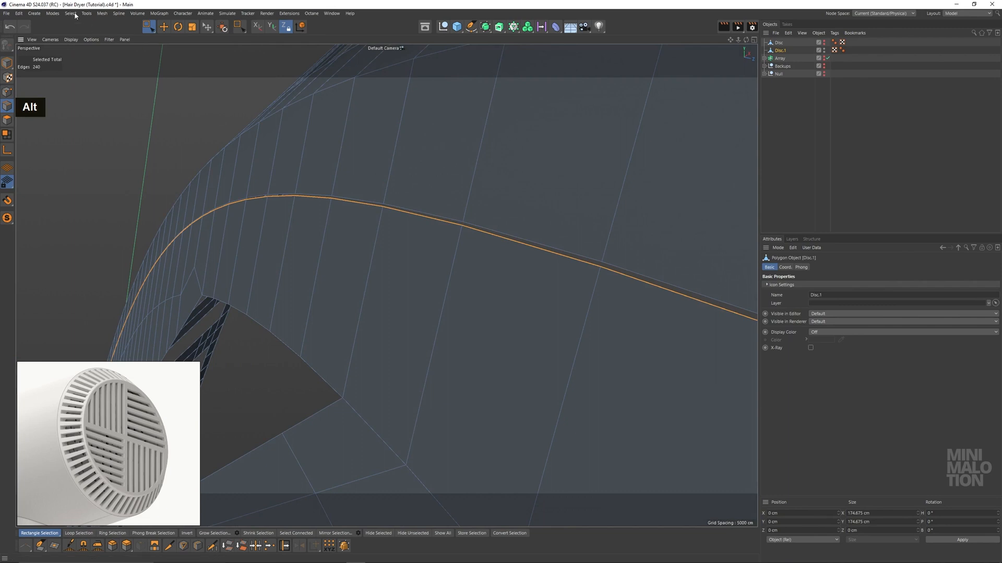
pyautogui.click(74, 13)
pyautogui.click(86, 68)
pyautogui.keyDown('shift'); pyautogui.click(330, 199); pyautogui.keyUp('shift')
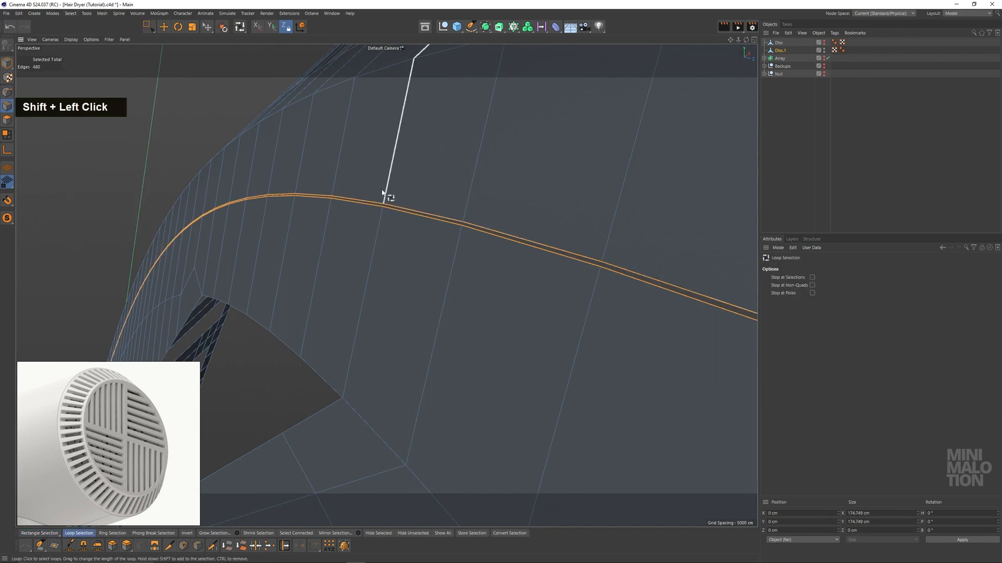
pyautogui.keyDown('alt'); pyautogui.moveTo(381, 193); pyautogui.dragTo(459, 205); pyautogui.keyUp('alt')
pyautogui.rightClick(459, 206)
pyautogui.click(490, 382)
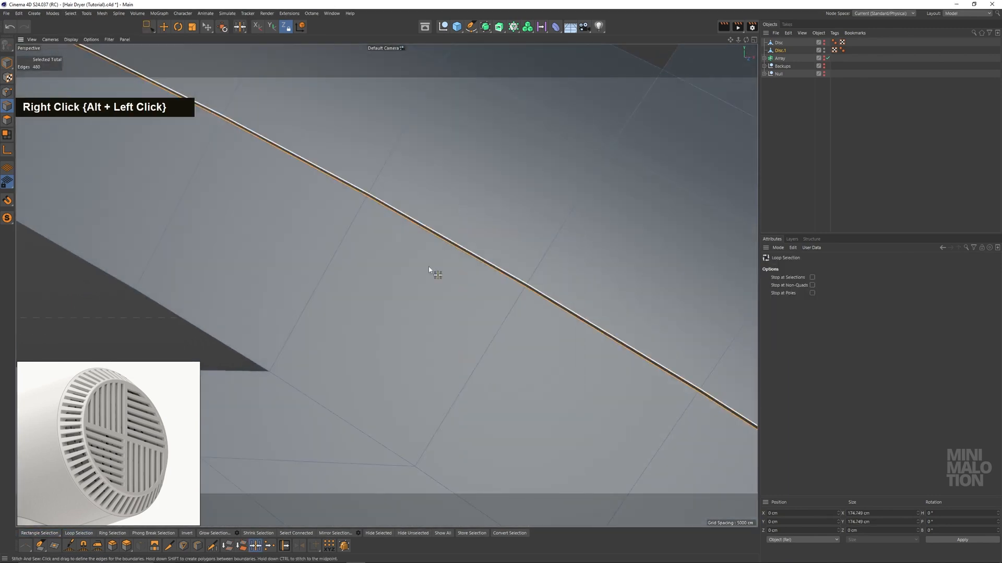
pyautogui.keyDown('alt'); pyautogui.moveTo(429, 270); pyautogui.dragTo(376, 190); pyautogui.keyUp('alt')
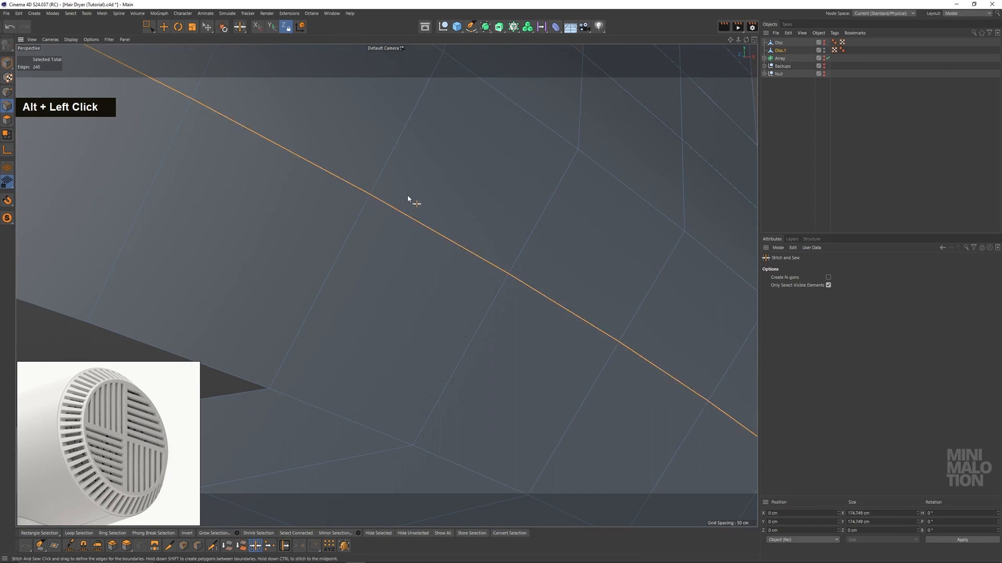
# Examine the stitched seam between the grille and the ring from behind and from the front
pyautogui.scroll(-3, 406, 198)
pyautogui.click(148, 29)
pyautogui.keyDown('alt'); pyautogui.moveTo(323, 195); pyautogui.dragTo(367, 217); pyautogui.keyUp('alt')
pyautogui.scroll(-3, 389, 239)
pyautogui.scroll(-3, 397, 250)
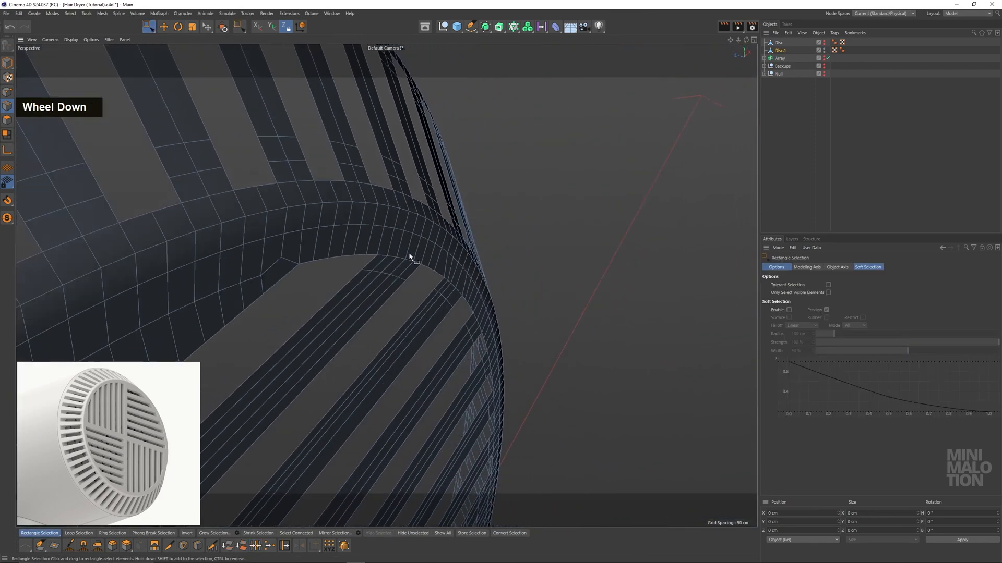
pyautogui.keyDown('alt'); pyautogui.moveTo(413, 264); pyautogui.dragTo(367, 232); pyautogui.keyUp('alt')
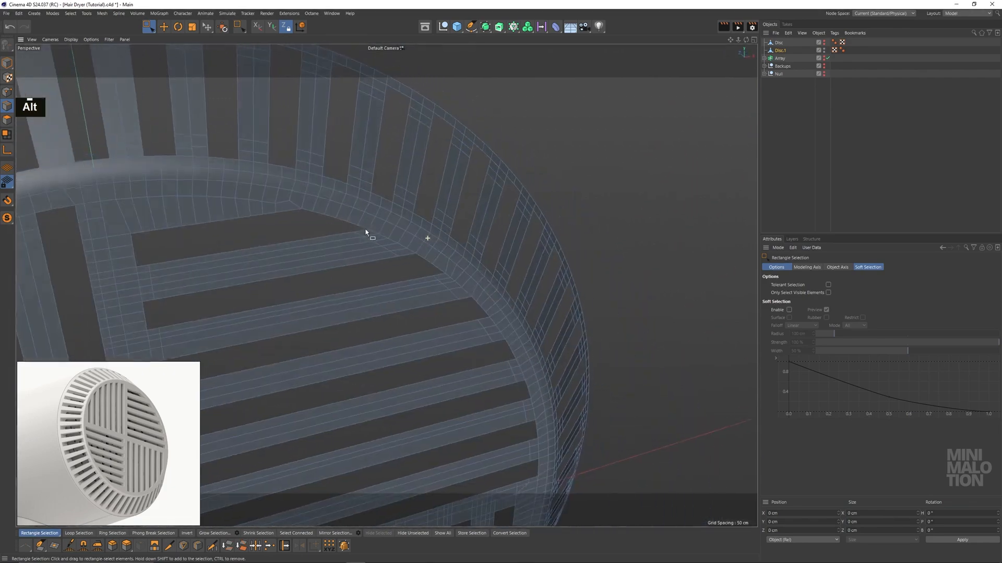
# Duplicate the merged grille object Disc.1 and hide the original
pyautogui.keyDown('alt'); pyautogui.moveTo(367, 232); pyautogui.dragTo(515, 220, button='middle'); pyautogui.keyUp('alt')
pyautogui.keyDown('alt'); pyautogui.scroll(-4, 439, 255); pyautogui.keyUp('alt')
pyautogui.keyDown('alt'); pyautogui.moveTo(515, 220); pyautogui.dragTo(381, 219); pyautogui.keyUp('alt')
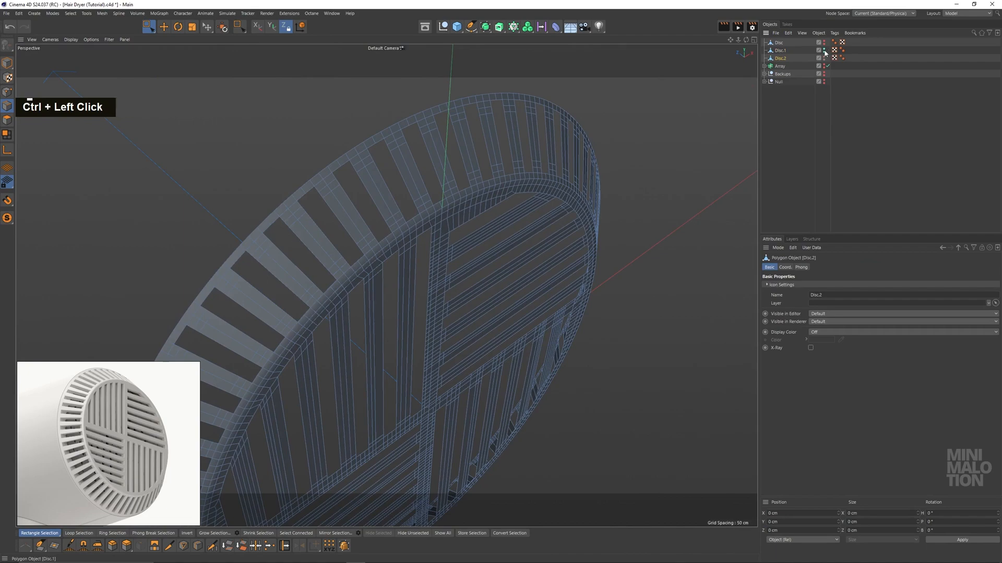
pyautogui.keyDown('alt'); pyautogui.moveTo(496, 188); pyautogui.dragTo(409, 196); pyautogui.keyUp('alt')
pyautogui.keyDown('alt'); pyautogui.moveTo(409, 196); pyautogui.dragTo(439, 203, button='middle'); pyautogui.keyUp('alt')
pyautogui.keyDown('alt'); pyautogui.moveTo(439, 203); pyautogui.dragTo(485, 180); pyautogui.keyUp('alt')
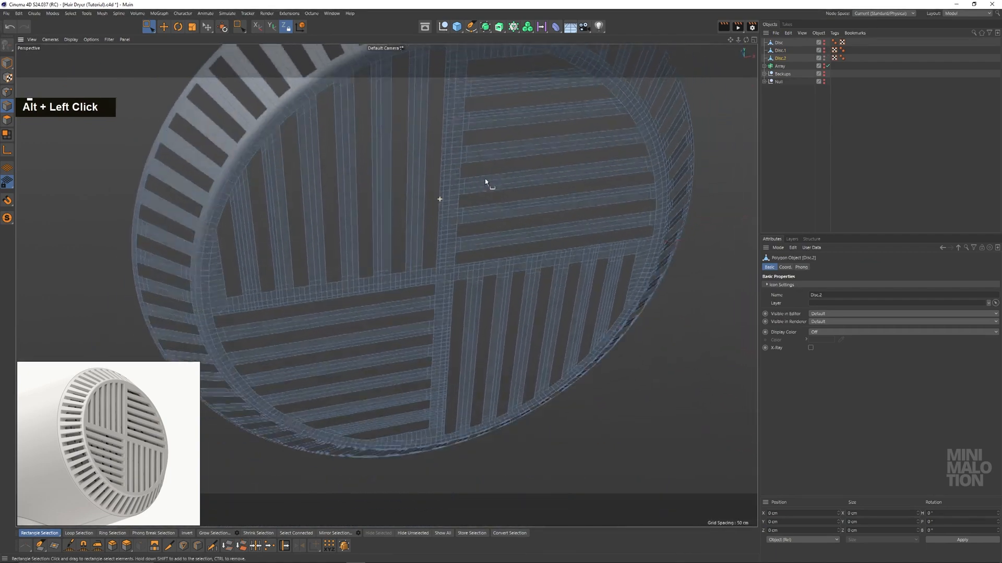
pyautogui.keyDown('alt'); pyautogui.moveTo(485, 180); pyautogui.dragTo(449, 296, button='middle'); pyautogui.keyUp('alt')
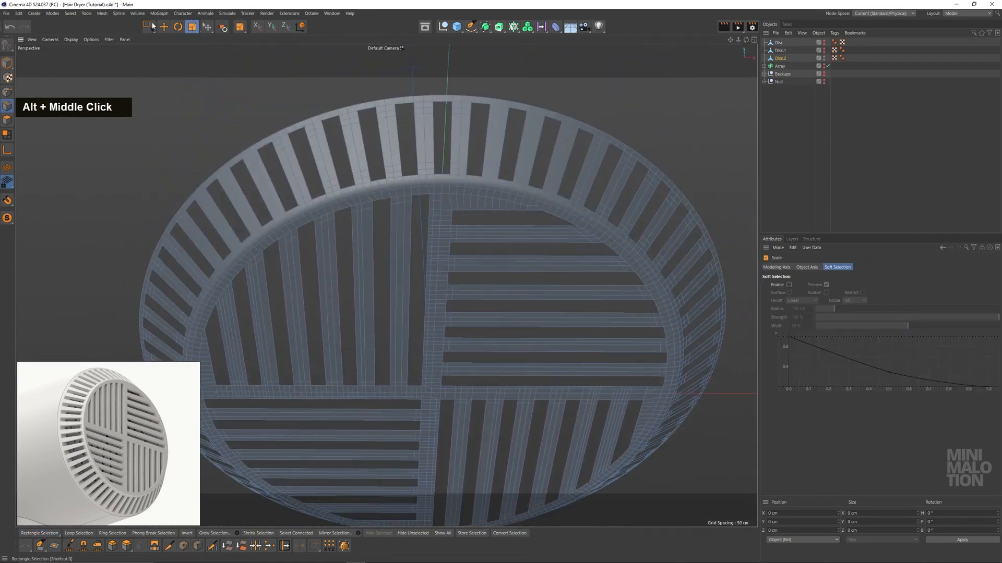
# Select all points of the duplicated grille and run Optimize
pyautogui.hotkey('ctrl', 'a')
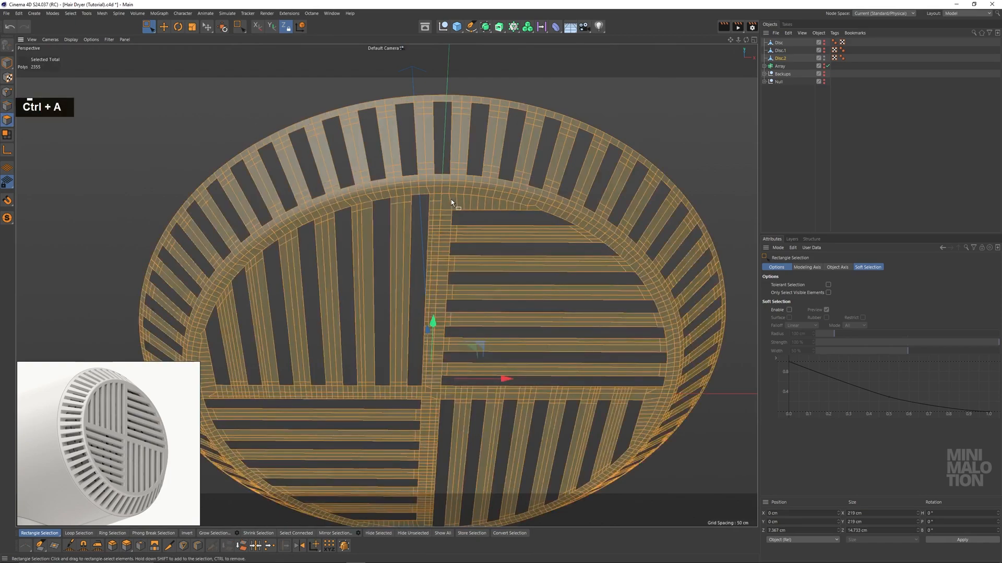
pyautogui.keyDown('alt'); pyautogui.moveTo(451, 202); pyautogui.dragTo(230, 146); pyautogui.keyUp('alt')
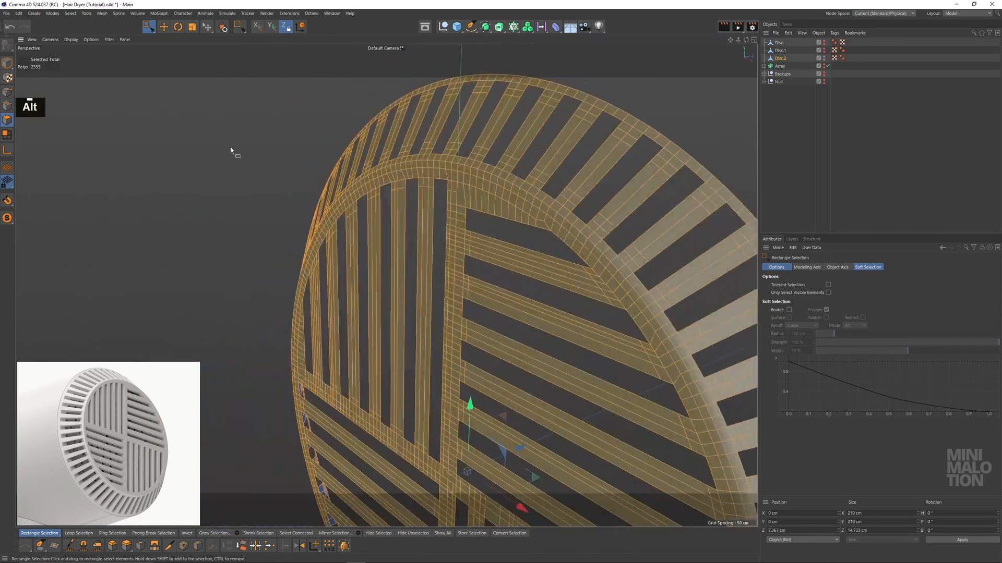
pyautogui.click(3, 94)
pyautogui.hotkey('ctrl', 'a')
pyautogui.rightClick(453, 176)
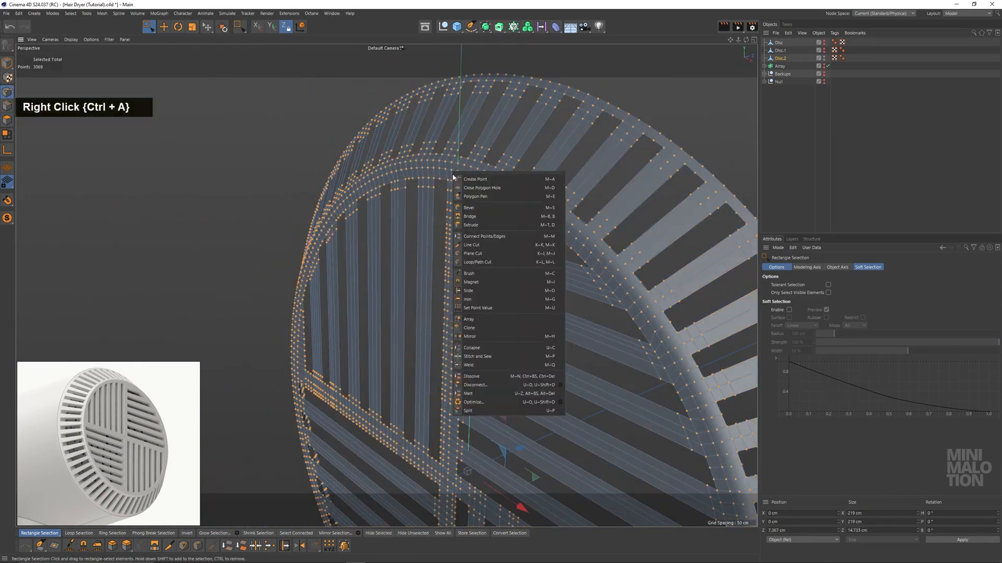
pyautogui.click(479, 404)
# Select all of the grille's polygons and extrude them with an offset of -2.3 cm and Create Caps enabled
pyautogui.doubleClick(7, 121)
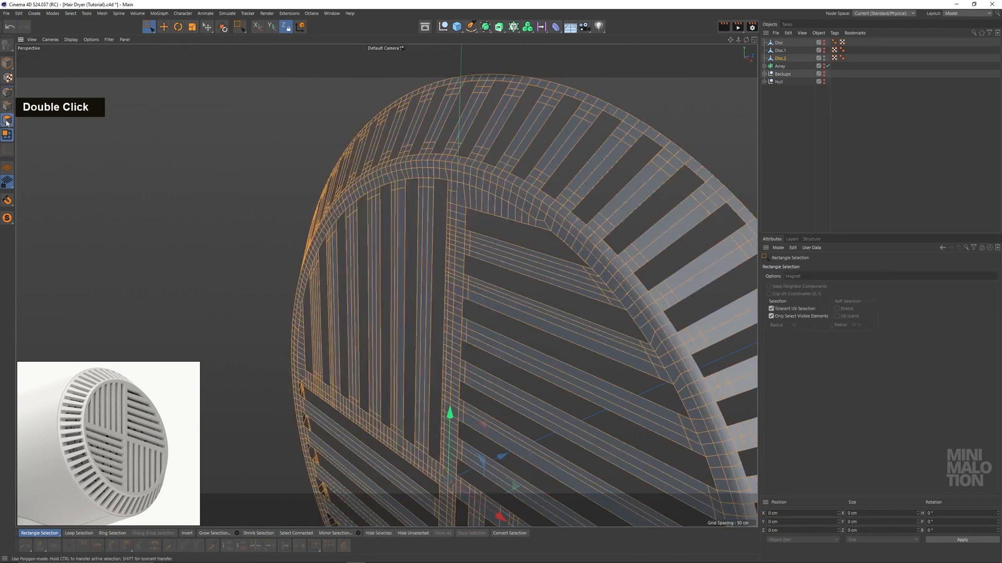
pyautogui.scroll(3, 526, 224)
pyautogui.rightClick(530, 193)
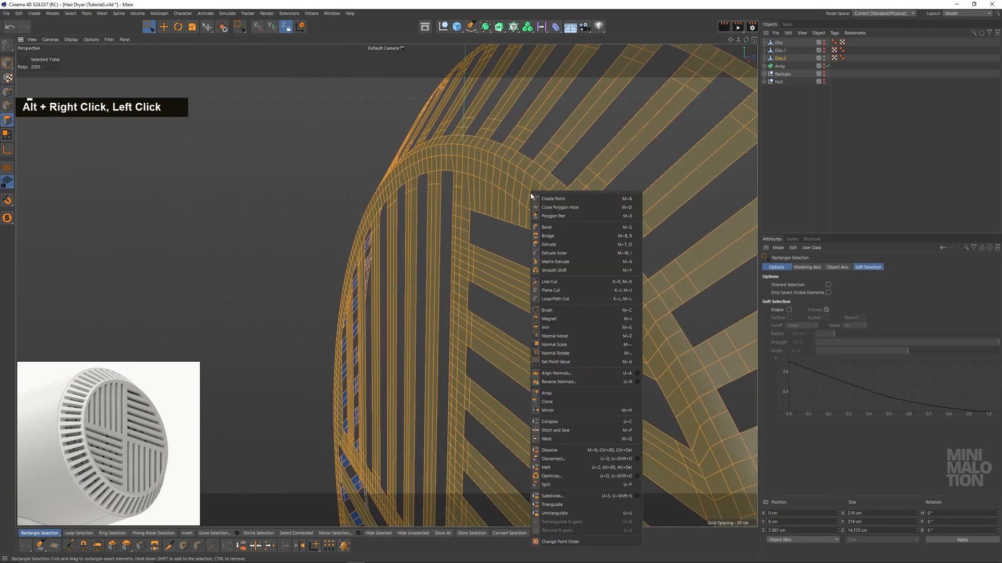
pyautogui.click(559, 245)
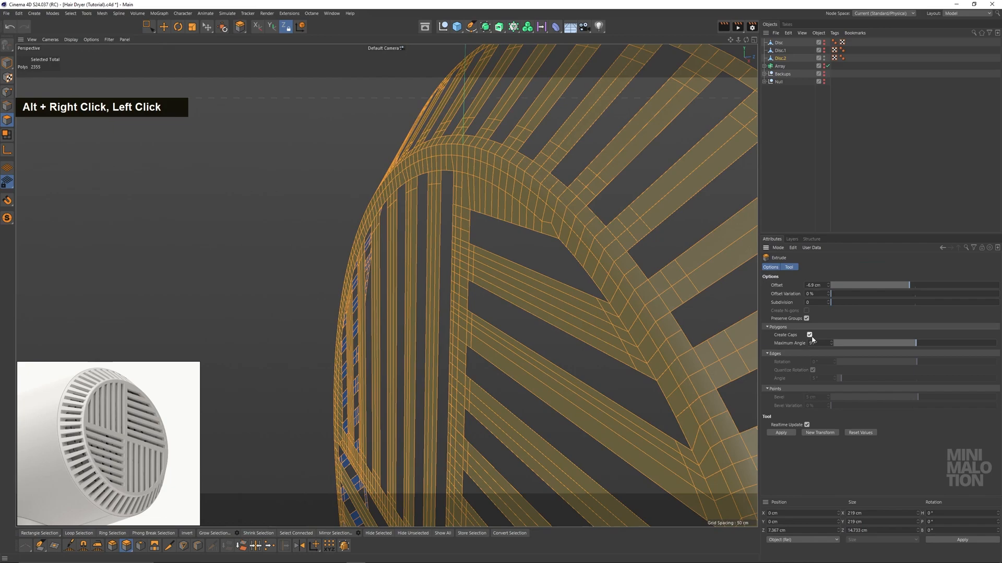
pyautogui.keyDown('alt'); pyautogui.moveTo(652, 282); pyautogui.dragTo(382, 225); pyautogui.keyUp('alt')
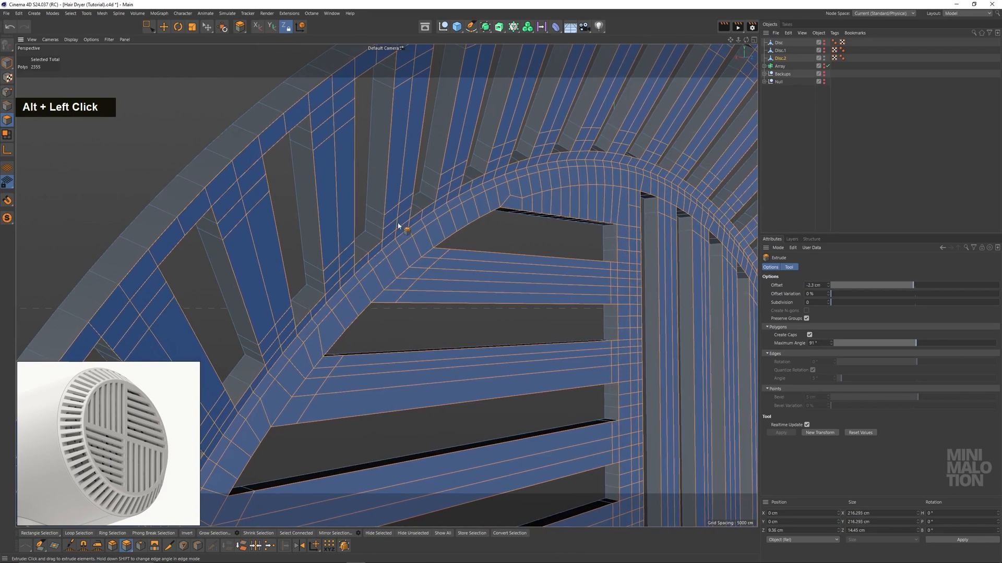
# Examine the thickened grille's slots, ring and outer rim from the front, back and side
pyautogui.keyDown('alt'); pyautogui.moveTo(399, 225); pyautogui.dragTo(624, 271); pyautogui.keyUp('alt')
pyautogui.scroll(-3, 433, 286)
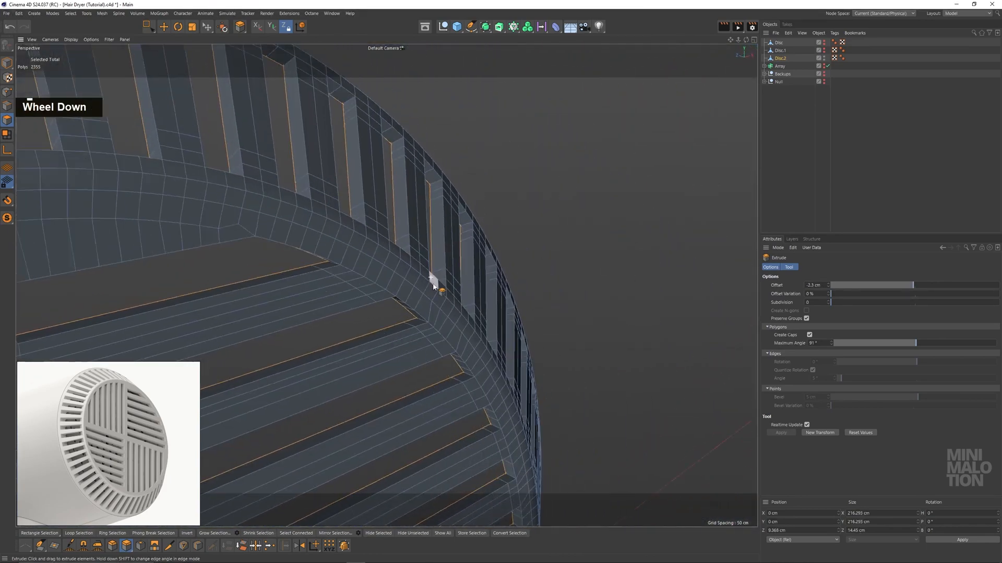
pyautogui.keyDown('alt'); pyautogui.moveTo(433, 286); pyautogui.dragTo(385, 286, button='middle'); pyautogui.keyUp('alt')
pyautogui.keyDown('alt'); pyautogui.moveTo(385, 286); pyautogui.dragTo(523, 229); pyautogui.keyUp('alt')
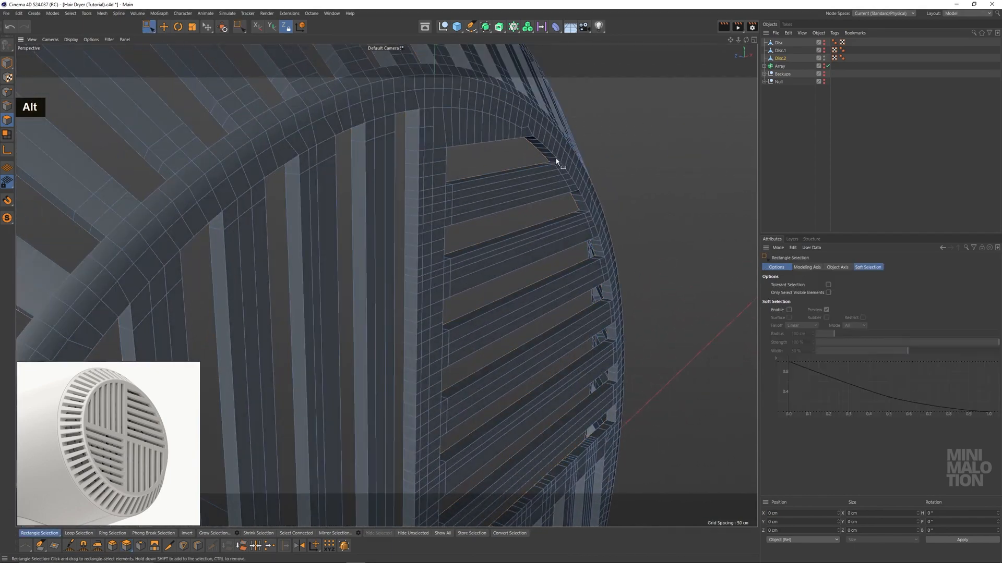
pyautogui.keyDown('alt'); pyautogui.moveTo(556, 158); pyautogui.dragTo(521, 226, button='middle'); pyautogui.keyUp('alt')
pyautogui.keyDown('alt'); pyautogui.moveTo(521, 226); pyautogui.dragTo(451, 205); pyautogui.keyUp('alt')
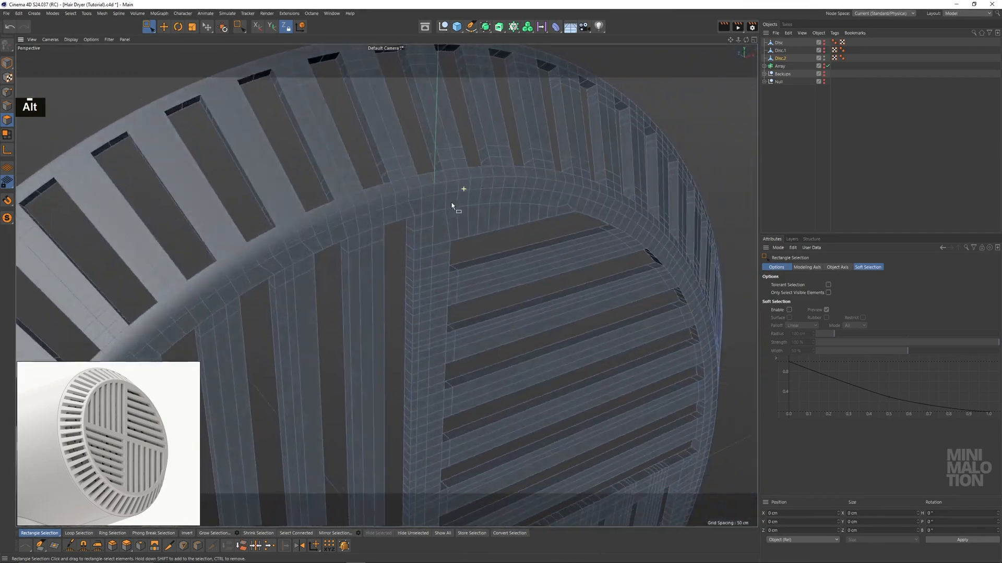
pyautogui.keyDown('alt'); pyautogui.moveTo(451, 206); pyautogui.dragTo(483, 270, button='middle'); pyautogui.keyUp('alt')
pyautogui.keyDown('alt'); pyautogui.moveTo(483, 269); pyautogui.dragTo(702, 222); pyautogui.keyUp('alt')
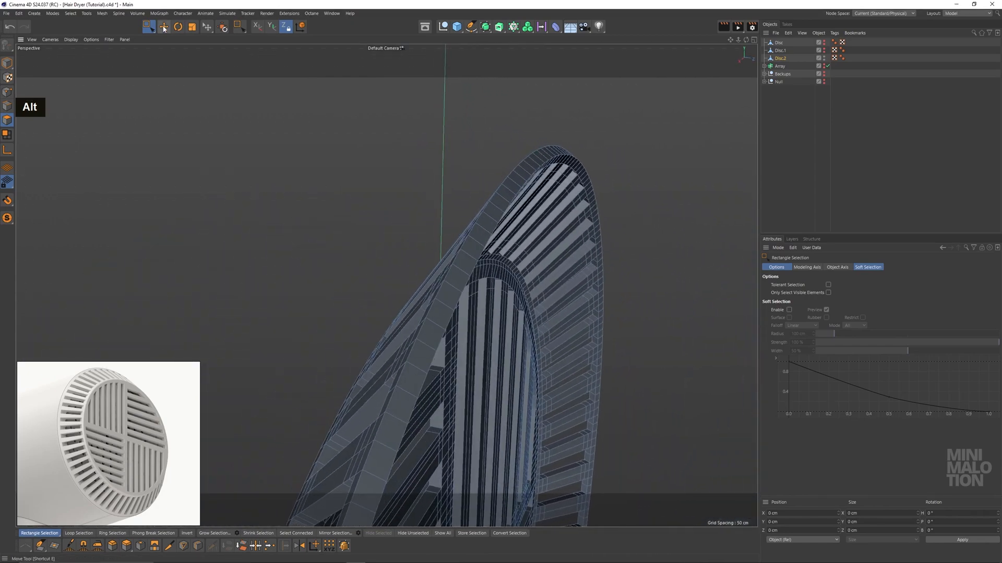
# Select the two open edge loops along the grille's outer rim
pyautogui.click(81, 37)
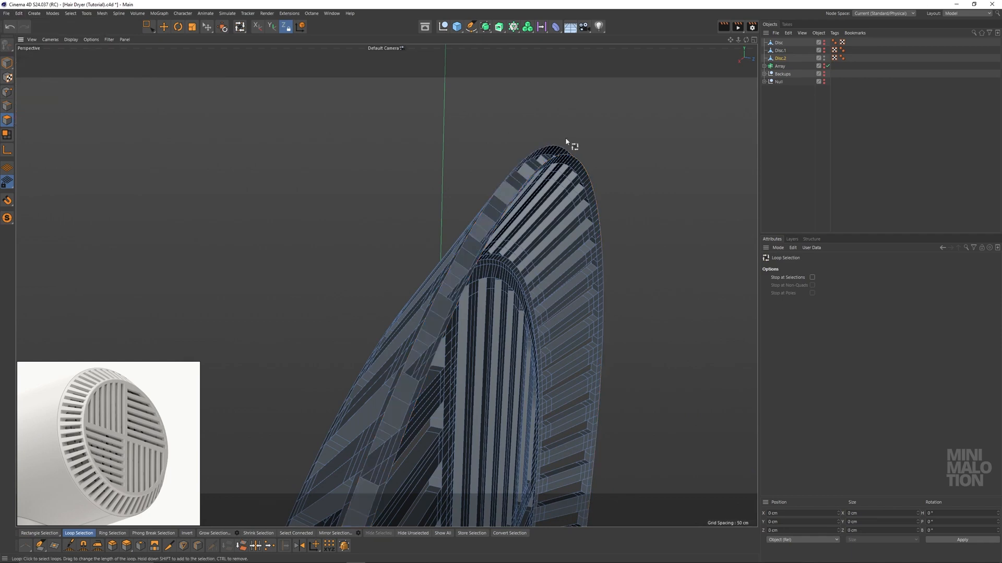
pyautogui.keyDown('alt'); pyautogui.moveTo(566, 140); pyautogui.dragTo(417, 133); pyautogui.keyUp('alt')
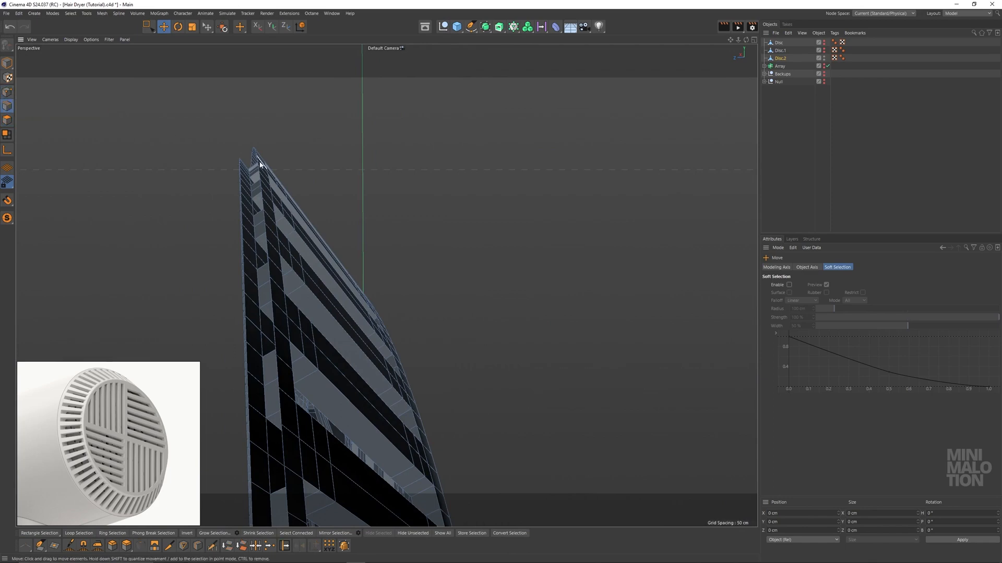
pyautogui.keyDown('alt'); pyautogui.moveTo(260, 165); pyautogui.dragTo(423, 301); pyautogui.keyUp('alt')
pyautogui.keyDown('shift'); pyautogui.doubleClick(427, 299); pyautogui.keyUp('shift')
pyautogui.rightClick(507, 258)
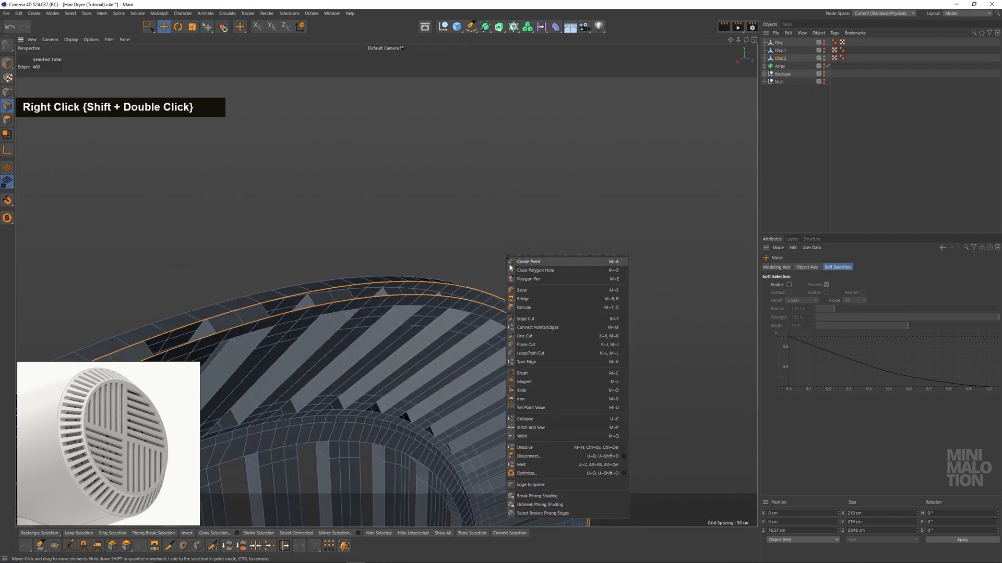
pyautogui.click(545, 421)
pyautogui.hotkey('ctrl', 'z')
pyautogui.hotkey('ctrl', 'z')
# Close the gap between the two selected rim edge loops with Stitch and Sew
pyautogui.scroll(3, 516, 384)
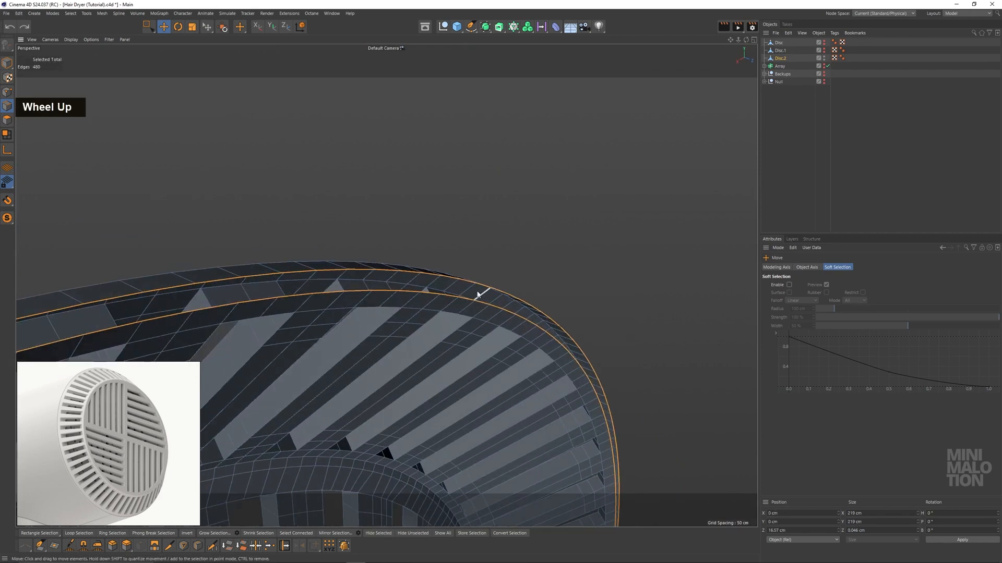
pyautogui.rightClick(506, 303)
pyautogui.click(545, 418)
pyautogui.scroll(5, 404, 300)
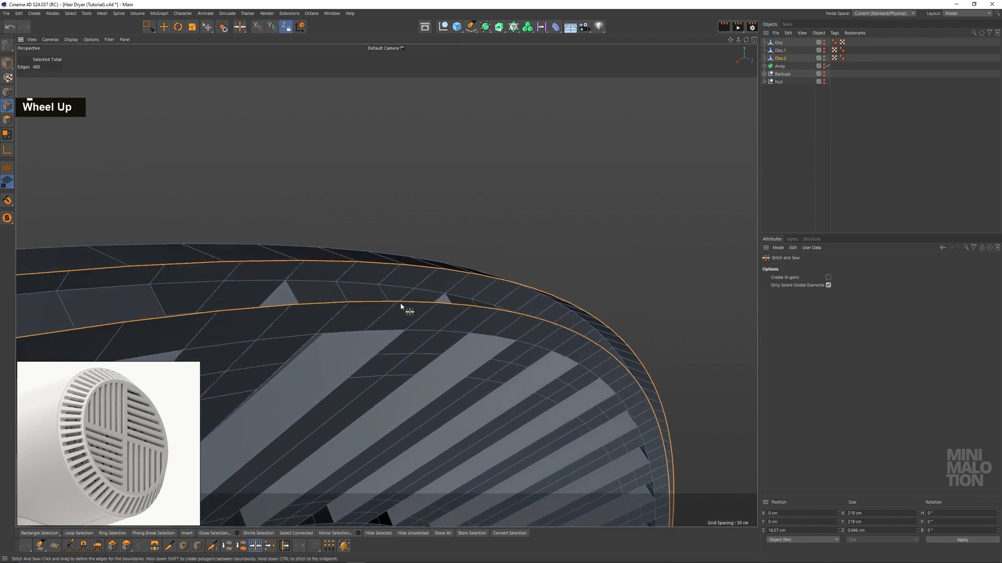
pyautogui.keyDown('alt'); pyautogui.moveTo(370, 254); pyautogui.dragTo(322, 236); pyautogui.keyUp('alt')
pyautogui.keyDown('ctrl'); pyautogui.moveTo(387, 221); pyautogui.dragTo(253, 207); pyautogui.keyUp('ctrl')
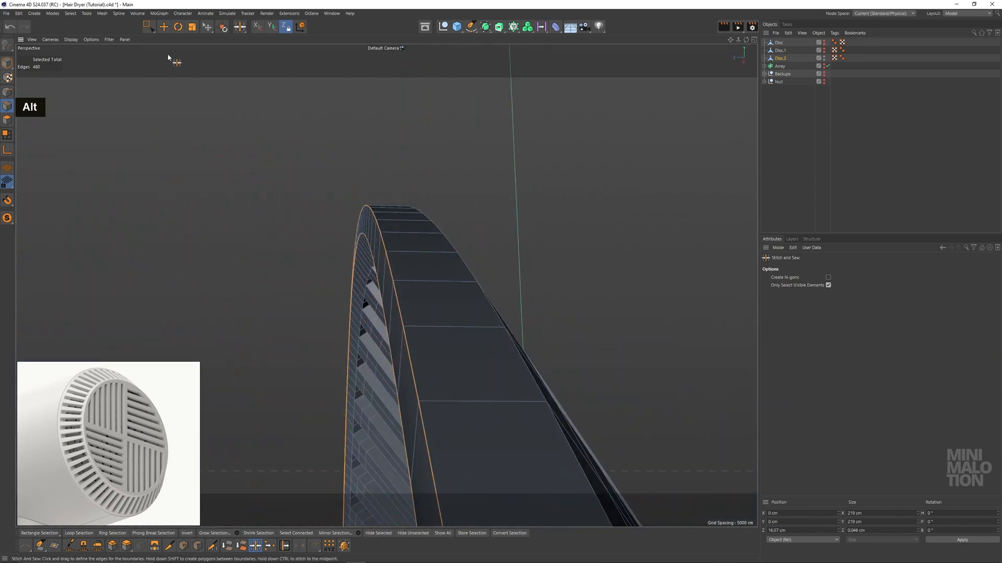
# Examine the closed outer rim and the grille's slots in the perspective and top views
pyautogui.scroll(-3, 416, 250)
pyautogui.keyDown('alt'); pyautogui.moveTo(415, 250); pyautogui.dragTo(403, 239); pyautogui.keyUp('alt')
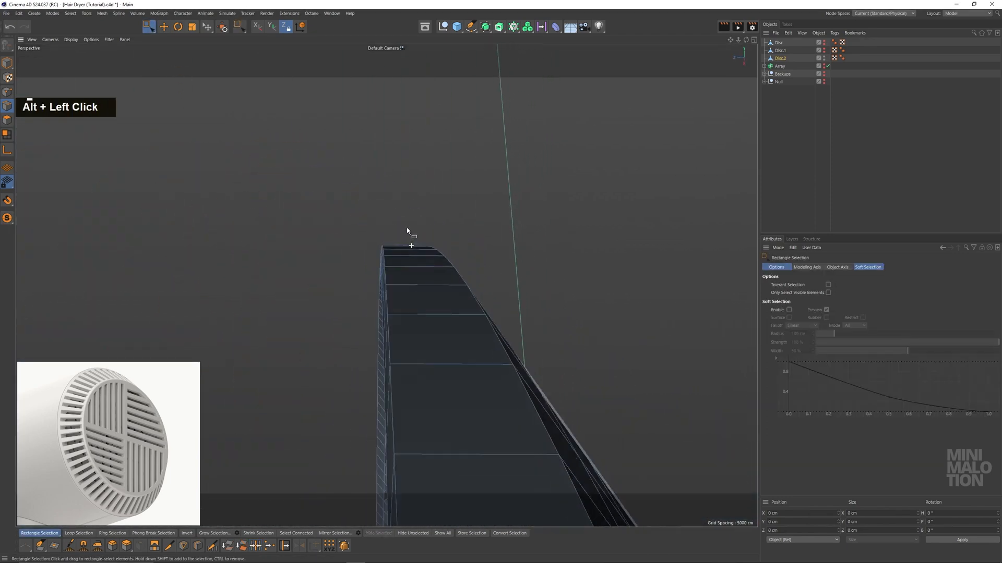
pyautogui.keyDown('alt'); pyautogui.moveTo(380, 282); pyautogui.dragTo(707, 389); pyautogui.keyUp('alt')
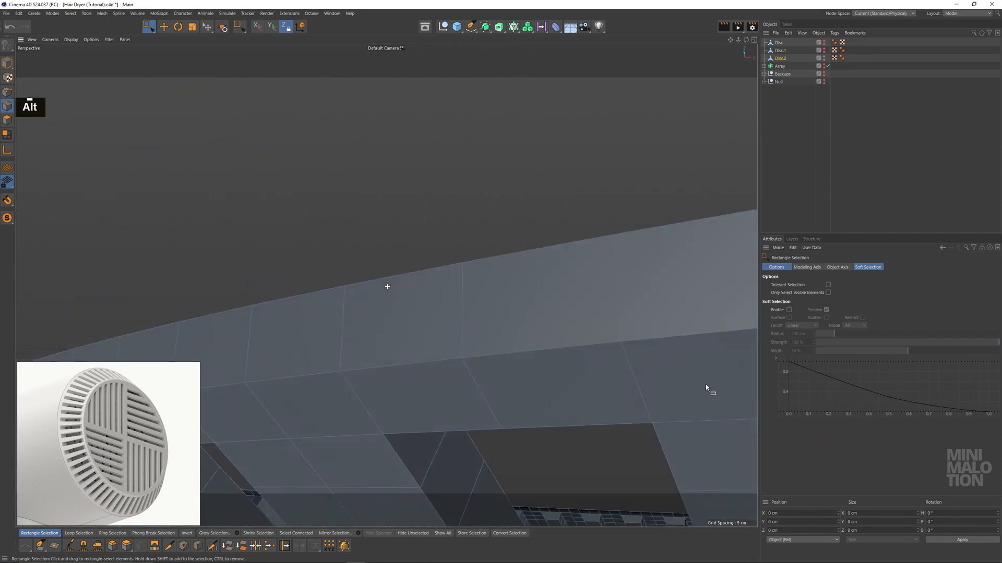
pyautogui.middleClick(706, 390)
pyautogui.scroll(-3, 549, 313)
pyautogui.middleClick(551, 308)
pyautogui.scroll(-3, 540, 271)
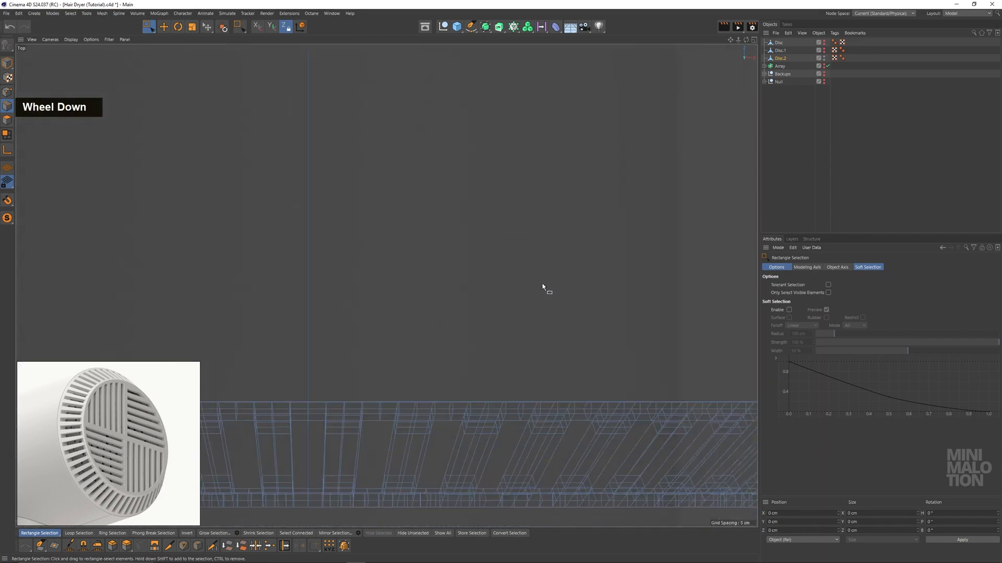
pyautogui.middleClick(400, 264)
pyautogui.middleClick(362, 239)
pyautogui.keyDown('alt'); pyautogui.moveTo(362, 239); pyautogui.dragTo(457, 264); pyautogui.keyUp('alt')
pyautogui.scroll(-2, 521, 306)
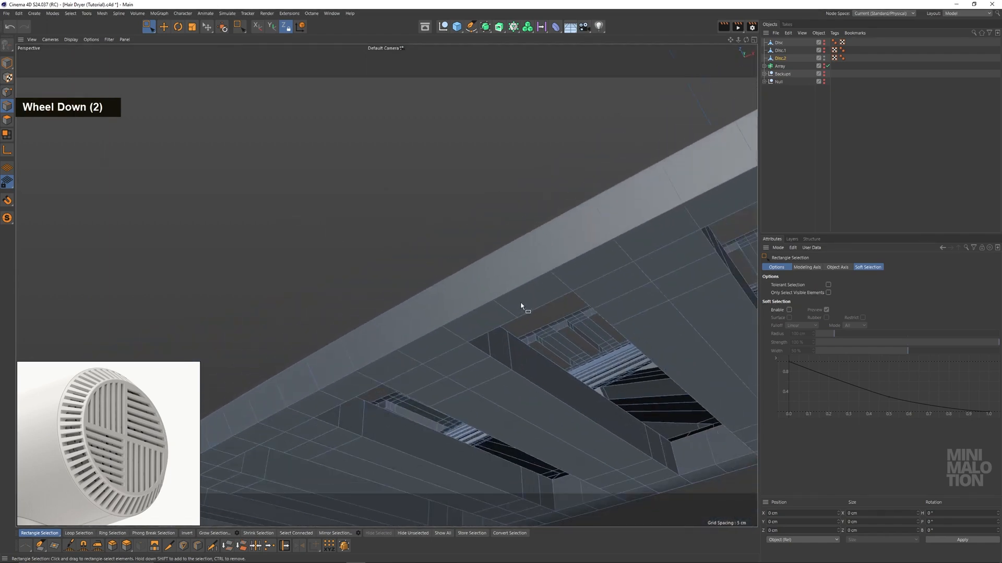
pyautogui.keyDown('alt'); pyautogui.moveTo(521, 306); pyautogui.dragTo(644, 289); pyautogui.keyUp('alt')
pyautogui.scroll(-4, 633, 300)
pyautogui.scroll(-3, 565, 300)
pyautogui.keyDown('alt'); pyautogui.moveTo(565, 300); pyautogui.dragTo(397, 213); pyautogui.keyUp('alt')
pyautogui.scroll(4, 174, 80)
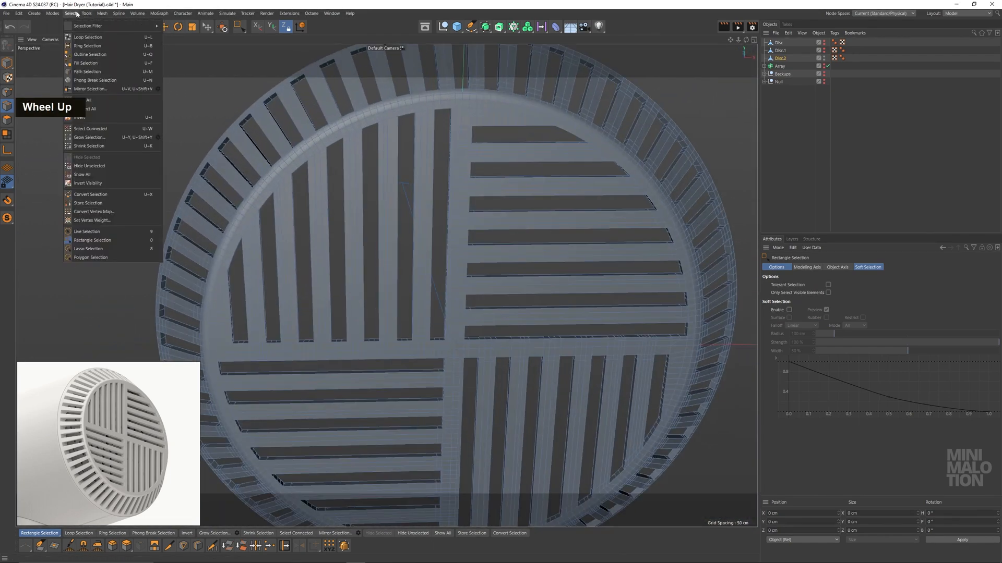
# Select all hard edges of the grille with Phong Break Selection
pyautogui.click(102, 85)
pyautogui.keyDown('alt'); pyautogui.moveTo(369, 134); pyautogui.dragTo(493, 144); pyautogui.keyUp('alt')
pyautogui.keyDown('alt'); pyautogui.moveTo(493, 144); pyautogui.dragTo(470, 167, button='middle'); pyautogui.keyUp('alt')
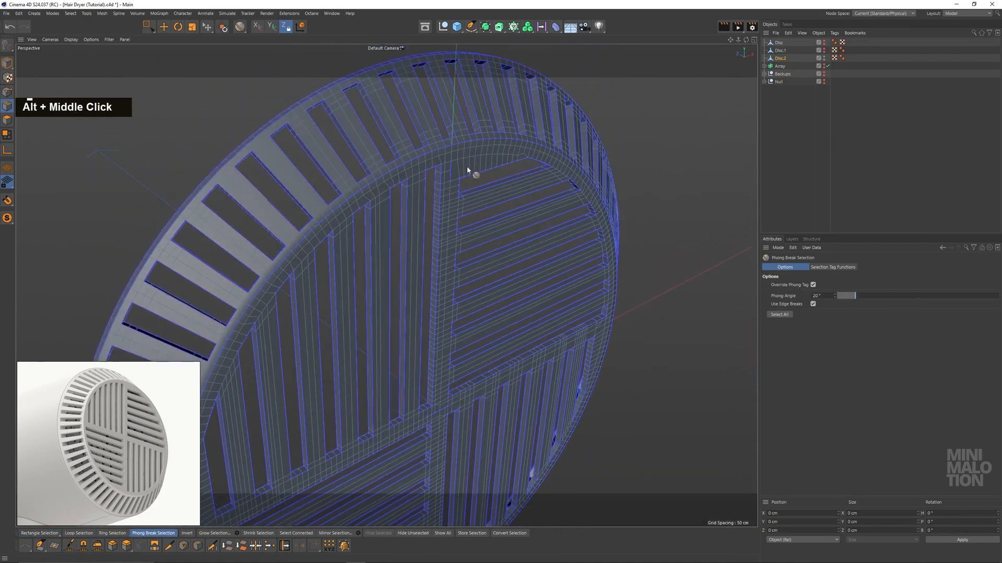
pyautogui.scroll(3, 481, 151)
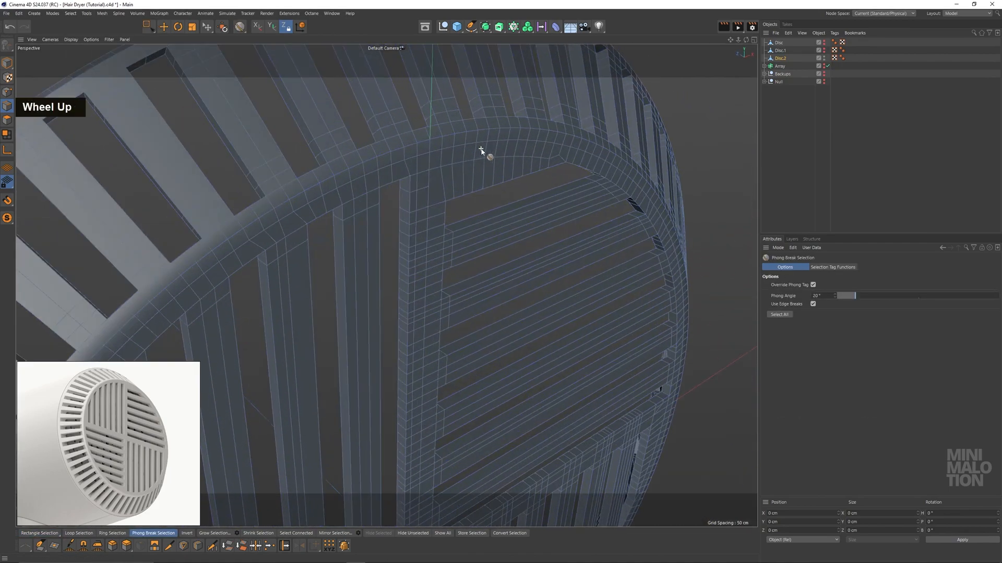
pyautogui.click(789, 315)
# Delete the stray polygons hidden inside the grille's wall
pyautogui.keyDown('alt'); pyautogui.moveTo(490, 214); pyautogui.dragTo(498, 238); pyautogui.keyUp('alt')
pyautogui.scroll(2, 420, 187)
pyautogui.scroll(6, 423, 189)
pyautogui.keyDown('alt'); pyautogui.moveTo(401, 216); pyautogui.dragTo(459, 362, button='middle'); pyautogui.keyUp('alt')
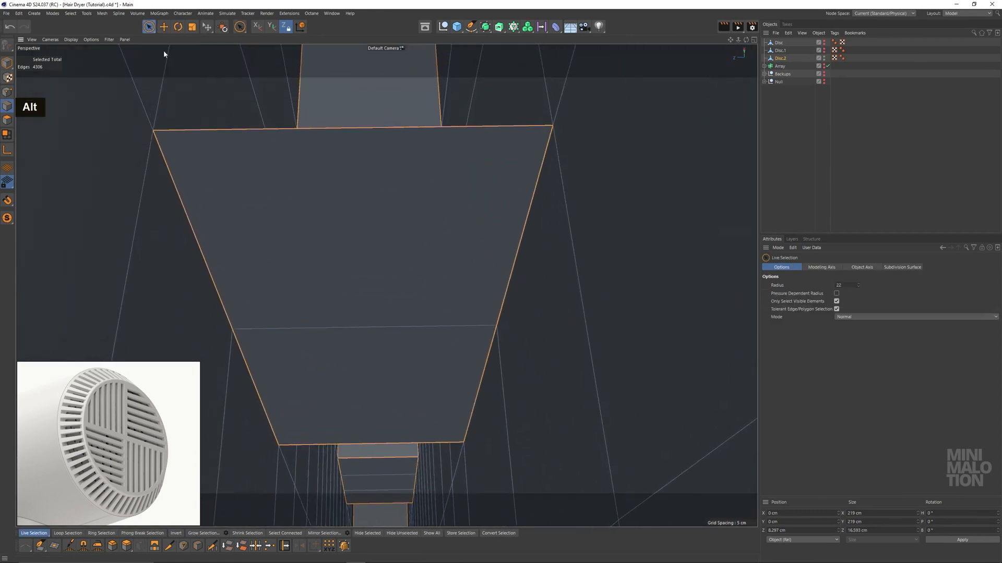
pyautogui.click(7, 120)
pyautogui.click(388, 258)
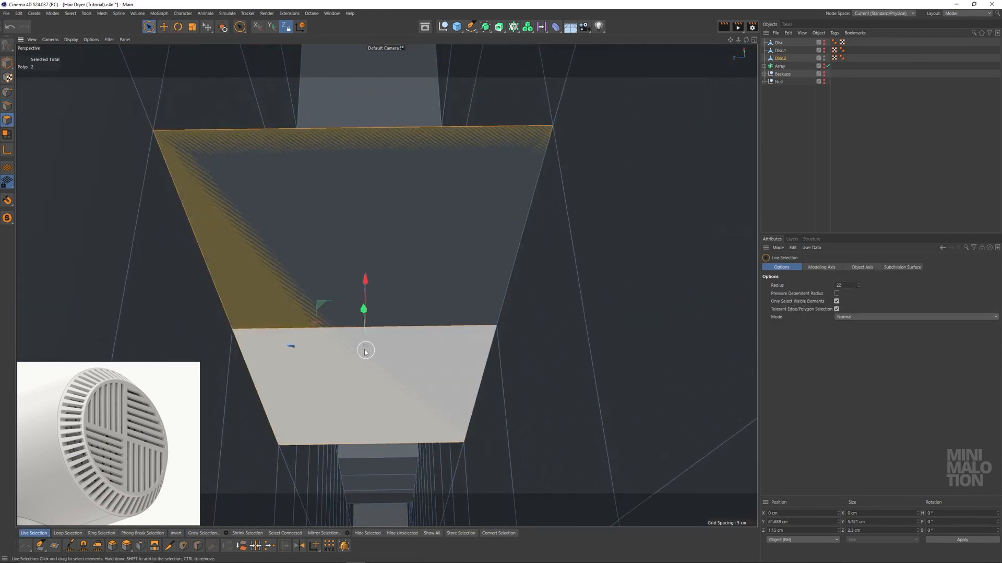
pyautogui.press('BackSpace')
pyautogui.click(338, 336)
pyautogui.press('BackSpace')
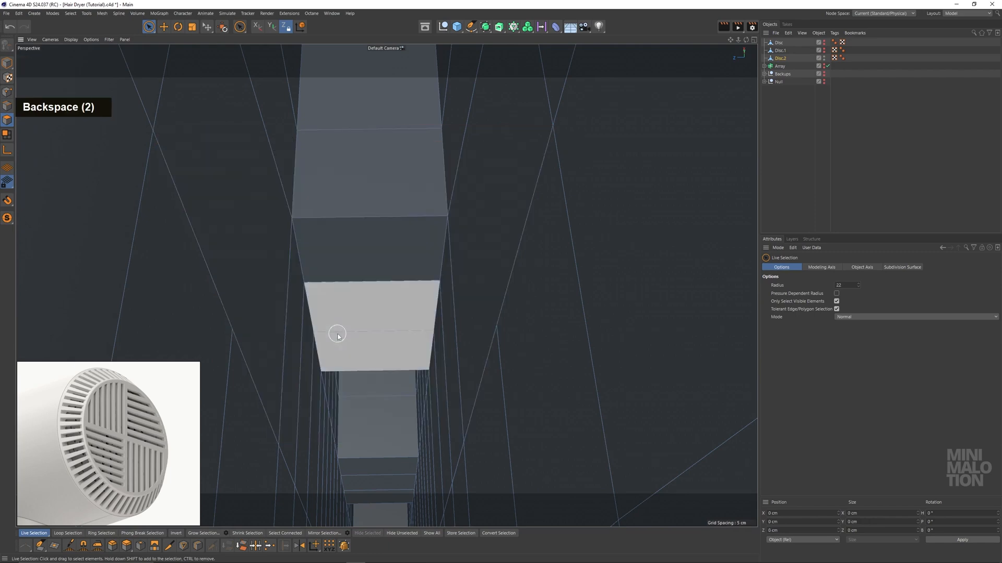
# Cut an edge with Line Cut from the loose edge end beside the upper slots to the neighbouring rim vertex
pyautogui.keyDown('alt'); pyautogui.moveTo(564, 214); pyautogui.dragTo(525, 163); pyautogui.keyUp('alt')
pyautogui.scroll(-7, 526, 163)
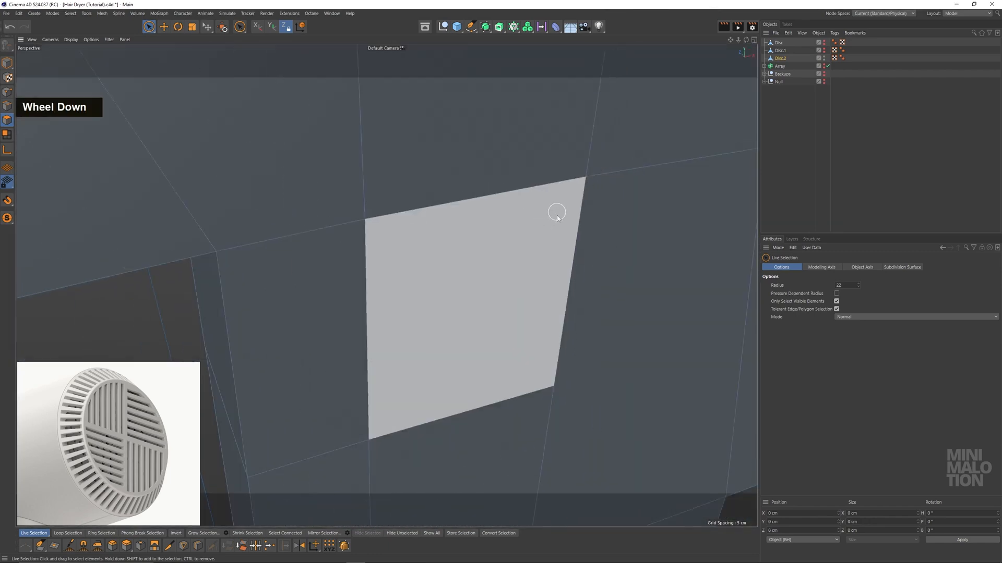
pyautogui.keyDown('alt'); pyautogui.moveTo(588, 261); pyautogui.dragTo(421, 241, button='middle'); pyautogui.keyUp('alt')
pyautogui.scroll(1, 419, 255)
pyautogui.scroll(-1, 418, 255)
pyautogui.scroll(-1, 419, 258)
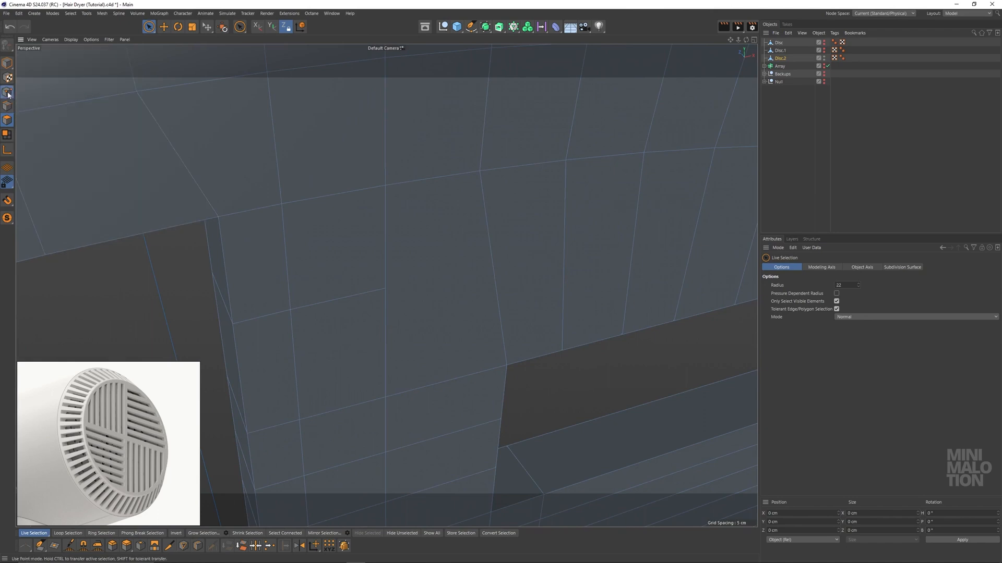
pyautogui.rightClick(435, 266)
pyautogui.click(461, 345)
pyautogui.click(291, 309)
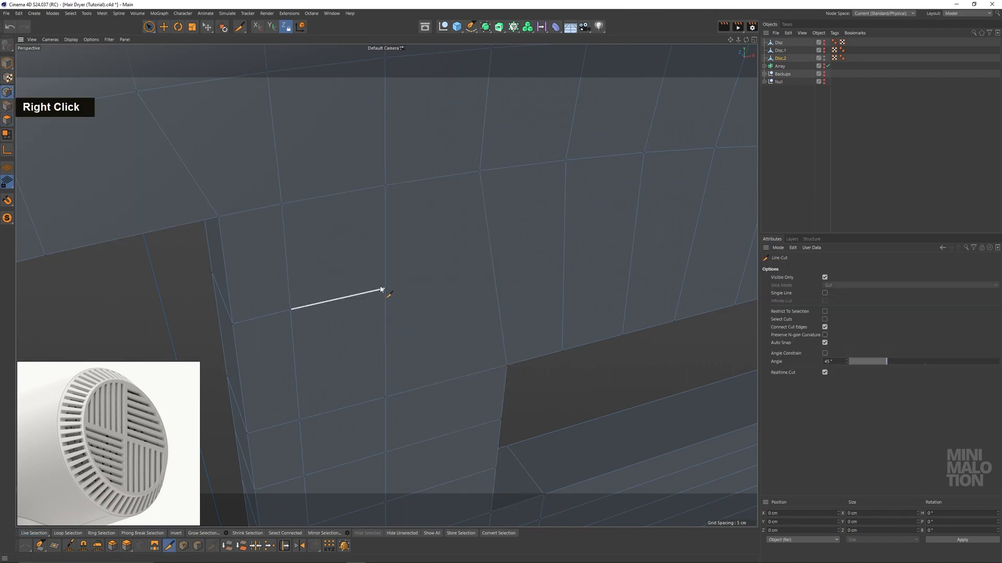
pyautogui.click(385, 288)
pyautogui.scroll(-3, 479, 172)
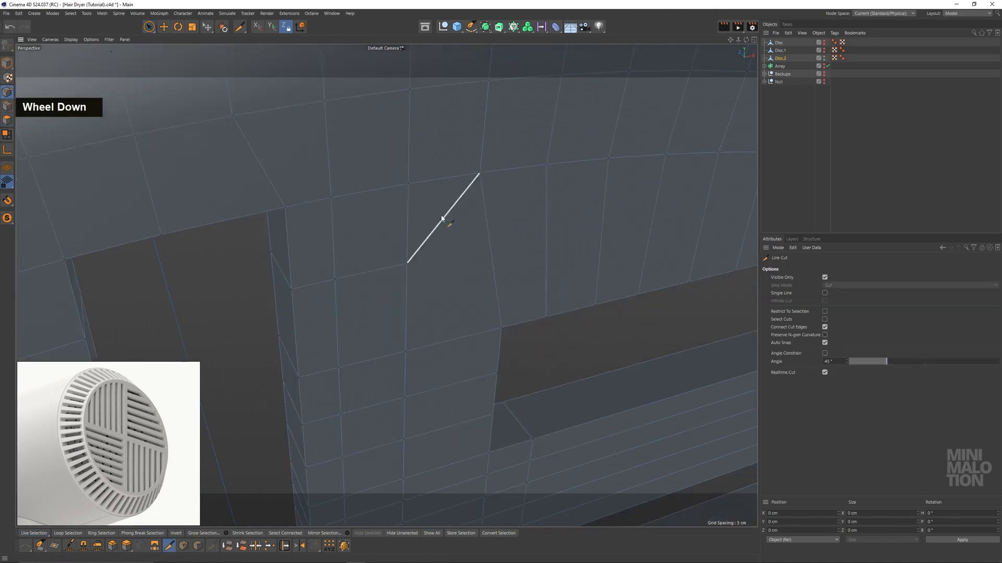
# Add the matching Line Cut on the opposite face of the grille, joining the loose edge end to the rim vertex
pyautogui.keyDown('alt'); pyautogui.moveTo(444, 219); pyautogui.dragTo(376, 298); pyautogui.keyUp('alt')
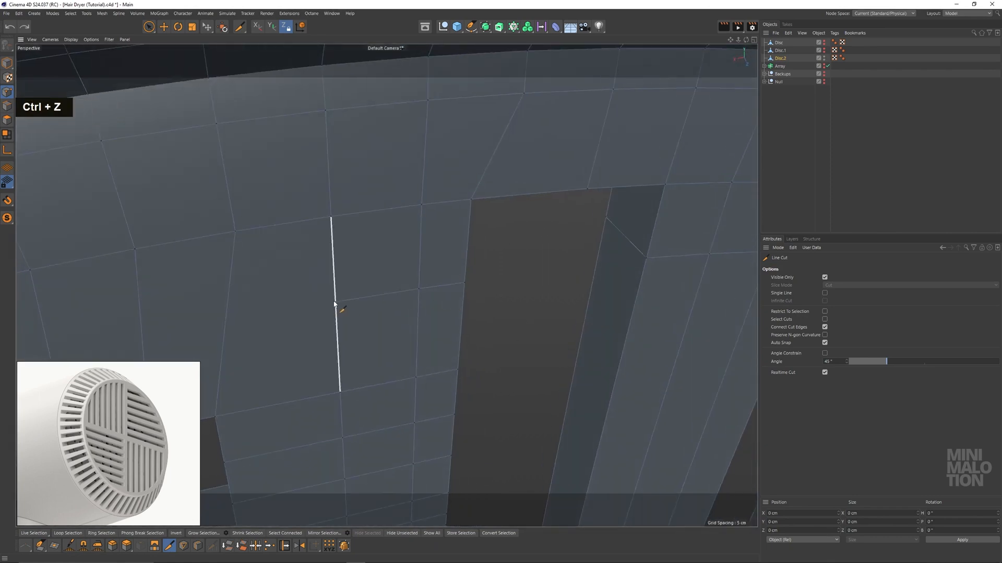
pyautogui.scroll(2, 319, 287)
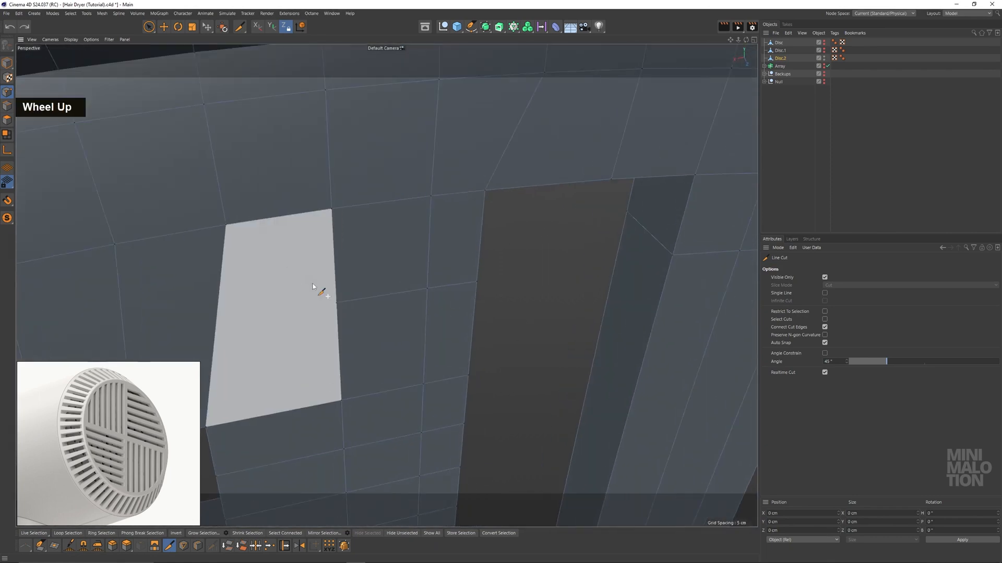
pyautogui.click(227, 225)
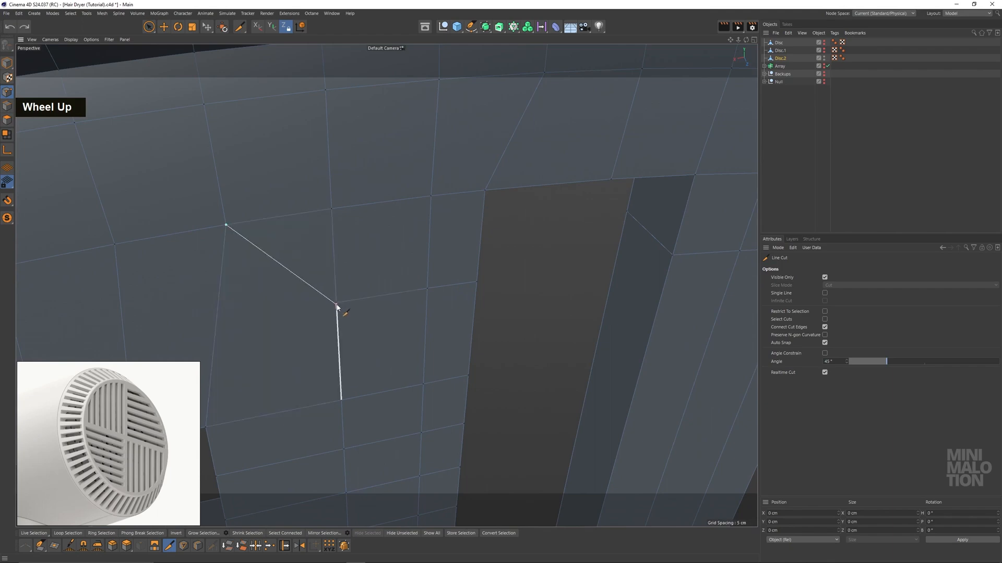
pyautogui.scroll(2, 375, 299)
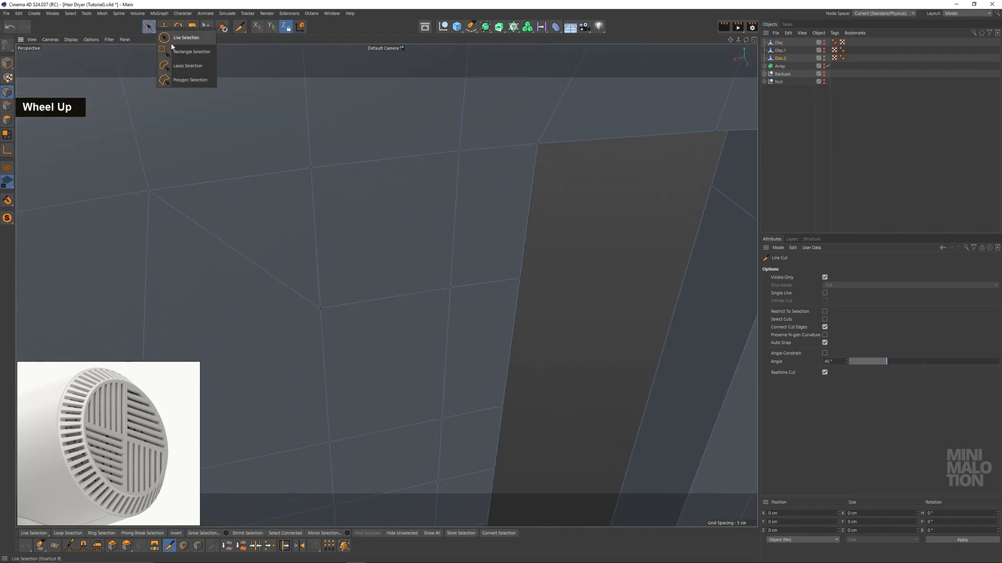
# Select the two overlapping points at the end of the upper cut with Rectangle Selection and weld them together
pyautogui.click(177, 53)
pyautogui.keyDown('alt'); pyautogui.moveTo(334, 282); pyautogui.dragTo(428, 273); pyautogui.keyUp('alt')
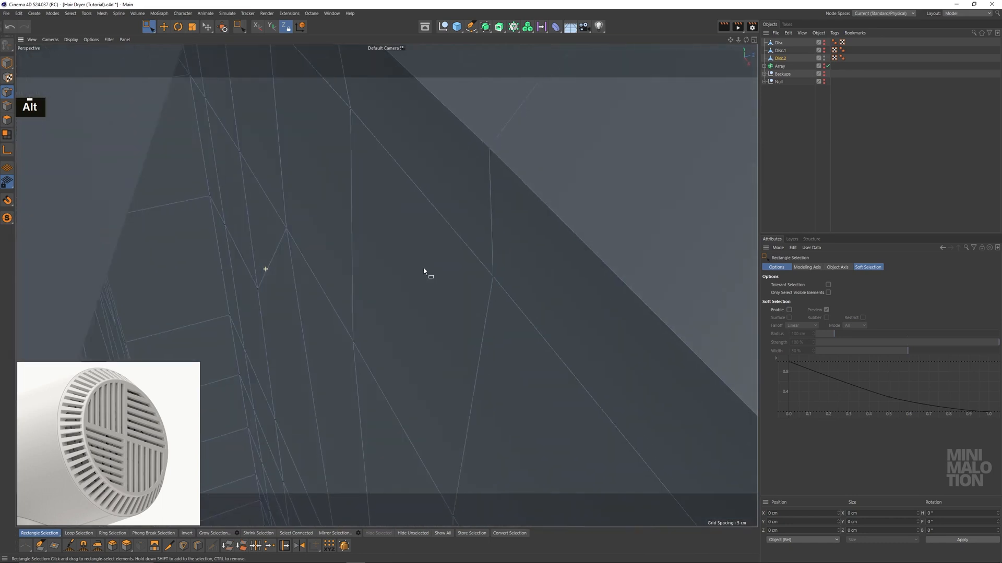
pyautogui.scroll(2, 262, 290)
pyautogui.scroll(2, 262, 290)
pyautogui.keyDown('alt'); pyautogui.moveTo(280, 301); pyautogui.dragTo(315, 293); pyautogui.keyUp('alt')
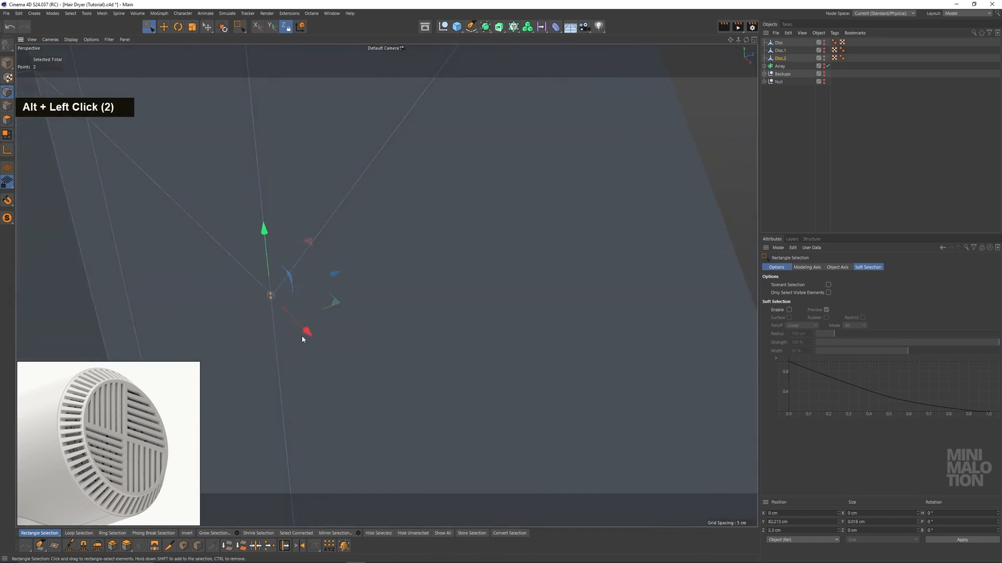
pyautogui.rightClick(375, 330)
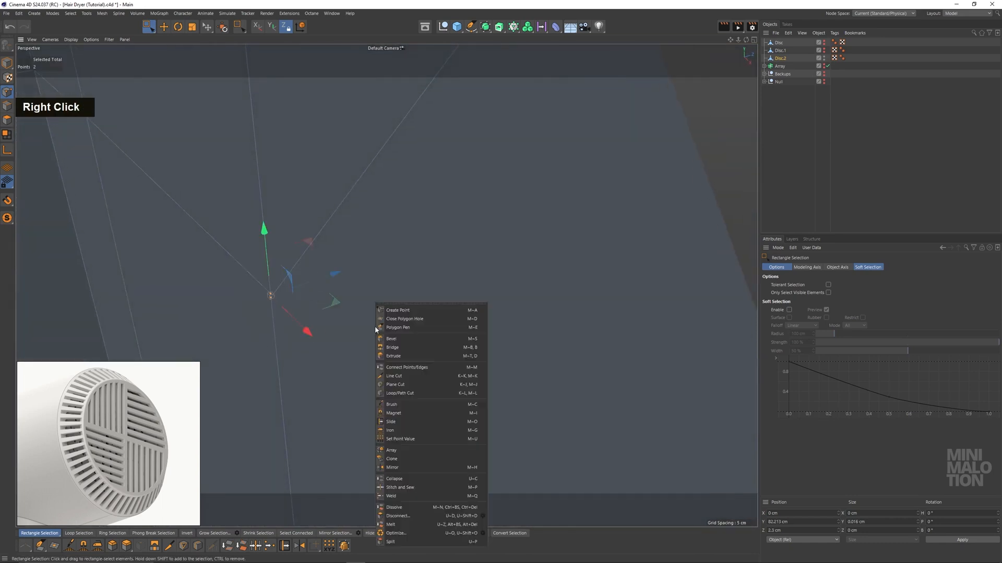
pyautogui.click(390, 496)
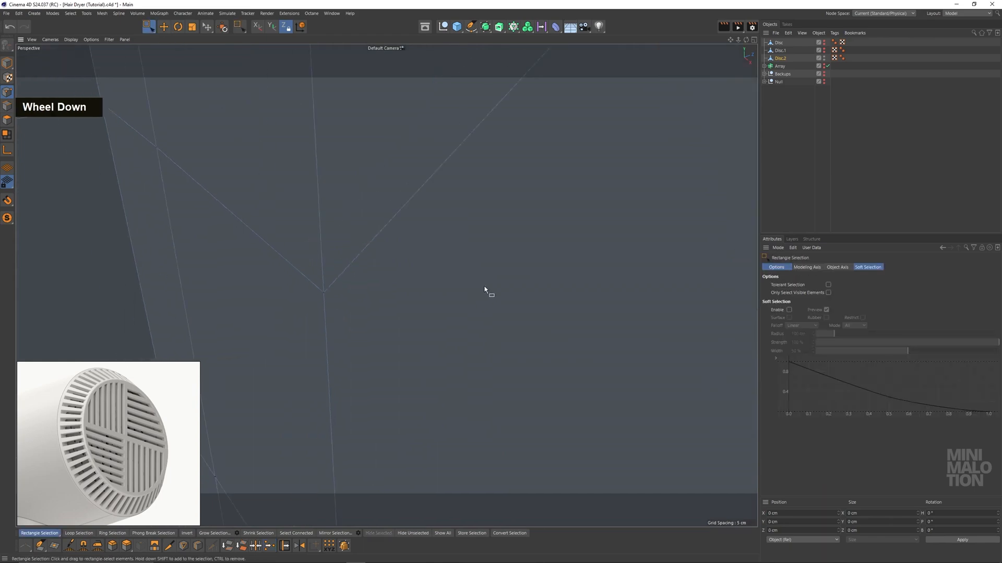
# Delete the stray polygons hidden inside the wall at the lower end of the grille's central vertical bar
pyautogui.keyDown('alt'); pyautogui.moveTo(484, 290); pyautogui.dragTo(398, 252); pyautogui.keyUp('alt')
pyautogui.scroll(-5, 423, 273)
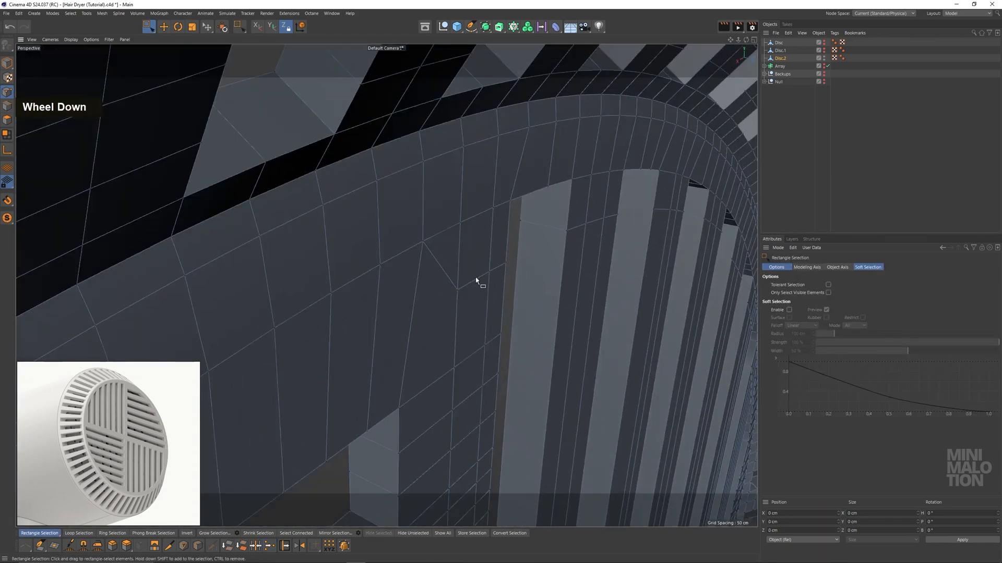
pyautogui.scroll(-3, 599, 309)
pyautogui.keyDown('alt'); pyautogui.moveTo(600, 309); pyautogui.dragTo(362, 139, button='middle'); pyautogui.keyUp('alt')
pyautogui.keyDown('alt'); pyautogui.moveTo(362, 139); pyautogui.dragTo(345, 284); pyautogui.keyUp('alt')
pyautogui.keyDown('alt'); pyautogui.moveTo(345, 285); pyautogui.dragTo(693, 250, button='middle'); pyautogui.keyUp('alt')
pyautogui.keyDown('alt'); pyautogui.moveTo(381, 243); pyautogui.dragTo(727, 233, button='middle'); pyautogui.keyUp('alt')
pyautogui.keyDown('alt'); pyautogui.moveTo(431, 225); pyautogui.dragTo(449, 230); pyautogui.keyUp('alt')
pyautogui.keyDown('alt'); pyautogui.moveTo(450, 231); pyautogui.dragTo(279, 152, button='middle'); pyautogui.keyUp('alt')
pyautogui.keyDown('alt'); pyautogui.moveTo(279, 152); pyautogui.dragTo(440, 333); pyautogui.keyUp('alt')
pyautogui.scroll(3, 433, 371)
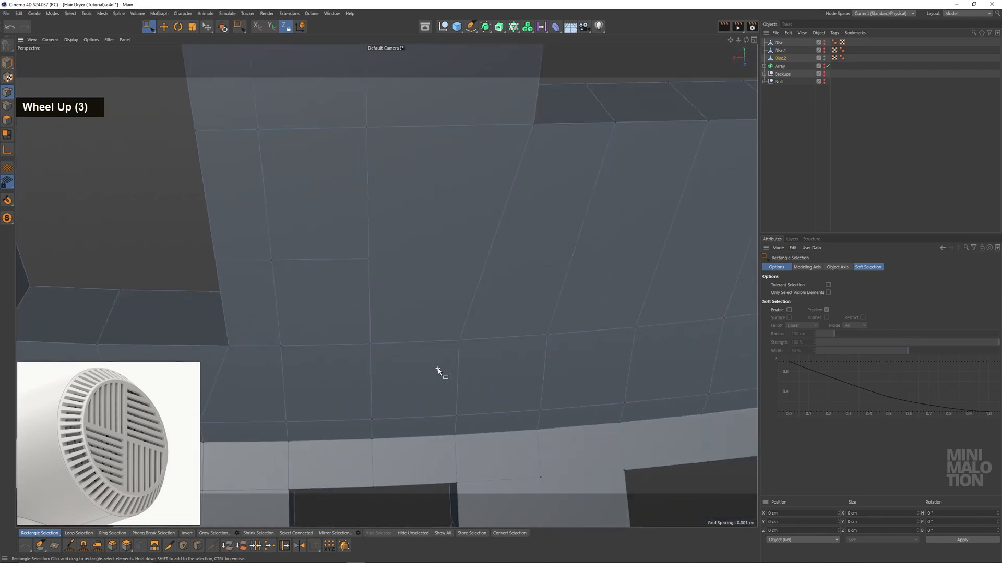
pyautogui.keyDown('alt'); pyautogui.moveTo(438, 371); pyautogui.dragTo(344, 269); pyautogui.keyUp('alt')
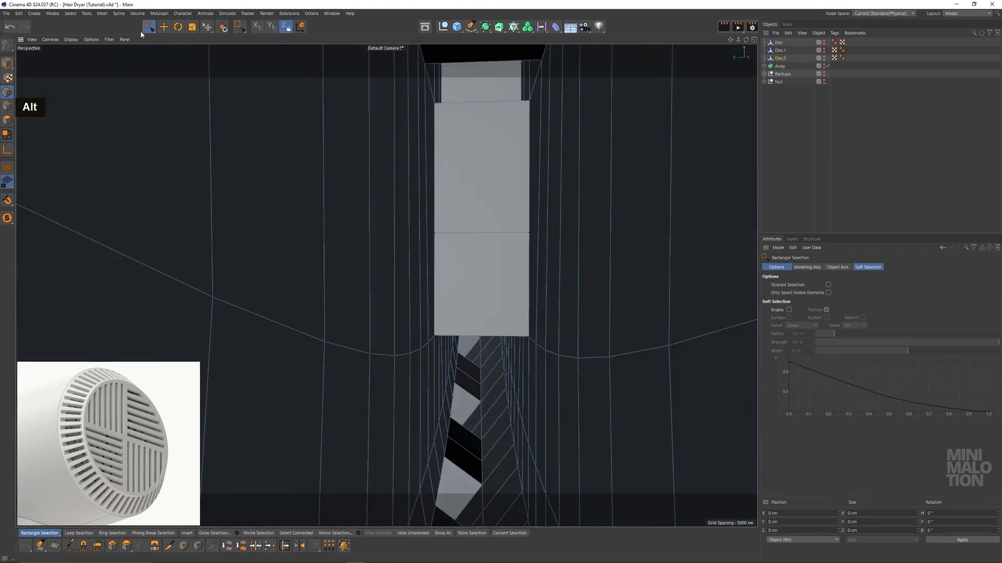
pyautogui.scroll(1, 492, 183)
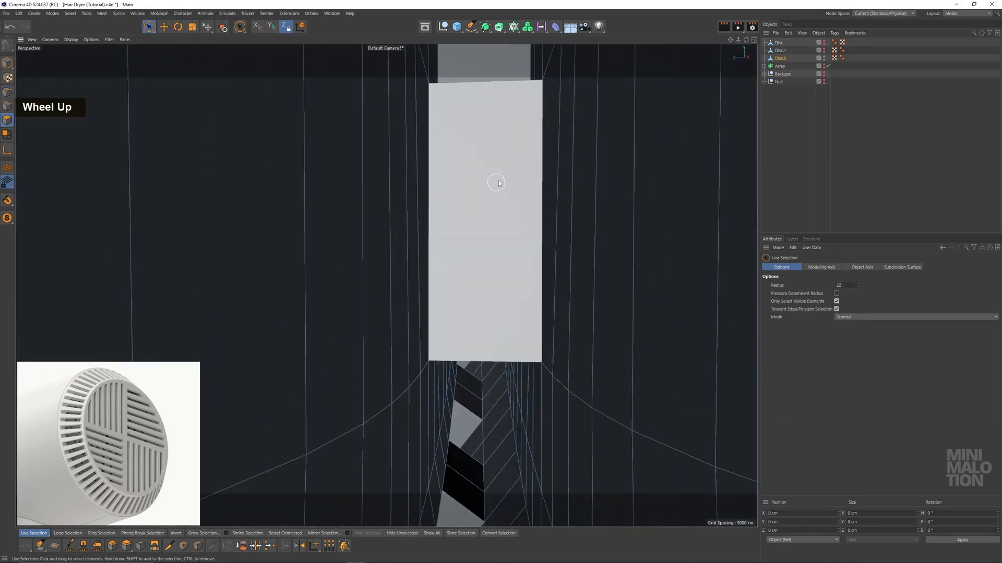
pyautogui.click(491, 249)
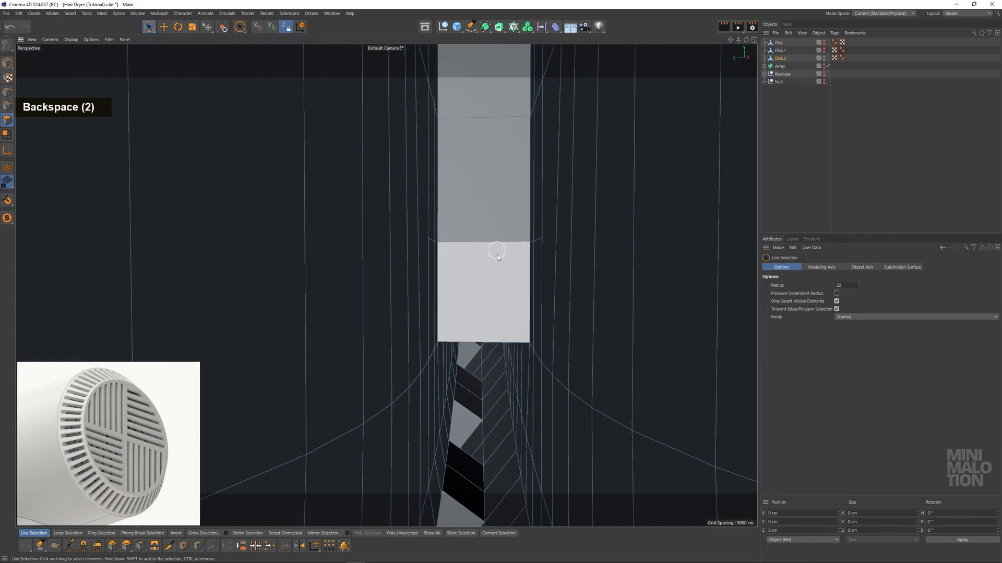
# Connect the loose edge ends to the neighbouring rim vertices with Line Cut on both faces of the grille's lower end
pyautogui.moveTo(489, 260)
pyautogui.keyDown('alt'); pyautogui.mouseDown()
pyautogui.moveTo(485, 280)
pyautogui.moveTo(487, 261)
pyautogui.moveTo(633, 284)
pyautogui.mouseUp(); pyautogui.keyUp('alt')
pyautogui.keyDown('alt'); pyautogui.moveTo(633, 284); pyautogui.dragTo(454, 292, button='middle'); pyautogui.keyUp('alt')
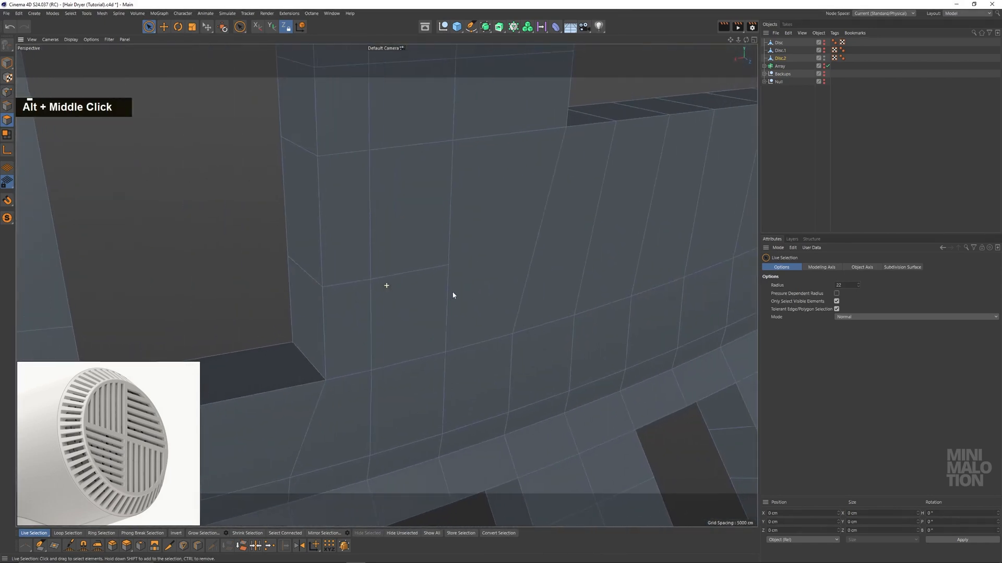
pyautogui.scroll(2, 449, 296)
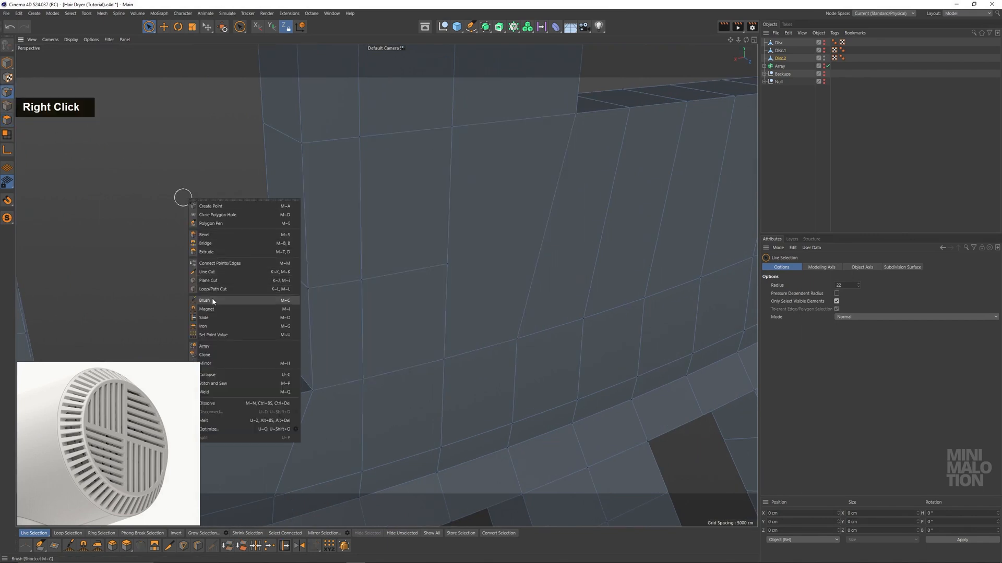
pyautogui.click(214, 274)
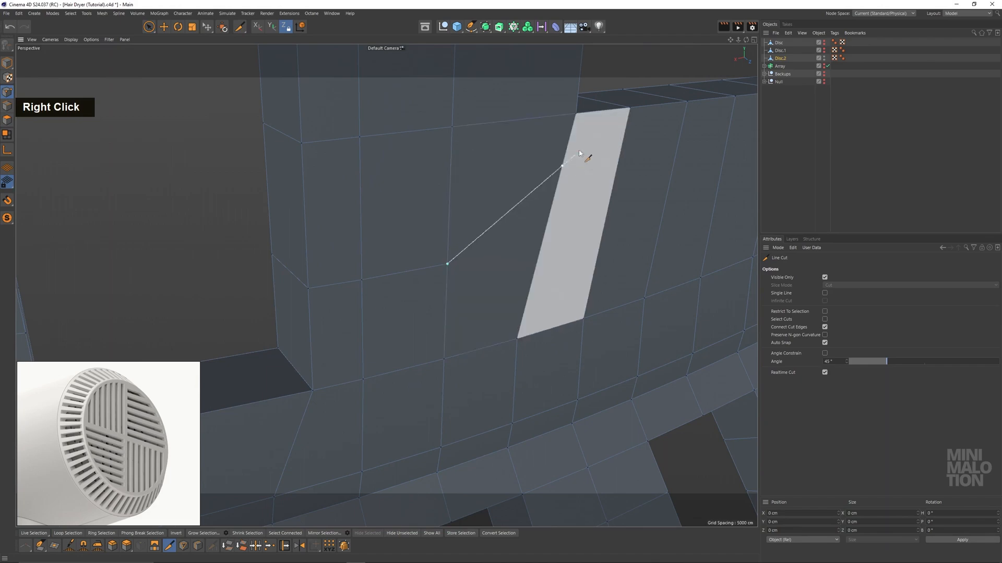
pyautogui.press('Escape')
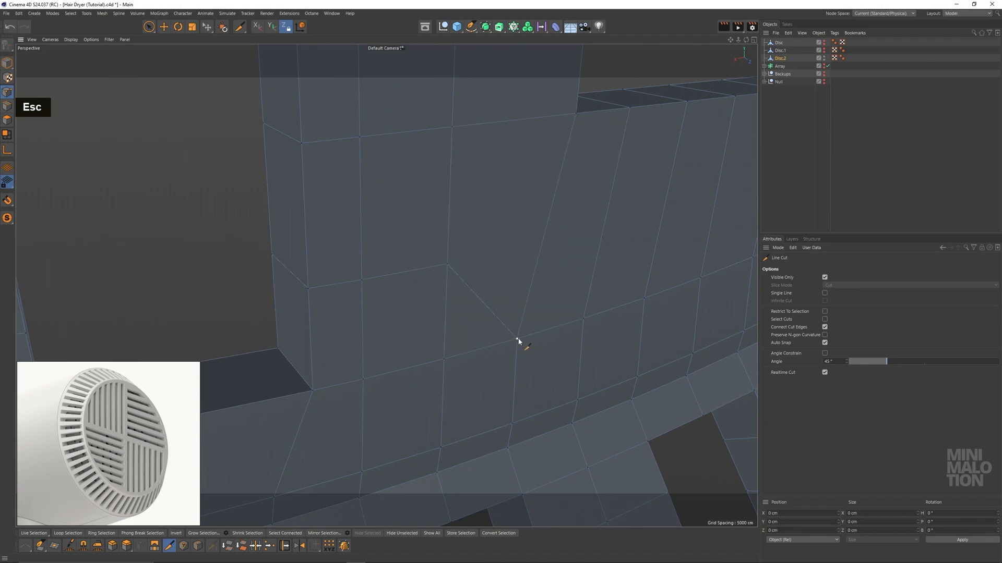
pyautogui.keyDown('alt'); pyautogui.moveTo(518, 343); pyautogui.dragTo(661, 296); pyautogui.keyUp('alt')
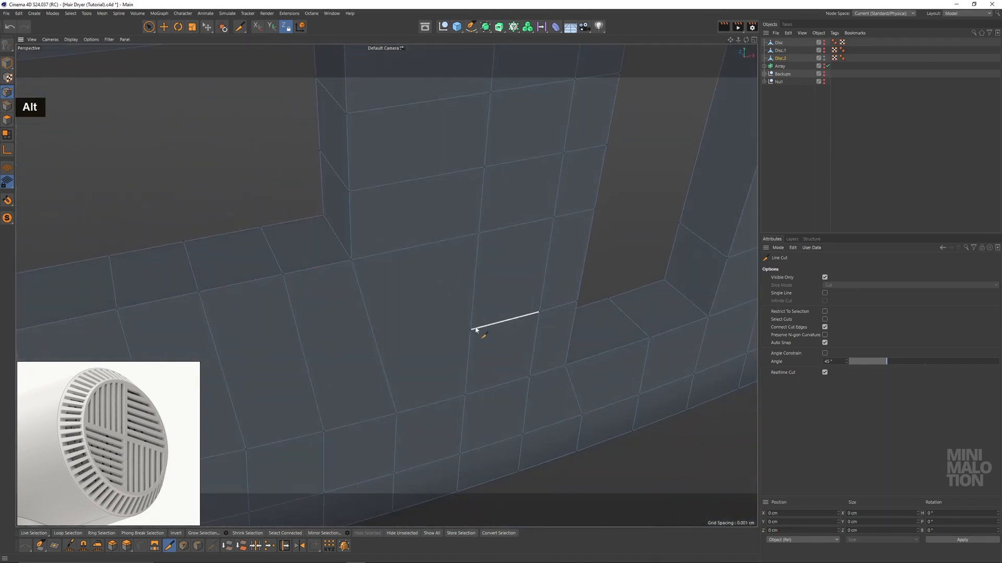
pyautogui.scroll(2, 394, 422)
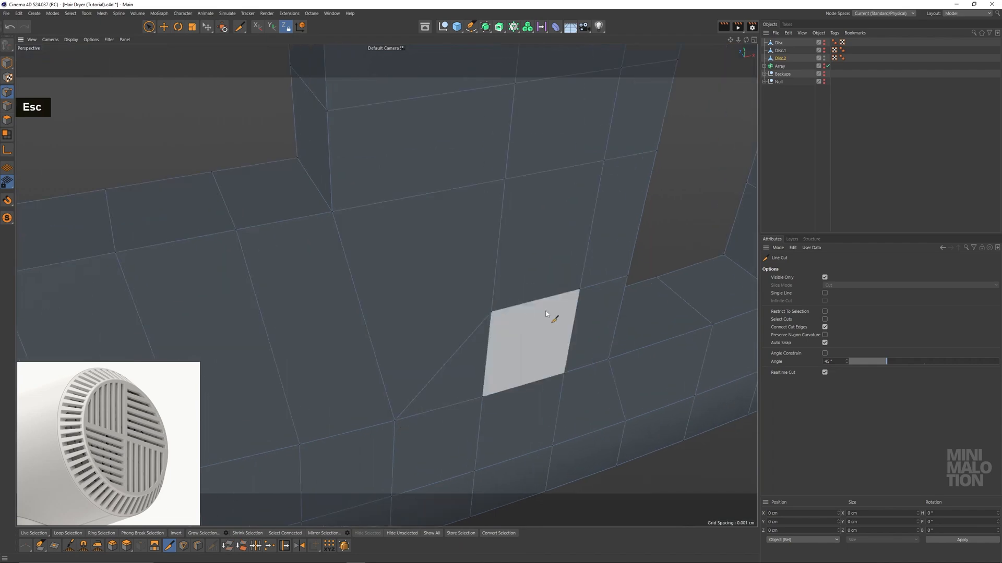
# Select the two overlapping points at the end of the lower cut with Rectangle Selection and weld them
pyautogui.keyDown('alt'); pyautogui.moveTo(463, 295); pyautogui.dragTo(566, 262); pyautogui.keyUp('alt')
pyautogui.scroll(2, 488, 316)
pyautogui.scroll(2, 489, 317)
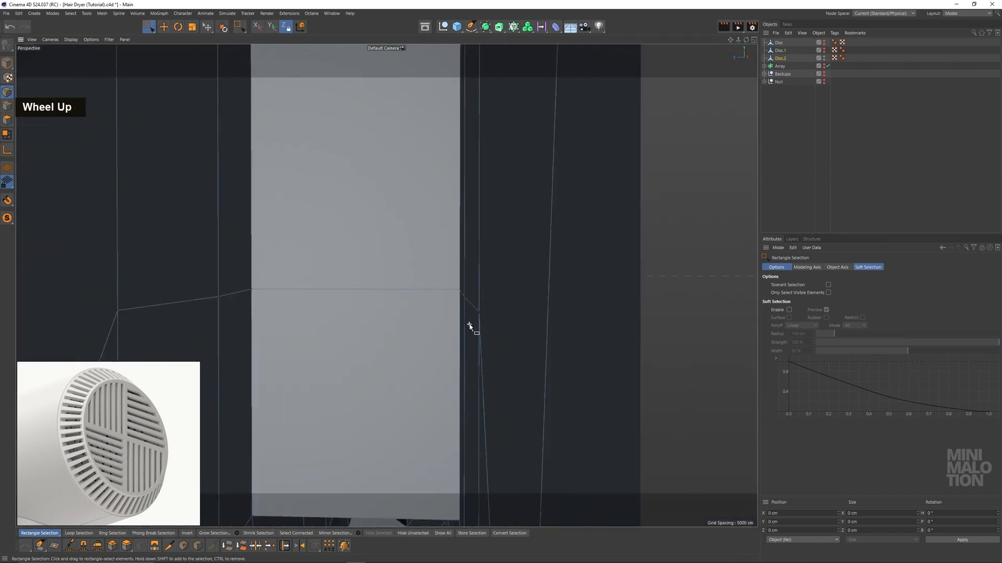
pyautogui.keyDown('alt'); pyautogui.moveTo(485, 329); pyautogui.dragTo(517, 340); pyautogui.keyUp('alt')
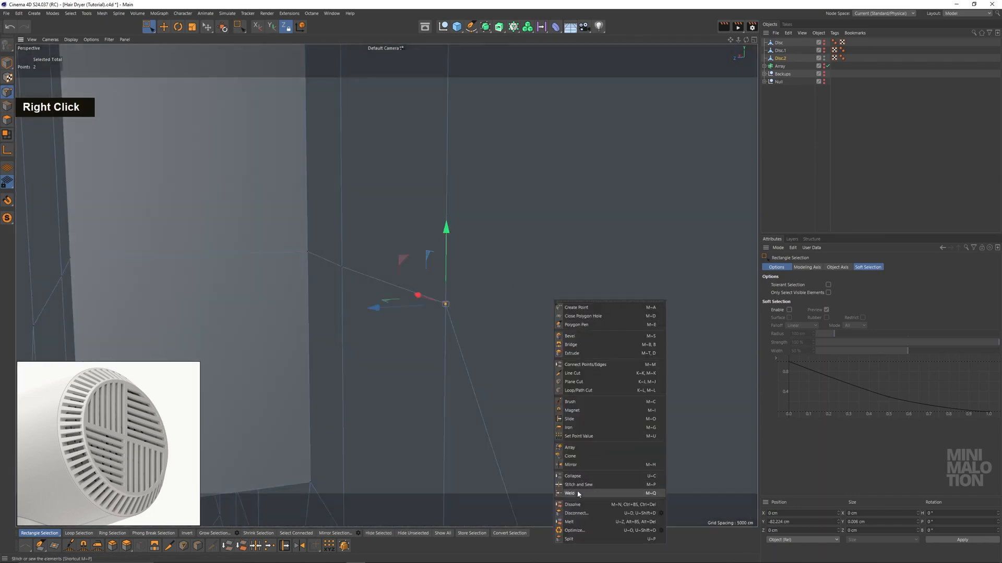
pyautogui.click(577, 494)
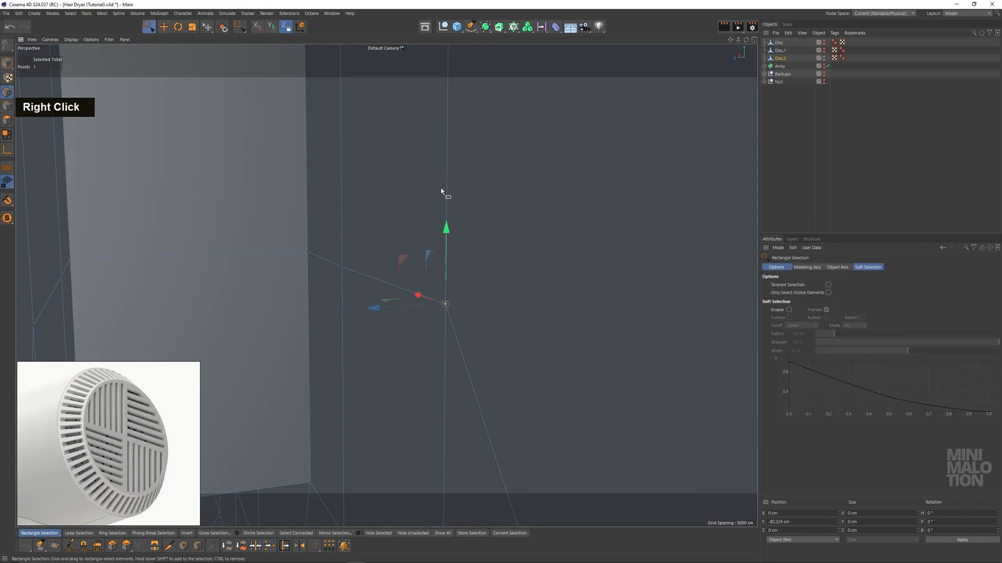
# Examine the cleaned grille mesh around the rim, central bar and slots, with all points selected for checking
pyautogui.keyDown('alt'); pyautogui.moveTo(441, 191); pyautogui.dragTo(496, 261); pyautogui.keyUp('alt')
pyautogui.scroll(-10, 496, 286)
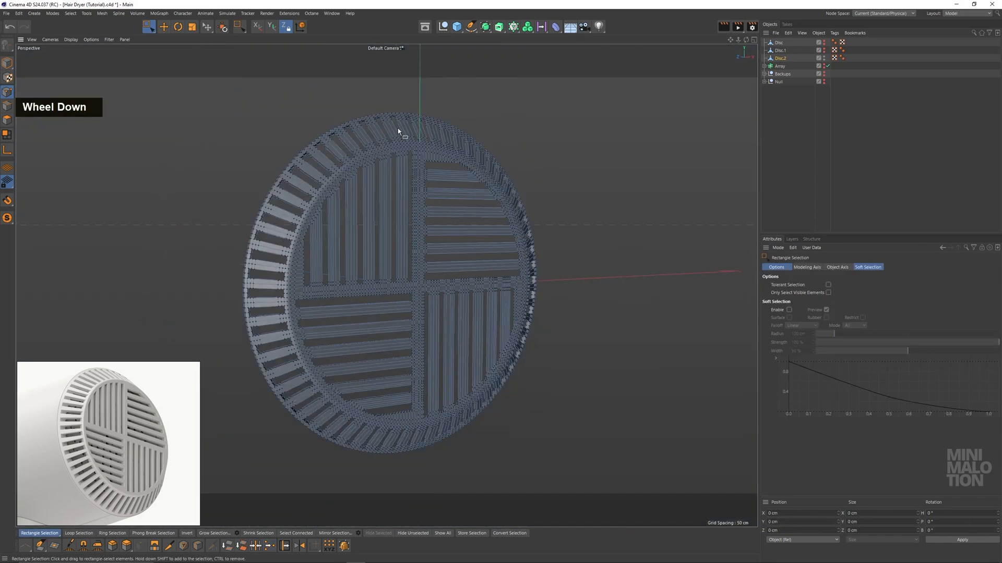
pyautogui.scroll(6, 432, 167)
pyautogui.keyDown('alt'); pyautogui.moveTo(437, 197); pyautogui.dragTo(409, 206); pyautogui.keyUp('alt')
pyautogui.scroll(-3, 456, 231)
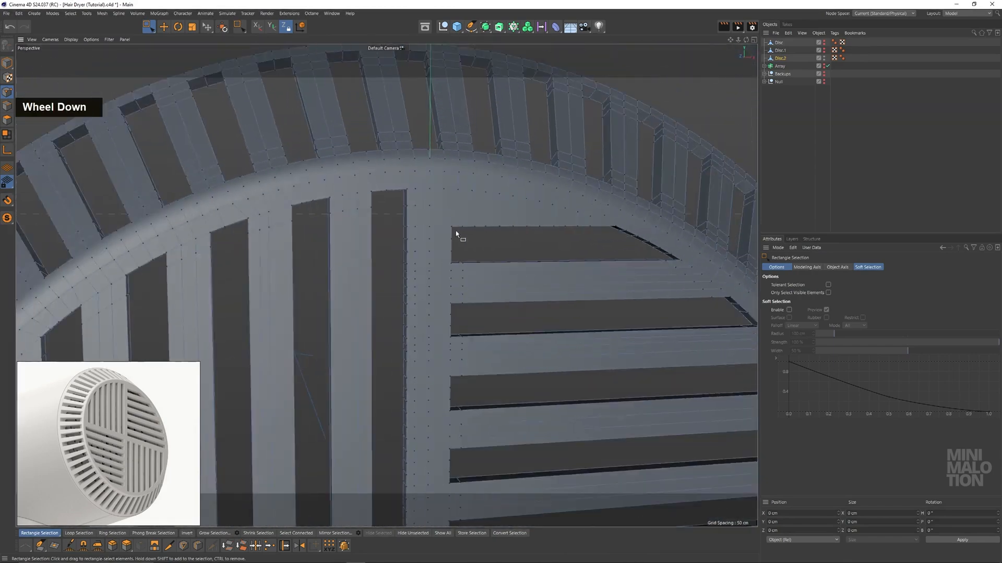
pyautogui.scroll(-3, 457, 233)
pyautogui.keyDown('alt'); pyautogui.moveTo(459, 235); pyautogui.dragTo(491, 266); pyautogui.keyUp('alt')
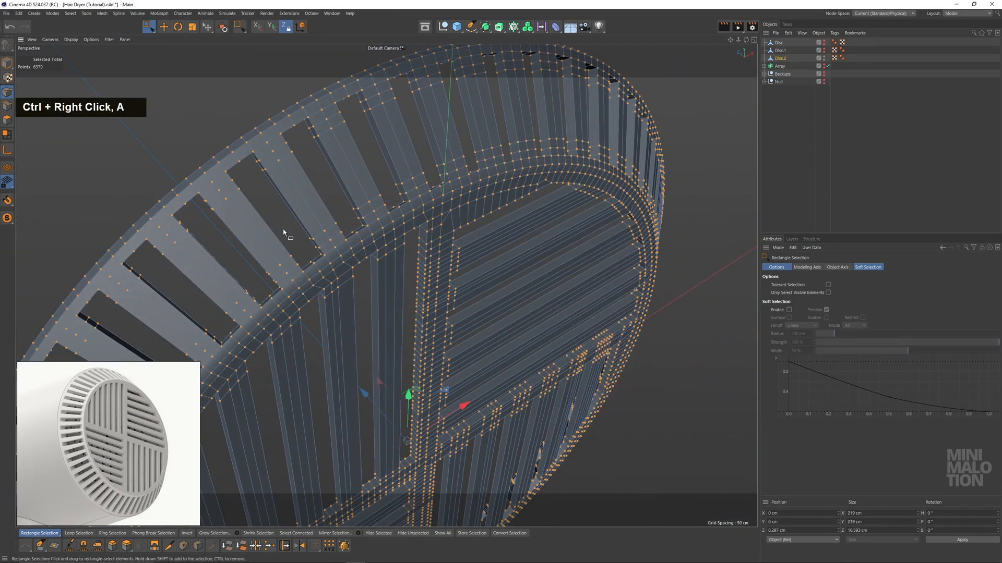
pyautogui.keyDown('alt'); pyautogui.moveTo(209, 158); pyautogui.dragTo(371, 165); pyautogui.keyUp('alt')
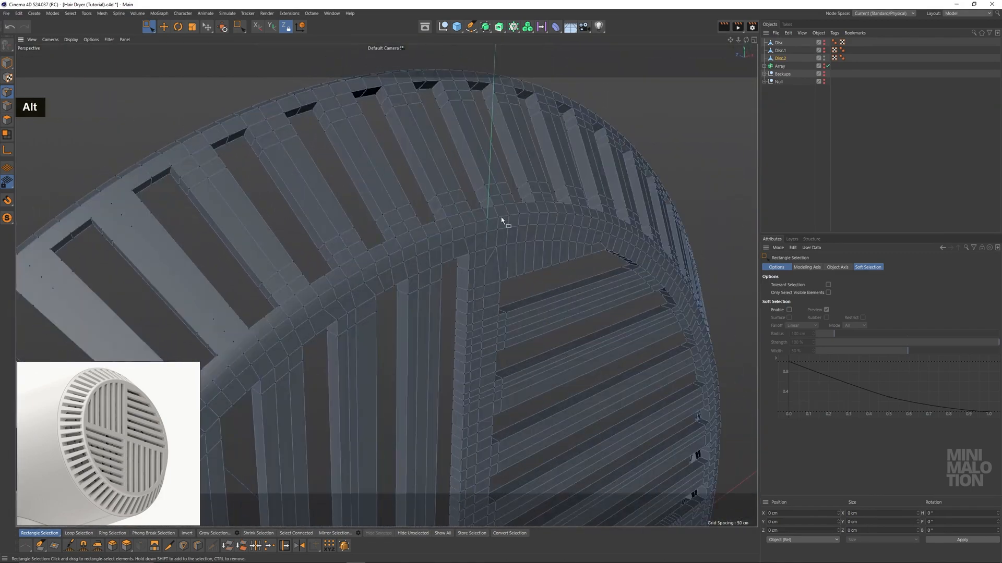
pyautogui.scroll(5, 472, 224)
pyautogui.keyDown('alt'); pyautogui.moveTo(473, 224); pyautogui.dragTo(393, 170); pyautogui.keyUp('alt')
# Clear the outdated edge selection and select all of the grille's hard edges again with Phong Break Selection
pyautogui.click(8, 106)
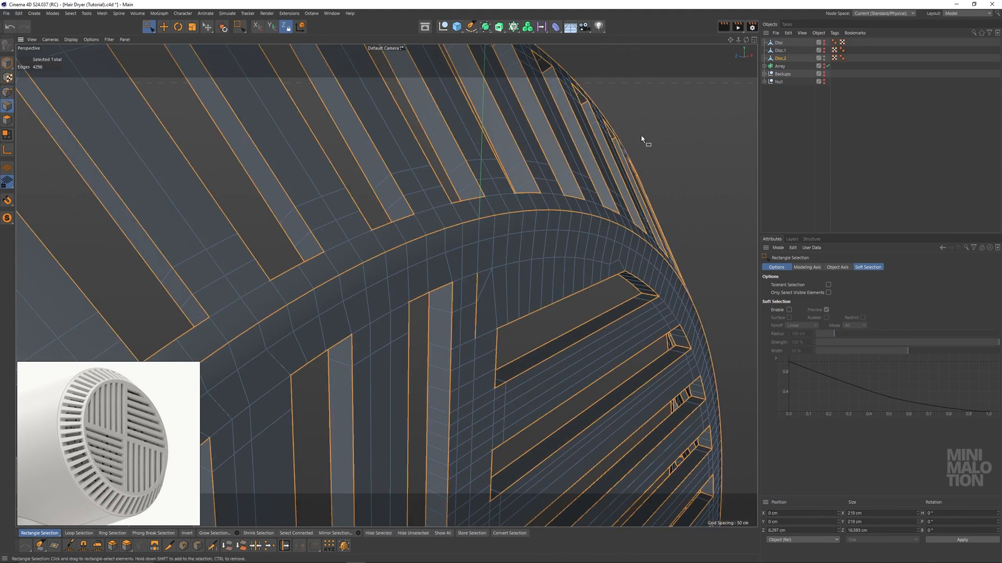
pyautogui.doubleClick(692, 168)
pyautogui.hotkey('ctrl', 'z')
pyautogui.moveTo(573, 218)
pyautogui.keyDown('alt'); pyautogui.mouseDown()
pyautogui.moveTo(551, 209)
pyautogui.moveTo(562, 220)
pyautogui.mouseUp(); pyautogui.keyUp('alt')
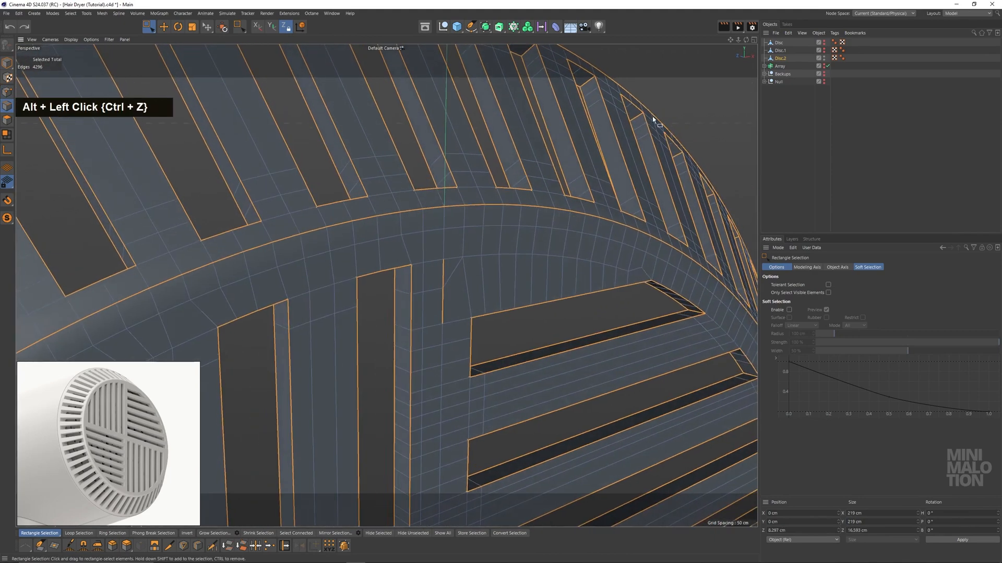
pyautogui.click(681, 106)
pyautogui.click(70, 13)
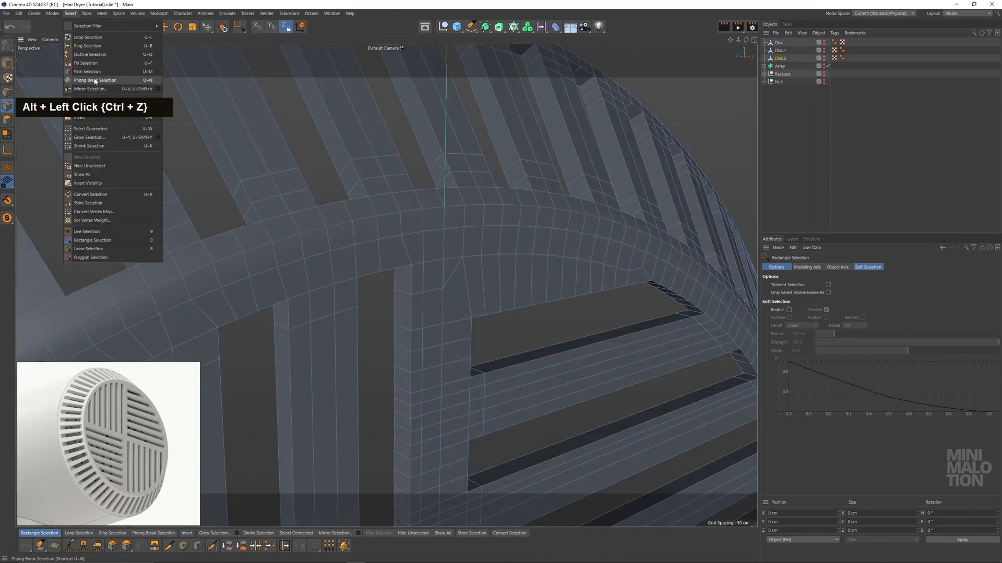
pyautogui.click(96, 81)
pyautogui.click(785, 314)
pyautogui.scroll(-4, 527, 287)
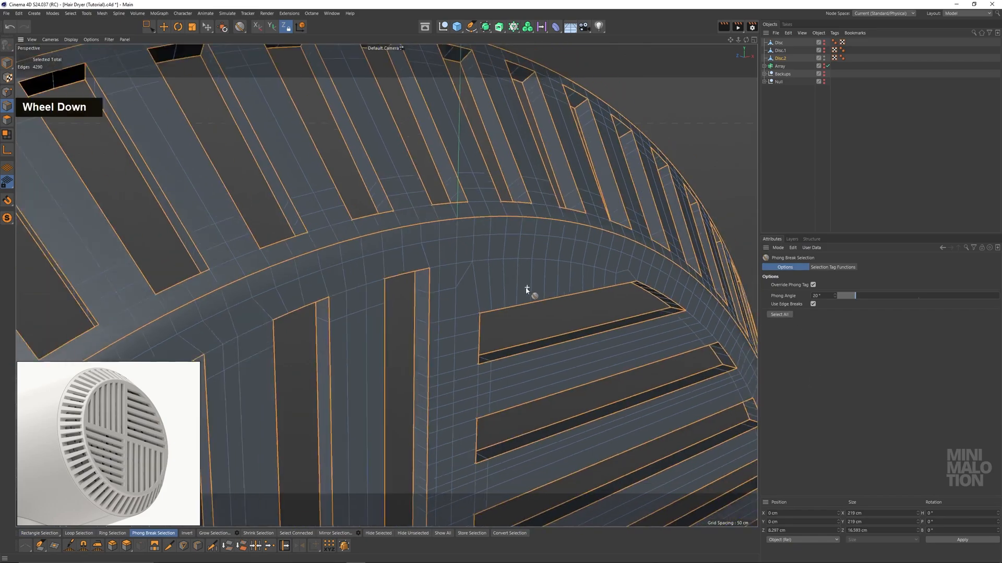
pyautogui.keyDown('alt'); pyautogui.moveTo(527, 286); pyautogui.dragTo(483, 289); pyautogui.keyUp('alt')
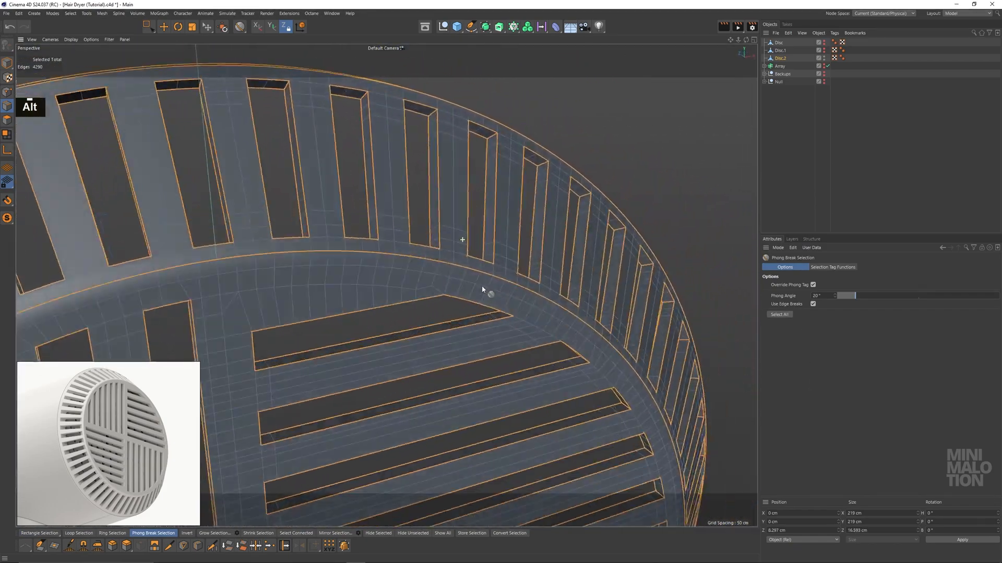
# Examine the selected hard edges around the grille's outer rim, side slots and front slots
pyautogui.keyDown('alt'); pyautogui.moveTo(483, 289); pyautogui.dragTo(489, 204, button='middle'); pyautogui.keyUp('alt')
pyautogui.keyDown('alt'); pyautogui.moveTo(490, 203); pyautogui.dragTo(537, 213); pyautogui.keyUp('alt')
pyautogui.keyDown('alt'); pyautogui.scroll(5, 520, 118); pyautogui.keyUp('alt')
pyautogui.keyDown('alt'); pyautogui.moveTo(521, 118); pyautogui.dragTo(394, 221); pyautogui.keyUp('alt')
pyautogui.keyDown('alt'); pyautogui.moveTo(394, 221); pyautogui.dragTo(472, 249, button='middle'); pyautogui.keyUp('alt')
pyautogui.keyDown('alt'); pyautogui.moveTo(472, 249); pyautogui.dragTo(412, 346); pyautogui.keyUp('alt')
pyautogui.keyDown('alt'); pyautogui.moveTo(412, 345); pyautogui.dragTo(488, 303, button='middle'); pyautogui.keyUp('alt')
pyautogui.keyDown('alt'); pyautogui.moveTo(487, 302); pyautogui.dragTo(455, 175); pyautogui.keyUp('alt')
pyautogui.keyDown('alt'); pyautogui.moveTo(455, 175); pyautogui.dragTo(380, 336, button='middle'); pyautogui.keyUp('alt')
pyautogui.keyDown('alt'); pyautogui.moveTo(380, 336); pyautogui.dragTo(253, 70); pyautogui.keyUp('alt')
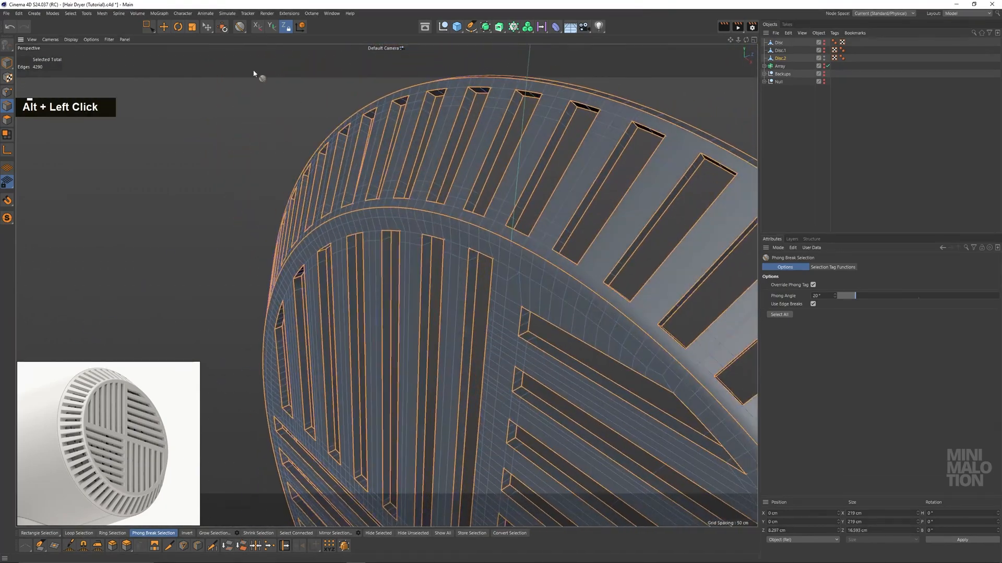
# Remove the round rim edge loops from the hard-edge selection with Loop Selection, so only slot edges are selected
pyautogui.click(73, 16)
pyautogui.click(92, 91)
pyautogui.scroll(3, 494, 236)
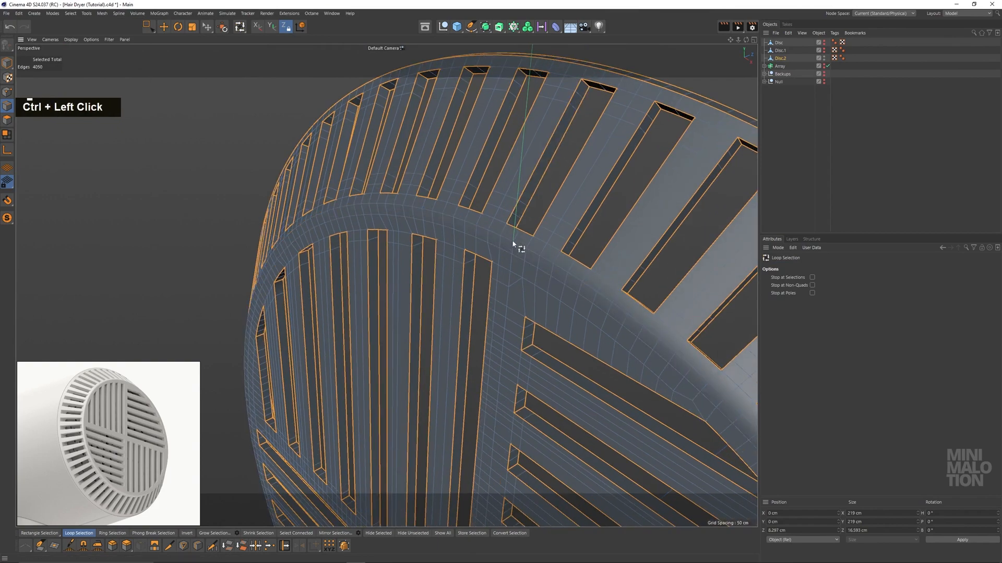
pyautogui.keyDown('alt'); pyautogui.moveTo(512, 243); pyautogui.dragTo(398, 288, button='middle'); pyautogui.keyUp('alt')
pyautogui.keyDown('alt'); pyautogui.moveTo(399, 288); pyautogui.dragTo(595, 307); pyautogui.keyUp('alt')
pyautogui.keyDown('ctrl'); pyautogui.click(444, 259); pyautogui.keyUp('ctrl')
pyautogui.keyDown('alt'); pyautogui.moveTo(594, 307); pyautogui.dragTo(382, 286, button='middle'); pyautogui.keyUp('alt')
pyautogui.keyDown('alt'); pyautogui.moveTo(382, 285); pyautogui.dragTo(608, 237); pyautogui.keyUp('alt')
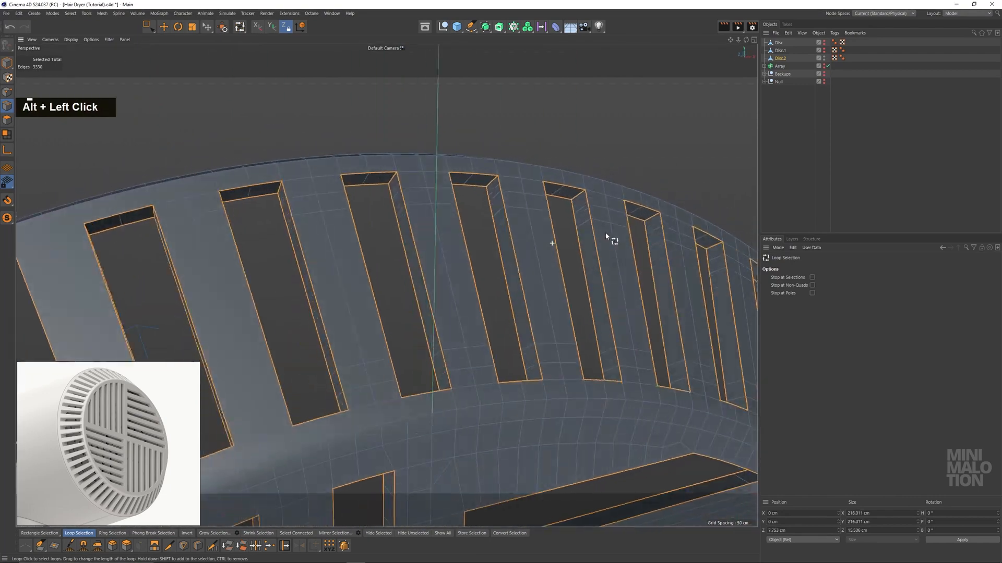
# Bevel the selected slot edges in Solid mode with a 0.5 cm offset and clear the selection
pyautogui.rightClick(573, 225)
pyautogui.click(588, 257)
pyautogui.scroll(5, 611, 202)
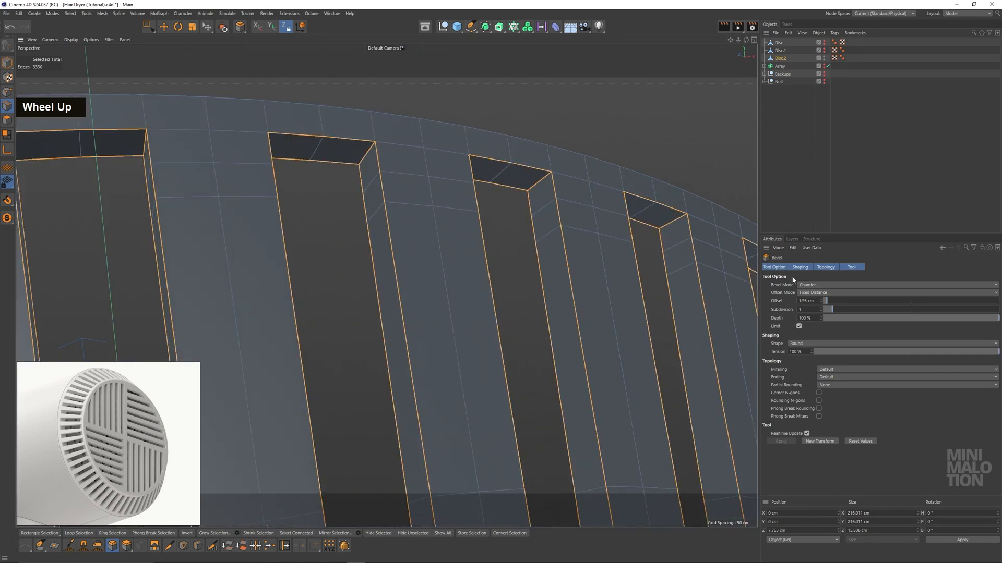
pyautogui.scroll(3, 575, 172)
pyautogui.hotkey('ctrl', 'z')
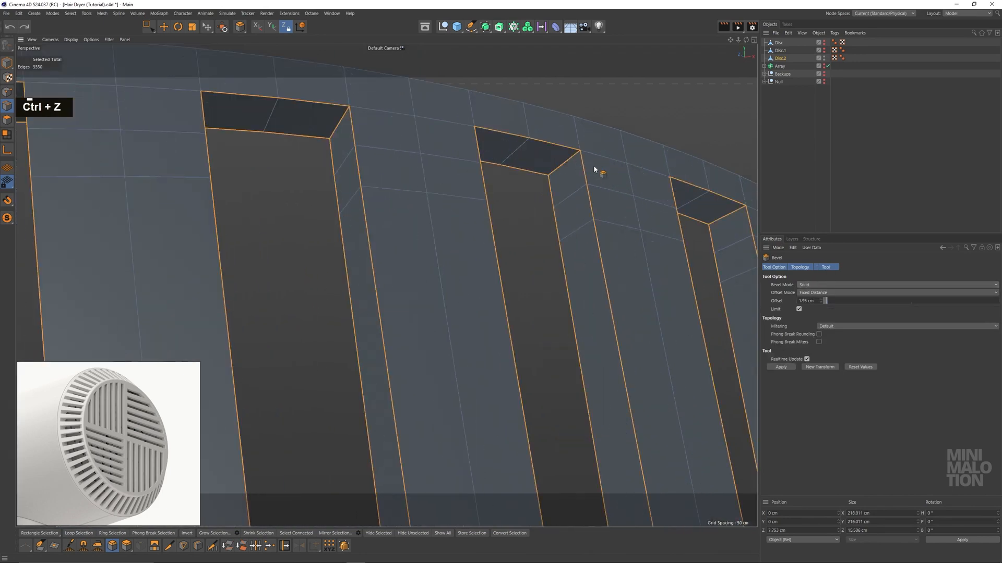
pyautogui.scroll(4, 595, 156)
pyautogui.moveTo(585, 156); pyautogui.dragTo(604, 157)
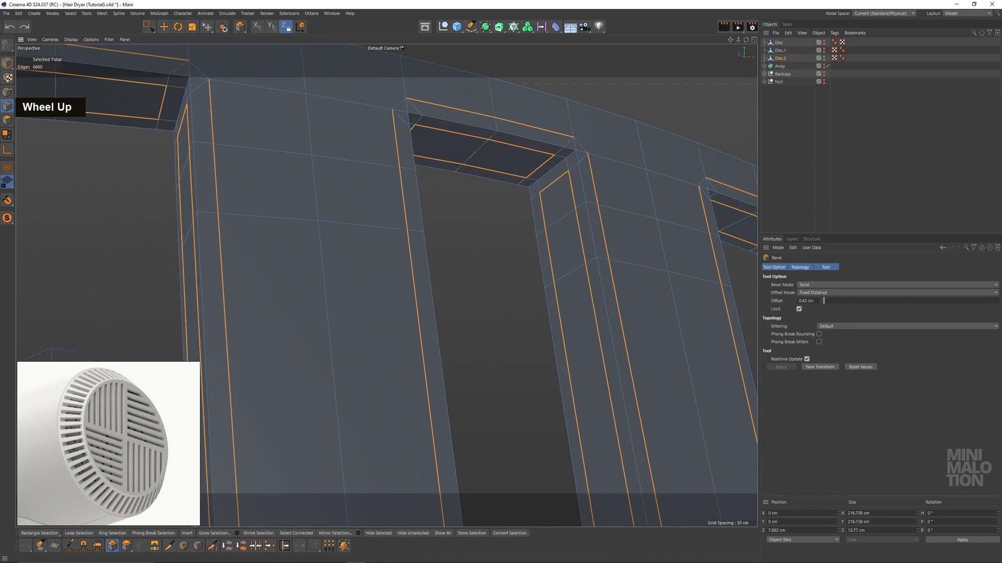
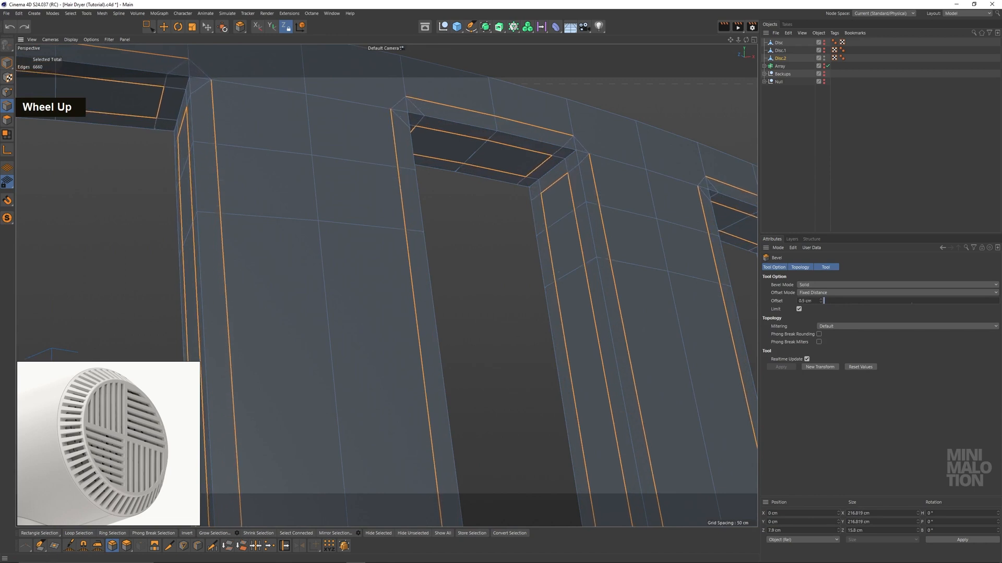
pyautogui.click(149, 26)
pyautogui.doubleClick(536, 101)
# Examine the bevelled slots along the side wall, rounded rim and front face
pyautogui.scroll(-5, 541, 165)
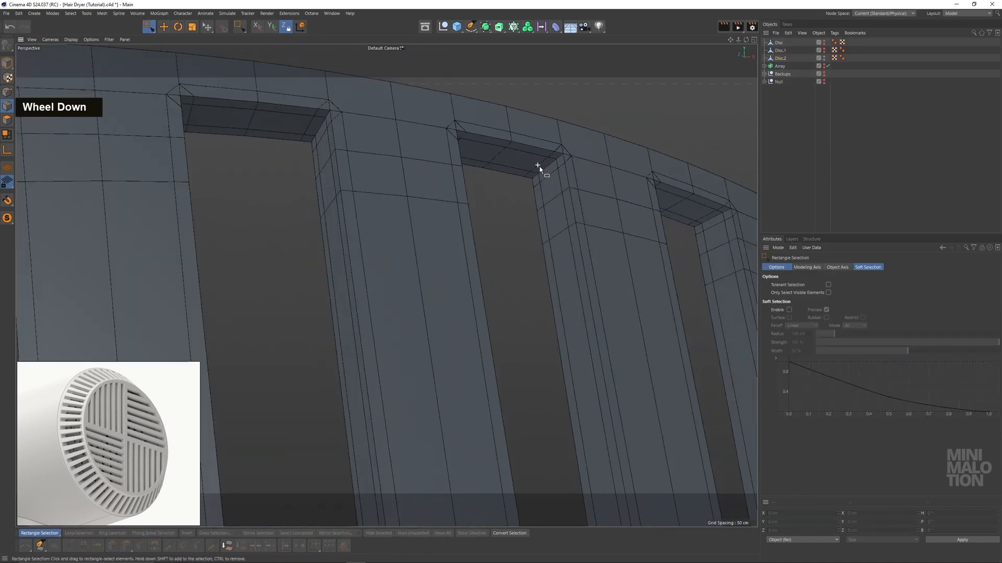
pyautogui.scroll(-3, 579, 219)
pyautogui.keyDown('alt'); pyautogui.moveTo(586, 234); pyautogui.dragTo(527, 261); pyautogui.keyUp('alt')
pyautogui.keyDown('alt'); pyautogui.moveTo(528, 262); pyautogui.dragTo(552, 279, button='middle'); pyautogui.keyUp('alt')
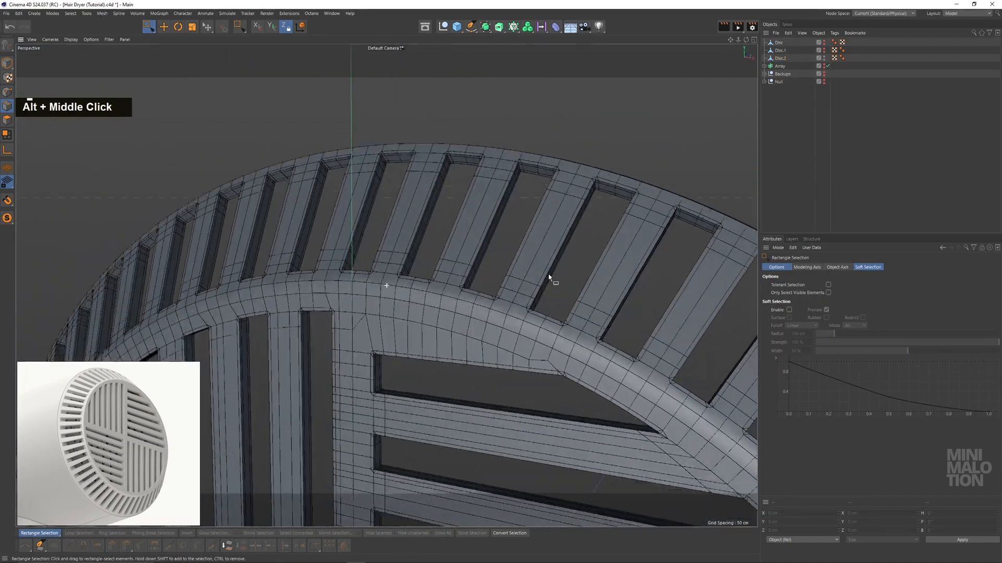
pyautogui.scroll(3, 449, 216)
pyautogui.keyDown('alt'); pyautogui.moveTo(449, 216); pyautogui.dragTo(506, 236); pyautogui.keyUp('alt')
pyautogui.keyDown('alt'); pyautogui.moveTo(506, 236); pyautogui.dragTo(433, 264, button='middle'); pyautogui.keyUp('alt')
pyautogui.keyDown('alt'); pyautogui.moveTo(434, 264); pyautogui.dragTo(728, 102); pyautogui.keyUp('alt')
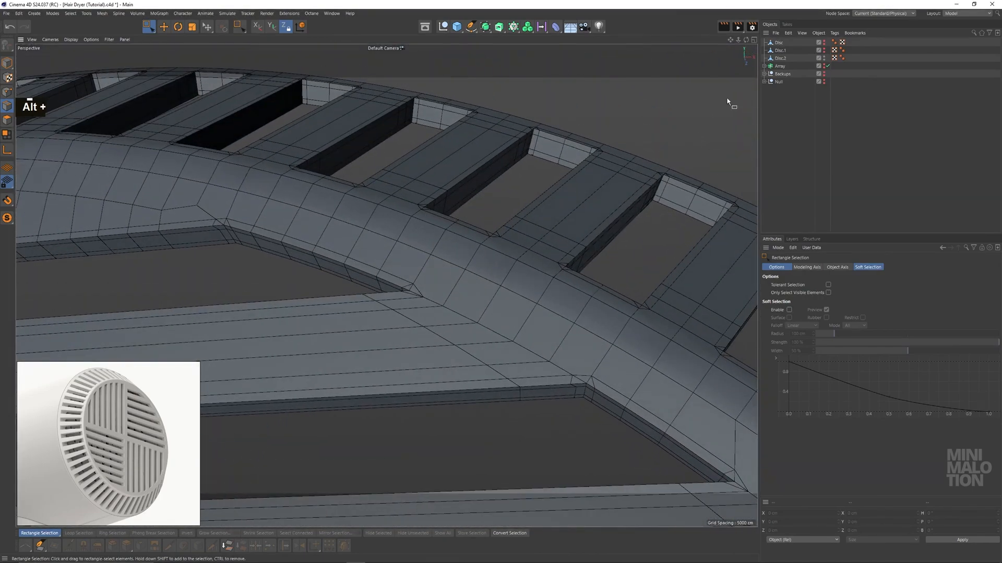
# Select the edge loop around the grille's front rim on Disc.2 and bevel it in Solid mode with a 0.77 cm offset
pyautogui.doubleClick(780, 58)
pyautogui.keyDown('alt'); pyautogui.moveTo(428, 219); pyautogui.dragTo(201, 61); pyautogui.keyUp('alt')
pyautogui.click(169, 29)
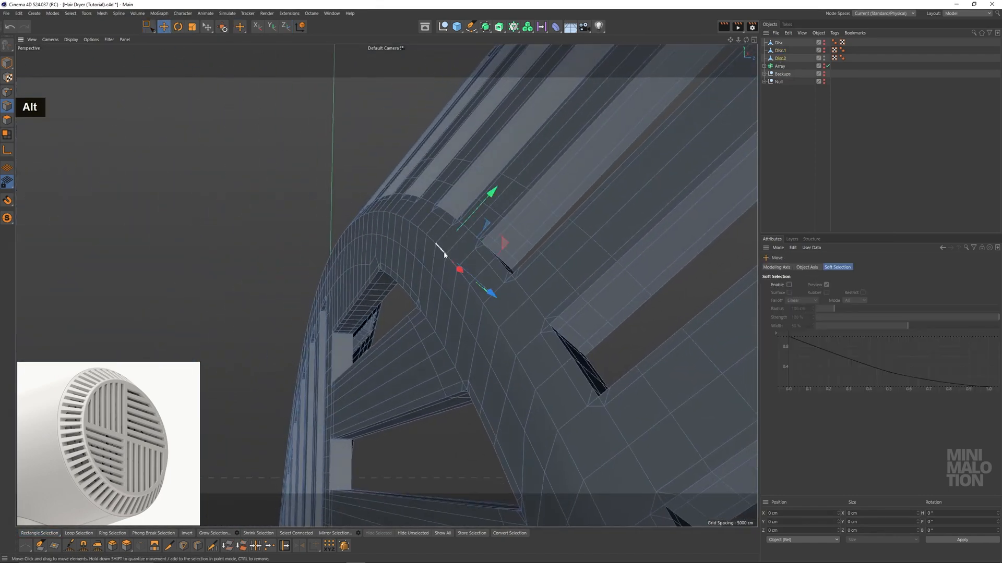
pyautogui.doubleClick(444, 252)
pyautogui.rightClick(417, 180)
pyautogui.click(439, 223)
pyautogui.scroll(2, 439, 224)
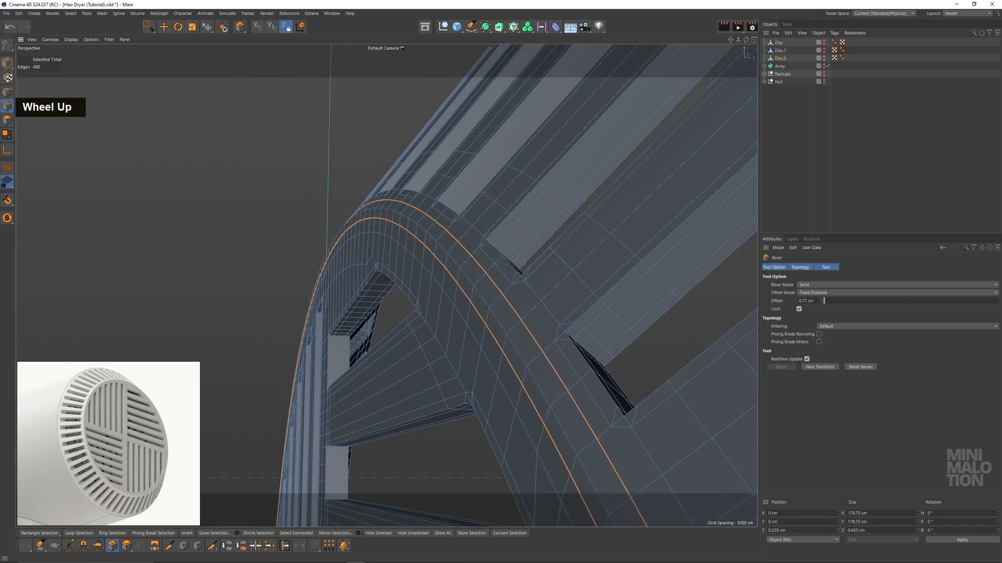
pyautogui.click(149, 27)
pyautogui.click(237, 141)
pyautogui.scroll(-3, 426, 233)
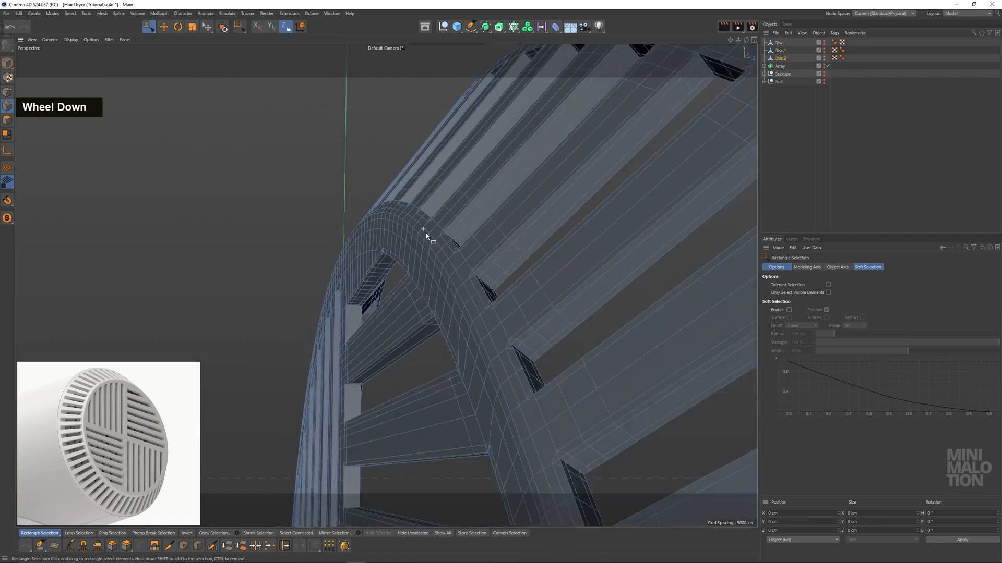
pyautogui.keyDown('alt'); pyautogui.moveTo(426, 233); pyautogui.dragTo(355, 256); pyautogui.keyUp('alt')
pyautogui.keyDown('alt'); pyautogui.moveTo(355, 255); pyautogui.dragTo(429, 223, button='middle'); pyautogui.keyUp('alt')
pyautogui.keyDown('alt'); pyautogui.moveTo(429, 223); pyautogui.dragTo(417, 150); pyautogui.keyUp('alt')
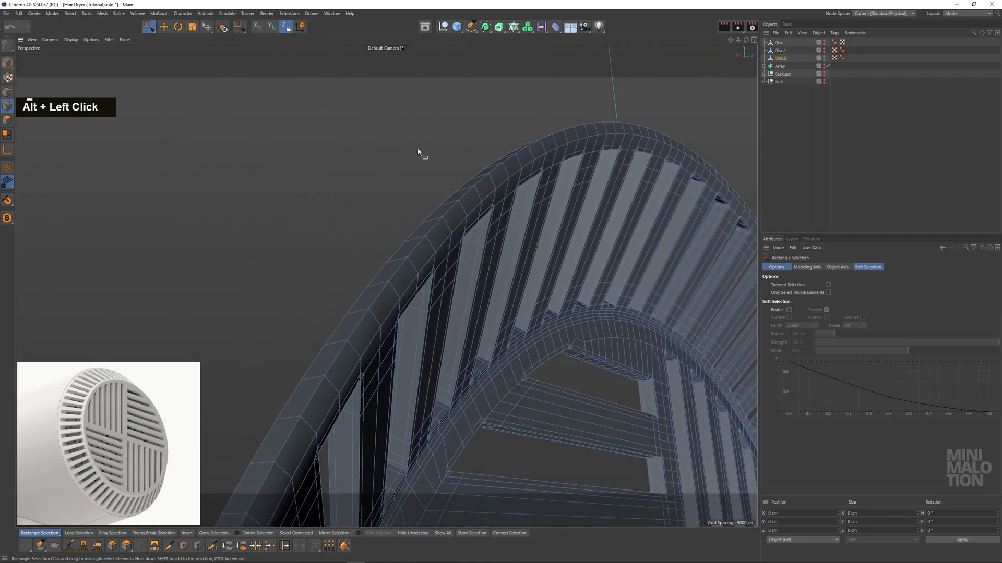
pyautogui.rightClick(437, 209)
pyautogui.scroll(3, 414, 233)
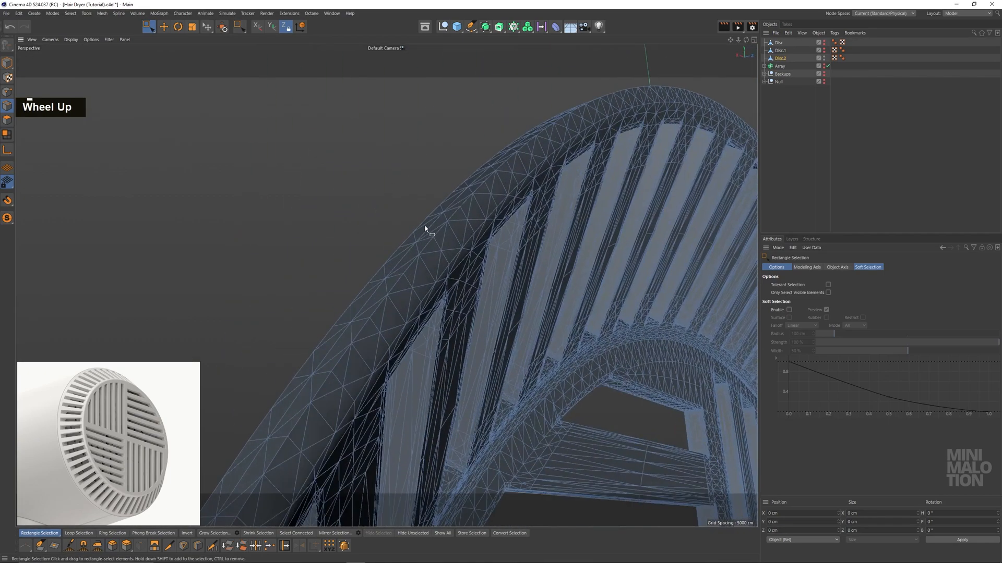
pyautogui.hotkey('ctrl', 'z')
pyautogui.rightClick(425, 228)
pyautogui.click(458, 292)
pyautogui.keyDown('alt'); pyautogui.moveTo(409, 258); pyautogui.dragTo(511, 254); pyautogui.keyUp('alt')
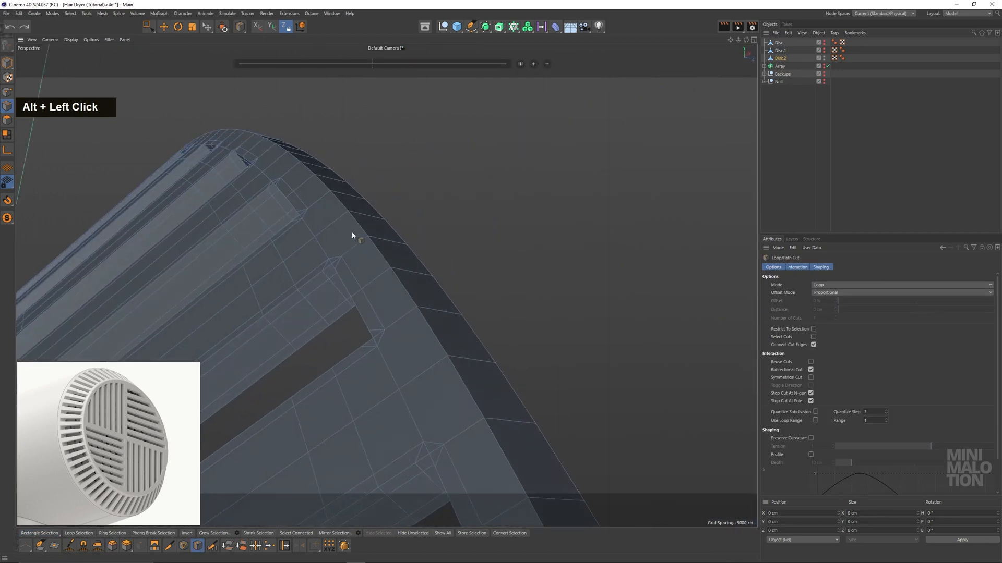
pyautogui.keyDown('alt'); pyautogui.moveTo(365, 244); pyautogui.dragTo(342, 228); pyautogui.keyUp('alt')
# Select the edge loops along the corners of the grille's outer back rim with Loop Selection
pyautogui.click(70, 13)
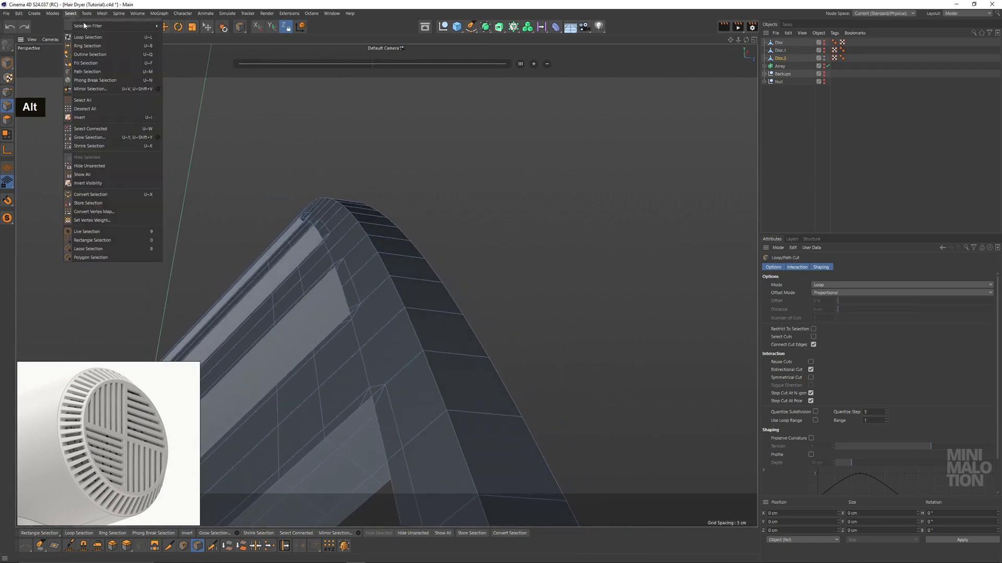
pyautogui.click(103, 44)
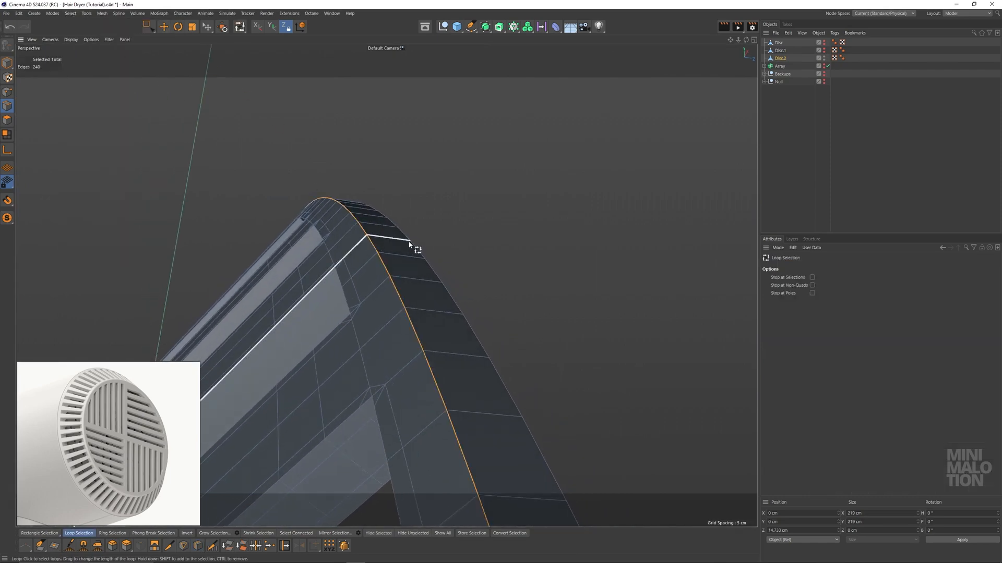
pyautogui.keyDown('alt'); pyautogui.moveTo(412, 239); pyautogui.dragTo(481, 238); pyautogui.keyUp('alt')
pyautogui.keyDown('shift'); pyautogui.click(417, 273); pyautogui.keyUp('shift')
# Bevel the selected back rim loops in Solid mode with a 0.41 cm offset and clear the selection
pyautogui.rightClick(497, 217)
pyautogui.click(519, 255)
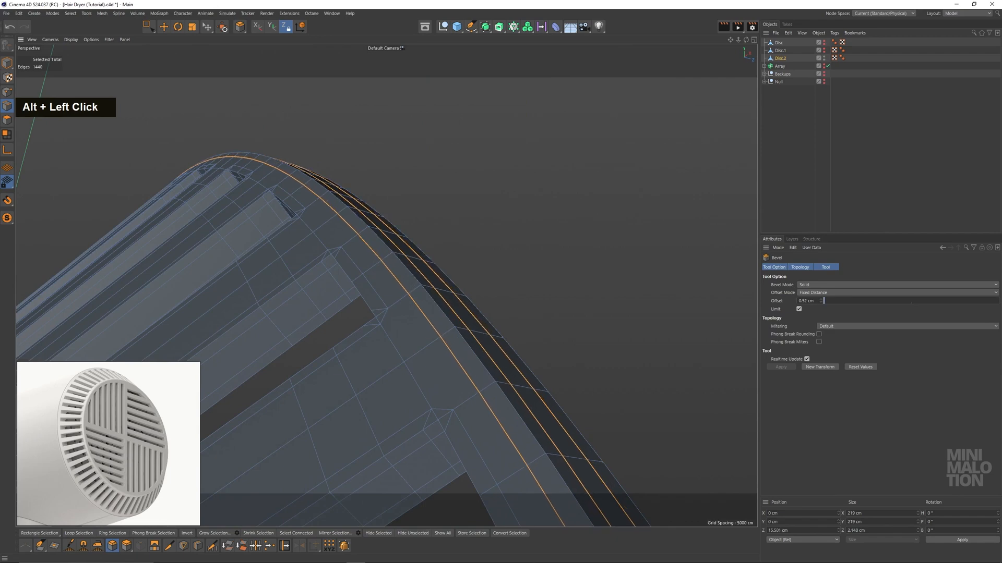
pyautogui.moveTo(412, 241); pyautogui.dragTo(414, 240)
pyautogui.moveTo(413, 240)
pyautogui.keyDown('alt'); pyautogui.mouseDown()
pyautogui.moveTo(365, 236)
pyautogui.moveTo(403, 238)
pyautogui.mouseUp(); pyautogui.keyUp('alt')
pyautogui.hotkey('ctrl', 'z')
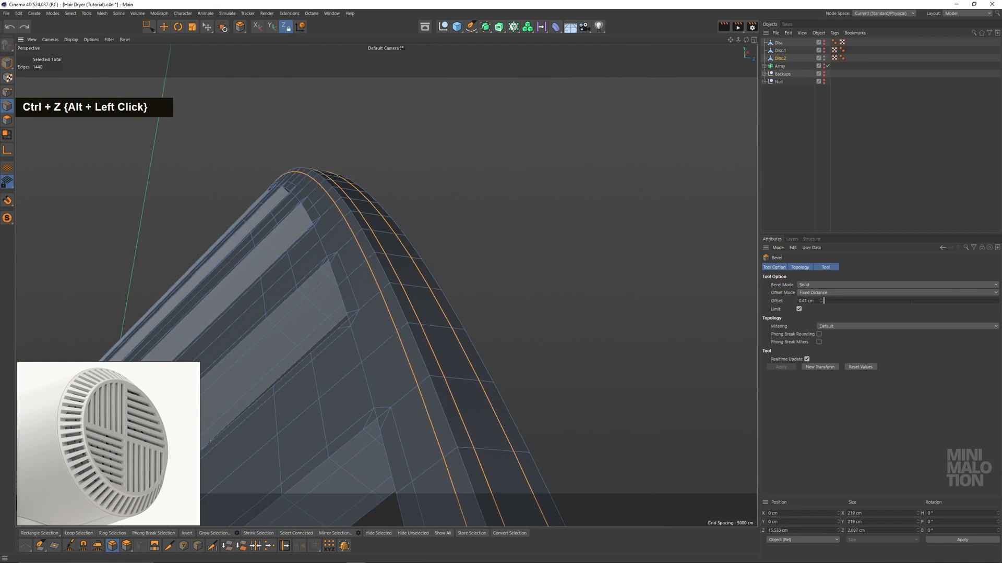
pyautogui.click(164, 27)
pyautogui.click(149, 26)
pyautogui.click(791, 89)
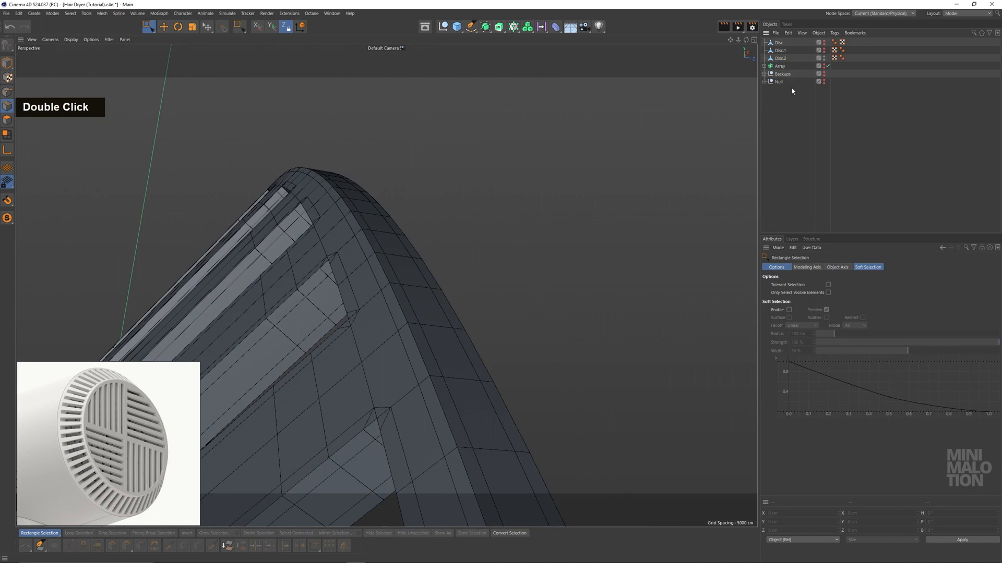
# Put Disc.2 under a Subdivision Surface, frame the grille and display it with Gouraud shading without lines
pyautogui.click(779, 59)
pyautogui.keyDown('alt'); pyautogui.click(485, 27); pyautogui.keyUp('alt')
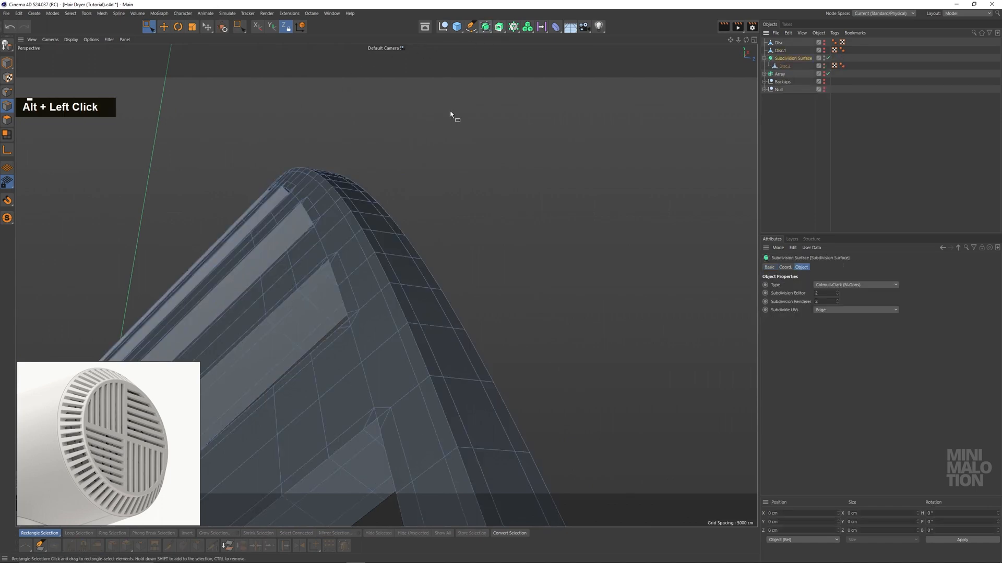
pyautogui.scroll(-5, 416, 205)
pyautogui.press('h')
pyautogui.keyDown('alt'); pyautogui.moveTo(413, 214); pyautogui.dragTo(587, 222); pyautogui.keyUp('alt')
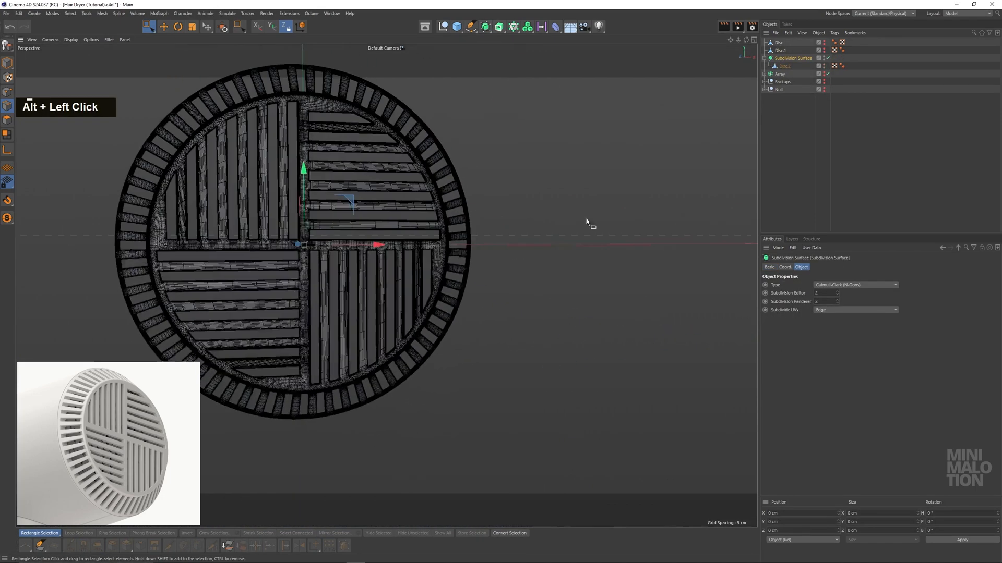
pyautogui.press('n')
pyautogui.press('a')
pyautogui.scroll(3, 405, 144)
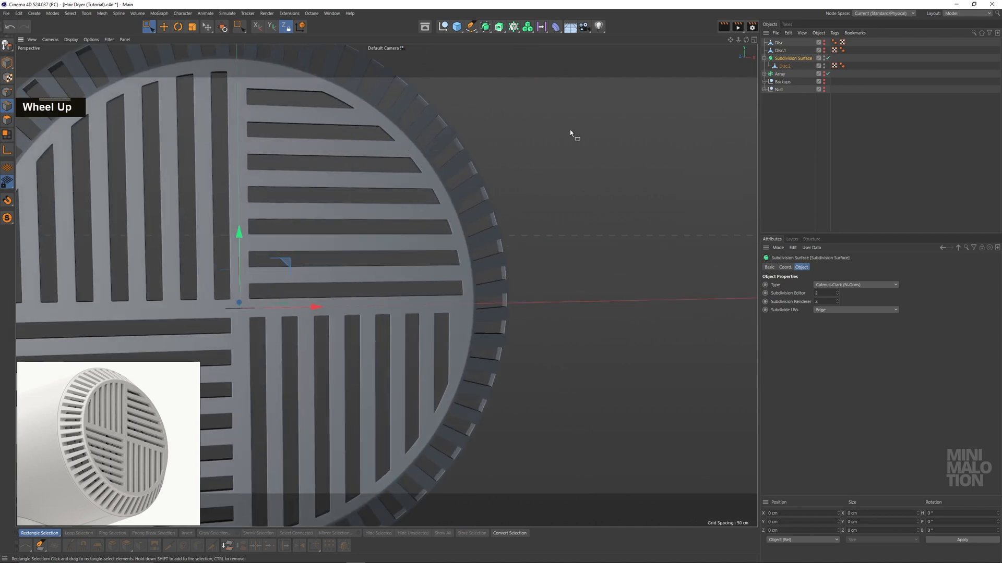
# Examine the smoothed grille and, with subdivision turned off and Disc.2 active, the inside of its mesh at the central bar
pyautogui.keyDown('alt'); pyautogui.moveTo(436, 127); pyautogui.dragTo(495, 195); pyautogui.keyUp('alt')
pyautogui.keyDown('alt'); pyautogui.moveTo(495, 196); pyautogui.dragTo(438, 123, button='middle'); pyautogui.keyUp('alt')
pyautogui.keyDown('alt'); pyautogui.moveTo(438, 123); pyautogui.dragTo(515, 165); pyautogui.keyUp('alt')
pyautogui.scroll(10, 354, 289)
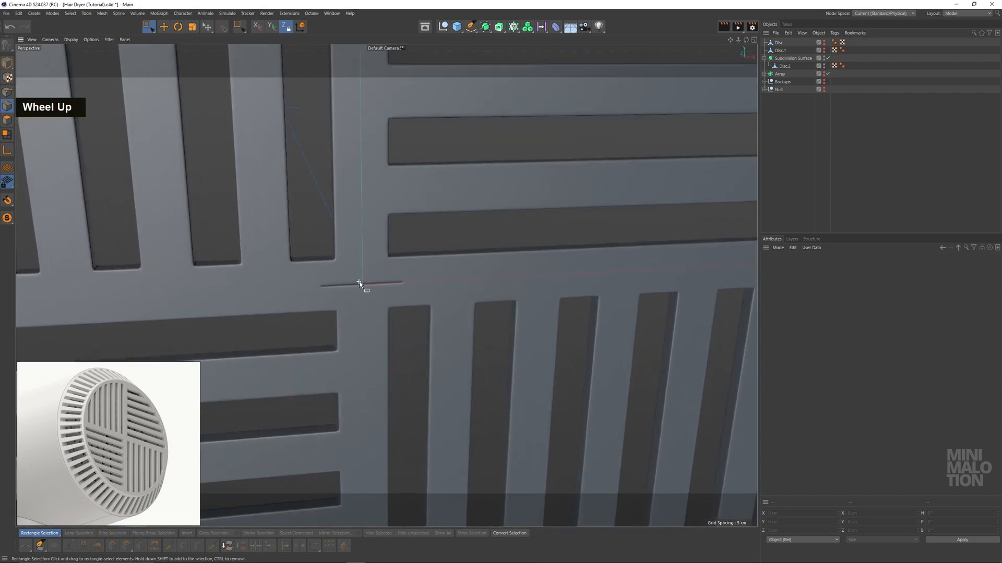
pyautogui.keyDown('alt'); pyautogui.moveTo(364, 285); pyautogui.dragTo(529, 285); pyautogui.keyUp('alt')
pyautogui.scroll(4, 369, 275)
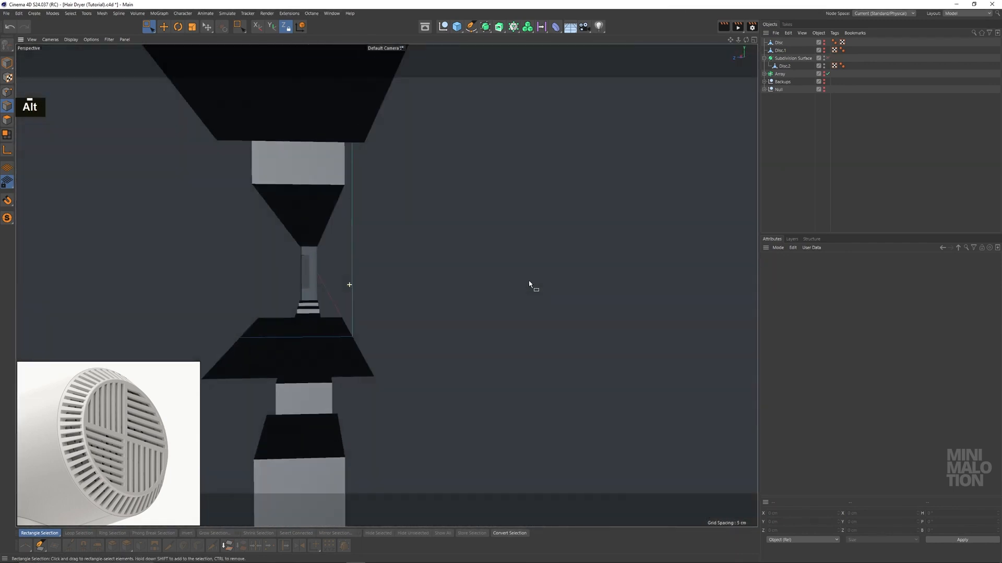
pyautogui.click(784, 66)
pyautogui.keyDown('alt'); pyautogui.moveTo(345, 288); pyautogui.dragTo(353, 233, button='middle'); pyautogui.keyUp('alt')
pyautogui.keyDown('alt'); pyautogui.moveTo(353, 232); pyautogui.dragTo(355, 225); pyautogui.keyUp('alt')
pyautogui.scroll(2, 346, 172)
pyautogui.keyDown('alt'); pyautogui.scroll(2, 369, 143); pyautogui.keyUp('alt')
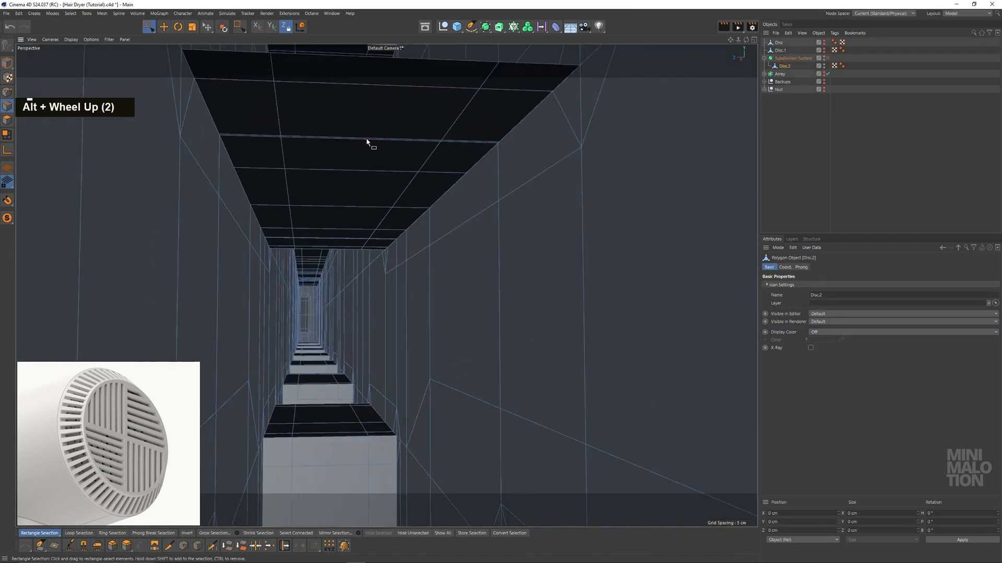
# Select the internal partition polygons inside the central bar with Live Selection in Polygon mode and delete them
pyautogui.keyDown('alt'); pyautogui.moveTo(369, 143); pyautogui.dragTo(107, 26, button='middle'); pyautogui.keyUp('alt')
pyautogui.click(164, 37)
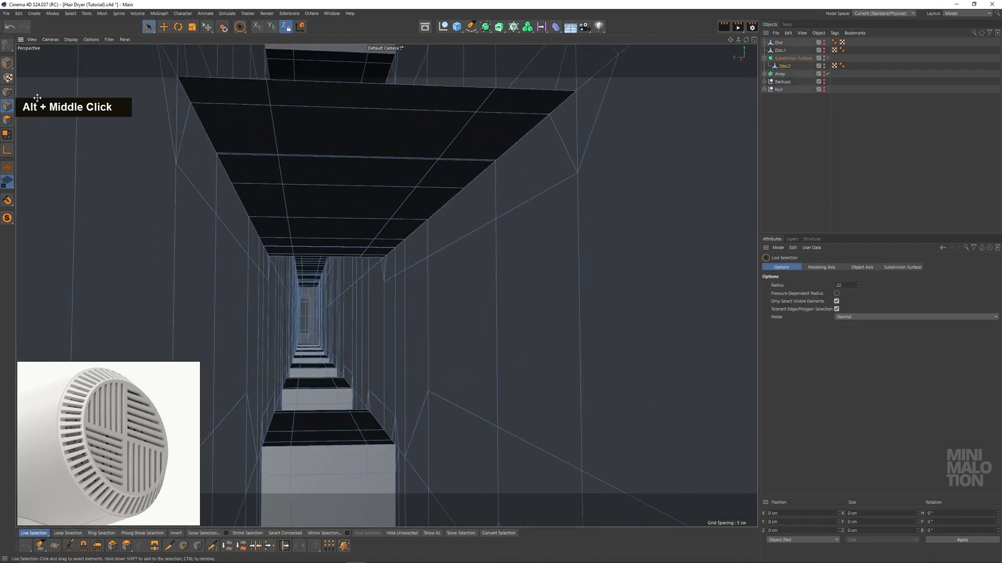
pyautogui.click(6, 120)
pyautogui.click(265, 104)
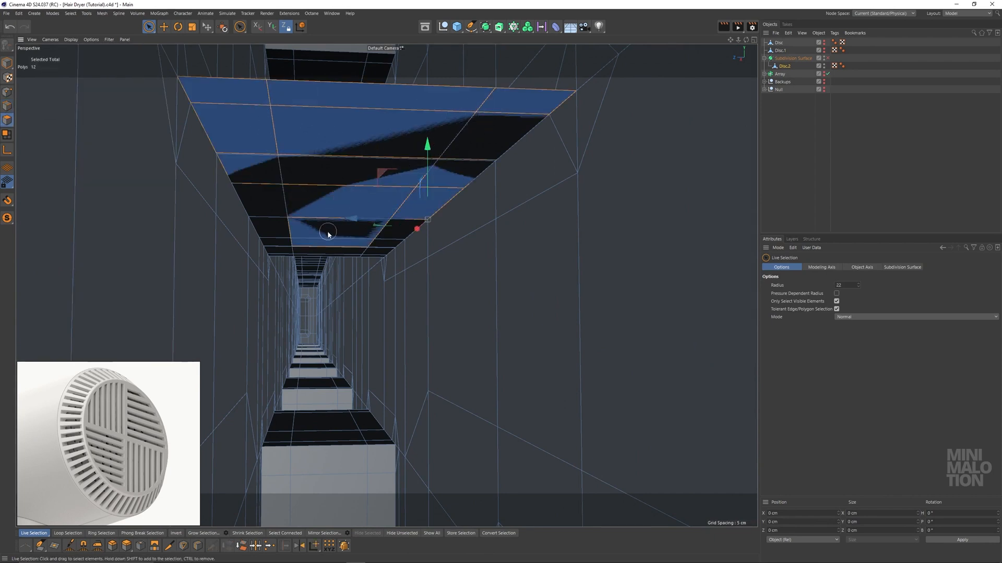
pyautogui.press('BackSpace')
pyautogui.click(473, 113)
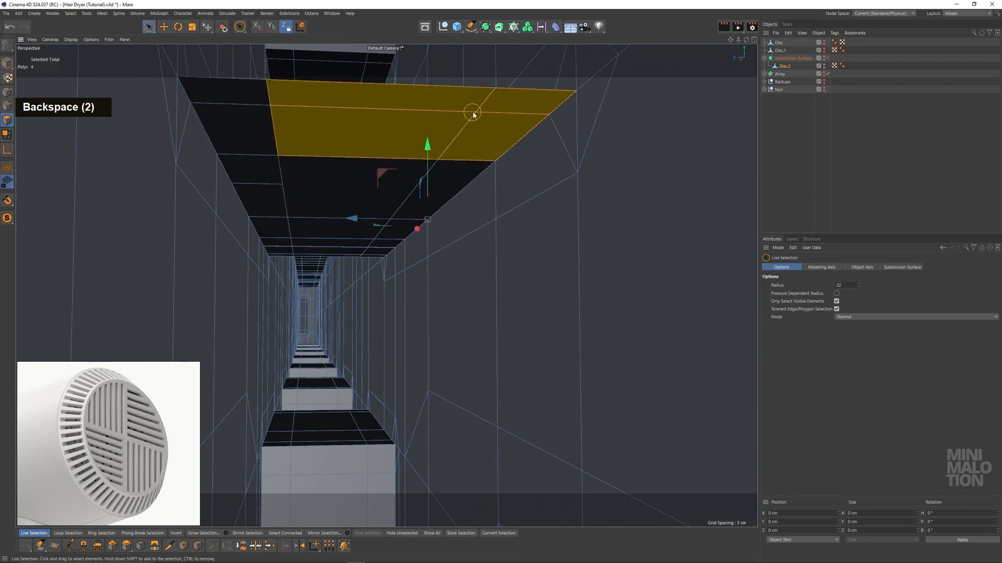
pyautogui.moveTo(265, 112); pyautogui.dragTo(290, 201)
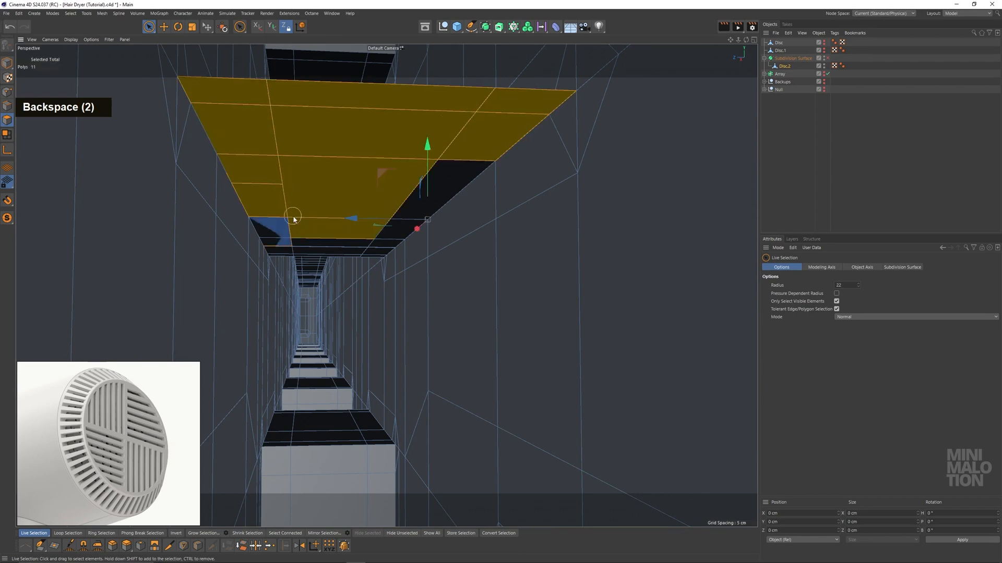
pyautogui.press('BackSpace')
# Select the remaining internal polygon strips along both sides and the adjoining cross partition, and delete them
pyautogui.scroll(3, 394, 240)
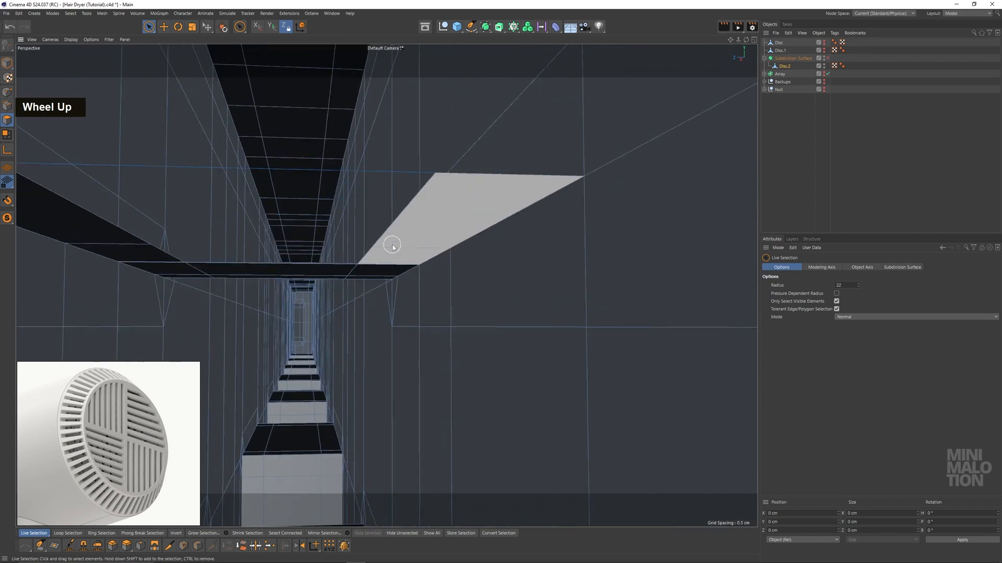
pyautogui.scroll(-1, 399, 252)
pyautogui.keyDown('alt'); pyautogui.moveTo(399, 252); pyautogui.dragTo(376, 286); pyautogui.keyUp('alt')
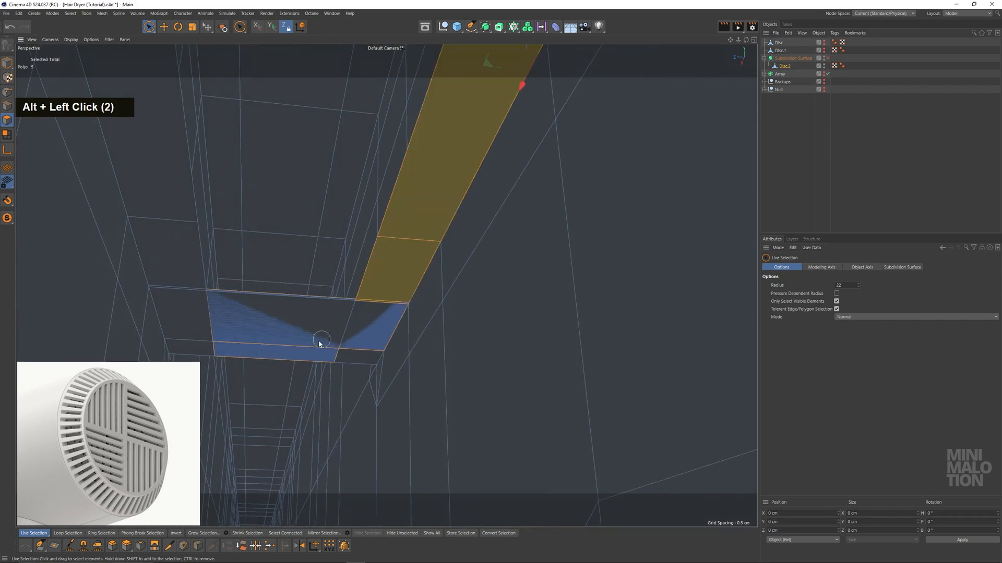
pyautogui.moveTo(189, 290); pyautogui.dragTo(174, 222)
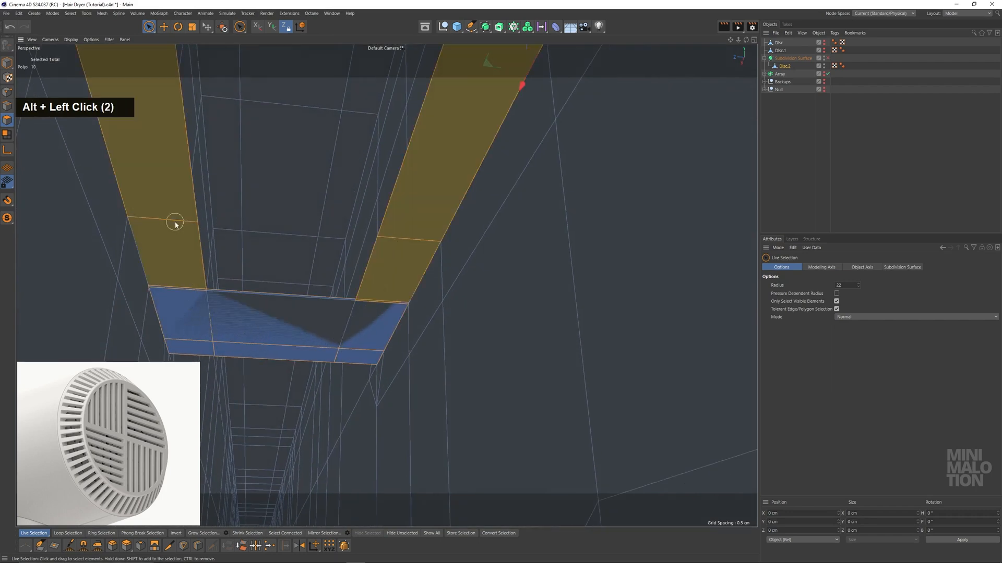
pyautogui.press('BackSpace')
pyautogui.moveTo(345, 337); pyautogui.dragTo(330, 349)
pyautogui.press('BackSpace')
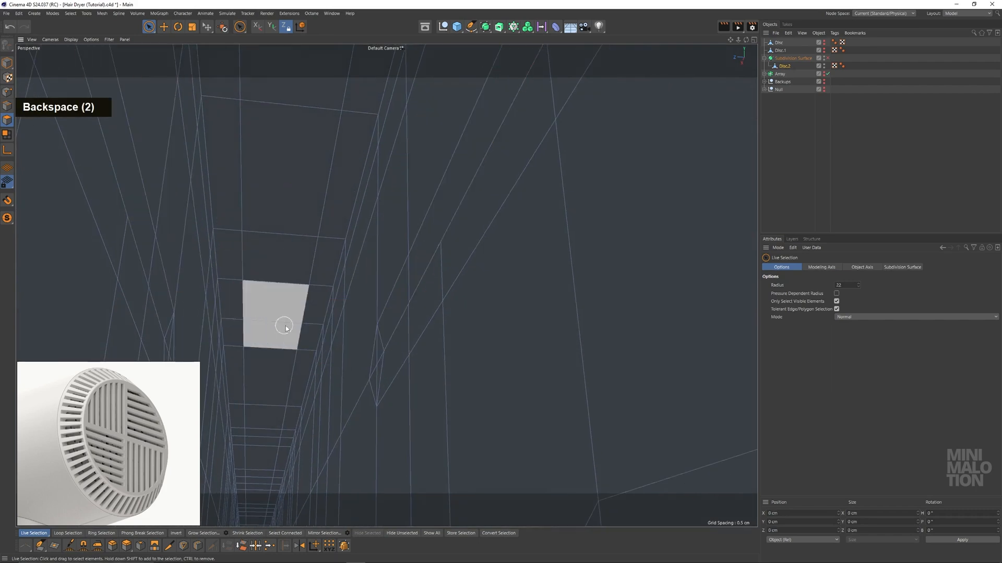
# Turn the grille's Subdivision Surface back on and deselect everything
pyautogui.scroll(-4, 284, 324)
pyautogui.keyDown('alt'); pyautogui.moveTo(315, 295); pyautogui.dragTo(310, 267); pyautogui.keyUp('alt')
pyautogui.scroll(-6, 310, 267)
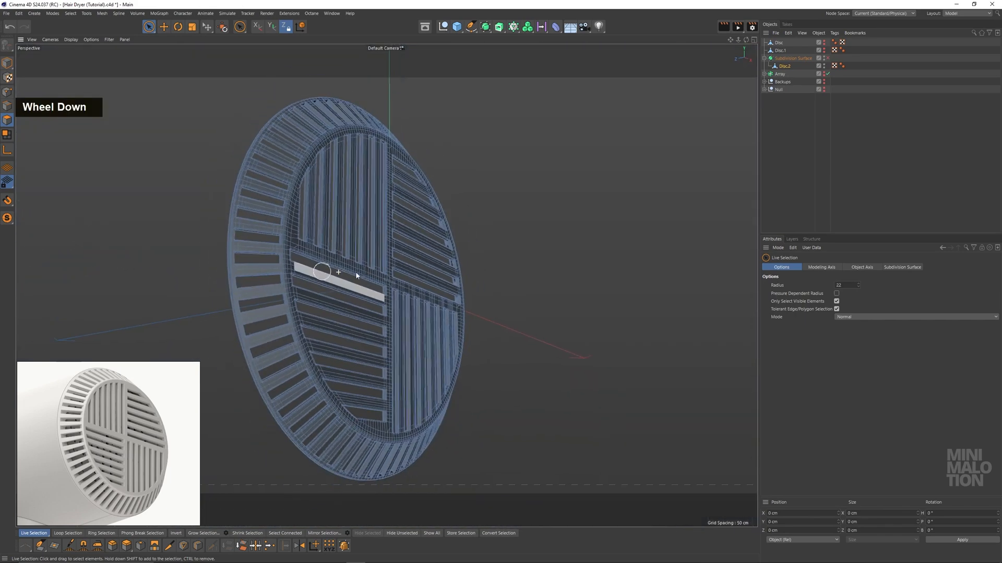
pyautogui.click(895, 72)
pyautogui.scroll(3, 414, 255)
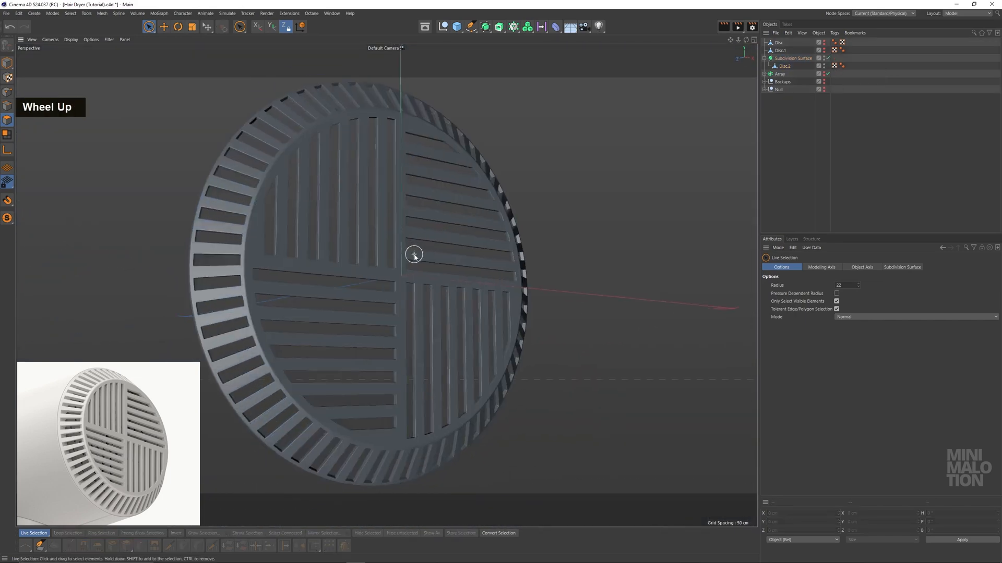
# Examine the smoothed grille's slots, central bars and rim from several angles
pyautogui.keyDown('alt'); pyautogui.moveTo(431, 243); pyautogui.dragTo(487, 291); pyautogui.keyUp('alt')
pyautogui.scroll(5, 382, 208)
pyautogui.keyDown('alt'); pyautogui.moveTo(383, 210); pyautogui.dragTo(271, 224); pyautogui.keyUp('alt')
pyautogui.keyDown('alt'); pyautogui.moveTo(300, 386); pyautogui.dragTo(459, 184, button='middle'); pyautogui.keyUp('alt')
pyautogui.keyDown('alt'); pyautogui.moveTo(459, 186); pyautogui.dragTo(522, 205); pyautogui.keyUp('alt')
pyautogui.keyDown('alt'); pyautogui.moveTo(569, 272); pyautogui.dragTo(325, 69, button='middle'); pyautogui.keyUp('alt')
pyautogui.keyDown('alt'); pyautogui.moveTo(522, 164); pyautogui.dragTo(489, 161); pyautogui.keyUp('alt')
pyautogui.keyDown('alt'); pyautogui.scroll(-3, 689, 252); pyautogui.keyUp('alt')
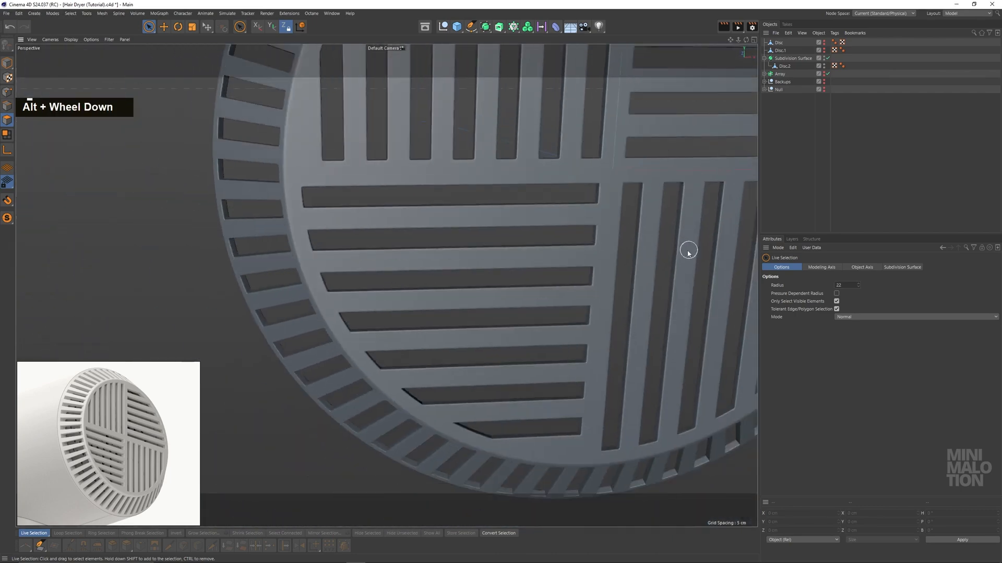
pyautogui.keyDown('alt'); pyautogui.moveTo(688, 253); pyautogui.dragTo(550, 261); pyautogui.keyUp('alt')
pyautogui.scroll(-4, 539, 255)
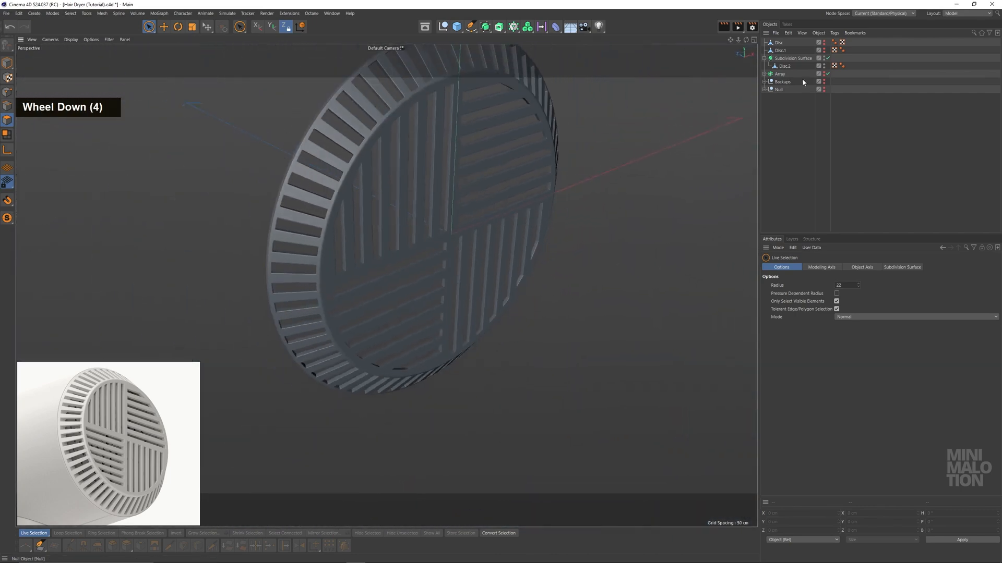
# Convert the Subdivision Surface with Current State to Object, rename the resulting mesh 4, and switch to Model mode
pyautogui.click(777, 60)
pyautogui.rightClick(773, 60)
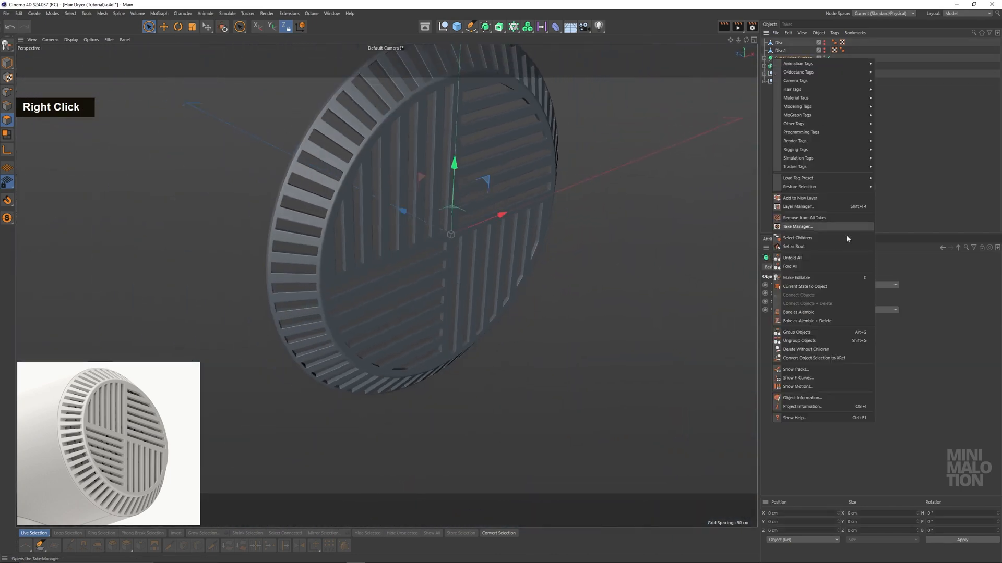
pyautogui.click(831, 288)
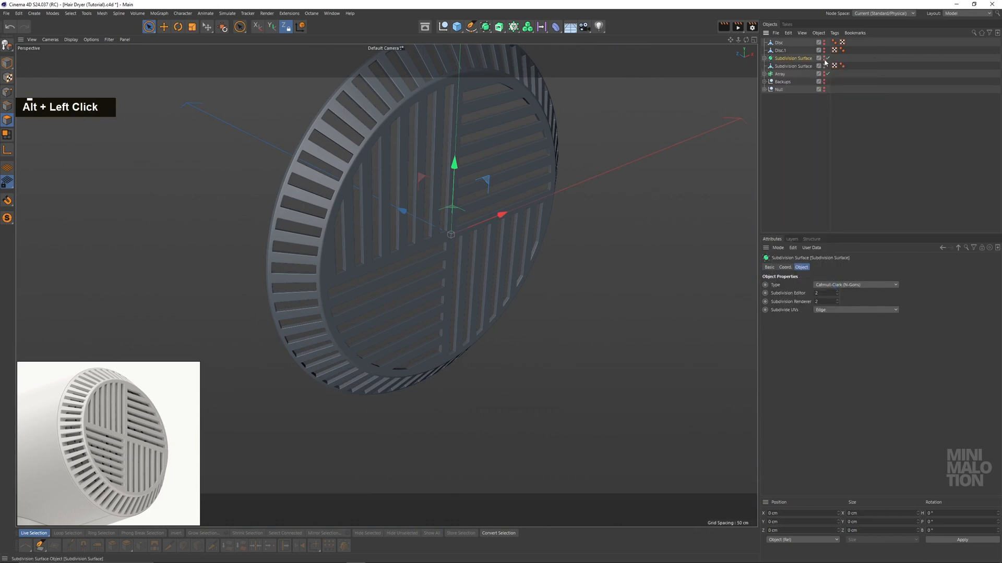
pyautogui.doubleClick(791, 67)
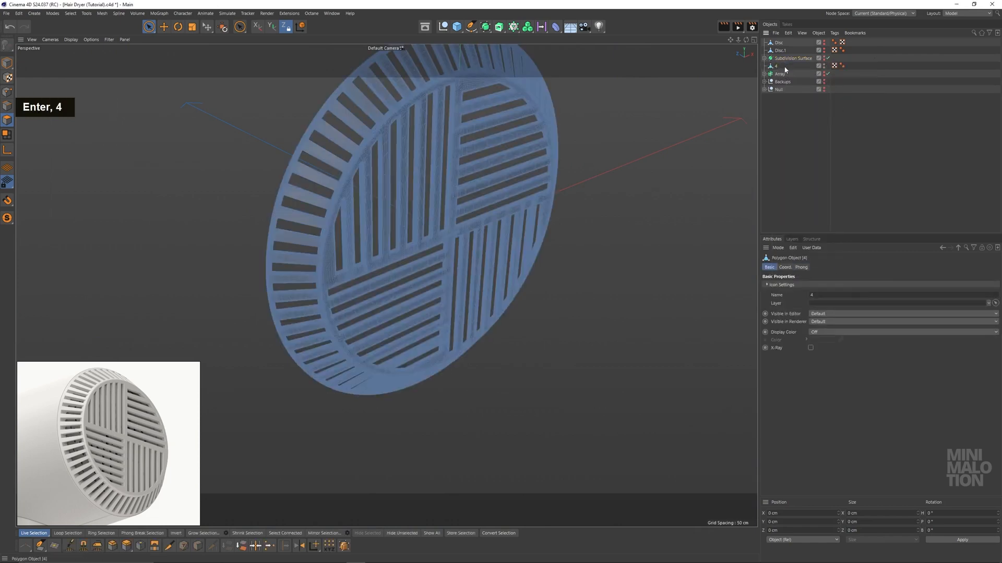
pyautogui.click(11, 61)
pyautogui.scroll(-2, 510, 167)
pyautogui.keyDown('alt'); pyautogui.moveTo(509, 167); pyautogui.dragTo(521, 210, button='middle'); pyautogui.keyUp('alt')
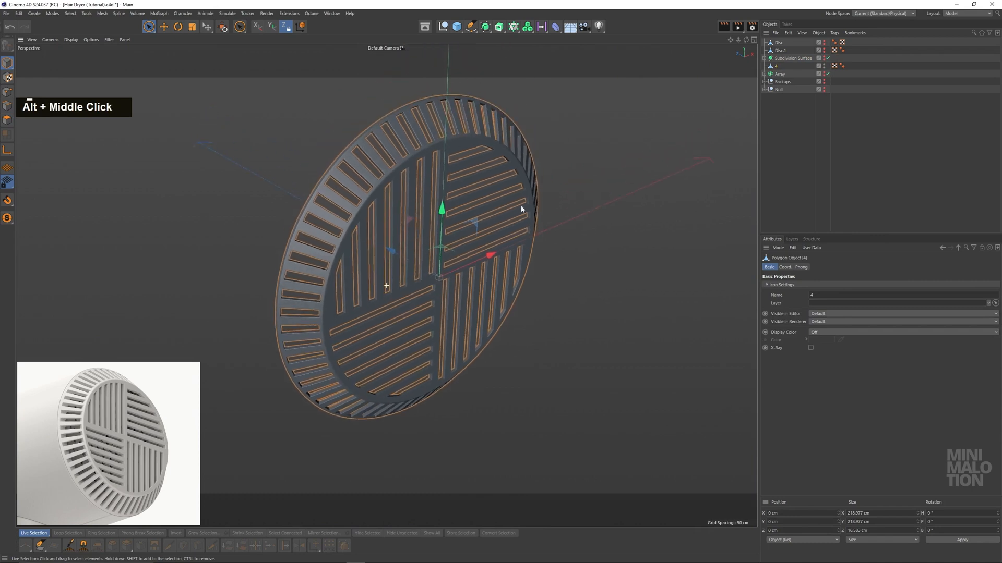
# Move Disc, Disc.1, Subdivision Surface and Array into the Backups group and save the project
pyautogui.click(774, 103)
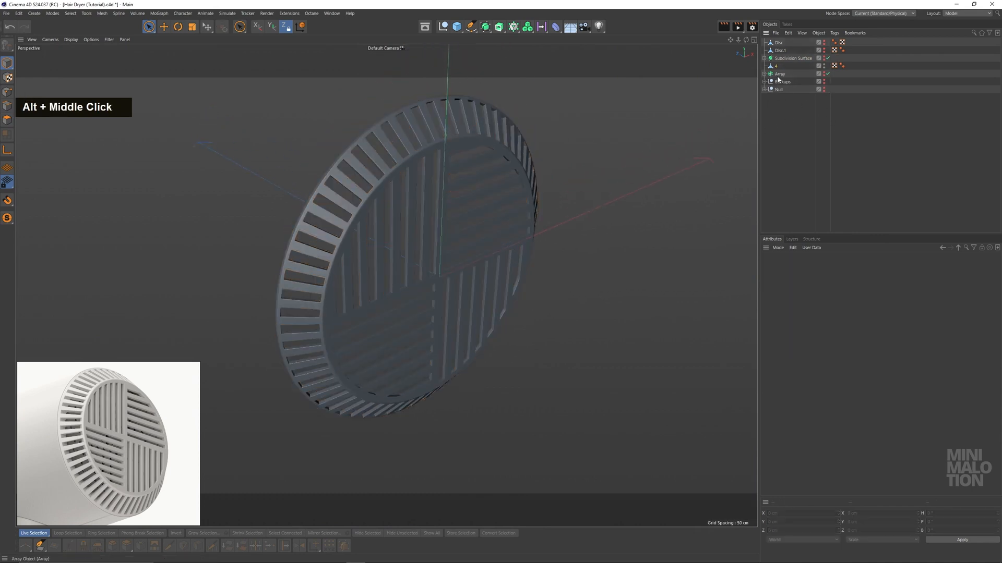
pyautogui.keyDown('ctrl'); pyautogui.click(782, 84); pyautogui.keyUp('ctrl')
pyautogui.click(787, 74)
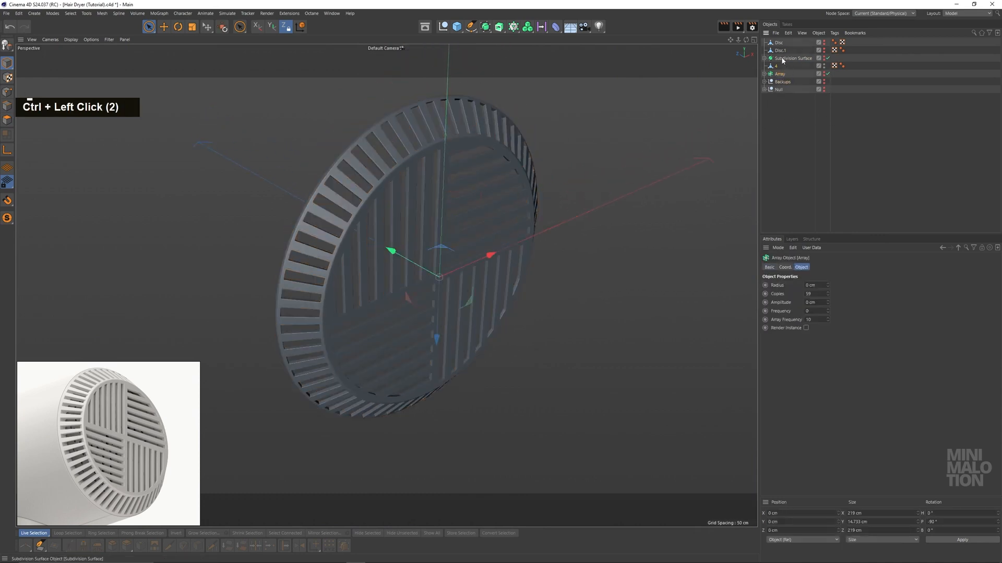
pyautogui.keyDown('ctrl'); pyautogui.click(782, 58); pyautogui.keyUp('ctrl')
pyautogui.keyDown('ctrl'); pyautogui.click(782, 51); pyautogui.keyUp('ctrl')
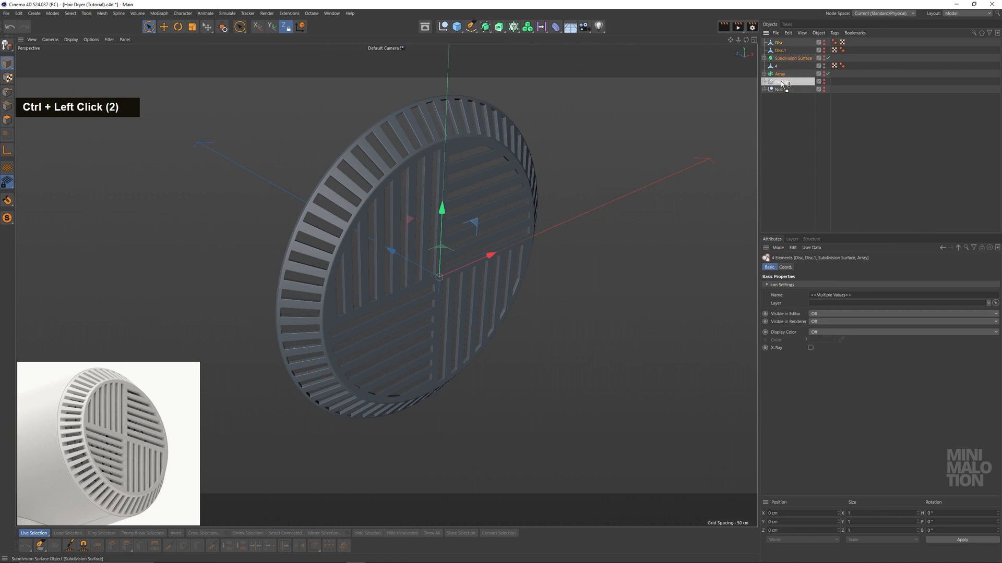
pyautogui.moveTo(781, 82); pyautogui.dragTo(781, 82)
pyautogui.click(765, 51)
pyautogui.click(837, 78)
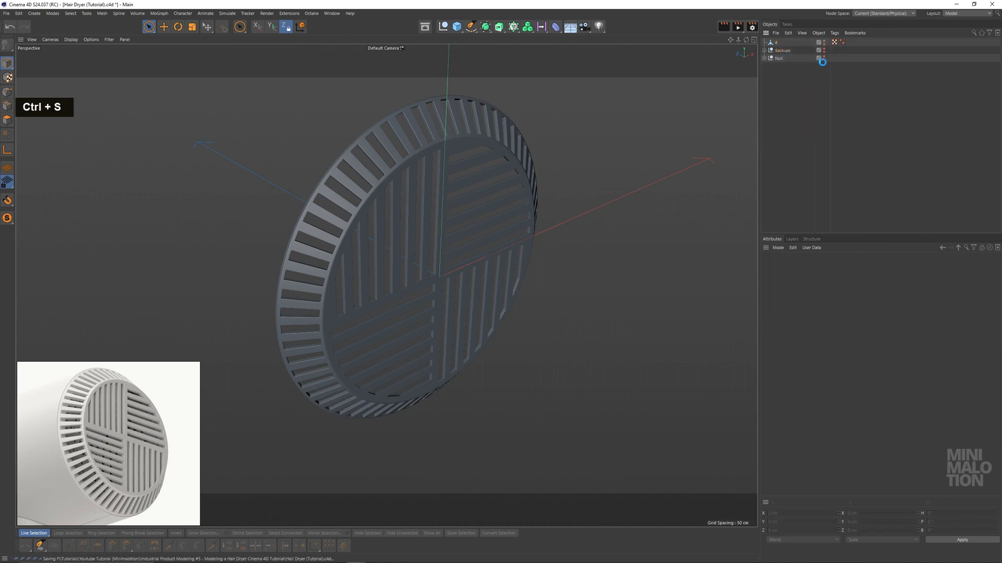
# Show the hidden Null group containing the hair dryer body and select grille object 4
pyautogui.keyDown('alt'); pyautogui.click(823, 59); pyautogui.keyUp('alt')
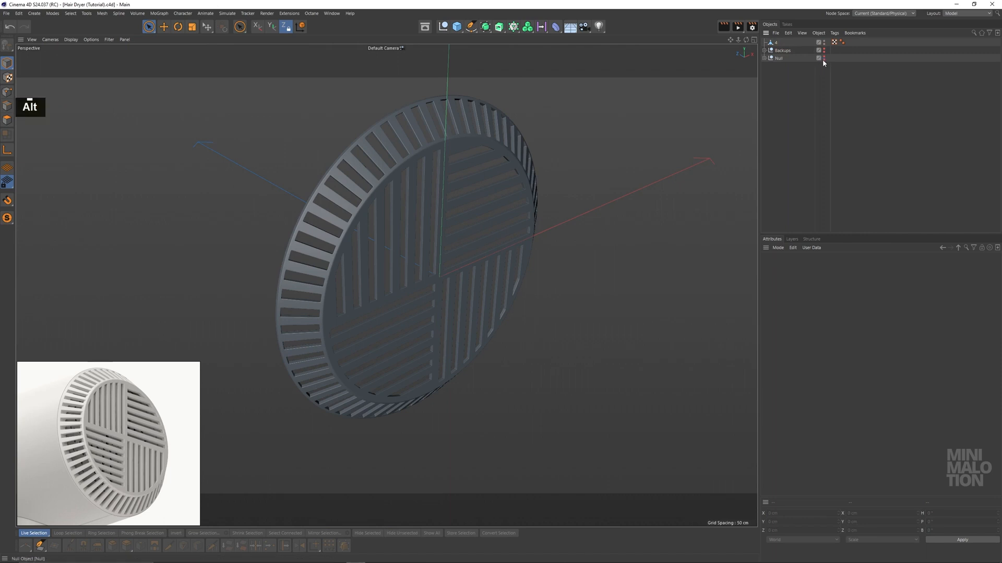
pyautogui.click(774, 43)
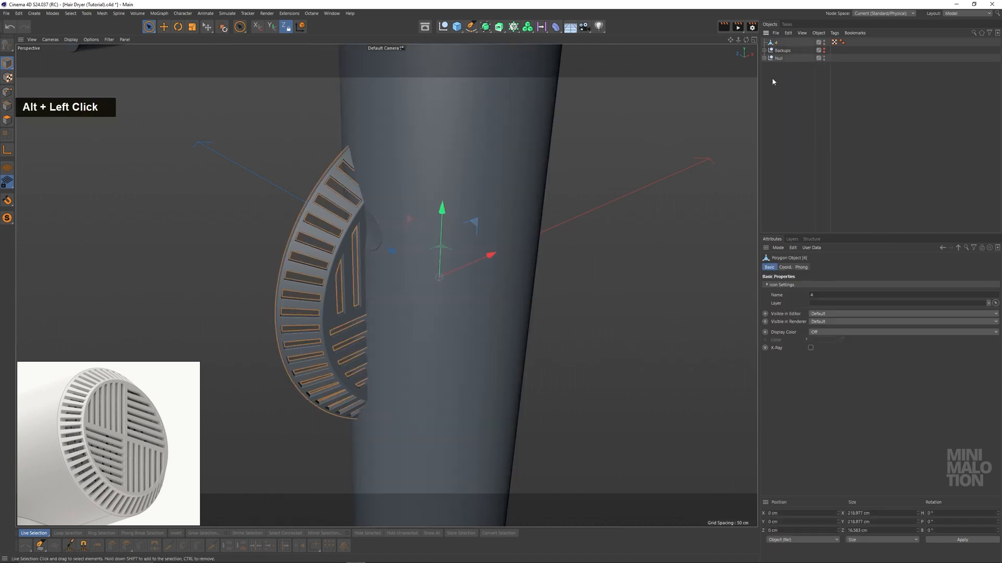
pyautogui.scroll(-5, 469, 204)
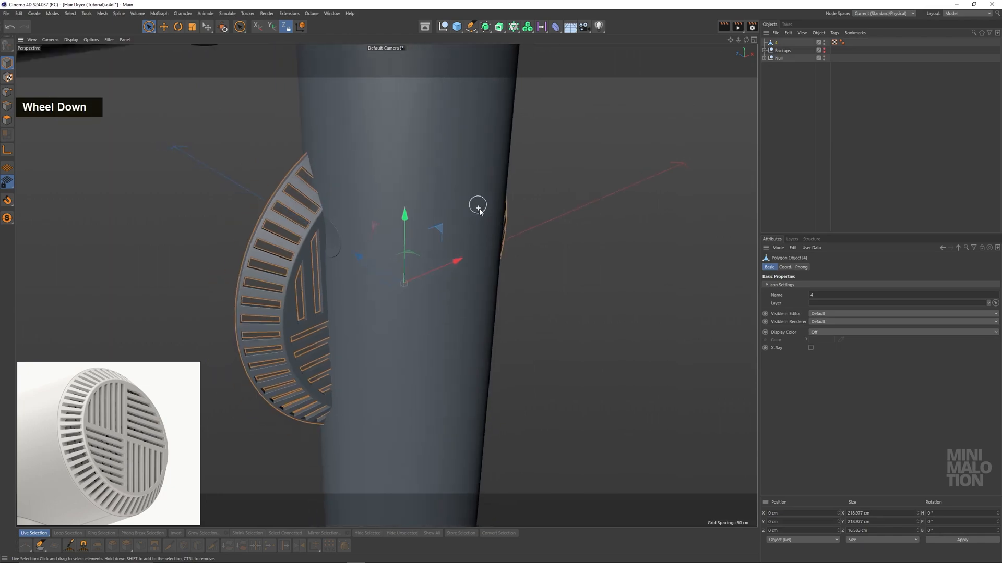
pyautogui.scroll(-4, 480, 210)
pyautogui.keyDown('alt'); pyautogui.moveTo(491, 213); pyautogui.dragTo(427, 218, button='middle'); pyautogui.keyUp('alt')
pyautogui.scroll(-2, 416, 247)
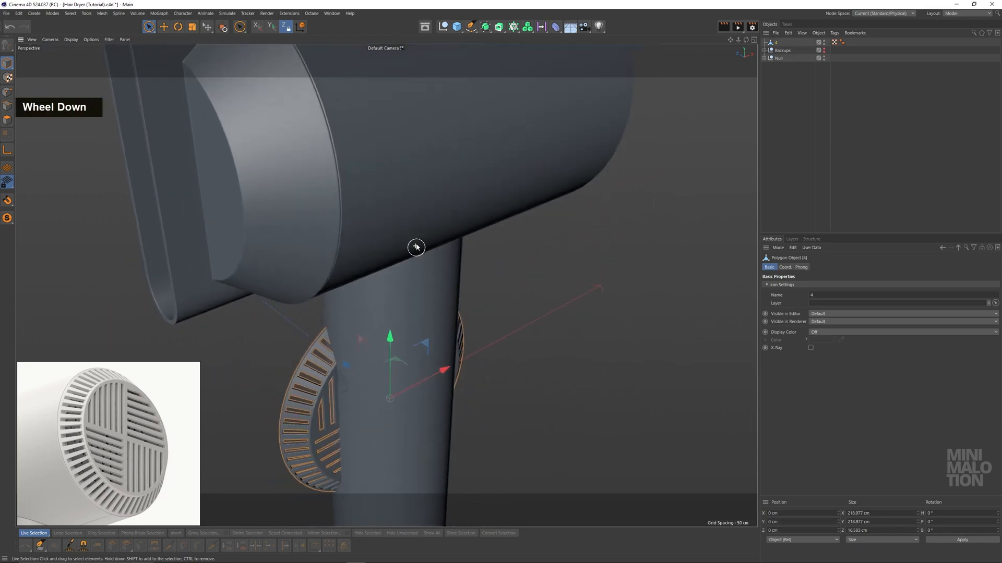
# Rotate the grille to a heading of 90° in the Front view
pyautogui.middleClick(416, 247)
pyautogui.middleClick(584, 295)
pyautogui.scroll(-4, 570, 331)
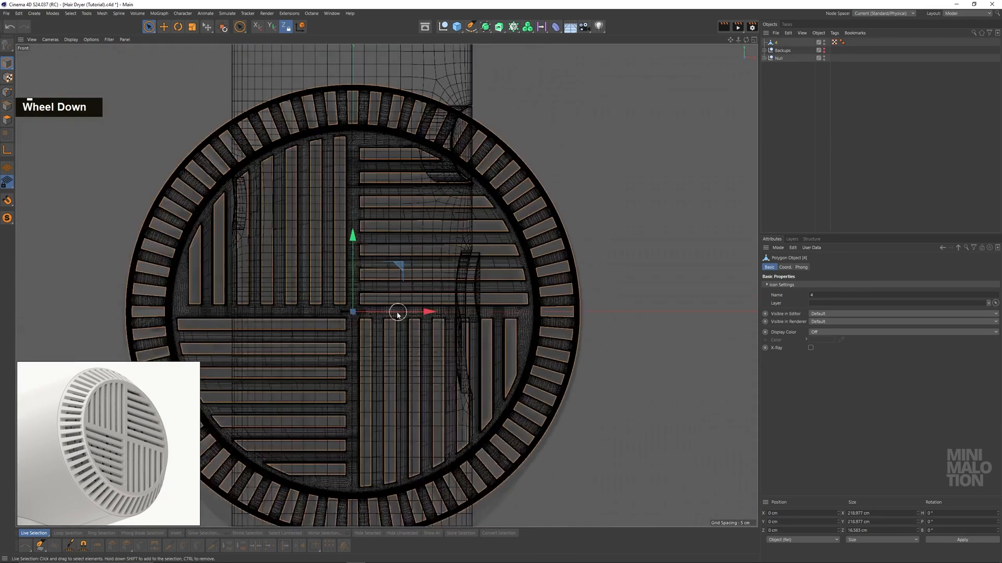
pyautogui.keyDown('alt'); pyautogui.moveTo(398, 313); pyautogui.dragTo(532, 291, button='middle'); pyautogui.keyUp('alt')
pyautogui.click(177, 27)
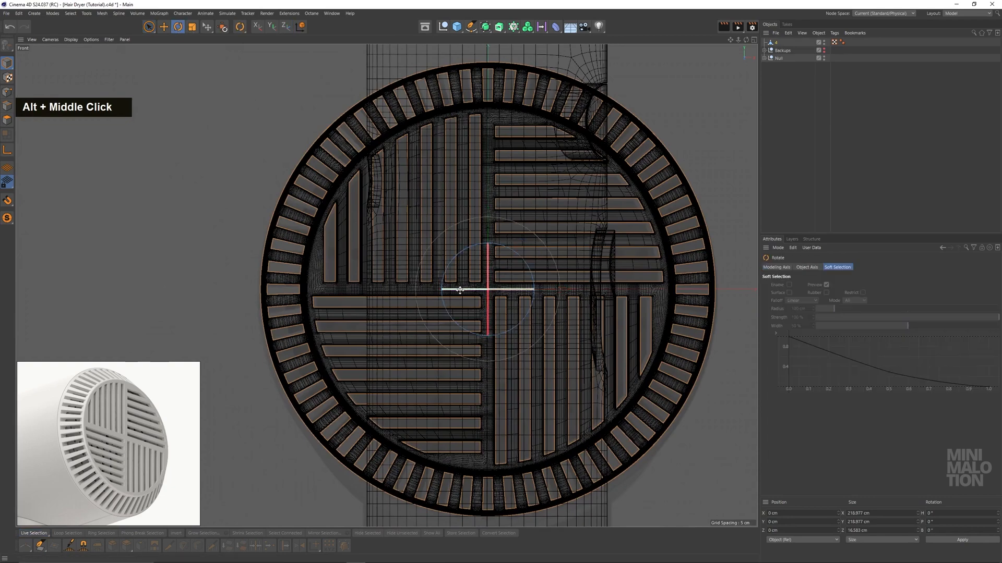
pyautogui.moveTo(459, 290); pyautogui.dragTo(546, 284)
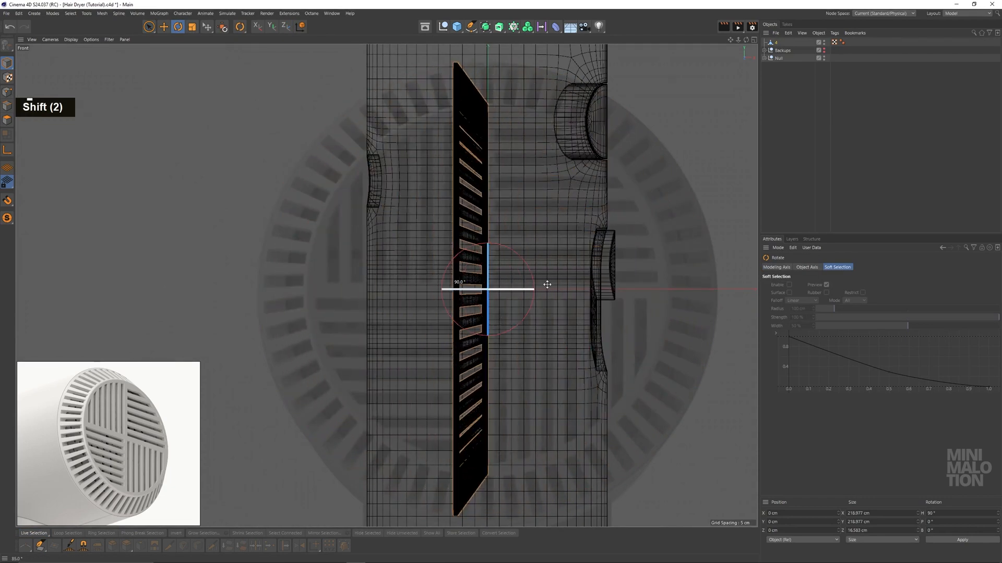
# Move the grille up beside the rear end of the hair dryer body in the Front view
pyautogui.scroll(-4, 547, 284)
pyautogui.keyDown('alt'); pyautogui.moveTo(530, 284); pyautogui.dragTo(348, 428, button='middle'); pyautogui.keyUp('alt')
pyautogui.moveTo(325, 407); pyautogui.dragTo(498, 124)
pyautogui.scroll(12, 534, 160)
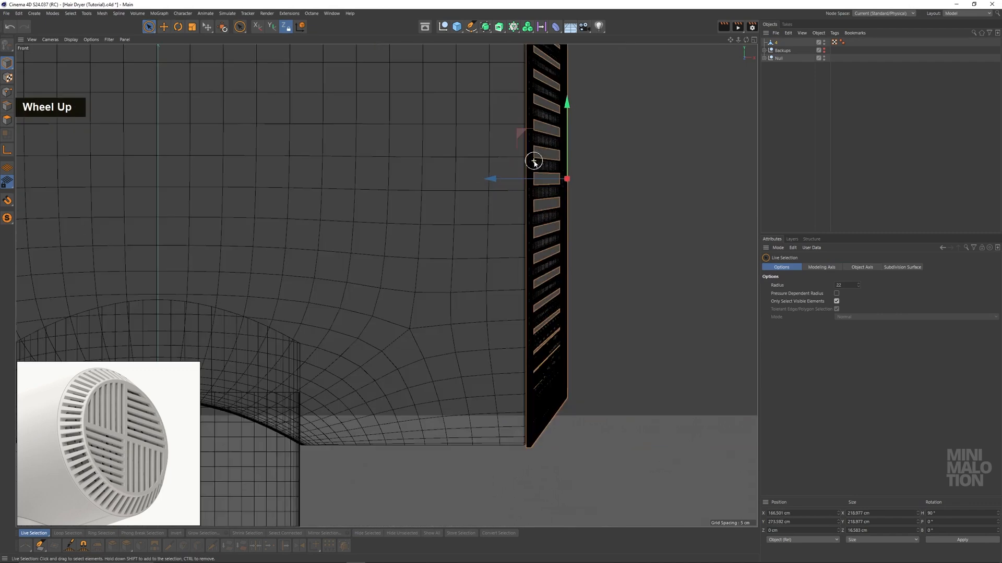
pyautogui.keyDown('alt'); pyautogui.moveTo(545, 184); pyautogui.dragTo(538, 297, button='middle'); pyautogui.keyUp('alt')
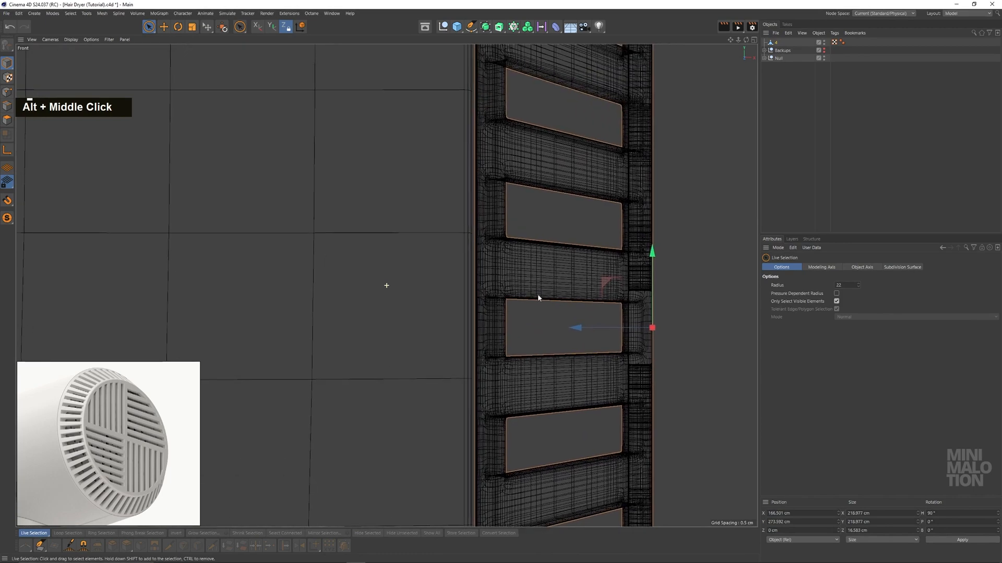
pyautogui.moveTo(614, 282); pyautogui.dragTo(629, 264)
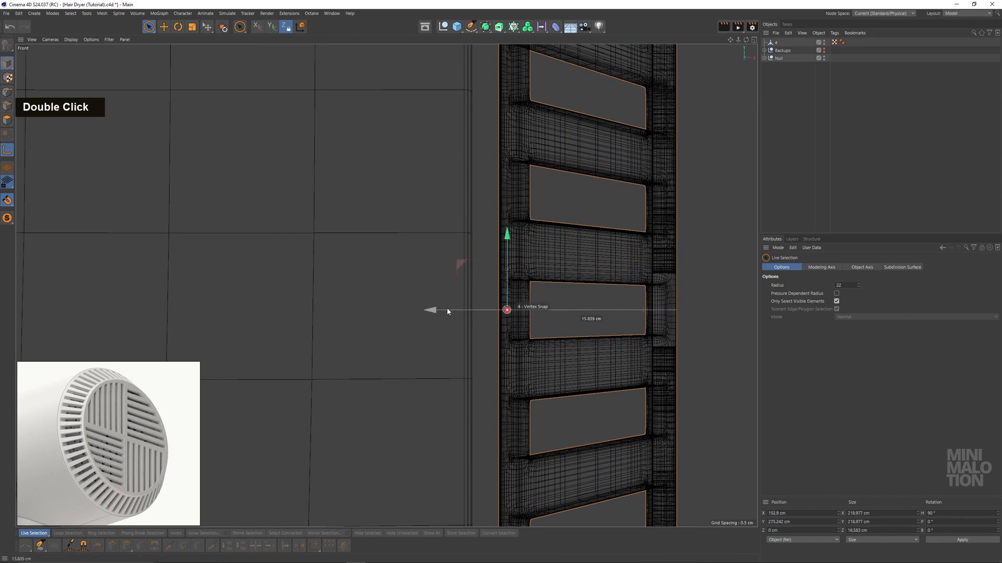
# Move the grille's axis onto its rim's back face using Enable Axis with vertex snapping
pyautogui.moveTo(447, 312); pyautogui.dragTo(441, 311)
pyautogui.scroll(5, 484, 307)
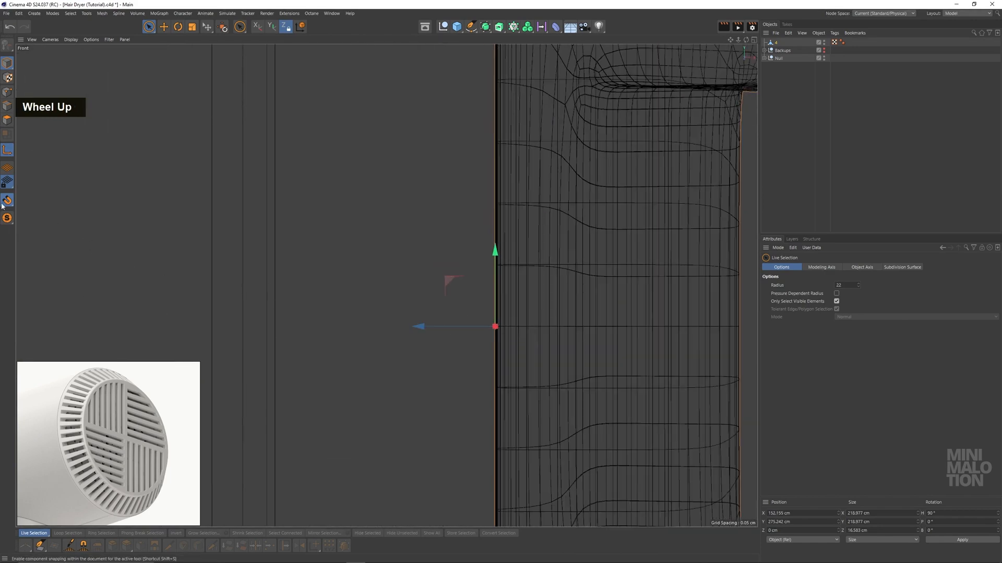
pyautogui.scroll(-8, 462, 292)
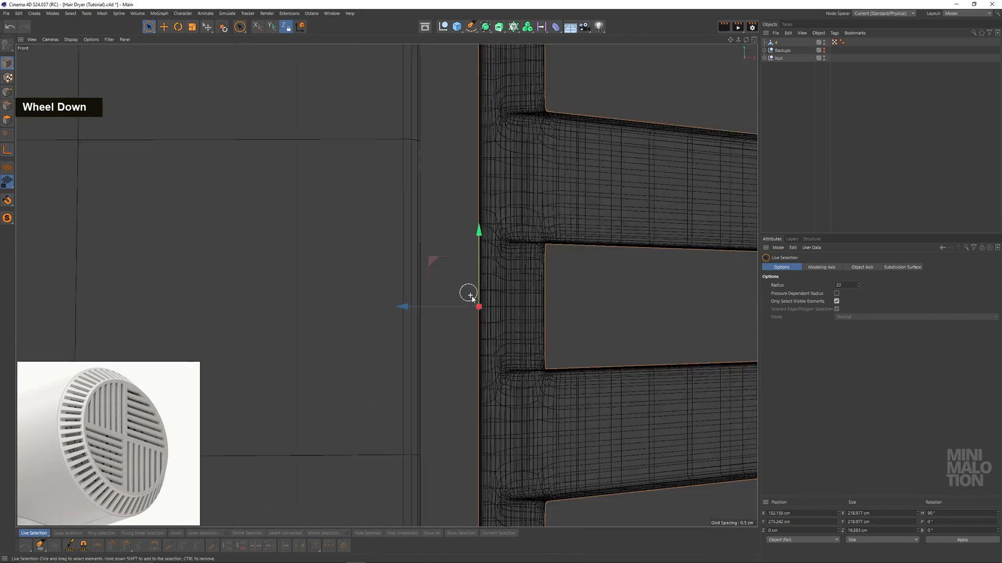
pyautogui.keyDown('alt'); pyautogui.moveTo(470, 290); pyautogui.dragTo(509, 336, button='middle'); pyautogui.keyUp('alt')
# Snap the grille against the body's rear face at X 149.228 cm and centre it vertically at Y 268.813 cm
pyautogui.scroll(-12, 457, 305)
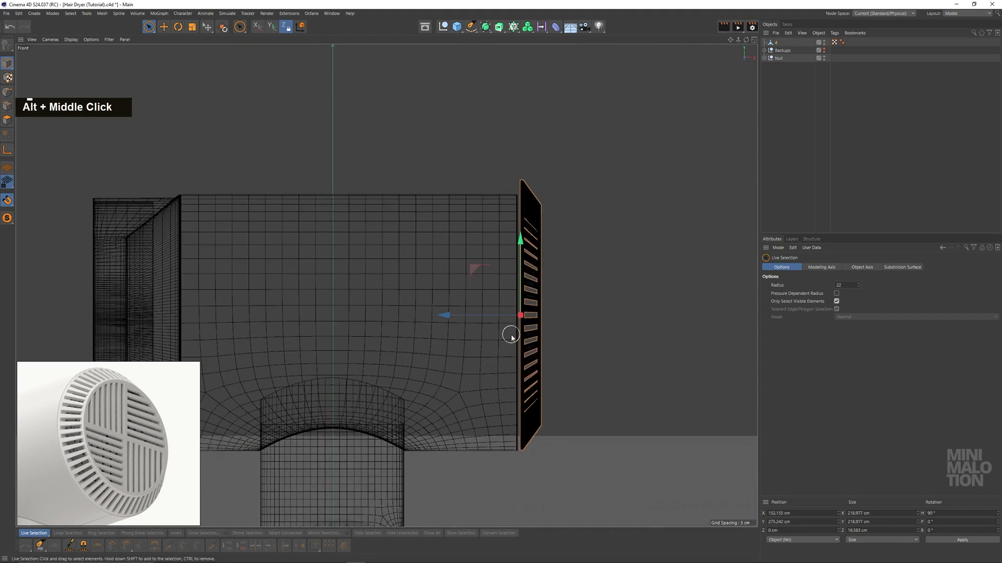
pyautogui.scroll(3, 486, 269)
pyautogui.moveTo(481, 255); pyautogui.dragTo(474, 243)
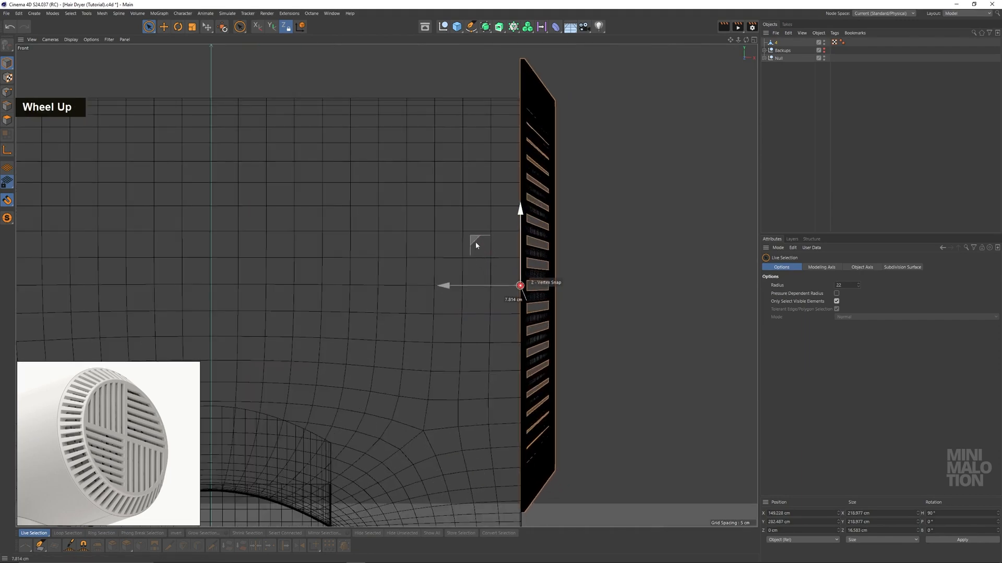
pyautogui.scroll(-3, 474, 242)
pyautogui.scroll(2, 529, 255)
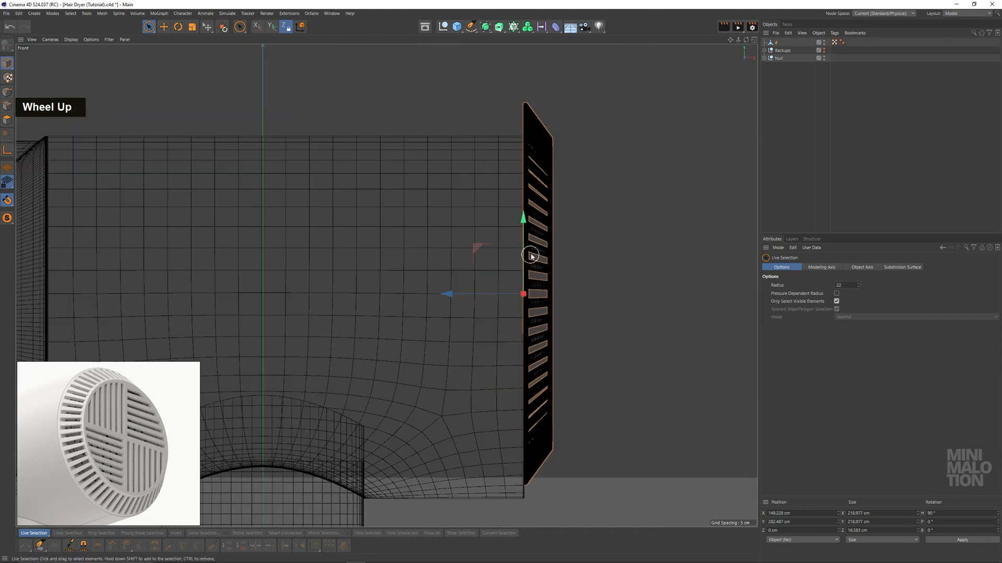
pyautogui.moveTo(524, 230); pyautogui.dragTo(526, 253)
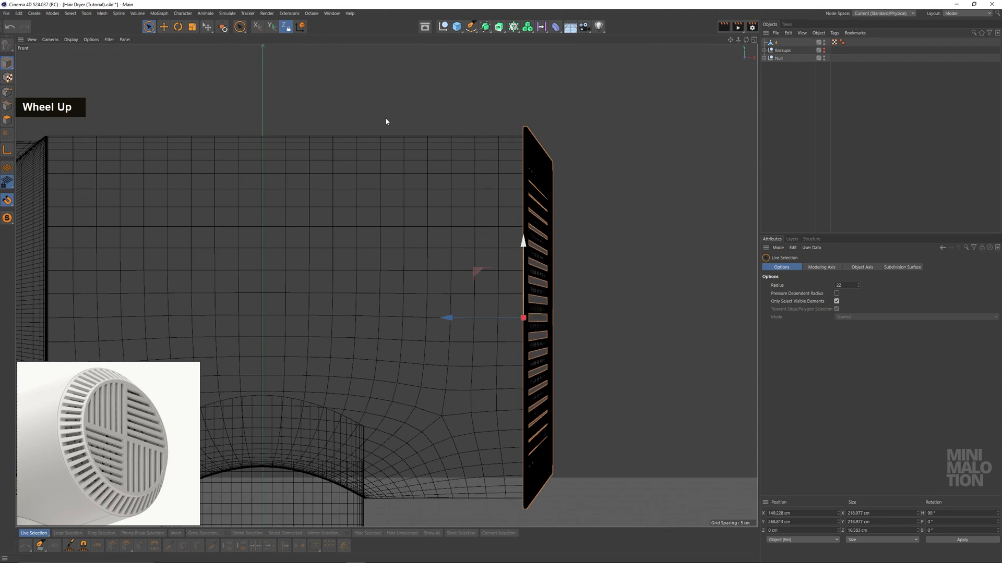
# Scale the grille uniformly to about 206.27 cm in diameter, matching its rim to the body's outer edge
pyautogui.click(195, 28)
pyautogui.scroll(3, 566, 176)
pyautogui.moveTo(589, 170); pyautogui.dragTo(581, 184)
pyautogui.scroll(2, 559, 138)
pyautogui.scroll(4, 502, 104)
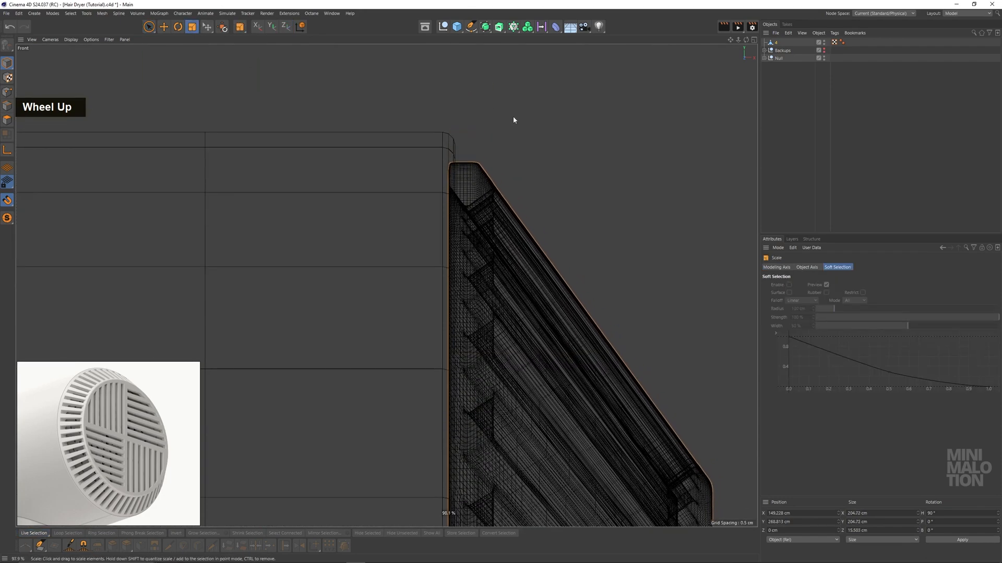
pyautogui.moveTo(514, 116); pyautogui.dragTo(519, 119)
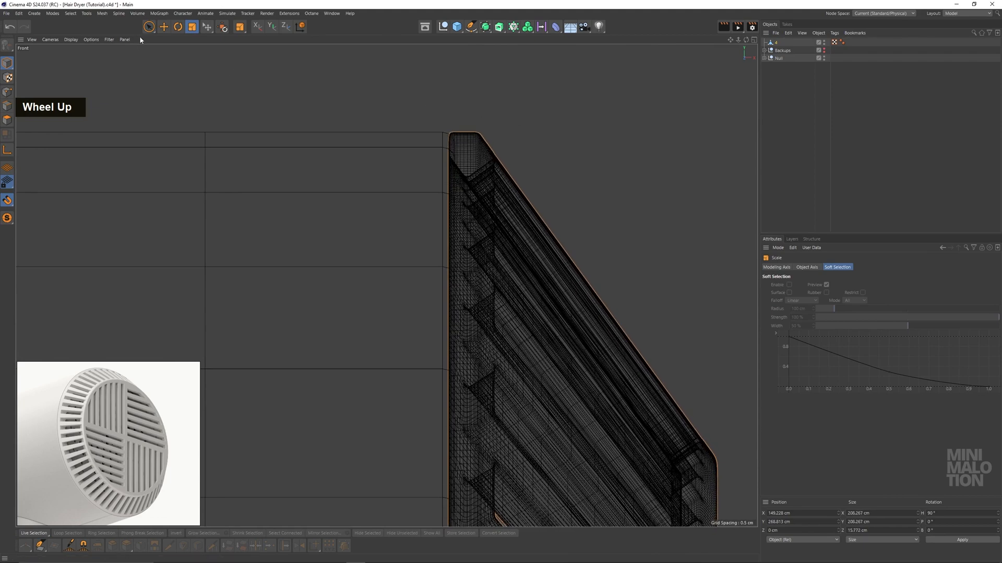
pyautogui.click(151, 28)
# Shift the grille slightly away from the body's rear face, to about X 149.67 cm
pyautogui.scroll(-6, 317, 216)
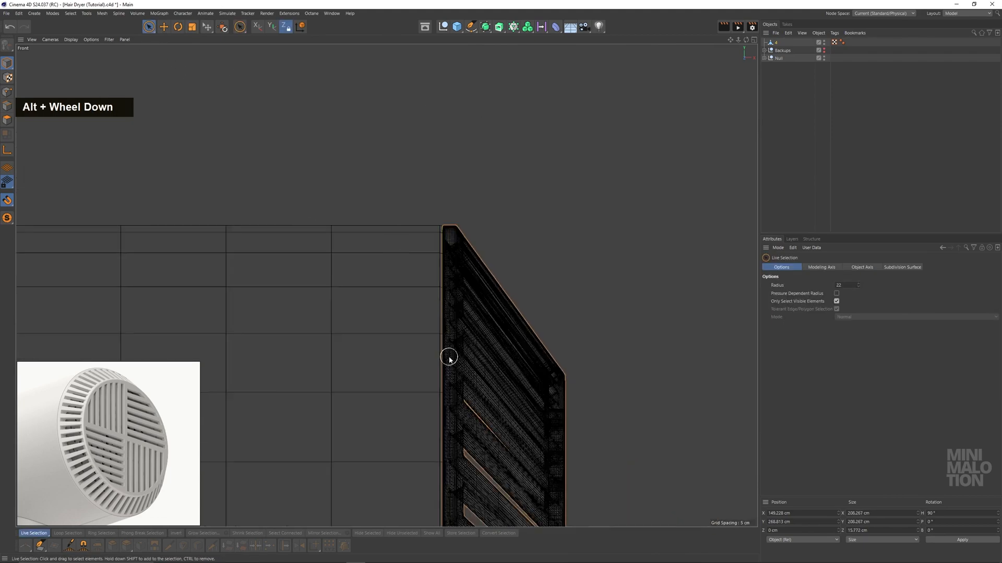
pyautogui.keyDown('alt'); pyautogui.moveTo(480, 485); pyautogui.dragTo(509, 79, button='middle'); pyautogui.keyUp('alt')
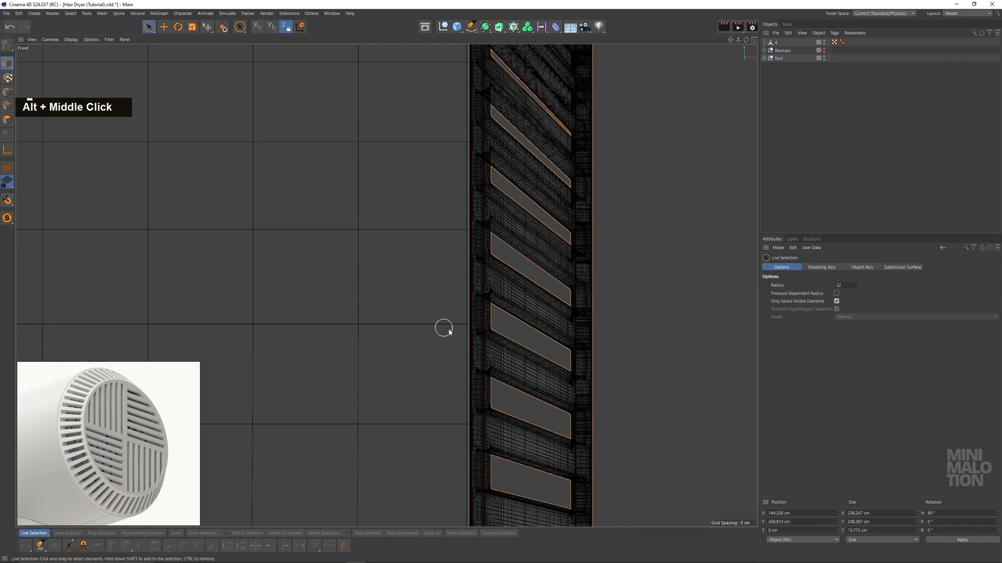
pyautogui.keyDown('alt'); pyautogui.moveTo(444, 328); pyautogui.dragTo(506, 359, button='middle'); pyautogui.keyUp('alt')
pyautogui.keyDown('alt'); pyautogui.scroll(6, 477, 453); pyautogui.keyUp('alt')
pyautogui.scroll(2, 418, 449)
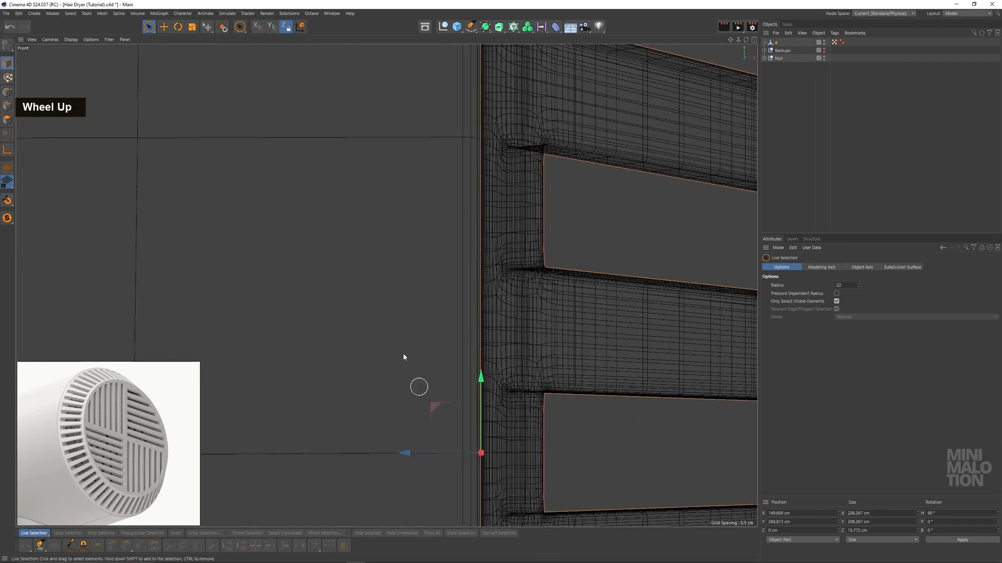
# Examine how the grille fits the rear of the hair dryer in the Perspective view
pyautogui.middleClick(249, 205)
pyautogui.middleClick(219, 152)
pyautogui.scroll(3, 577, 197)
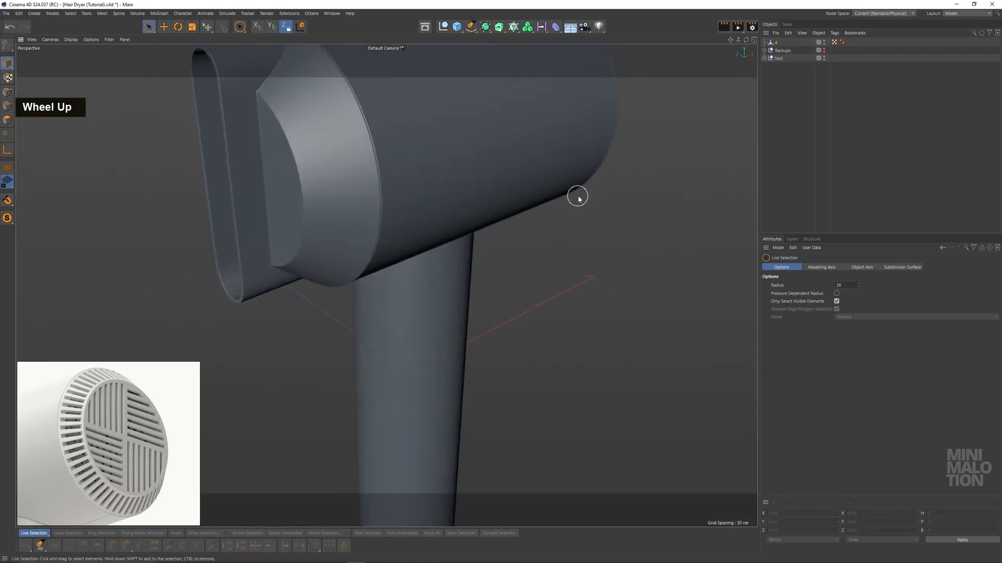
pyautogui.keyDown('alt'); pyautogui.moveTo(577, 197); pyautogui.dragTo(463, 174); pyautogui.keyUp('alt')
pyautogui.scroll(-3, 569, 180)
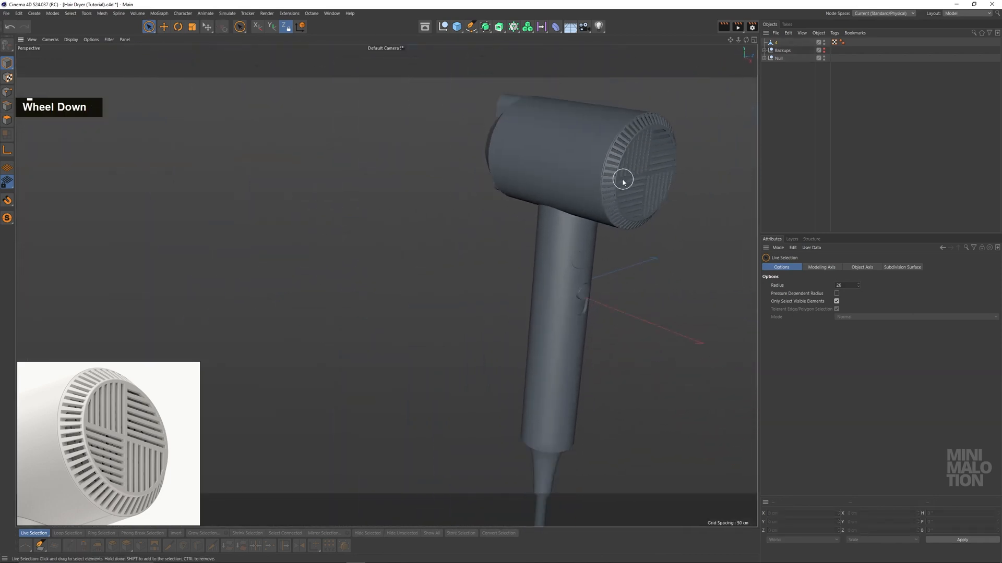
# Compare the whole hair dryer model with the reference photo, checking the body, grille and handle from several angles
pyautogui.moveTo(624, 179)
pyautogui.keyDown('alt'); pyautogui.mouseDown()
pyautogui.moveTo(547, 178)
pyautogui.moveTo(577, 185)
pyautogui.moveTo(647, 173)
pyautogui.moveTo(615, 156)
pyautogui.moveTo(616, 178)
pyautogui.mouseUp(); pyautogui.keyUp('alt')
pyautogui.keyDown('alt'); pyautogui.moveTo(616, 178); pyautogui.dragTo(559, 259, button='middle'); pyautogui.keyUp('alt')
pyautogui.scroll(-3, 550, 244)
pyautogui.scroll(2, 549, 231)
pyautogui.keyDown('alt'); pyautogui.moveTo(559, 260); pyautogui.dragTo(585, 261); pyautogui.keyUp('alt')
pyautogui.keyDown('alt'); pyautogui.moveTo(586, 261); pyautogui.dragTo(456, 311, button='middle'); pyautogui.keyUp('alt')
pyautogui.scroll(-4, 108, 418)
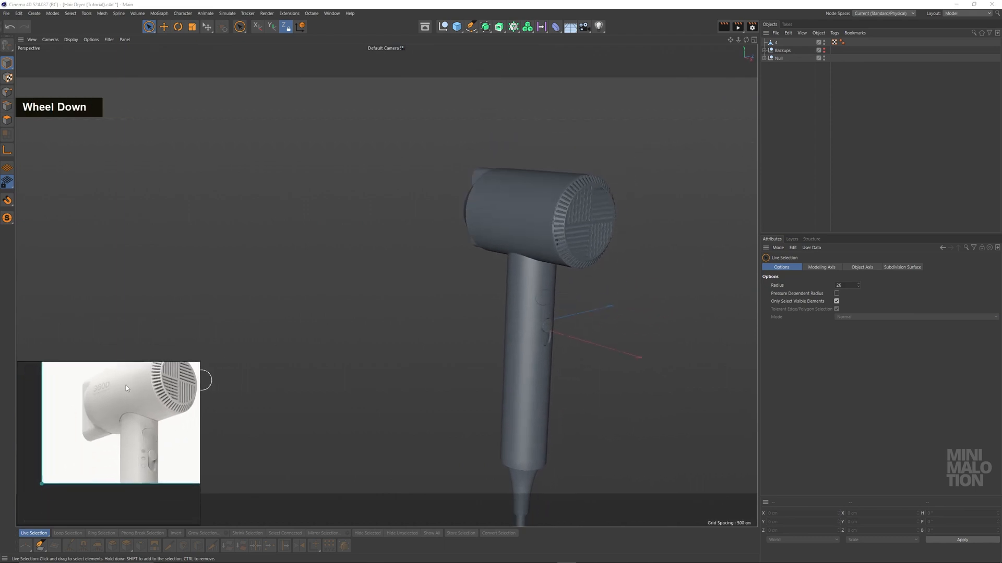
pyautogui.scroll(4, 90, 429)
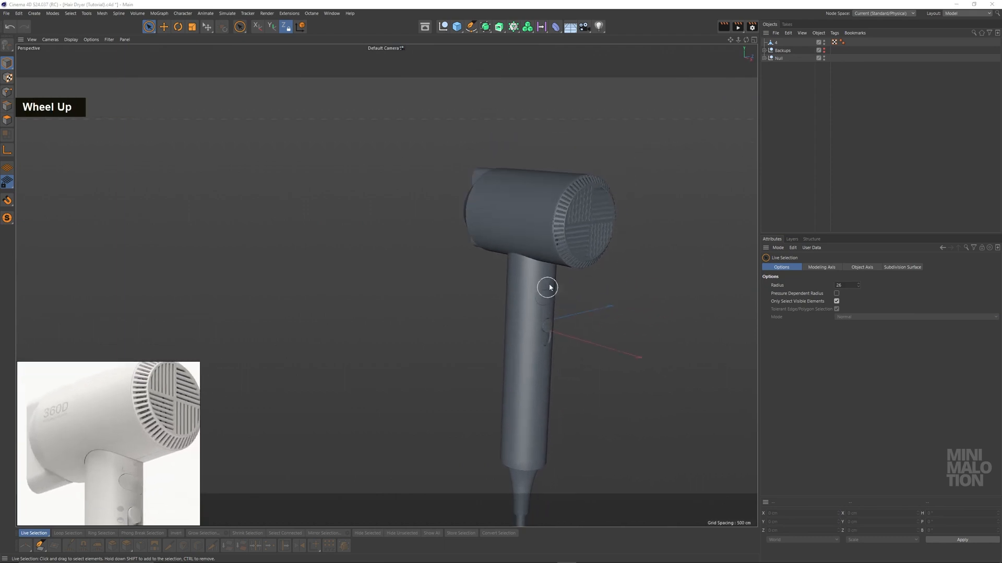
pyautogui.keyDown('alt'); pyautogui.moveTo(552, 230); pyautogui.dragTo(495, 183); pyautogui.keyUp('alt')
# Add a Disc primitive with its orientation set to -Z
pyautogui.click(457, 26)
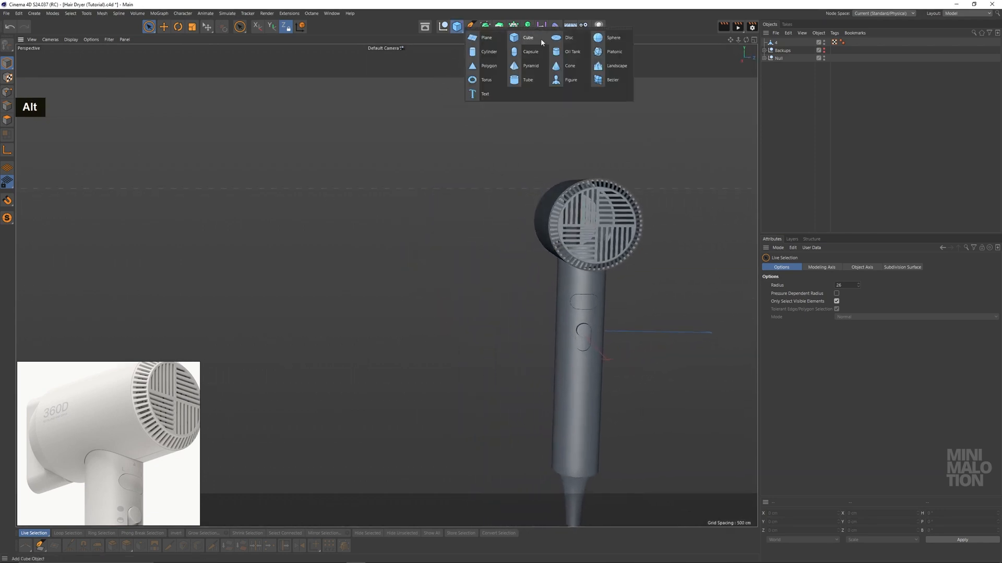
pyautogui.click(579, 37)
pyautogui.scroll(3, 644, 264)
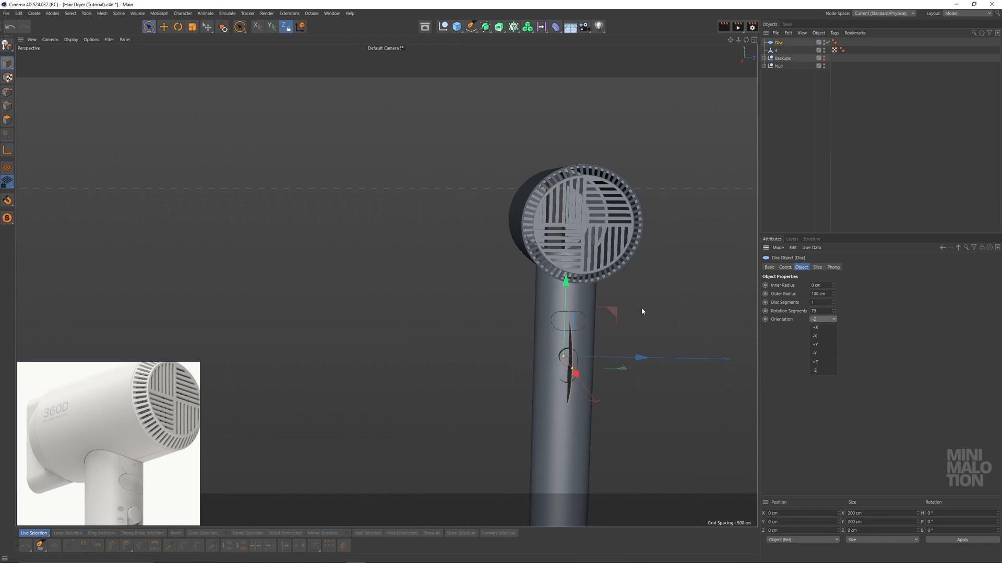
# Rotate the disc to a heading of 90° so it lies parallel to the round rear grille
pyautogui.click(178, 26)
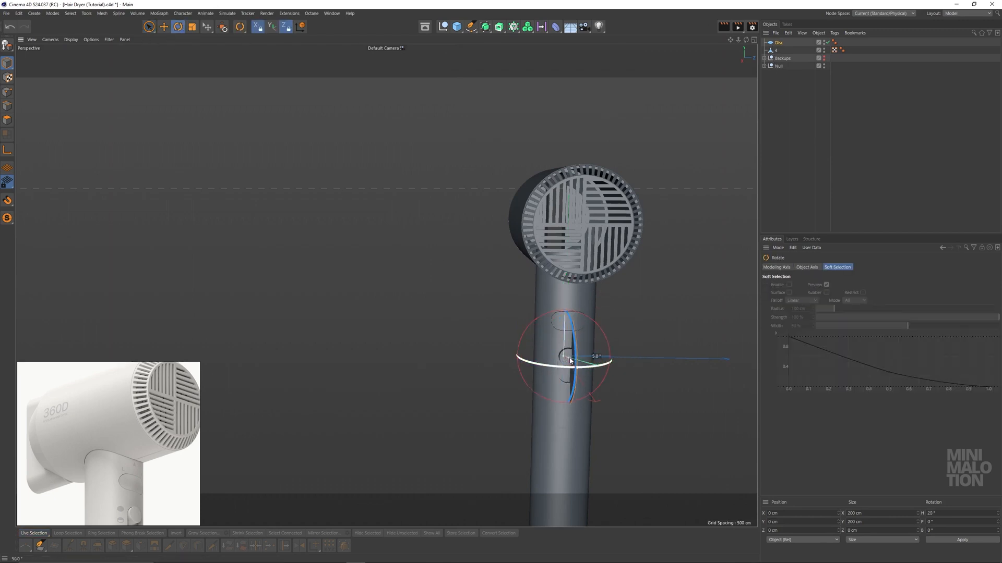
pyautogui.scroll(5, 568, 365)
pyautogui.keyDown('alt'); pyautogui.moveTo(577, 396); pyautogui.dragTo(608, 414); pyautogui.keyUp('alt')
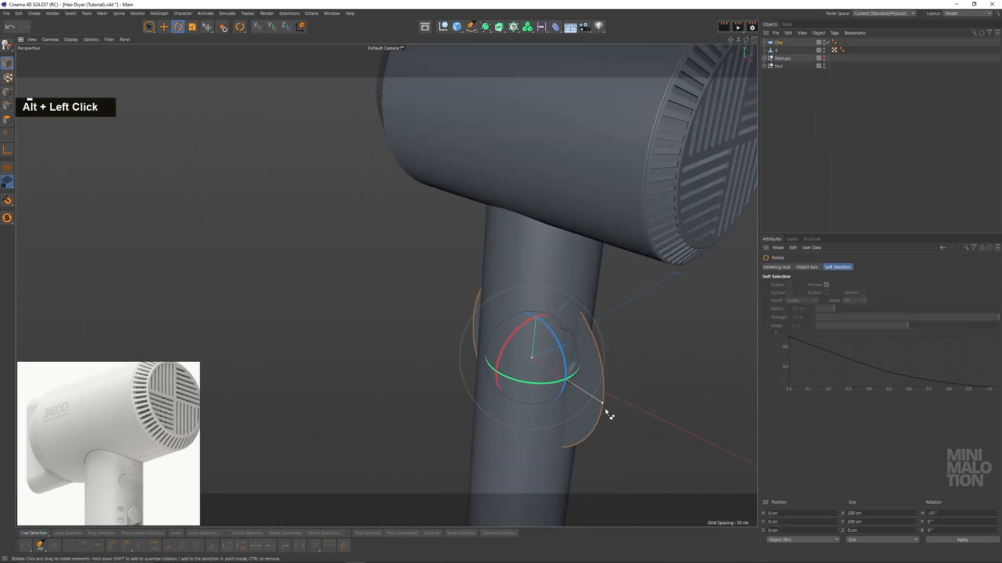
pyautogui.hotkey('ctrl', 'z')
pyautogui.moveTo(542, 383); pyautogui.dragTo(576, 358)
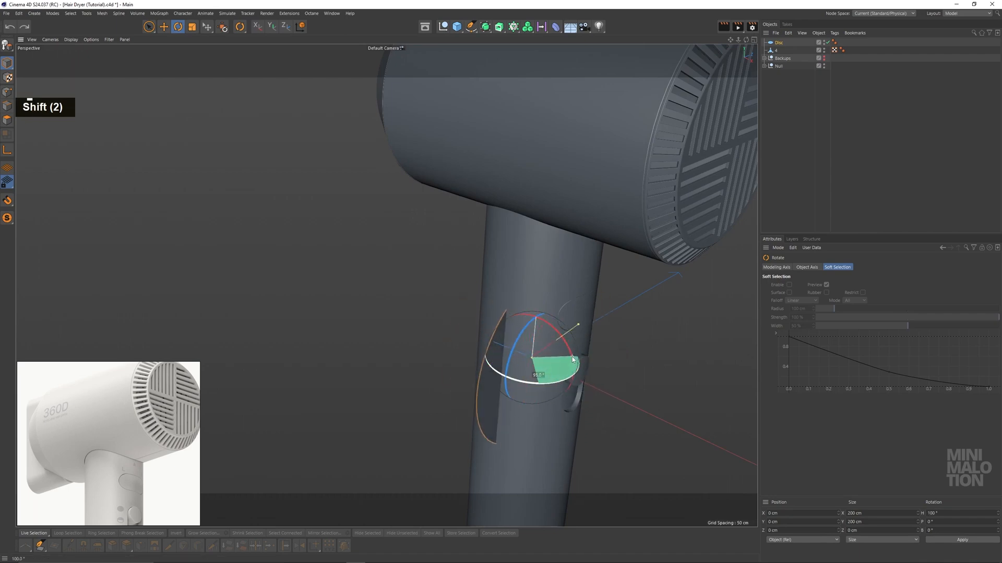
pyautogui.click(149, 26)
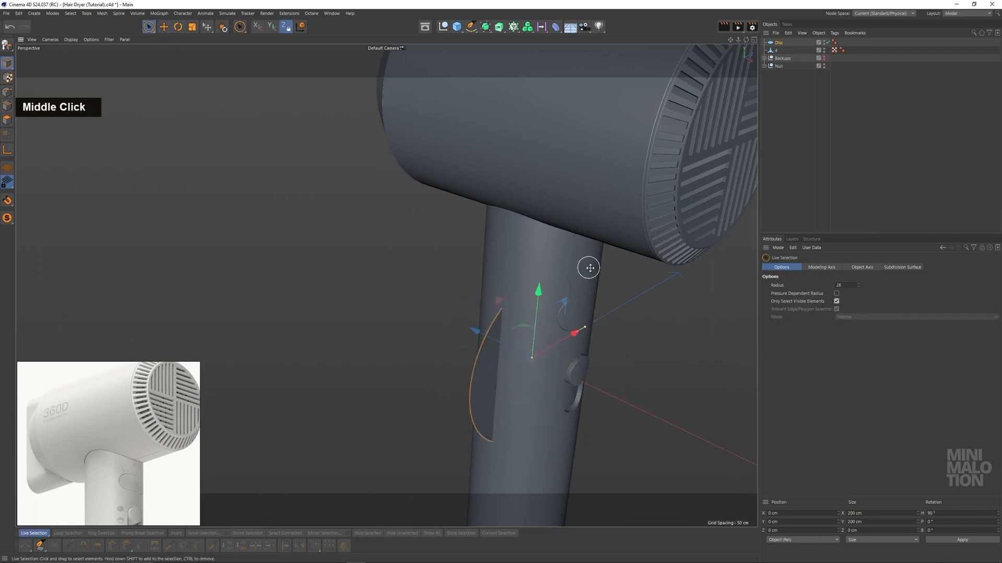
# In the Front view, move the disc up into the rear end of the hair dryer body, to about X 145.17 cm
pyautogui.middleClick(586, 268)
pyautogui.middleClick(637, 339)
pyautogui.scroll(-6, 592, 317)
pyautogui.scroll(-7, 592, 332)
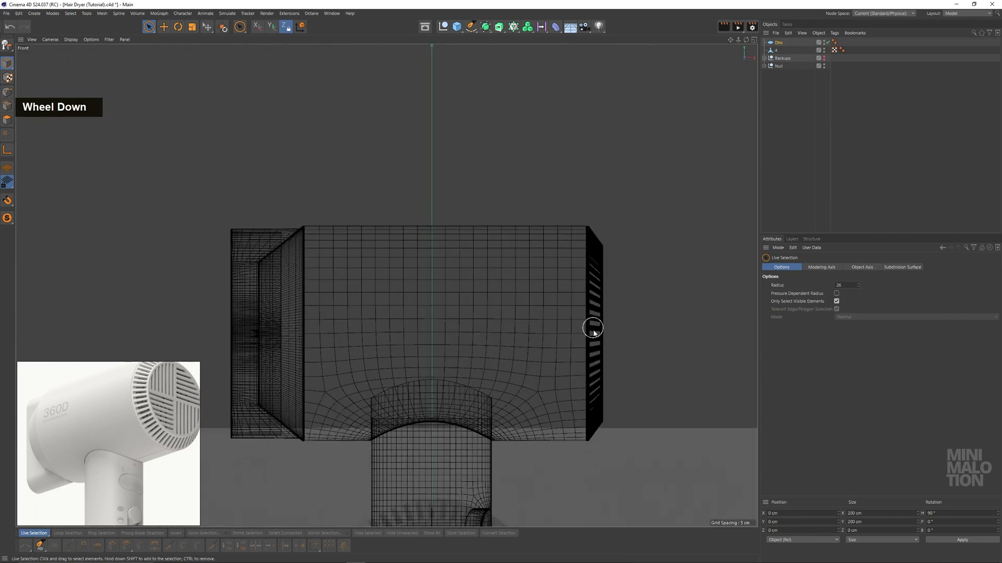
pyautogui.keyDown('alt'); pyautogui.moveTo(563, 390); pyautogui.dragTo(556, 291, button='middle'); pyautogui.keyUp('alt')
pyautogui.scroll(-3, 539, 358)
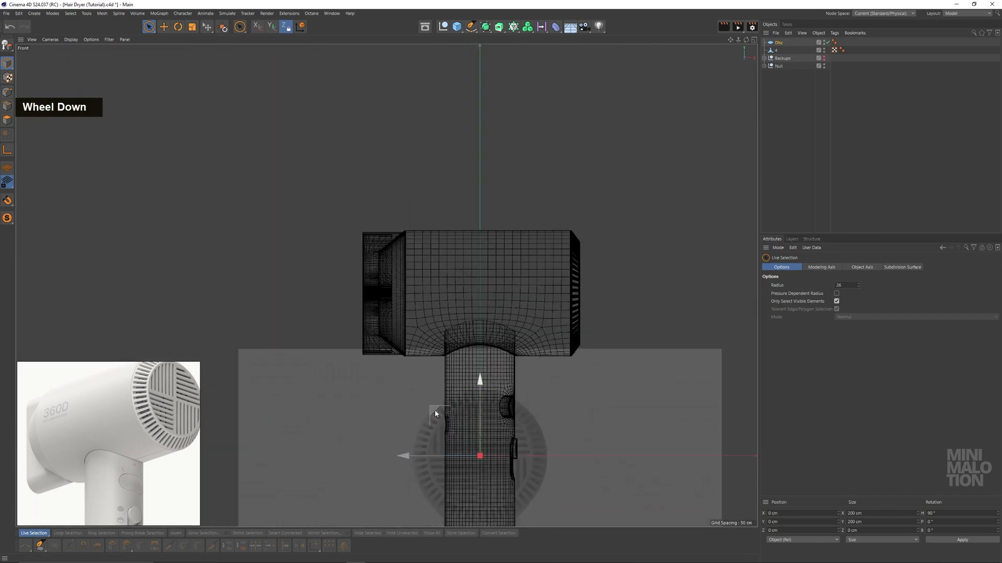
pyautogui.scroll(5, 535, 281)
pyautogui.keyDown('alt'); pyautogui.moveTo(565, 291); pyautogui.dragTo(532, 328, button='middle'); pyautogui.keyUp('alt')
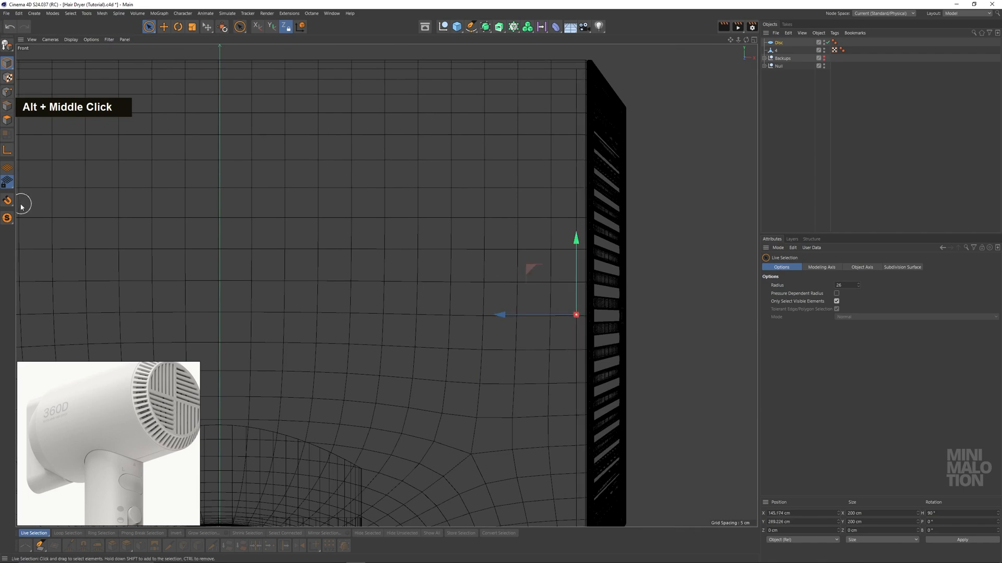
# With snapping enabled, centre the disc vertically in the body at Y 268.728 cm and move it inward to X 134.6 cm
pyautogui.scroll(-4, 557, 306)
pyautogui.scroll(4, 513, 270)
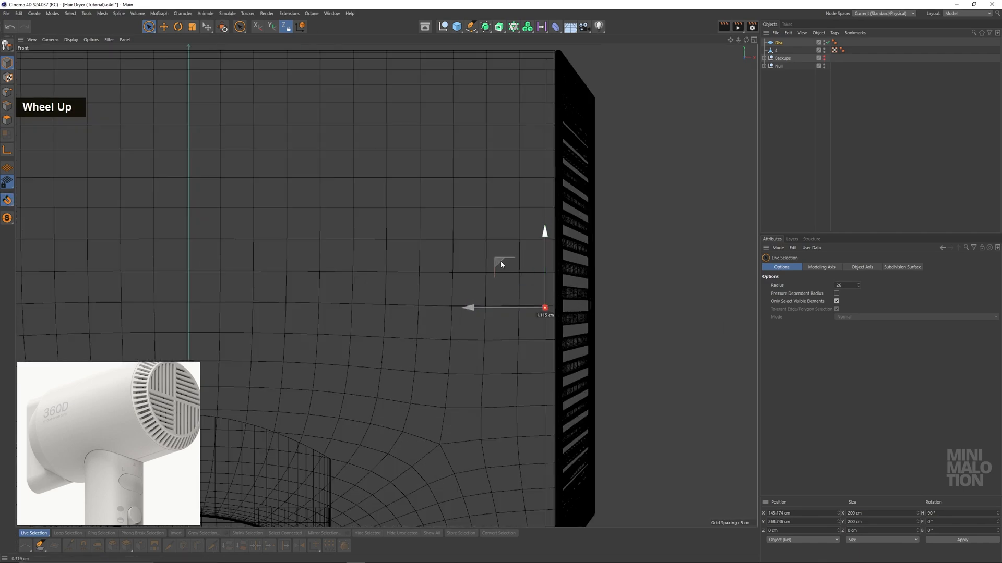
pyautogui.scroll(-3, 475, 261)
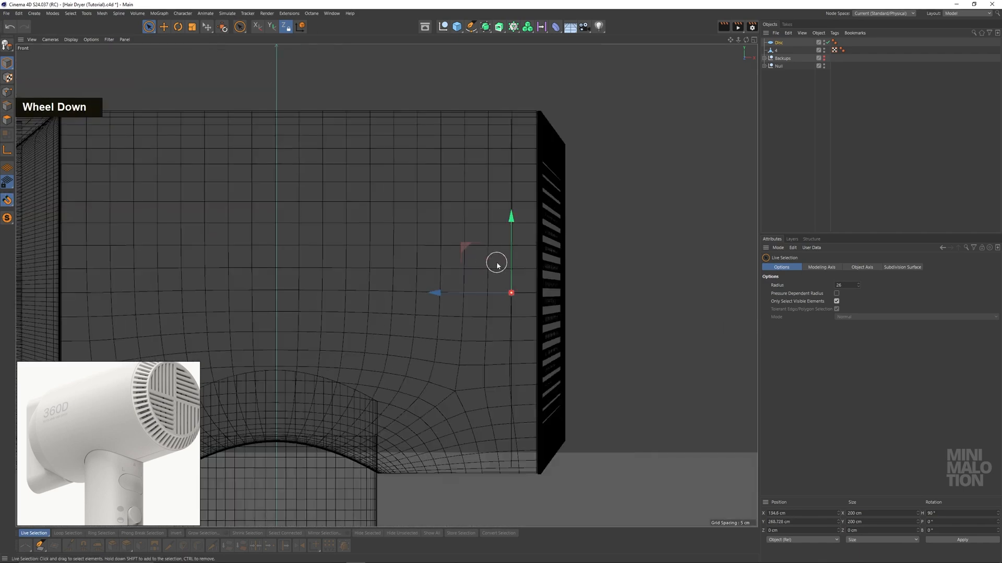
pyautogui.scroll(3, 570, 224)
# In the Perspective view, move the disc close behind the grille to X 146.236 cm
pyautogui.middleClick(593, 253)
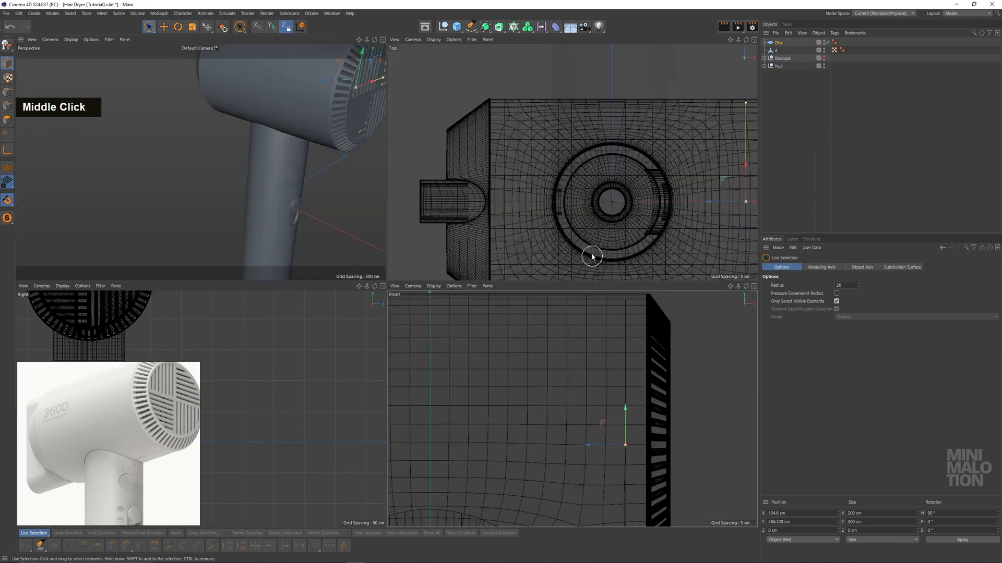
pyautogui.middleClick(574, 234)
pyautogui.middleClick(380, 207)
pyautogui.middleClick(379, 207)
pyautogui.keyDown('alt'); pyautogui.moveTo(510, 187); pyautogui.dragTo(438, 233, button='middle'); pyautogui.keyUp('alt')
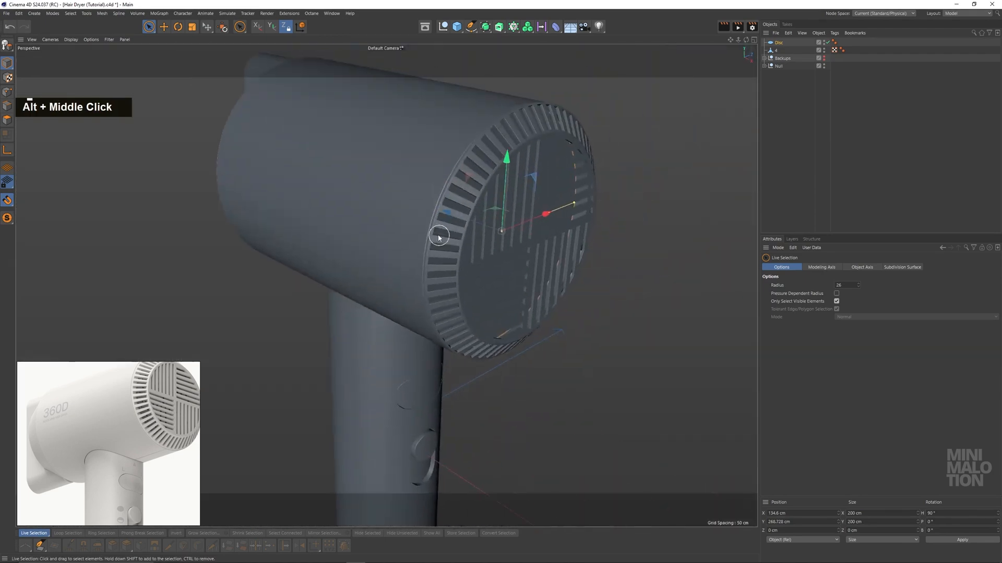
pyautogui.moveTo(438, 233)
pyautogui.keyDown('alt'); pyautogui.mouseDown()
pyautogui.moveTo(316, 224)
pyautogui.moveTo(425, 221)
pyautogui.mouseUp(); pyautogui.keyUp('alt')
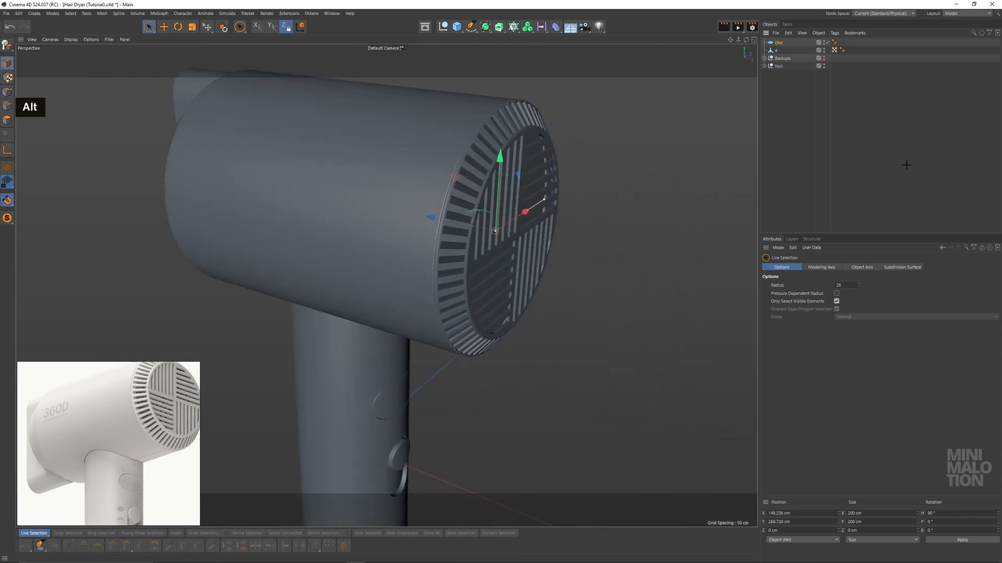
# Deselect the disc and examine the assembled hair dryer from the nozzle side
pyautogui.scroll(-3, 433, 221)
pyautogui.keyDown('alt'); pyautogui.moveTo(433, 221); pyautogui.dragTo(469, 208); pyautogui.keyUp('alt')
pyautogui.keyDown('alt'); pyautogui.scroll(-3, 518, 253); pyautogui.keyUp('alt')
pyautogui.keyDown('alt'); pyautogui.moveTo(518, 253); pyautogui.dragTo(559, 267); pyautogui.keyUp('alt')
pyautogui.keyDown('alt'); pyautogui.moveTo(479, 275); pyautogui.dragTo(510, 239, button='middle'); pyautogui.keyUp('alt')
pyautogui.scroll(-3, 510, 239)
pyautogui.keyDown('alt'); pyautogui.moveTo(518, 252); pyautogui.dragTo(662, 292); pyautogui.keyUp('alt')
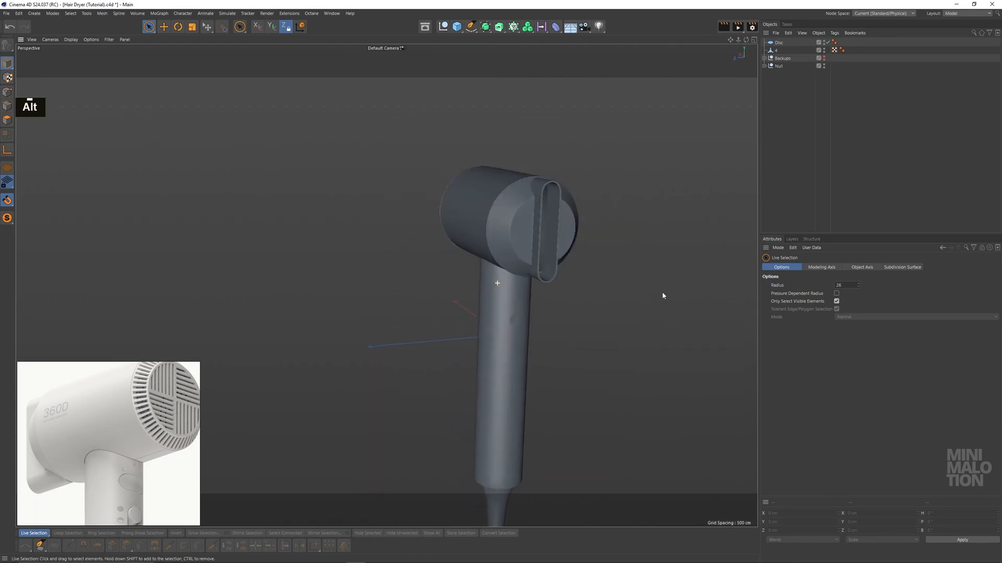
# Display the mesh lines over the shading to examine the topology of the body, nozzle and handle, and return to plain Gouraud shading
pyautogui.scroll(2, 593, 244)
pyautogui.press('n')
pyautogui.press('h')
pyautogui.scroll(5, 530, 237)
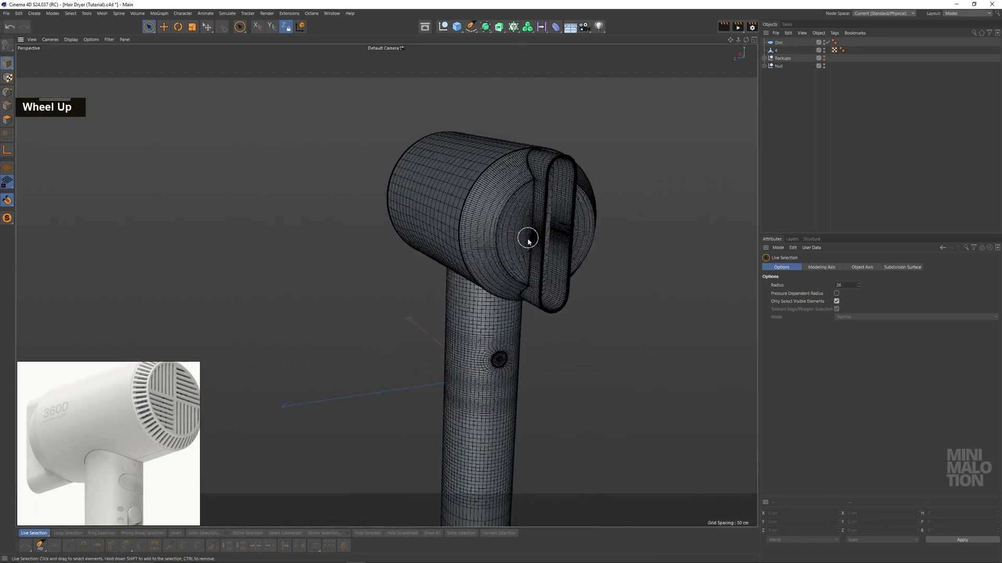
pyautogui.keyDown('alt'); pyautogui.moveTo(572, 223); pyautogui.dragTo(459, 192); pyautogui.keyUp('alt')
pyautogui.keyDown('alt'); pyautogui.moveTo(459, 193); pyautogui.dragTo(501, 179, button='middle'); pyautogui.keyUp('alt')
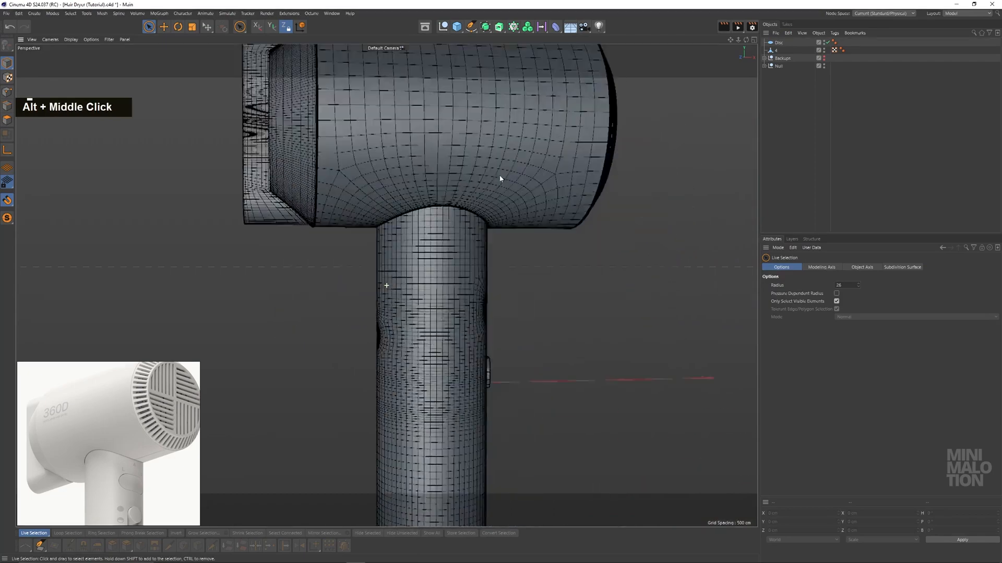
pyautogui.keyDown('alt'); pyautogui.moveTo(501, 179); pyautogui.dragTo(337, 212); pyautogui.keyUp('alt')
pyautogui.keyDown('alt'); pyautogui.moveTo(338, 212); pyautogui.dragTo(440, 253, button='middle'); pyautogui.keyUp('alt')
pyautogui.moveTo(440, 253)
pyautogui.keyDown('alt'); pyautogui.mouseDown()
pyautogui.moveTo(448, 268)
pyautogui.moveTo(395, 270)
pyautogui.moveTo(511, 292)
pyautogui.moveTo(429, 268)
pyautogui.moveTo(311, 271)
pyautogui.moveTo(400, 295)
pyautogui.mouseUp(); pyautogui.keyUp('alt')
pyautogui.press('a')
# Review the plain shaded hair dryer from all sides, ending on the grille and the handle buttons
pyautogui.scroll(-2, 506, 287)
pyautogui.keyDown('alt'); pyautogui.moveTo(399, 292); pyautogui.dragTo(482, 290, button='middle'); pyautogui.keyUp('alt')
pyautogui.keyDown('alt'); pyautogui.moveTo(481, 290); pyautogui.dragTo(573, 310); pyautogui.keyUp('alt')
pyautogui.keyDown('alt'); pyautogui.scroll(-2, 510, 275); pyautogui.keyUp('alt')
pyautogui.keyDown('alt'); pyautogui.moveTo(510, 275); pyautogui.dragTo(479, 297, button='middle'); pyautogui.keyUp('alt')
pyautogui.keyDown('alt'); pyautogui.scroll(-2, 467, 248); pyautogui.keyUp('alt')
pyautogui.keyDown('alt'); pyautogui.moveTo(479, 296); pyautogui.dragTo(283, 237); pyautogui.keyUp('alt')
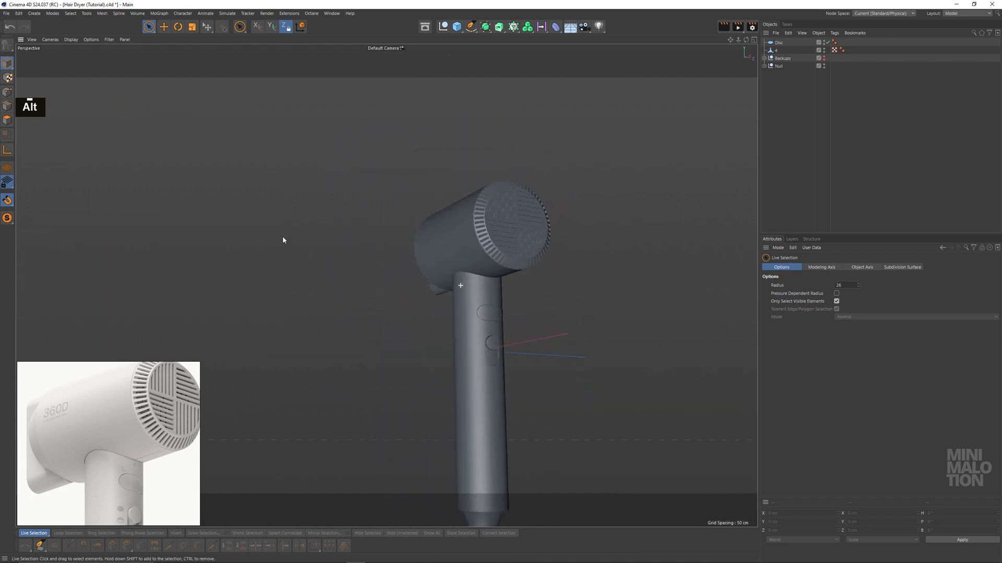